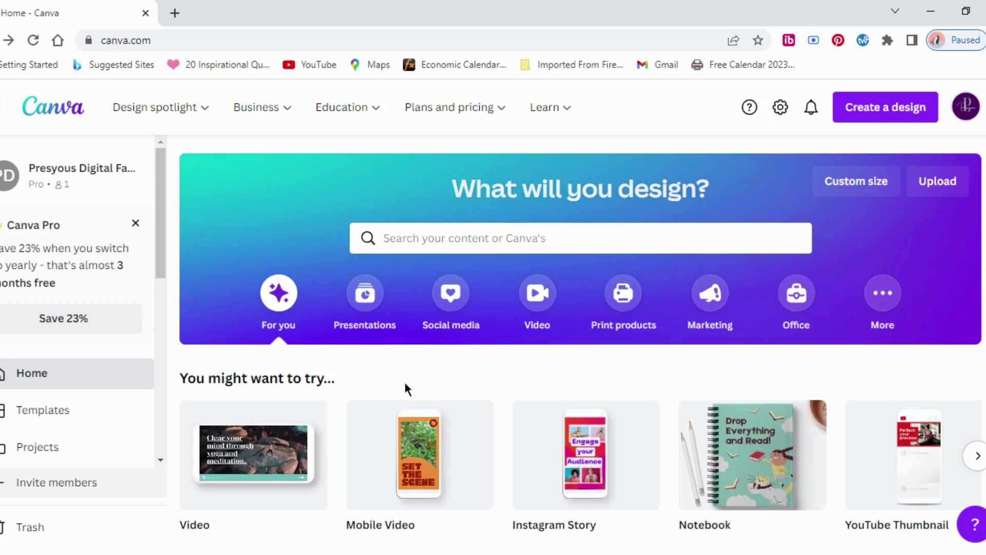
Step: Search the templates for "Planner"
scroll(406, 389, down, 5)
scroll(433, 392, up, 4)
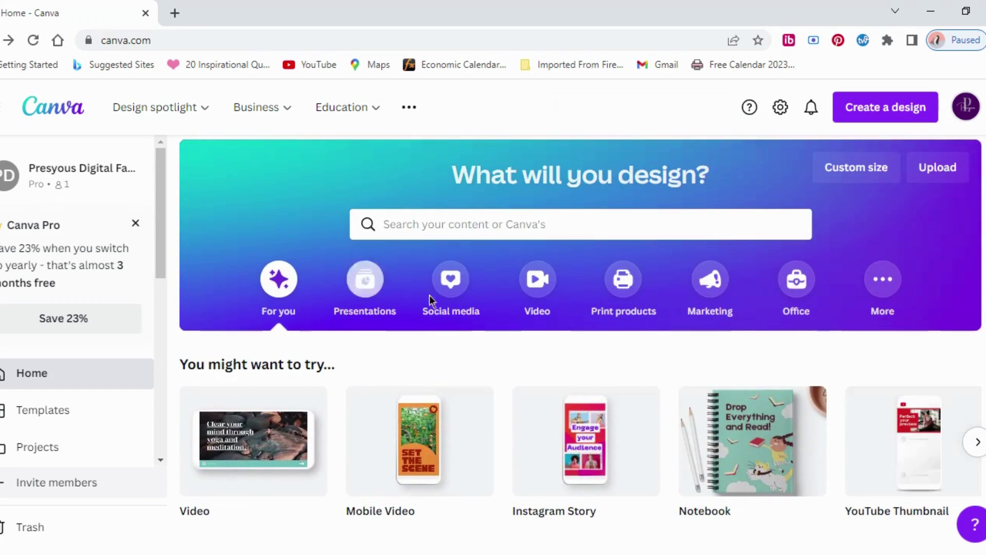
click(605, 222)
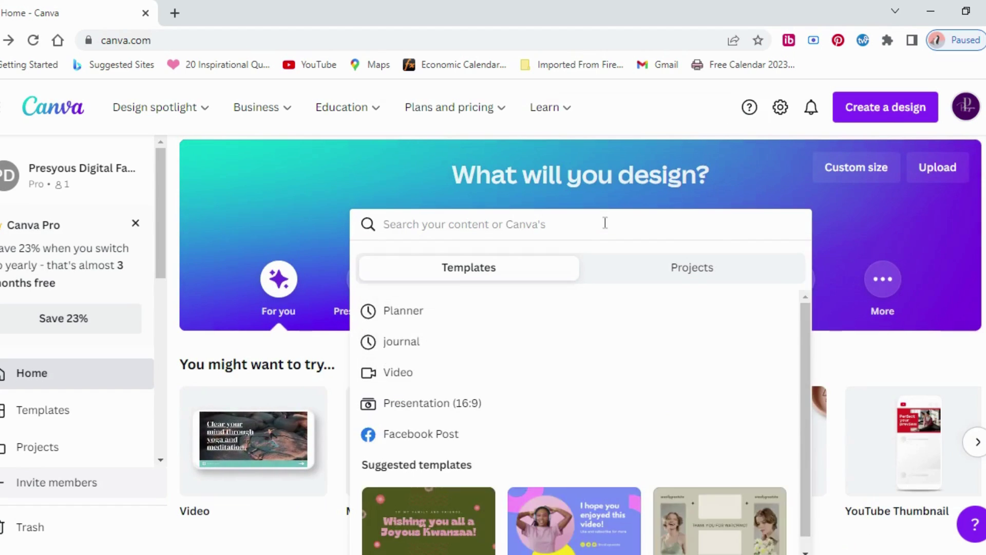
text(Planner)
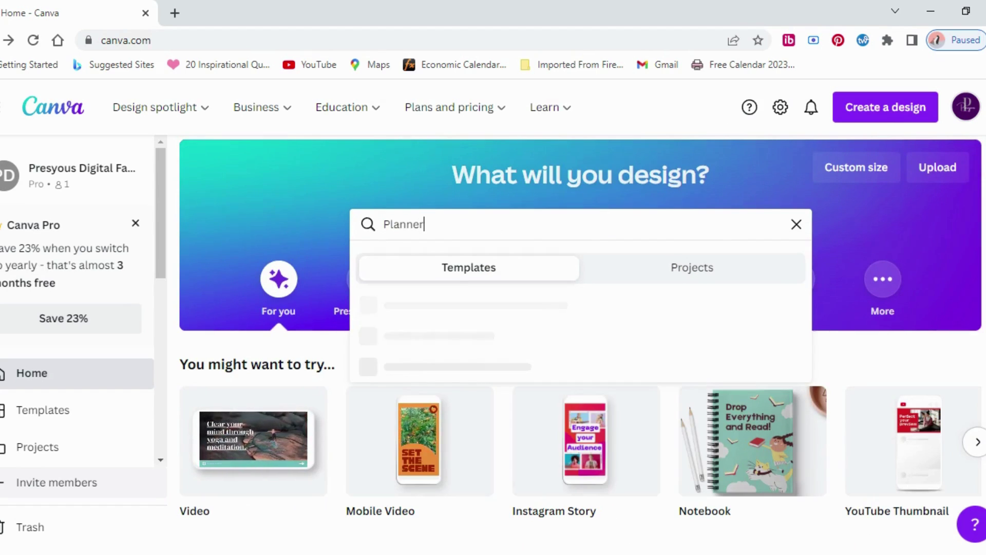
key(Return)
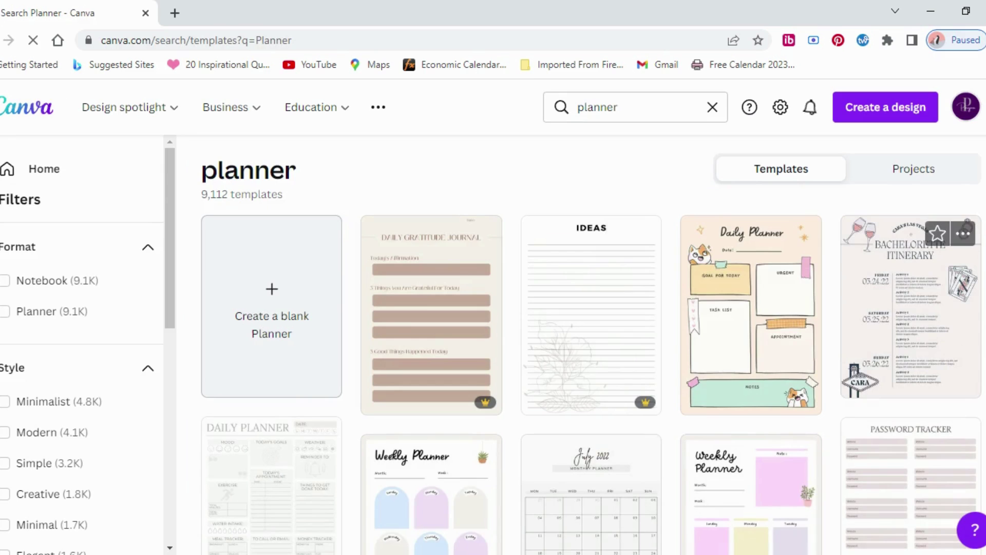
Step: Examine the range of planner template designs in the search results
scroll(969, 327, down, 10)
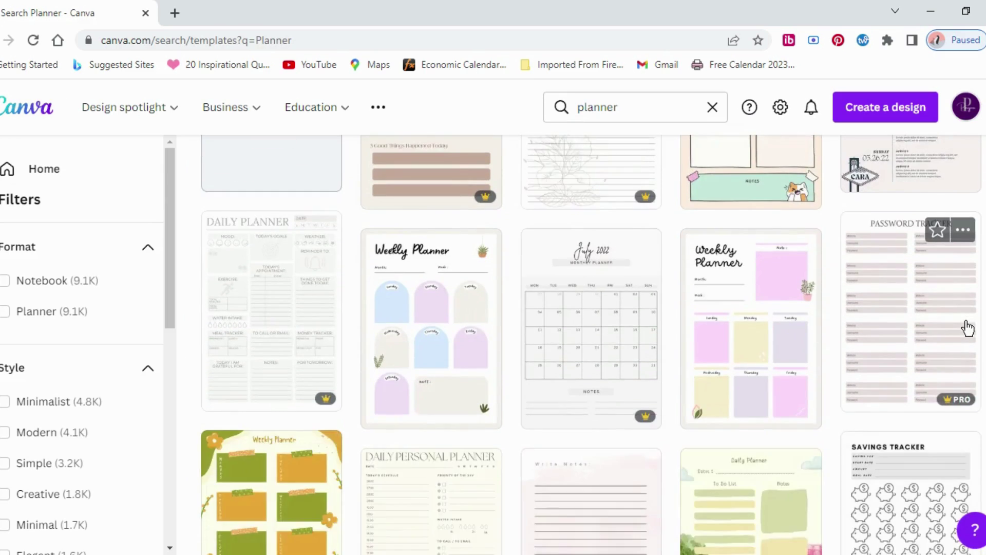
scroll(965, 328, down, 15)
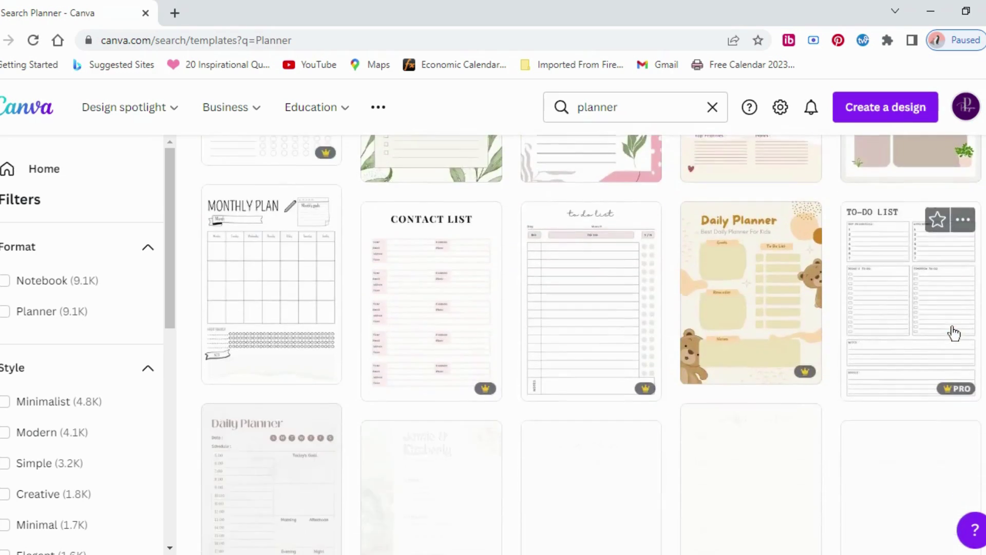
scroll(940, 339, down, 5)
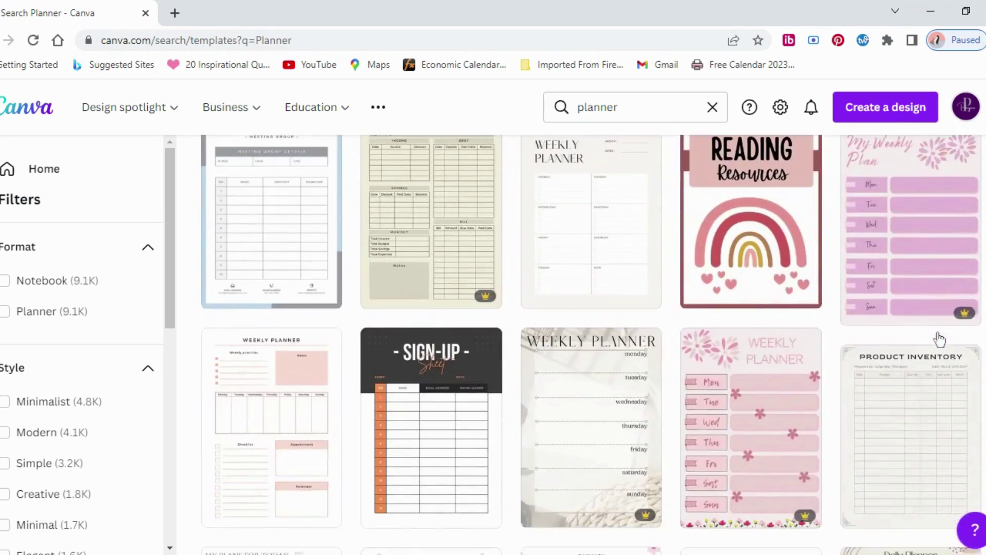
scroll(940, 340, up, 10)
scroll(939, 341, up, 10)
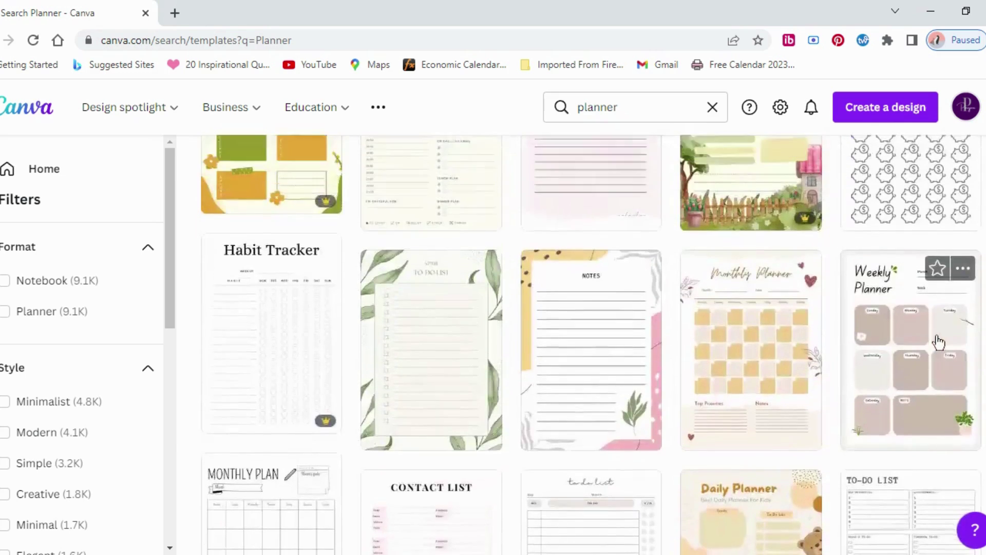
scroll(938, 341, up, 4)
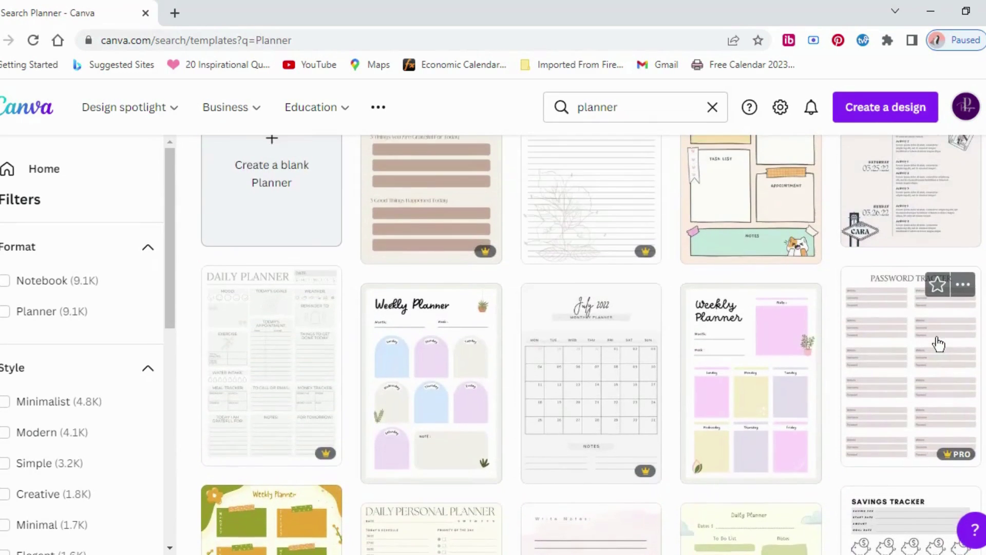
scroll(939, 343, up, 1)
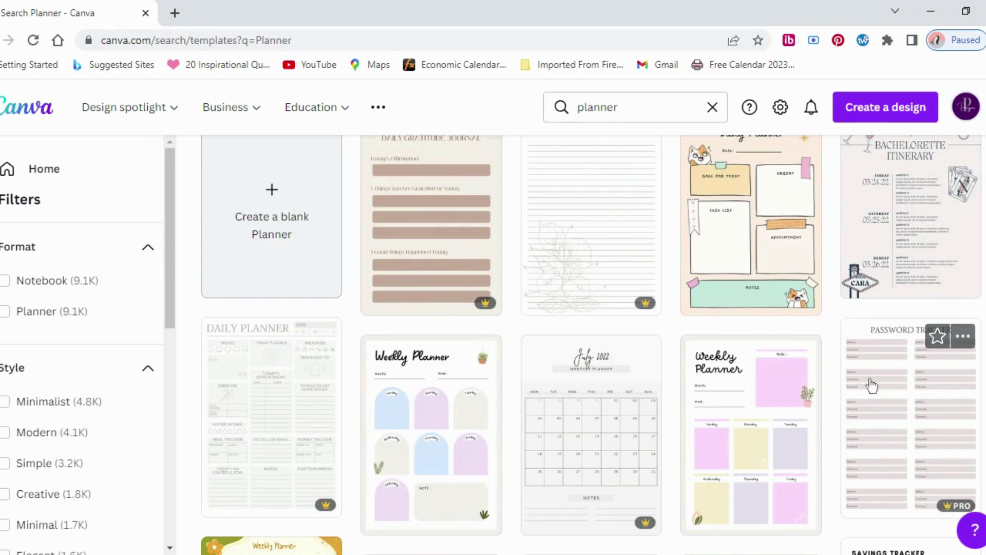
scroll(765, 421, up, 2)
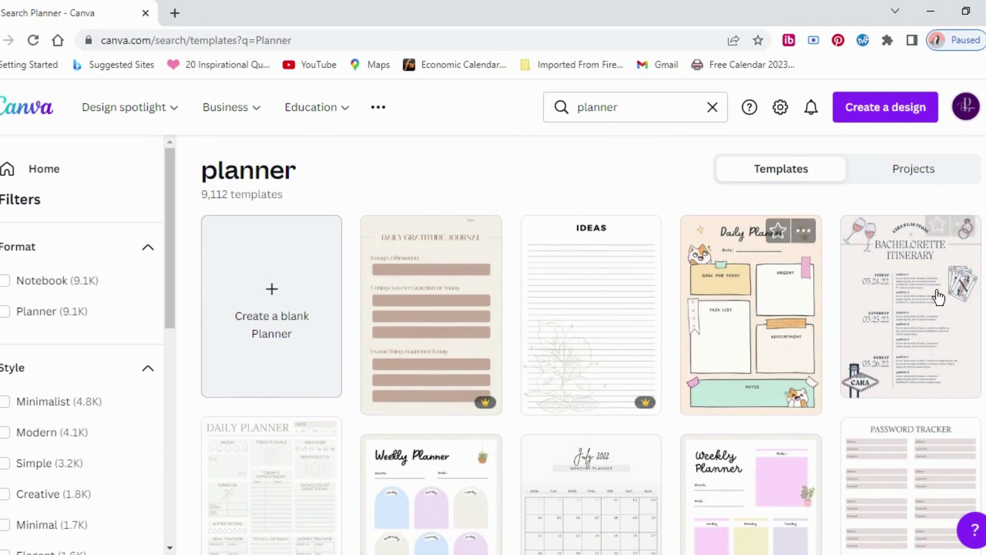
scroll(837, 433, down, 1)
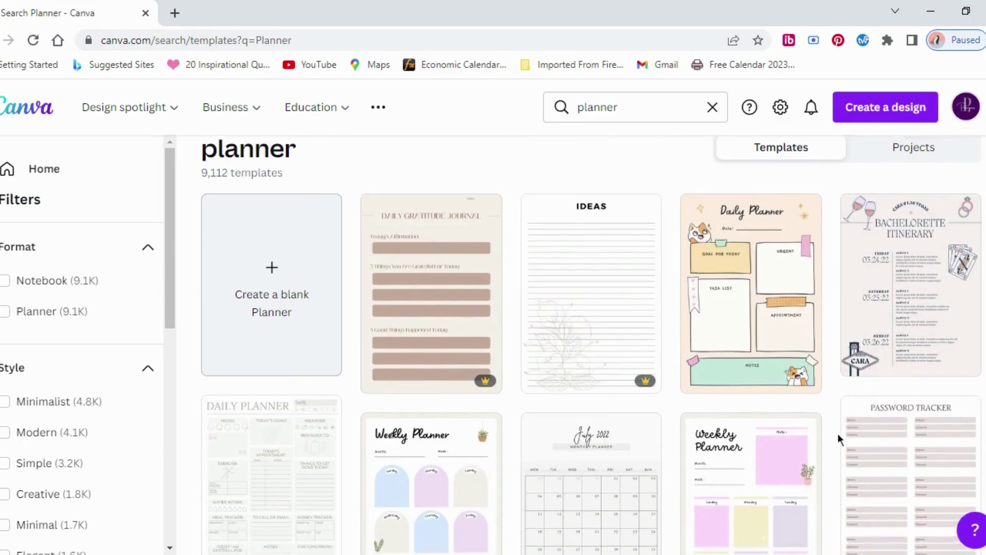
scroll(837, 433, down, 8)
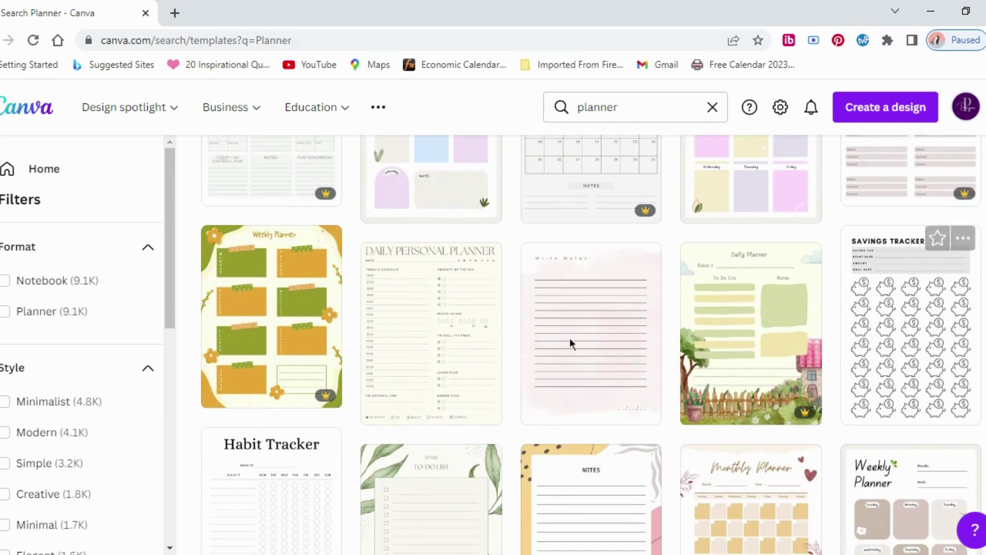
scroll(740, 367, up, 5)
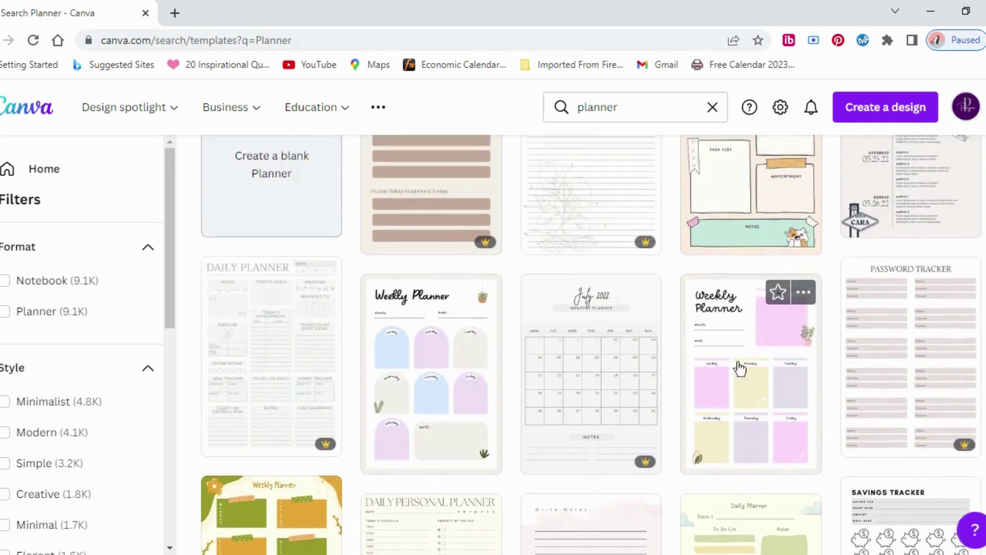
scroll(740, 368, up, 3)
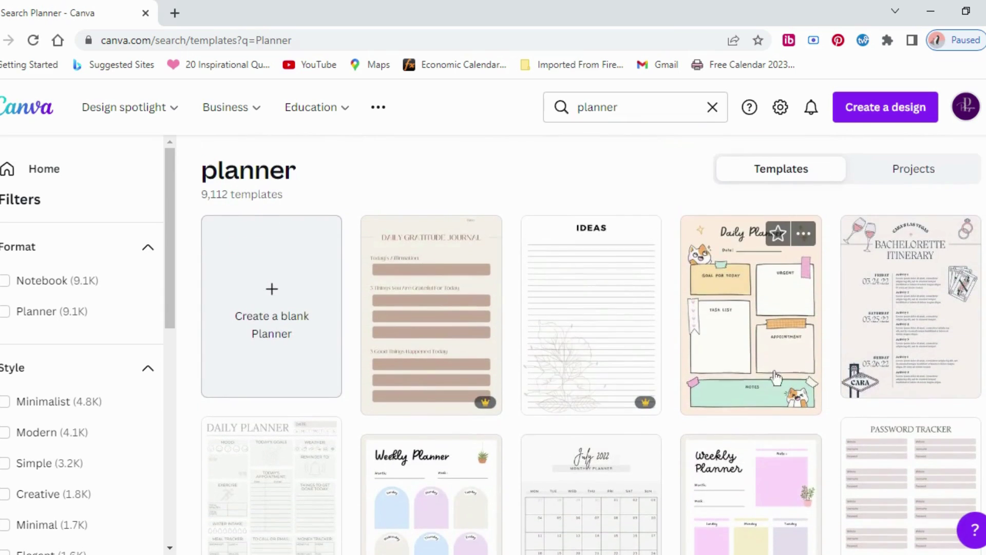
Step: Create a blank planner and add a square shape, stretching it upward and sideways towards the page's upper-left corner
click(258, 296)
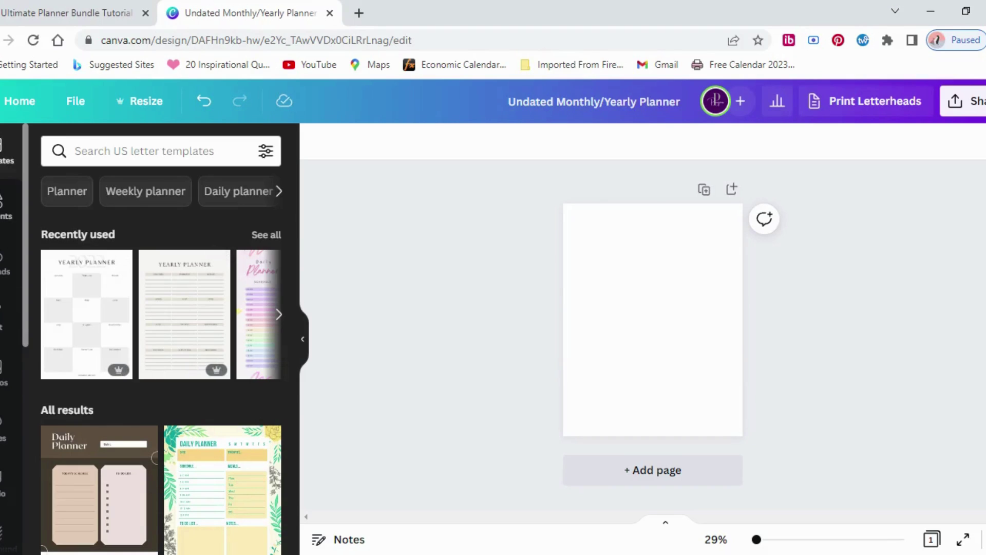
click(5, 201)
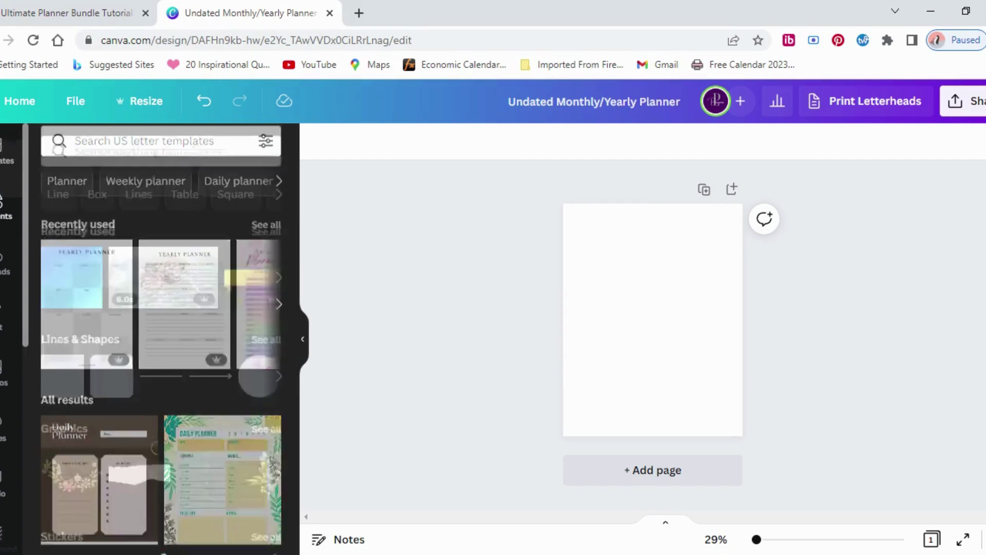
mouse_move(53, 382)
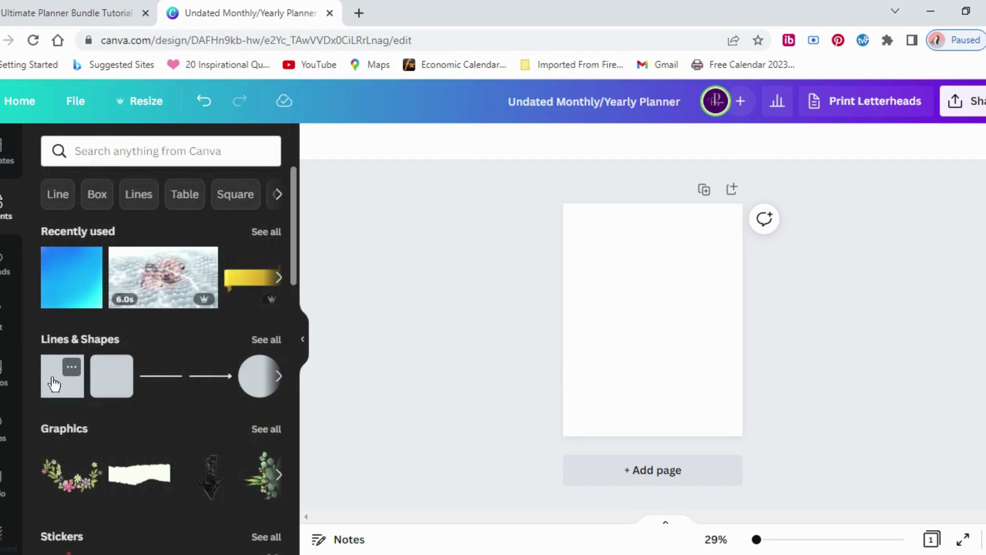
click(53, 382)
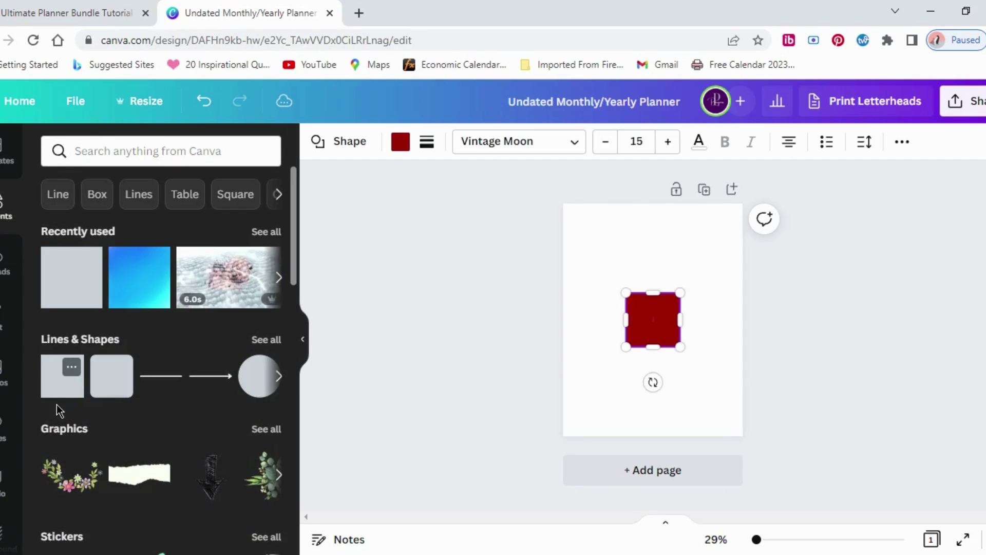
drag(653, 291, 652, 221)
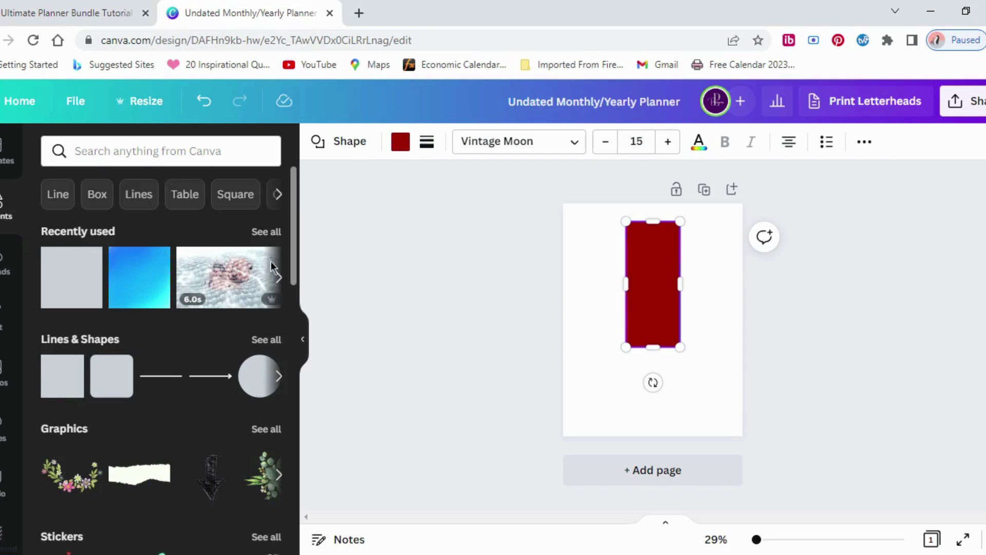
drag(621, 283, 581, 284)
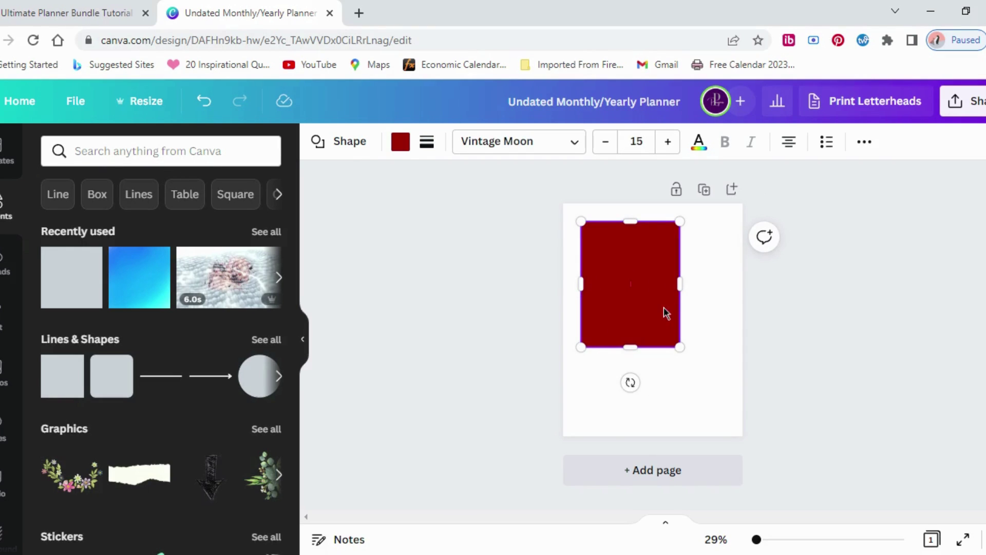
Step: Show the margins on the page
click(77, 103)
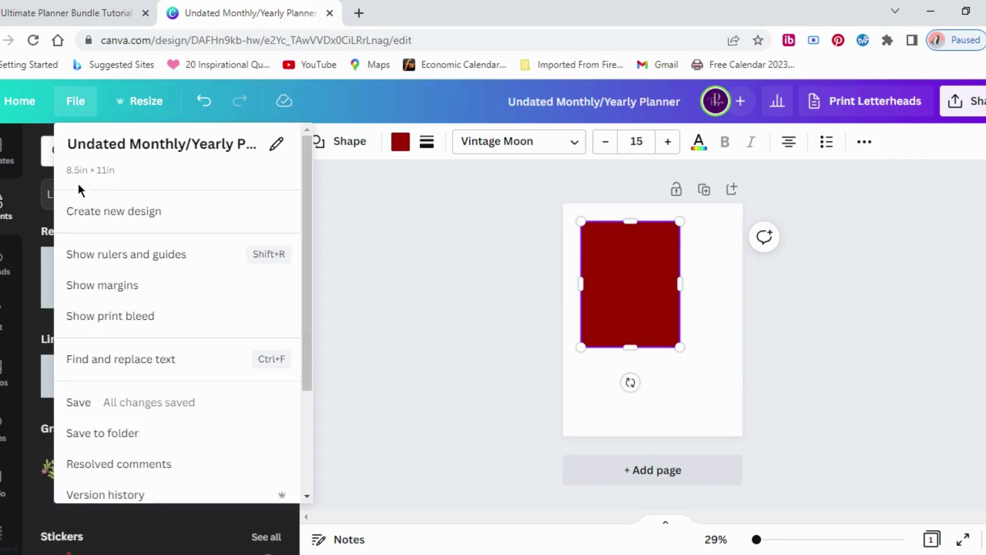
click(97, 284)
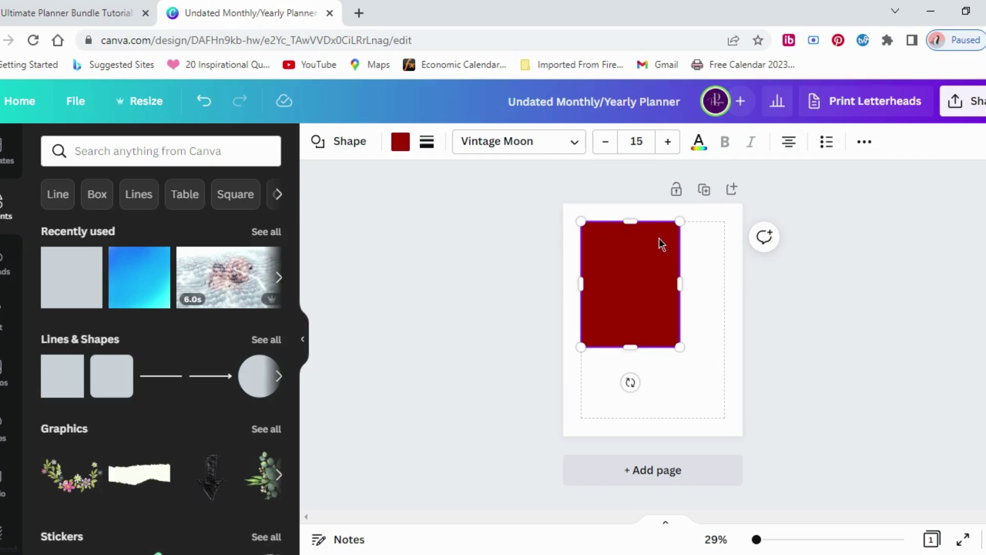
mouse_move(648, 260)
mouse_down()
mouse_move(651, 230)
mouse_move(641, 255)
mouse_move(586, 262)
mouse_move(687, 272)
mouse_move(610, 267)
mouse_move(645, 257)
mouse_up()
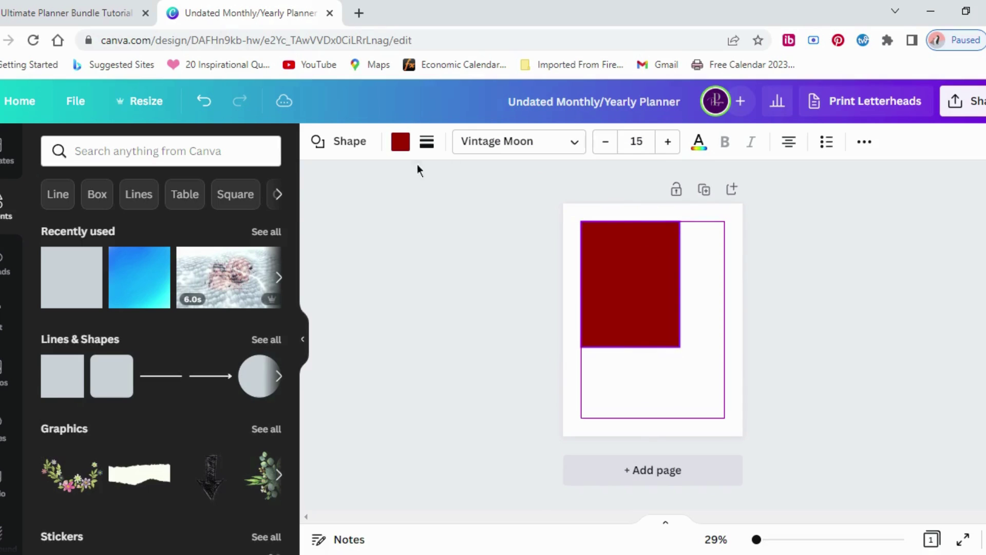
click(73, 104)
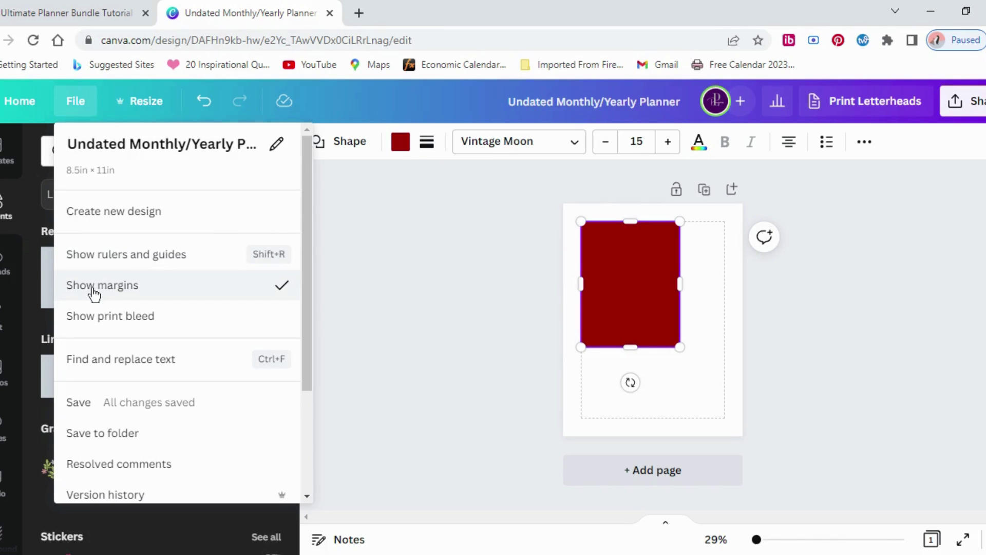
click(650, 329)
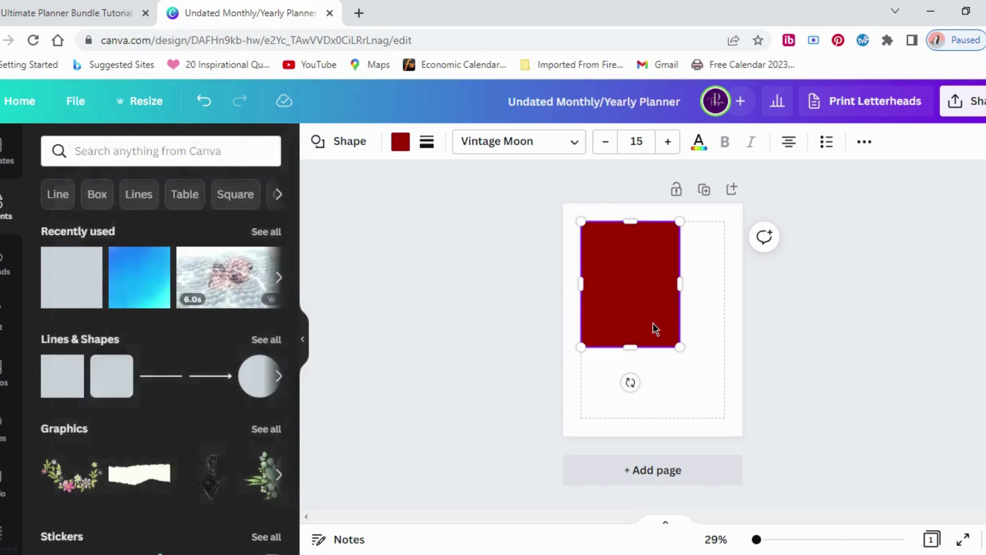
Step: Extend the rectangle to fill the whole margin area, about 6.8 by 9.3 in, and fill it with white
drag(681, 285, 730, 283)
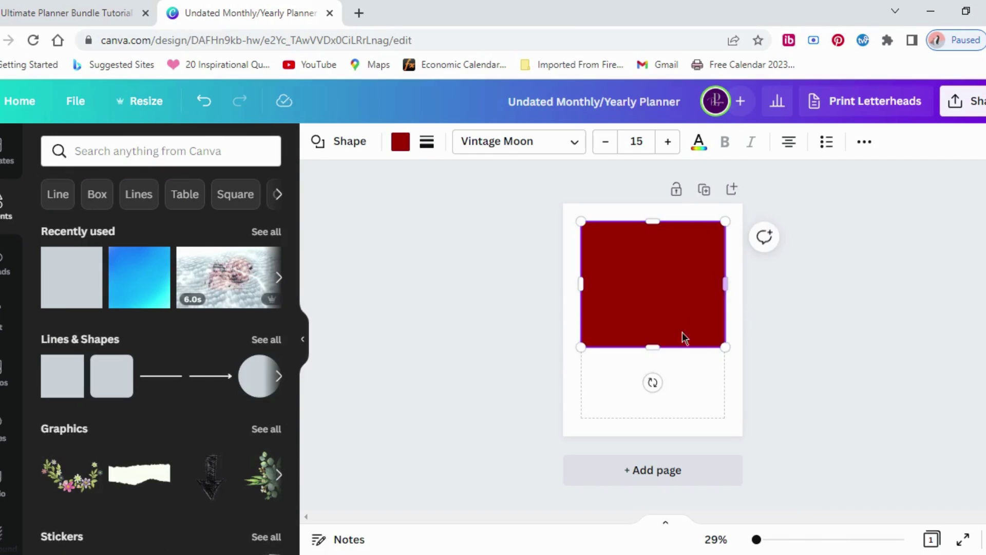
drag(653, 347, 654, 417)
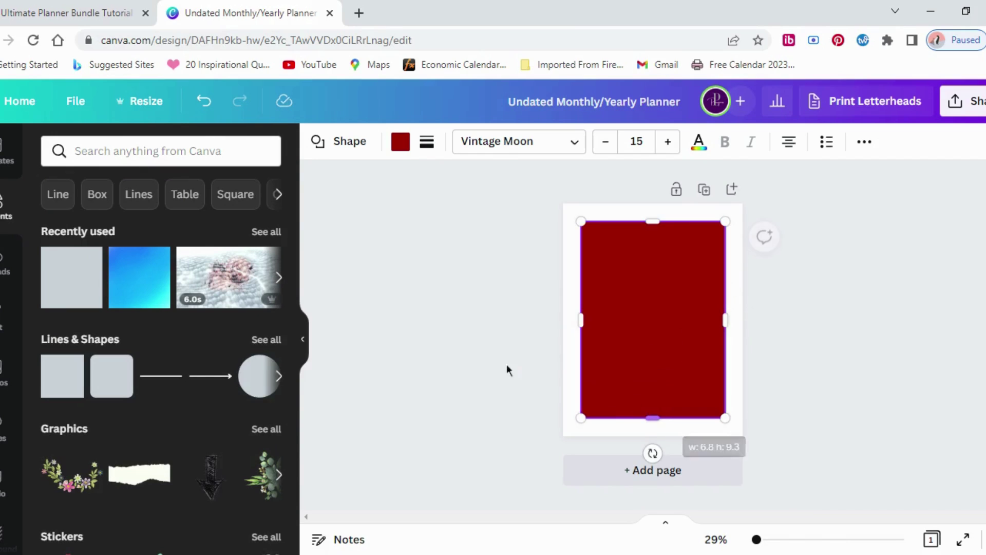
click(401, 142)
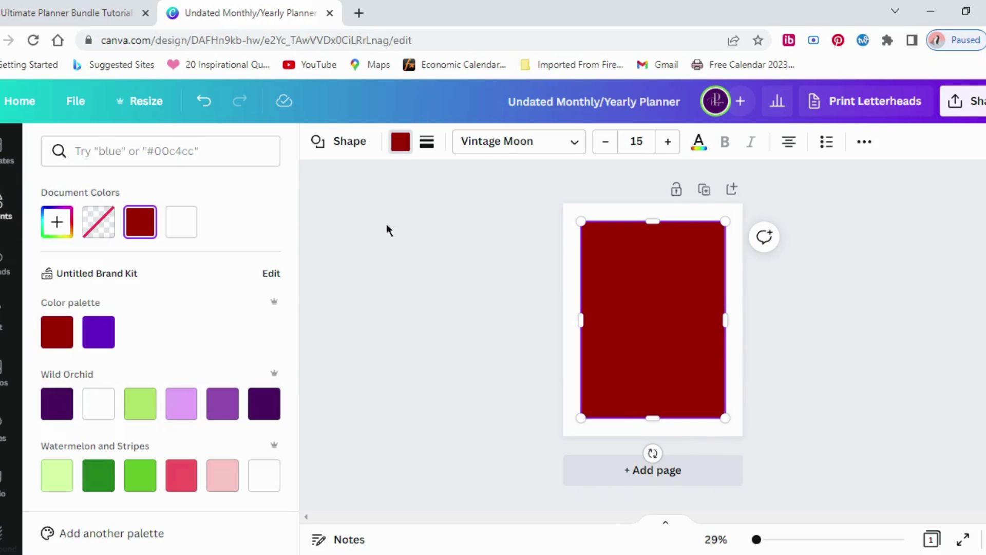
click(182, 226)
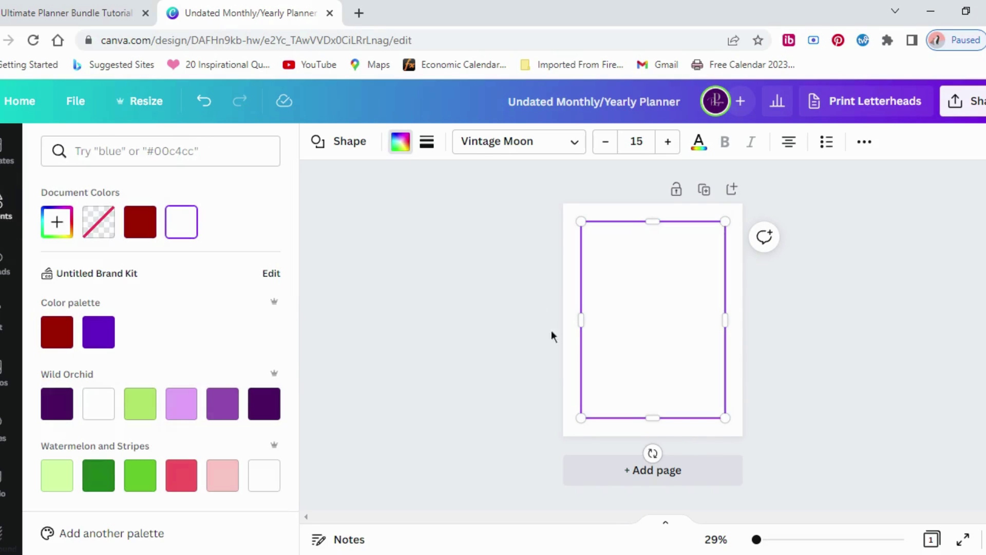
key(Escape)
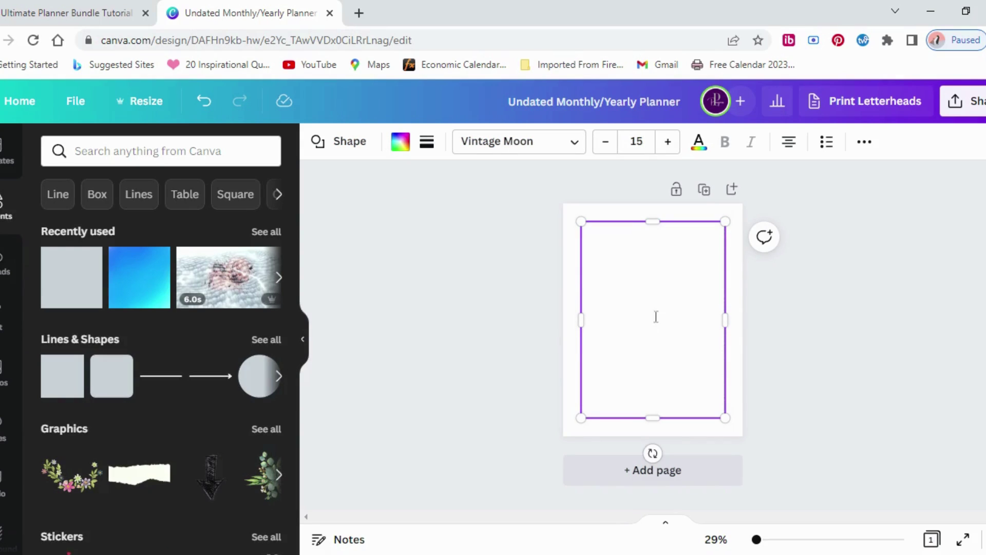
click(738, 310)
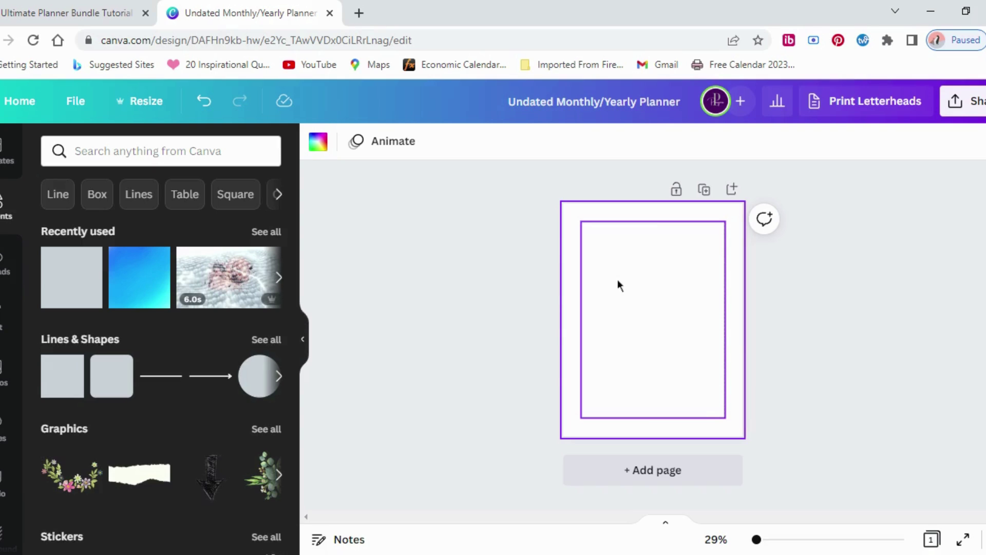
click(641, 325)
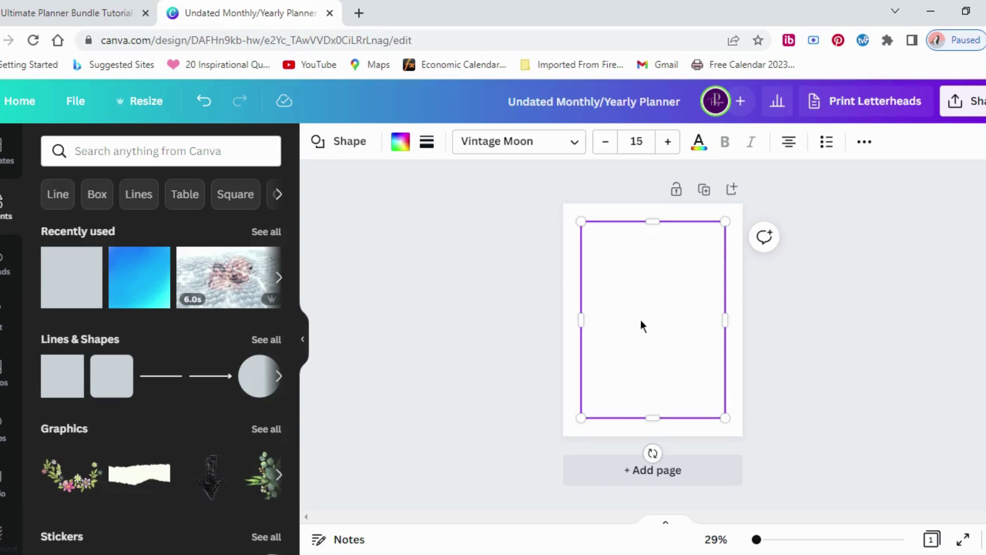
Step: Add a second page with a square shape, flattened into a short banner at the margin's upper-left corner
click(627, 471)
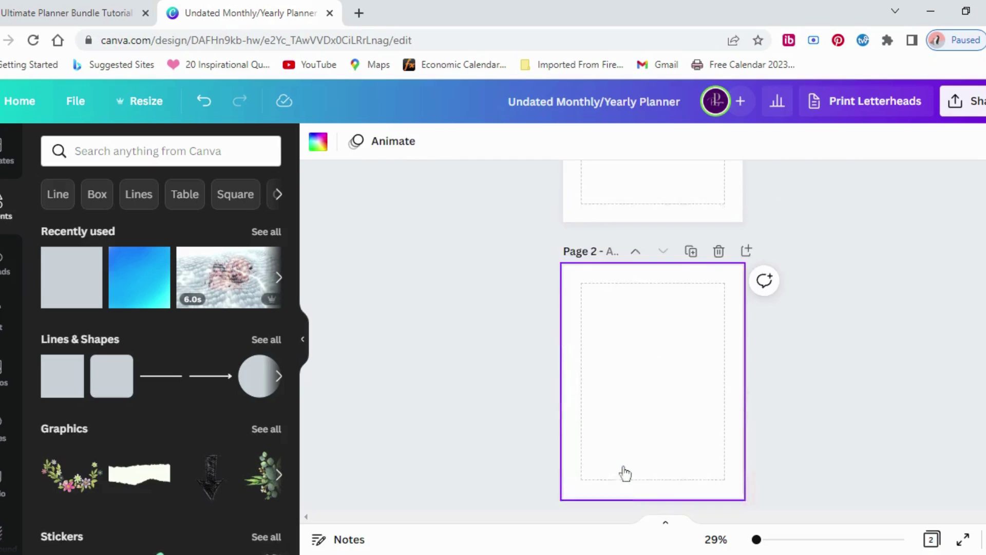
click(64, 370)
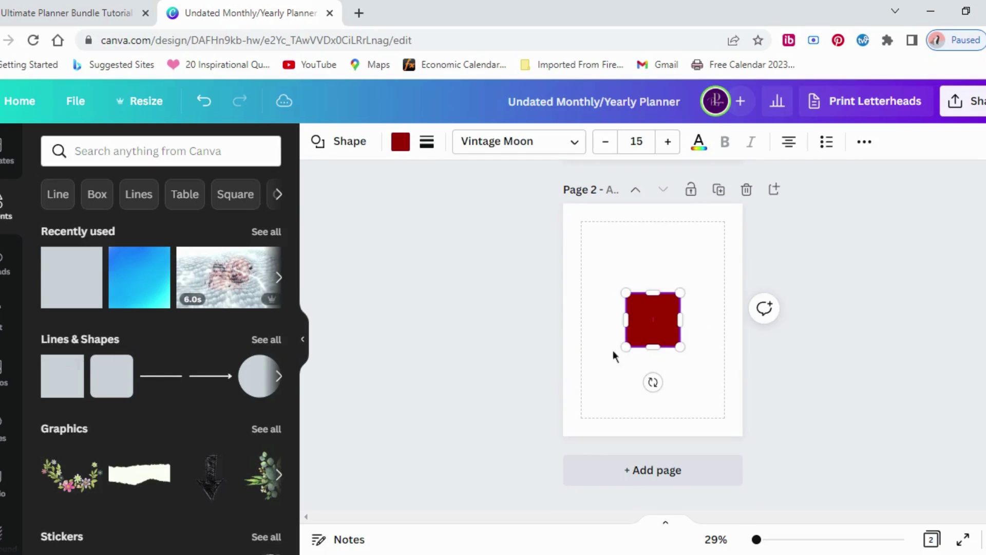
drag(646, 343, 608, 239)
click(649, 275)
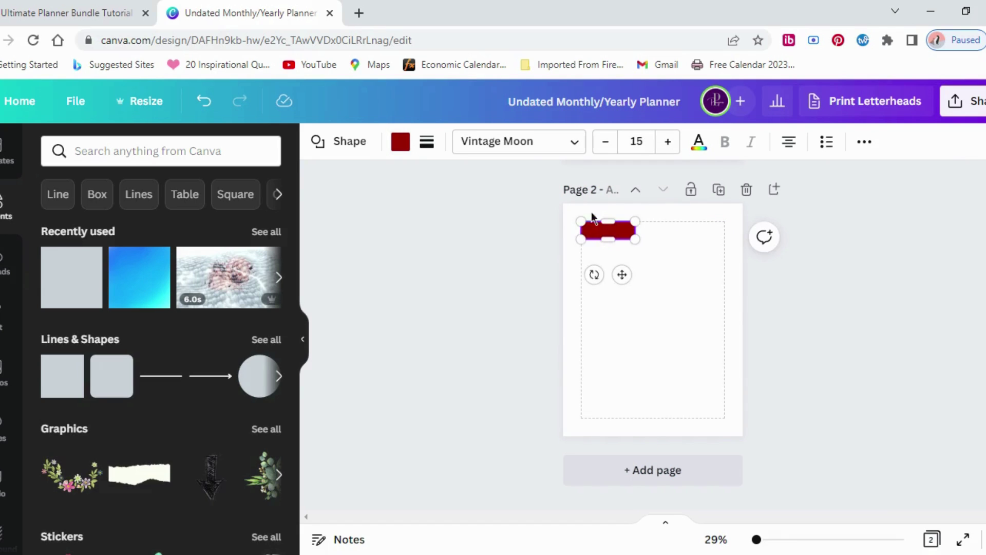
Step: Add a subheading text to page 2 and place it over the dark red banner
click(3, 325)
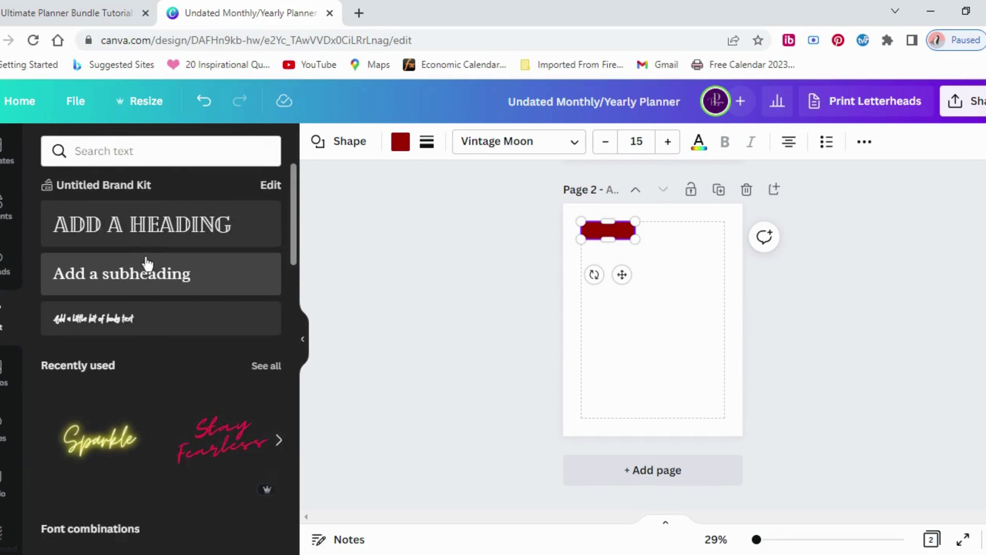
click(131, 279)
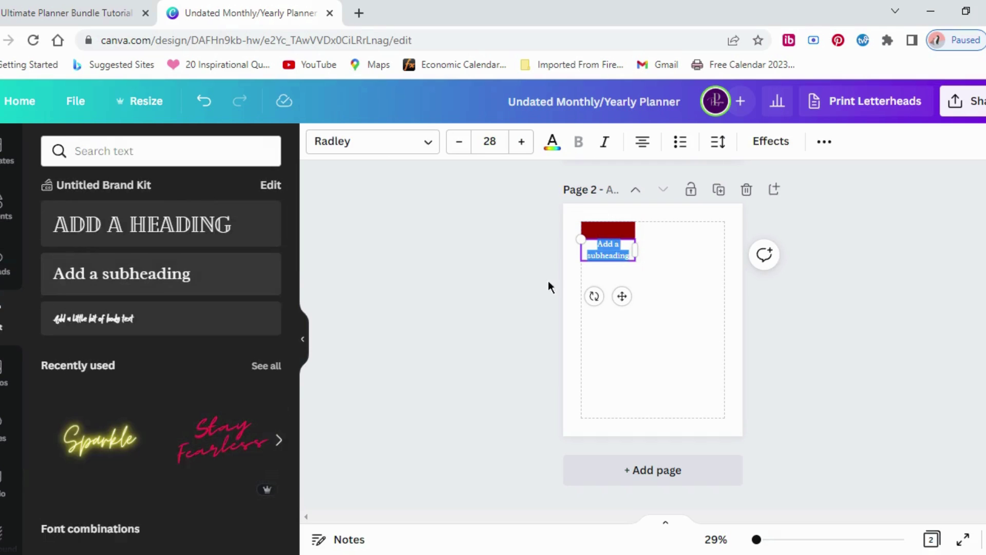
click(654, 286)
drag(759, 538, 772, 539)
scroll(650, 426, up, 3)
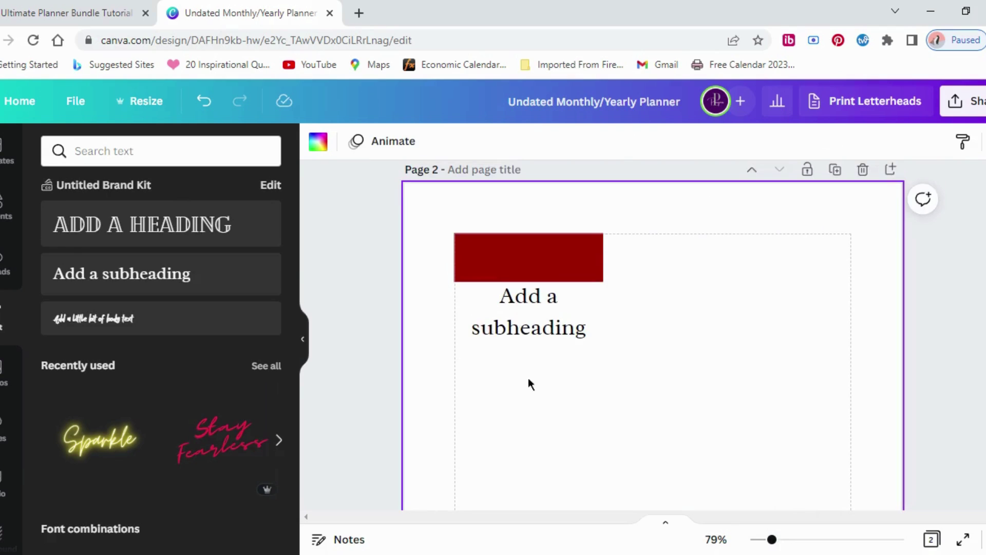
double_click(532, 326)
drag(499, 297, 531, 298)
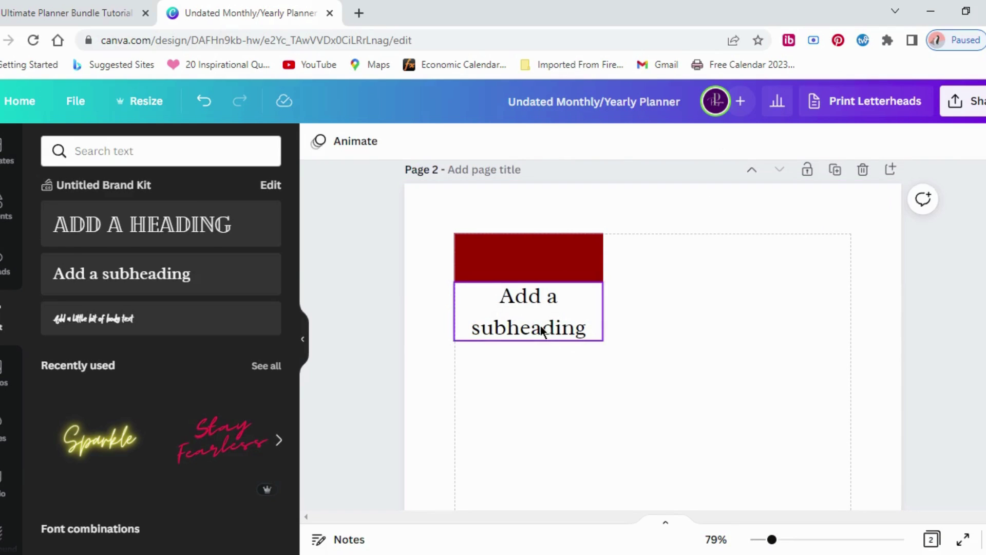
drag(539, 326, 535, 272)
double_click(536, 272)
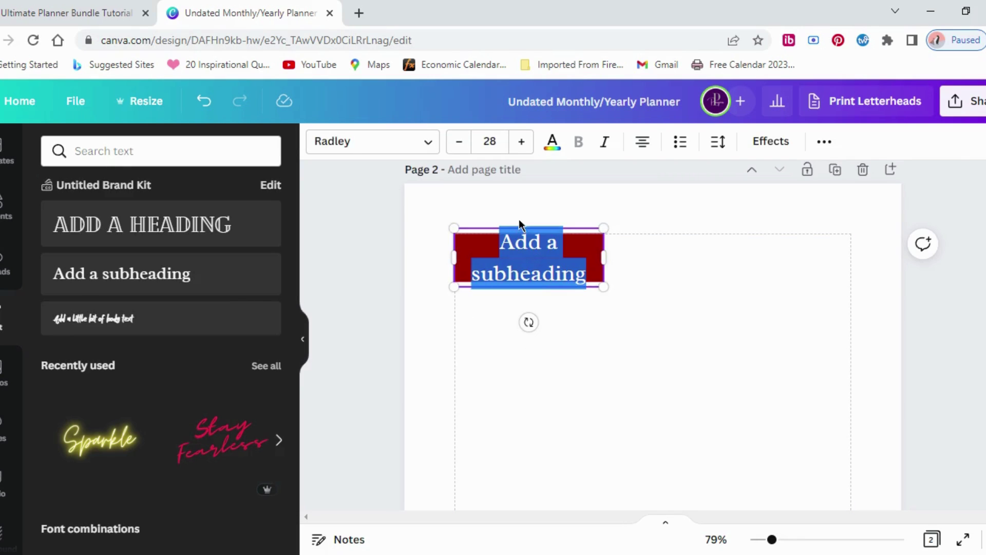
Step: Scale the subheading down to the banner's upper edge and reduce its font size to 10.7
click(466, 233)
click(454, 227)
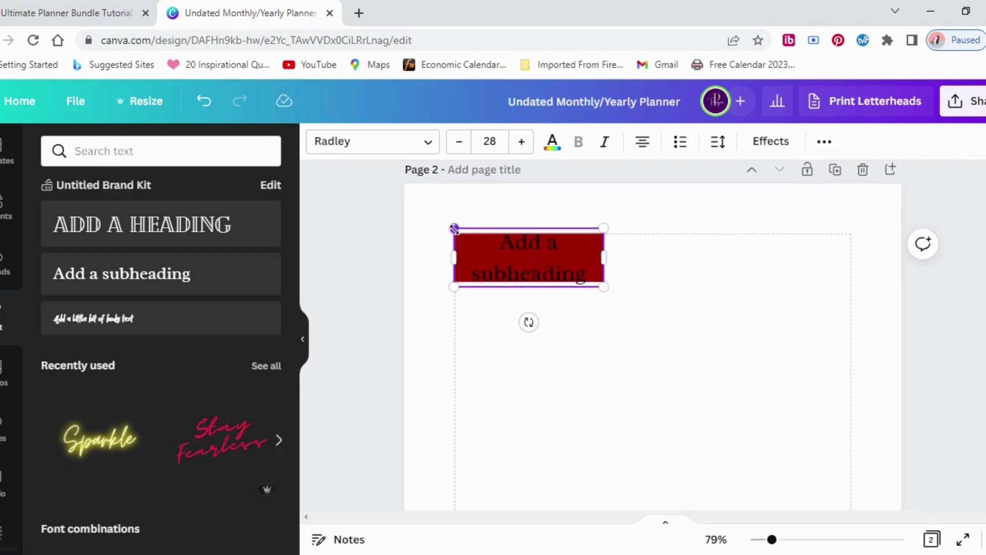
drag(454, 227, 454, 260)
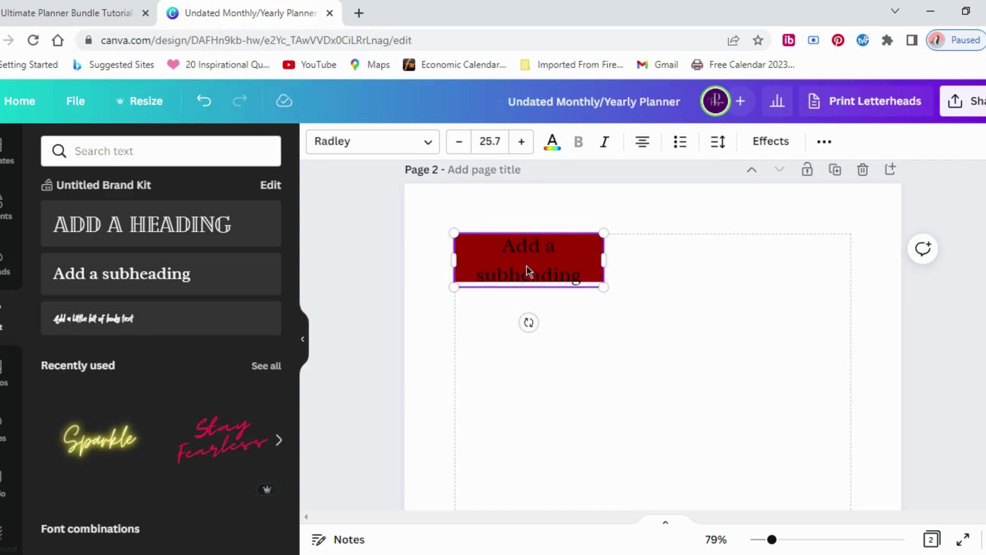
double_click(526, 266)
click(459, 143)
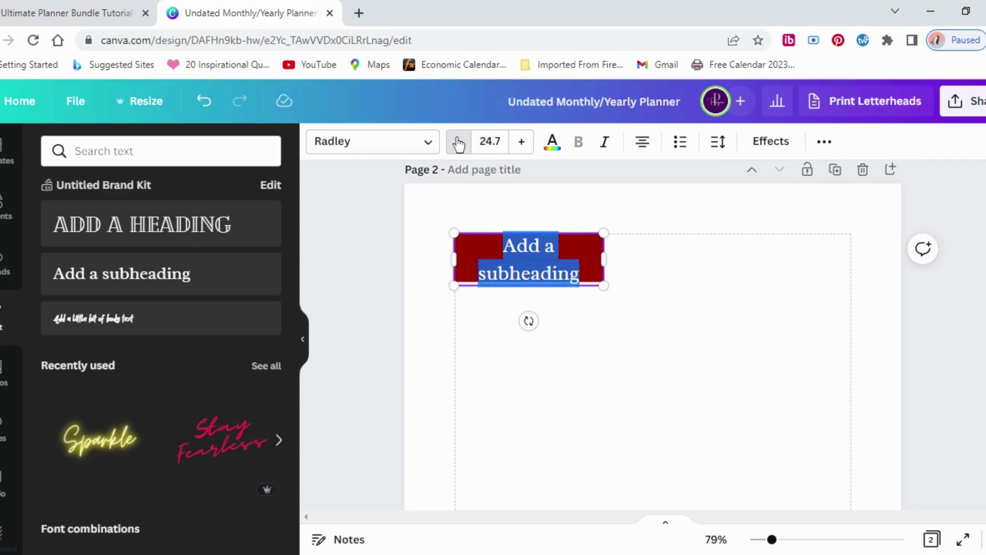
click(459, 143)
click(458, 143)
click(458, 142)
click(458, 142)
click(459, 142)
click(458, 143)
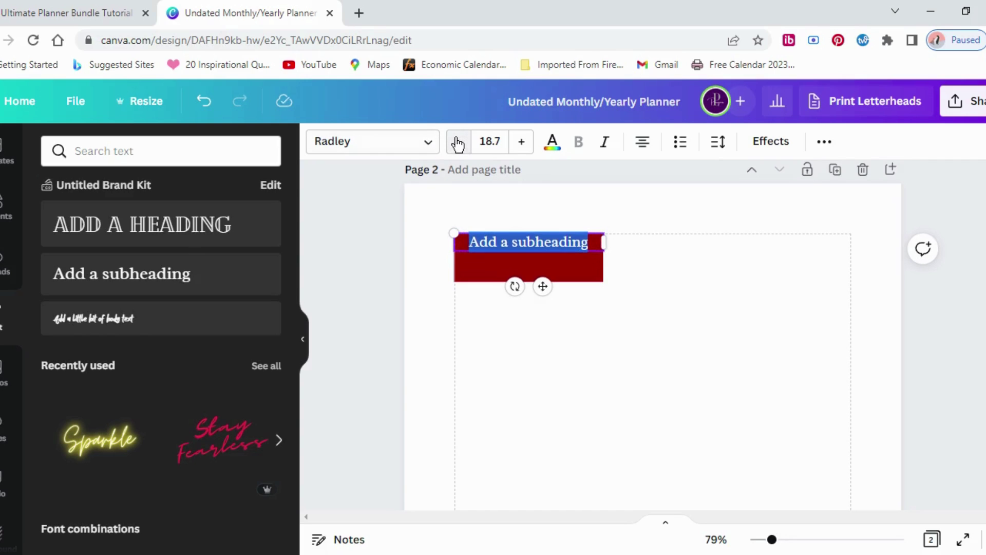
click(459, 143)
click(459, 143)
click(458, 143)
click(459, 143)
click(459, 142)
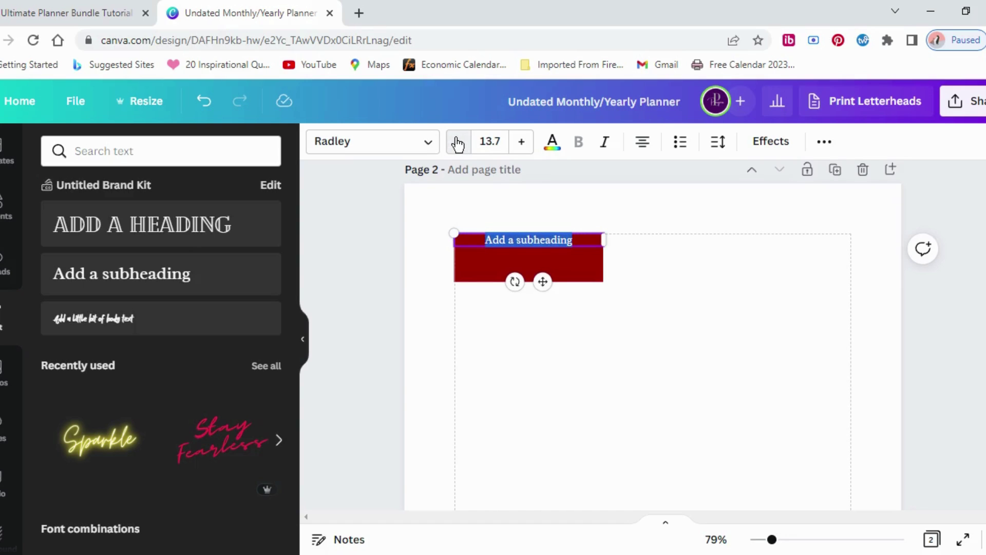
click(459, 143)
click(459, 143)
click(458, 143)
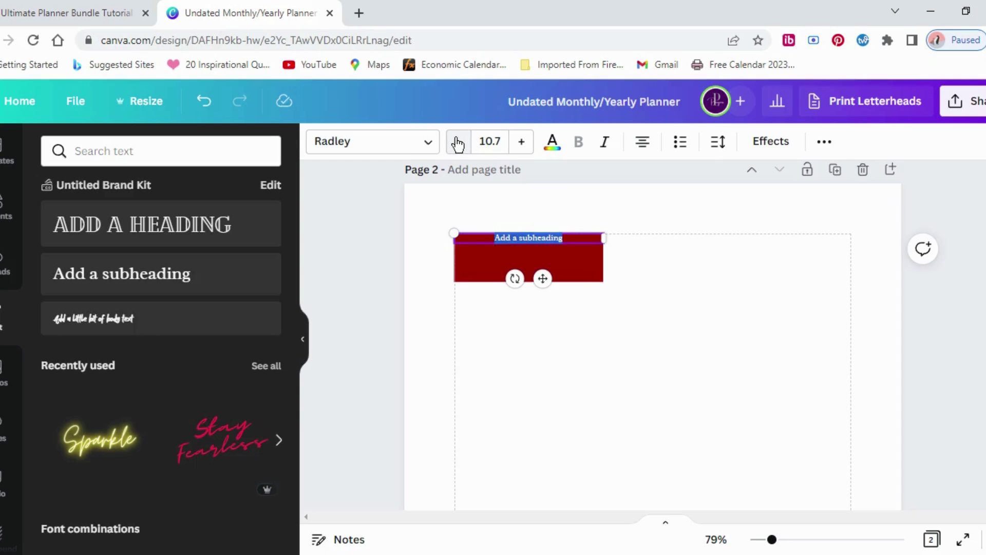
Step: Replace the subheading text with "Month" and set its font size to 16.7
text(Jan)
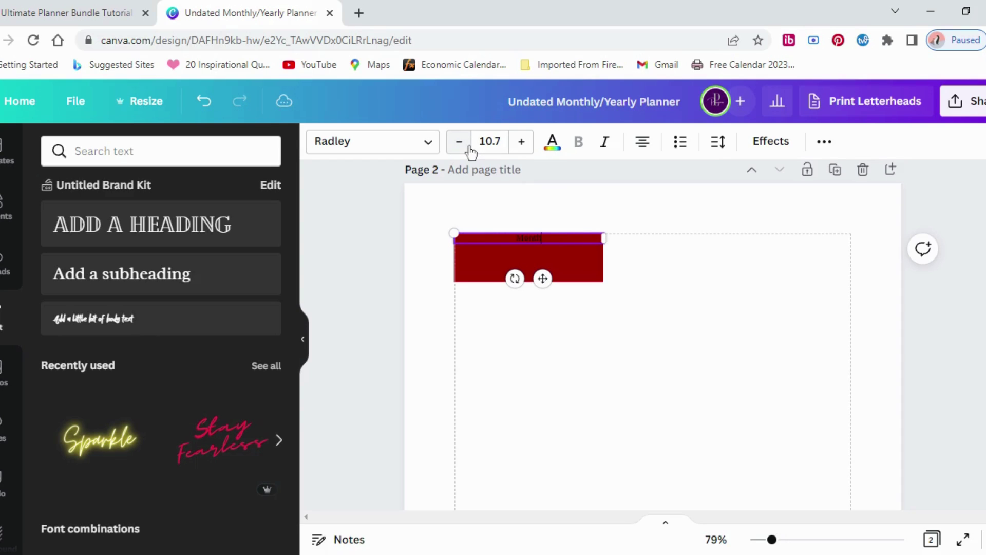
click(521, 142)
click(522, 142)
click(522, 141)
click(522, 142)
click(522, 142)
click(522, 142)
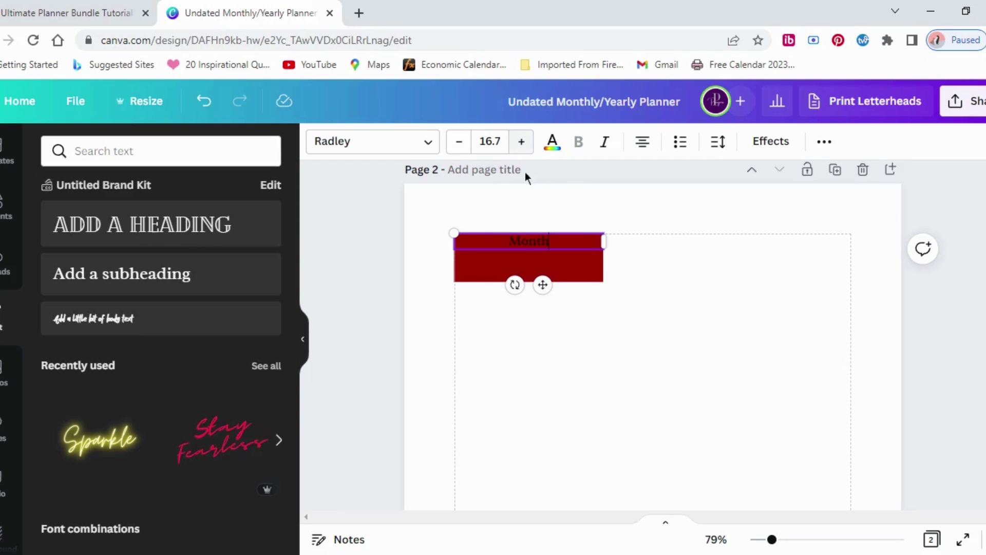
Step: Narrow the text box to fit the word at the banner's left end and change the text to "Month:"
click(671, 305)
click(582, 247)
drag(603, 241, 508, 241)
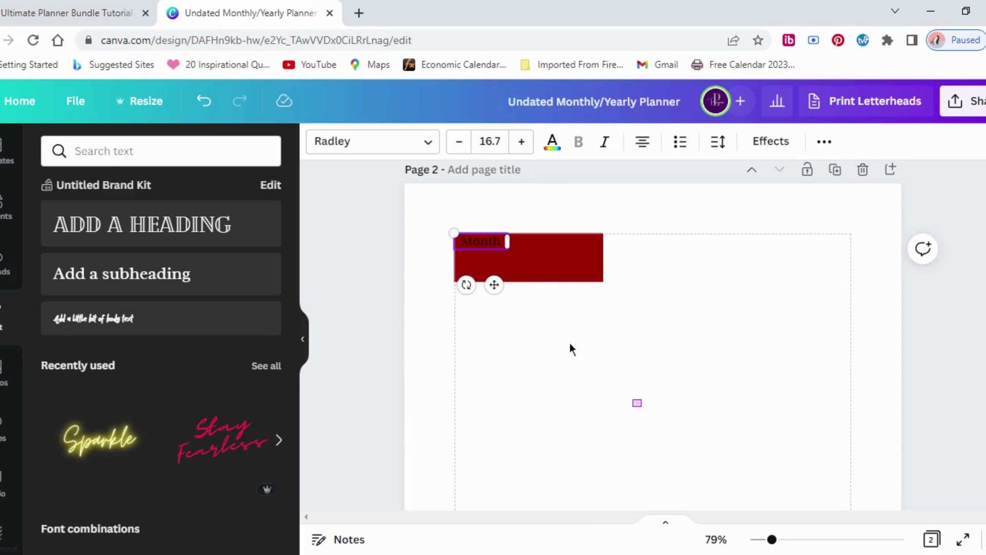
click(569, 343)
click(498, 245)
click(670, 290)
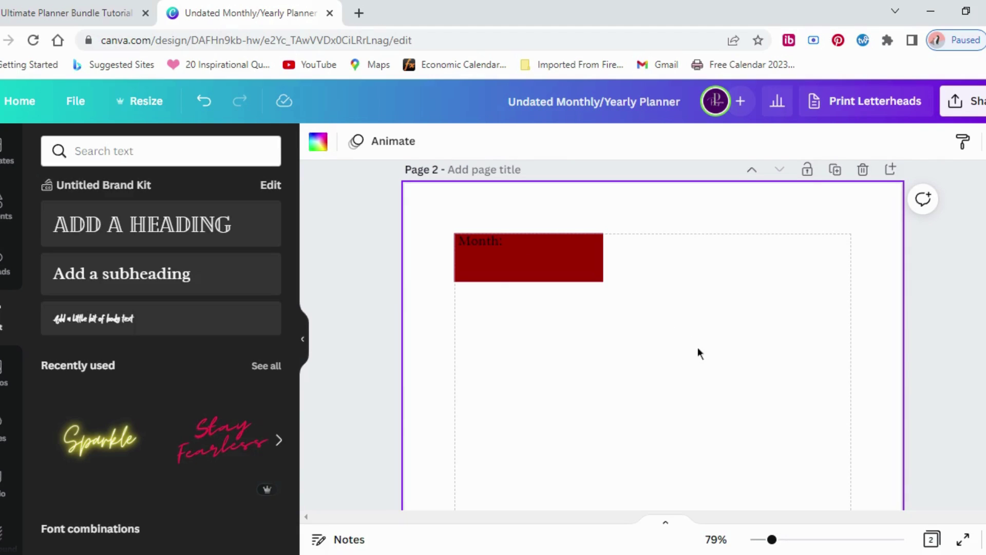
scroll(698, 353, down, 3)
scroll(697, 354, up, 4)
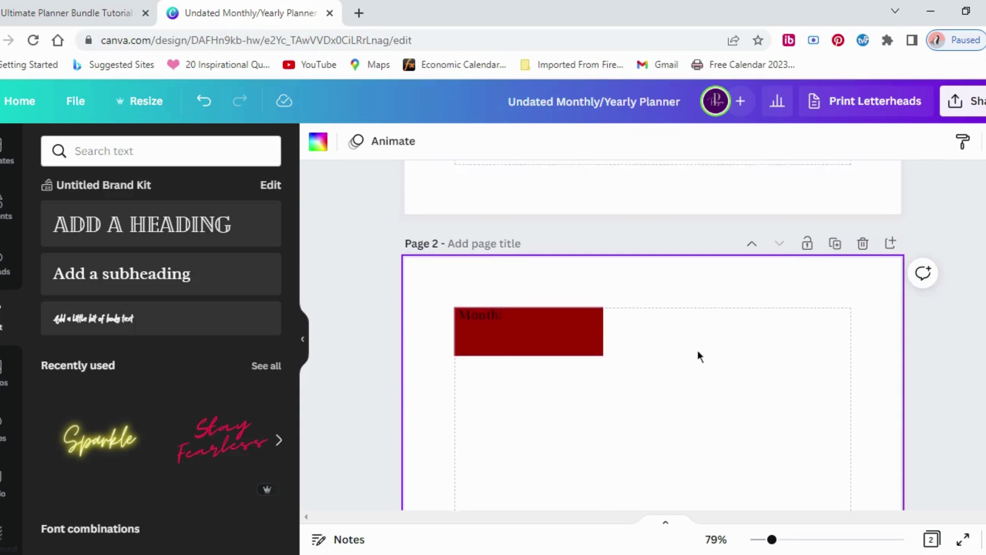
scroll(698, 355, up, 5)
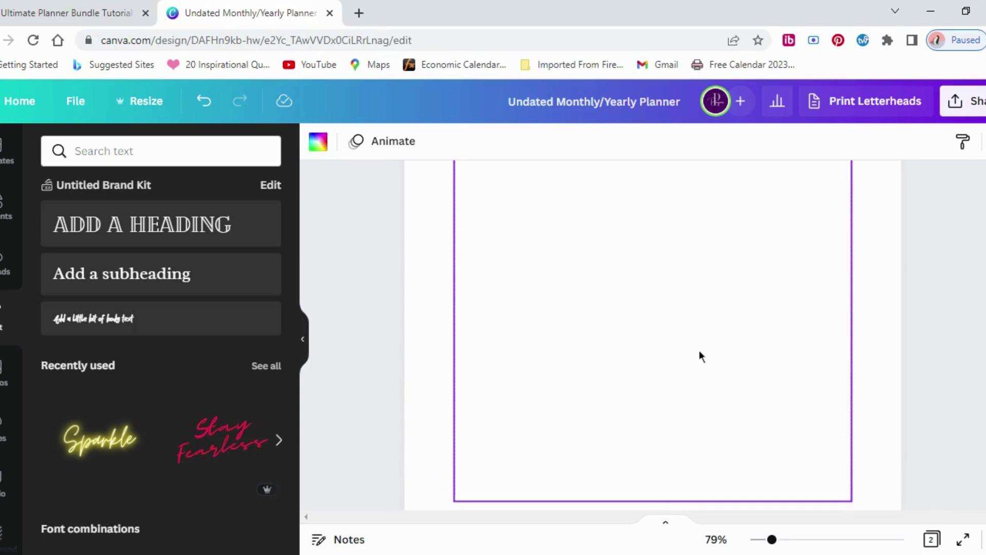
scroll(700, 354, down, 5)
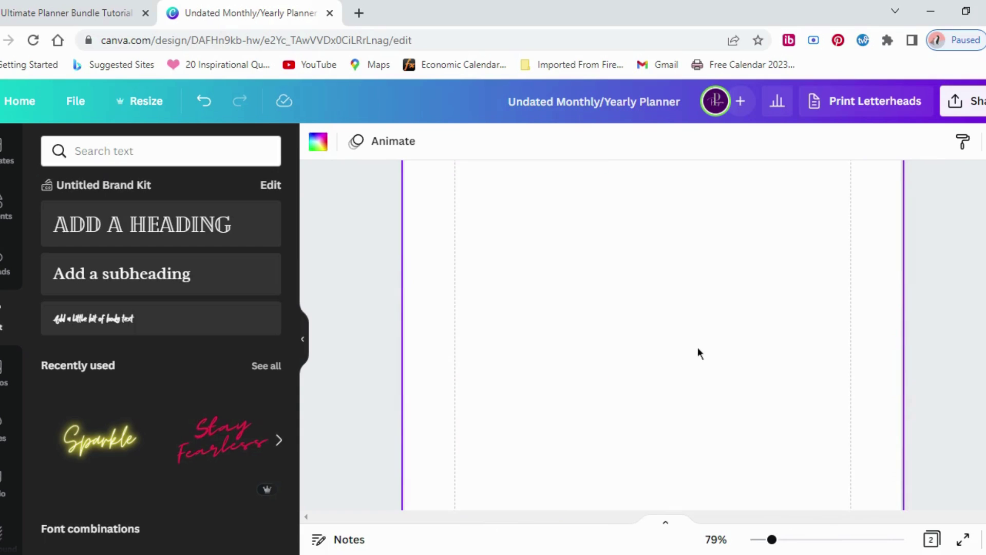
scroll(697, 350, down, 2)
scroll(698, 349, up, 5)
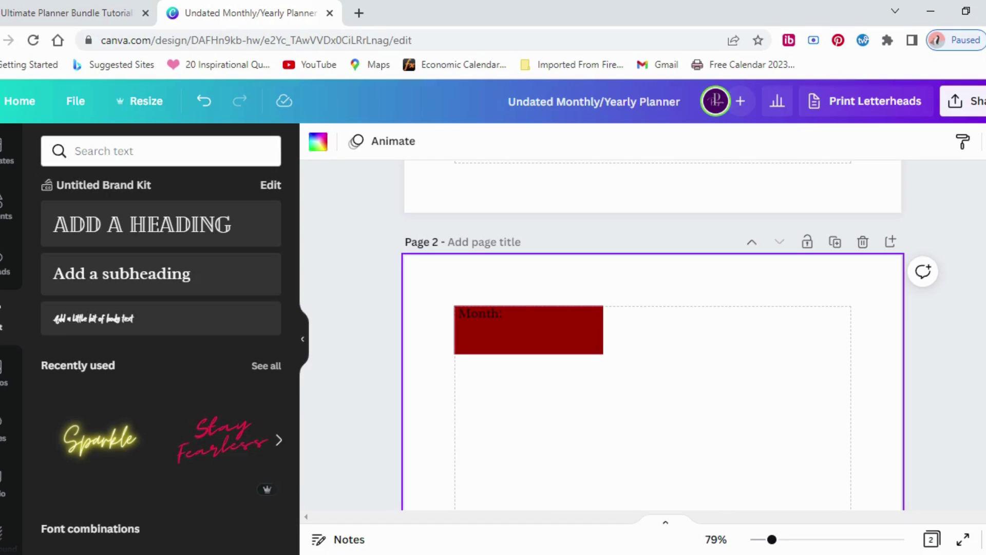
scroll(737, 349, down, 3)
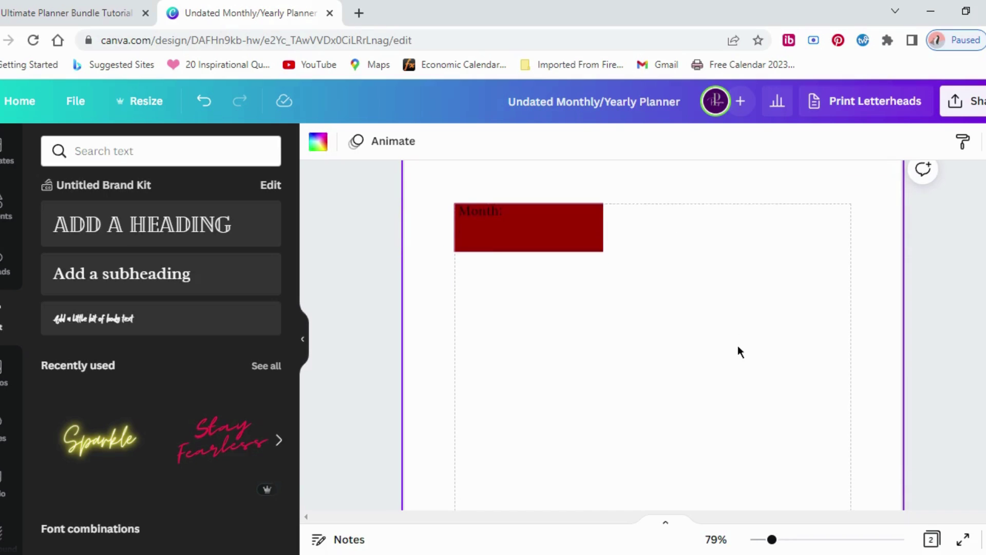
scroll(737, 358, down, 1)
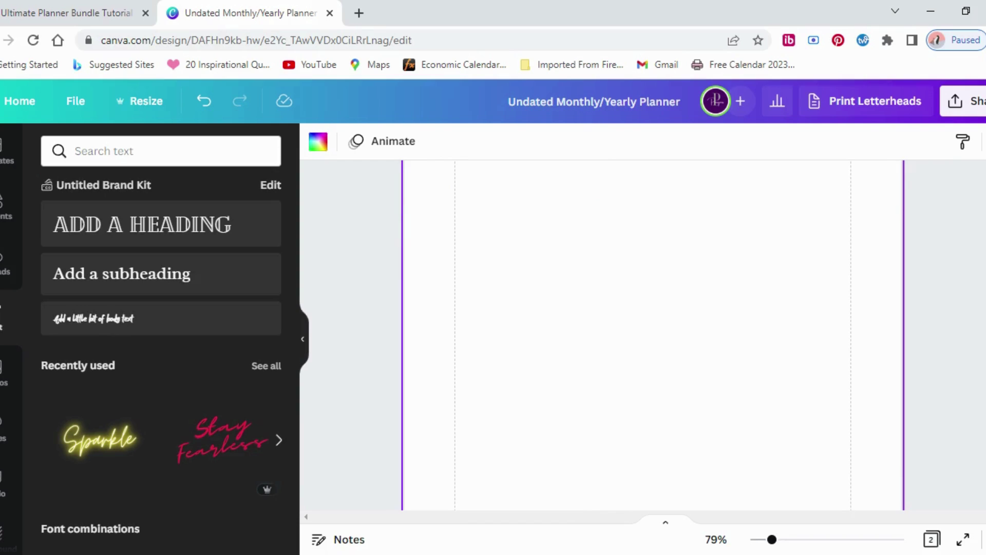
scroll(740, 366, up, 1)
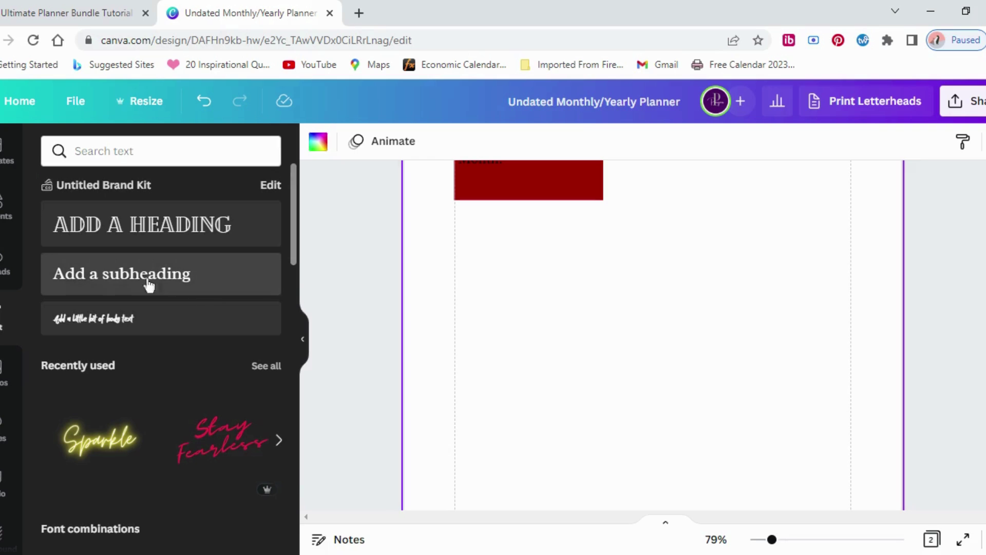
Step: Add another square shape to page 2 and place it below the banner, against the right margin
click(3, 205)
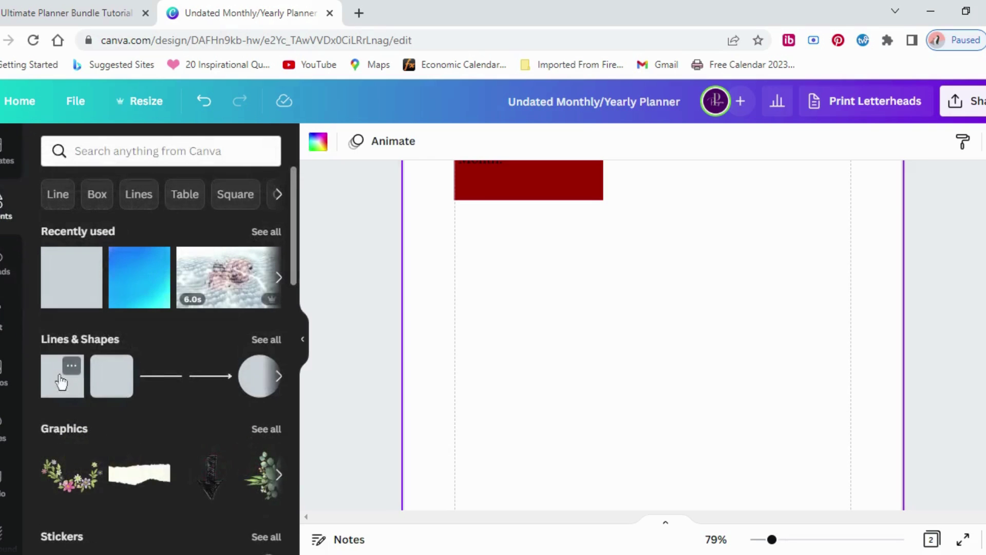
click(52, 389)
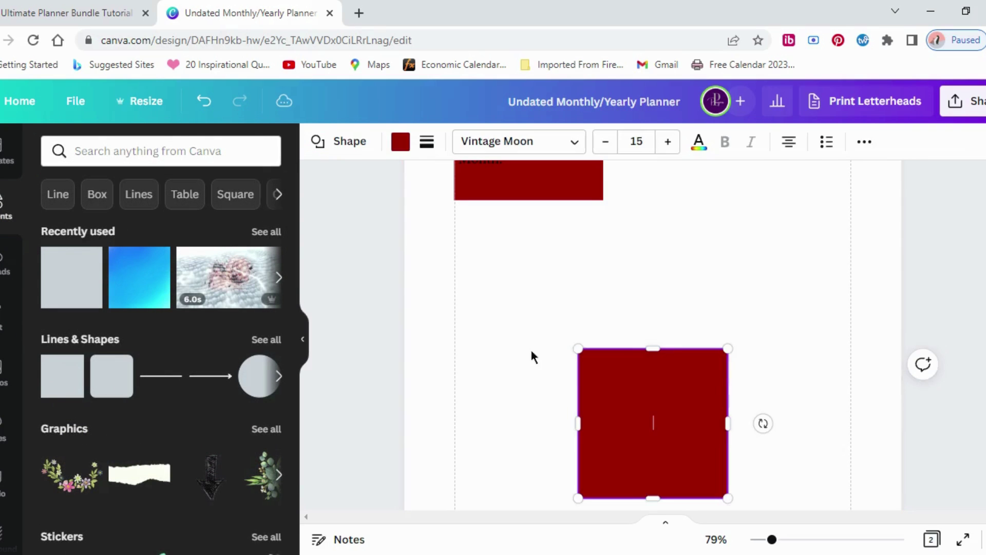
click(537, 338)
drag(684, 431, 557, 327)
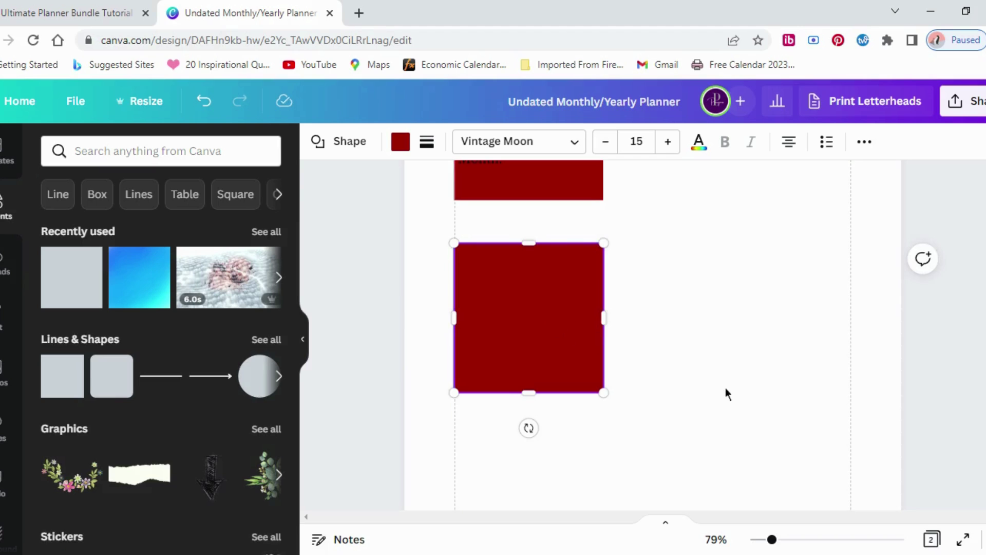
scroll(726, 390, up, 3)
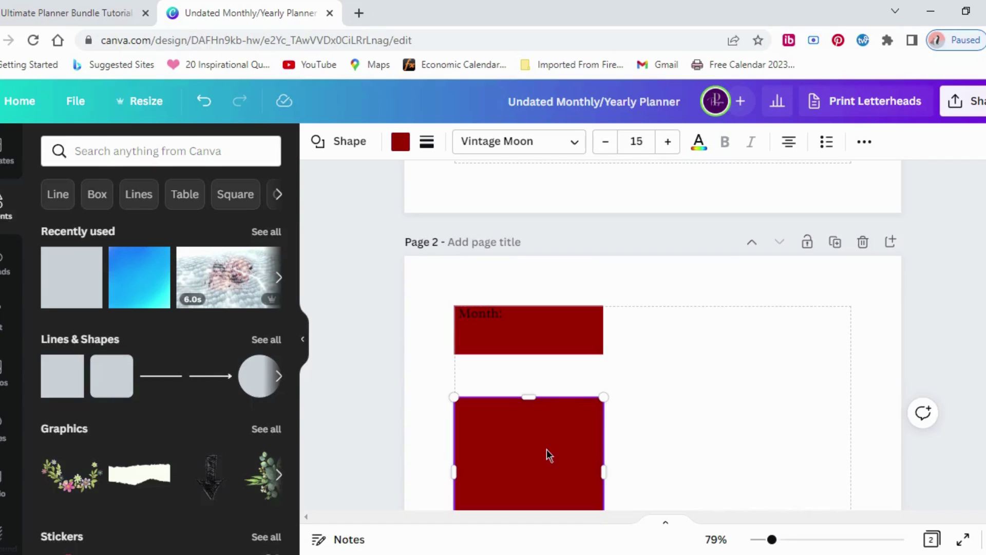
drag(519, 469, 766, 467)
Step: Fill the "Month:" banner with the gold colour #e4aa5c from the Rose and Gold palette
click(560, 331)
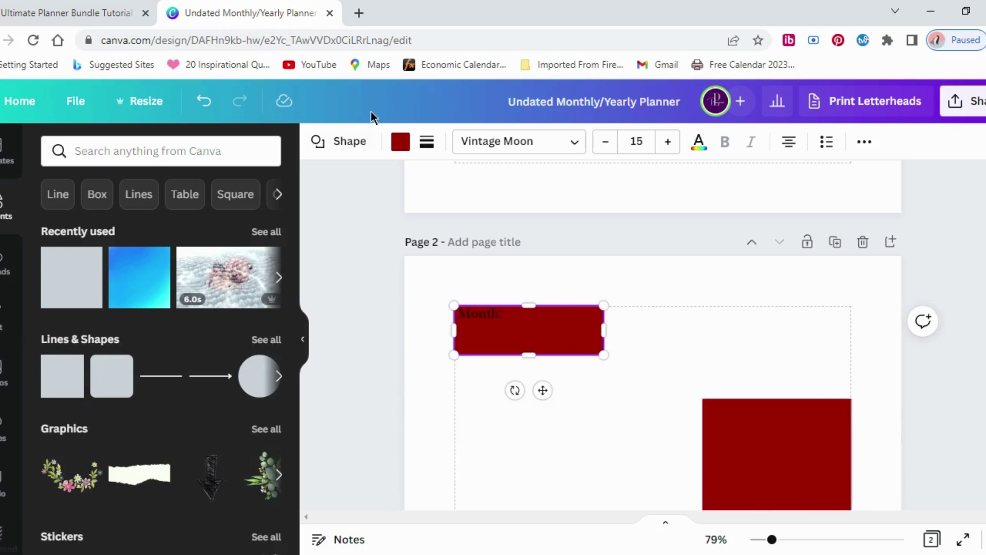
click(399, 141)
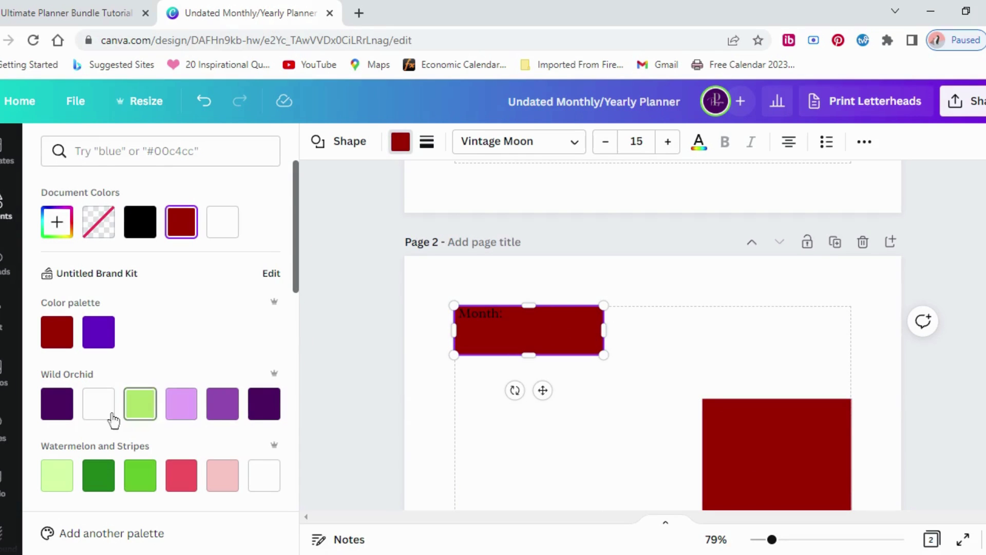
scroll(175, 304, down, 3)
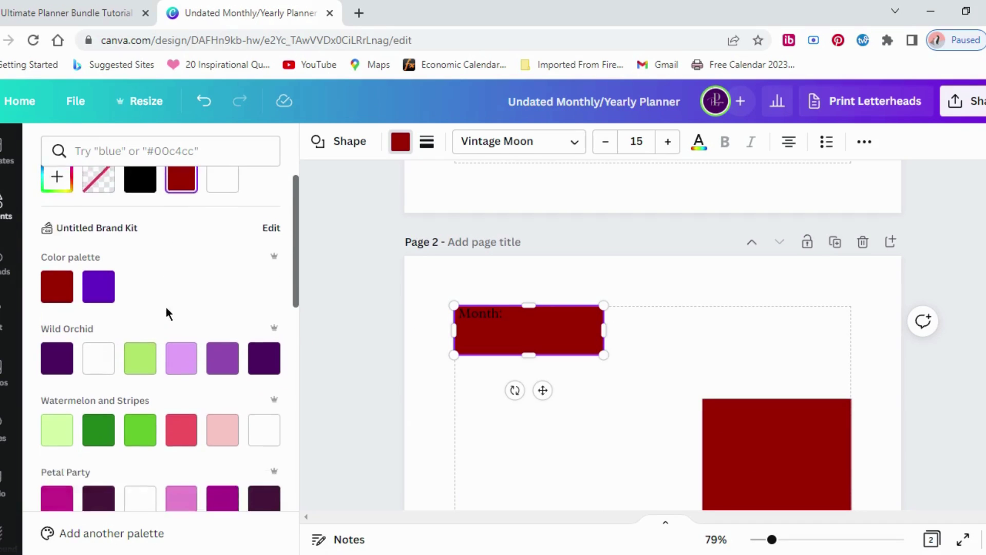
scroll(154, 406, down, 3)
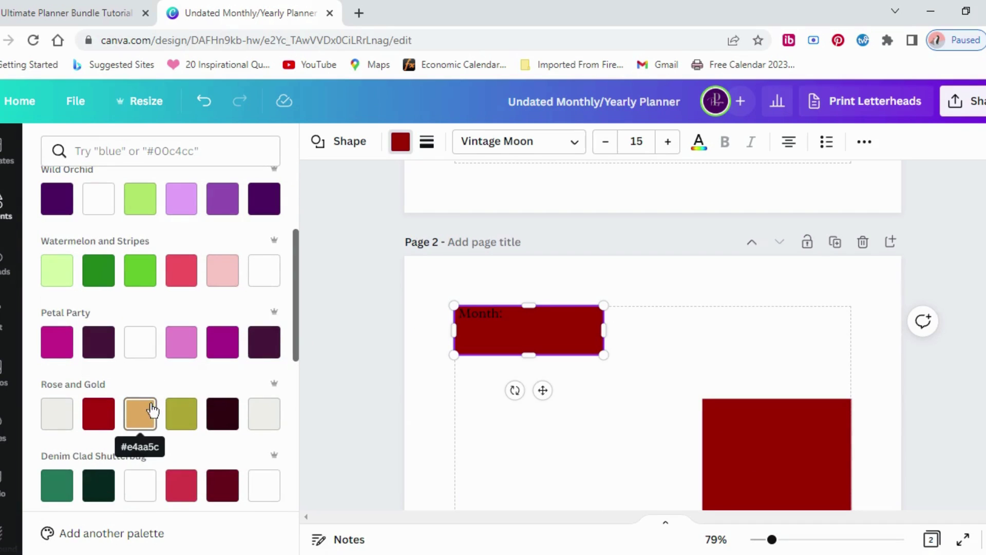
scroll(149, 413, down, 1)
scroll(147, 410, up, 1)
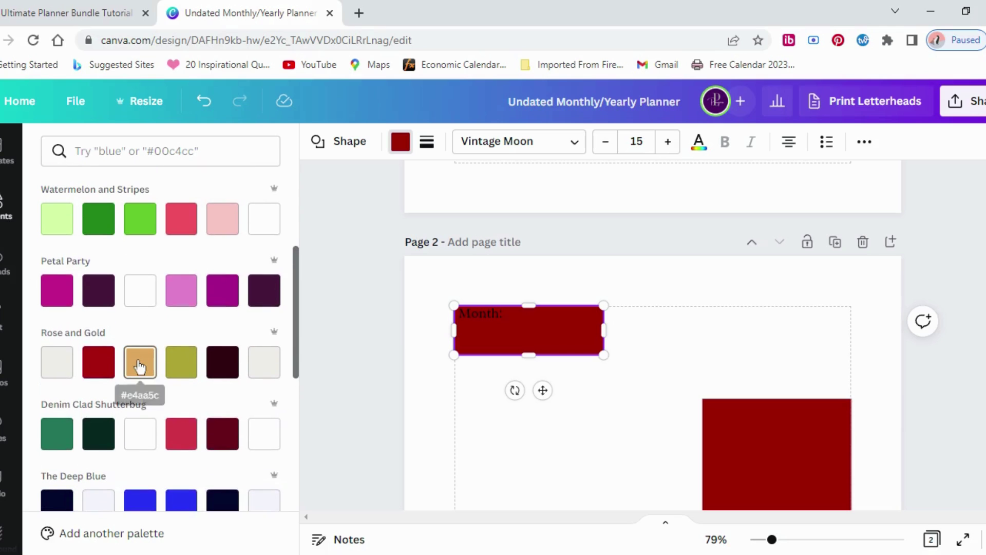
click(139, 366)
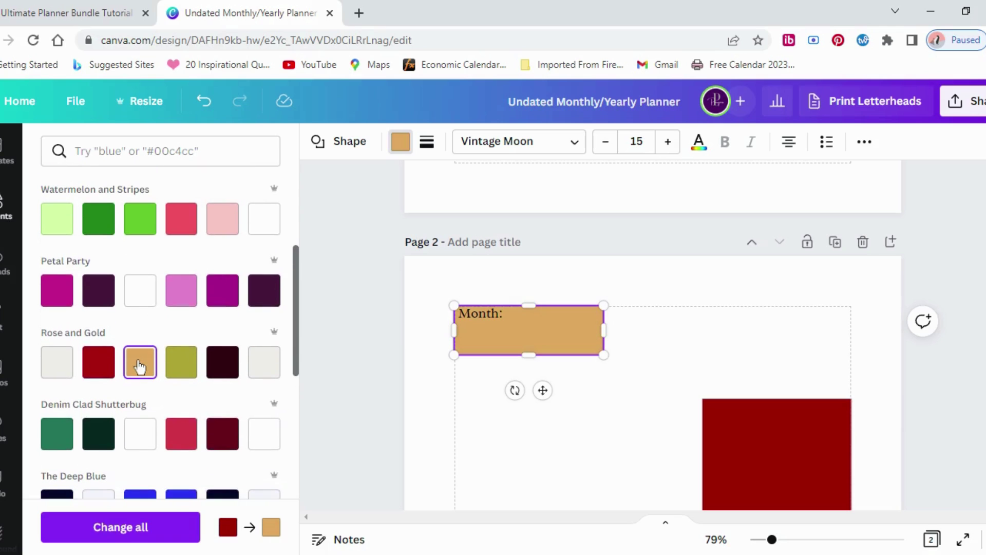
Step: Apply the gold fill to all the remaining dark red shapes in the design, then check both pages
click(115, 534)
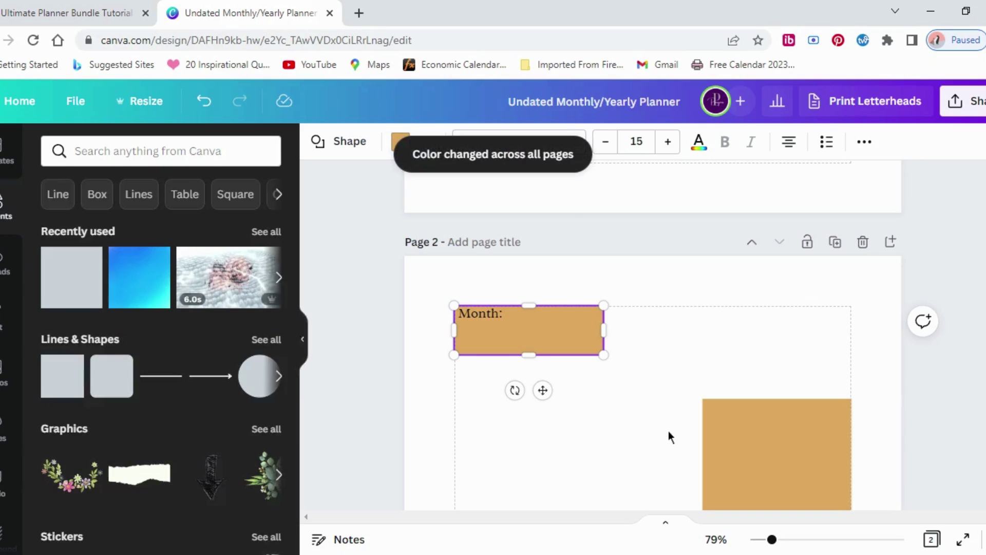
scroll(668, 432, up, 5)
scroll(668, 434, up, 5)
scroll(666, 434, down, 2)
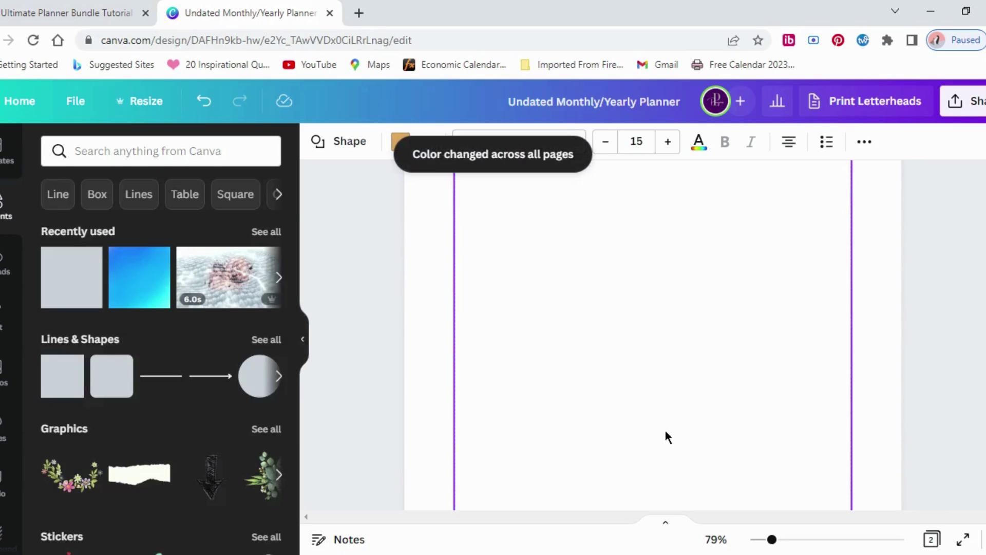
scroll(666, 432, up, 2)
scroll(666, 432, down, 8)
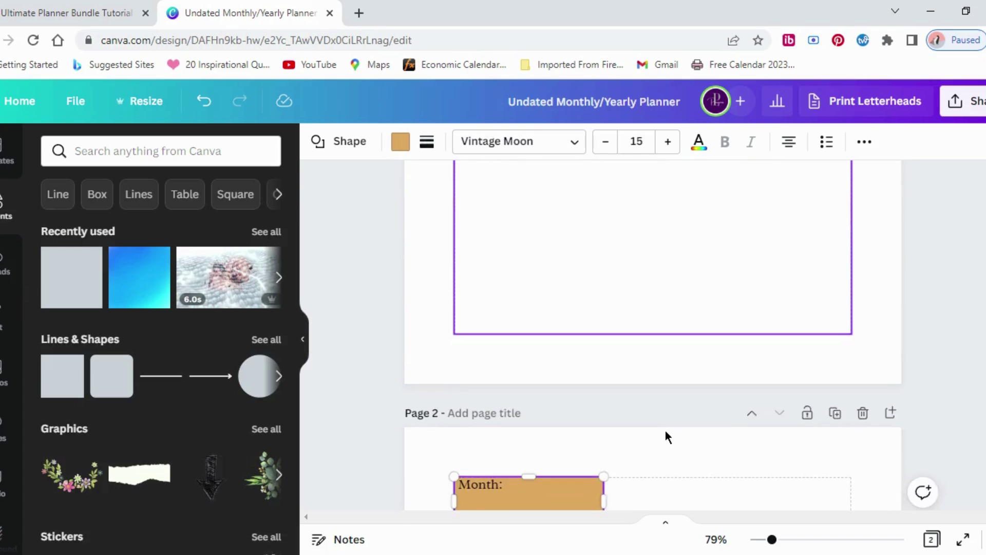
scroll(665, 431, down, 3)
click(790, 313)
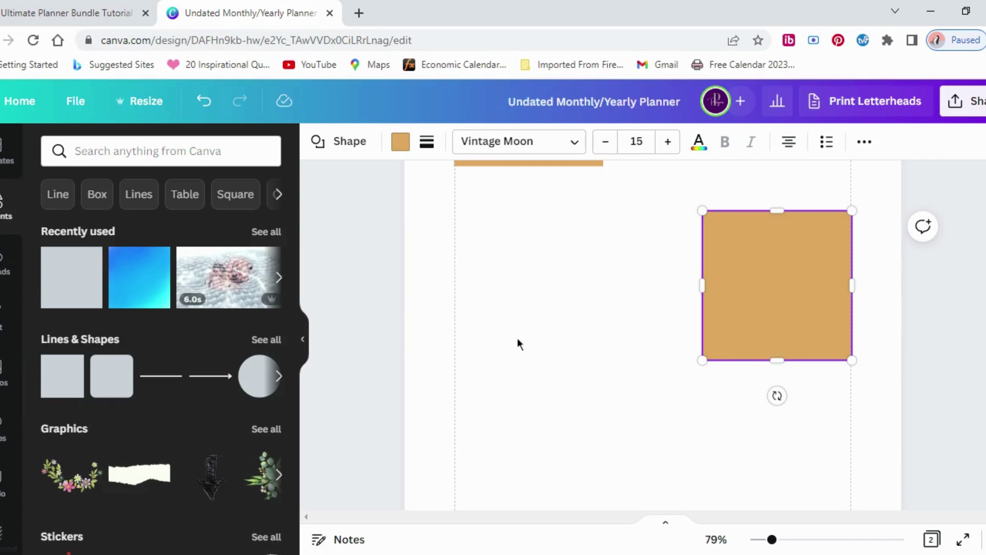
scroll(516, 337, up, 3)
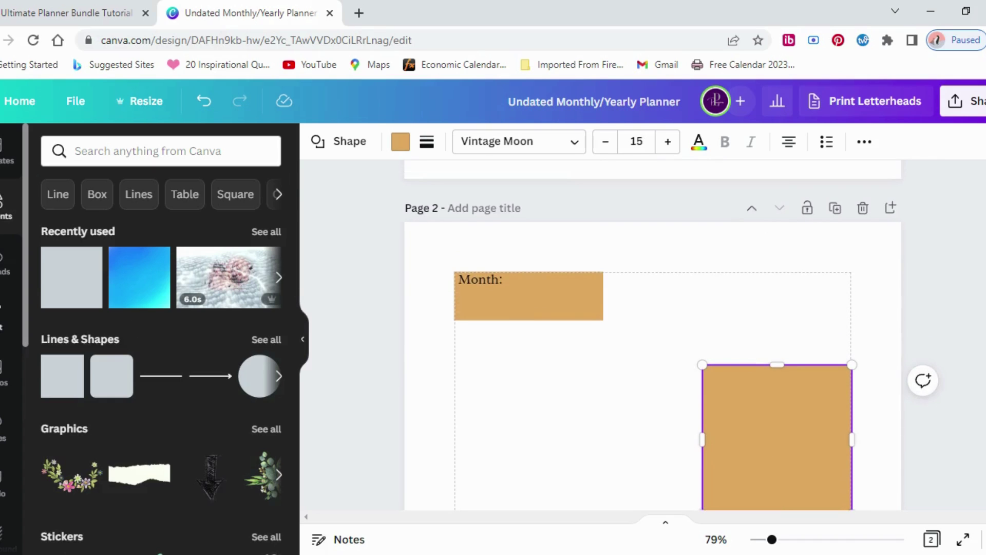
Step: Add a subheading at the upper edge of the gold square on page 2 and replace its text with "Monthly Goals"
click(3, 323)
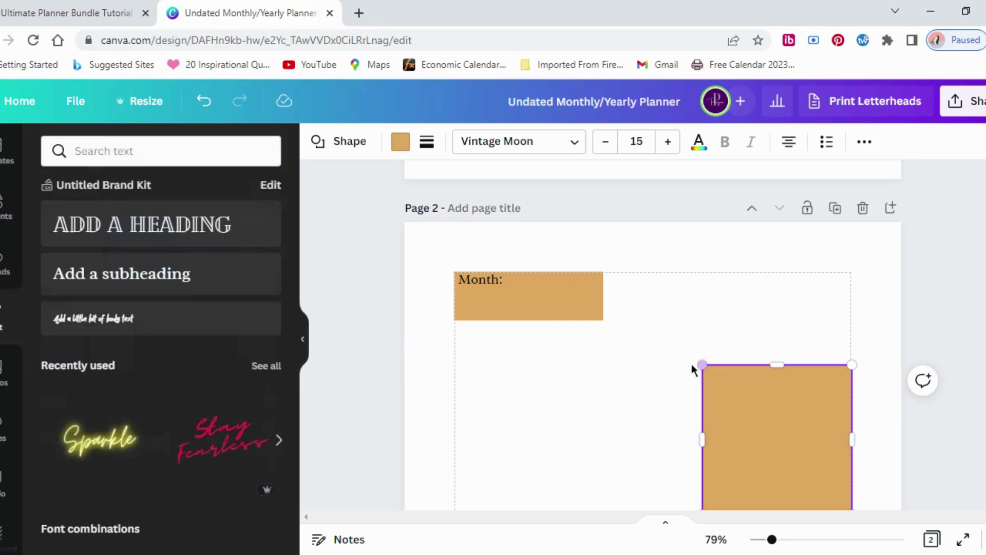
click(239, 291)
click(622, 366)
click(636, 345)
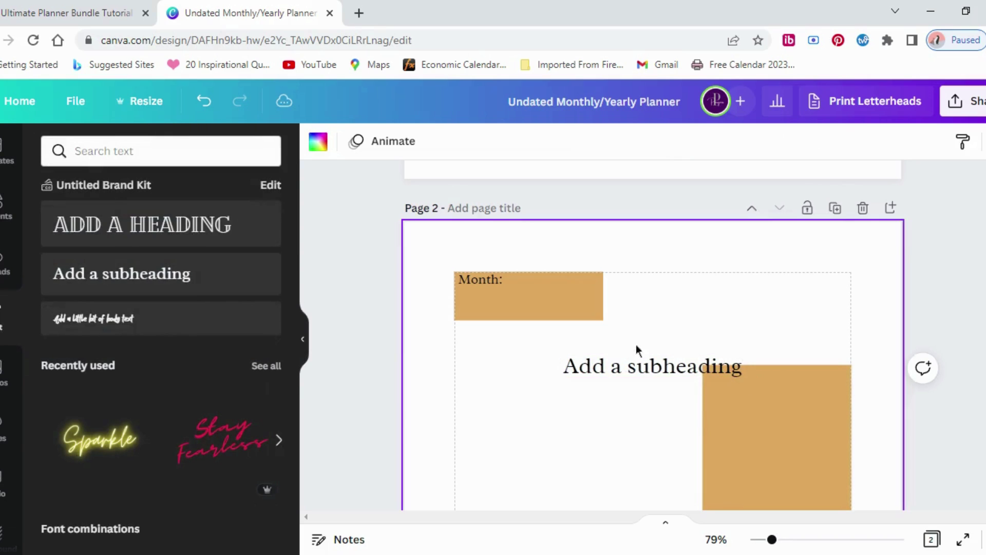
drag(625, 364, 745, 377)
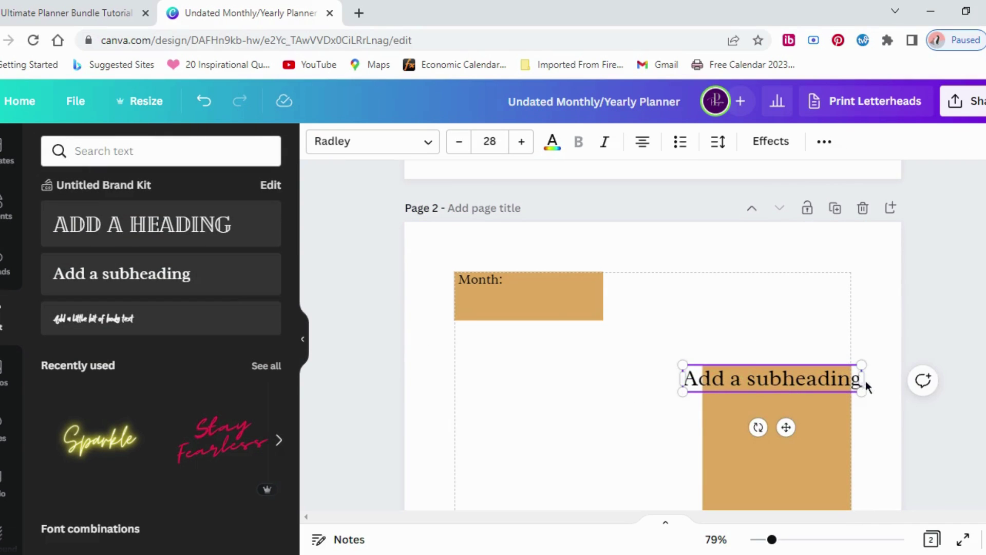
double_click(834, 379)
text(Monthly)
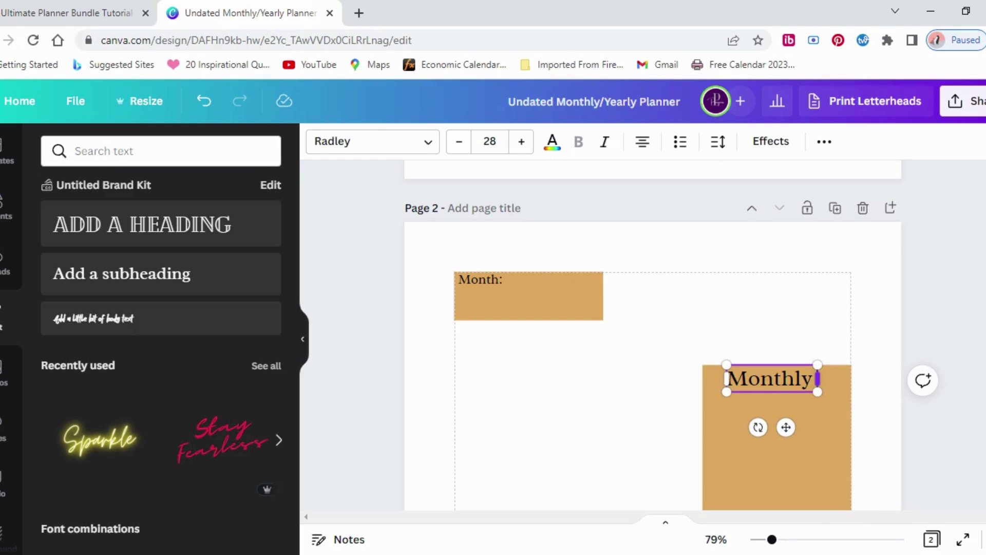
text( Goal)
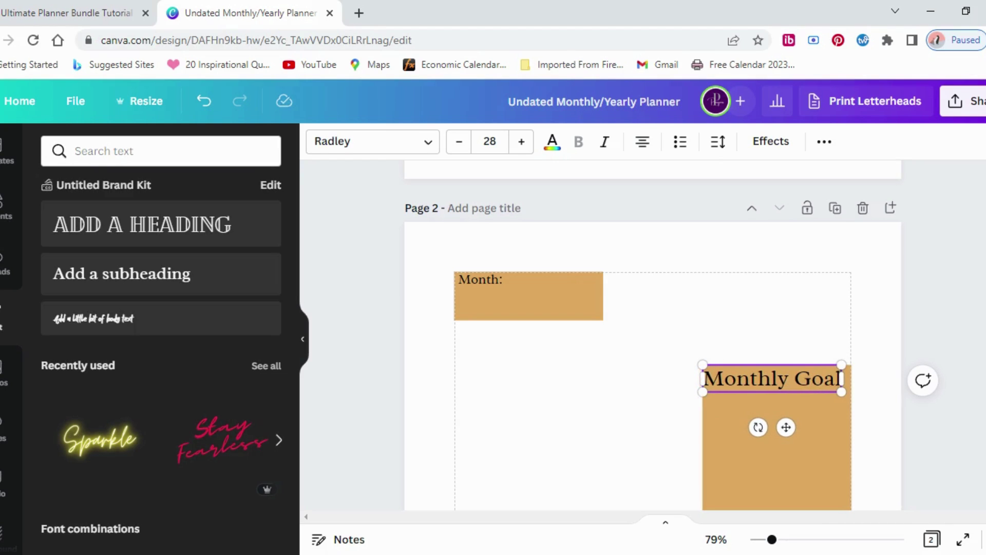
text(s)
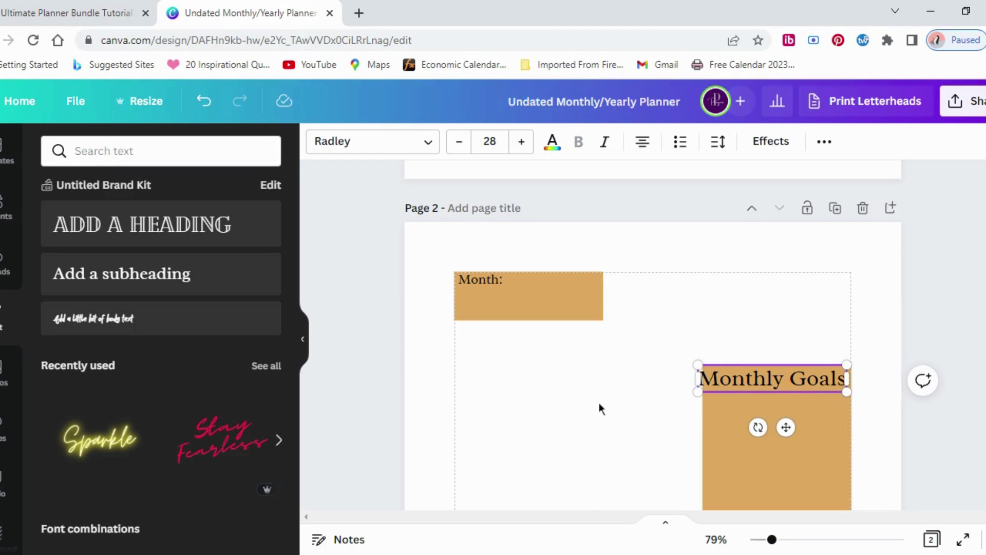
Step: Align the "Monthly Goals" label with the gold square's upper edge and set its font size to 14
click(600, 408)
drag(739, 387, 746, 385)
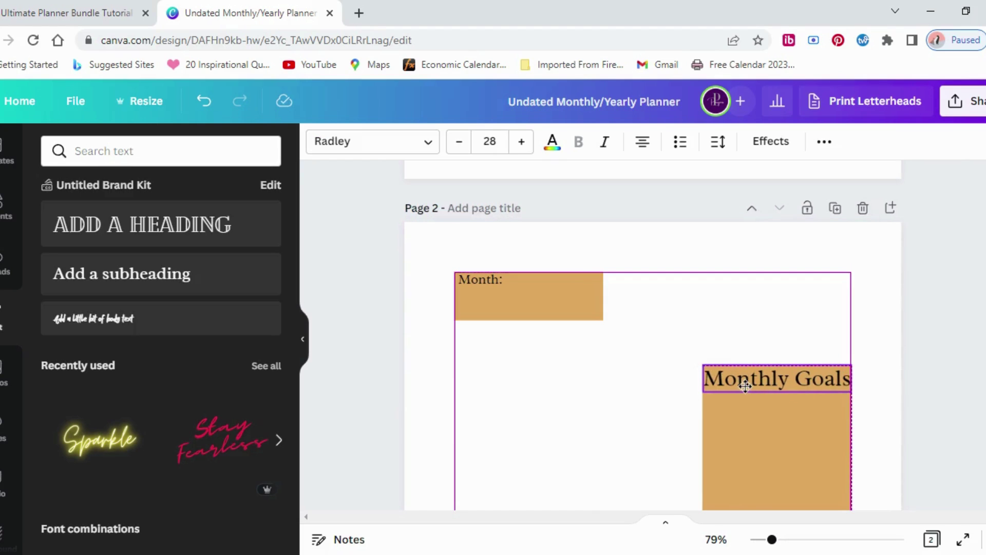
click(459, 148)
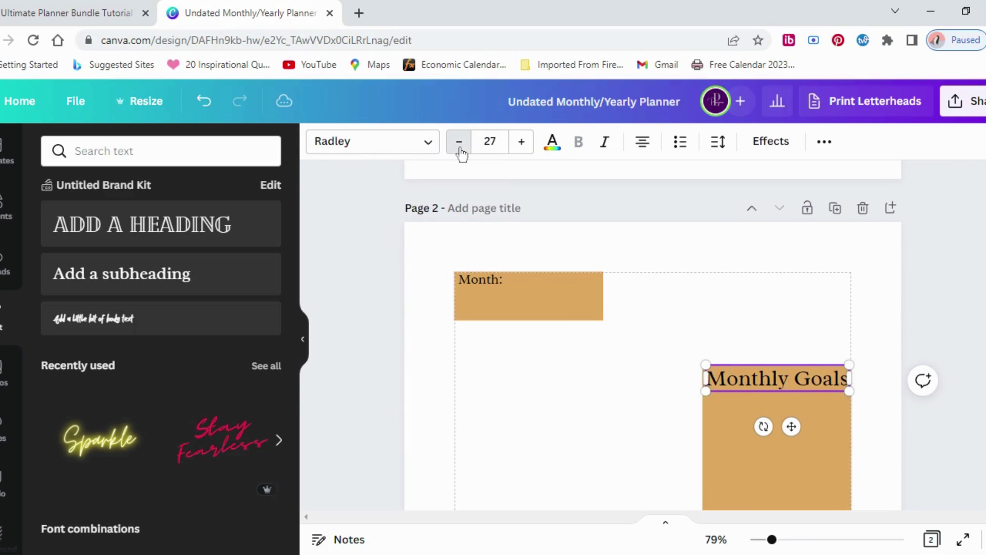
click(459, 149)
click(459, 149)
click(460, 149)
click(459, 149)
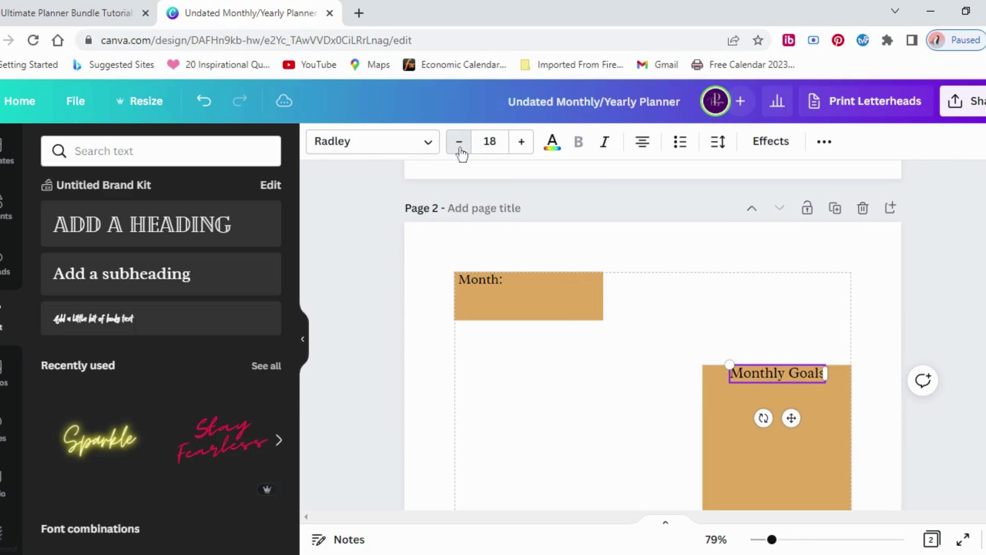
click(460, 149)
click(460, 149)
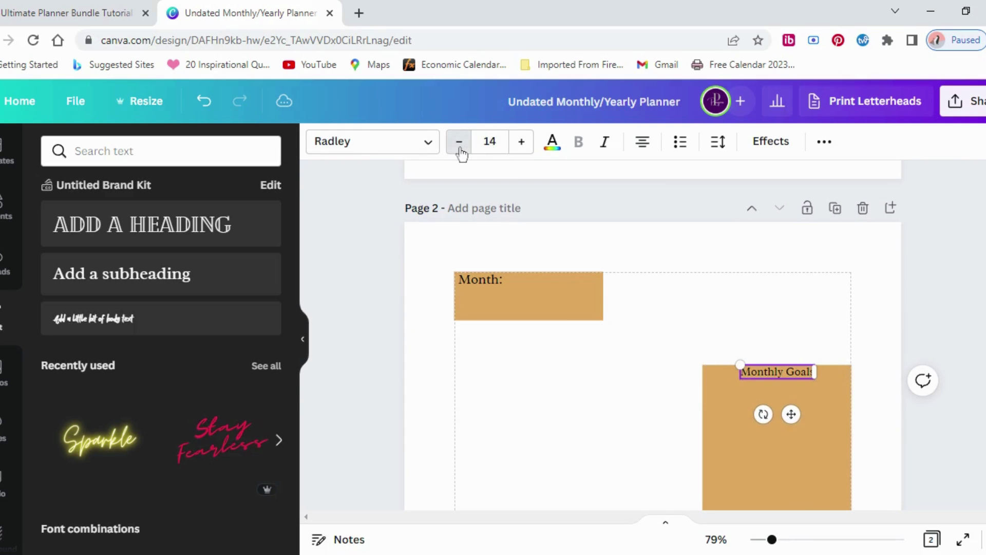
click(657, 337)
Step: Add another square shape, flatten it into a full-width strip and place it directly below the "Monthly Goals" label
scroll(657, 336, down, 3)
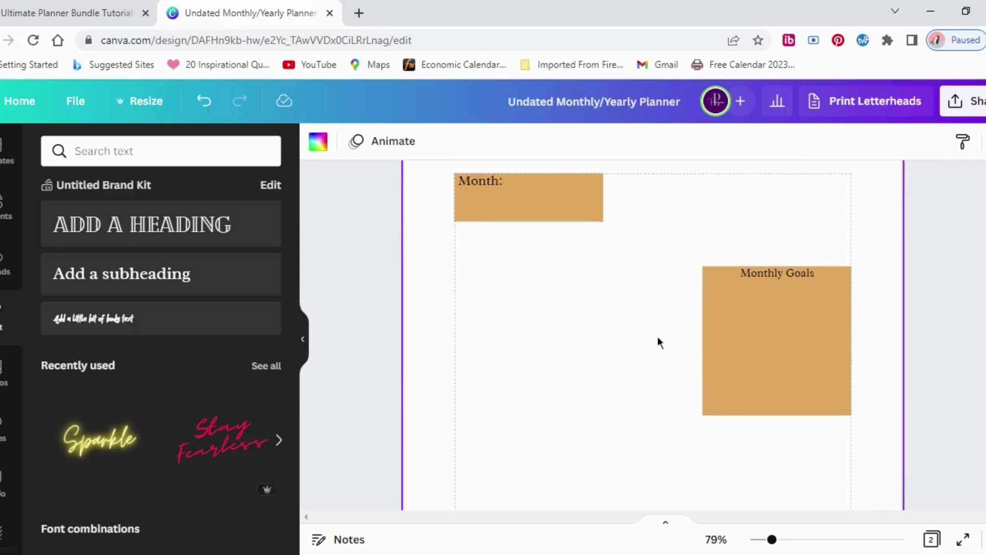
click(784, 320)
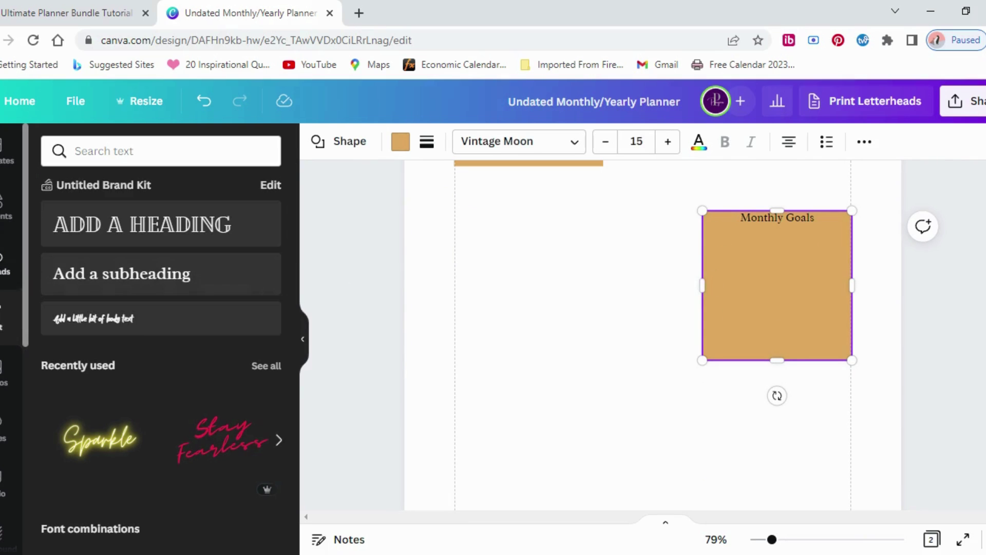
click(7, 206)
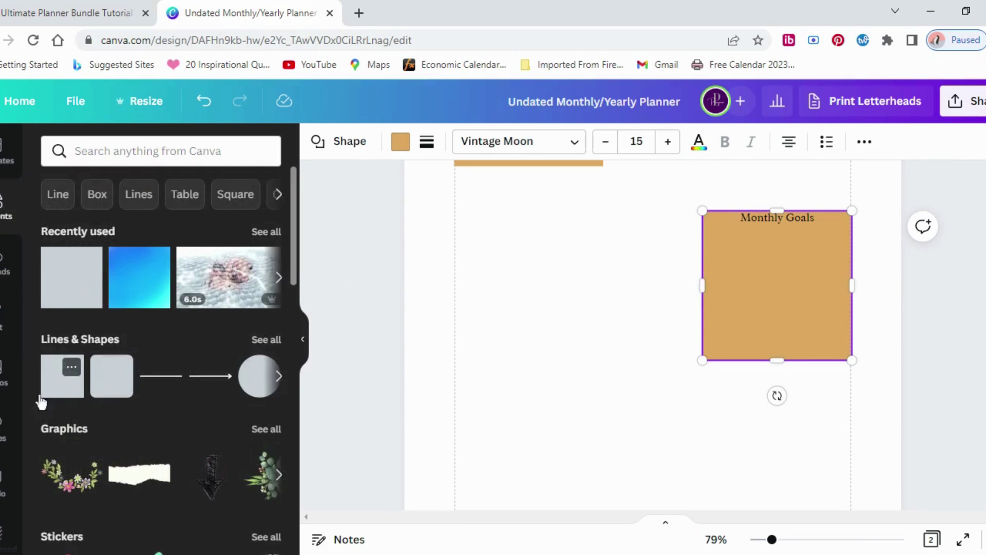
click(62, 390)
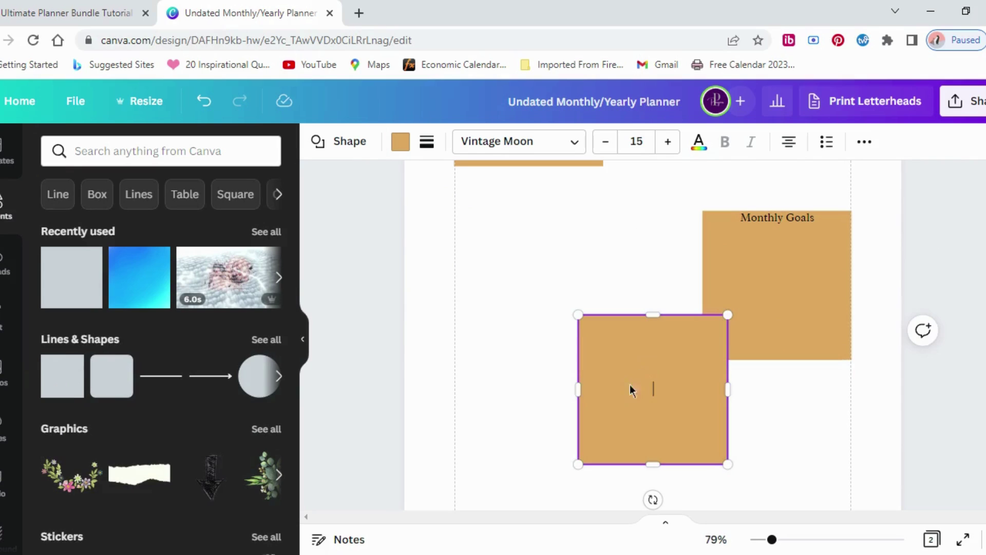
drag(651, 456, 784, 245)
key(Escape)
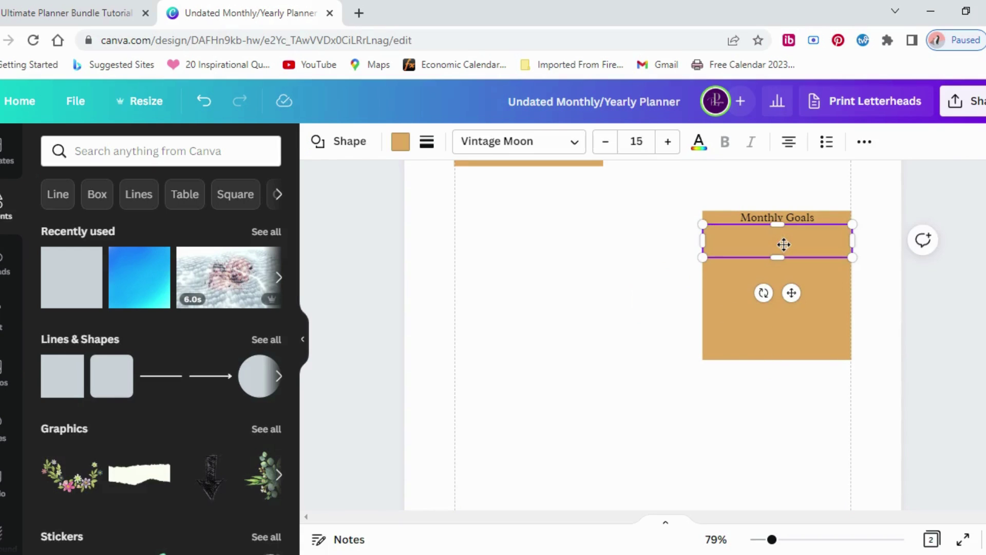
Step: Fill the strip below "Monthly Goals" with white from the Watermelon and Stripes palette
click(400, 146)
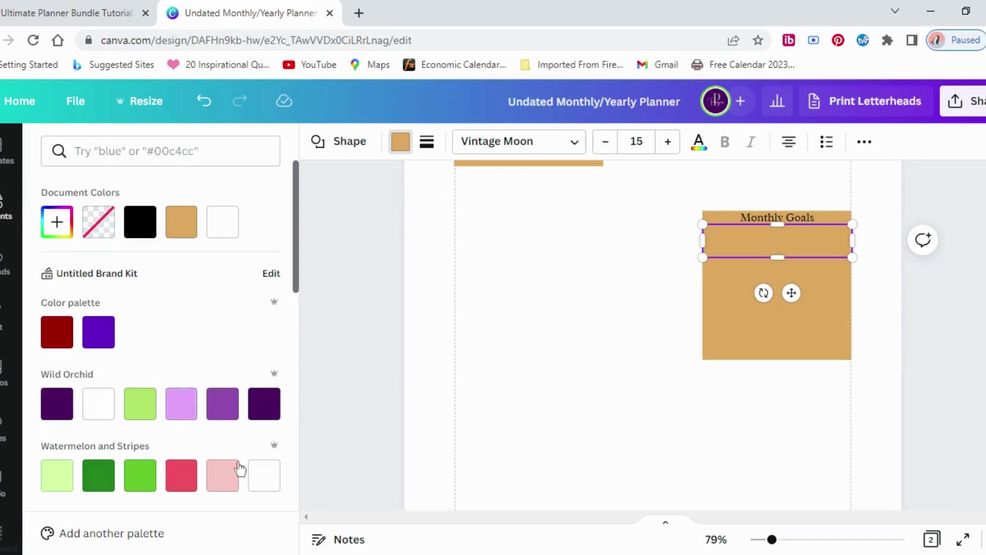
scroll(147, 368, down, 1)
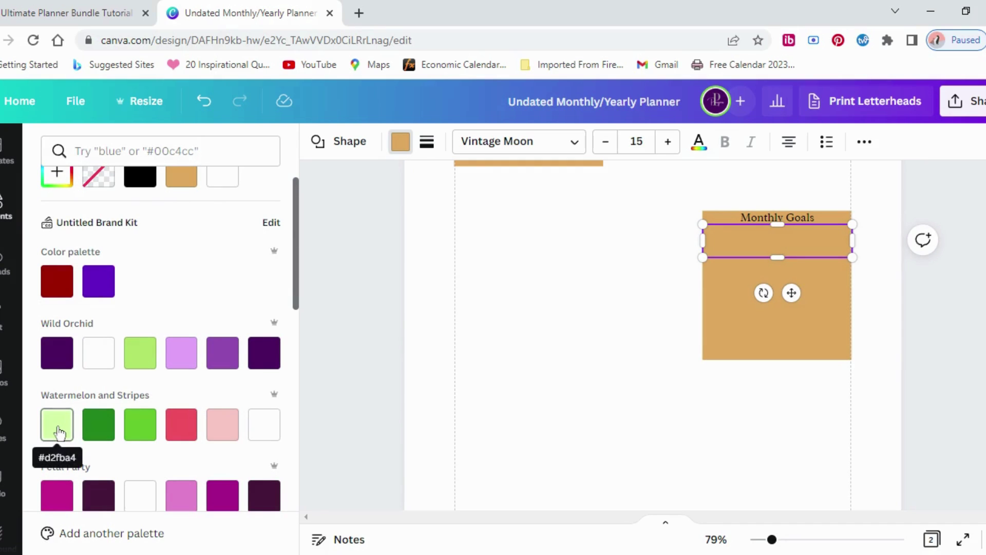
click(261, 432)
click(593, 331)
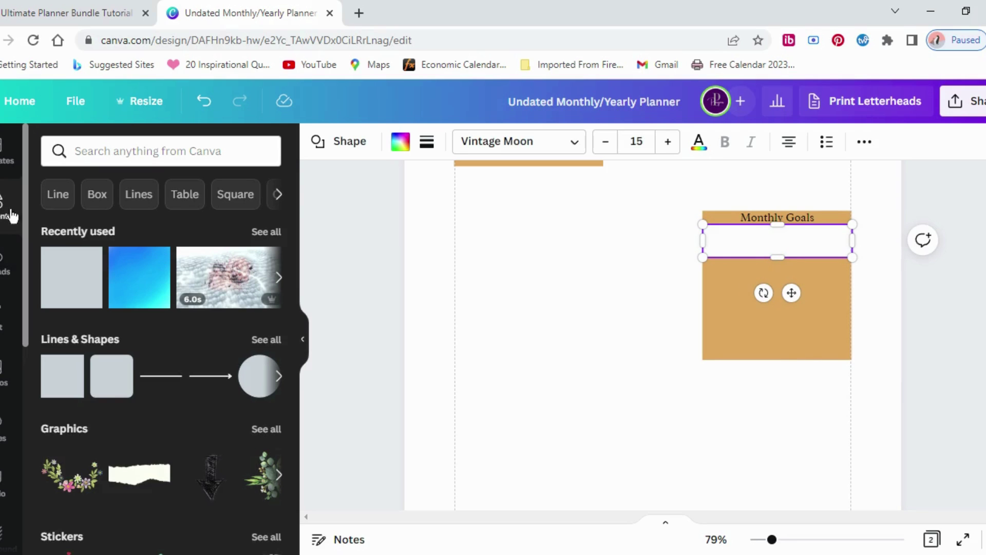
click(116, 152)
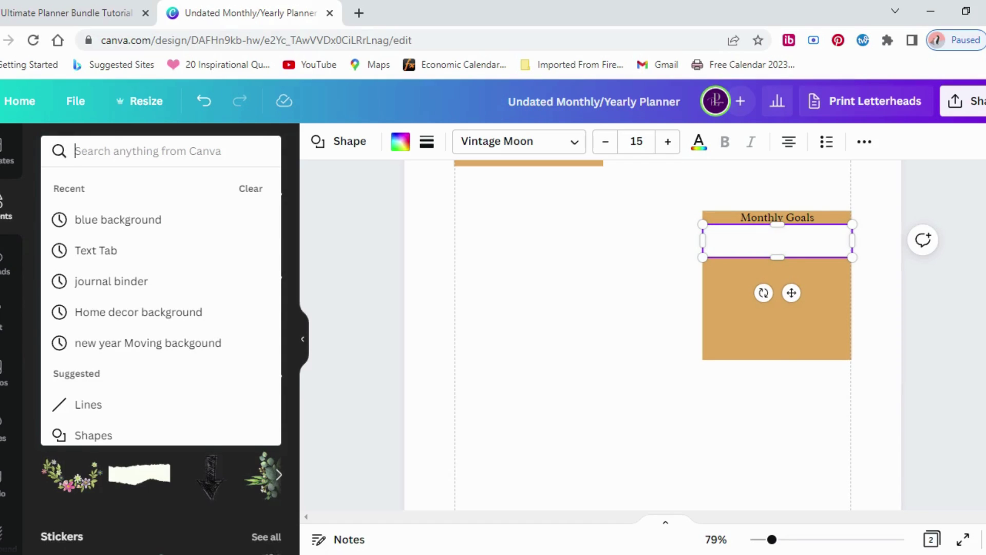
text(l)
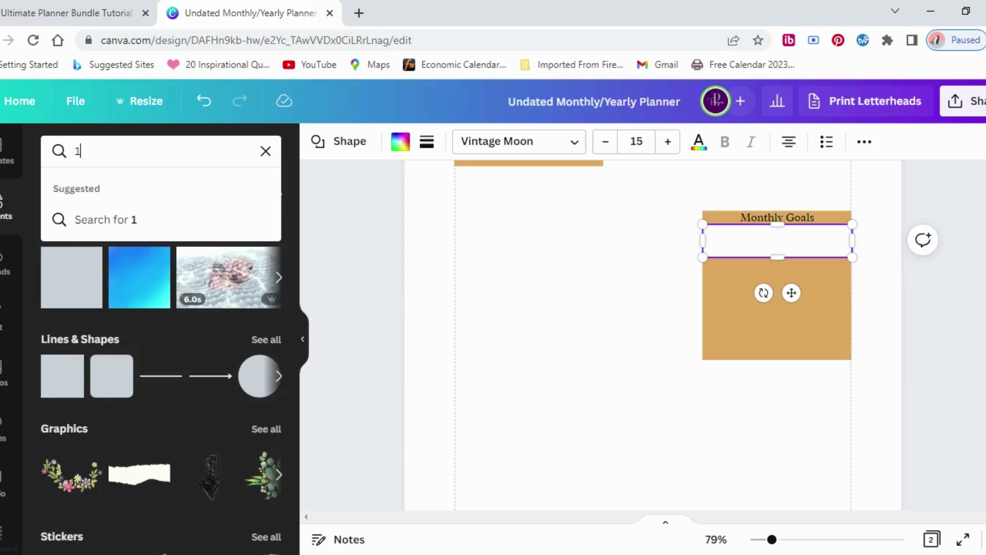
key(BackSpace)
click(374, 271)
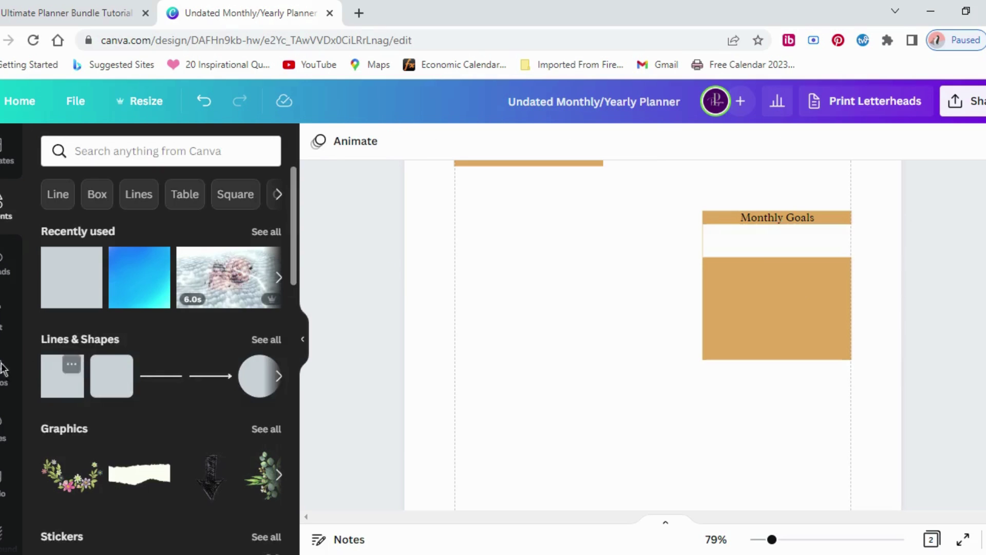
Step: Add a subheading in the empty area of page 2, narrow its text box and replace the text with the numeral 1
click(4, 317)
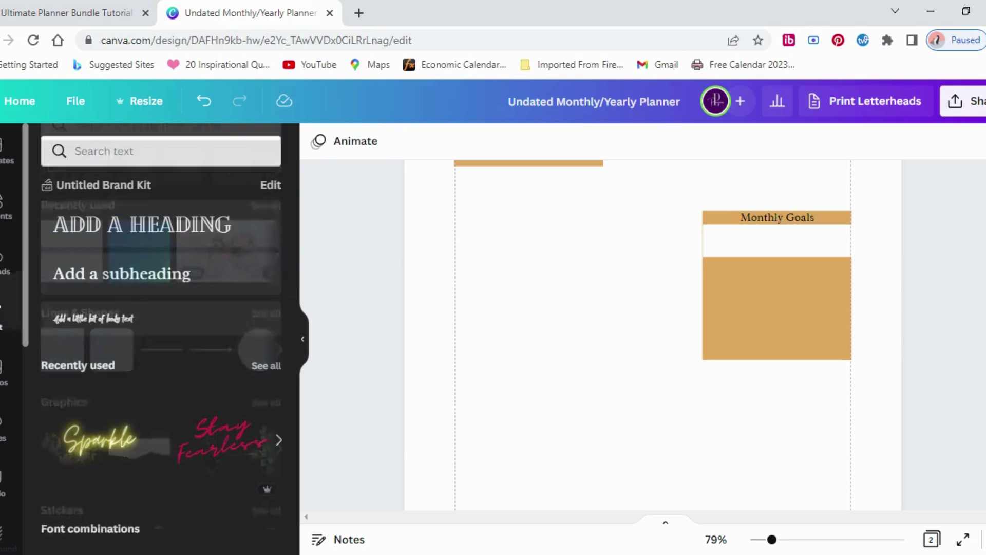
click(130, 283)
drag(742, 335, 619, 370)
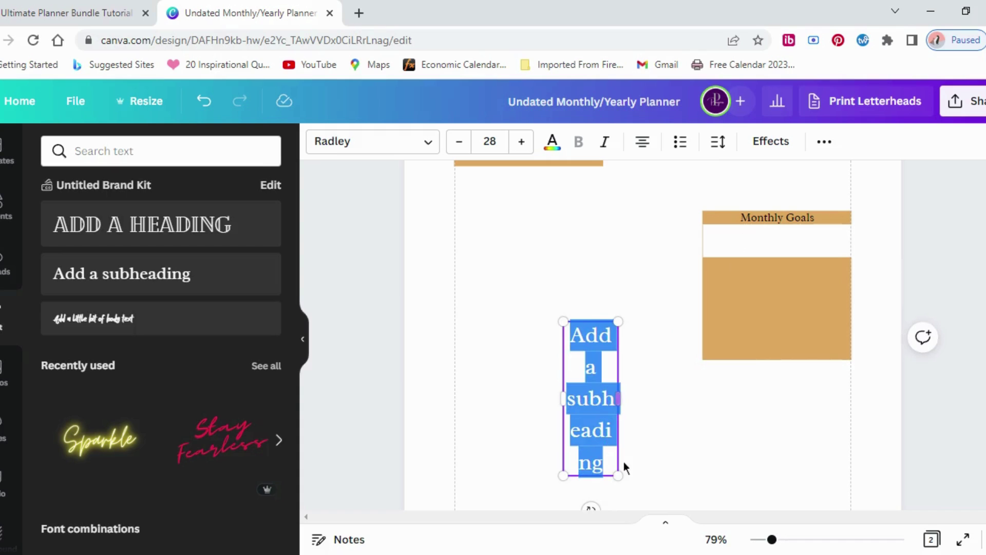
double_click(581, 403)
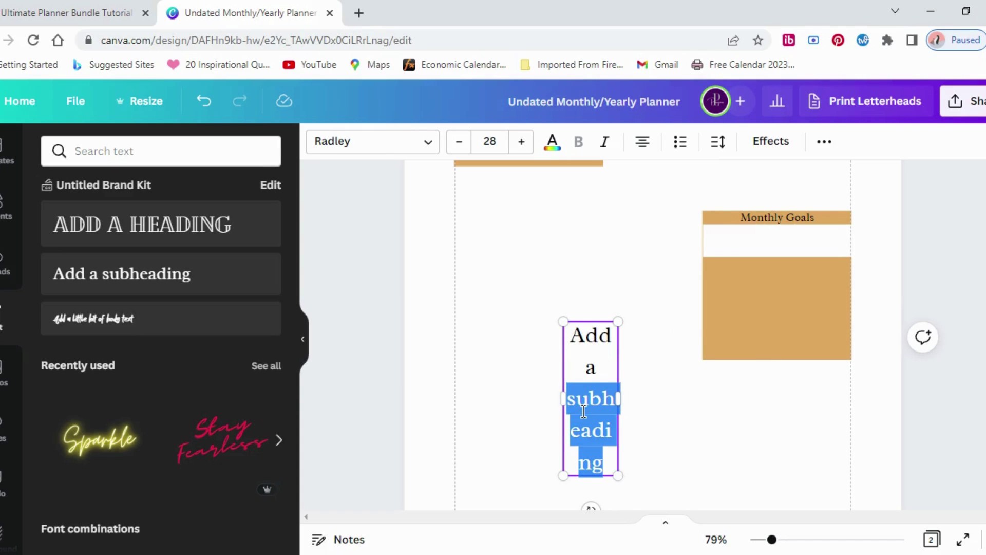
key(BackSpace)
key(BackSpace)
key(BackSpace)
key(BackSpace)
key(BackSpace)
key(BackSpace)
key(BackSpace)
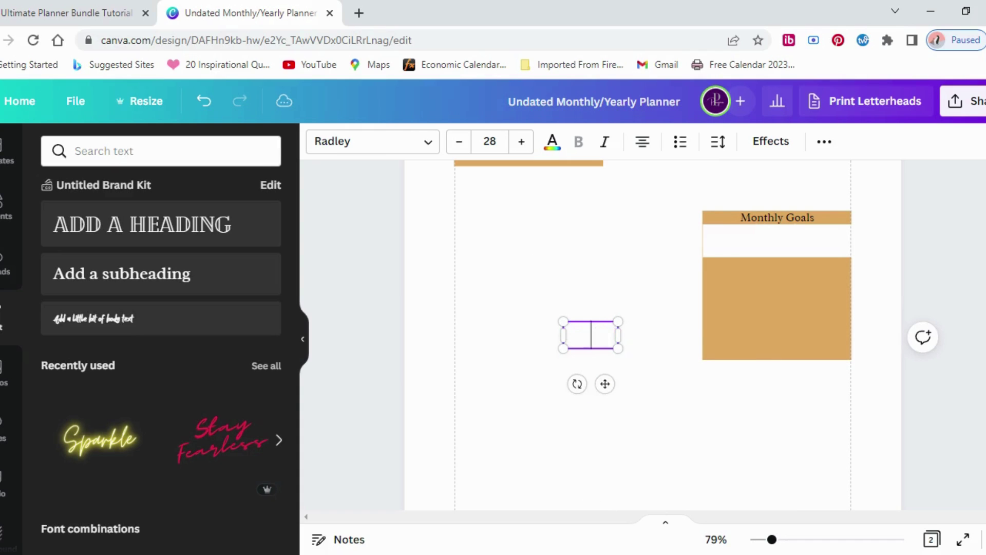
click(562, 381)
Step: Move the numeral 1 into the white strip, against the strip's left end
drag(591, 345, 718, 253)
click(701, 254)
click(716, 244)
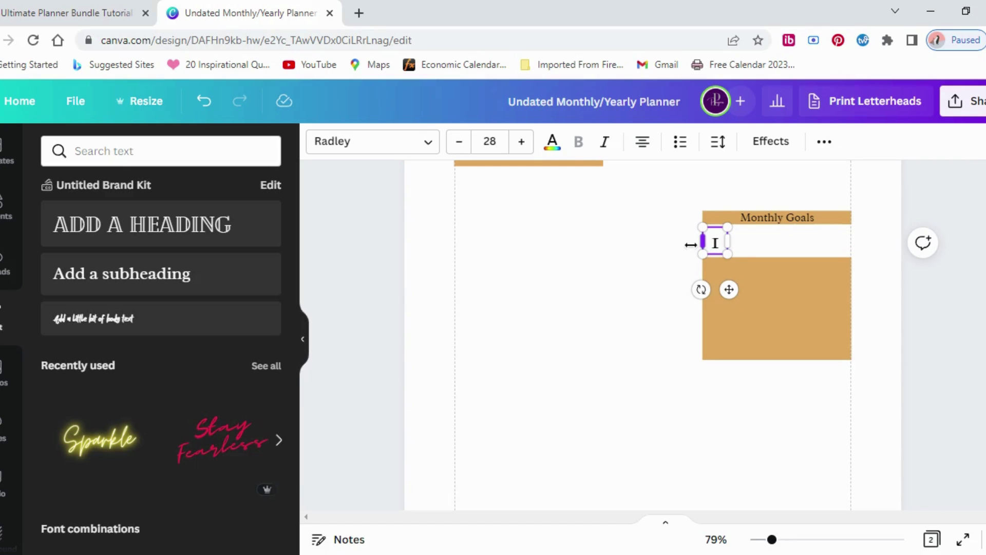
click(665, 252)
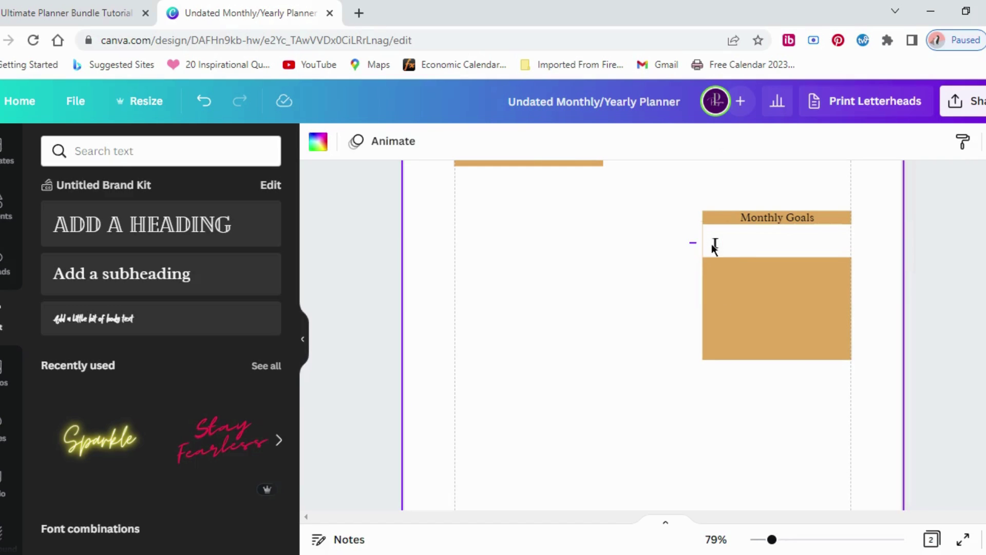
click(720, 263)
click(682, 310)
Step: Lock the large gold square behind the "Monthly Goals" label and white strip
click(800, 320)
click(868, 145)
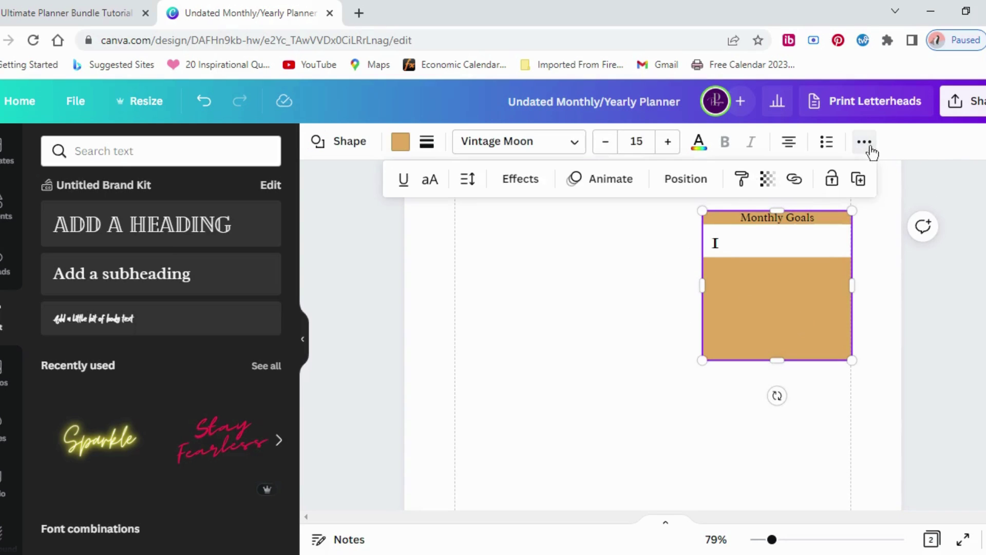
click(832, 181)
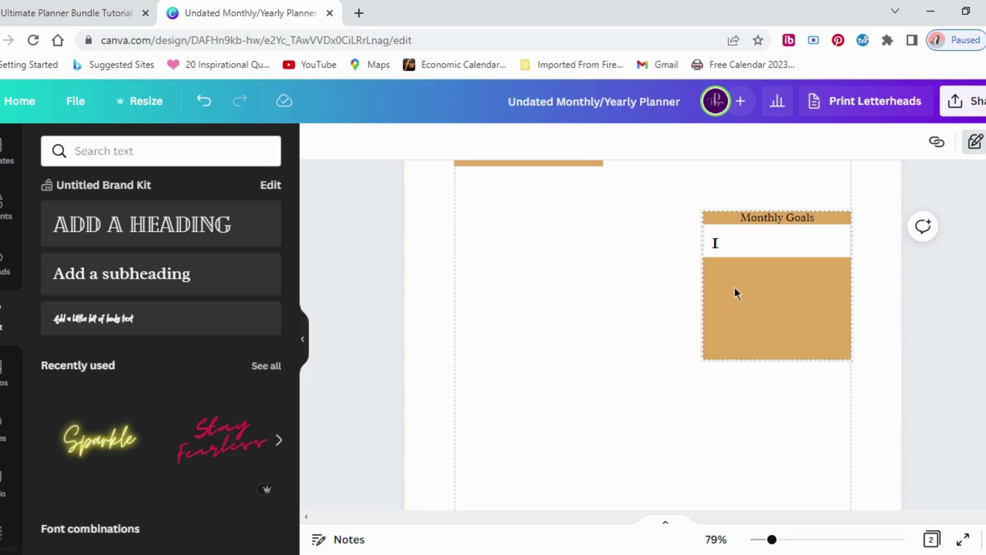
Step: Duplicate the white strip with its numeral 1 and move a copy down over the gold square
click(722, 240)
click(868, 144)
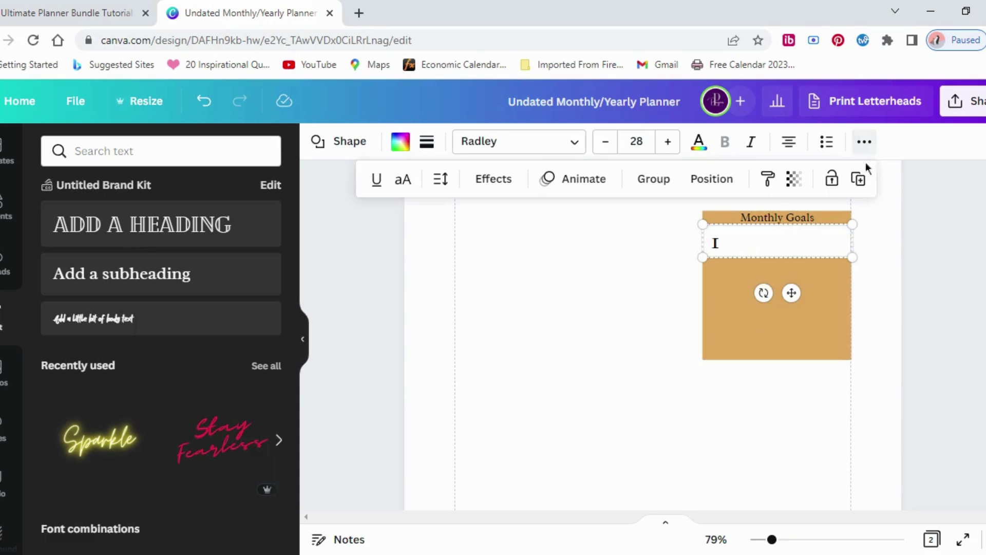
click(859, 181)
click(859, 181)
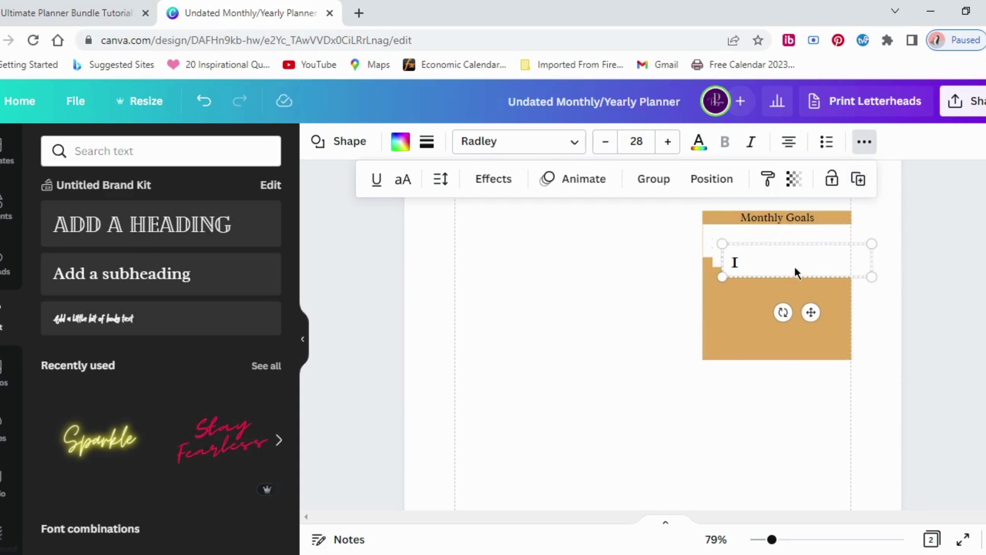
drag(795, 267, 777, 325)
drag(686, 251, 740, 333)
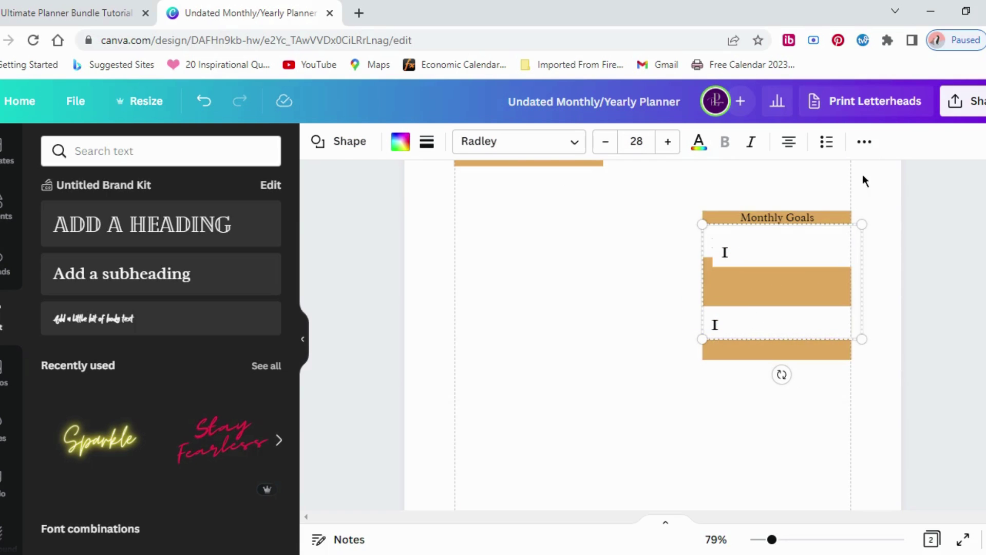
Step: Try to tidy up the spacing of the ungrouped strips and numerals, and undo back to the single strip
click(863, 144)
click(723, 190)
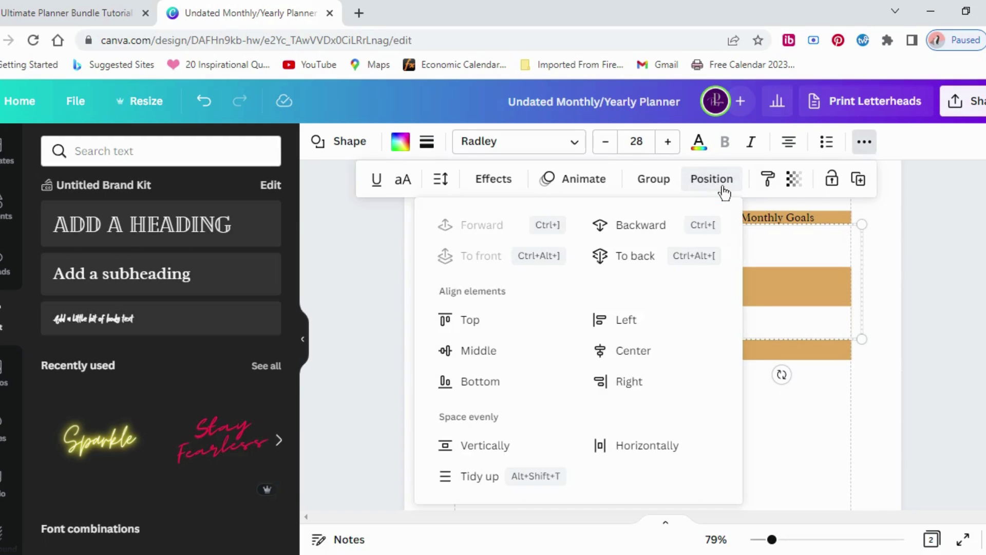
click(480, 476)
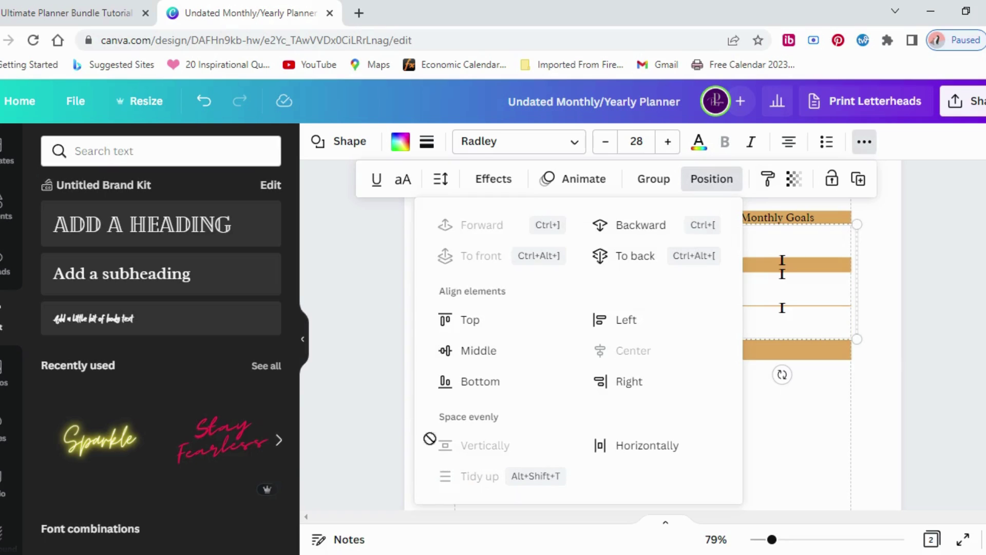
click(381, 338)
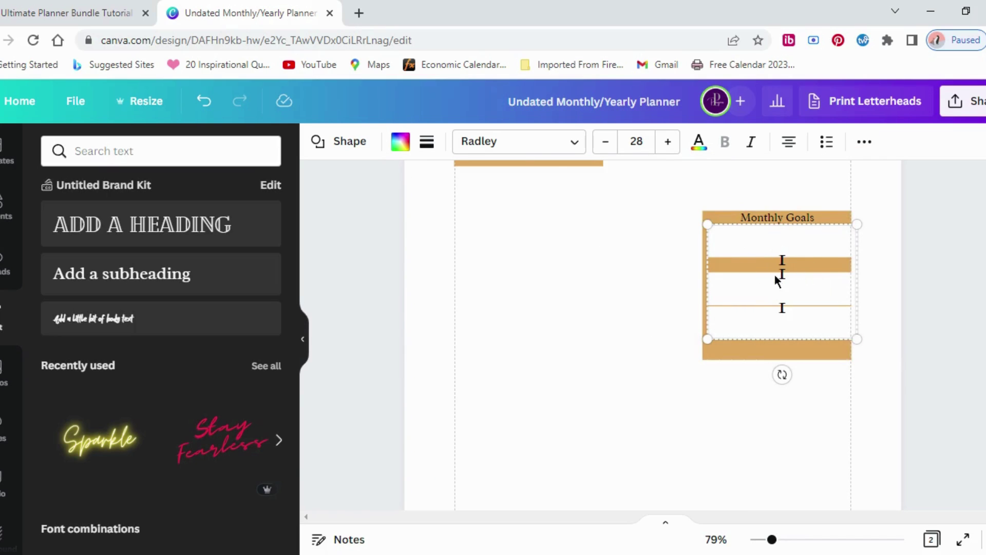
click(204, 103)
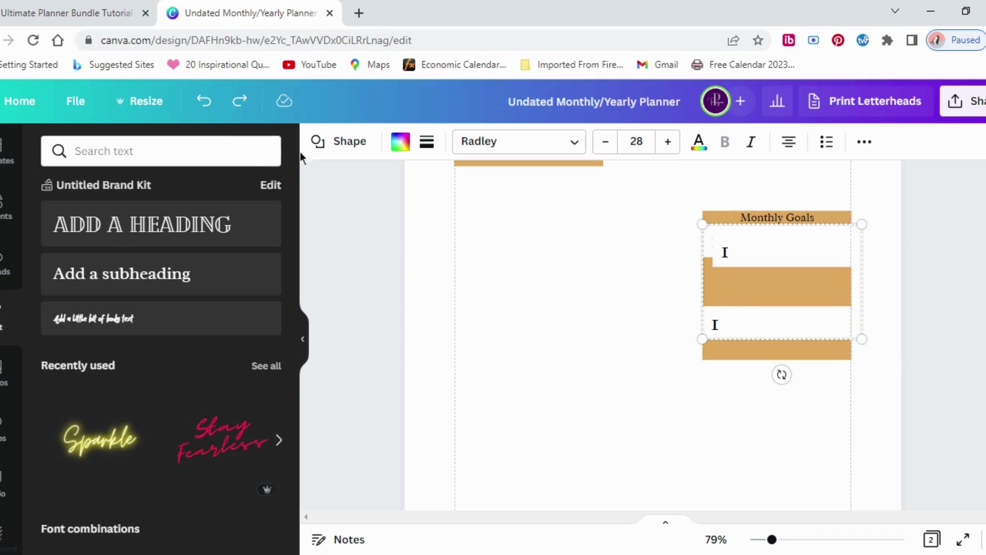
click(204, 101)
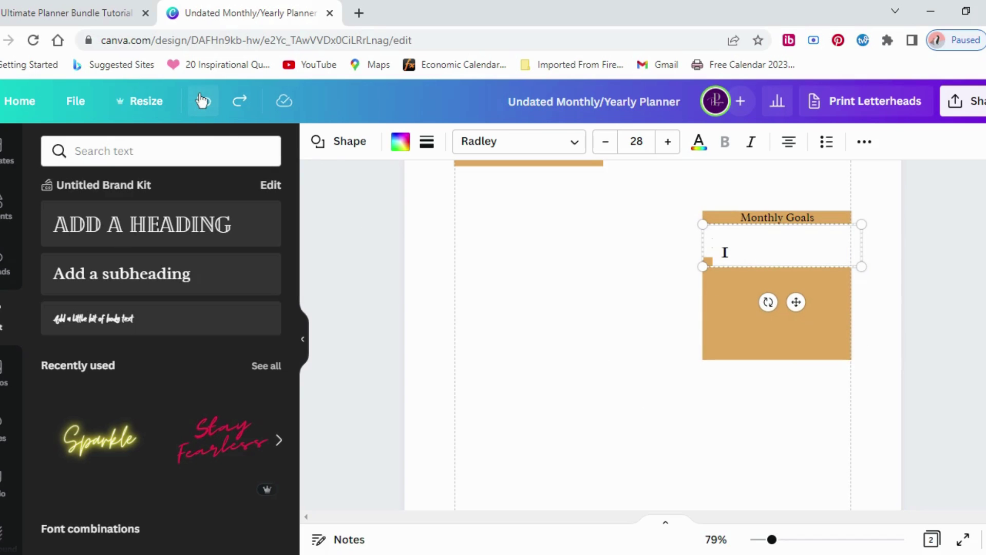
click(203, 101)
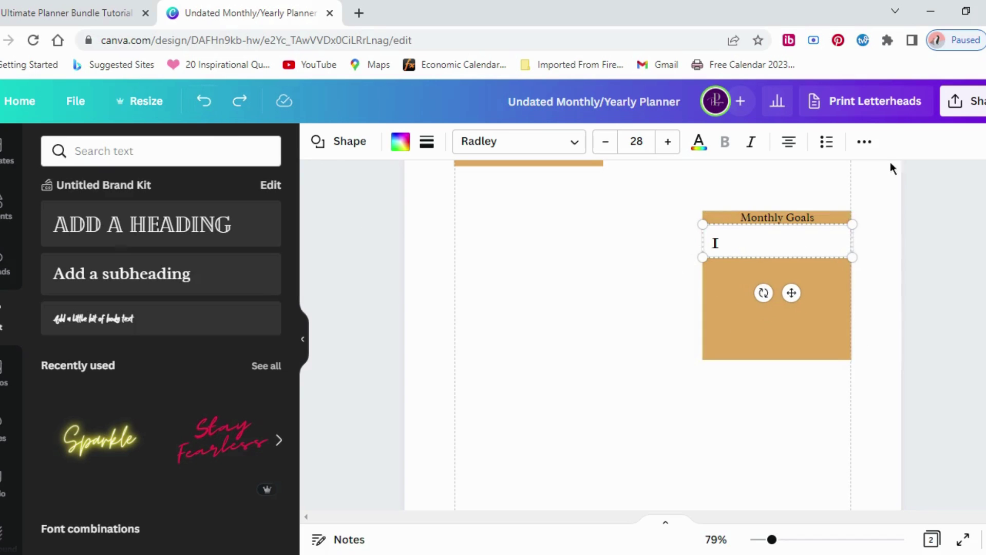
Step: Group the white strip with its numeral 1 and duplicate the group, placing one copy at the gold square's bottom edge
click(865, 143)
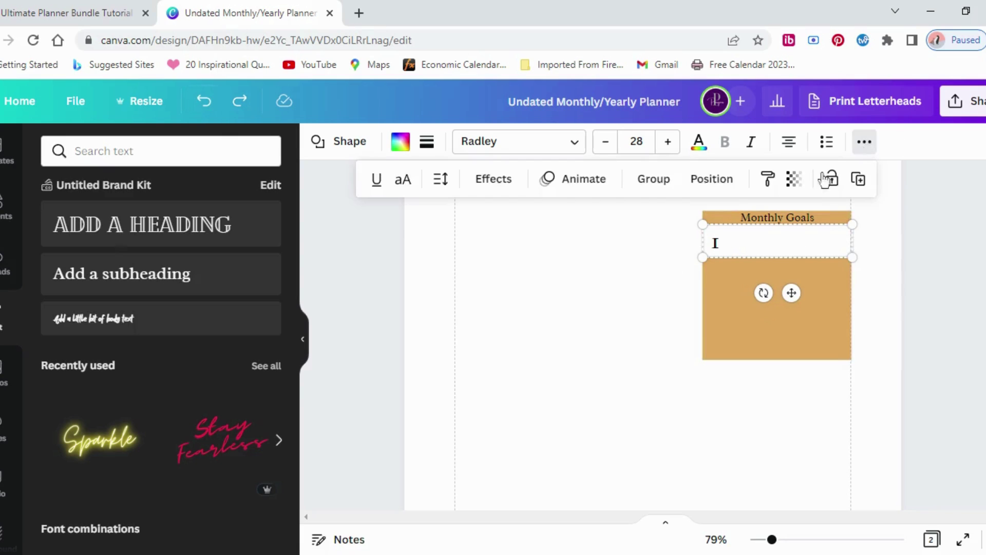
click(671, 180)
click(791, 179)
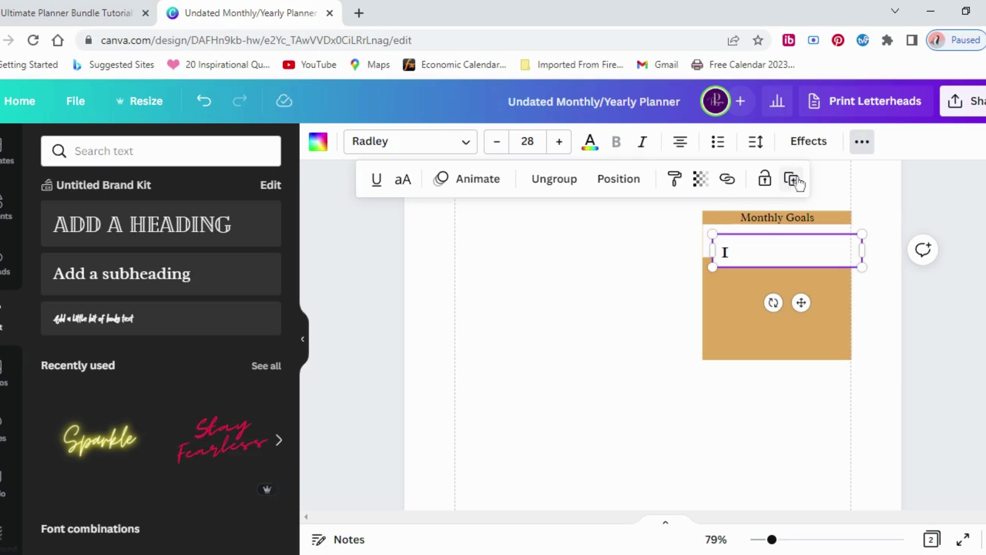
drag(778, 242, 766, 337)
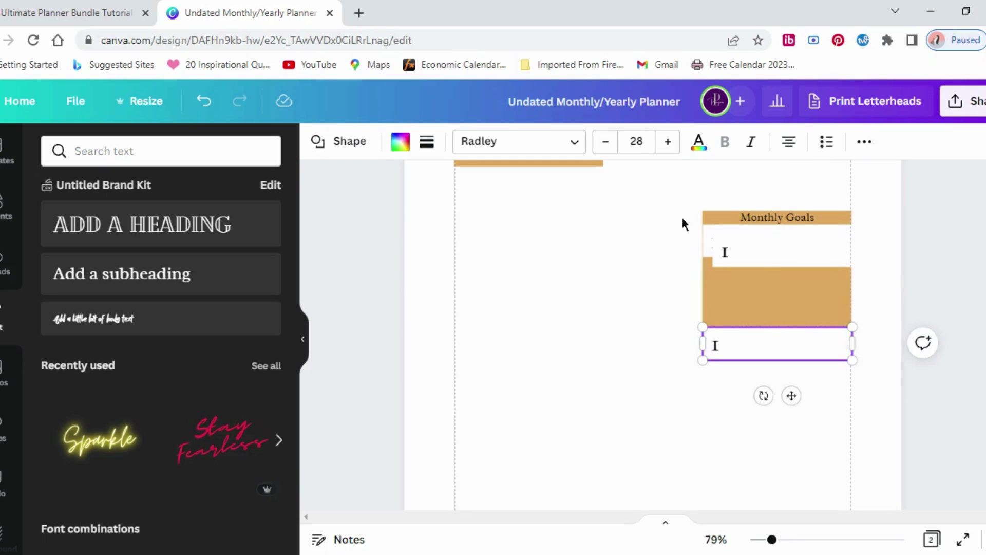
Step: Duplicate the lowest grouped strip and position the extra copies between the first and last strips
click(865, 141)
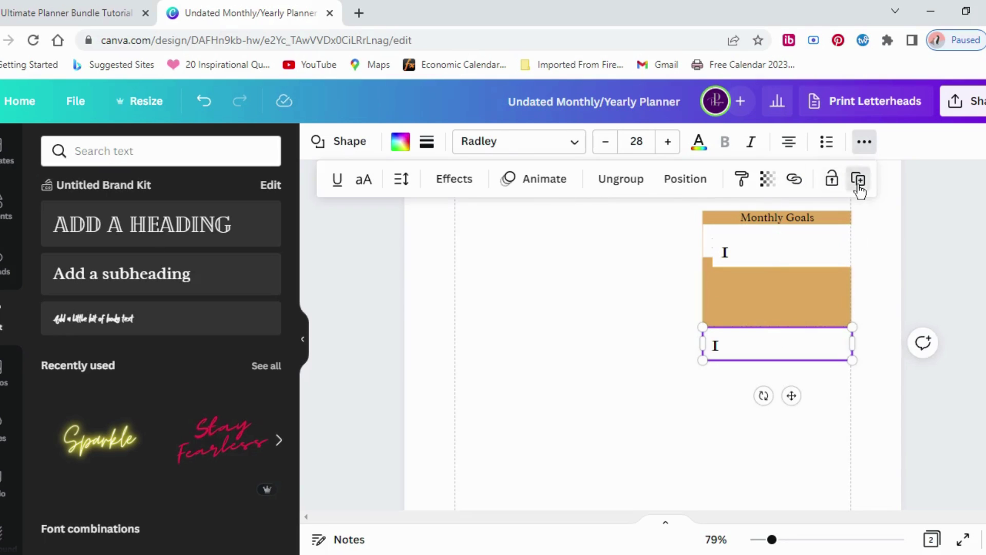
click(859, 179)
drag(760, 441, 764, 275)
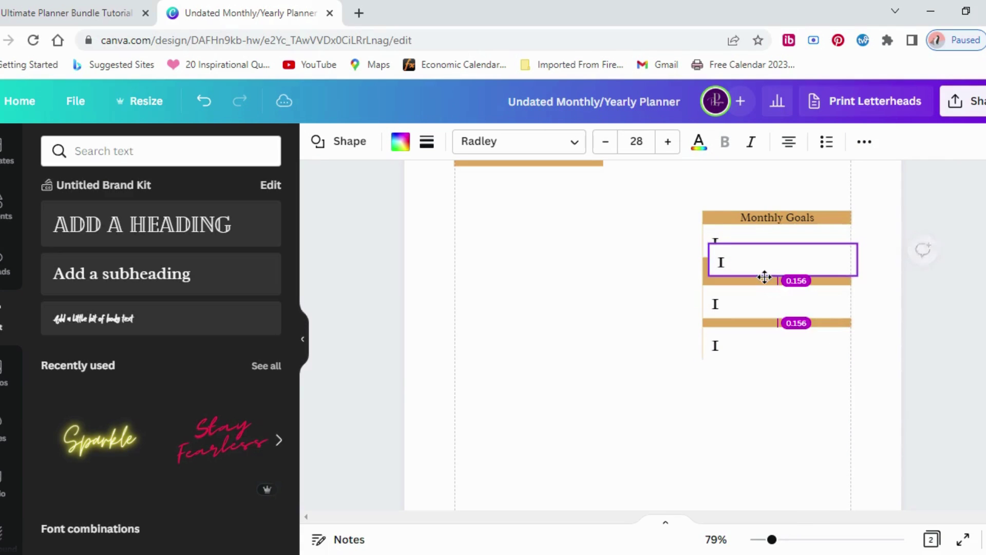
Step: Select the four grouped strips under "Monthly Goals" and tidy up their spacing
drag(687, 240, 744, 325)
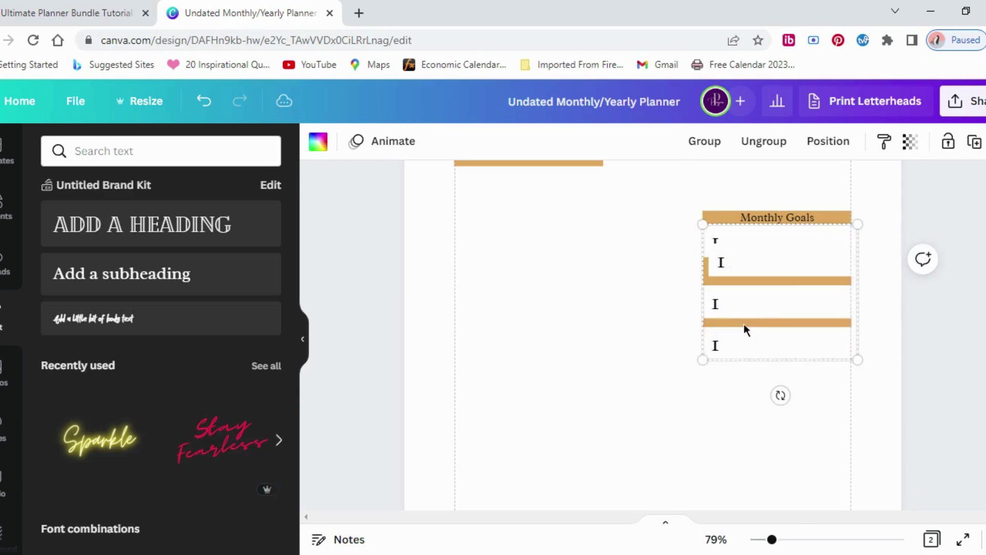
click(810, 146)
click(578, 445)
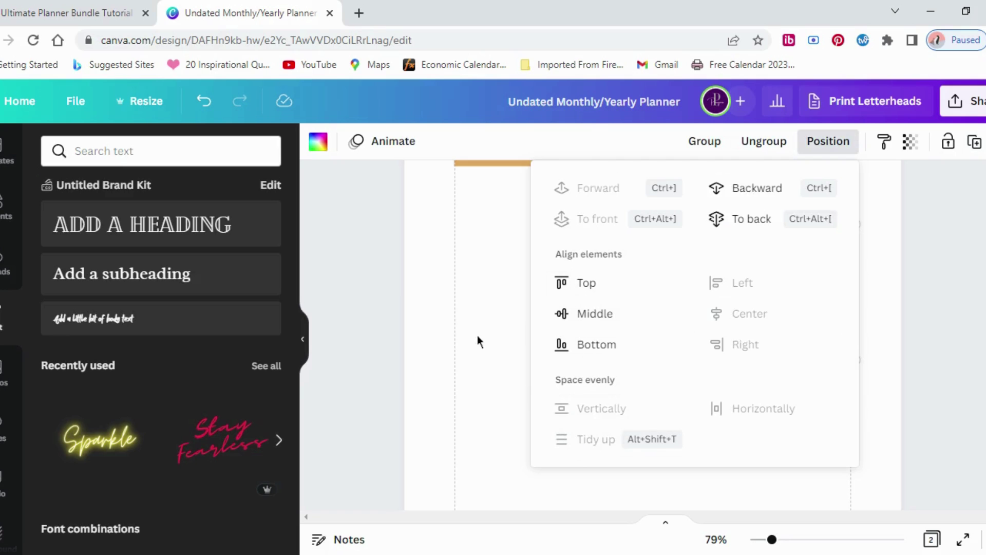
click(492, 333)
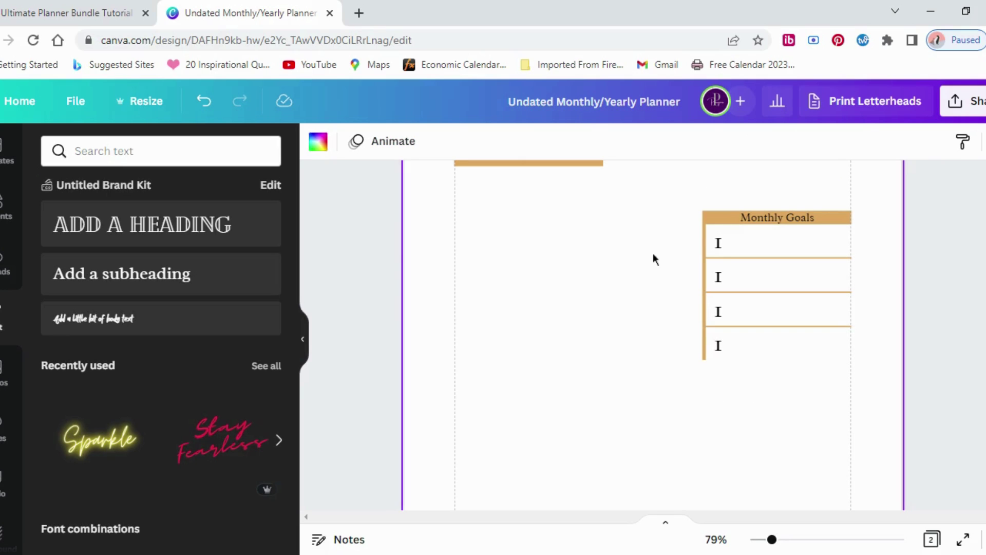
Step: Group the four goal strips and move the group flush with the left edge of the gold square
drag(693, 240, 732, 355)
click(711, 141)
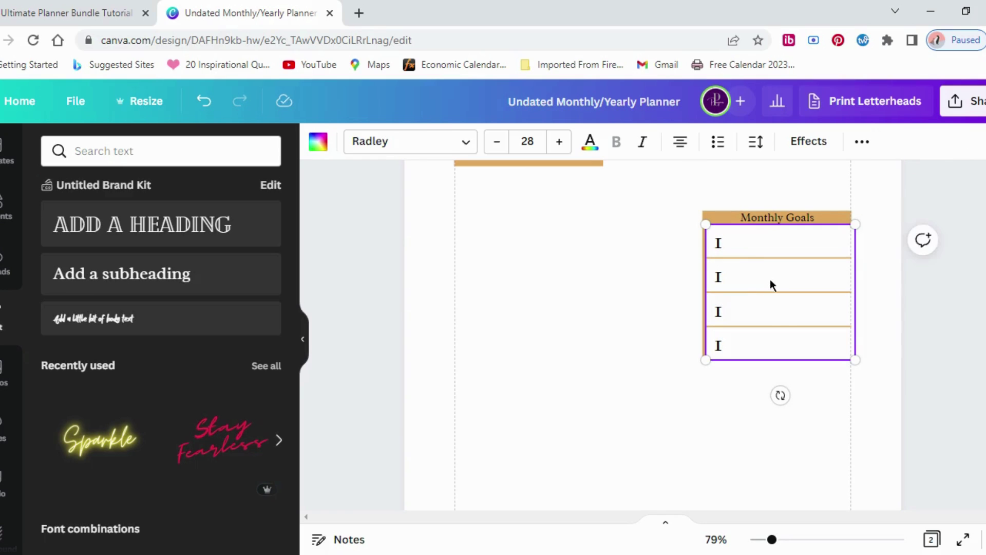
click(764, 278)
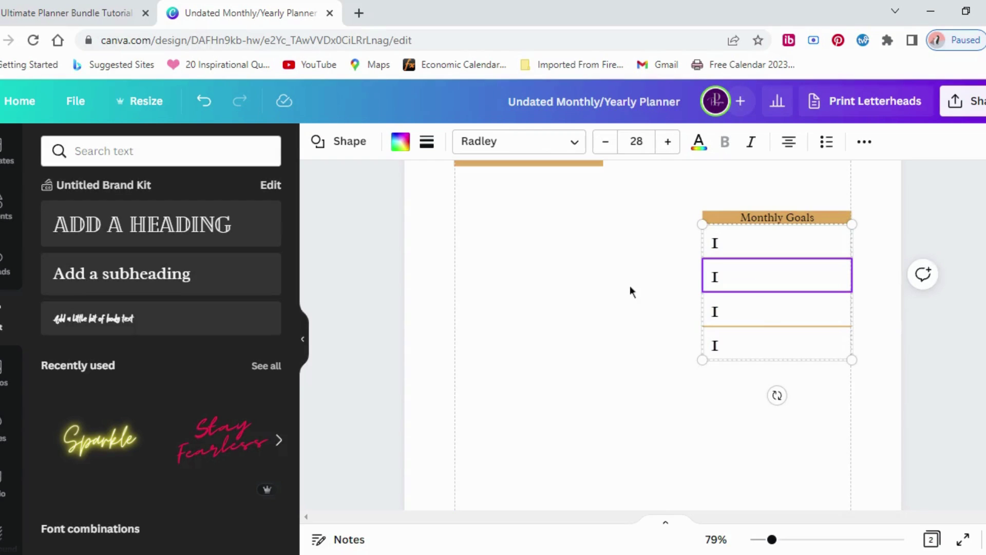
click(676, 294)
Step: Renumber the second, third and fourth goal strips as 2, 3 and 4
click(715, 283)
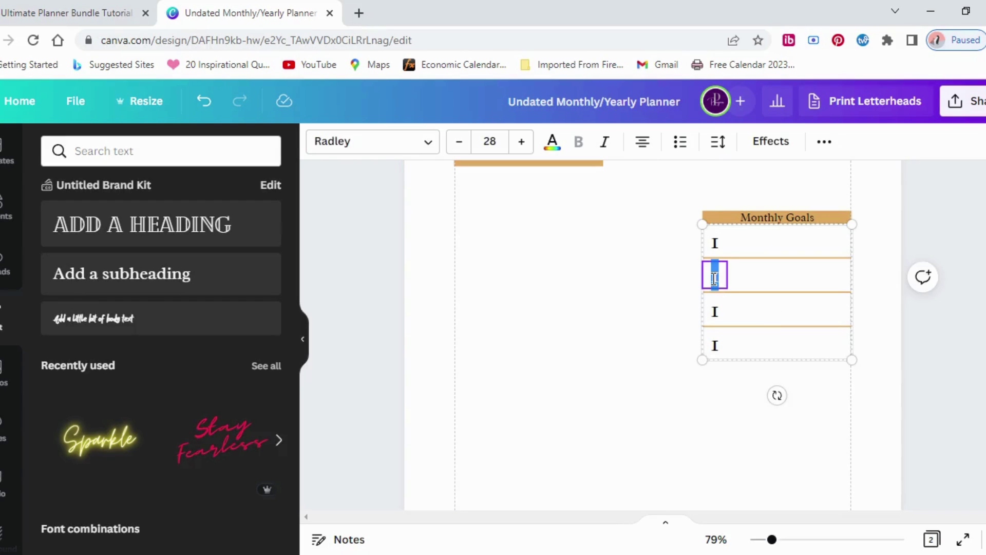
text(2)
click(715, 312)
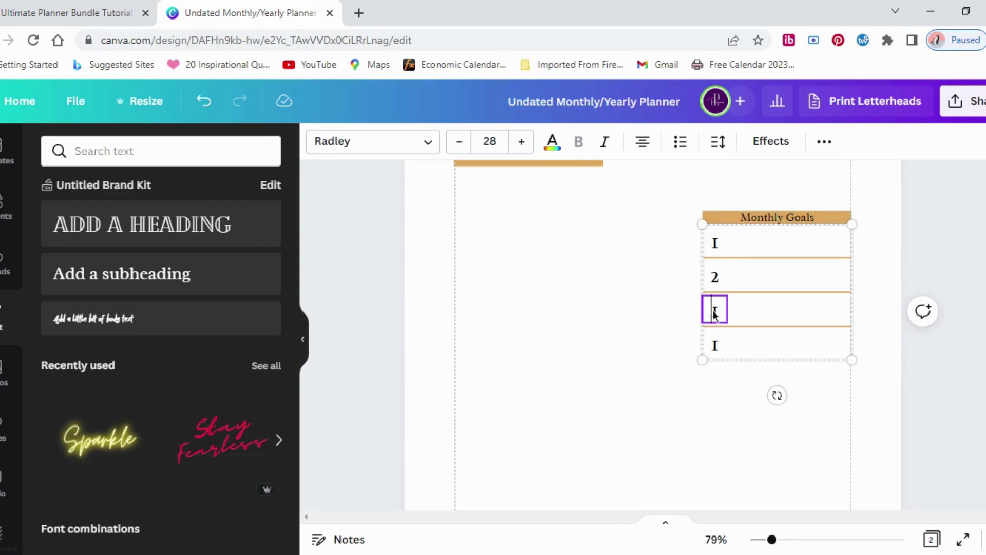
text(3)
key(Delete)
click(718, 344)
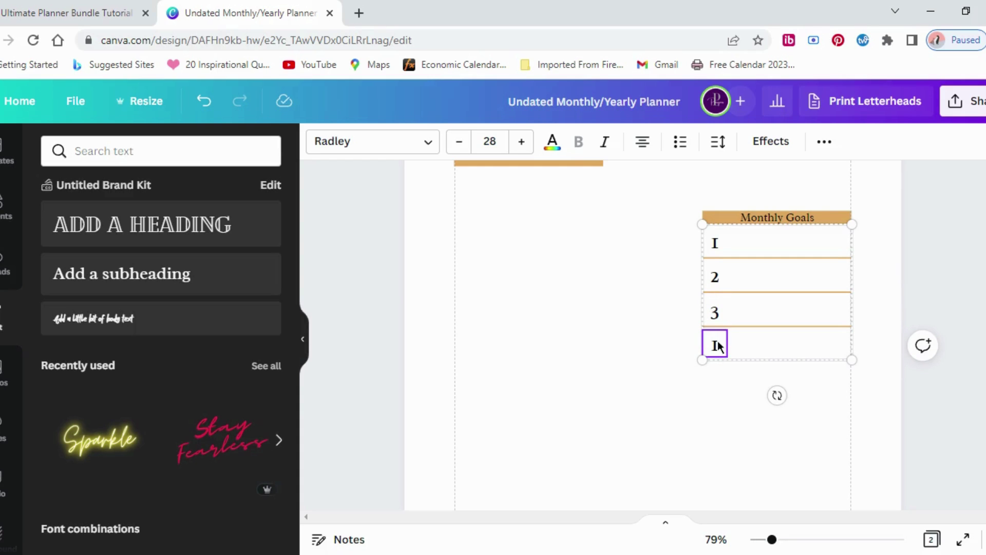
click(628, 394)
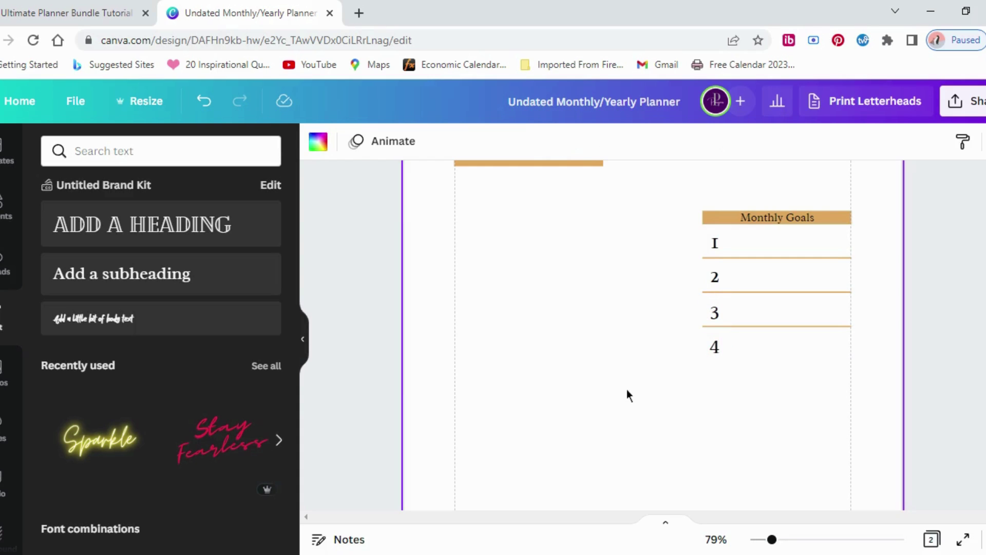
Step: Reduce the font size of the numeral 1 in the first goal strip
click(717, 247)
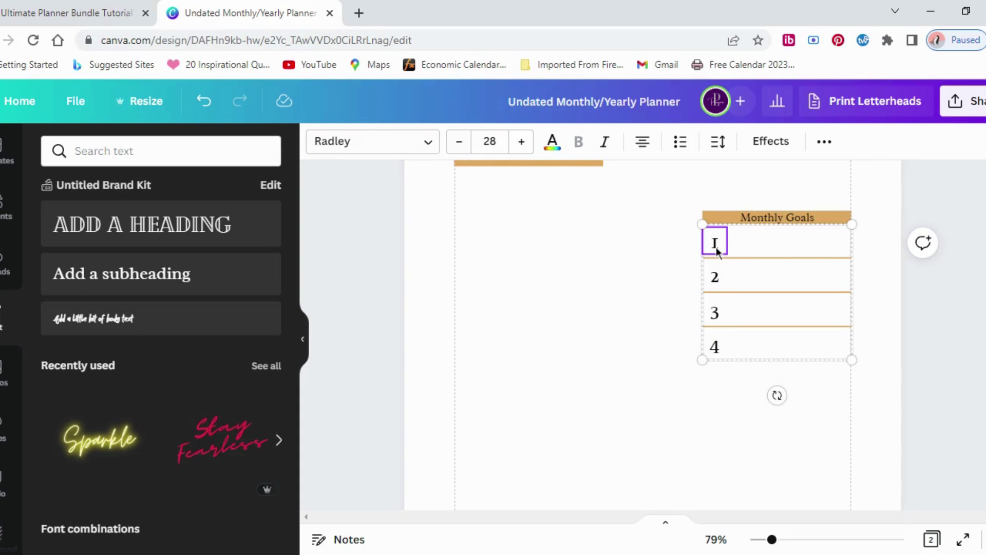
click(464, 144)
click(464, 143)
click(463, 144)
click(464, 144)
click(464, 144)
click(464, 143)
click(464, 144)
click(464, 143)
click(464, 144)
click(464, 143)
click(464, 144)
click(464, 144)
click(464, 144)
Step: Reduce the font size of the numeral 2 to match the small numeral 1 above it
click(715, 277)
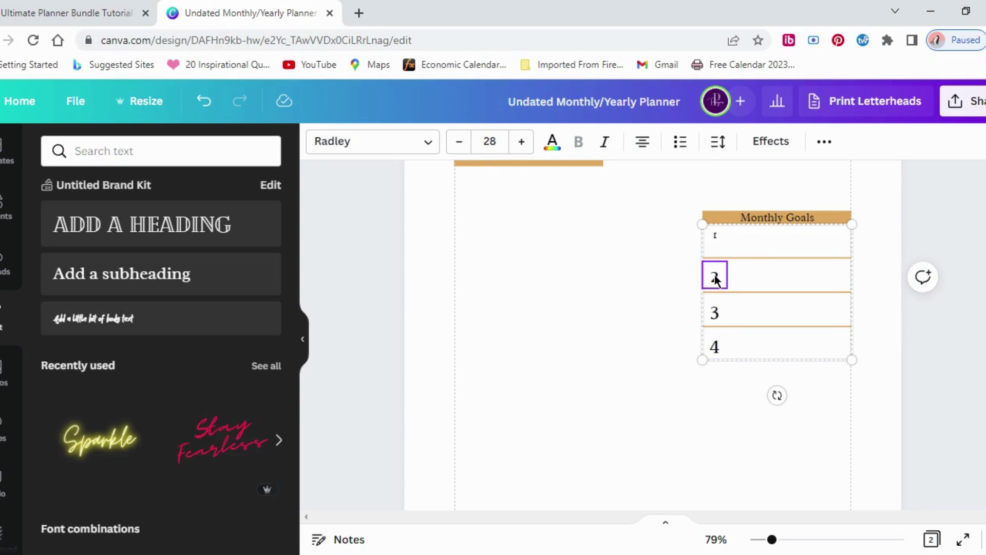
click(461, 145)
click(462, 145)
click(461, 144)
click(462, 145)
click(461, 145)
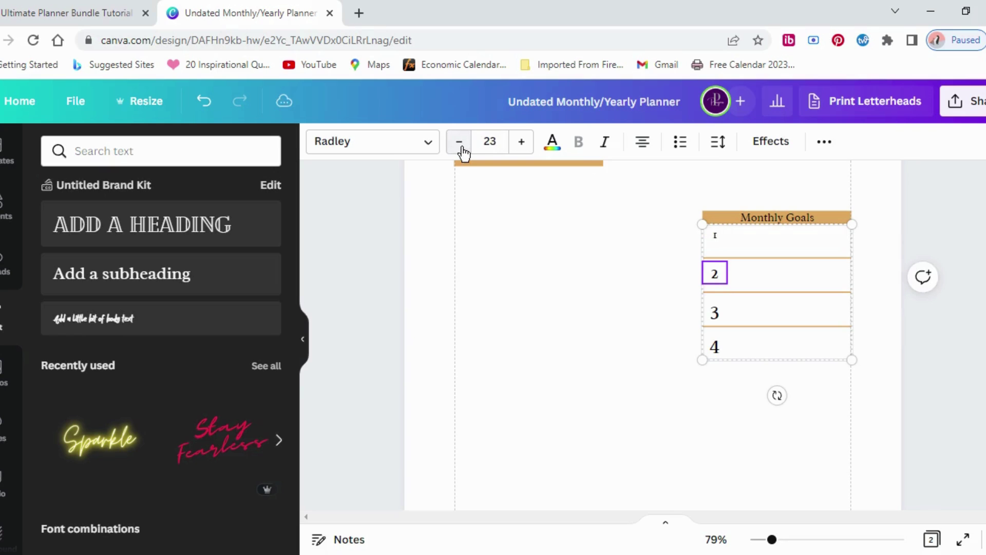
click(461, 144)
click(461, 145)
click(460, 145)
click(460, 145)
Step: Set the font size of the numeral 3 in the third goal strip to 15
click(714, 315)
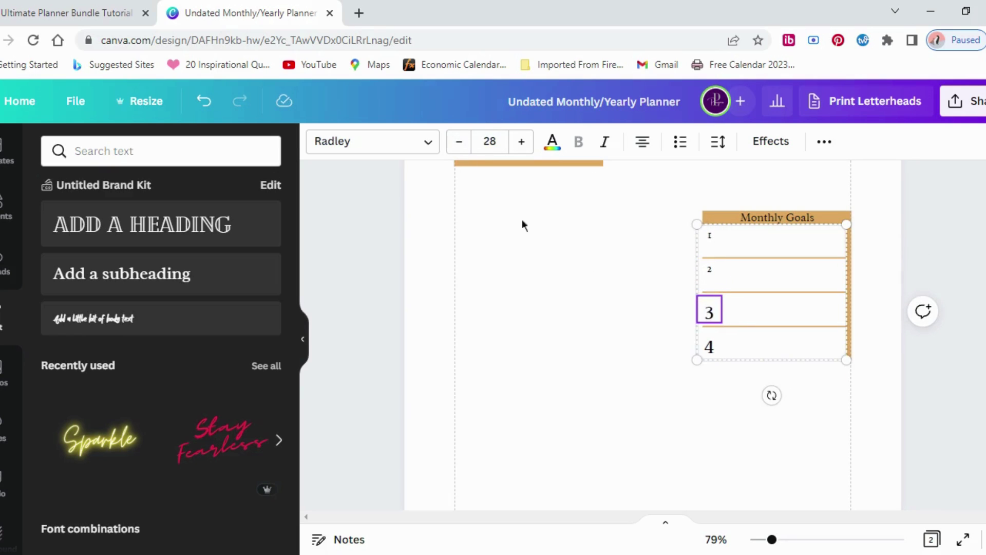
click(460, 146)
click(460, 146)
click(460, 146)
click(460, 146)
click(460, 146)
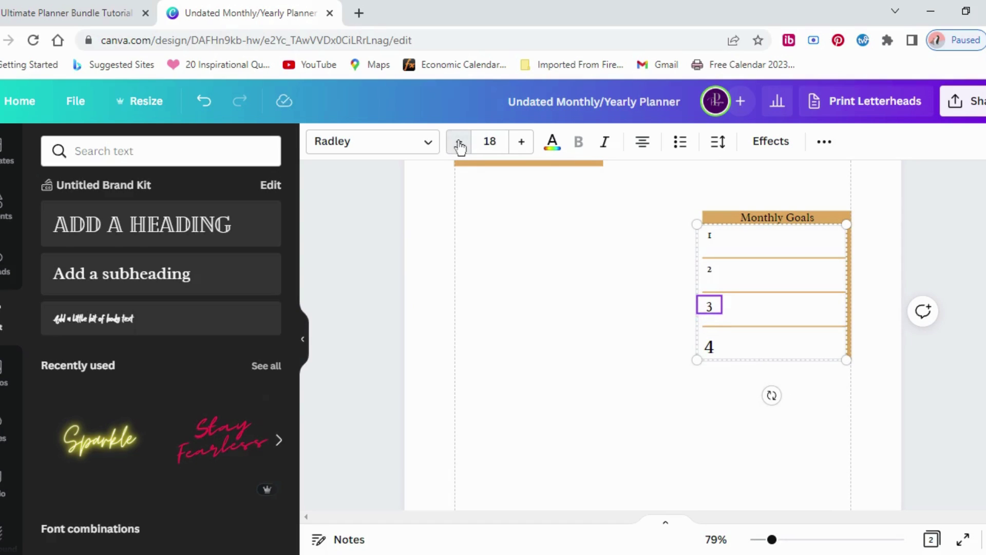
click(460, 146)
click(461, 146)
click(521, 141)
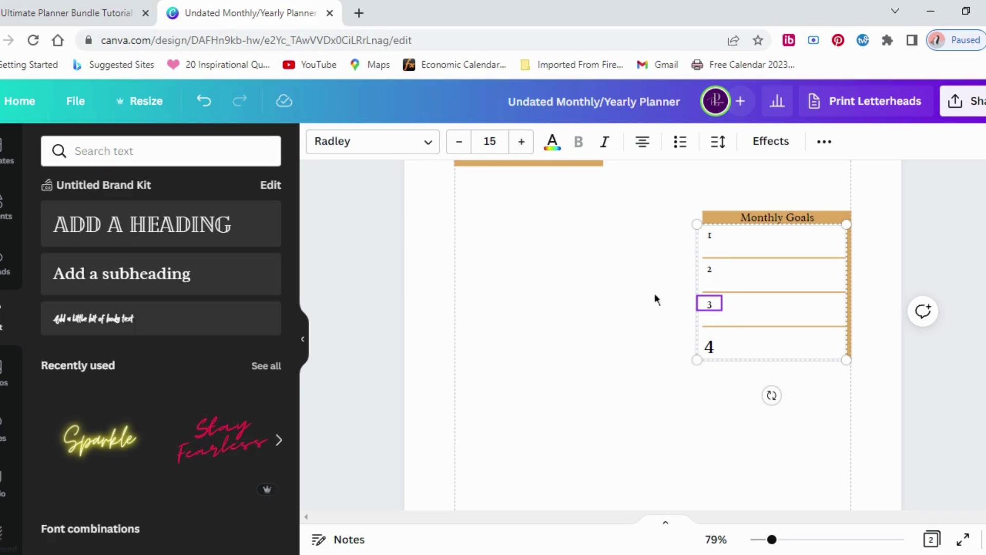
Step: Reduce the font size of the numeral 4 to match the numeral 3, and deselect the goal strips
click(710, 342)
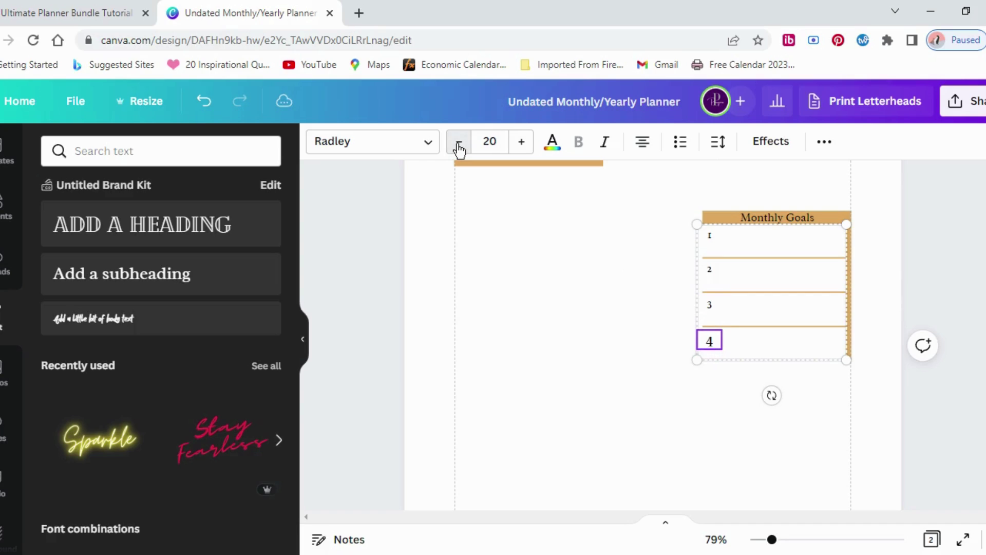
click(460, 149)
click(522, 141)
click(535, 316)
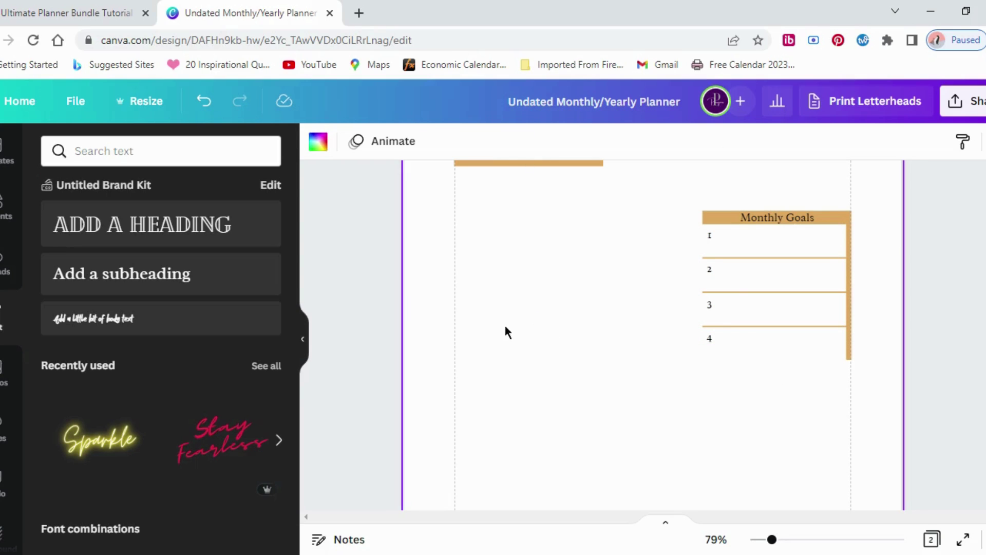
scroll(644, 260, up, 1)
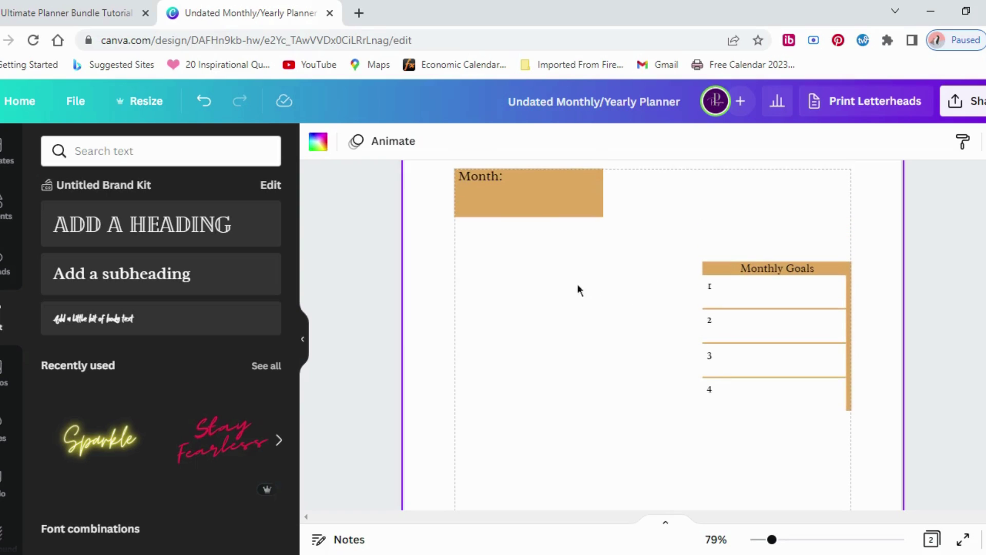
drag(670, 265, 781, 427)
click(862, 142)
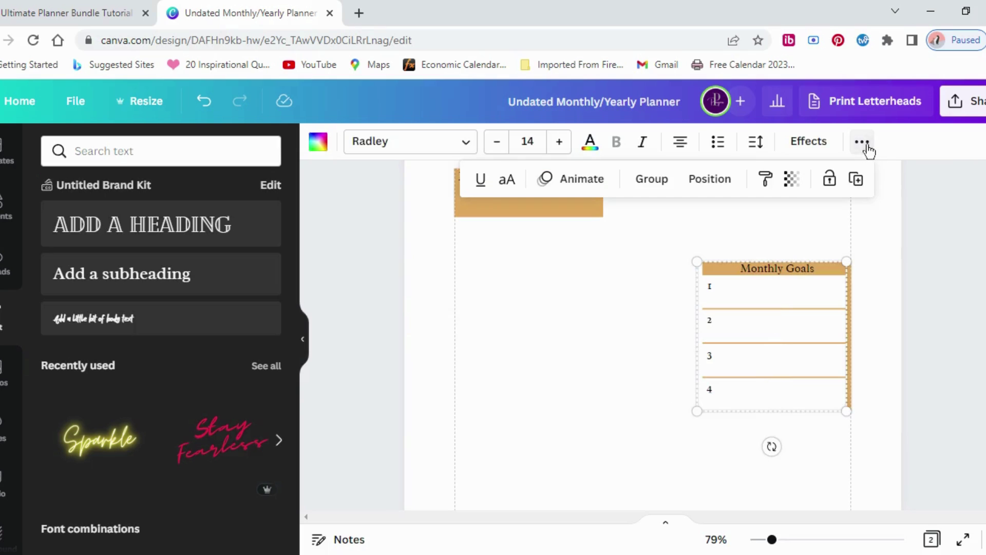
click(862, 141)
click(653, 315)
scroll(535, 351, down, 5)
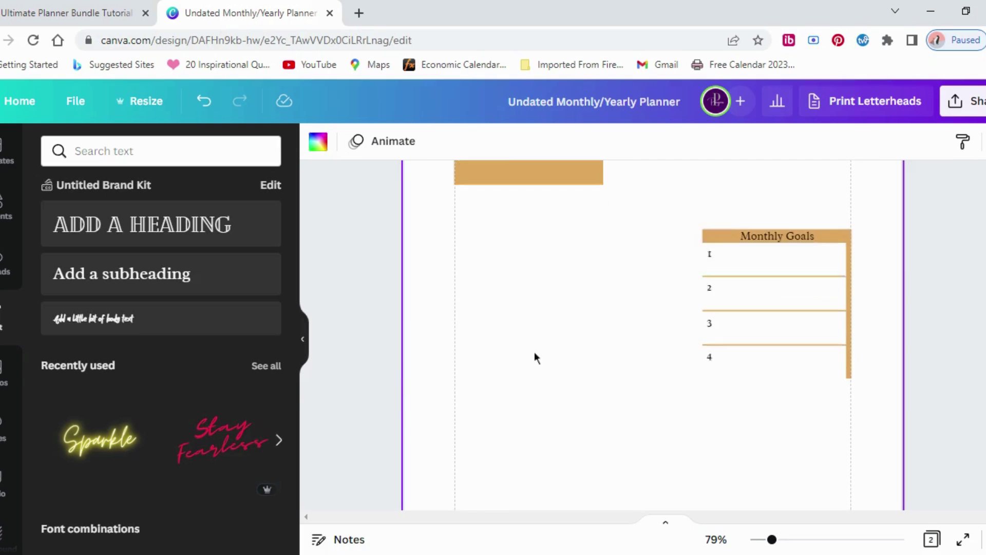
scroll(668, 339, up, 3)
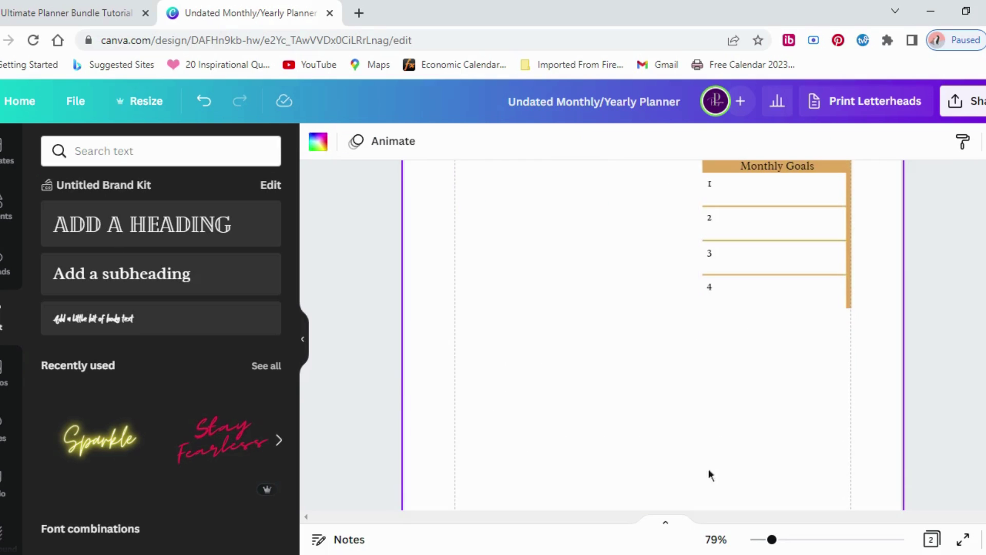
Step: Add a gold square below the Monthly Goals section, aligned with it, and extend it down to the bottom margin
click(4, 206)
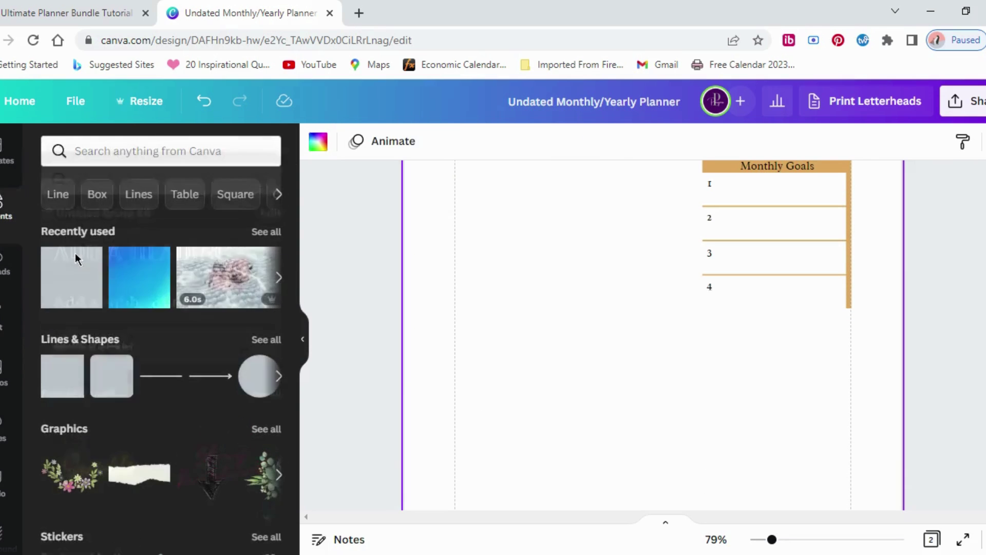
click(63, 375)
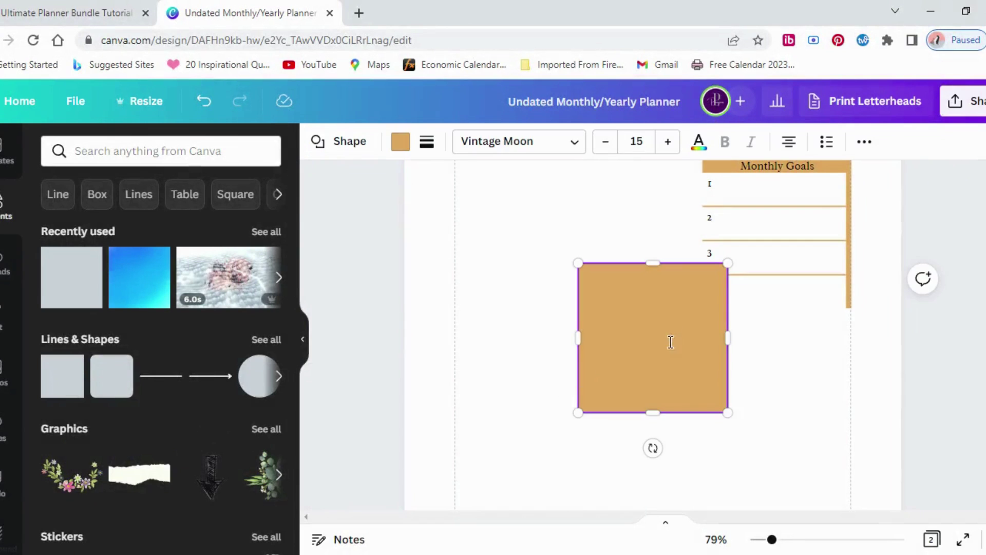
click(525, 259)
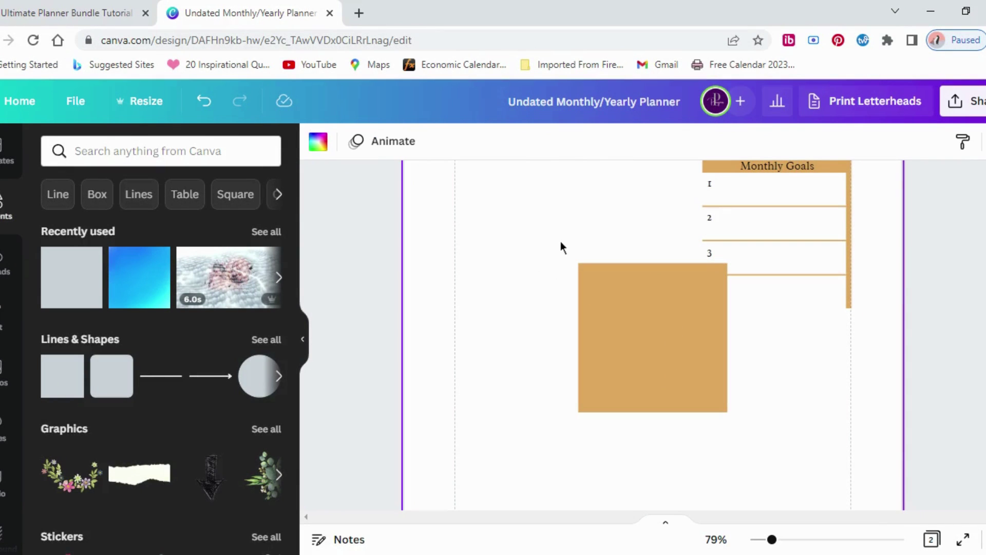
scroll(560, 246, down, 2)
drag(636, 248, 756, 305)
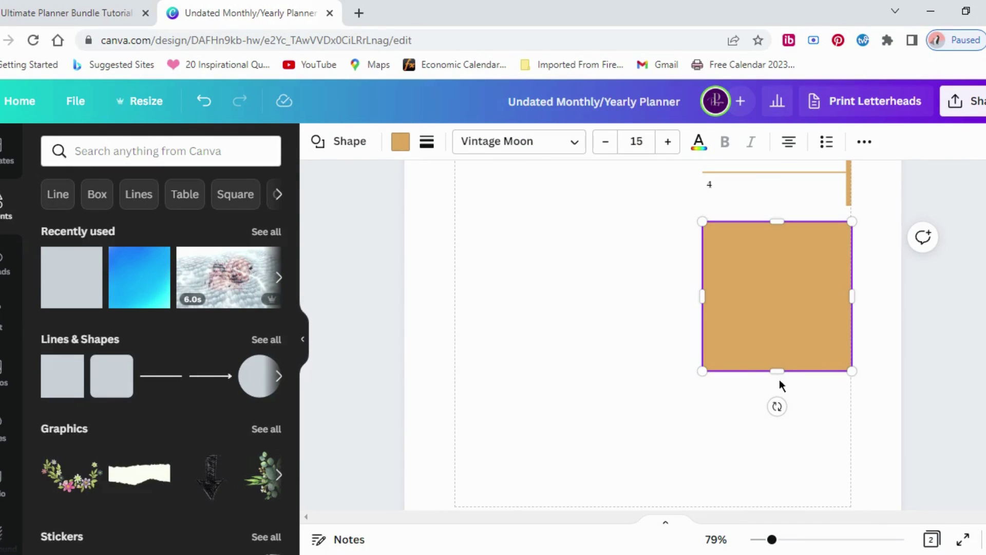
drag(776, 401, 776, 508)
click(627, 322)
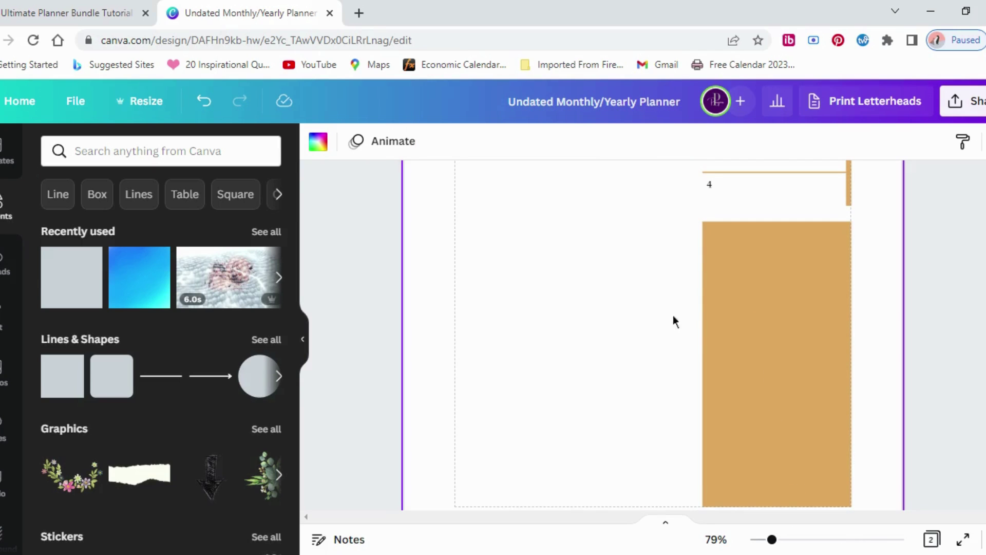
Step: Add another square, flatten it into a thin strip across the upper part of the gold block, and color it white
scroll(665, 305, up, 3)
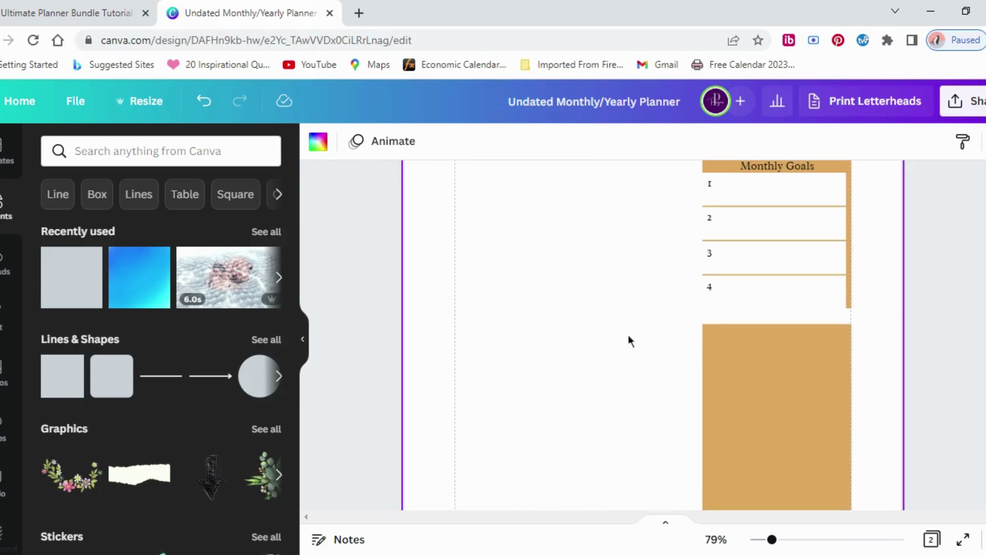
click(70, 383)
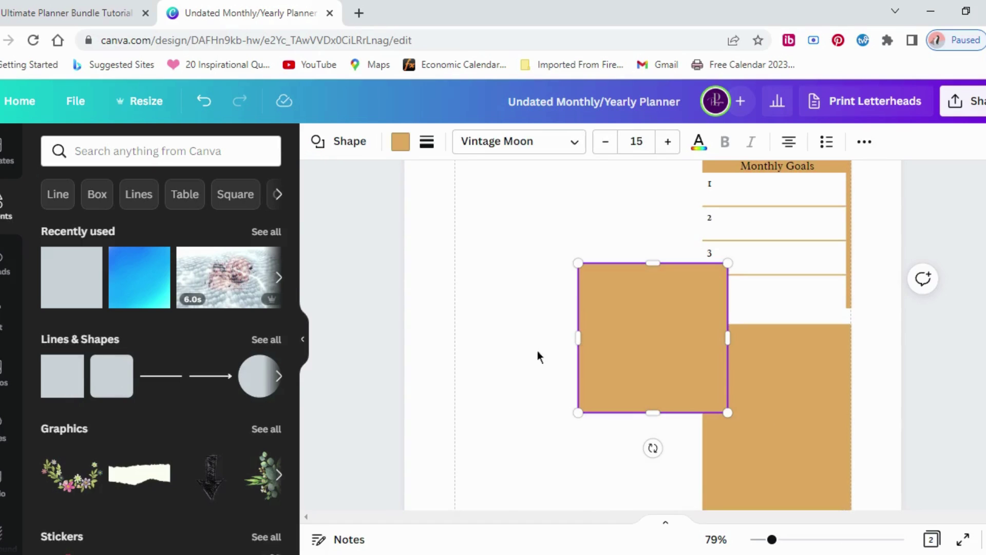
drag(654, 413, 776, 357)
click(652, 247)
scroll(657, 360, down, 2)
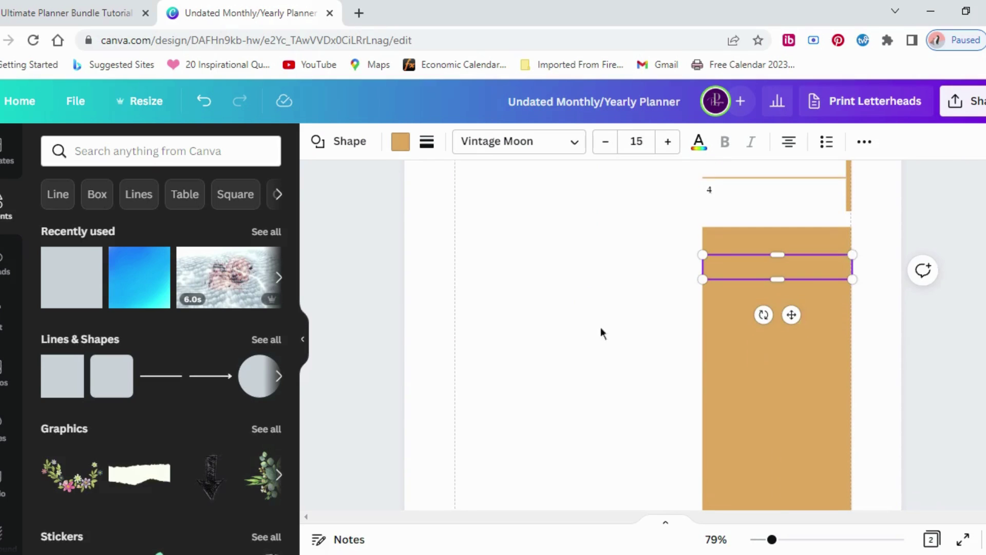
click(401, 142)
click(223, 222)
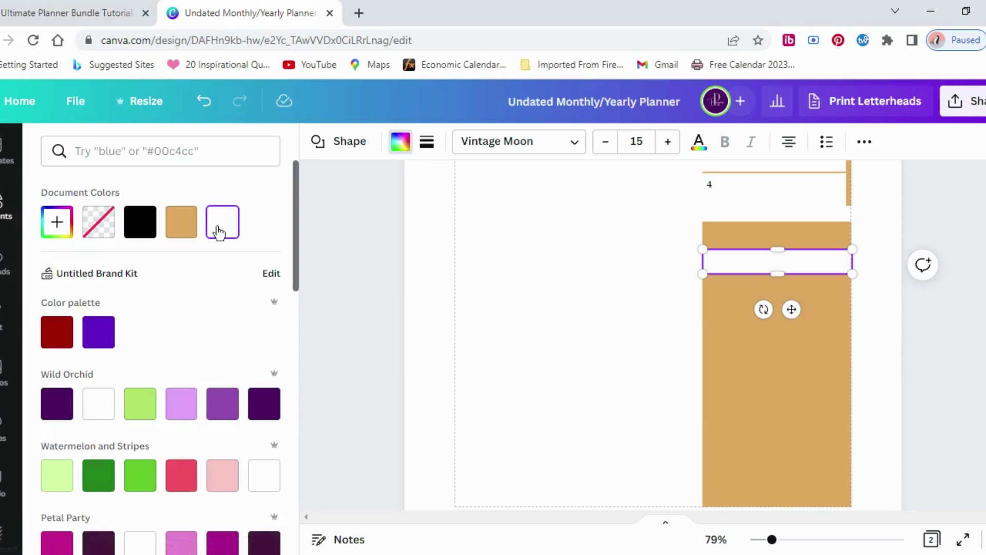
Step: Lock the large gold block in place
click(768, 338)
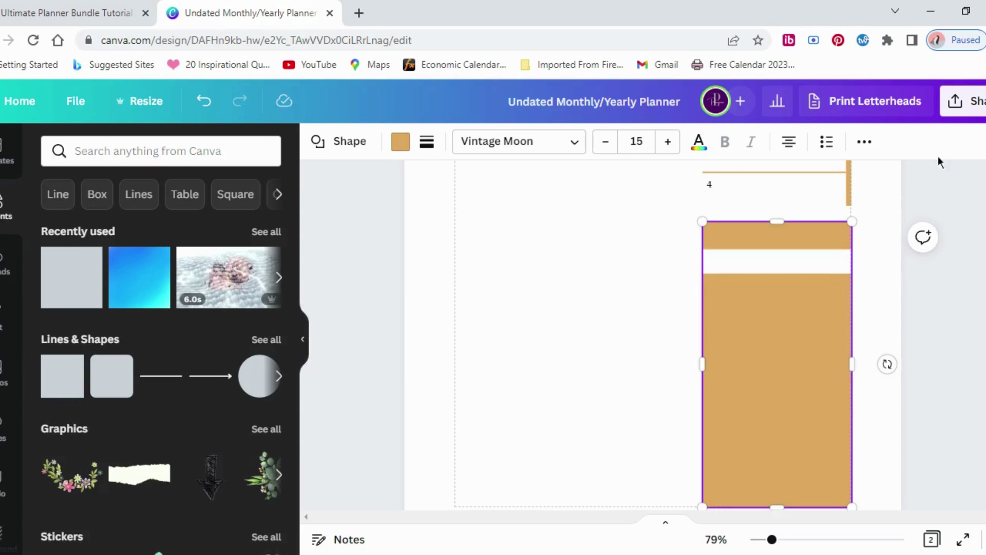
click(864, 142)
click(832, 180)
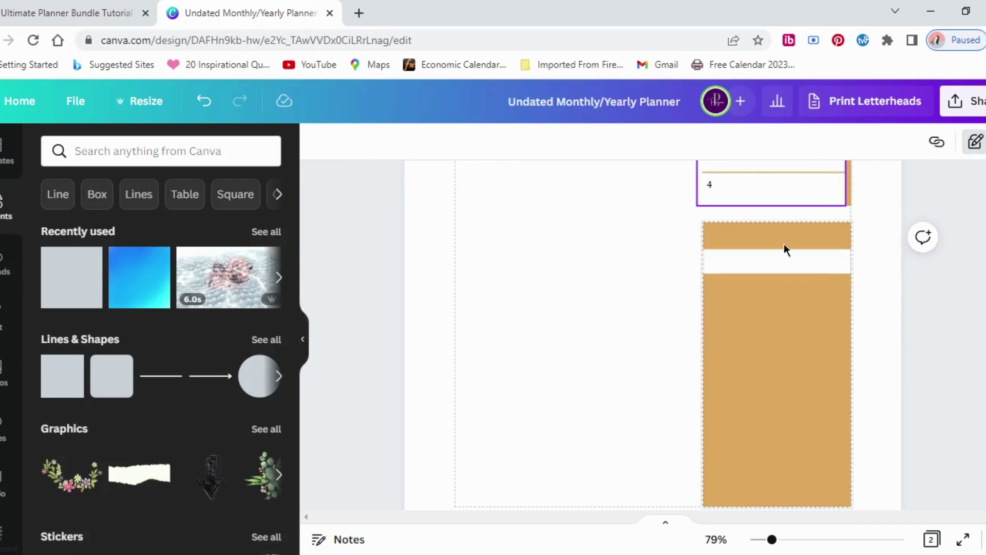
Step: Duplicate the white strip eight times
click(778, 260)
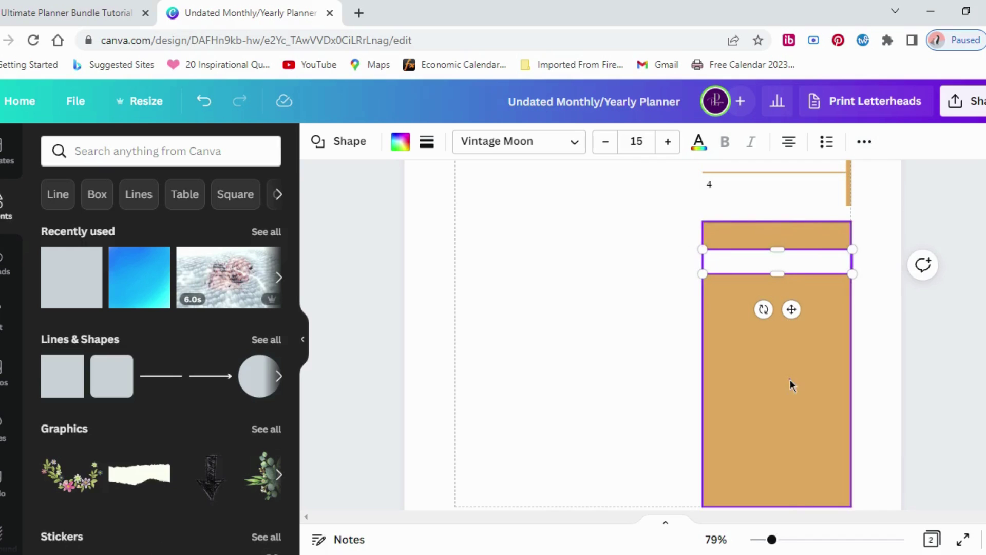
key(Escape)
click(778, 266)
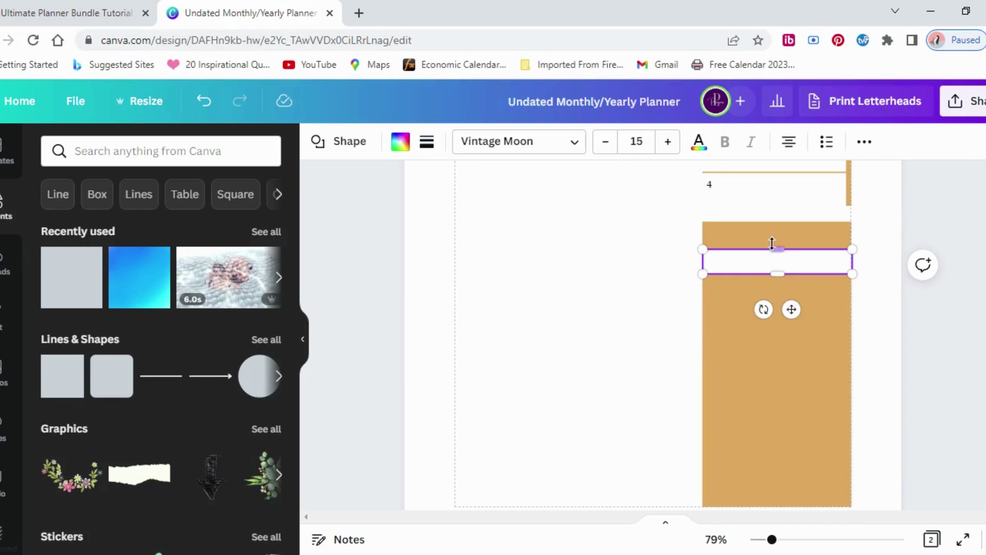
click(863, 146)
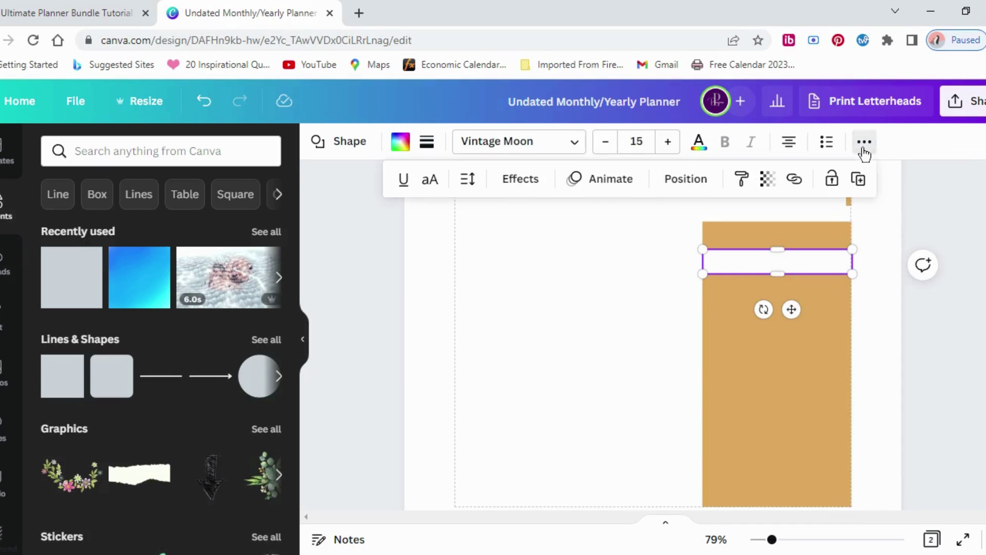
click(859, 179)
click(859, 180)
click(859, 179)
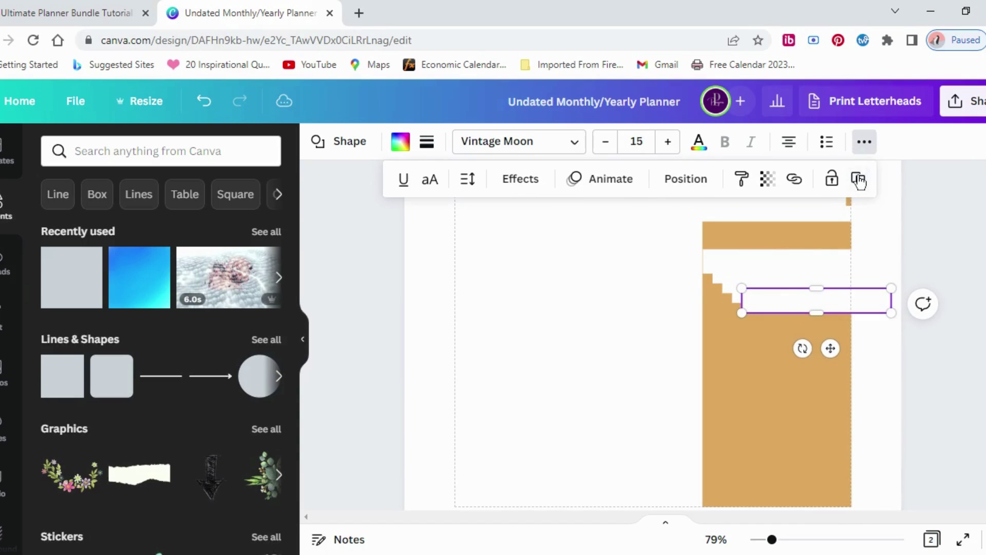
click(859, 179)
click(859, 179)
click(858, 179)
click(858, 179)
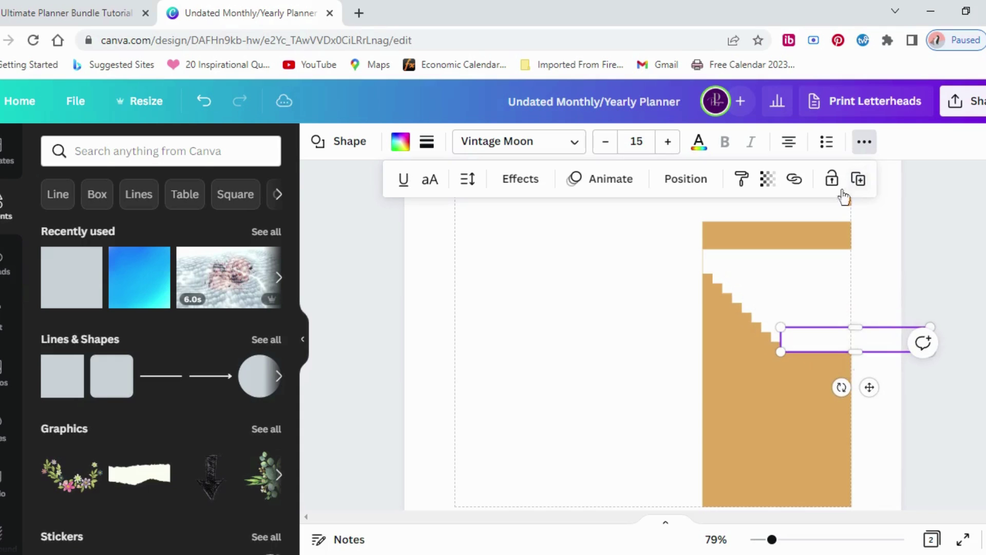
Step: Move the last white strip to the lower end of the gold block, aligned with the block's sides
drag(684, 255, 725, 494)
click(759, 360)
scroll(609, 377, down, 2)
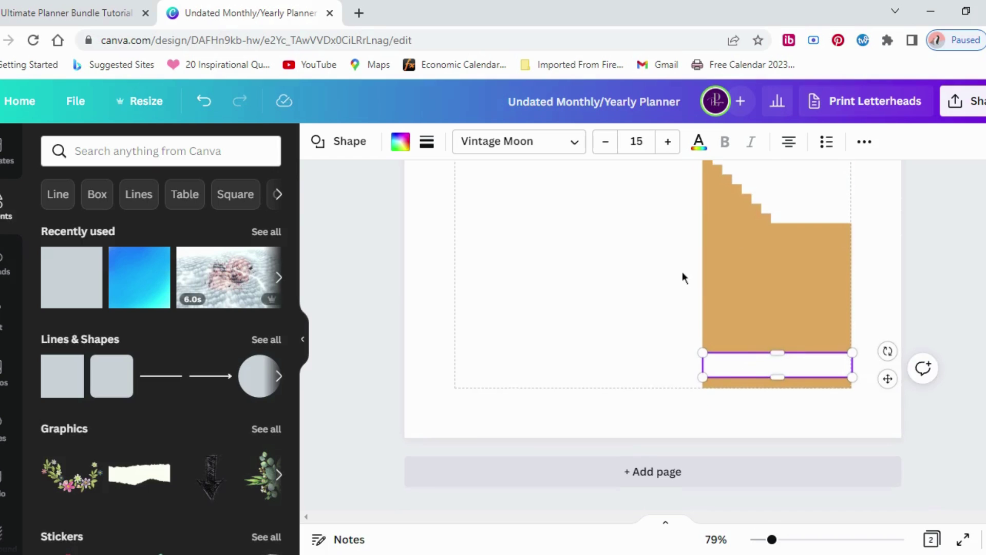
Step: Try to space the white strips evenly down the gold block with Tidy up
scroll(673, 231, up, 1)
drag(683, 183, 748, 418)
click(864, 142)
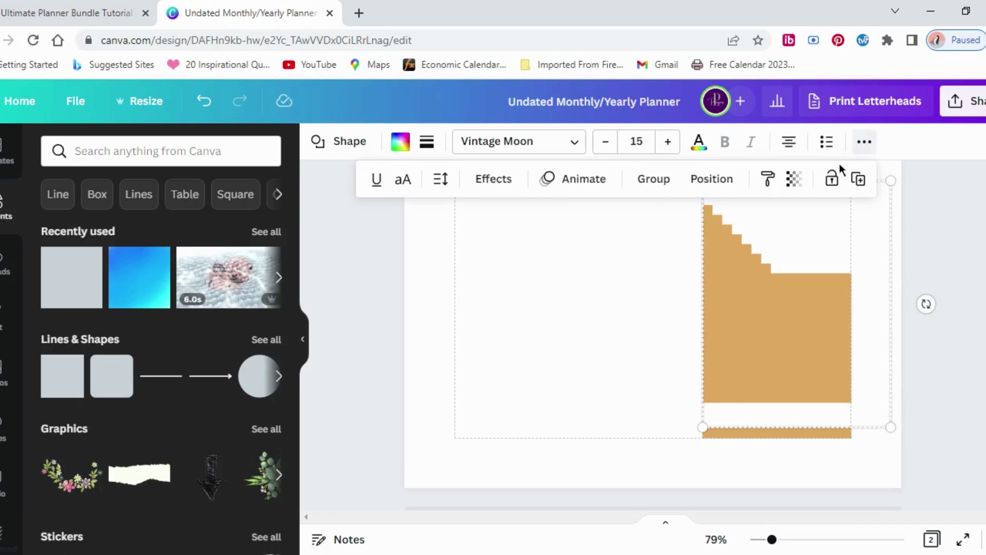
click(712, 179)
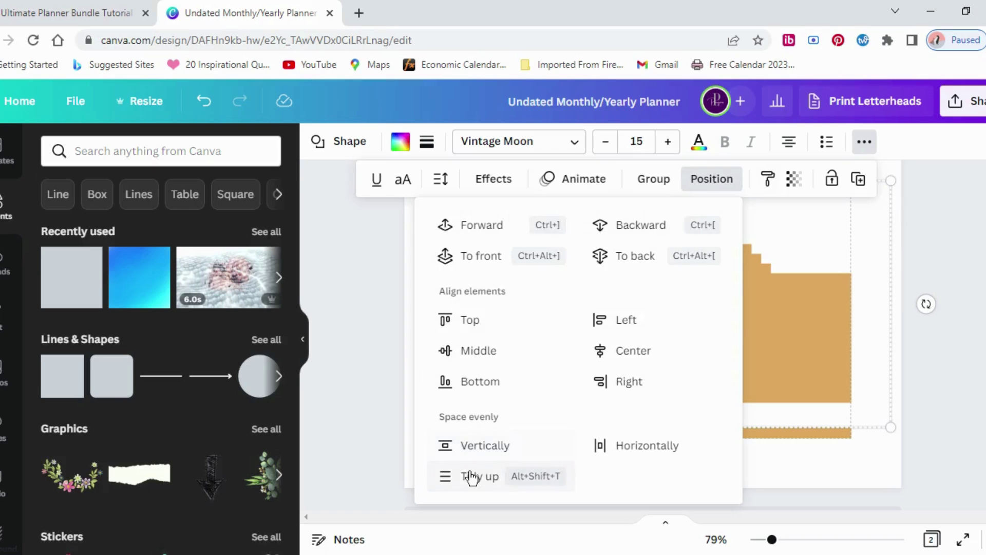
click(455, 475)
click(381, 362)
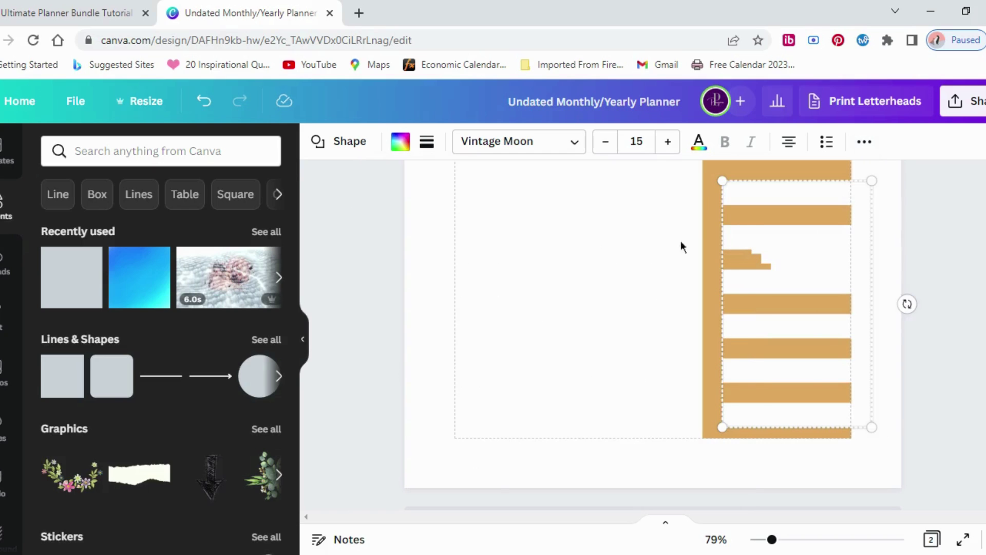
Step: Select all nine white strips and space them evenly with Tidy up
drag(686, 184, 855, 428)
click(865, 141)
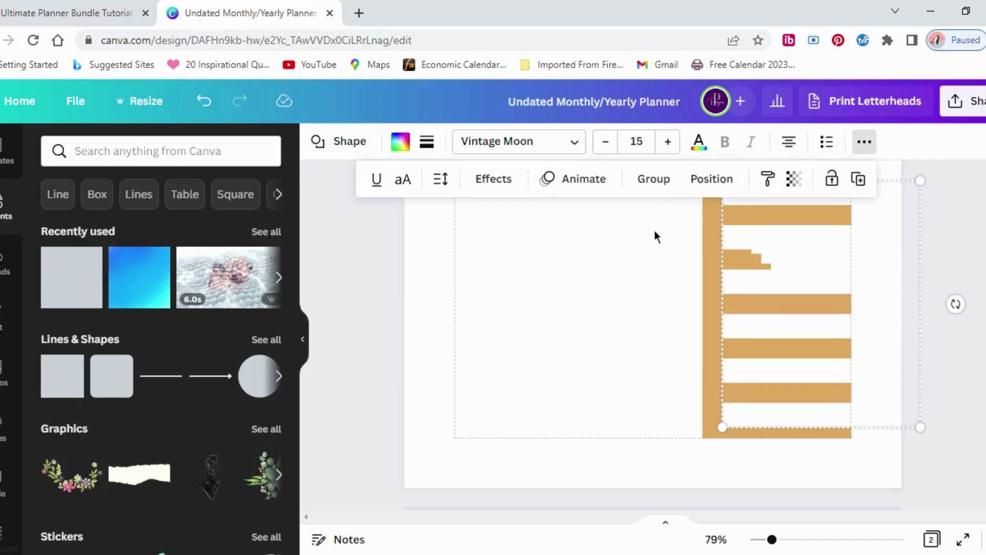
click(711, 178)
click(491, 475)
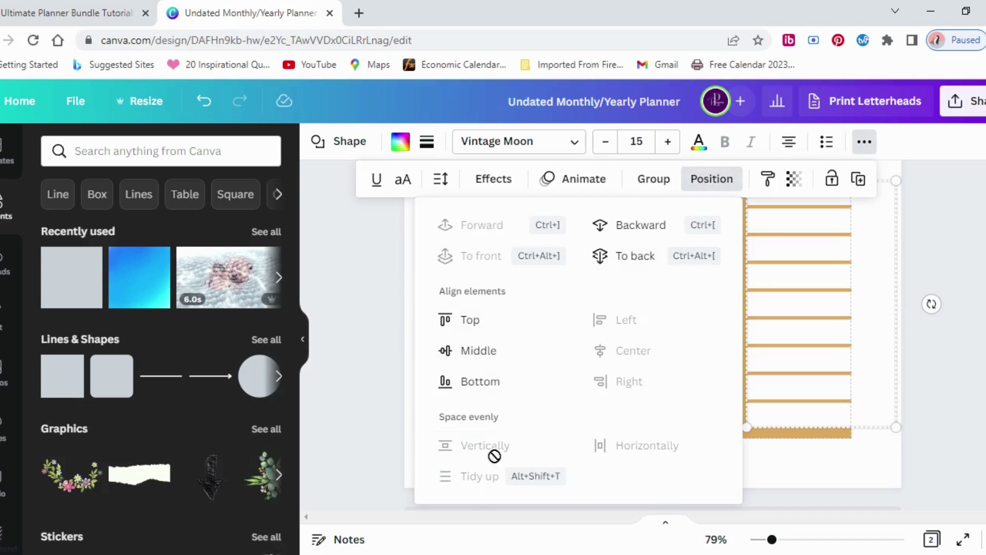
key(Escape)
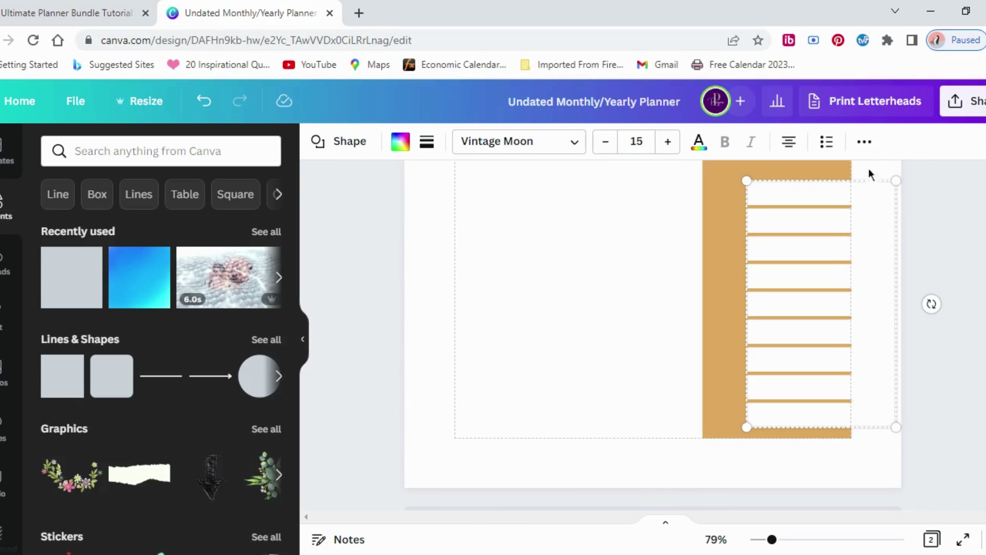
Step: Group the white strips and align the group with the sides and lower edge of the gold block
click(864, 144)
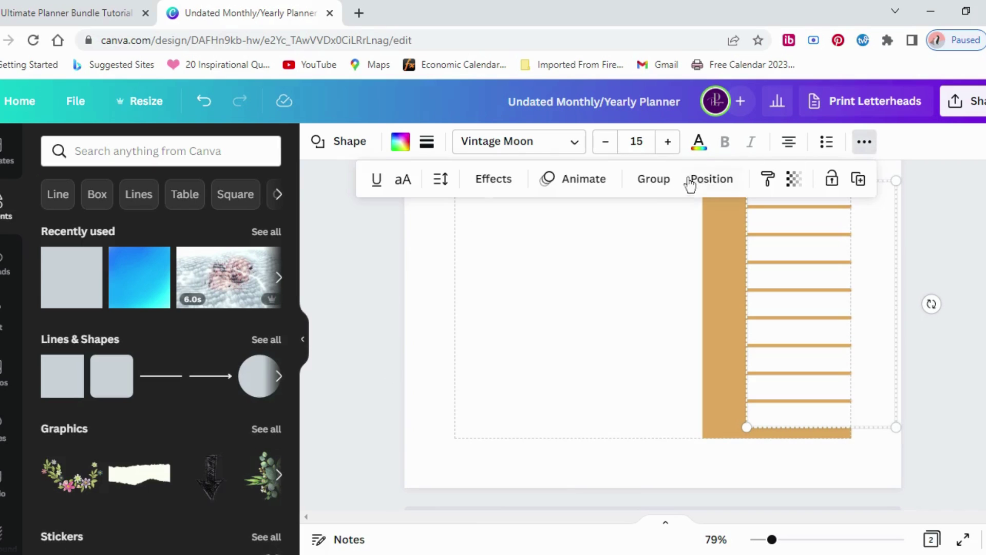
click(654, 178)
drag(819, 291, 776, 296)
click(658, 306)
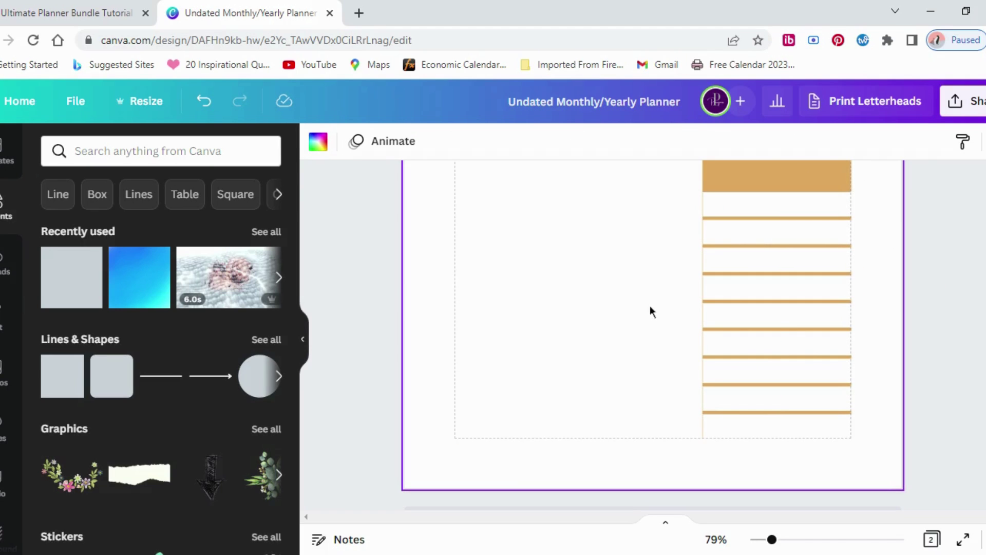
Step: Add a subheading text box, shrink it to about size 17.6, and place it in the gold header above the strips
scroll(637, 310, up, 1)
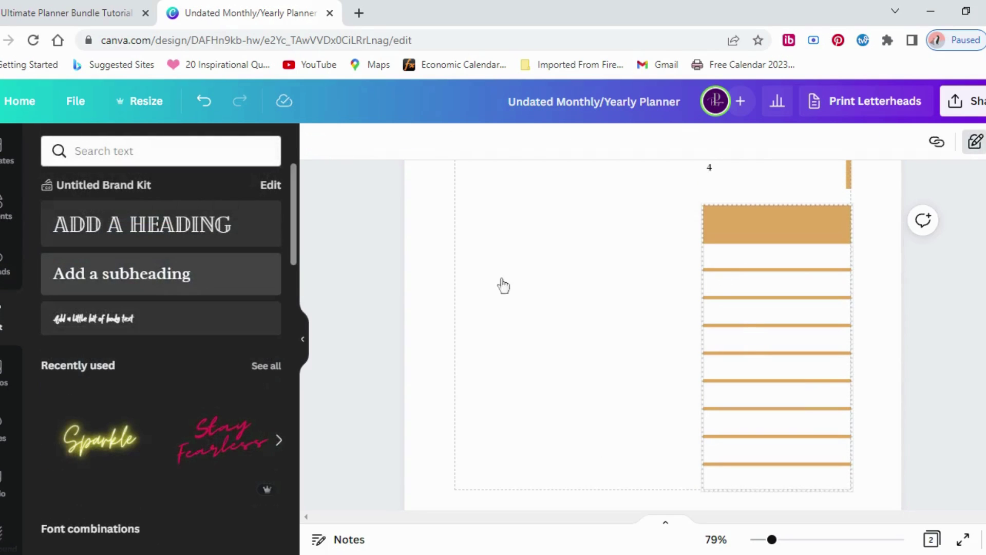
drag(503, 285, 654, 321)
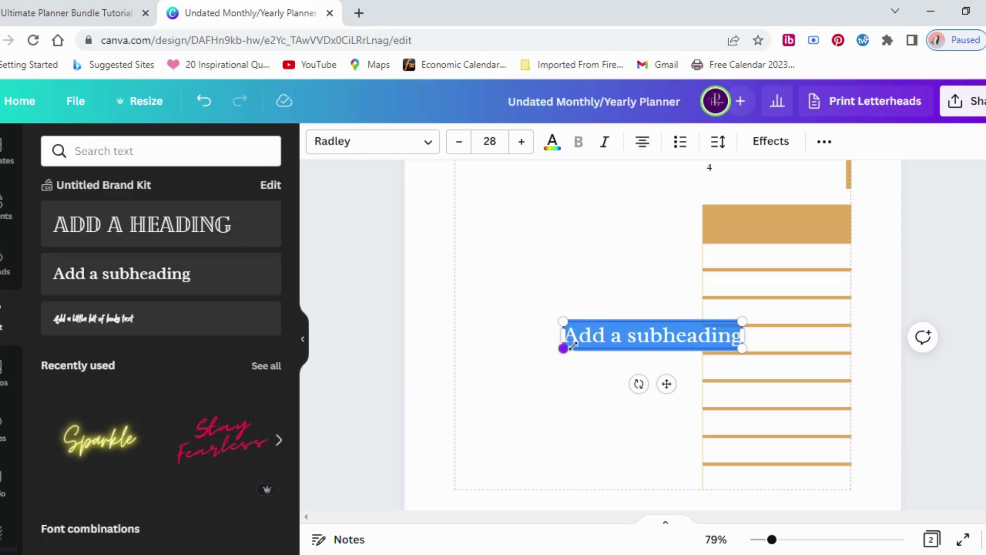
drag(572, 344, 746, 216)
key(Escape)
Step: Replace the subheading placeholder in the gold header with "Important Dates"
double_click(747, 217)
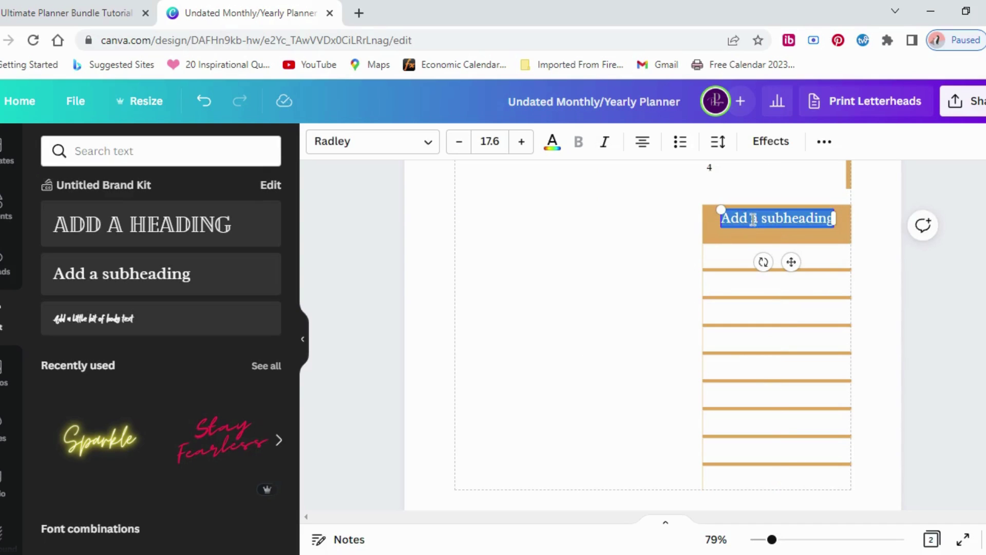
key(BackSpace)
text(Import)
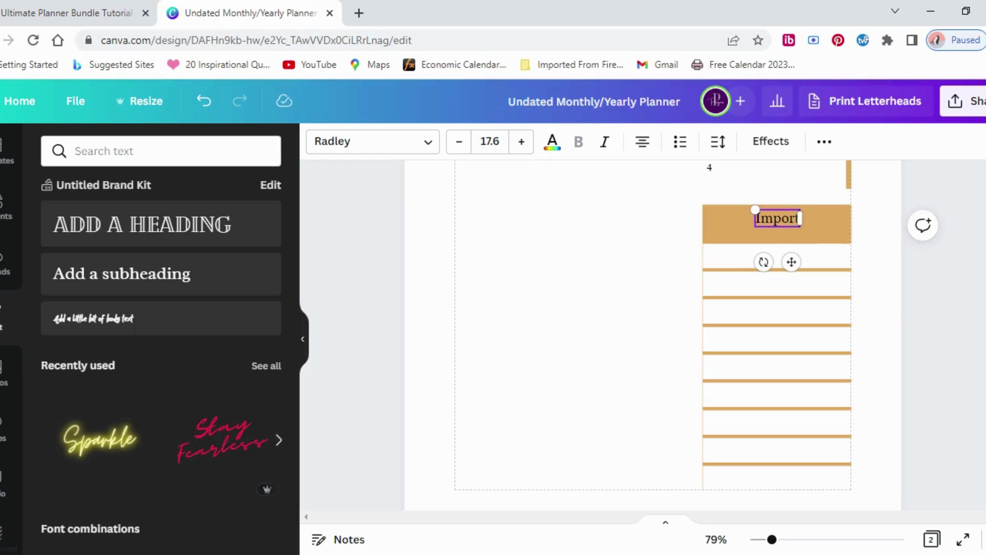
text(ant Dat)
key(BackSpace)
key(BackSpace)
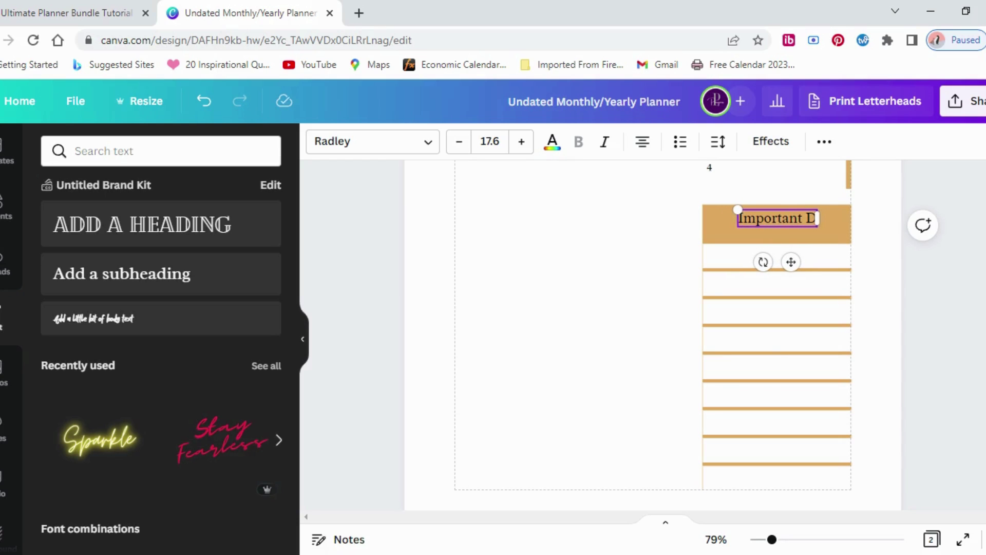
text(ates)
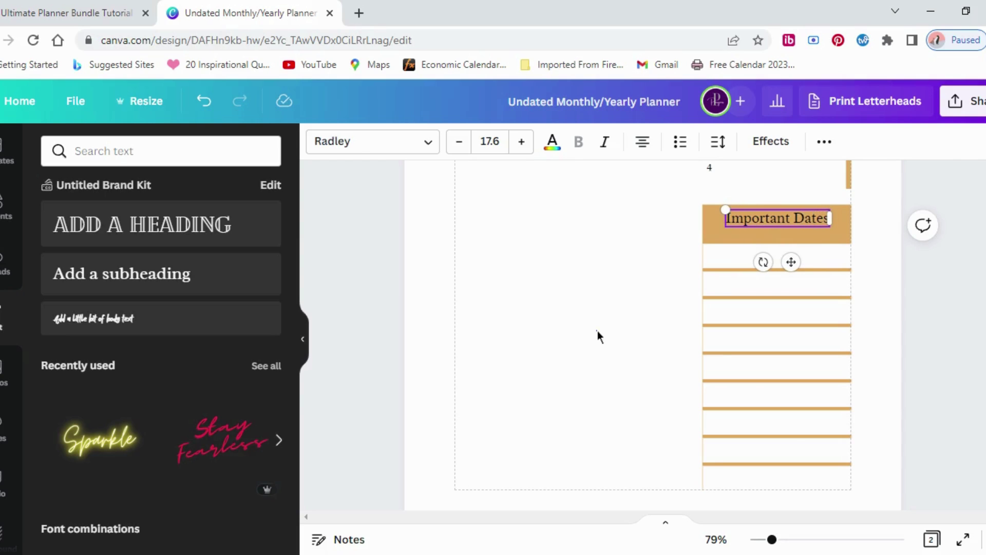
click(590, 332)
scroll(591, 331, down, 2)
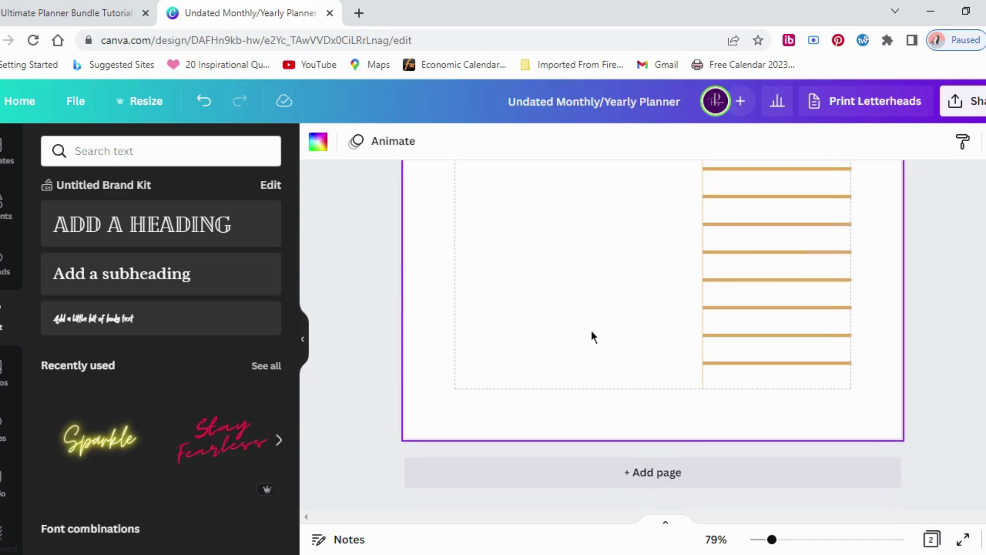
scroll(591, 330, up, 6)
scroll(591, 330, up, 1)
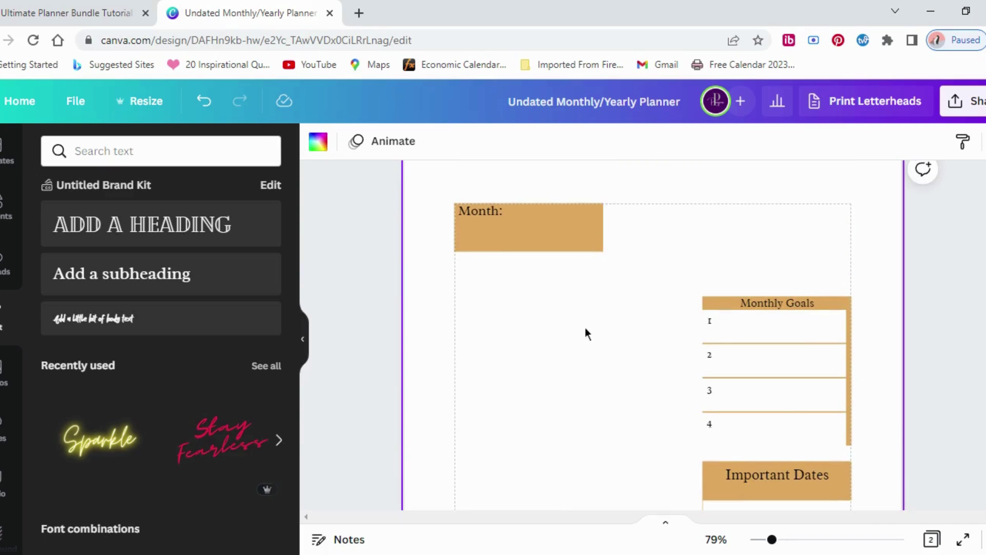
scroll(585, 329, down, 5)
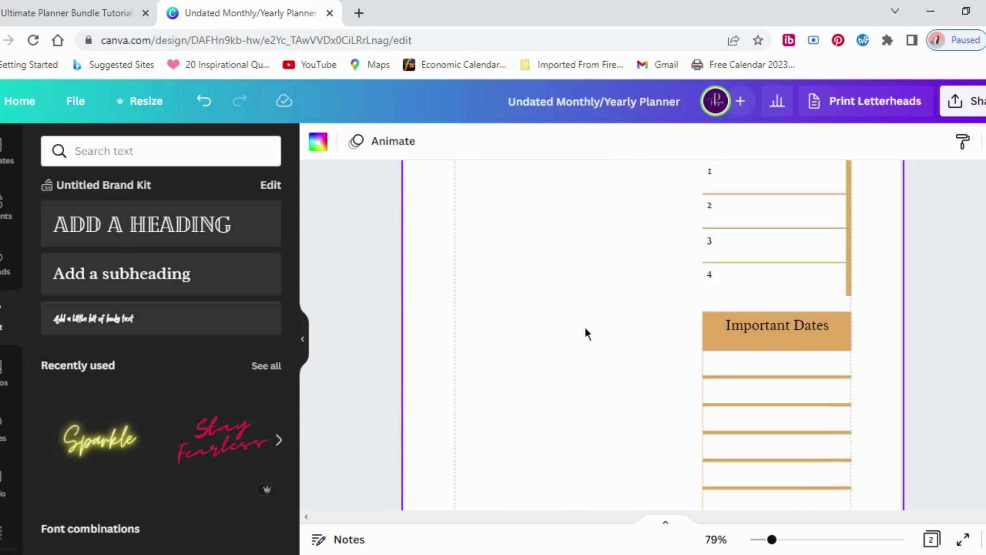
scroll(585, 330, up, 2)
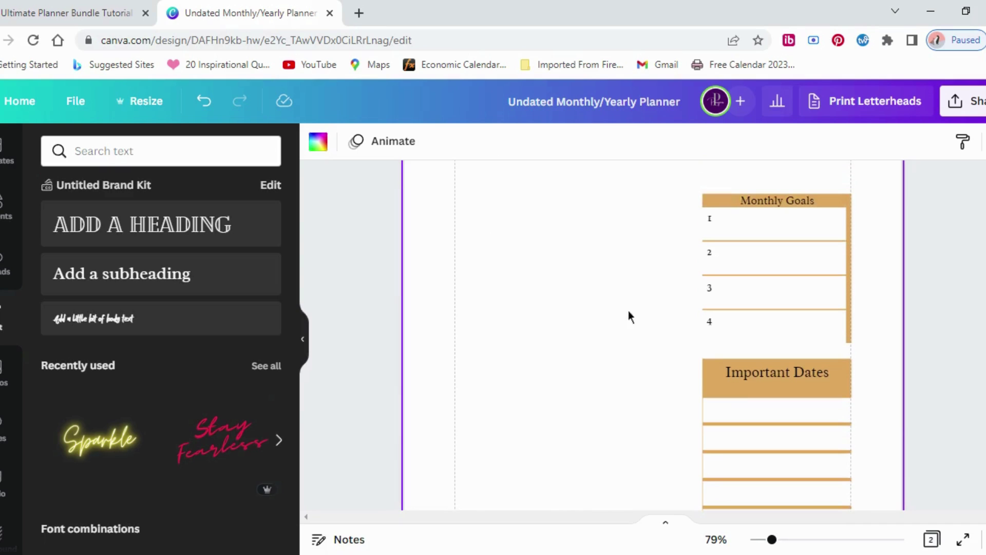
Step: Add a gold square beside the Monthly Goals section, widen it into a rectangle, and align it with the page's left margin
scroll(637, 298, down, 5)
scroll(640, 319, up, 4)
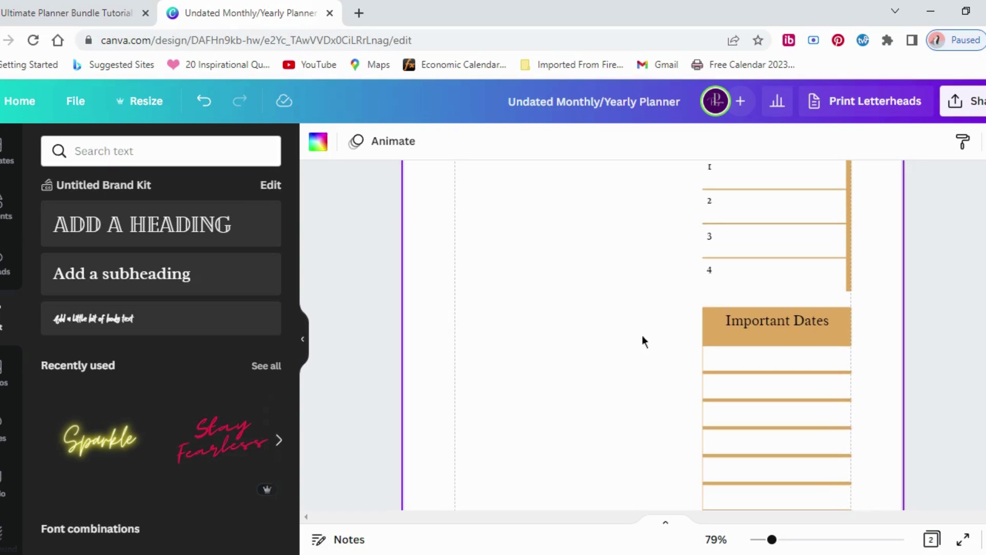
click(8, 206)
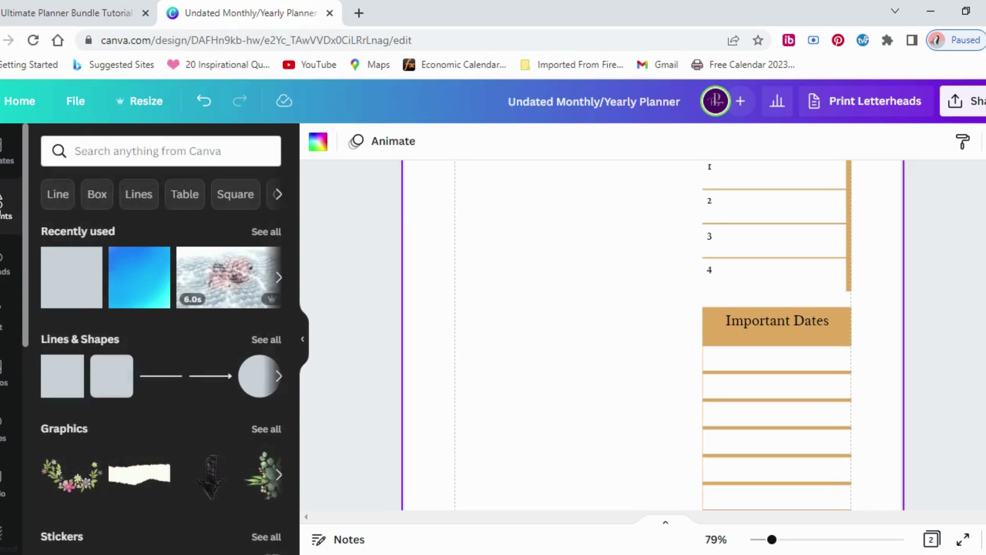
key(ctrl+v)
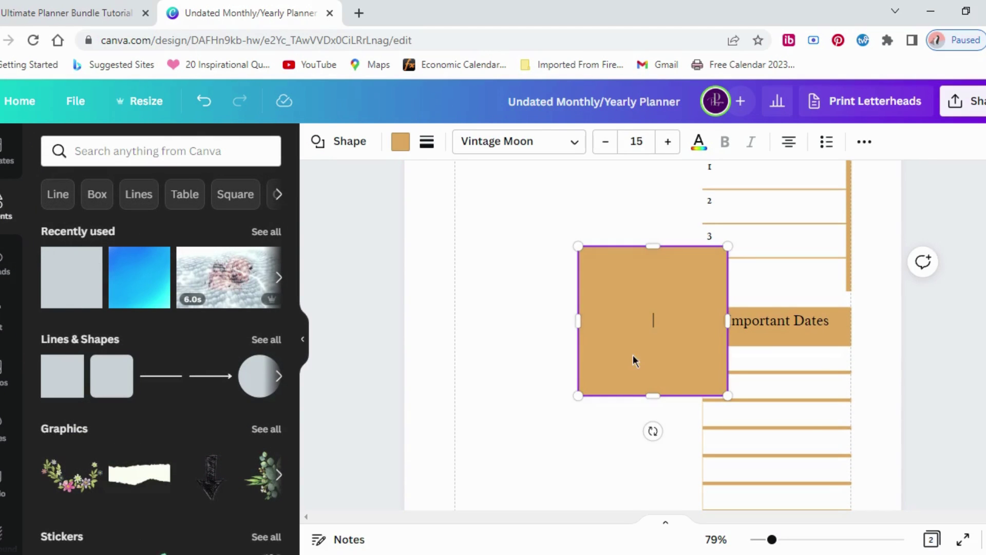
drag(633, 359, 524, 263)
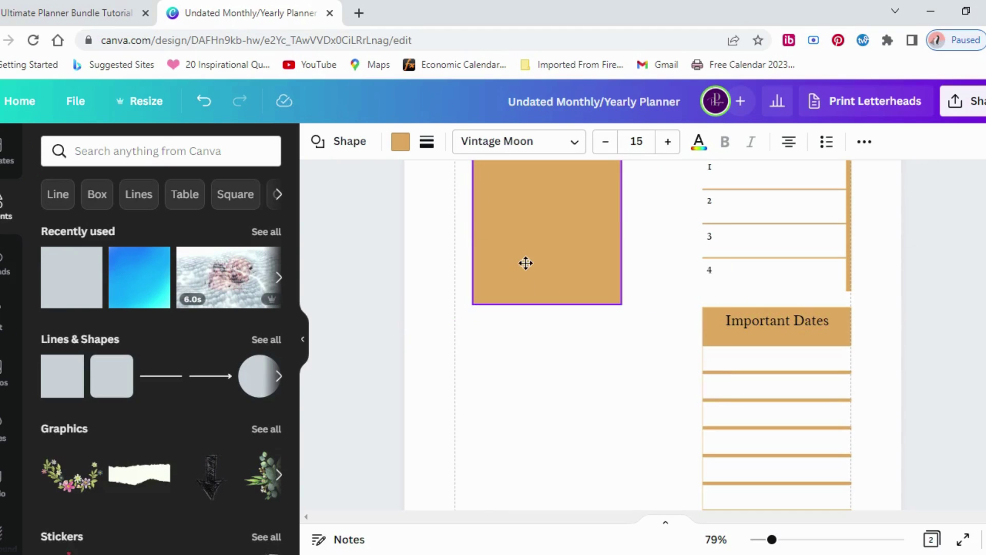
scroll(524, 329, up, 4)
drag(624, 334, 689, 333)
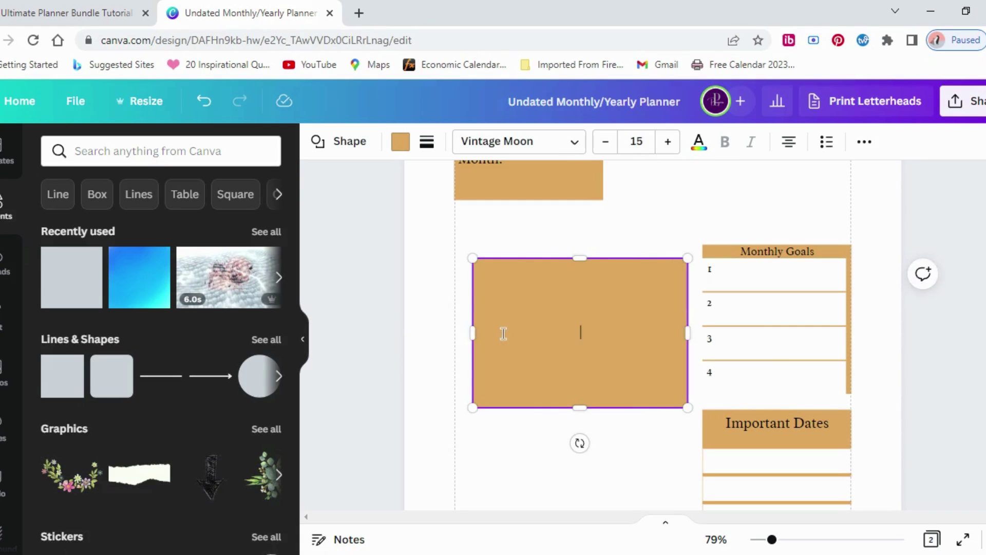
click(525, 223)
drag(569, 327, 556, 326)
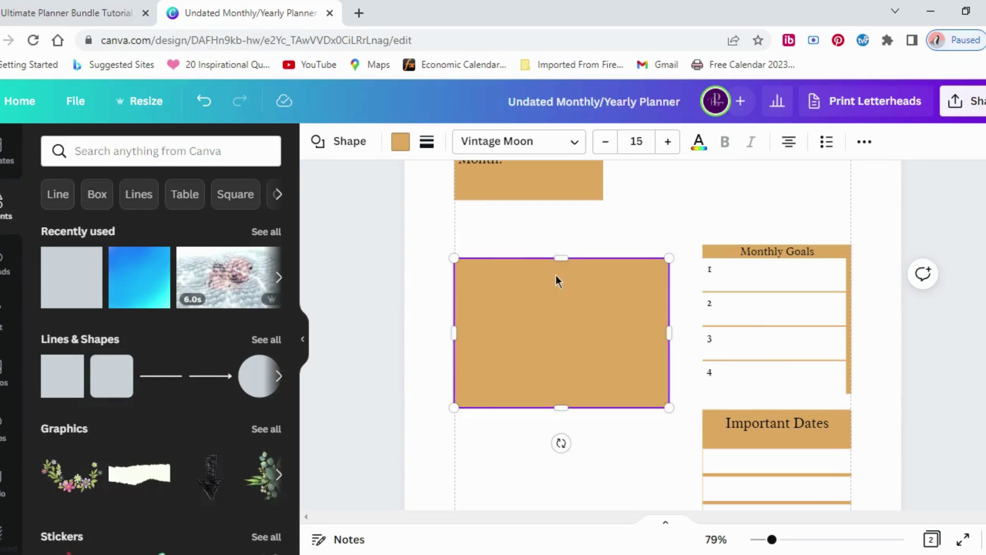
Step: Stretch the gold rectangle from level with the upper edge of Monthly Goals down to the page's lower margin
drag(555, 256, 557, 244)
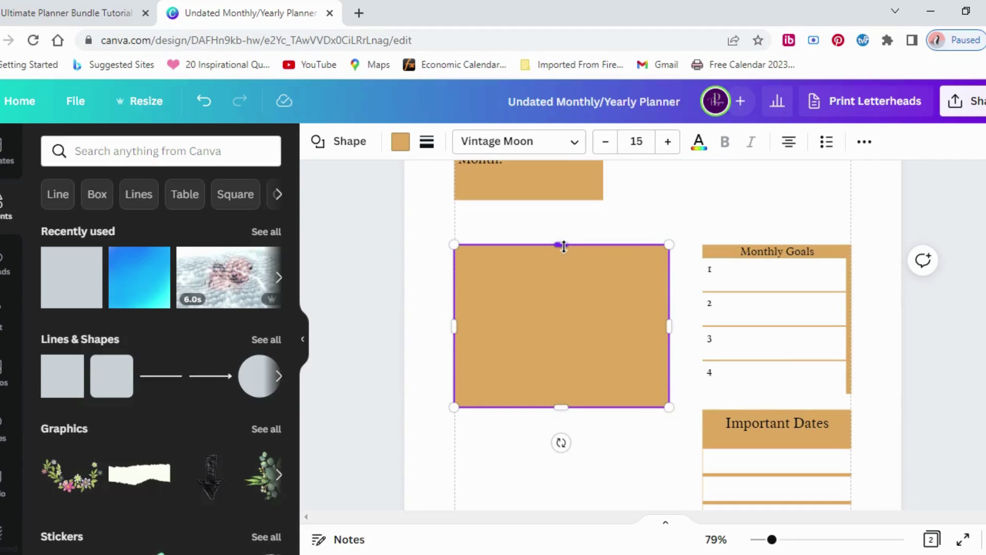
drag(564, 247, 562, 245)
scroll(559, 304, down, 2)
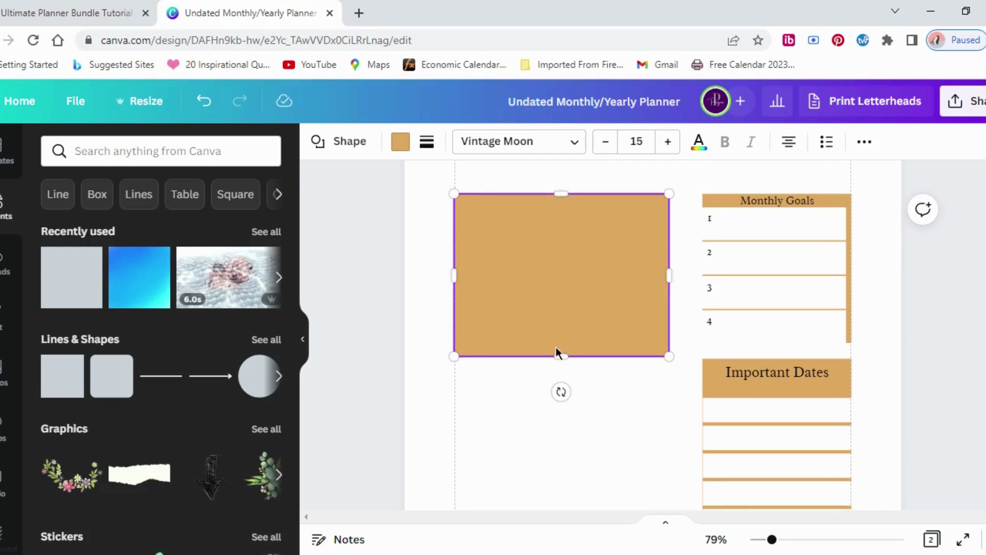
drag(557, 356, 562, 501)
scroll(569, 403, down, 6)
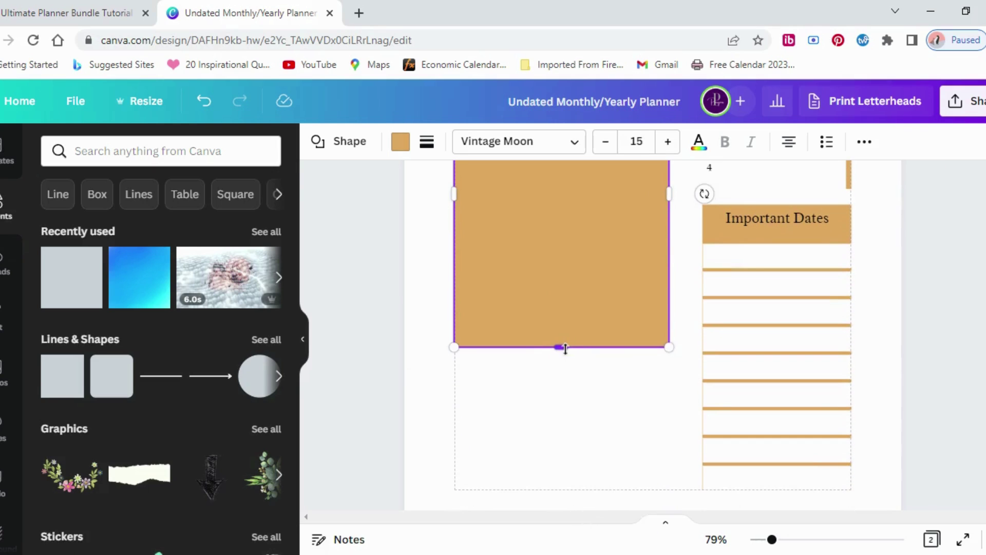
drag(559, 346, 560, 454)
scroll(564, 370, down, 4)
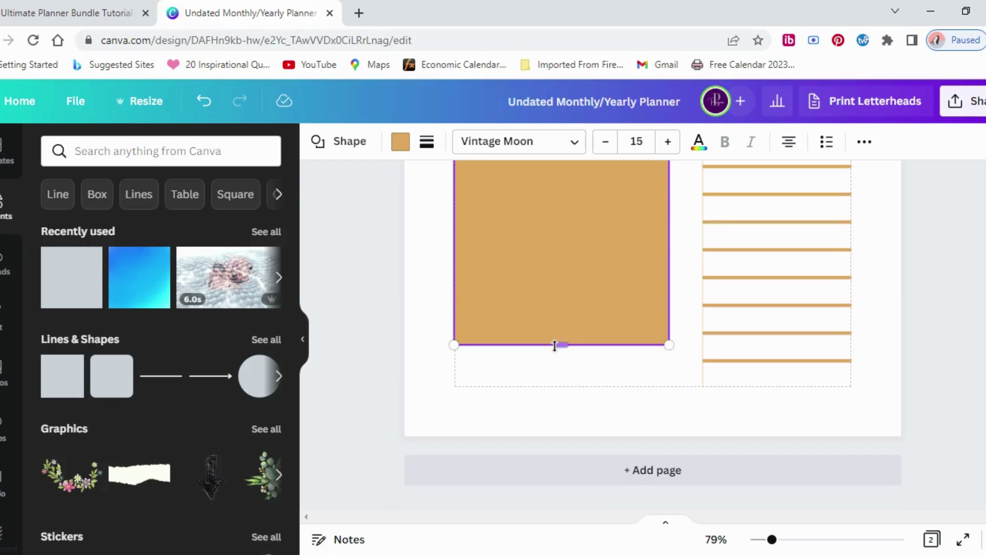
drag(559, 353, 561, 389)
scroll(565, 346, up, 6)
scroll(565, 344, up, 6)
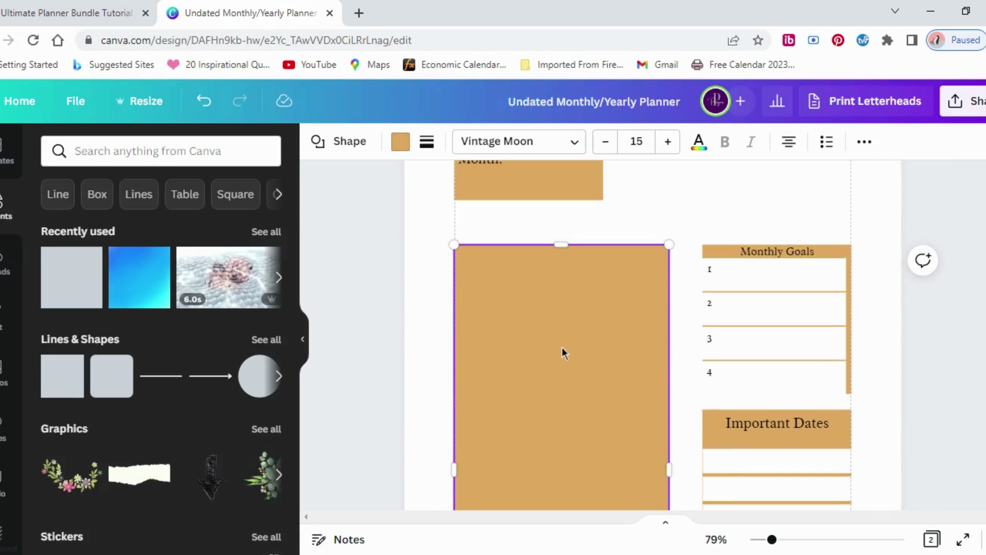
click(678, 212)
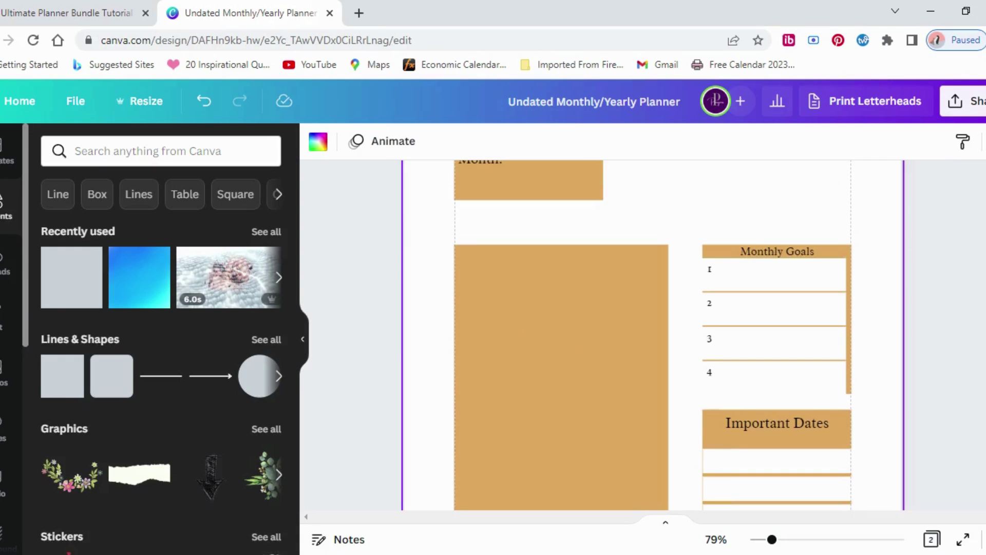
Step: Add a second square centered across the width of the tall gold block, near its upper end, and fill it white
click(56, 393)
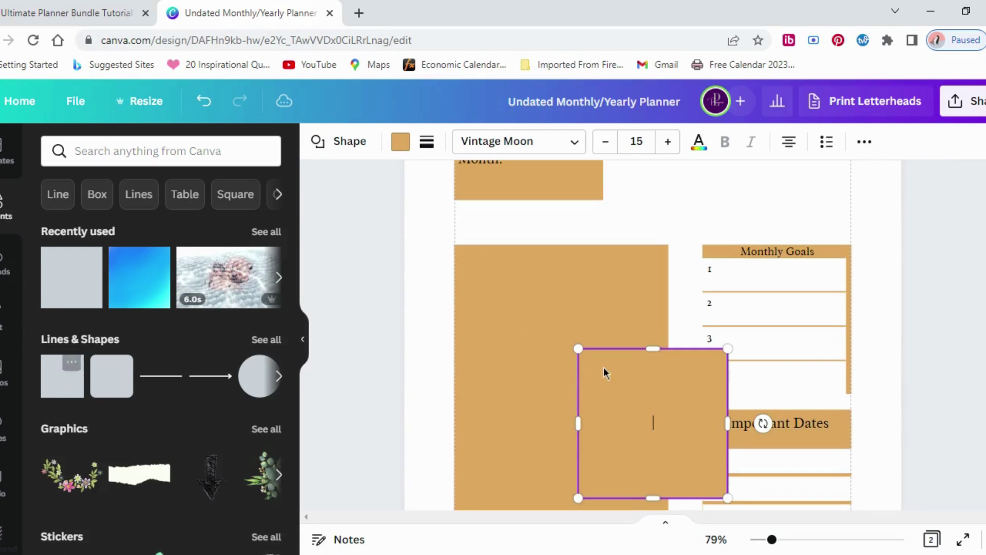
click(711, 234)
drag(682, 412, 588, 347)
scroll(590, 308, down, 3)
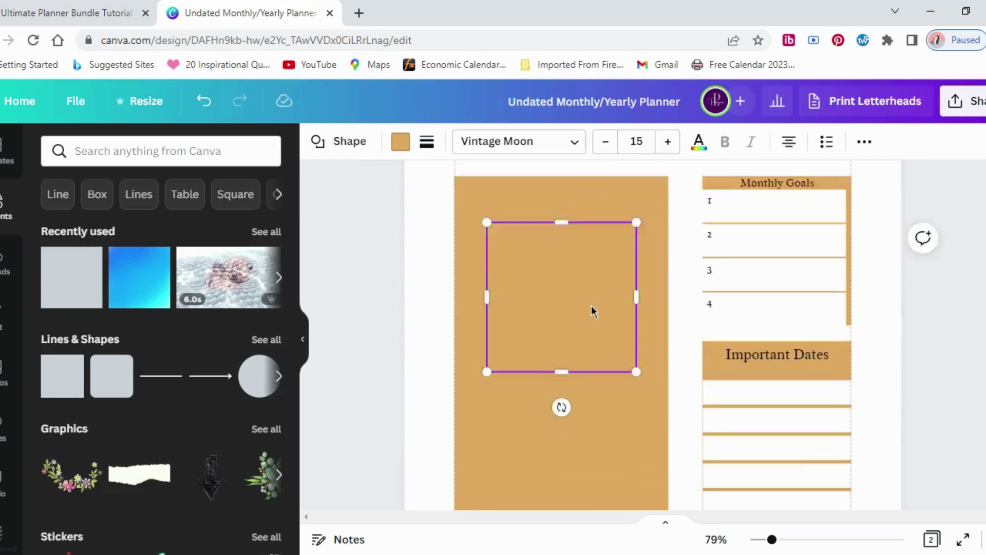
click(400, 141)
click(222, 222)
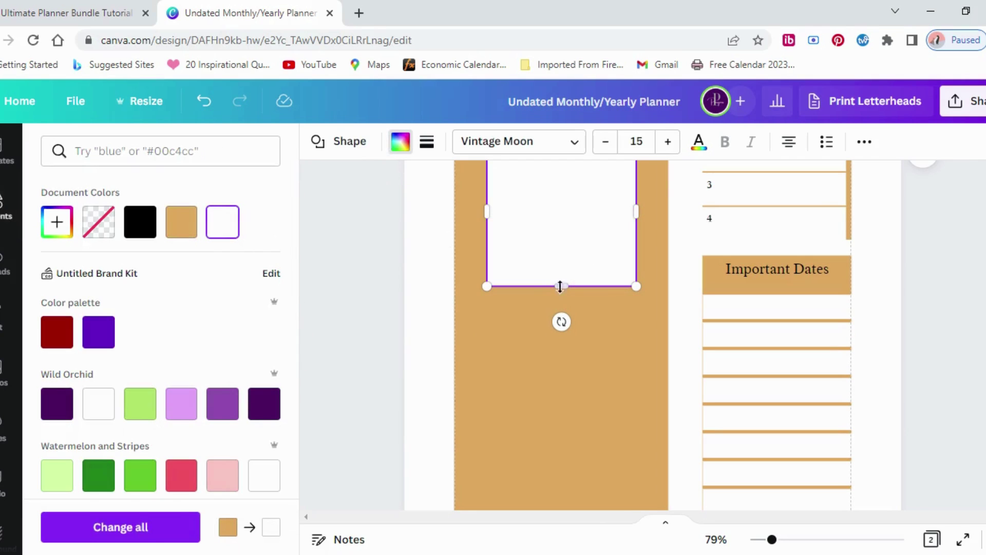
Step: Lengthen the white rectangle to just above the gold block's lower edge and widen it on both sides
drag(561, 286, 562, 507)
scroll(568, 331, down, 3)
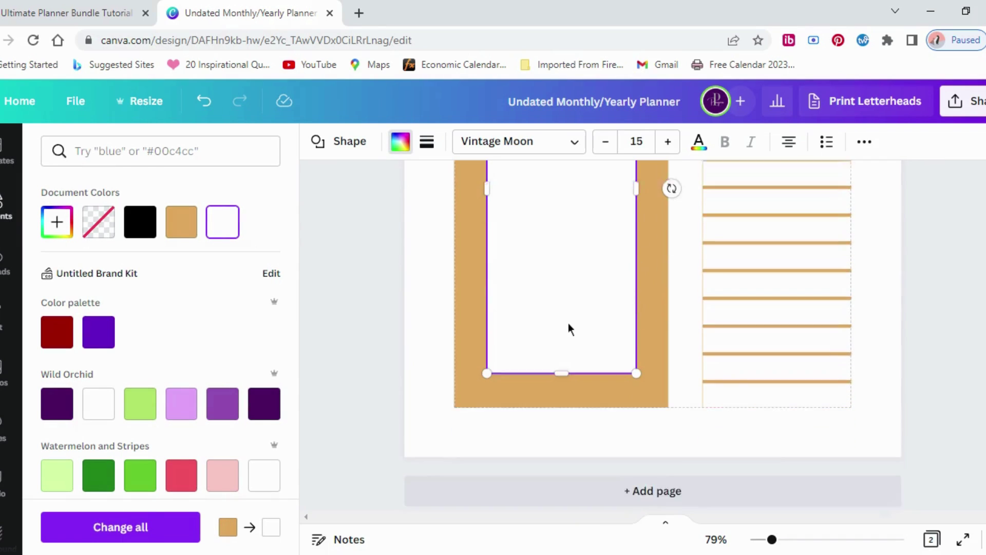
drag(565, 355, 562, 379)
scroll(520, 288, up, 3)
drag(485, 334, 470, 334)
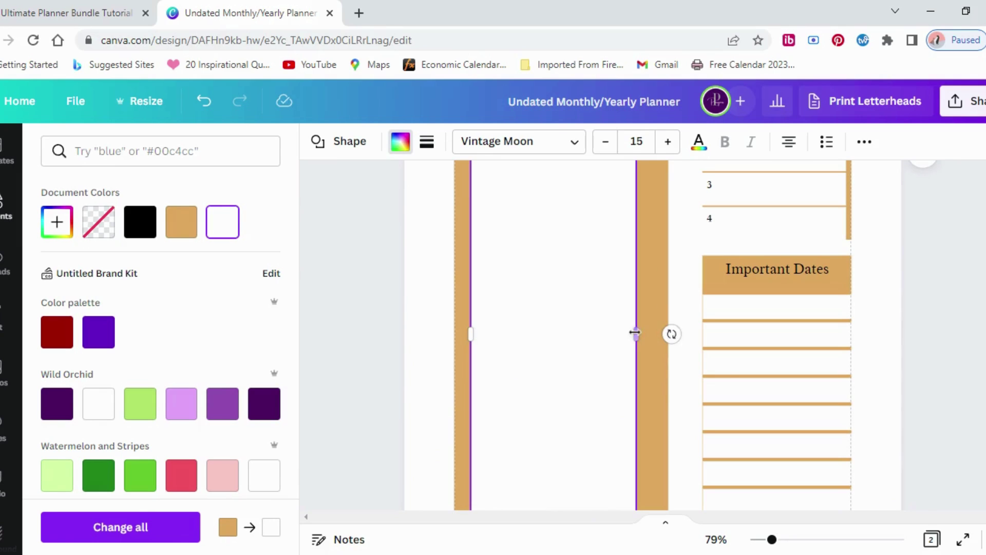
drag(636, 334, 660, 334)
Step: Adjust the white rectangle's upper and left edges to leave a gold header band and a thin gold side border
scroll(635, 319, up, 3)
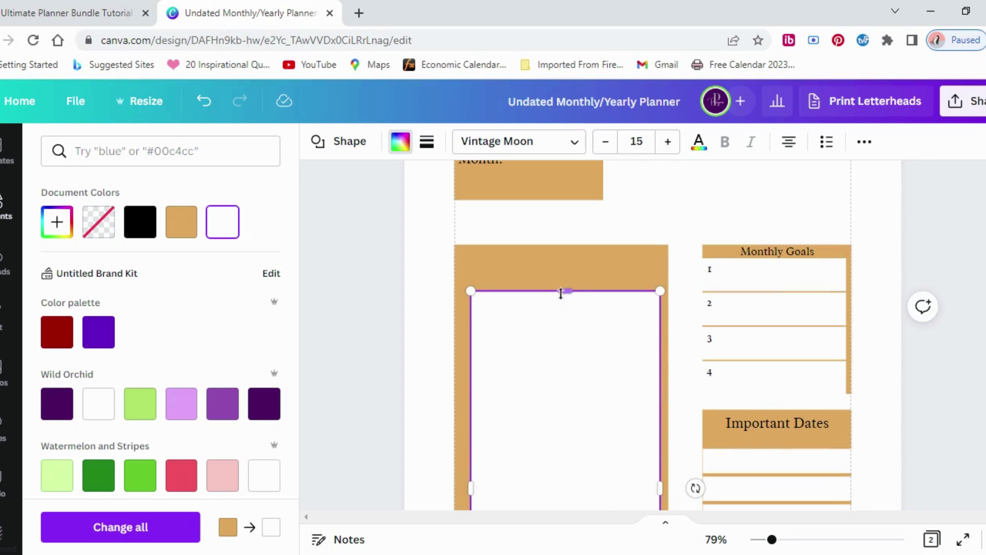
drag(565, 291, 565, 276)
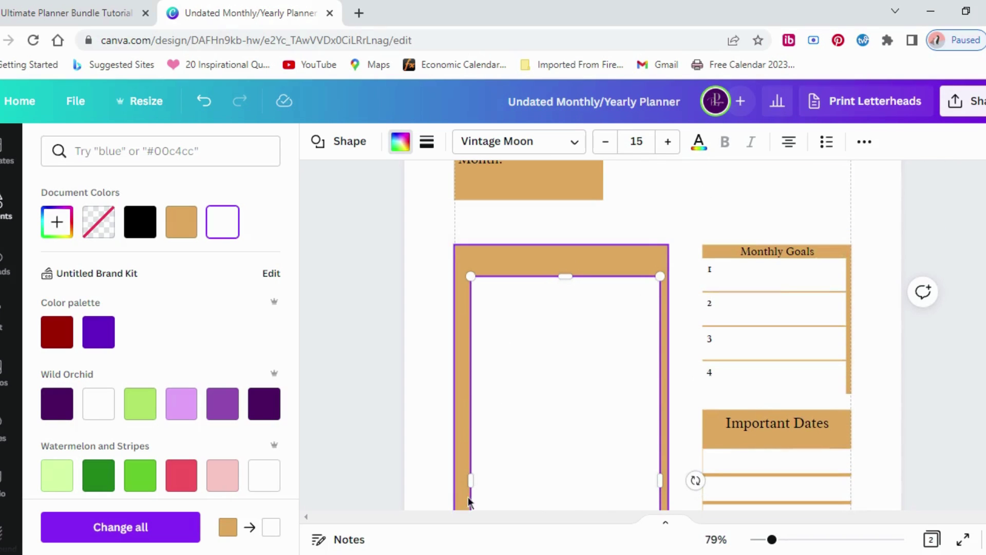
drag(471, 481, 460, 480)
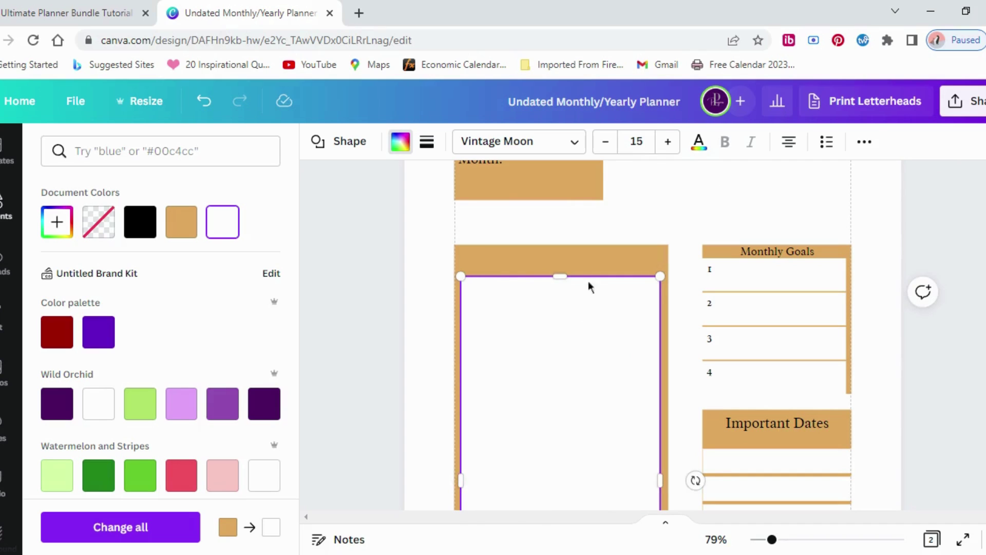
drag(565, 276, 559, 291)
click(552, 277)
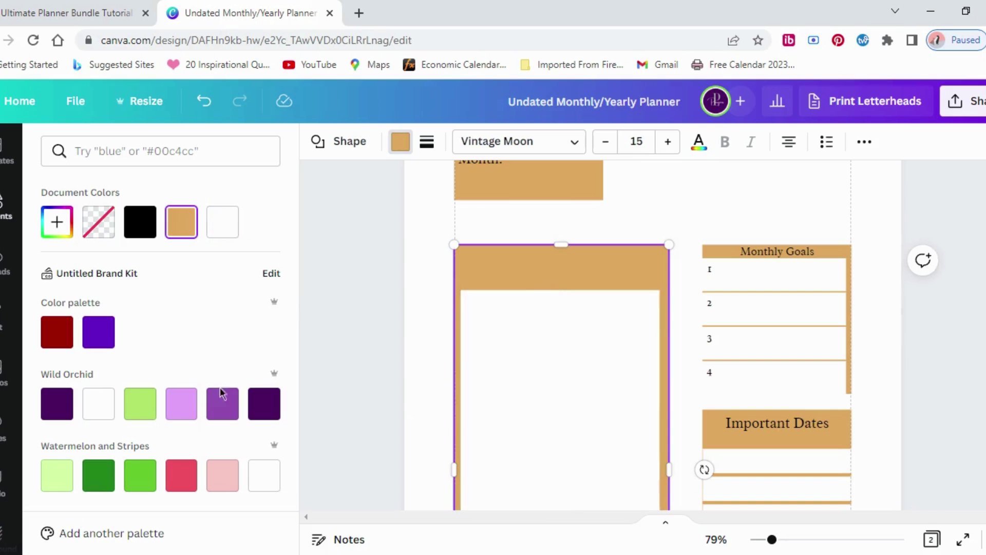
Step: Add a subheading in the gold header band above the white rectangle and replace its text with "Notes"
click(4, 308)
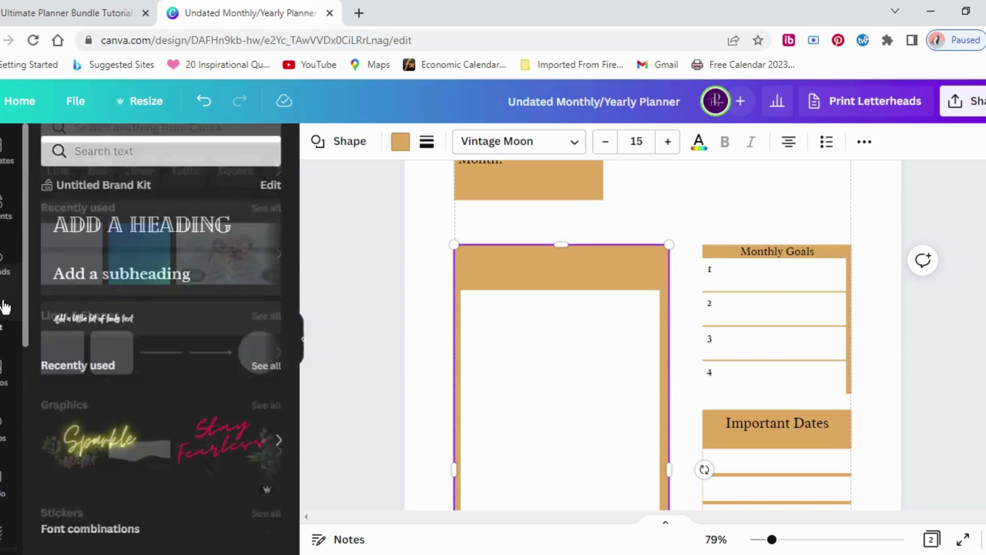
click(105, 277)
click(574, 277)
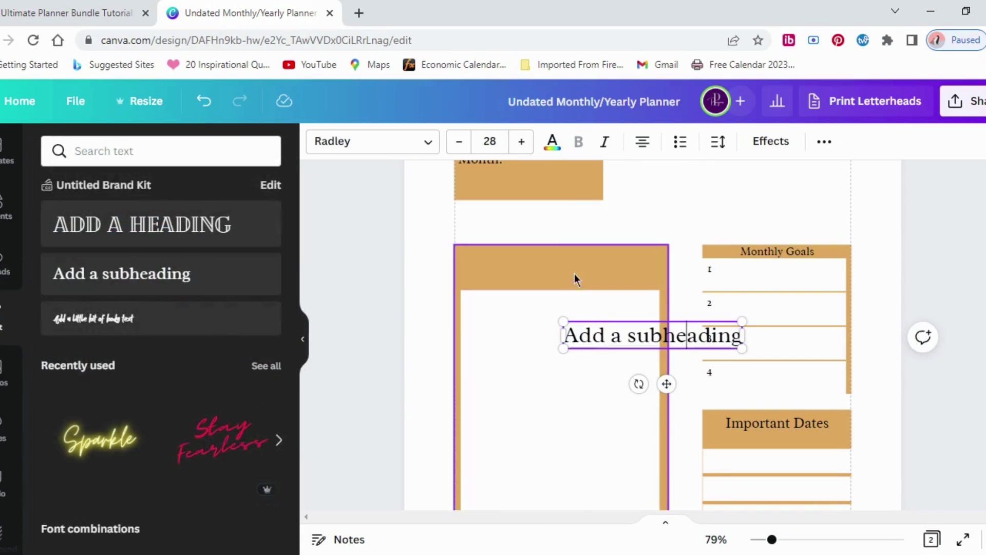
drag(601, 332, 514, 260)
double_click(531, 263)
text(Notes)
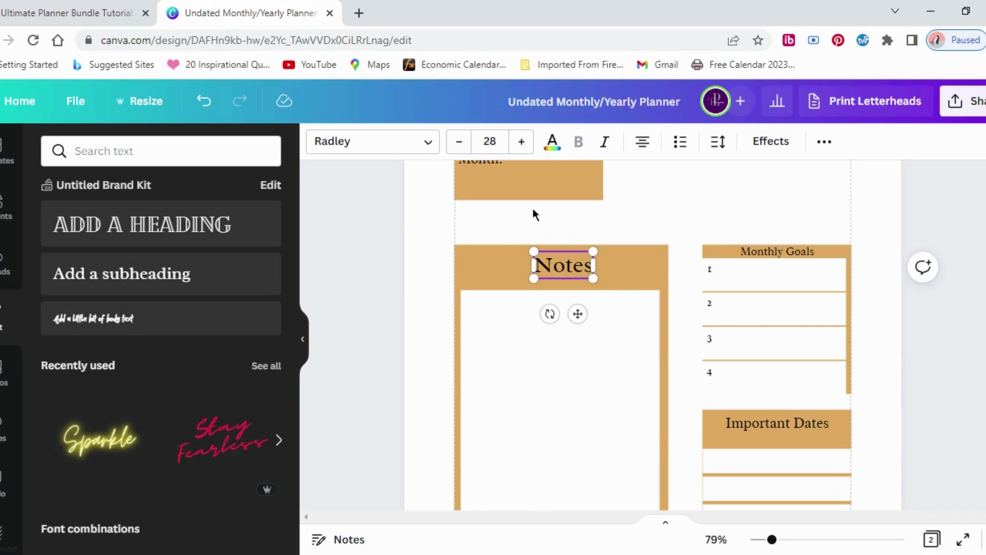
Step: Reduce the font size of the "Notes" heading and position it midway down the gold header band
click(463, 142)
click(463, 142)
click(463, 141)
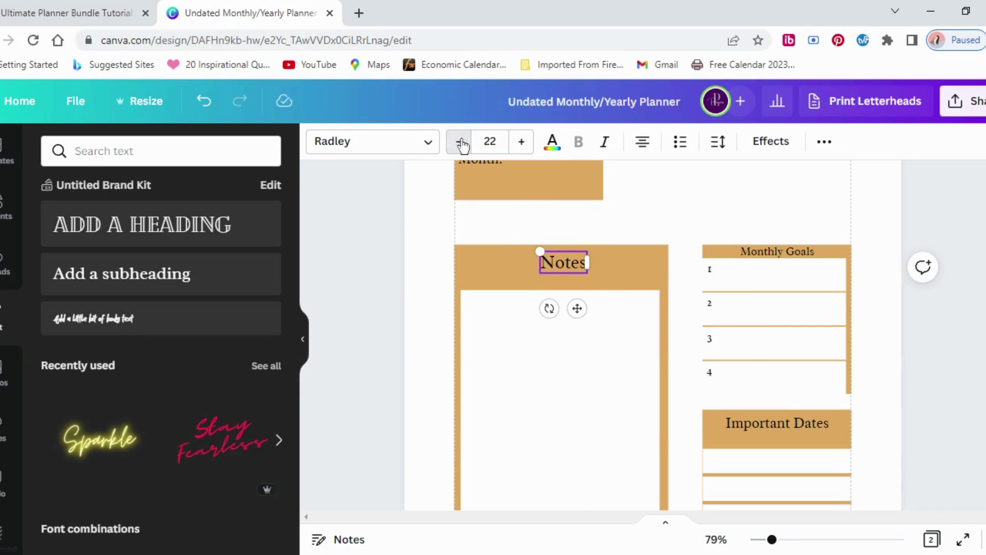
click(462, 142)
click(572, 223)
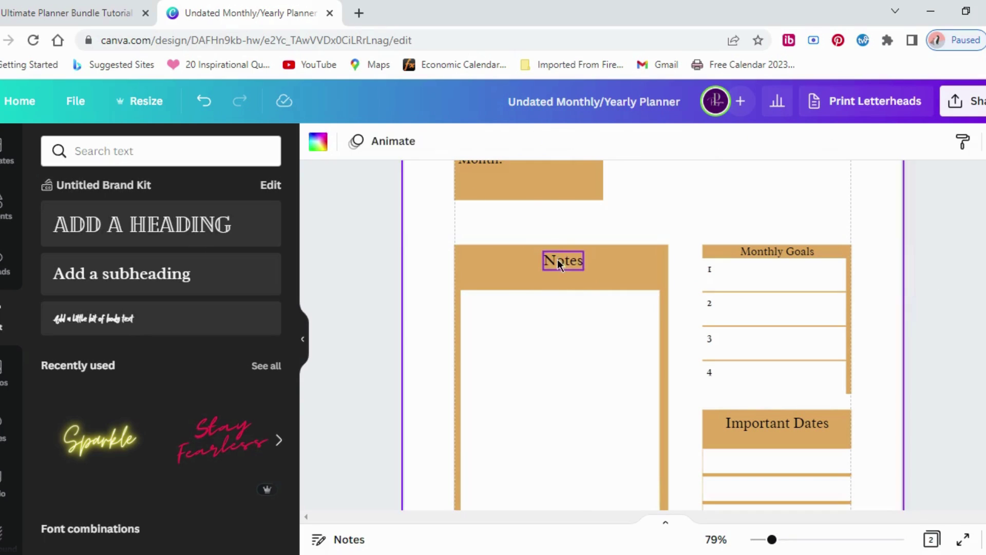
mouse_move(560, 264)
mouse_down()
mouse_move(481, 261)
mouse_move(552, 265)
mouse_up()
Step: Add another gold square and move it into the upper part of the white Notes area
click(541, 339)
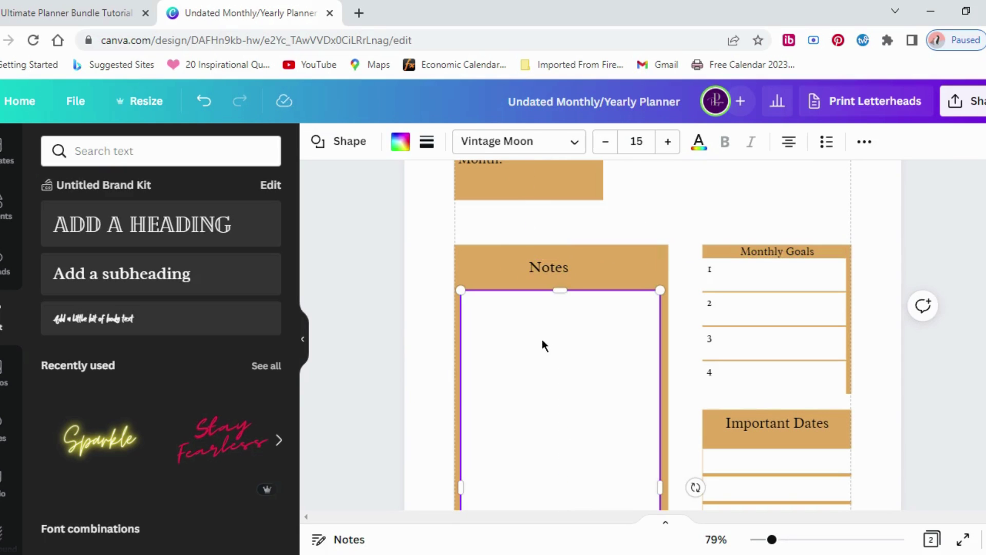
scroll(560, 329, down, 4)
scroll(560, 329, up, 3)
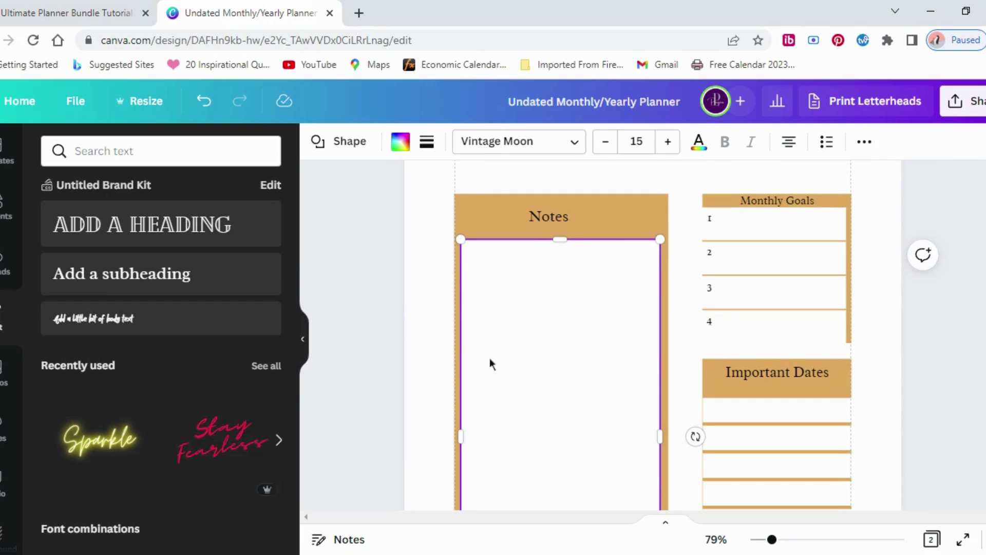
click(471, 184)
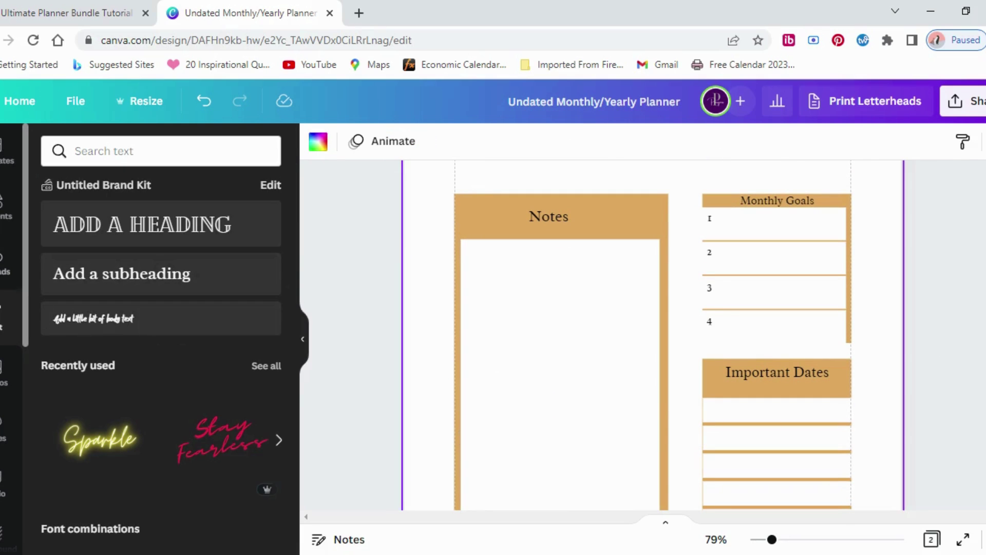
click(2, 206)
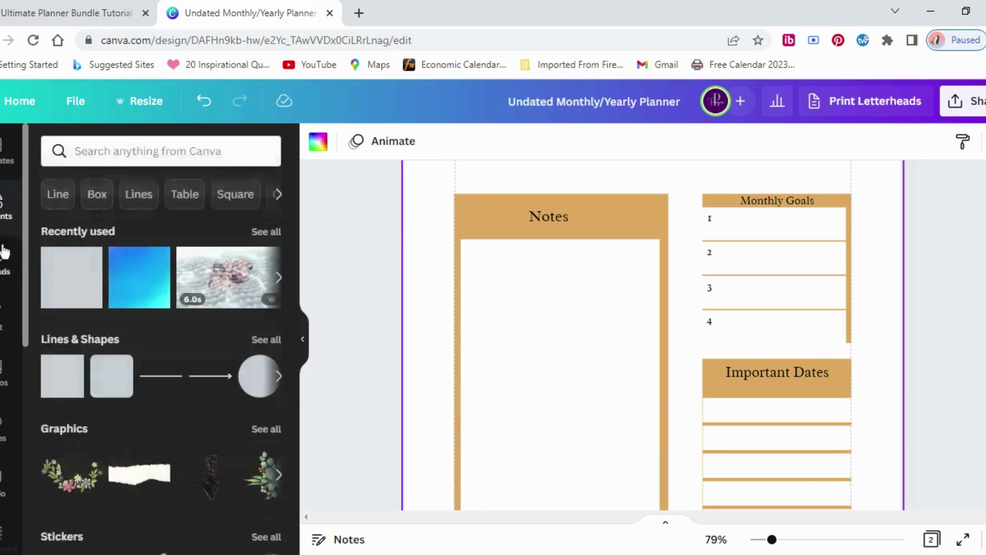
click(58, 294)
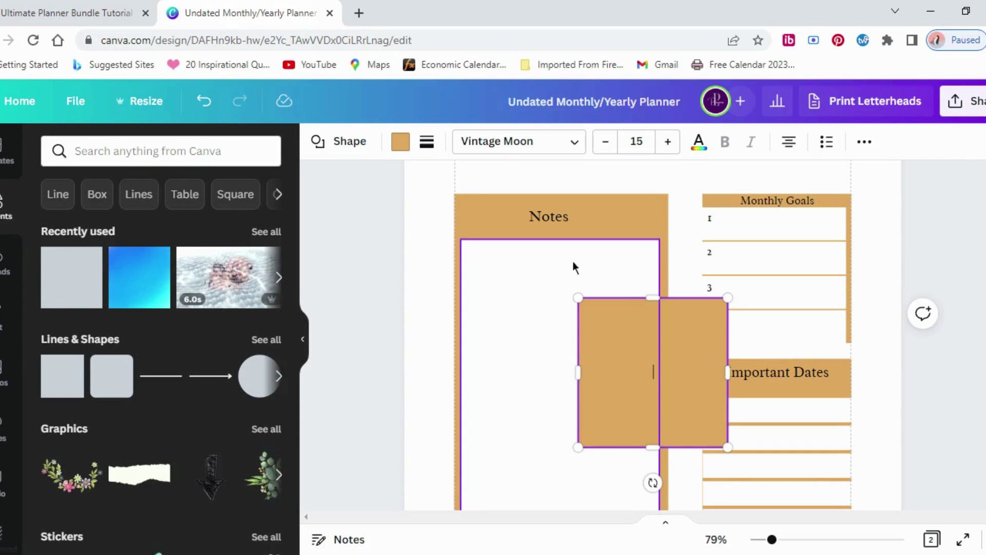
click(682, 216)
drag(676, 392, 567, 345)
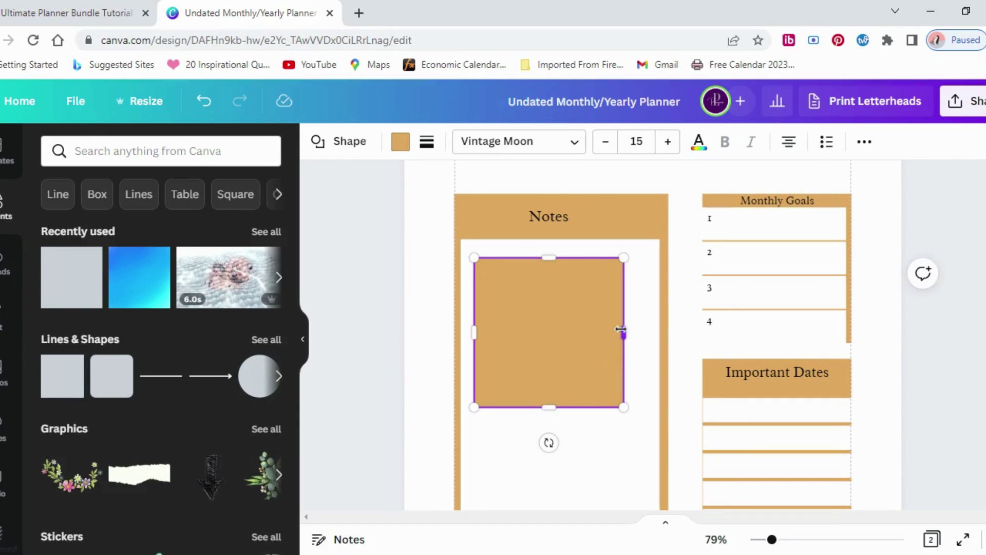
Step: Widen the new gold square to nearly the Notes area's width, reduce its height, and center it horizontally
drag(620, 330, 653, 332)
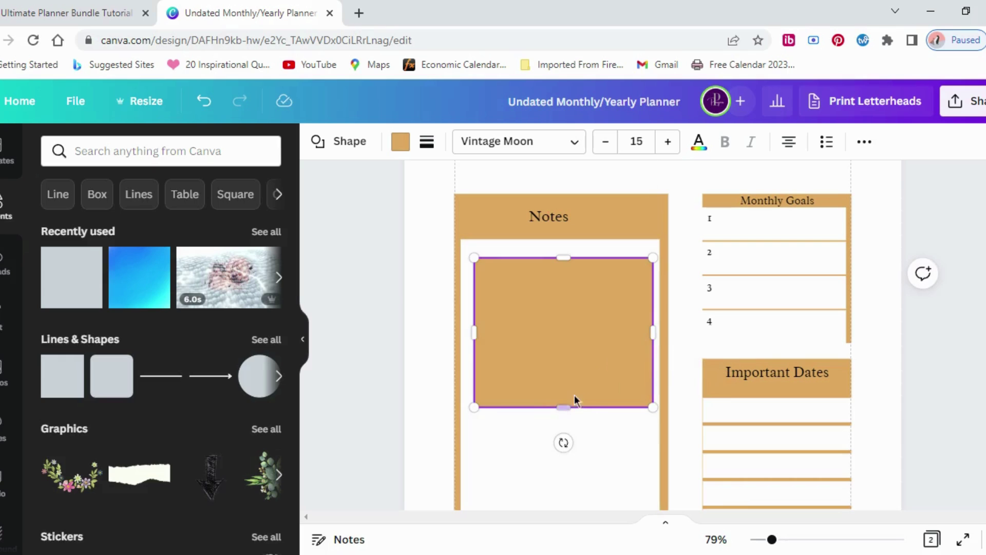
drag(565, 406, 563, 373)
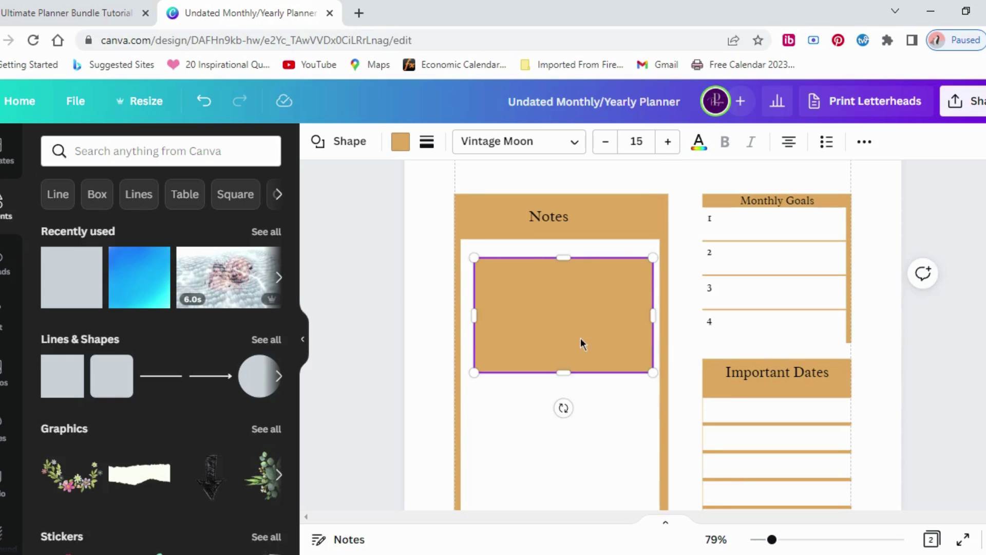
mouse_move(581, 338)
mouse_down()
mouse_move(570, 337)
mouse_move(579, 337)
mouse_up()
click(578, 417)
scroll(578, 411, down, 3)
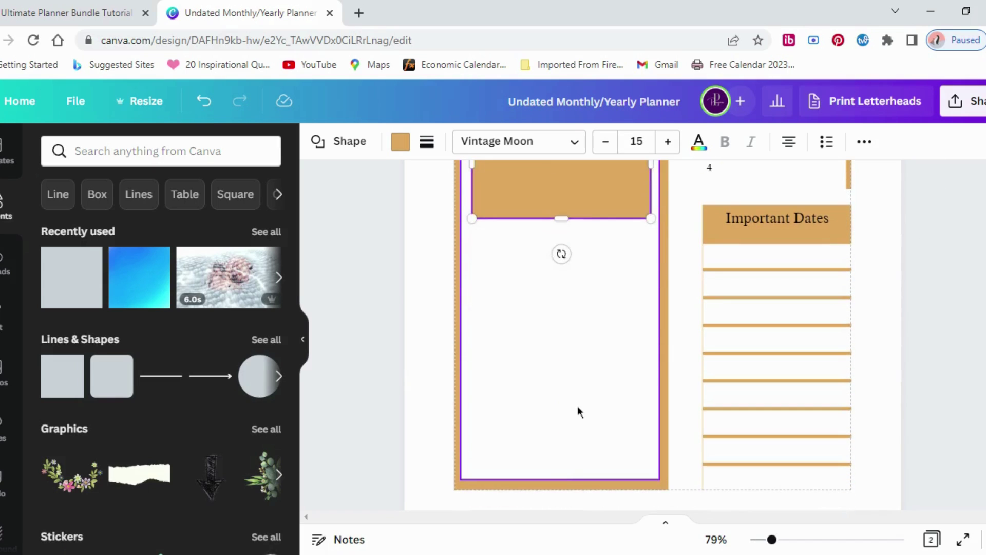
Step: Reduce the height of the gold rectangle inside the white Notes area by raising its lower edge slightly
scroll(579, 403, up, 4)
click(578, 402)
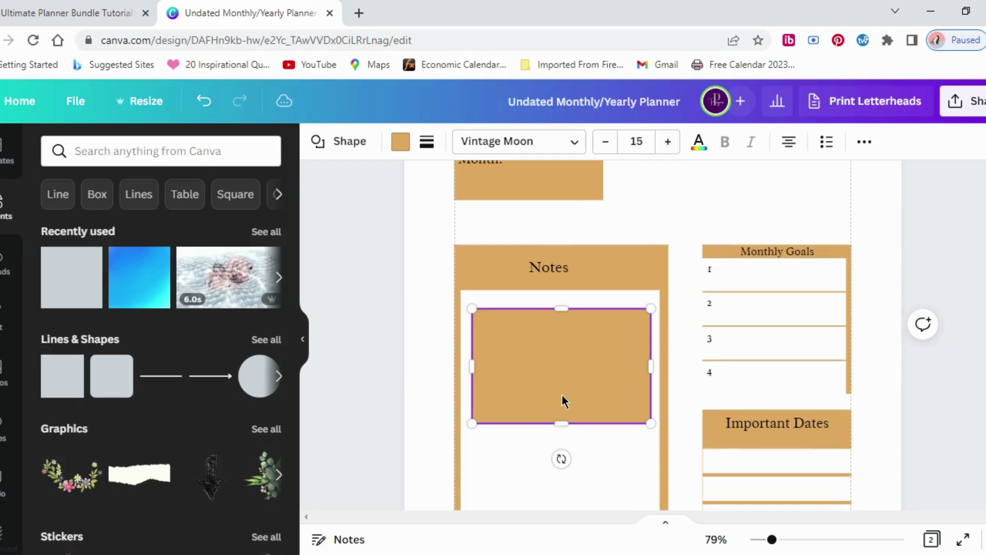
drag(560, 421, 559, 401)
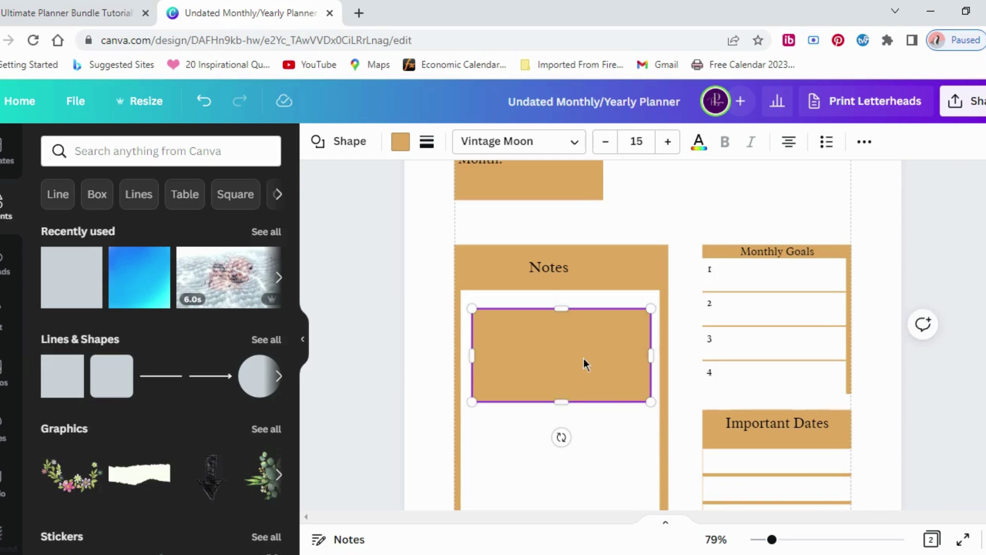
scroll(583, 359, down, 3)
scroll(581, 370, down, 2)
scroll(582, 370, up, 4)
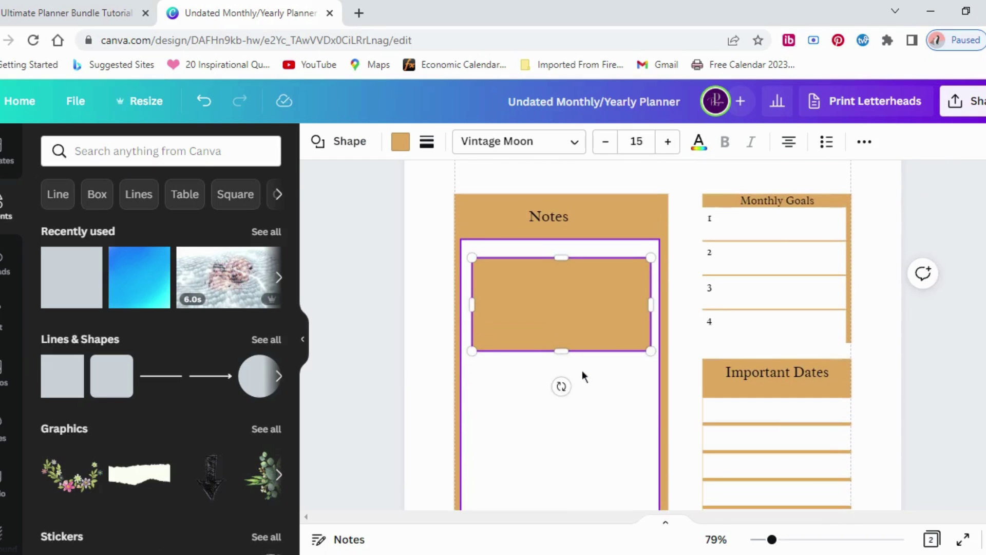
Step: Duplicate the gold rectangle three times and move the frontmost copy below the stack, centered in the Notes area
click(864, 141)
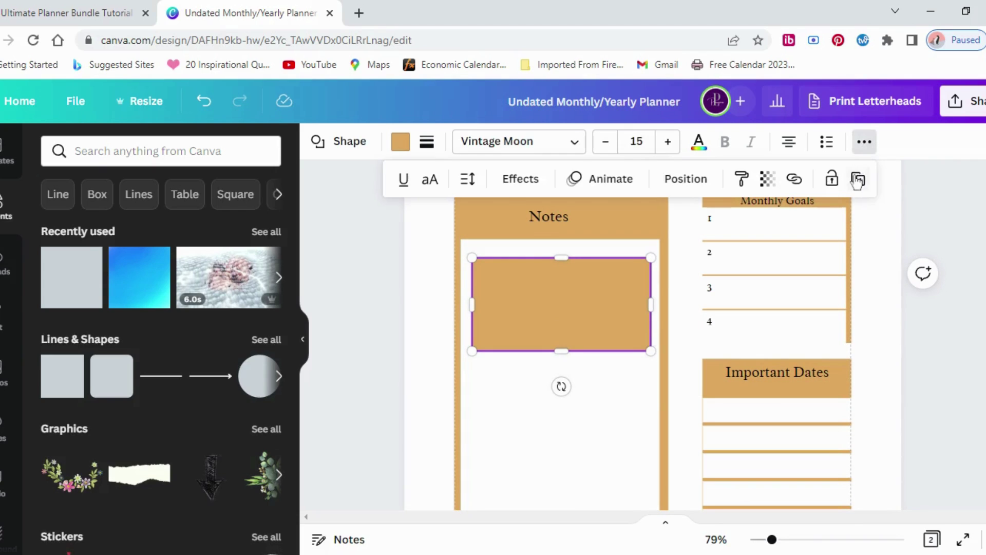
click(857, 180)
click(857, 180)
click(857, 180)
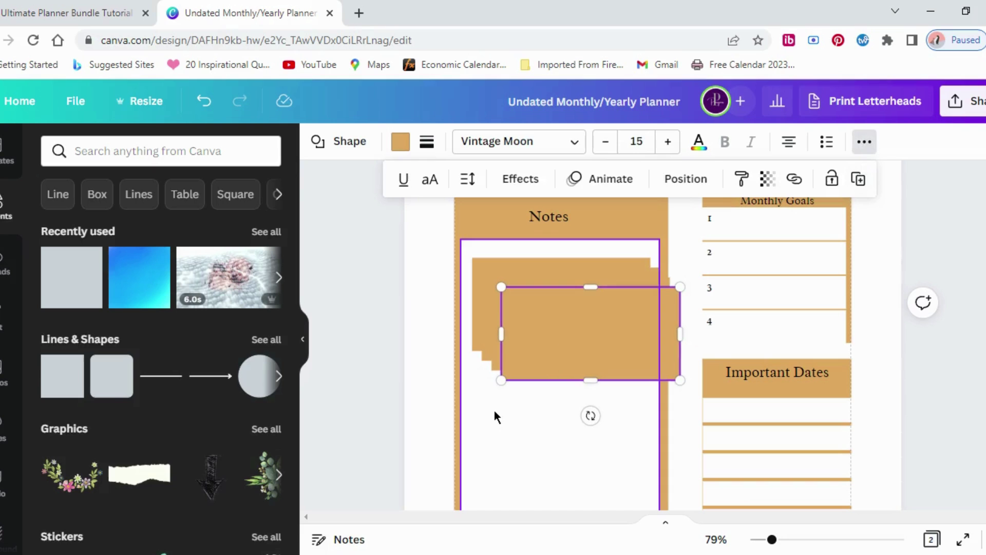
drag(571, 343, 541, 446)
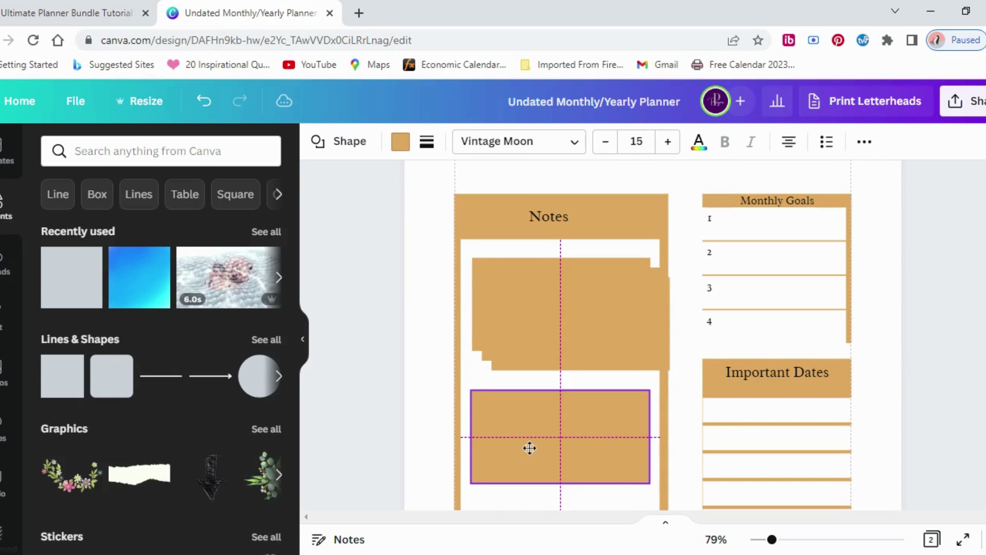
Step: Lock the white Notes rectangle and the gold frame behind it
scroll(533, 395, down, 2)
click(522, 410)
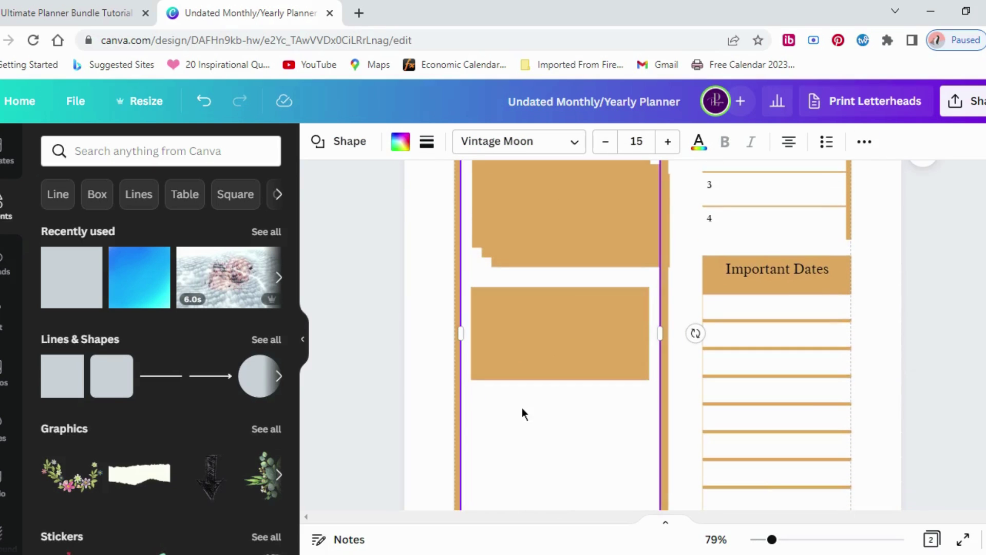
click(865, 142)
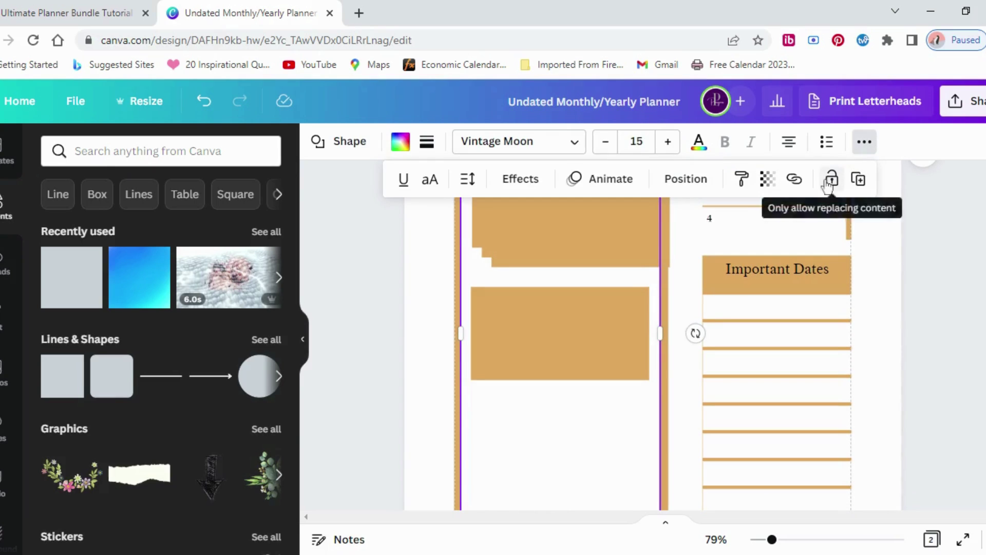
click(559, 422)
scroll(559, 420, up, 4)
click(586, 318)
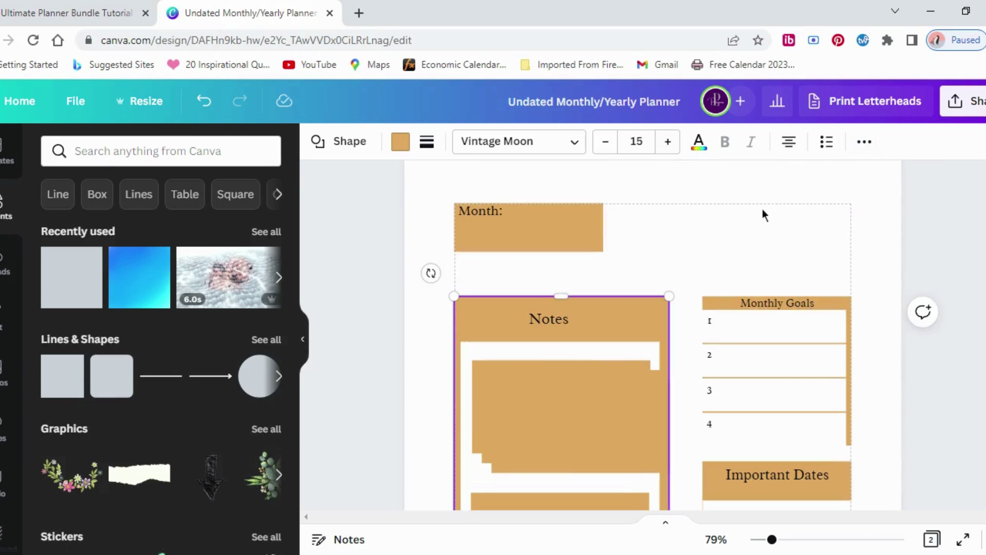
click(865, 142)
click(831, 180)
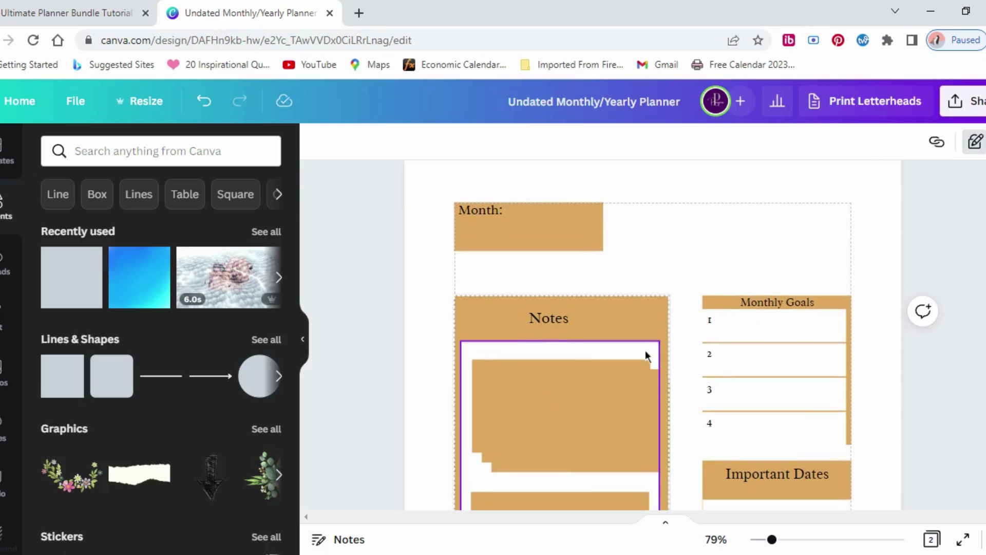
Step: Move the separate lower gold rectangle down near the bottom edge of the Notes area
scroll(645, 349, down, 1)
click(549, 481)
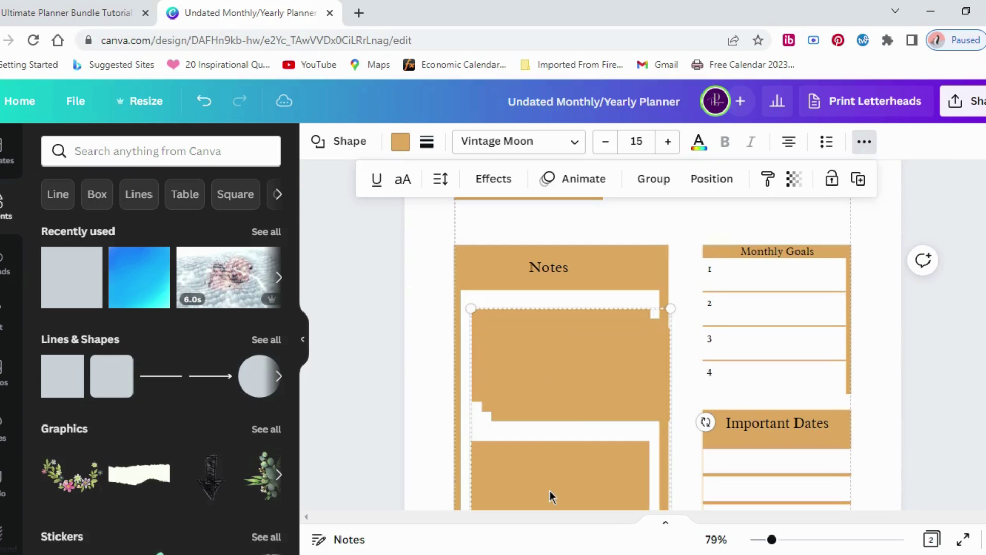
scroll(653, 301, down, 1)
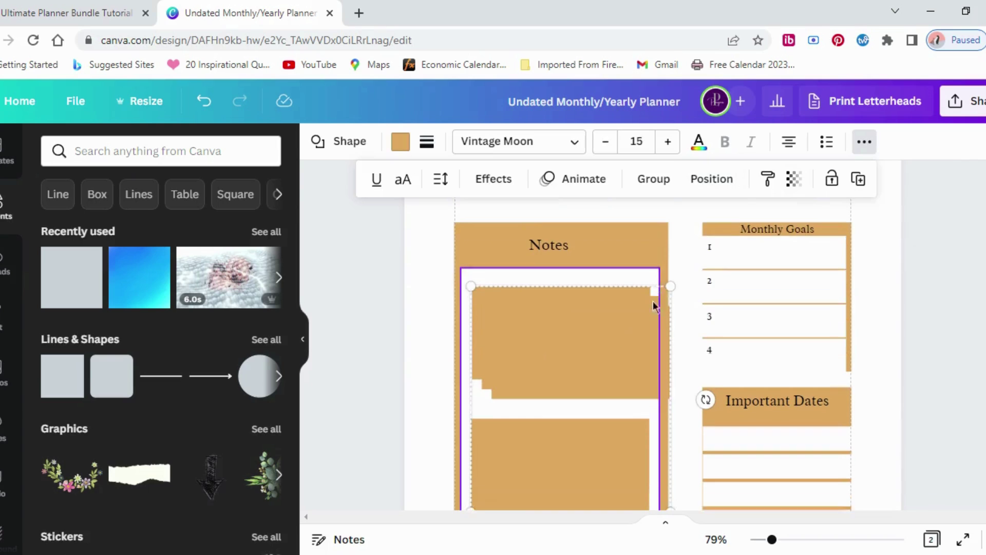
click(482, 388)
scroll(482, 387, down, 3)
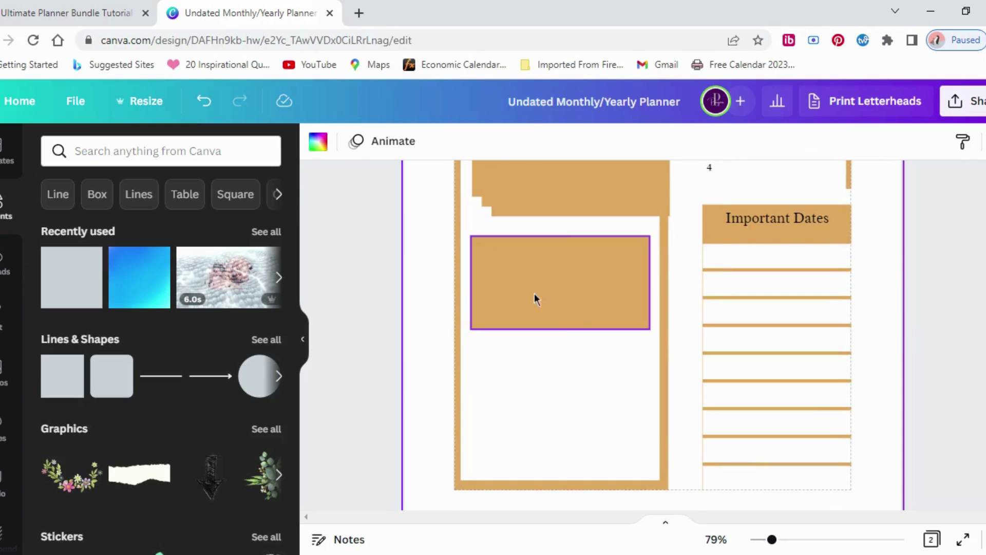
drag(535, 297, 528, 419)
Step: Select all four gold rectangles in the Notes area and try to space them evenly with Tidy up
scroll(529, 397, up, 2)
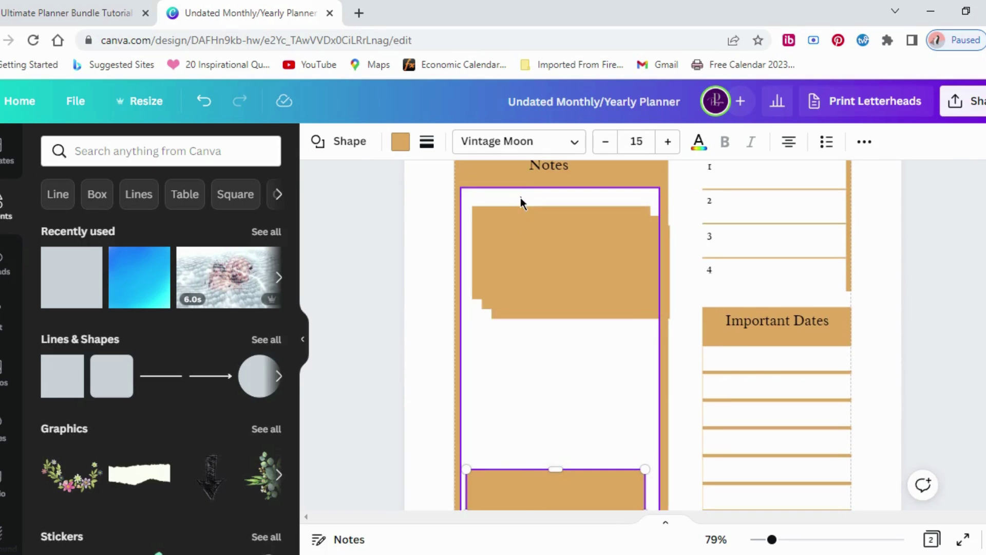
drag(520, 197, 522, 505)
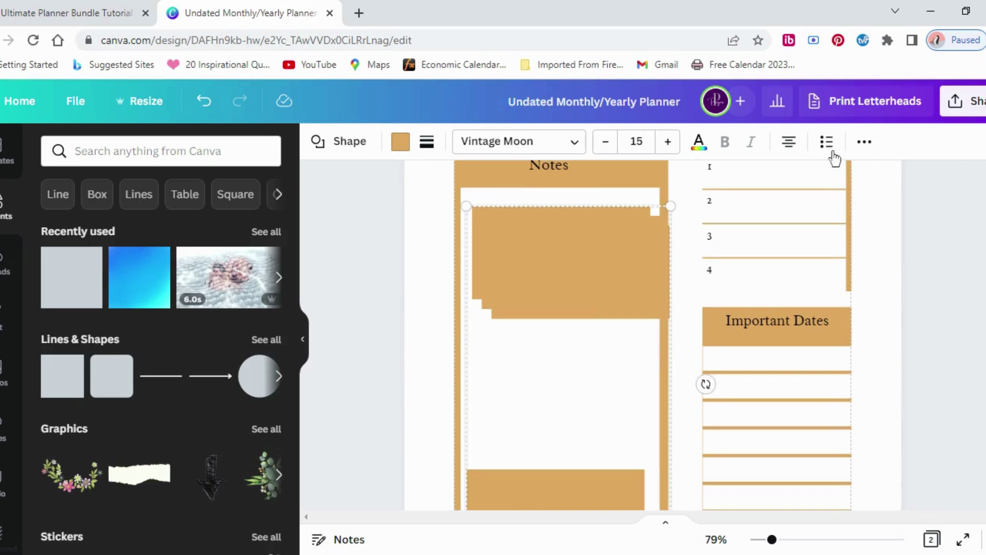
click(864, 143)
click(715, 179)
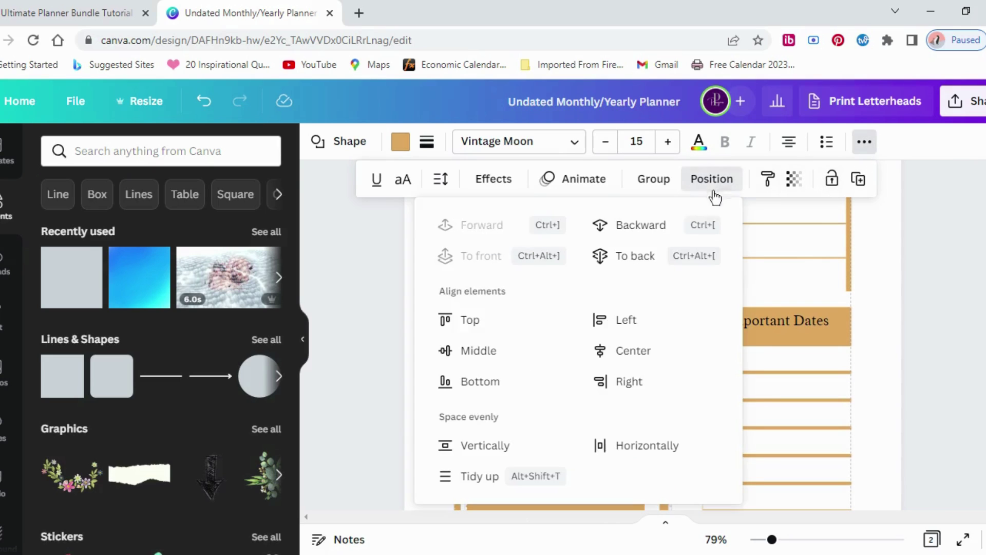
click(479, 475)
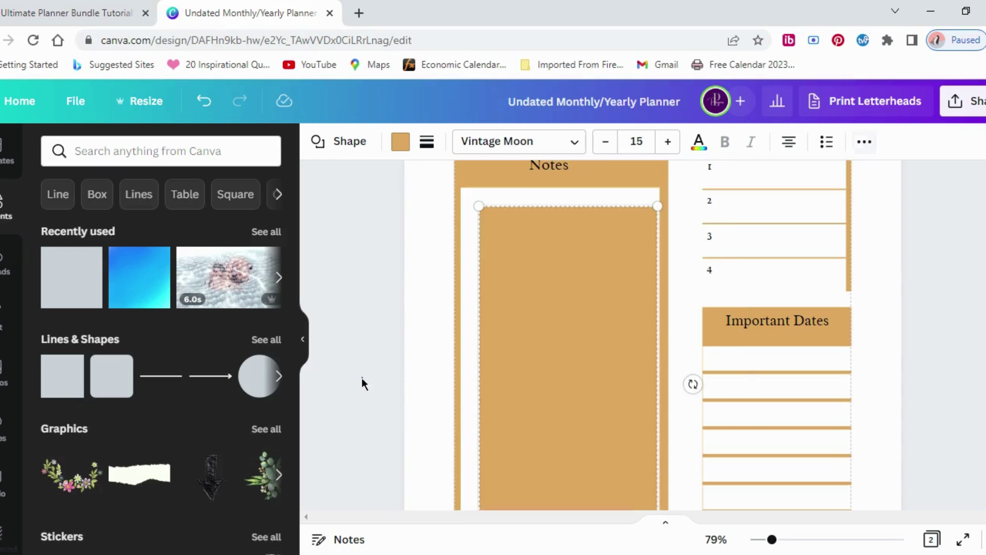
Step: Undo the tidy-up of the four gold rectangles
click(77, 102)
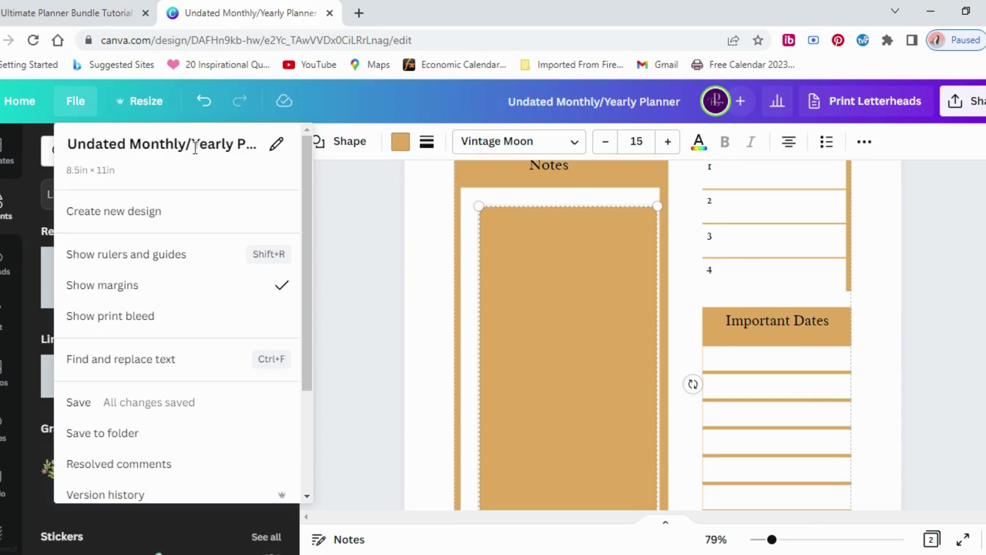
click(204, 101)
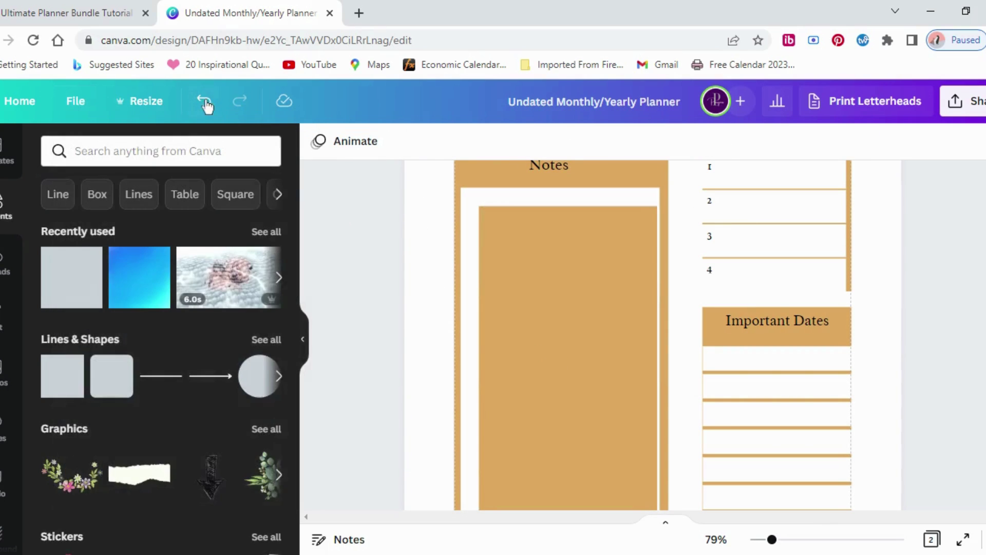
click(204, 101)
Step: Delete the frontmost gold rectangle from the overlapping stack in the Notes area
scroll(572, 355, down, 2)
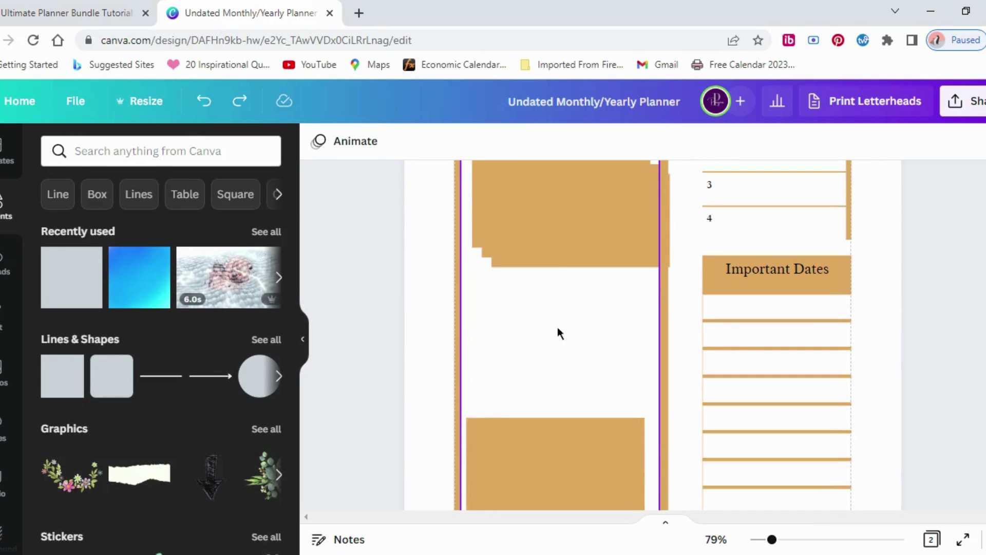
click(554, 239)
key(Delete)
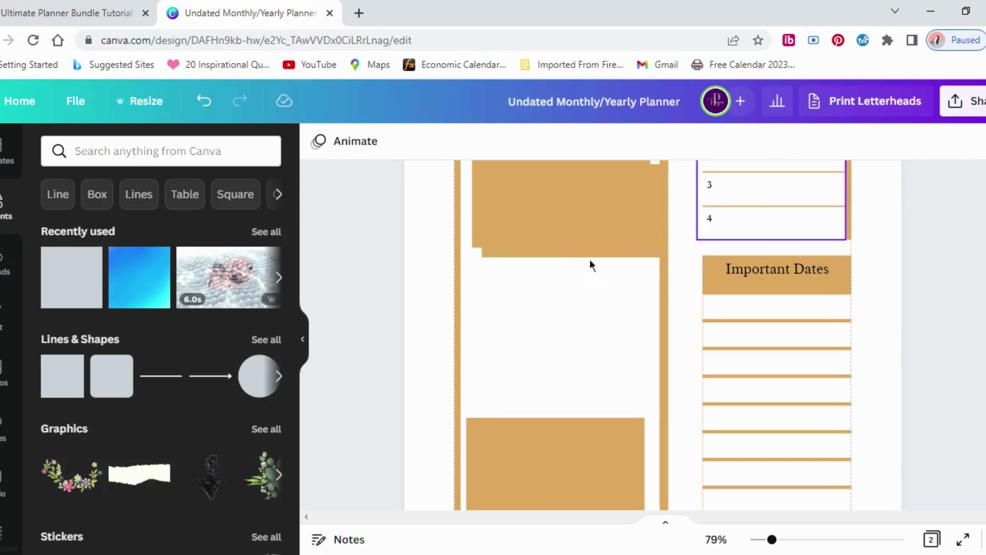
Step: Select the three remaining gold rectangles and align and space them evenly down the Notes area with Tidy up
scroll(502, 326, up, 2)
drag(445, 241, 501, 411)
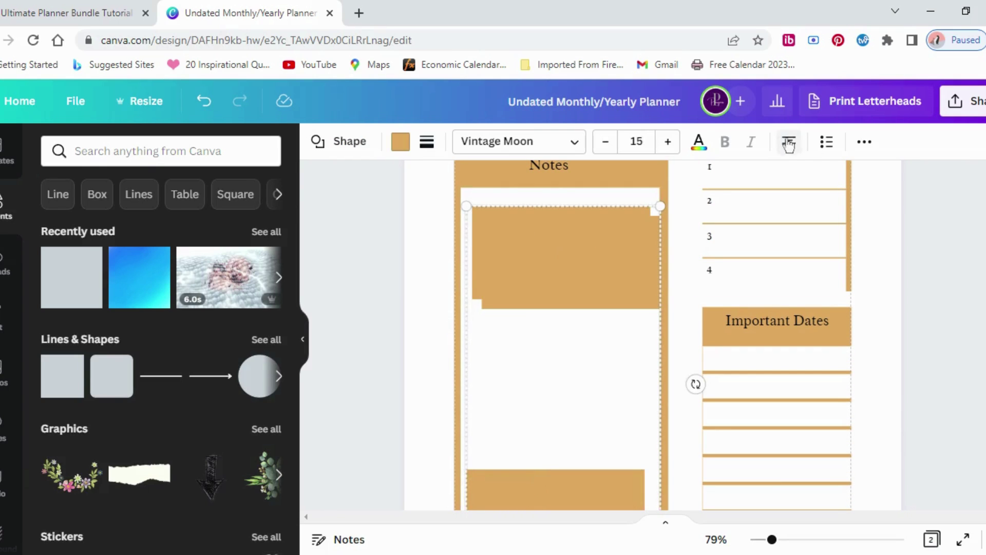
click(865, 146)
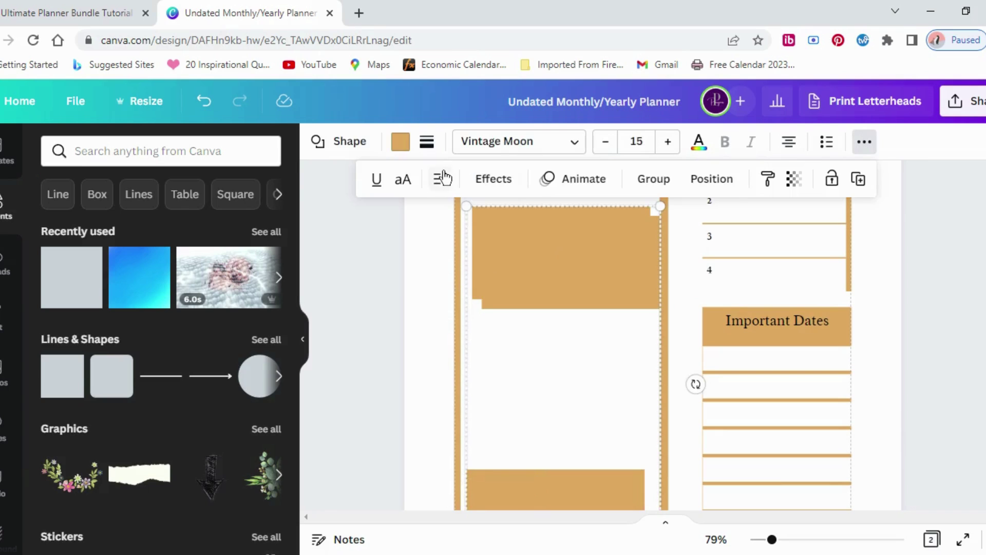
click(701, 180)
click(469, 476)
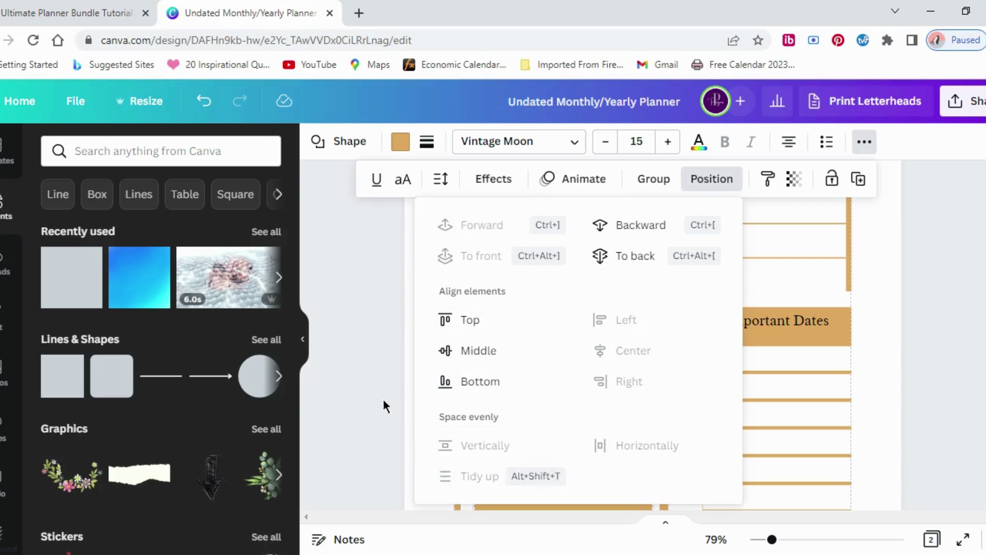
click(411, 352)
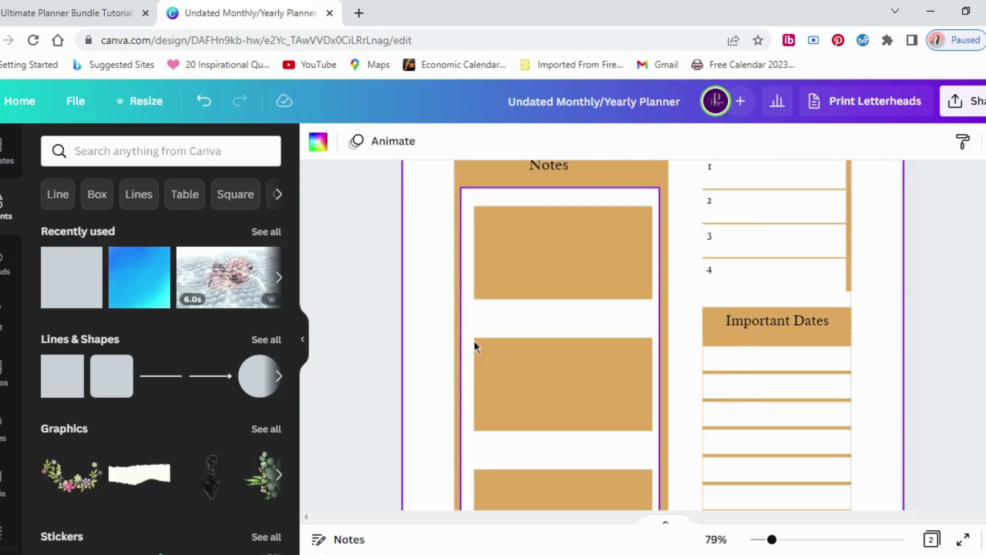
Step: Review the page 2 layout, from the Month box through the Notes, Monthly Goals and Important Dates sections
scroll(475, 342, down, 3)
scroll(544, 355, up, 4)
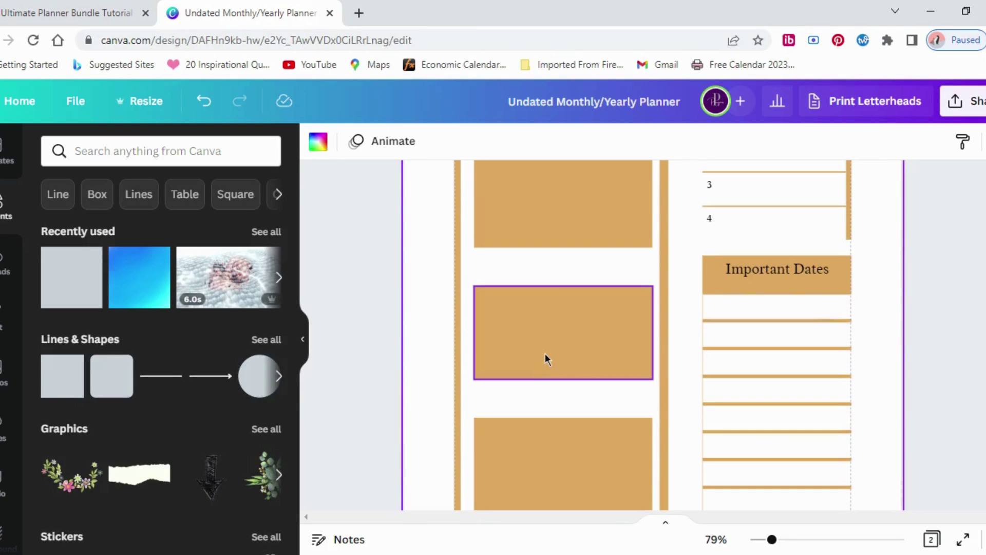
scroll(902, 301, down, 5)
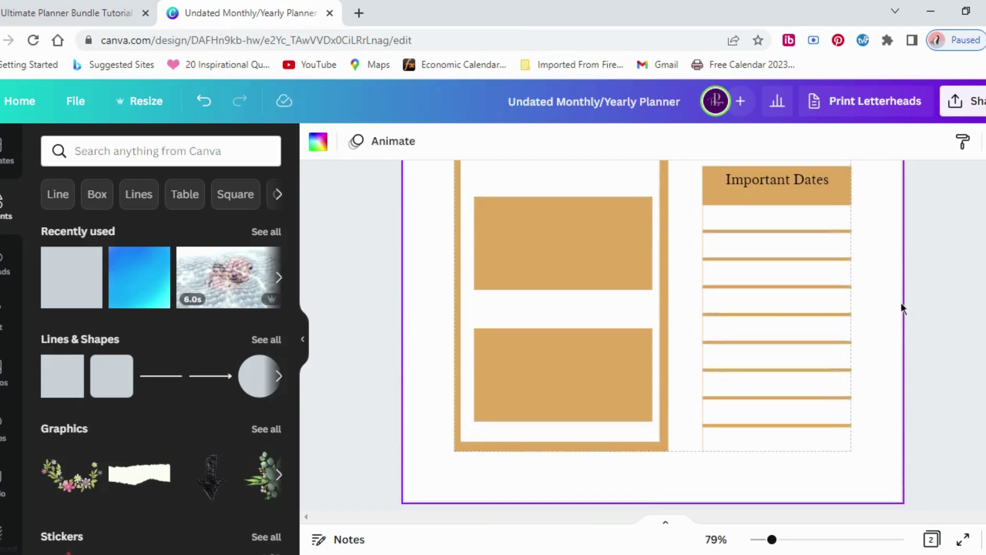
scroll(876, 353, up, 3)
scroll(877, 353, up, 6)
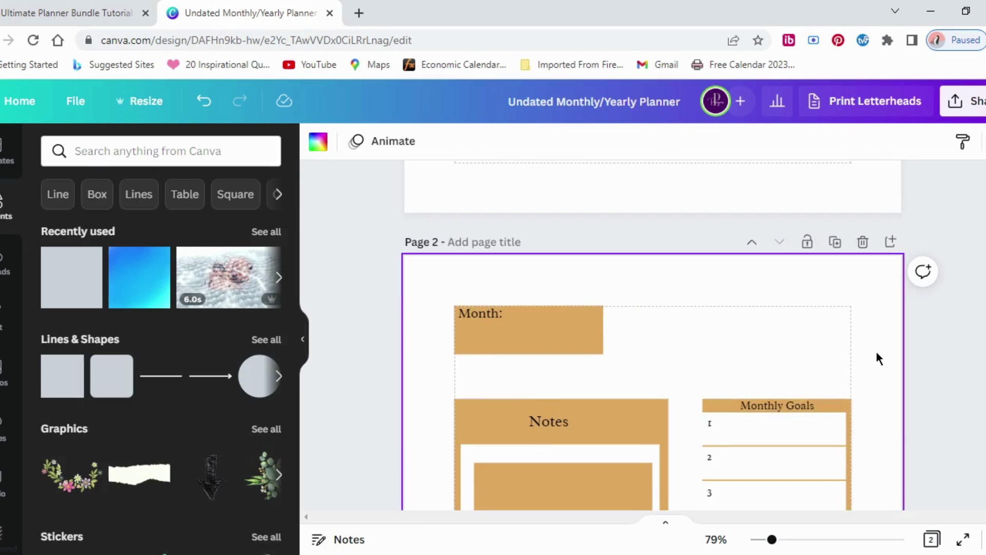
scroll(877, 353, up, 3)
scroll(876, 354, down, 3)
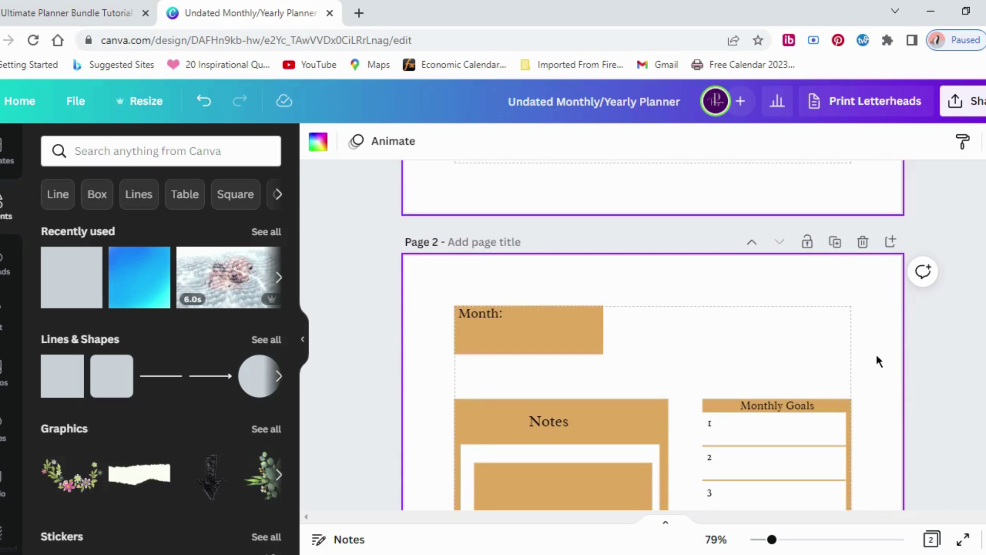
scroll(876, 360, down, 2)
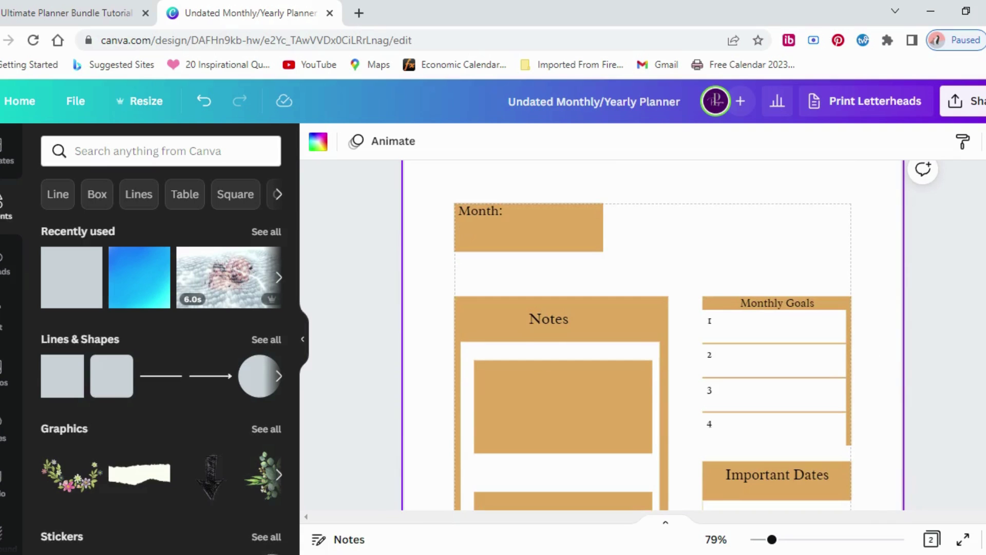
scroll(876, 354, down, 3)
scroll(876, 355, up, 6)
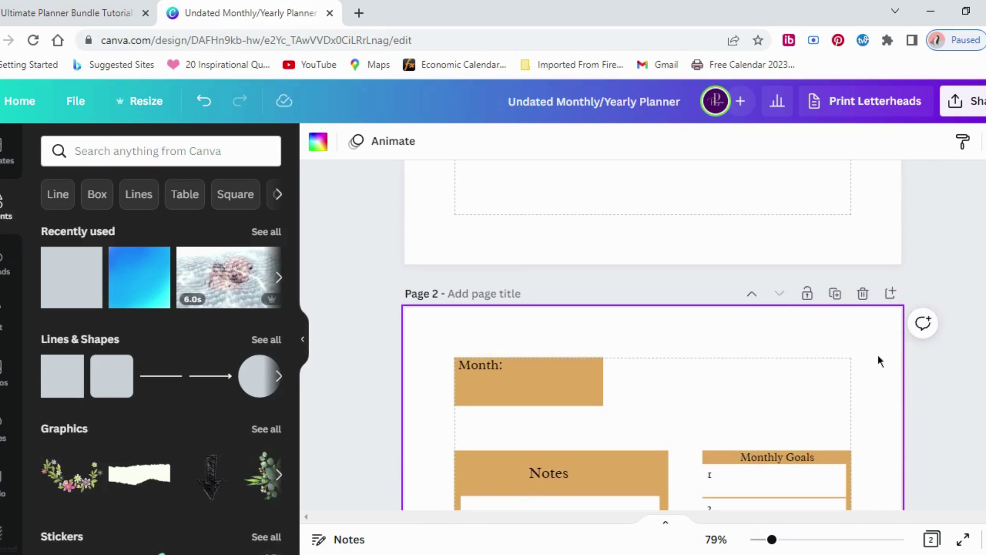
scroll(873, 385, down, 2)
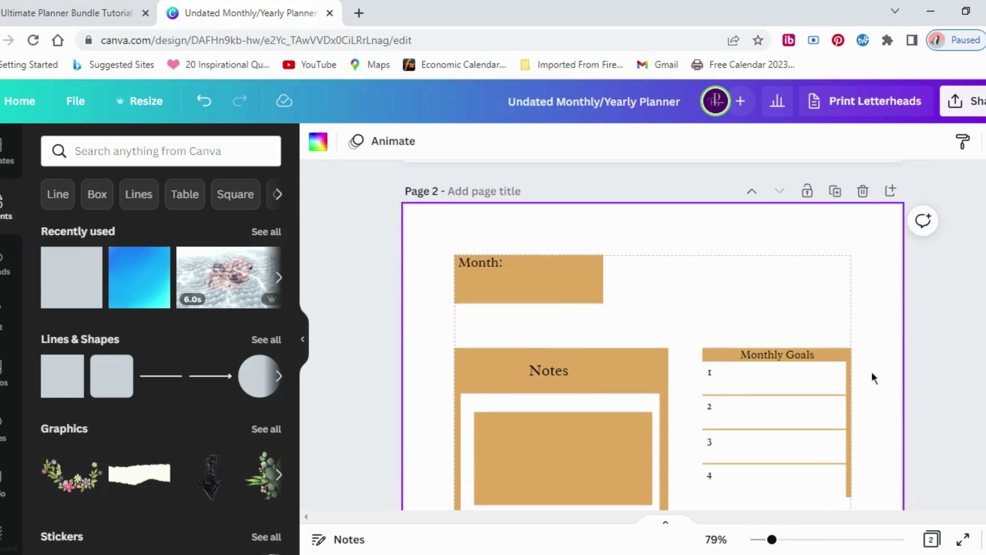
scroll(871, 370, down, 1)
scroll(871, 368, up, 3)
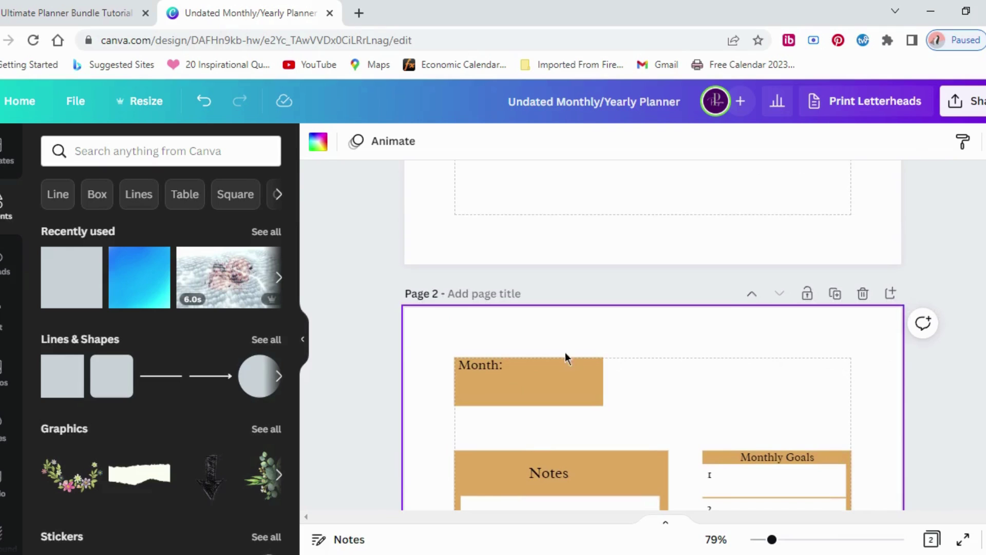
scroll(867, 347, down, 3)
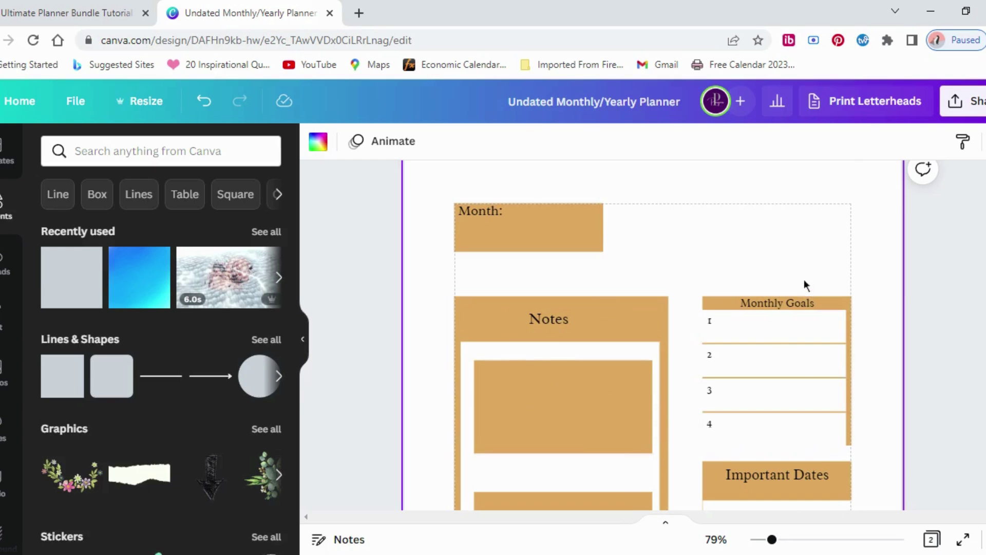
scroll(803, 365, down, 2)
scroll(845, 364, up, 2)
scroll(845, 364, up, 2)
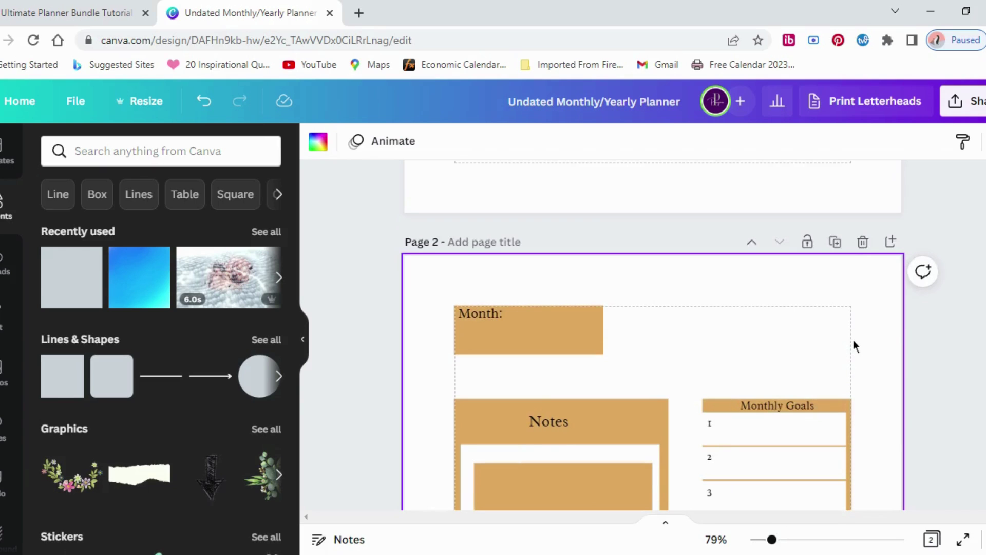
scroll(853, 340, down, 1)
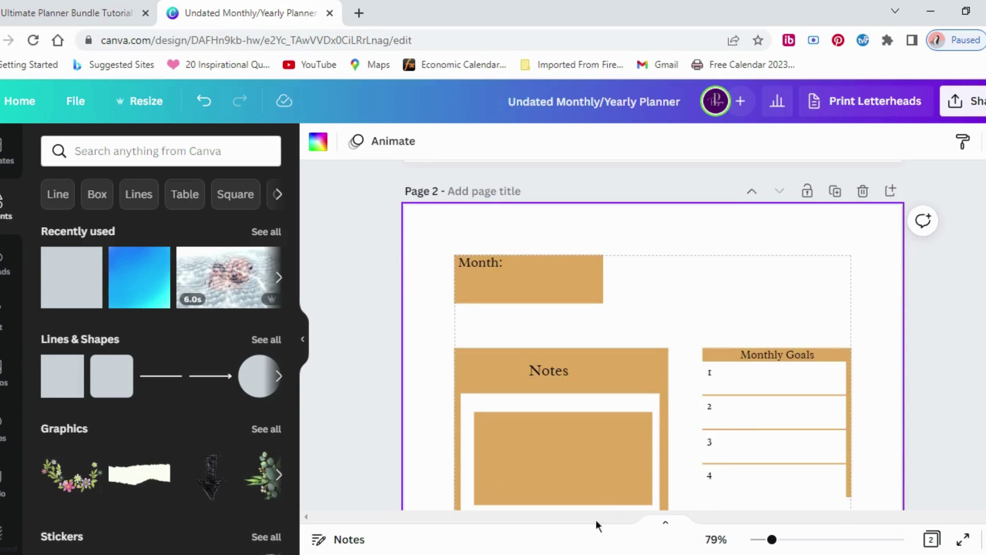
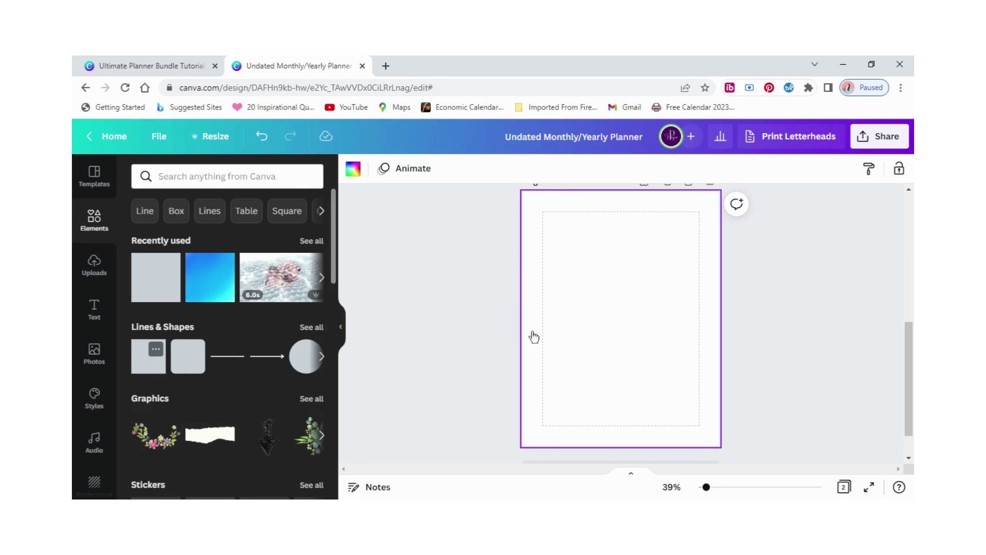
key(ctrl+v)
drag(629, 339, 561, 289)
click(588, 308)
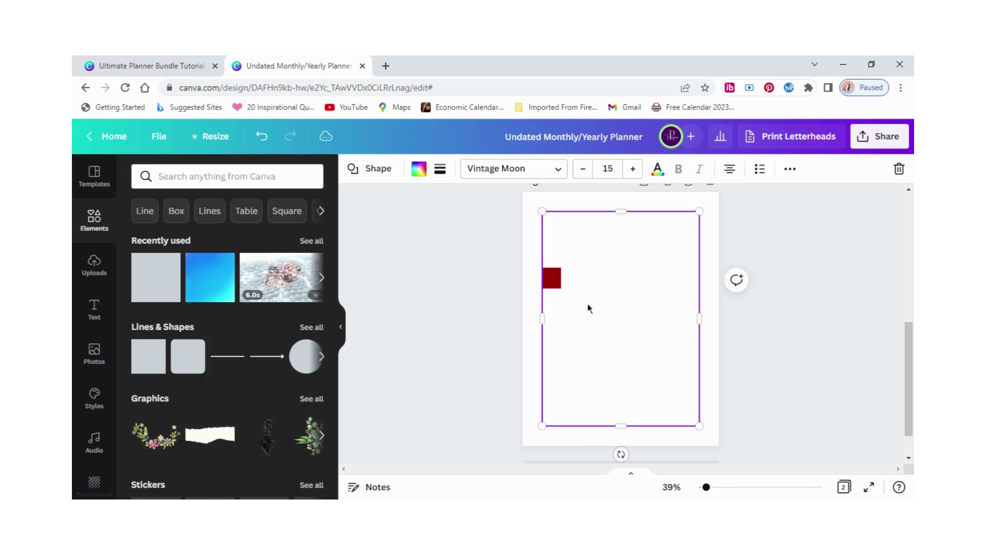
mouse_move(583, 339)
mouse_down()
mouse_move(632, 315)
mouse_move(560, 317)
mouse_move(584, 335)
mouse_up()
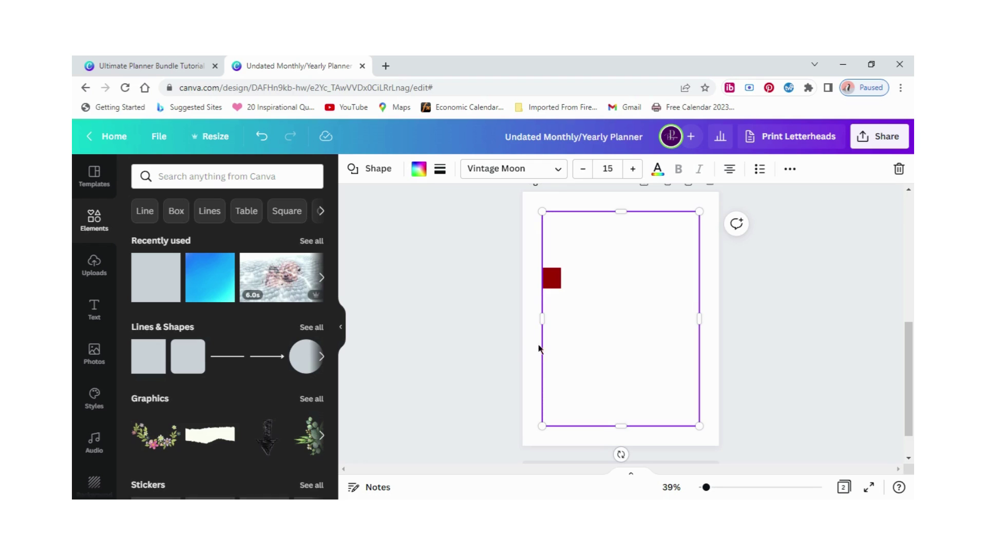
click(554, 282)
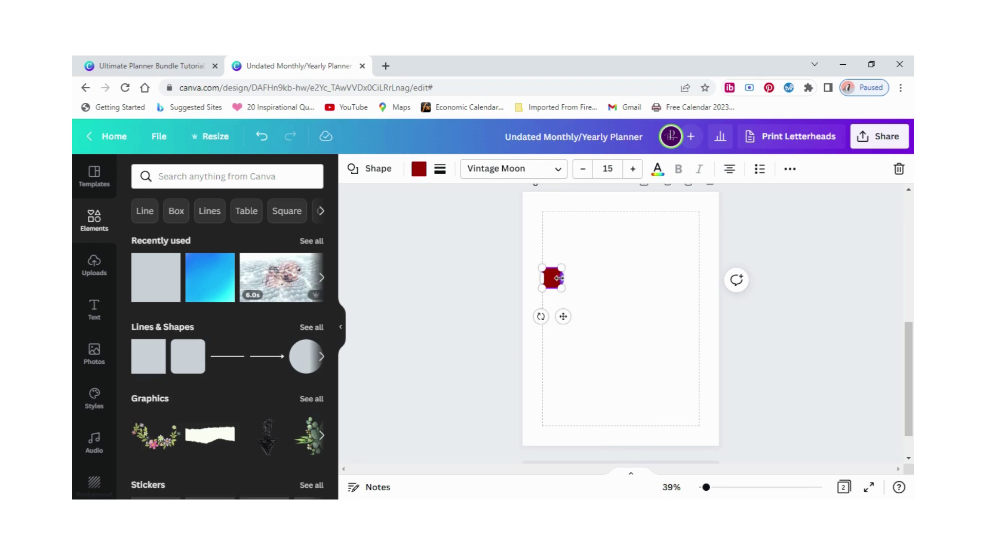
drag(561, 278, 679, 278)
drag(617, 290, 560, 293)
click(899, 168)
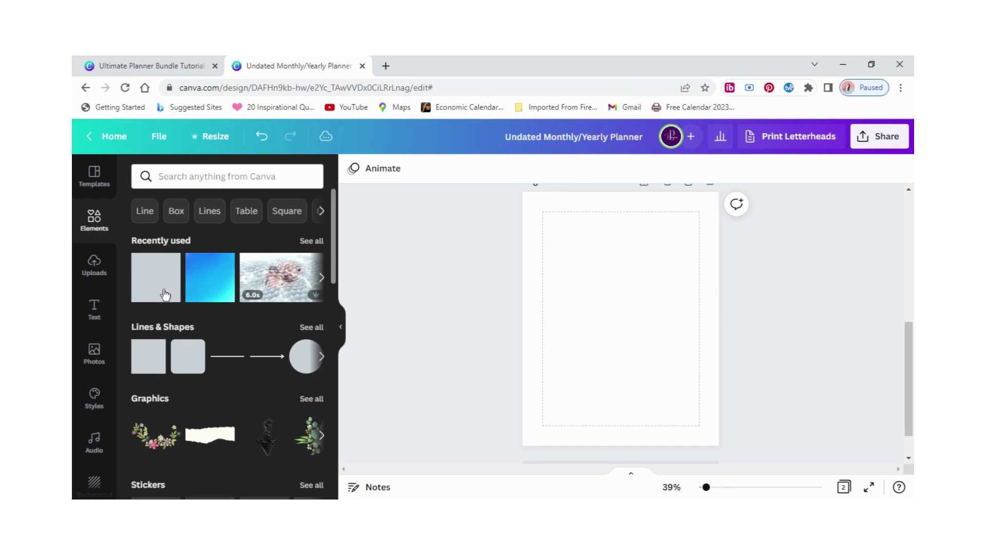
Step: Add a square and reshape it into a small rectangle in the upper-right corner of the blank page's margin area
click(155, 349)
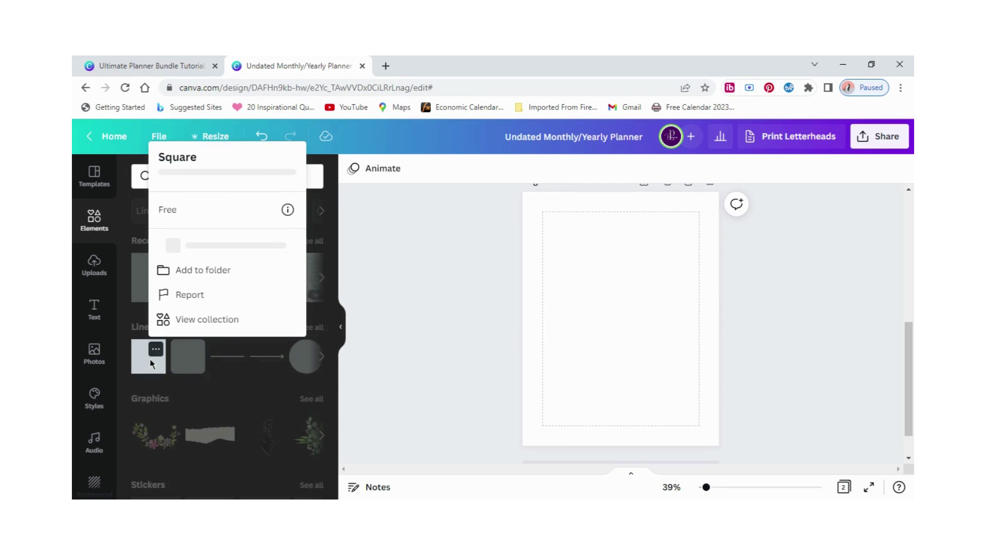
click(151, 364)
click(615, 352)
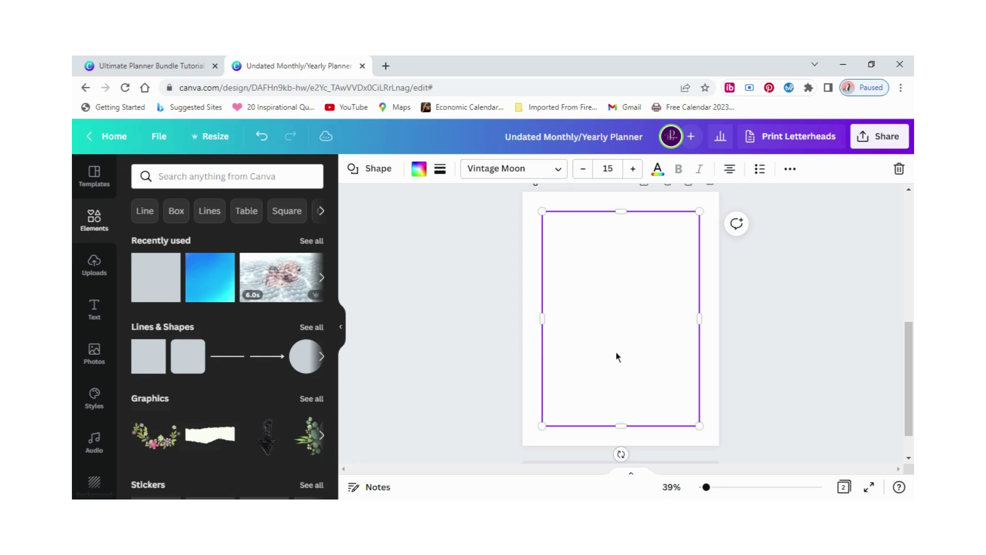
click(181, 360)
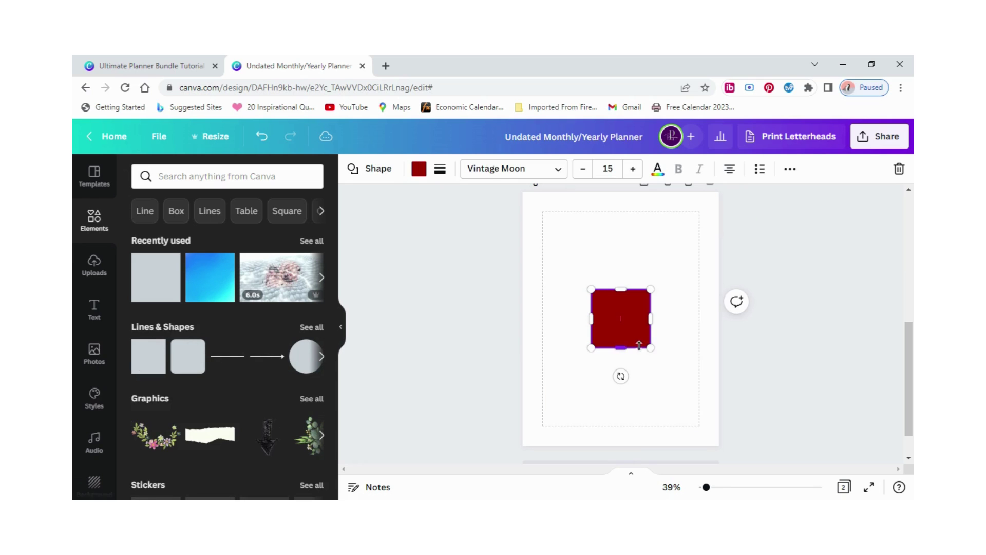
drag(649, 347, 560, 265)
click(652, 329)
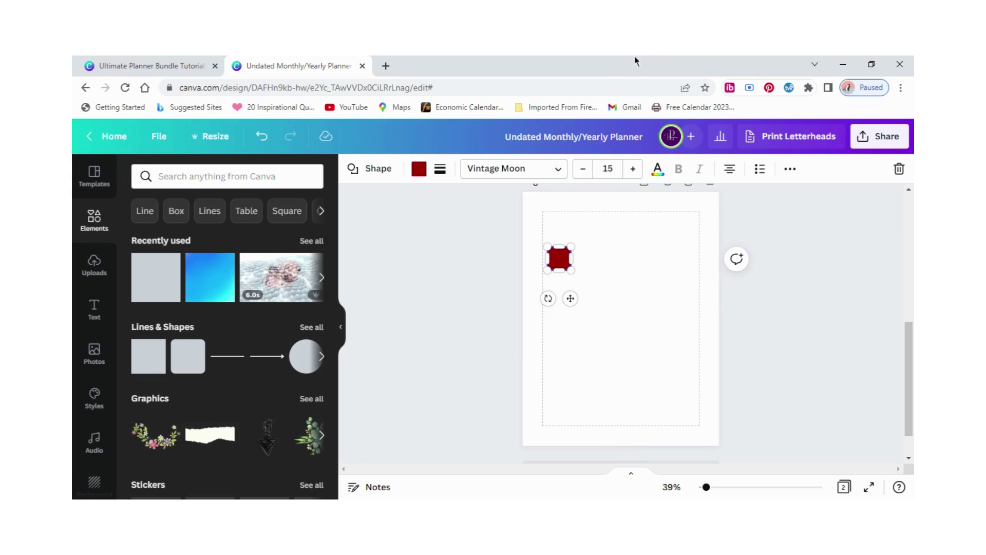
click(616, 337)
click(559, 259)
drag(560, 259, 700, 226)
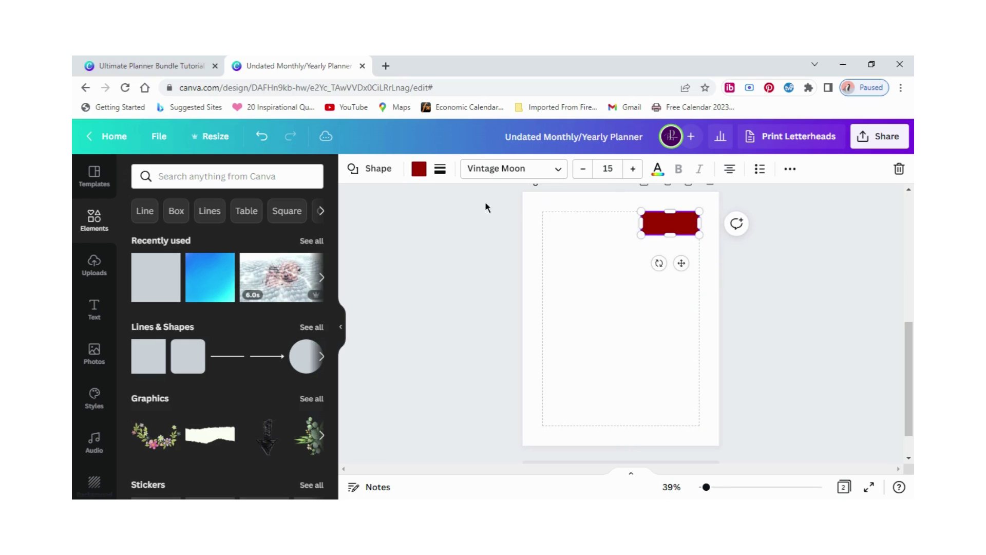
Step: Fill the upper-right rectangle with the gold document color
click(419, 170)
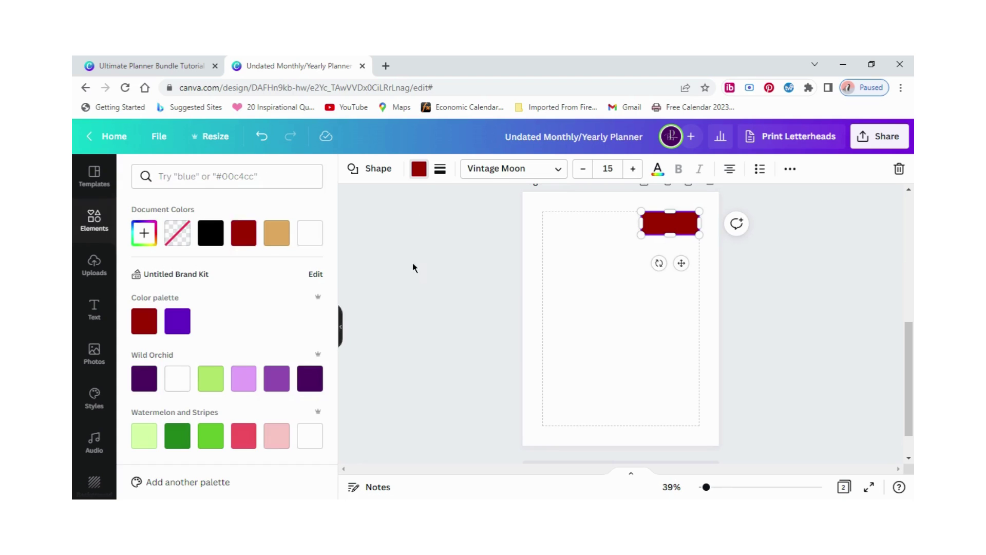
click(275, 236)
click(550, 297)
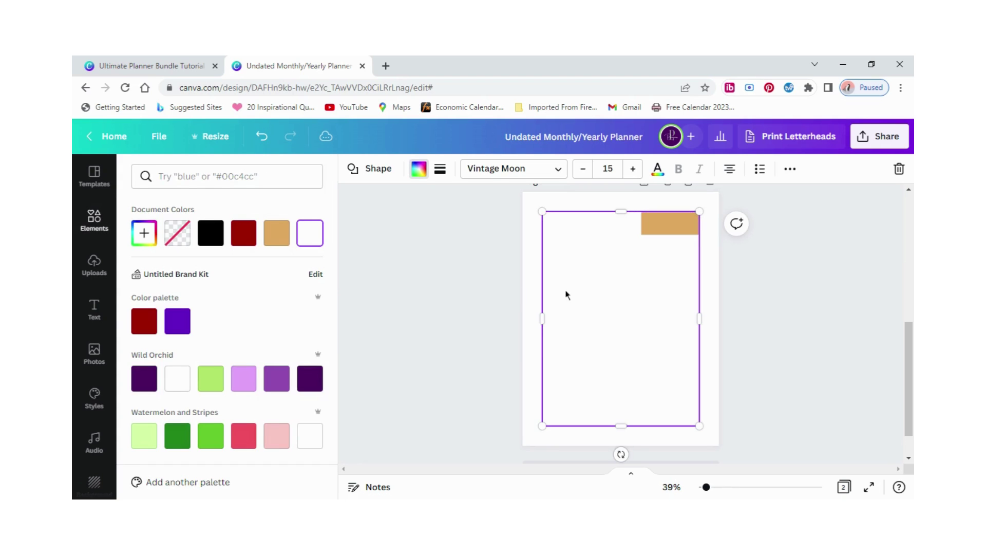
Step: Add a subheading text box and lock the large white rectangle that fills the page margins
click(96, 306)
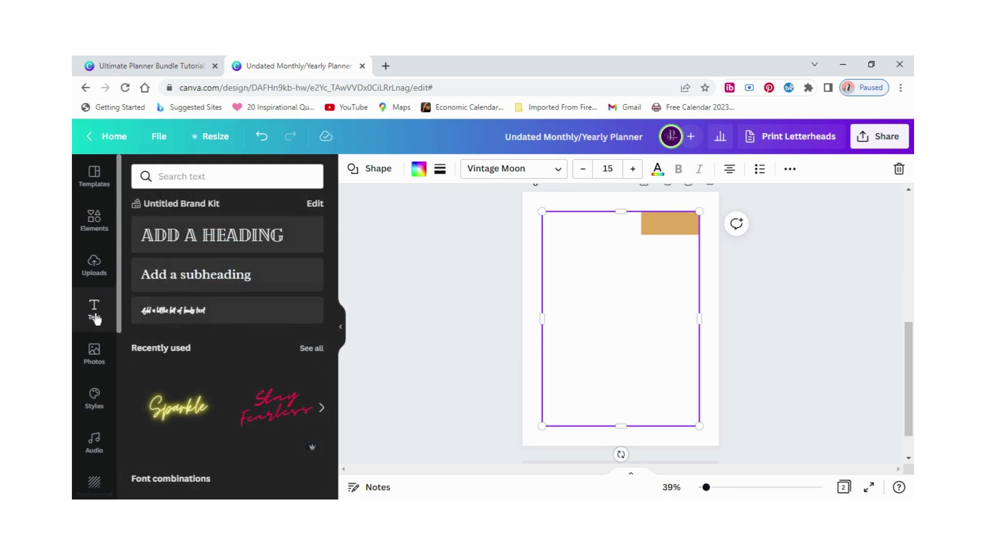
click(260, 290)
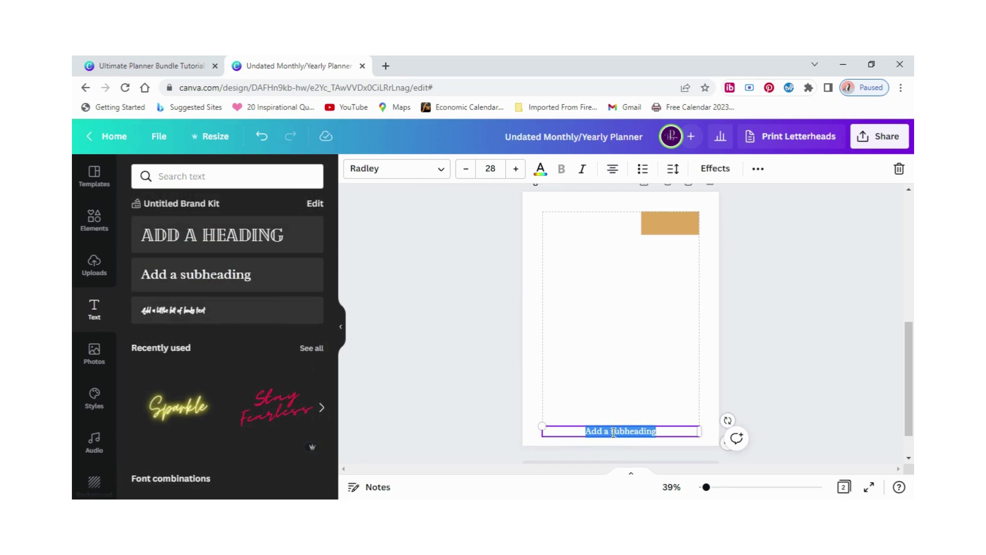
click(618, 390)
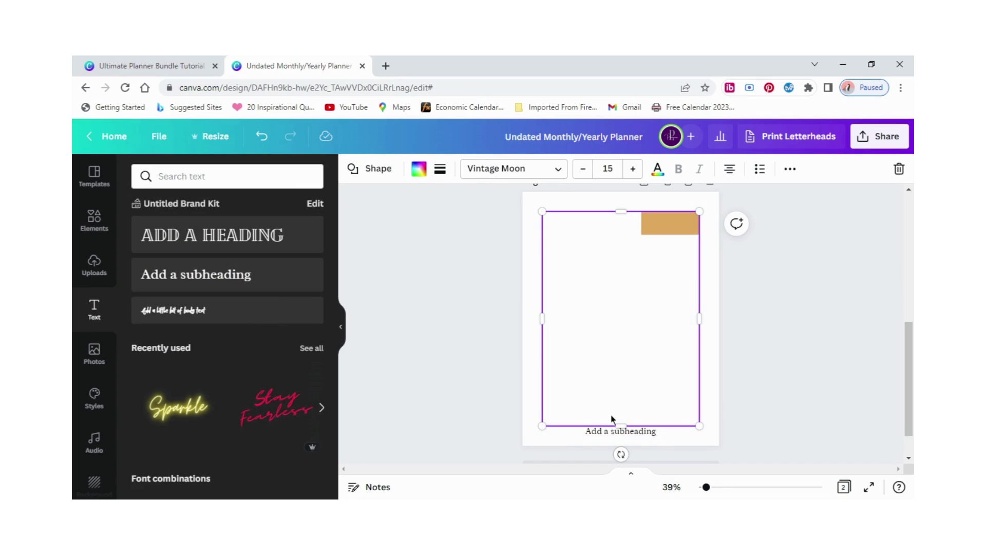
drag(621, 425, 621, 412)
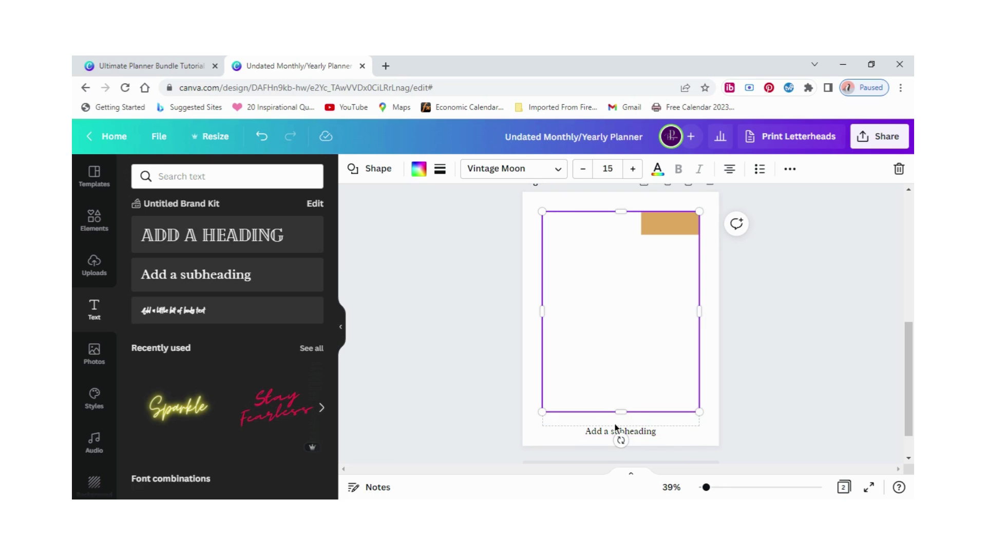
drag(620, 413, 621, 426)
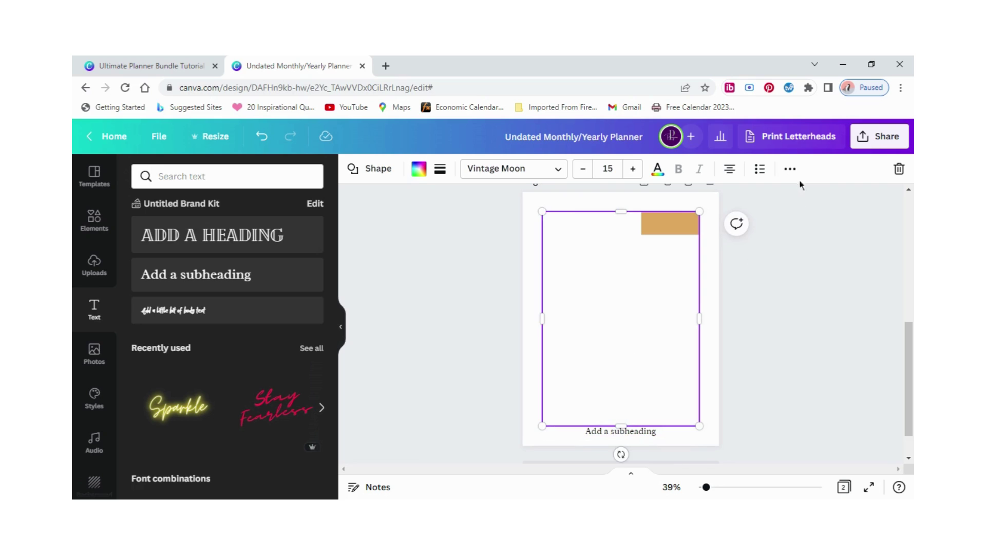
click(790, 168)
click(762, 199)
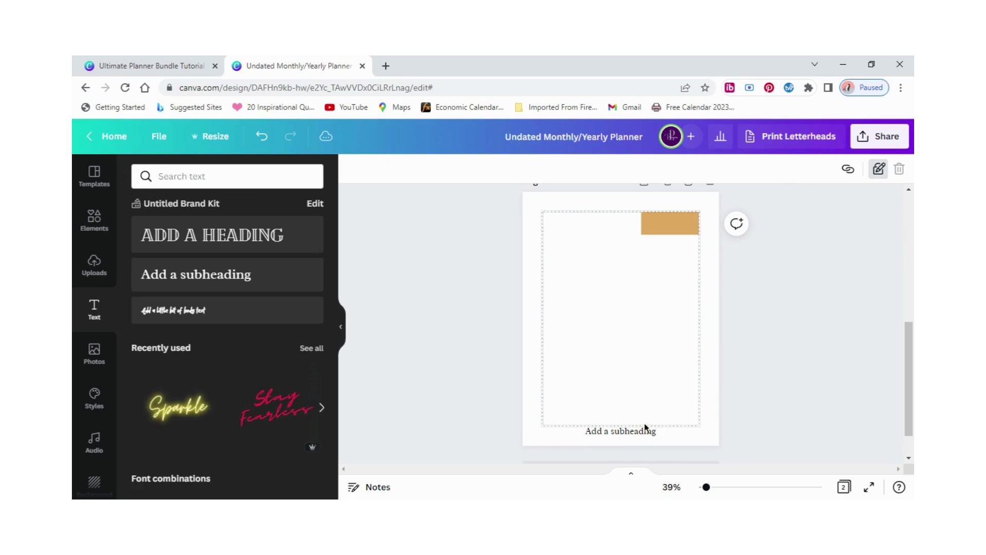
Step: Move the subheading up to the middle of the page and narrow its text box
drag(643, 432, 659, 323)
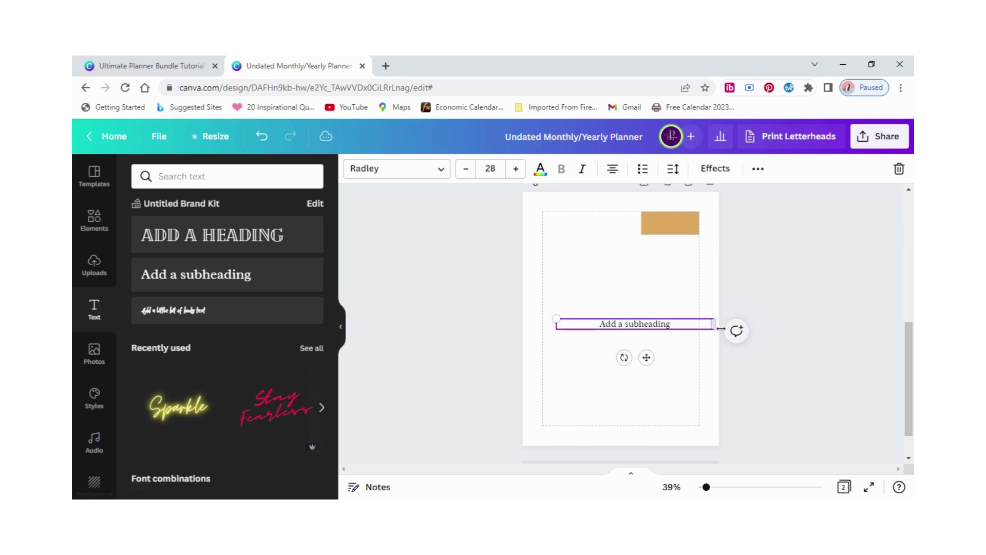
drag(720, 328, 608, 322)
click(578, 331)
click(586, 303)
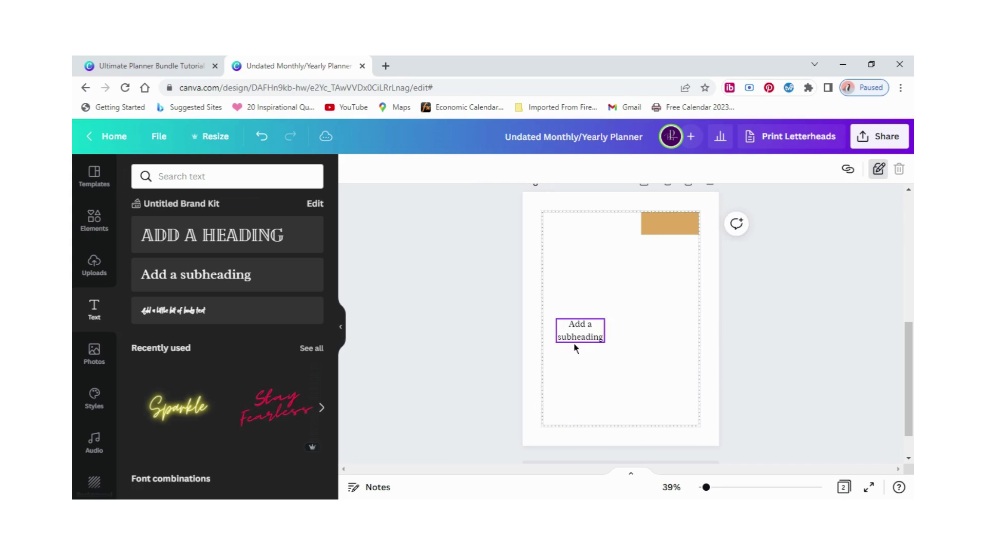
Step: Change the subheading text to "Month" and place it in the upper-left part of the gold rectangle
click(573, 336)
click(575, 331)
text(Month)
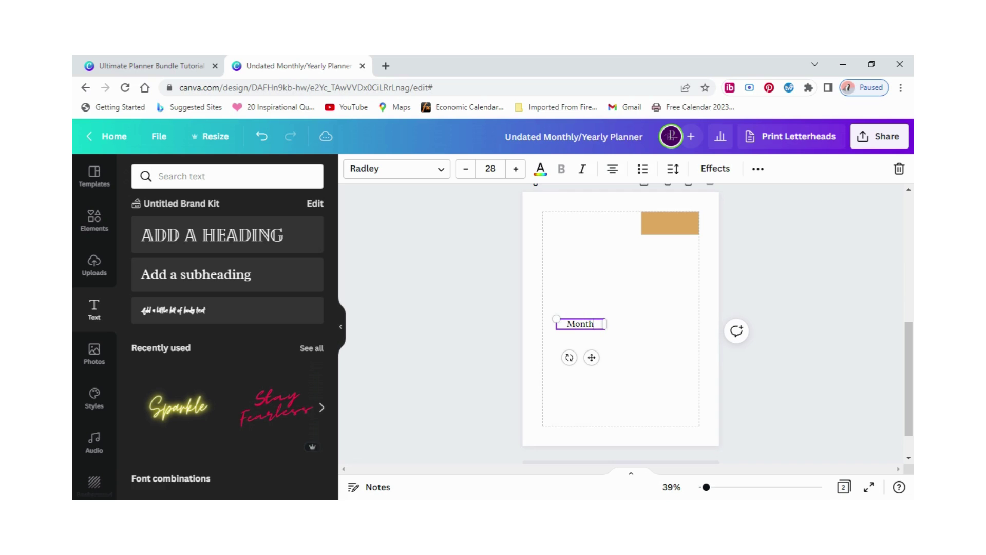
click(586, 277)
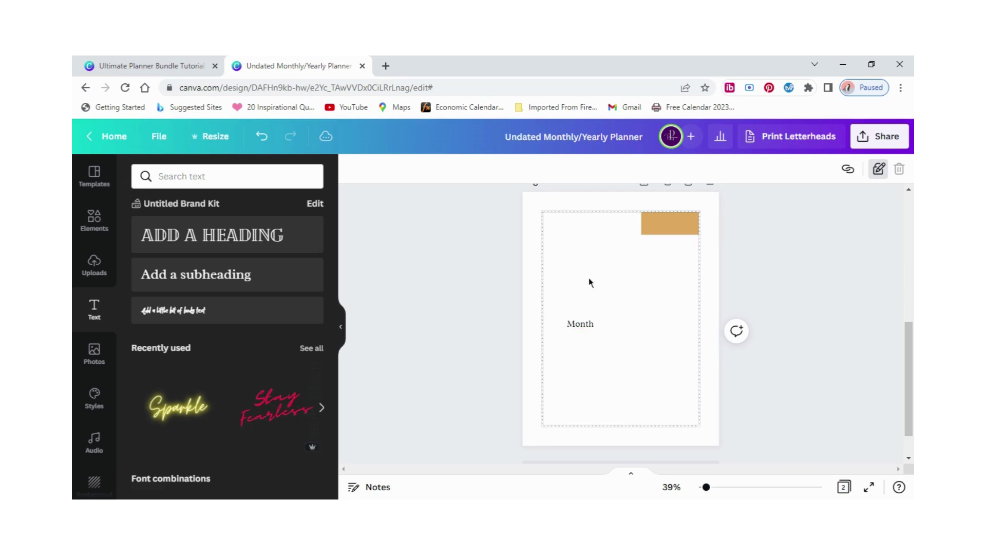
drag(582, 318, 675, 217)
click(607, 267)
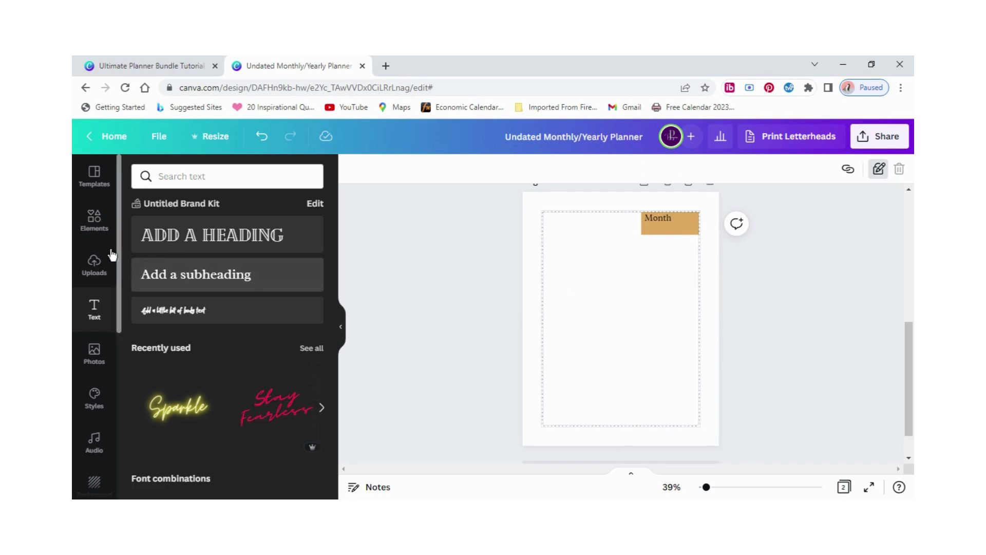
Step: Add a gold square, shrink it and place it near the left margin below the level of the Month box
click(91, 232)
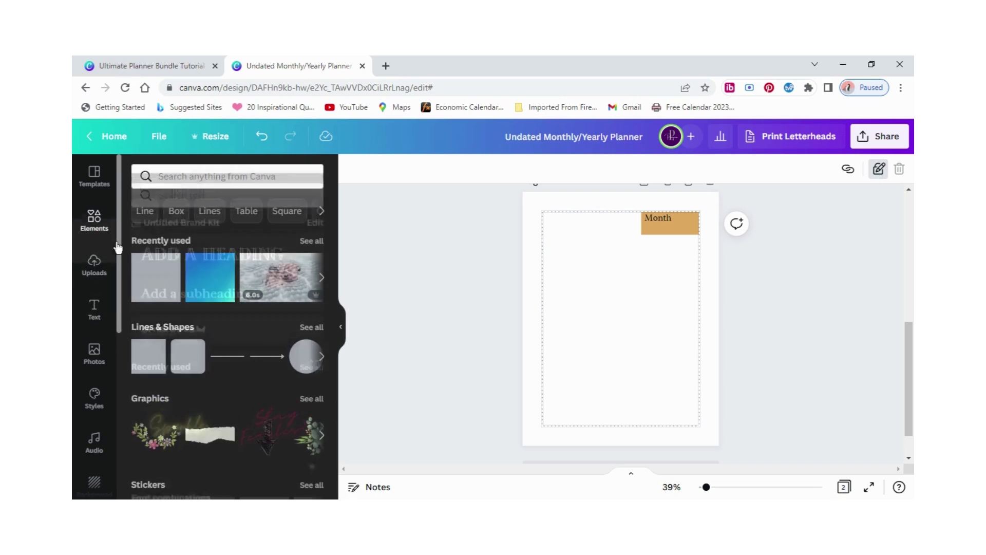
click(149, 366)
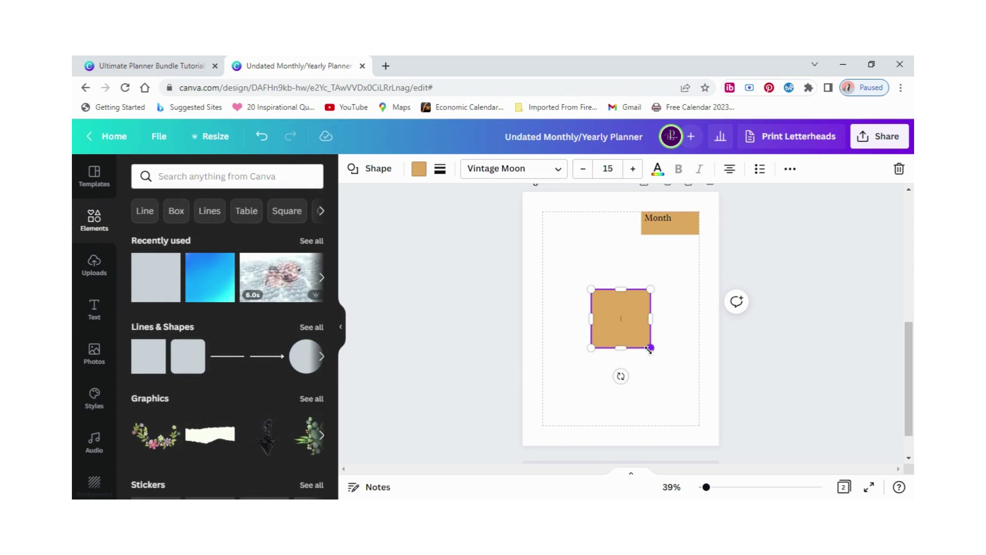
drag(650, 347, 563, 277)
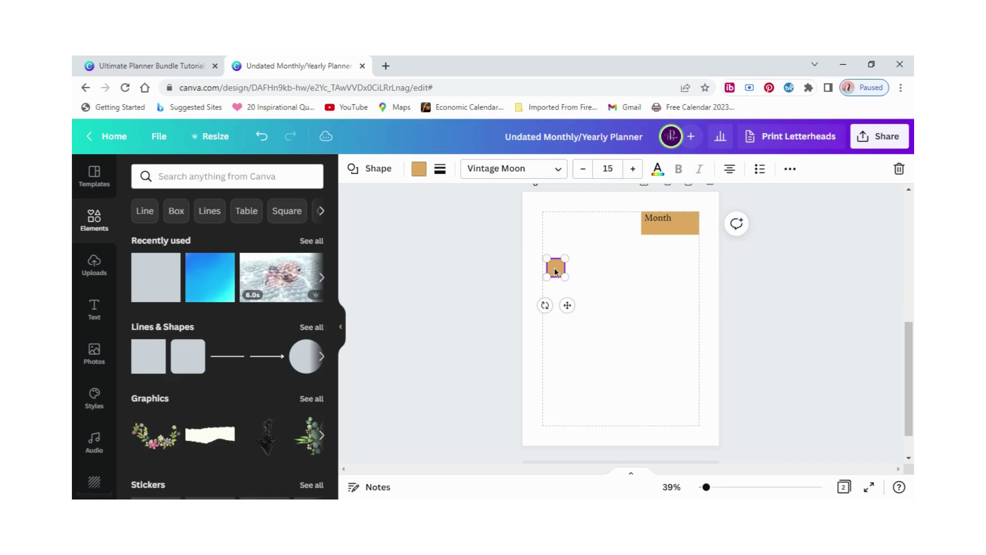
Step: Duplicate the small gold square several times and move the frontmost copy to the right margin, level with the first square
click(789, 172)
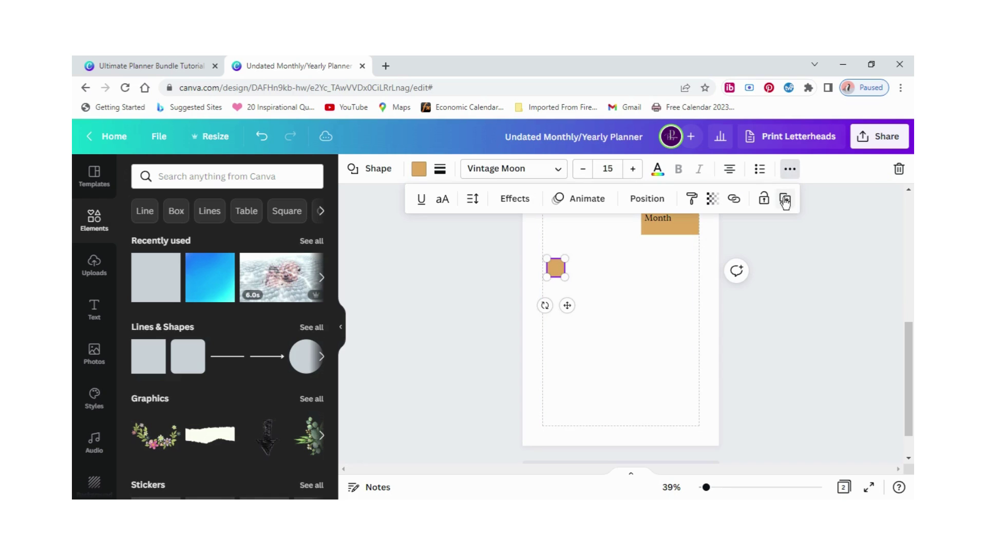
click(785, 200)
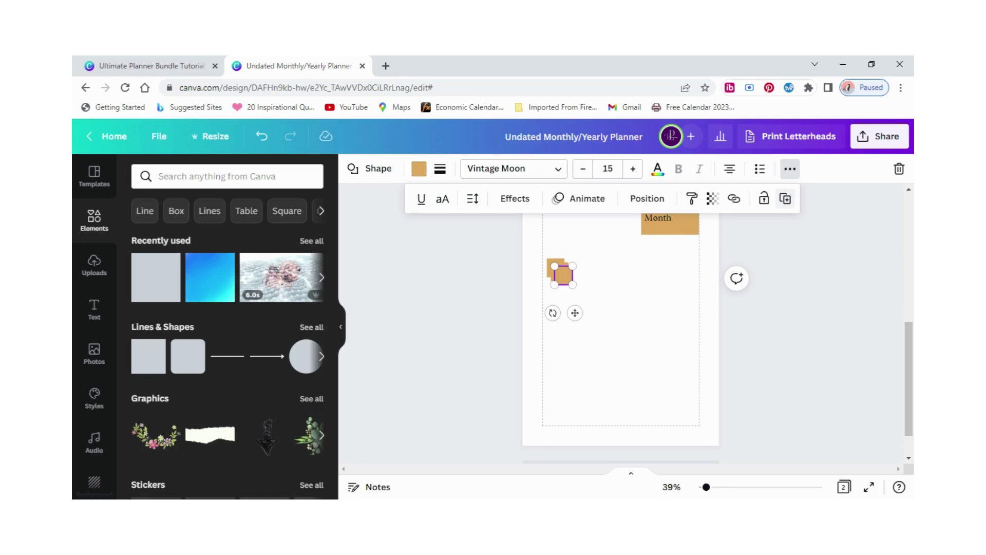
click(785, 200)
click(785, 200)
click(785, 200)
click(785, 200)
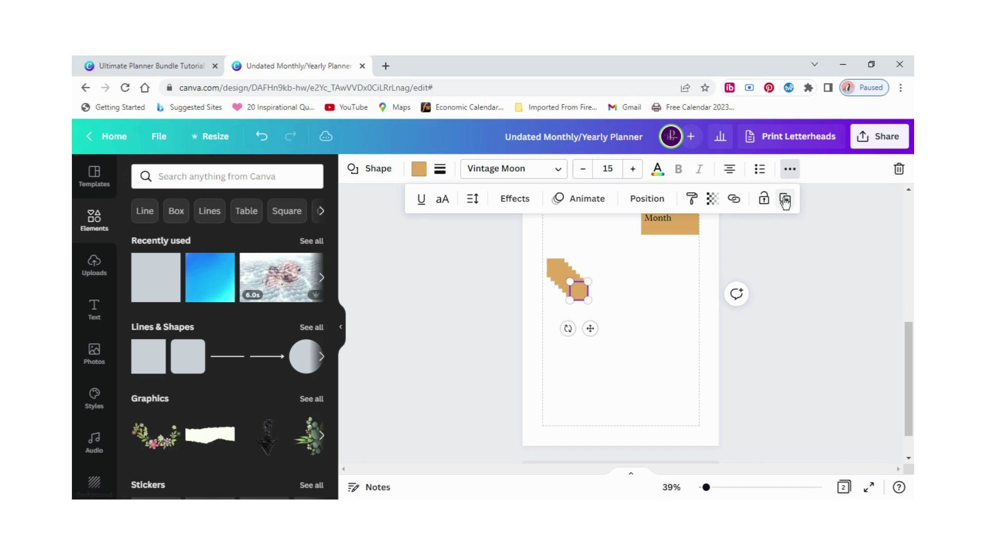
drag(585, 293, 694, 268)
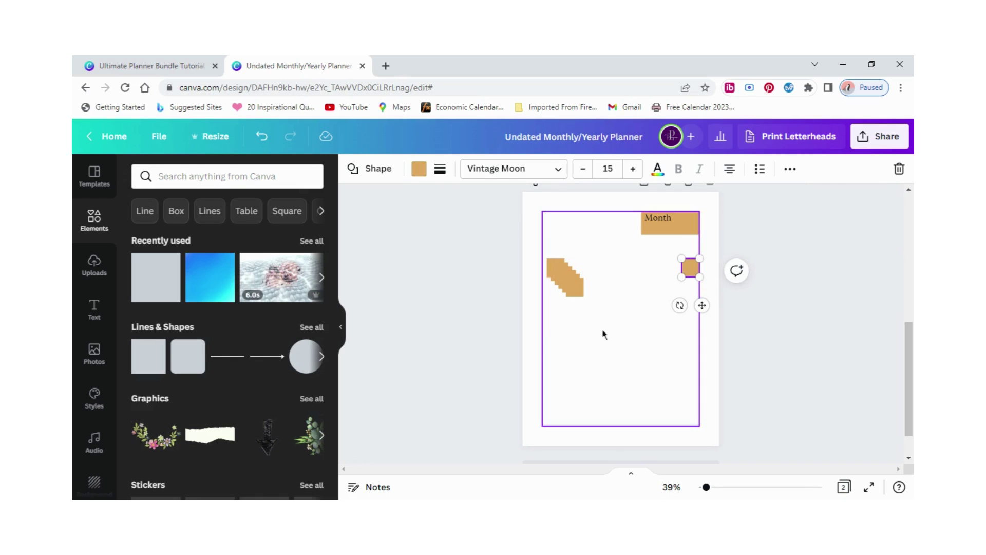
Step: Tidy up all the small gold squares into one evenly spaced row across the page and group them
click(591, 314)
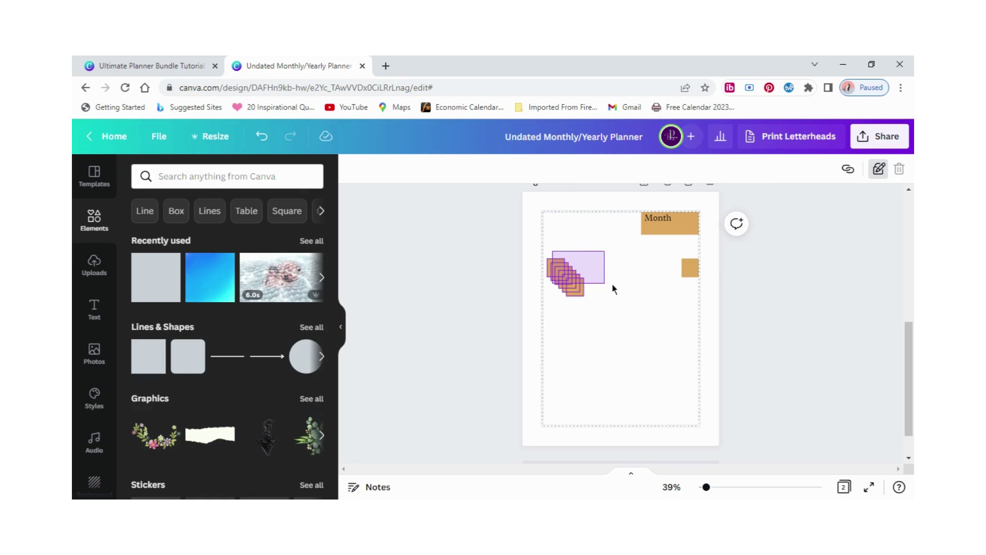
drag(612, 285, 694, 289)
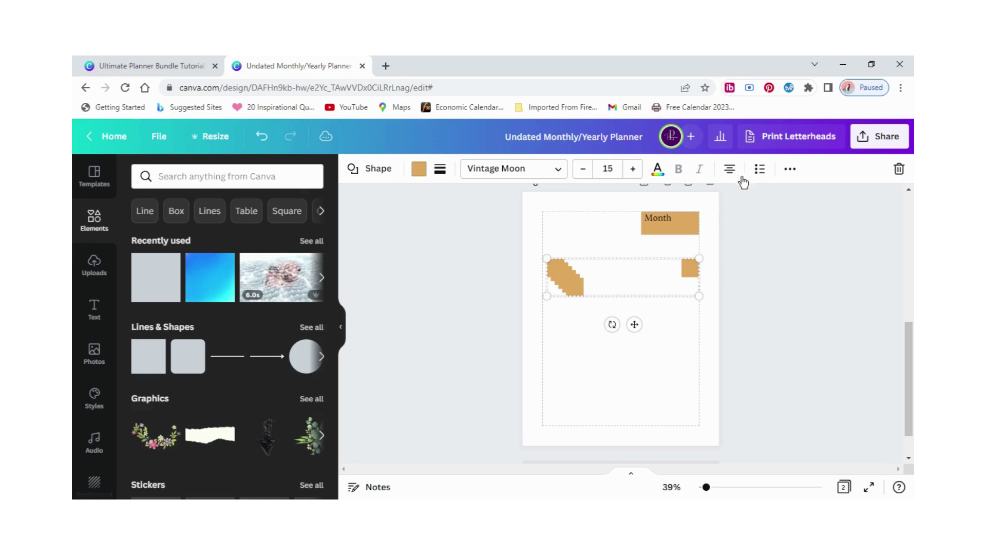
click(790, 169)
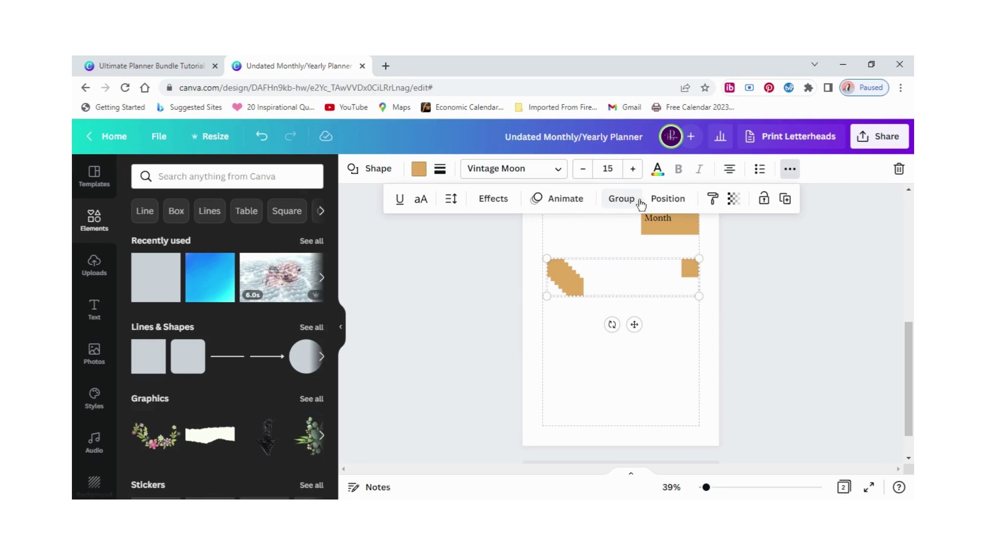
click(666, 199)
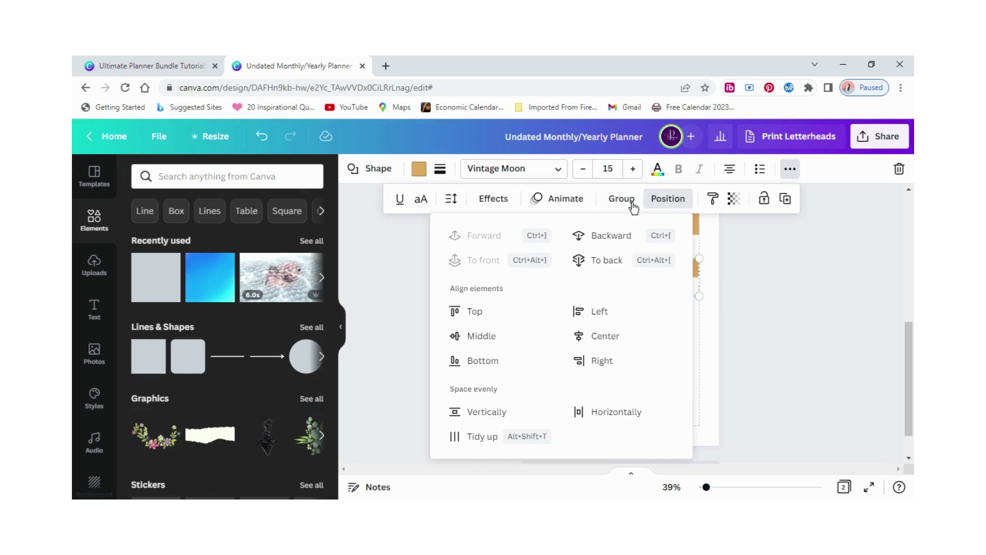
click(473, 436)
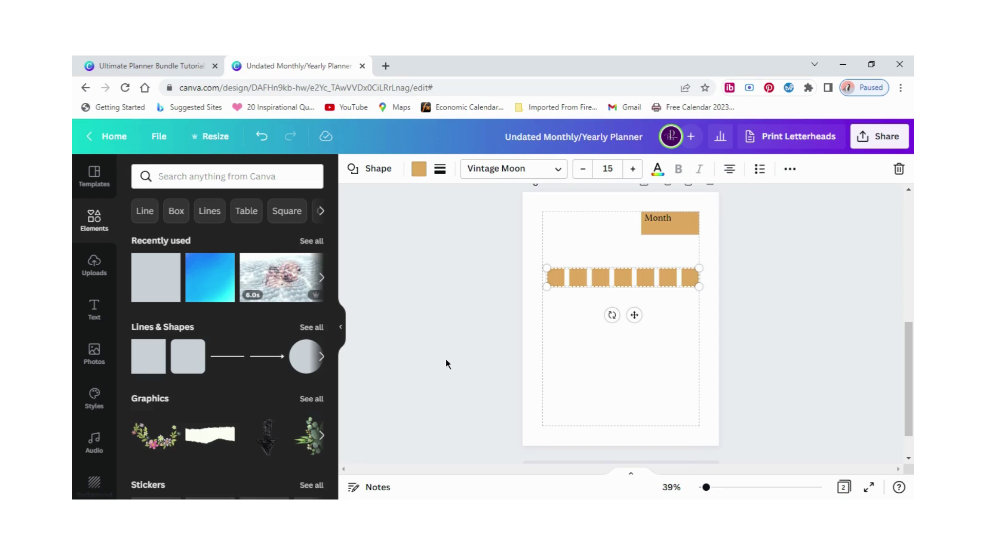
click(787, 172)
click(618, 199)
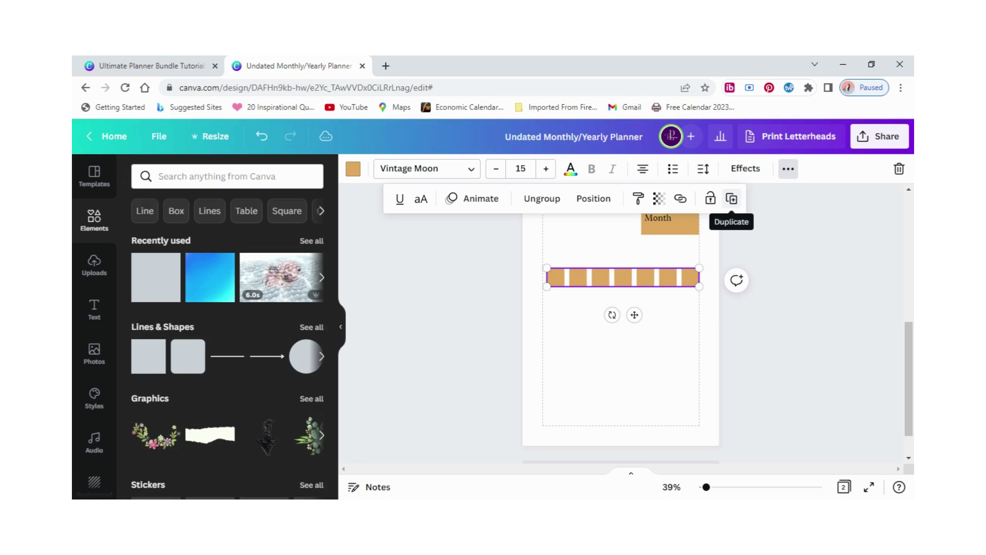
Step: Duplicate the grouped row of gold squares four times and move the last copy down below the others
click(734, 200)
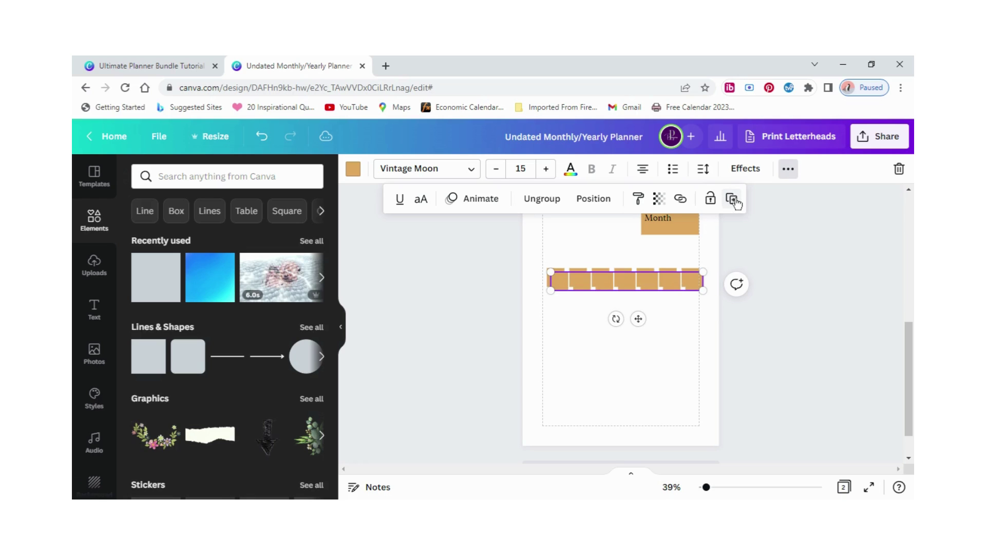
click(734, 200)
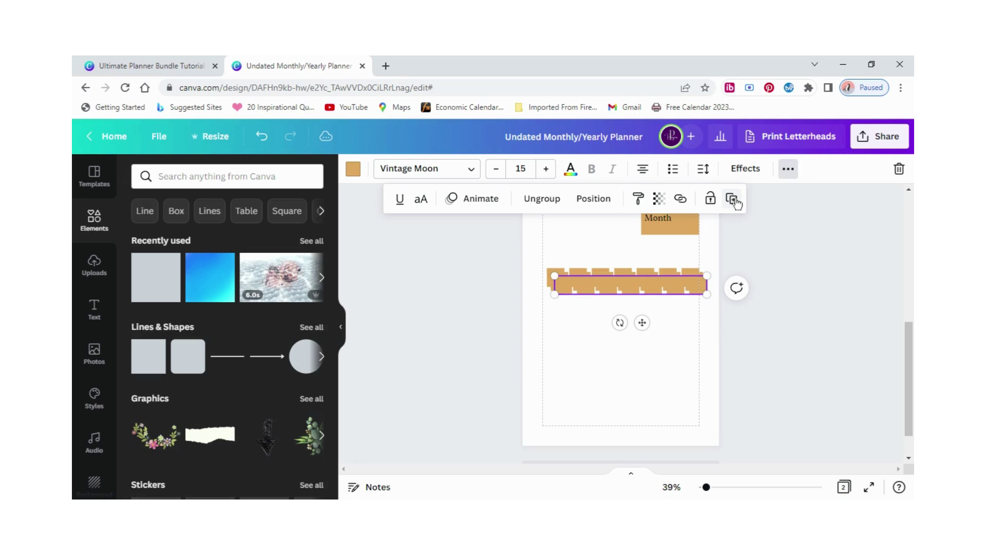
click(734, 201)
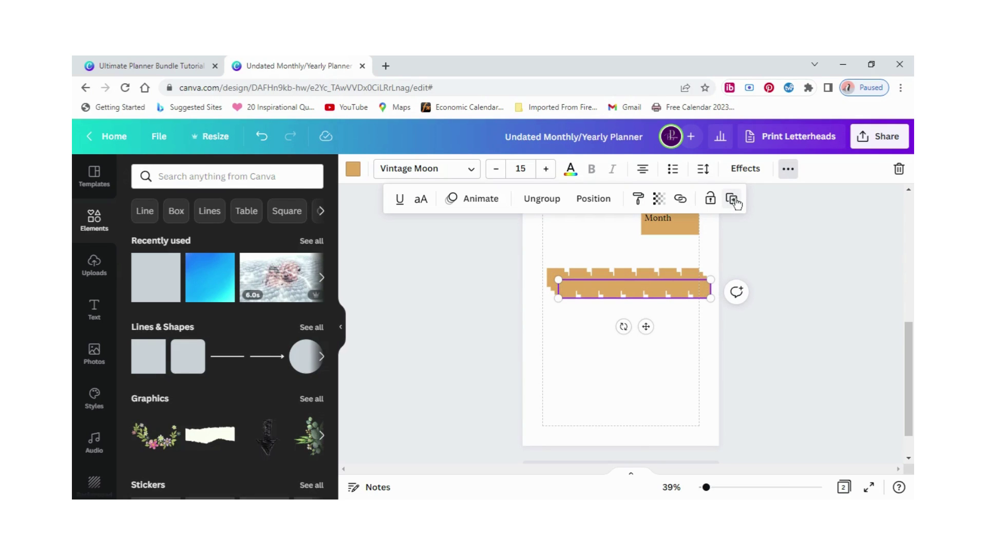
drag(632, 298, 613, 348)
Step: Try to space the overlapping rows of squares evenly with Tidy up, and undo it
drag(532, 265, 696, 297)
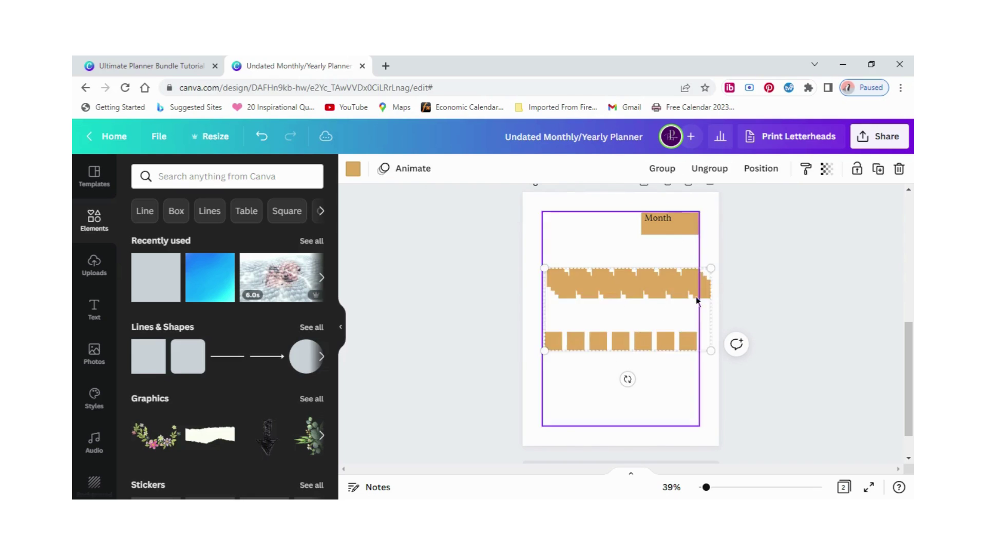
click(755, 170)
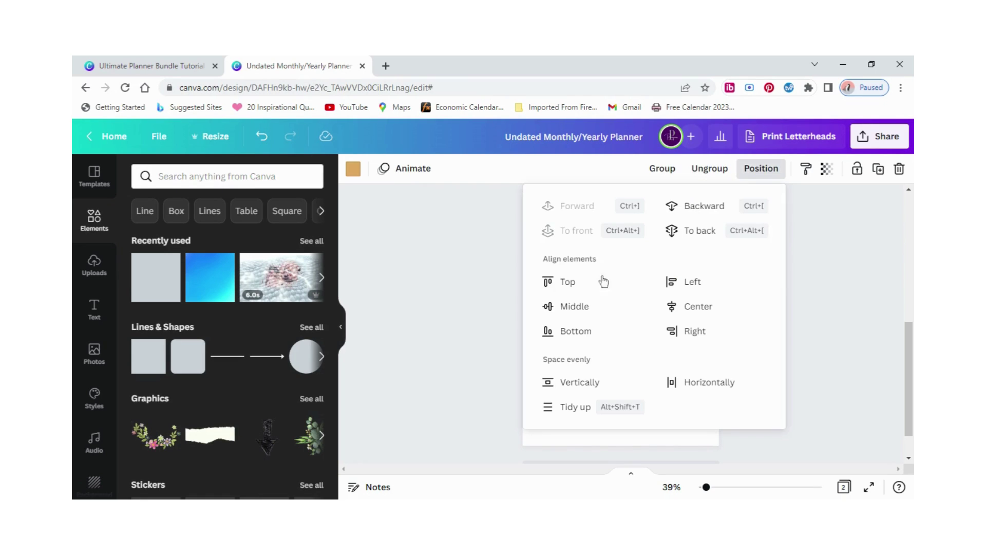
click(568, 407)
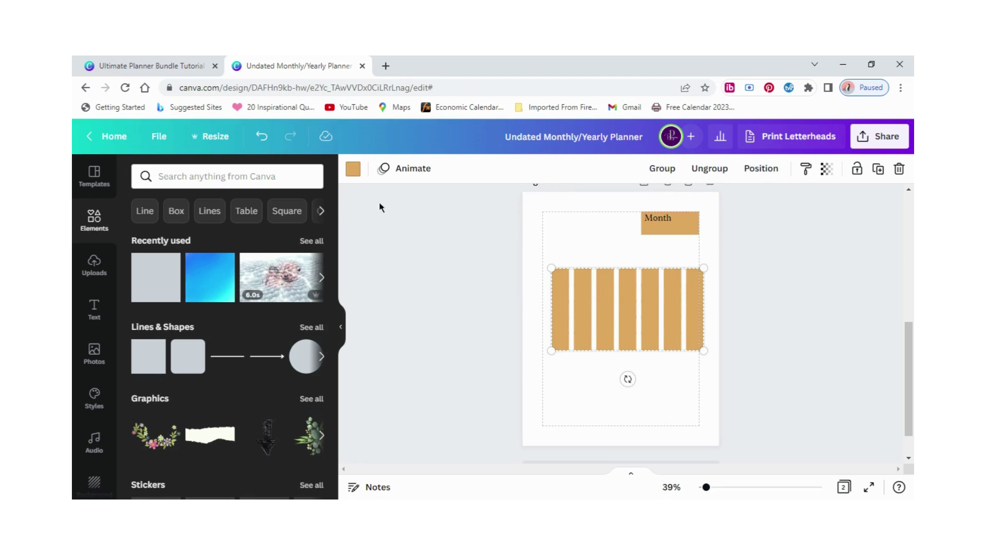
click(262, 137)
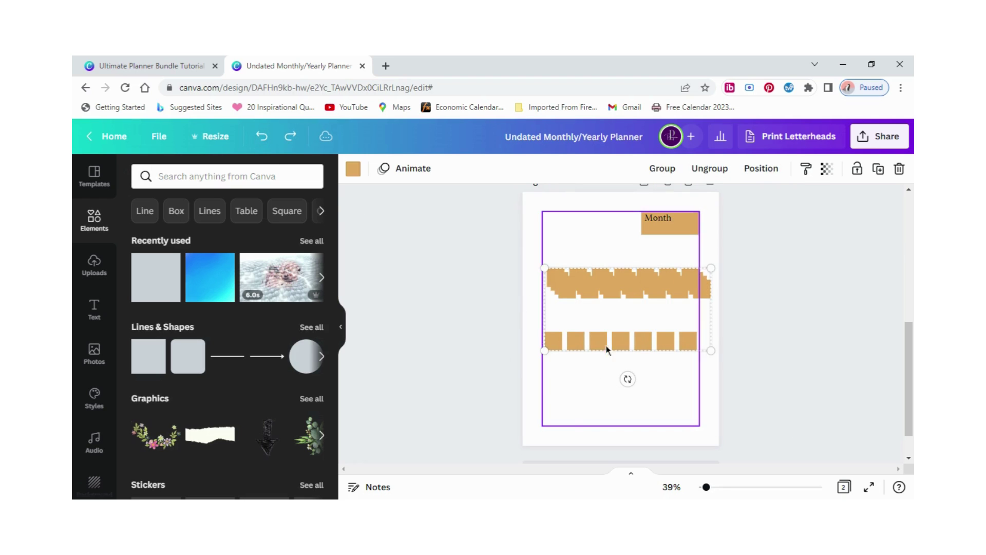
Step: Shift all the rows of squares slightly lower, try ungrouping them and undo the ungrouping
drag(607, 352, 596, 364)
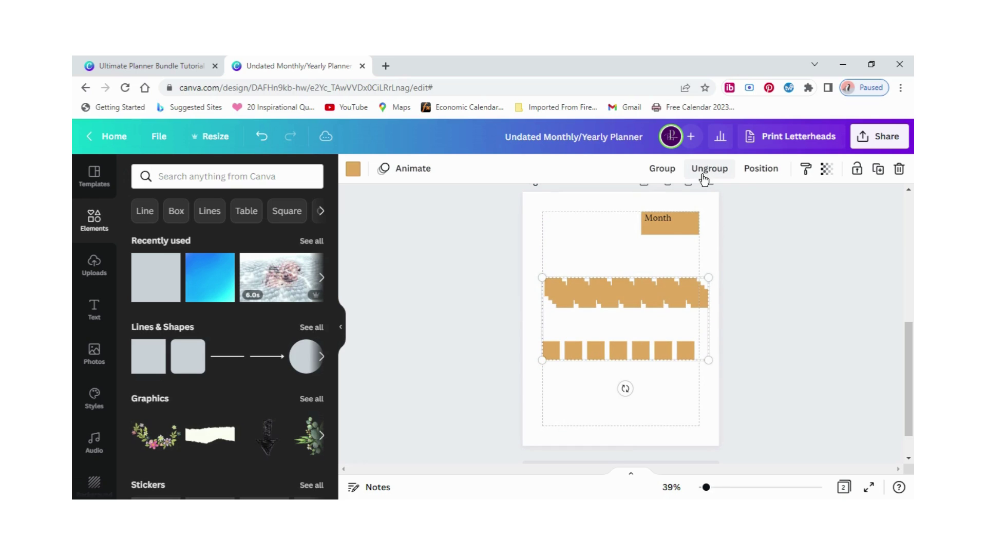
click(646, 223)
key(Escape)
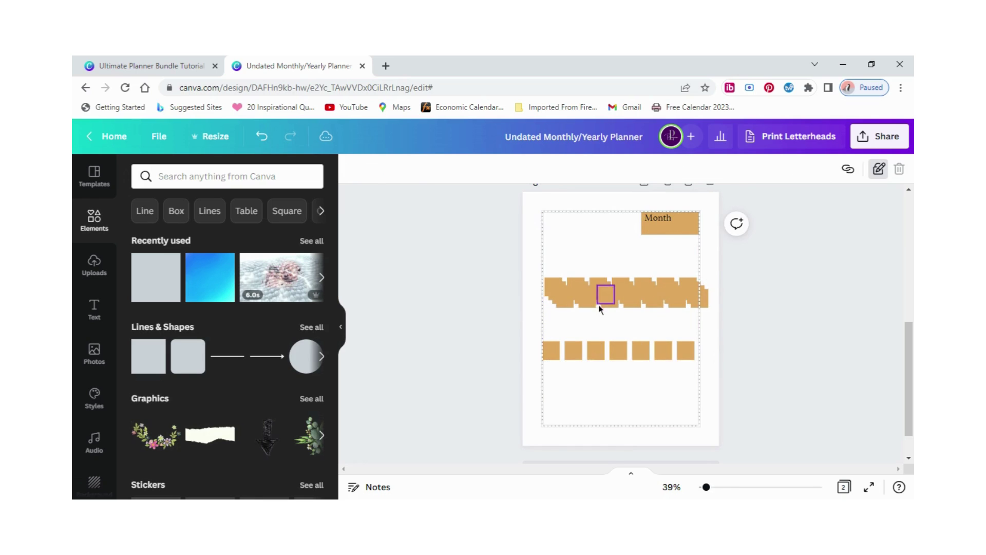
drag(540, 343, 700, 369)
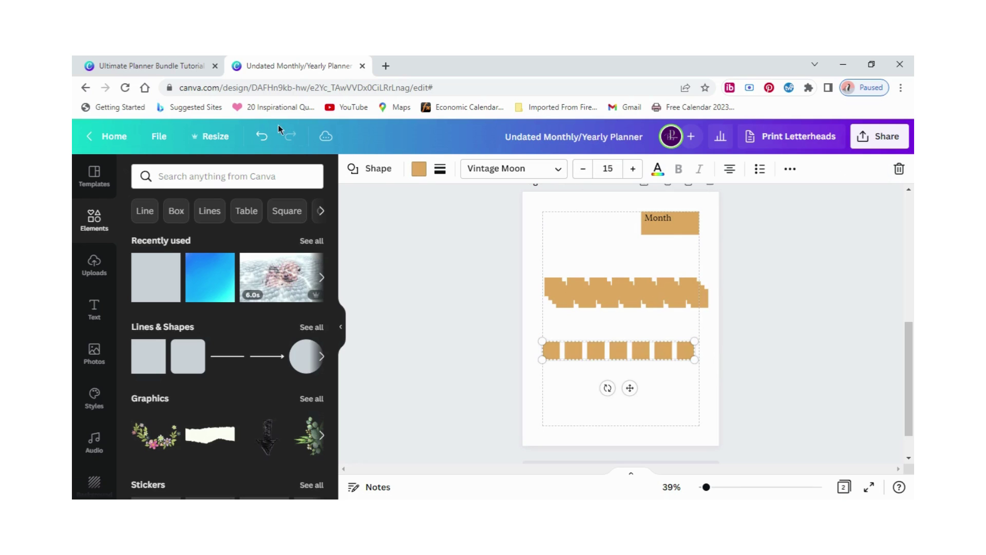
click(261, 139)
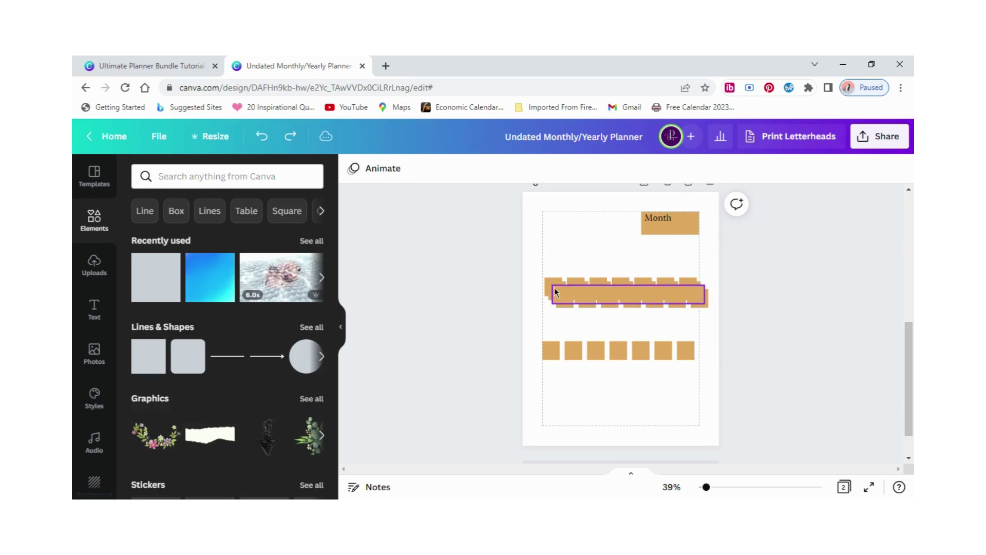
Step: Pull two of the overlapping row copies down out of the stack and lower the bottommost row to make room
click(594, 298)
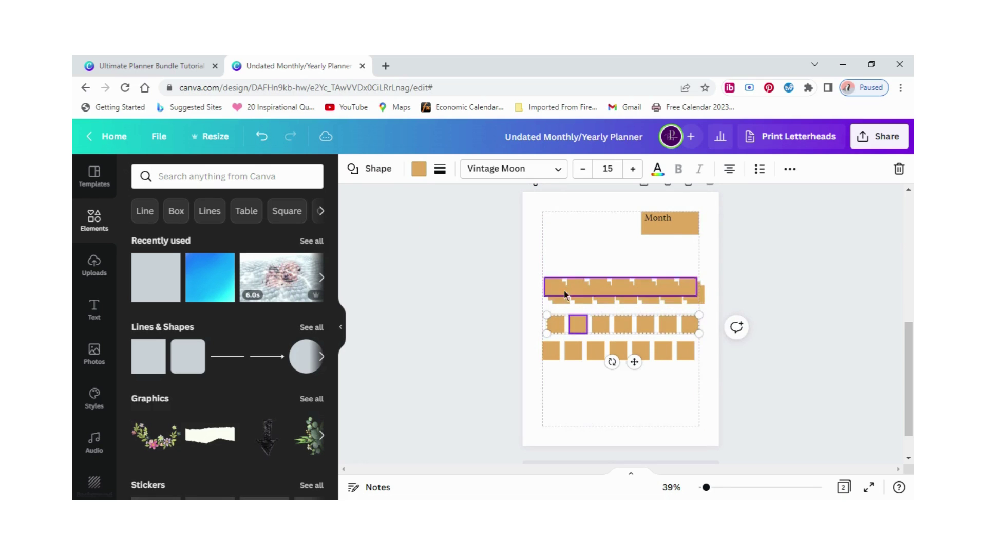
click(573, 299)
drag(573, 299, 571, 299)
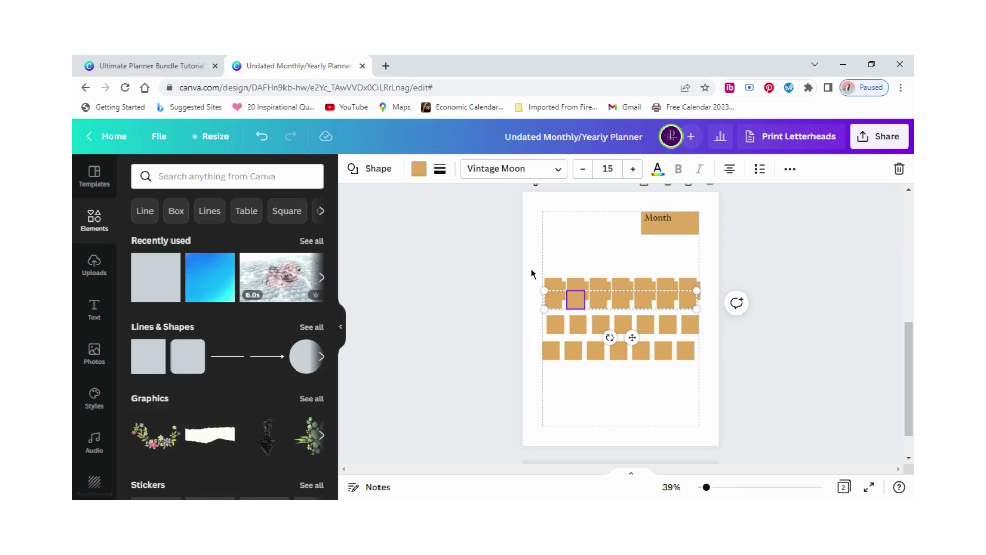
drag(609, 353, 610, 371)
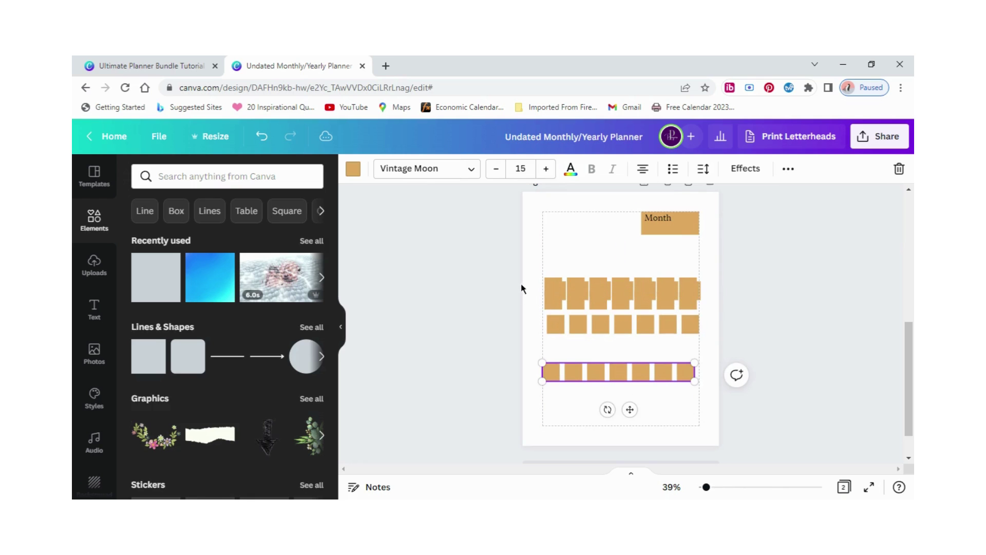
Step: Tidy up all five rows of squares into an aligned, evenly spaced grid
drag(551, 280, 642, 370)
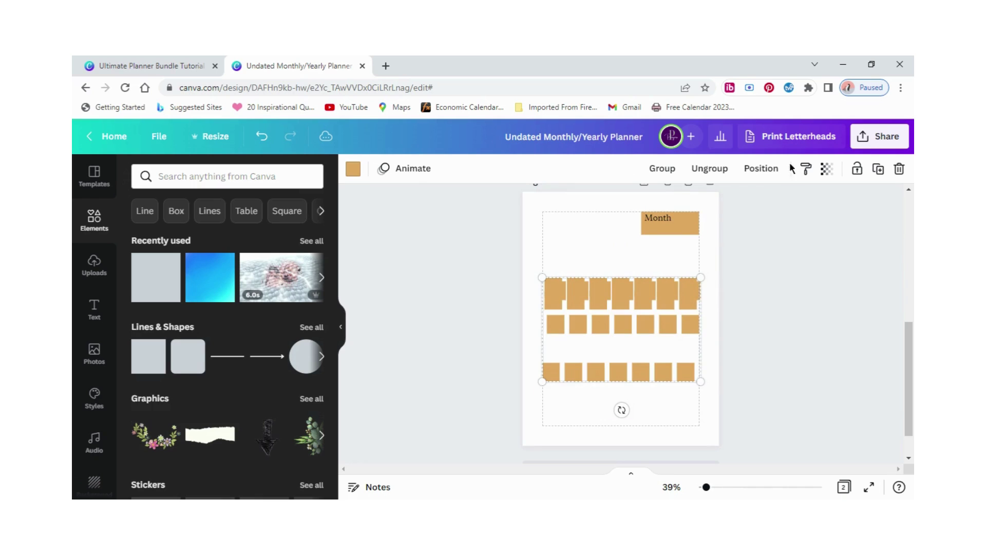
click(761, 169)
click(566, 408)
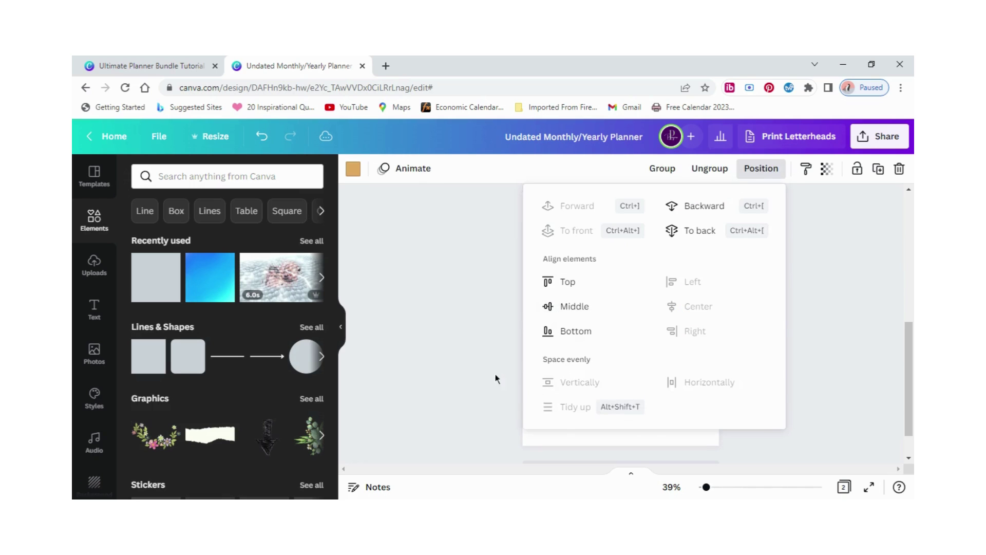
click(493, 371)
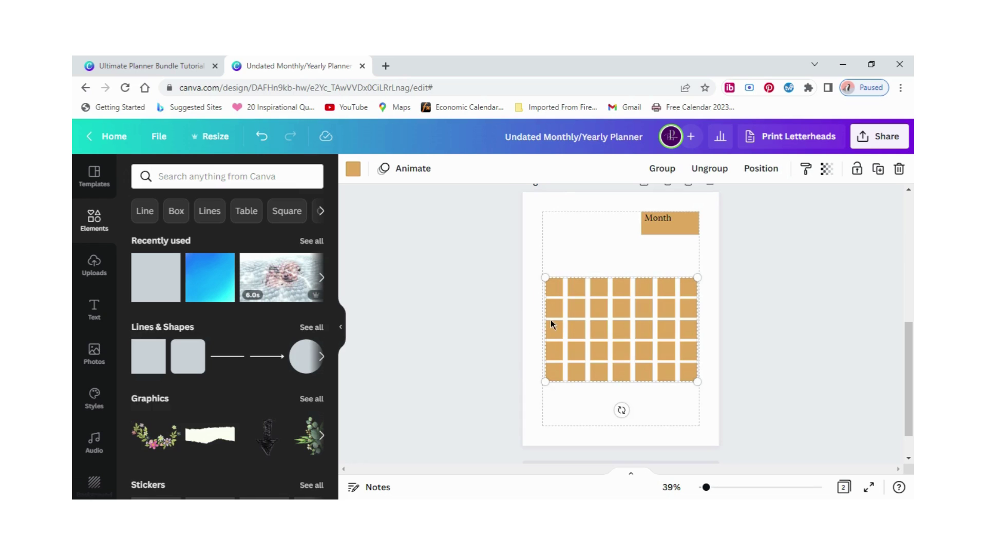
Step: Group the five rows into one calendar grid and move it up just below the Month box, against the right margin
click(633, 257)
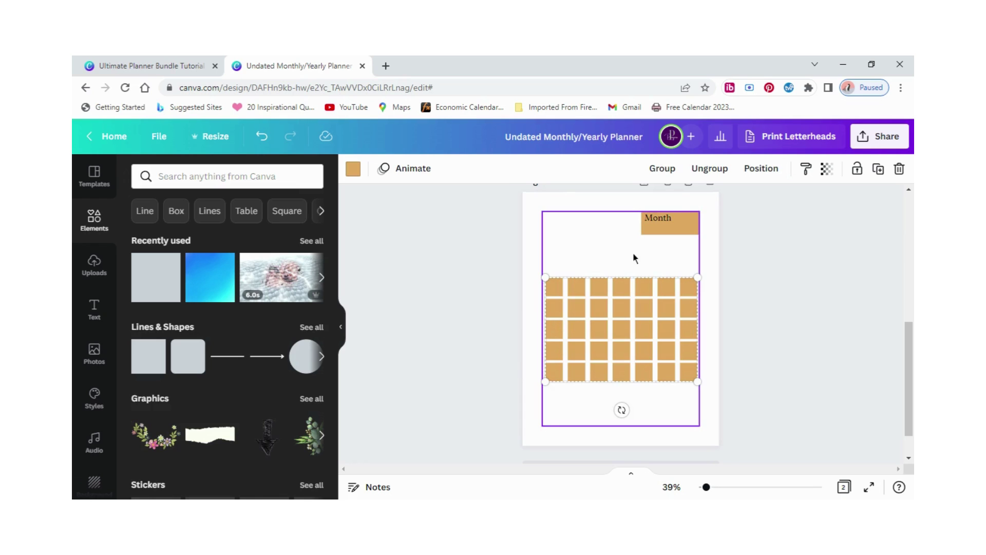
click(632, 349)
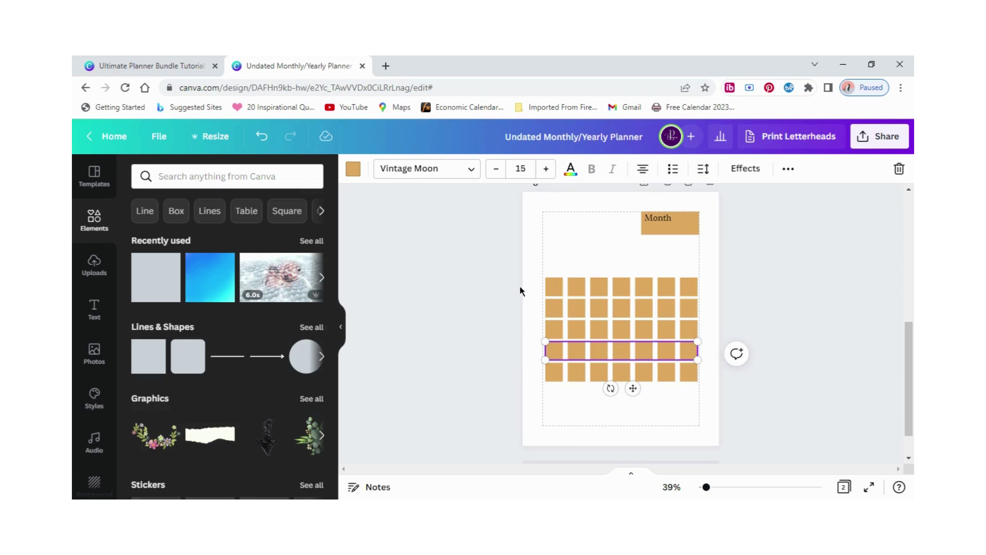
drag(540, 284, 694, 382)
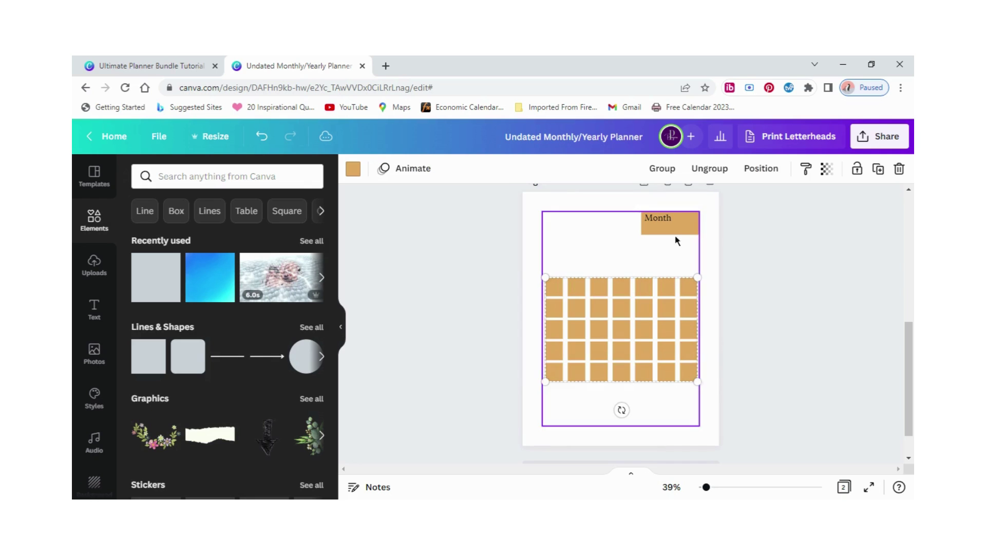
click(671, 170)
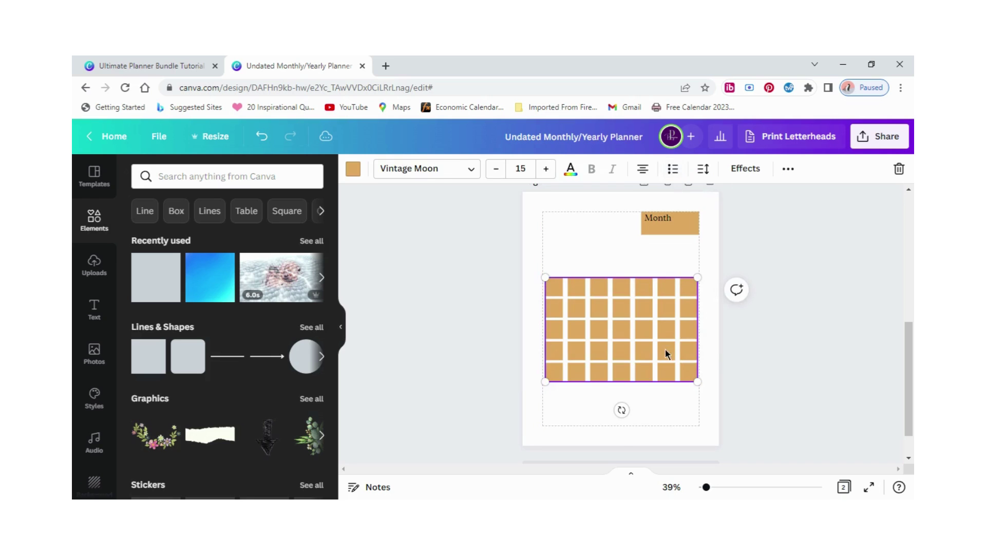
drag(665, 349, 667, 308)
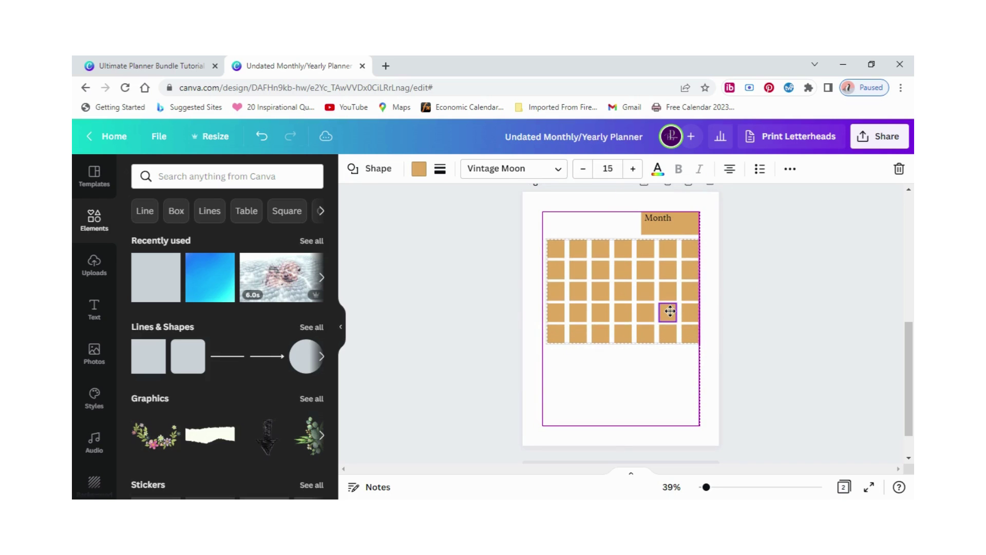
click(669, 396)
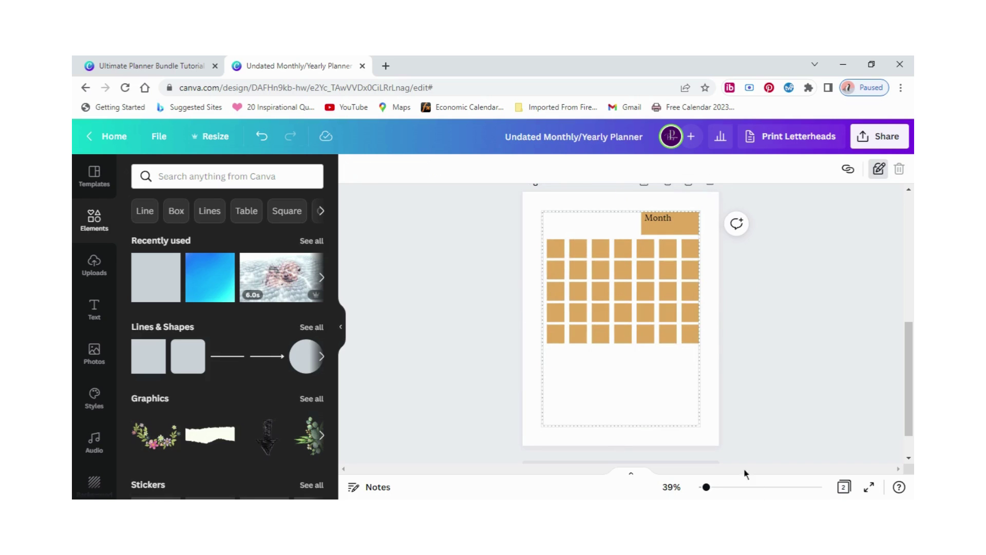
Step: Add a subheading with the text "M" and place it in a narrowed text box above the second column of squares
drag(708, 492, 716, 492)
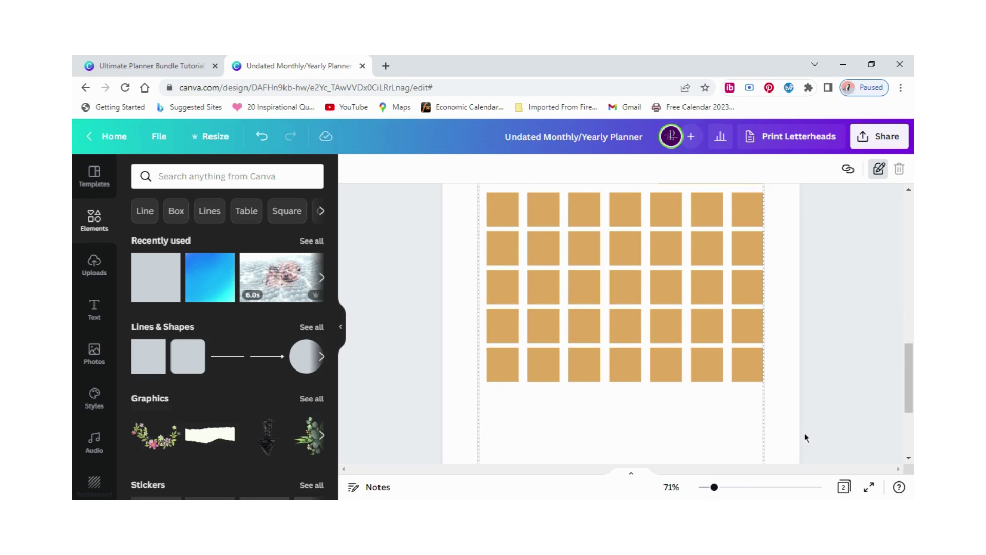
scroll(823, 403, up, 1)
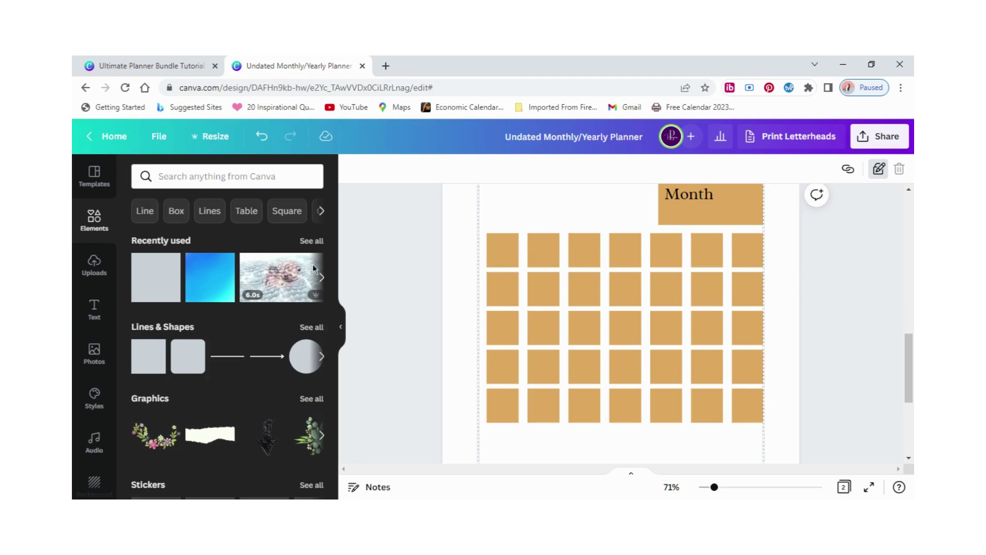
click(94, 310)
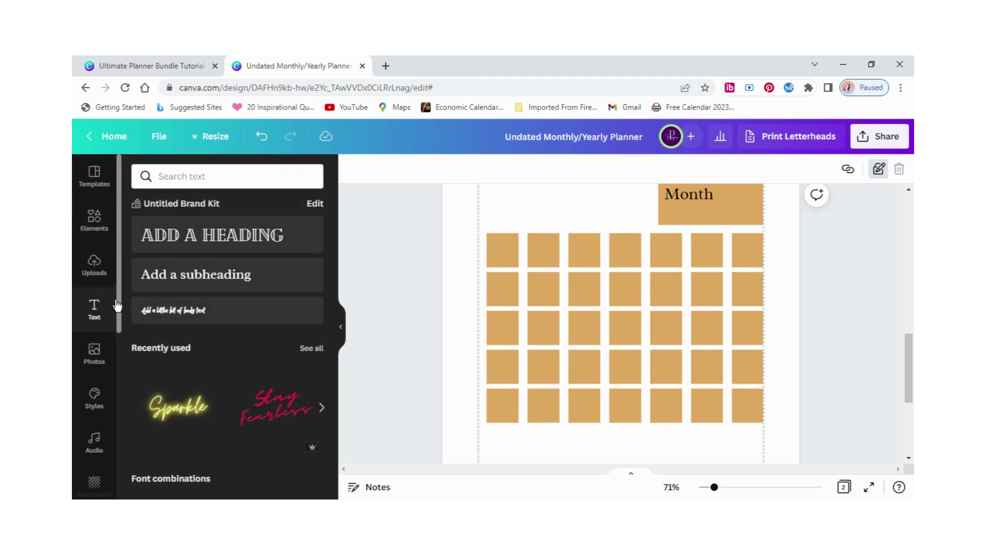
click(170, 274)
drag(688, 327, 659, 329)
double_click(622, 326)
triple_click(605, 337)
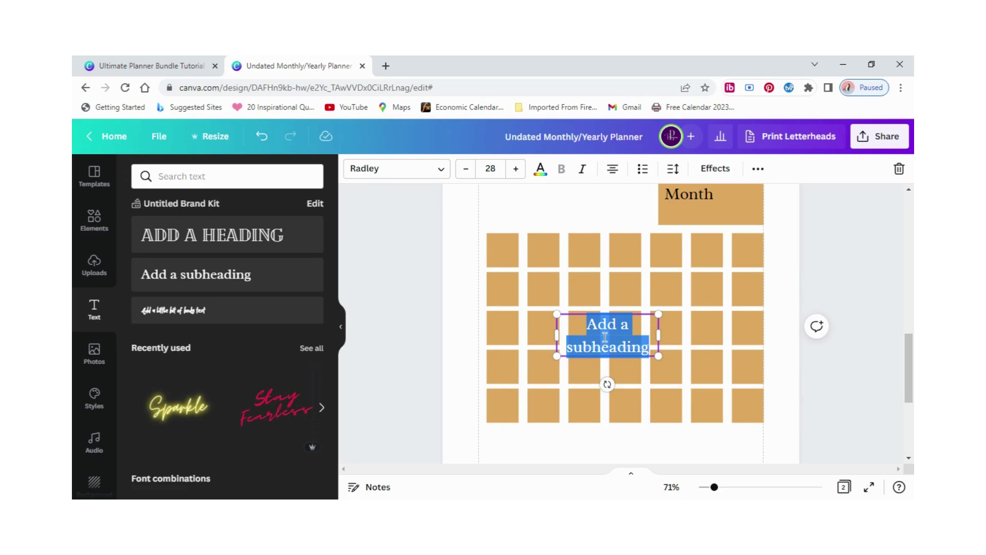
text(M)
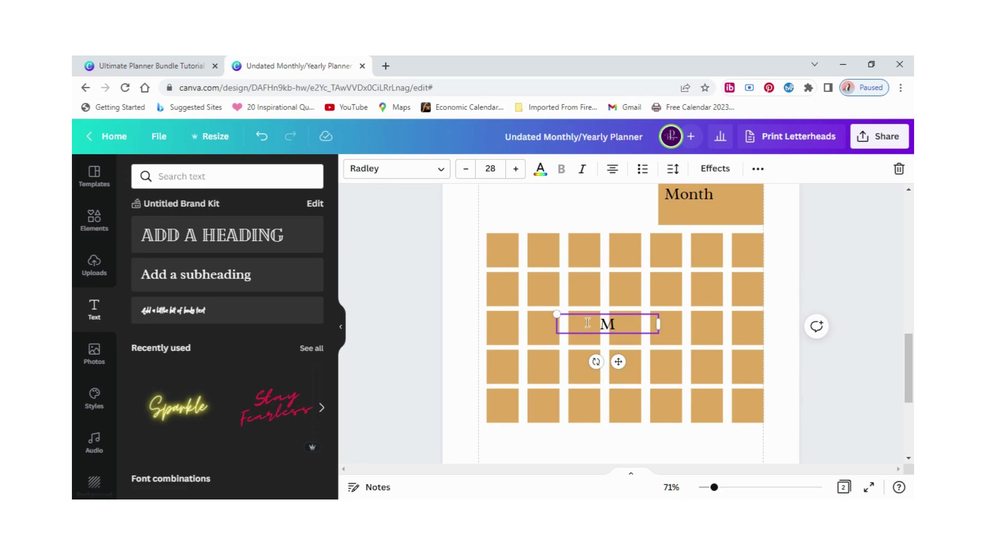
drag(659, 325, 562, 217)
click(560, 215)
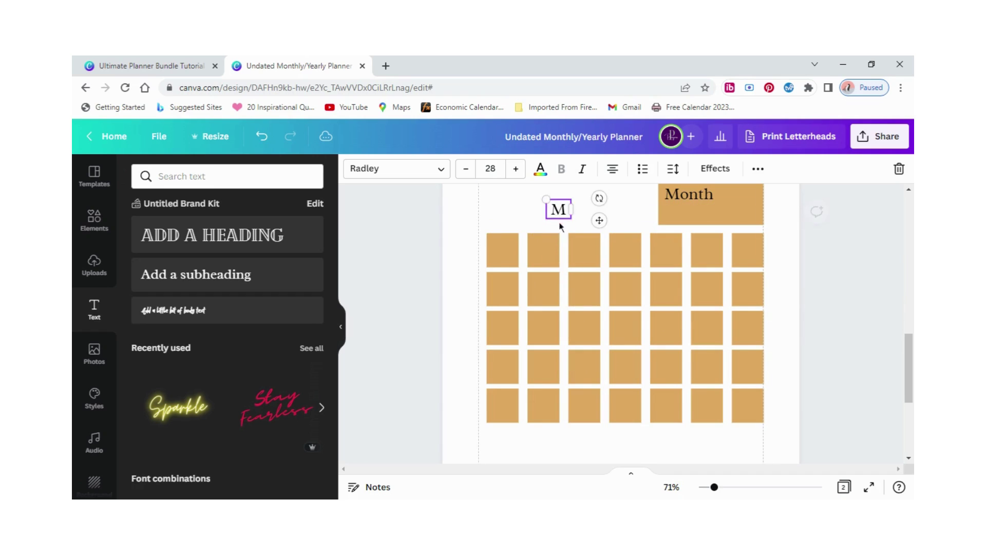
Step: Lock the calendar grid of gold squares in place
click(553, 269)
click(787, 171)
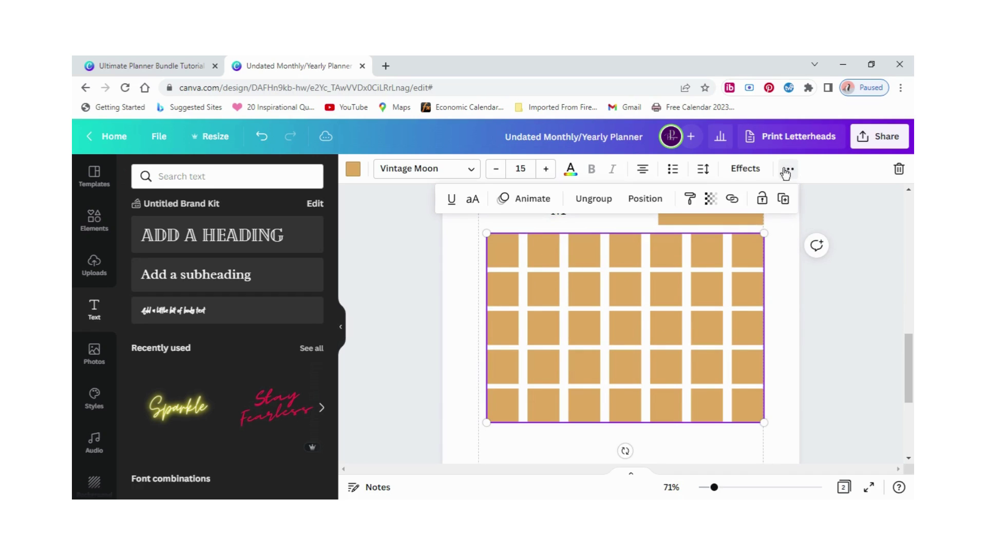
click(760, 199)
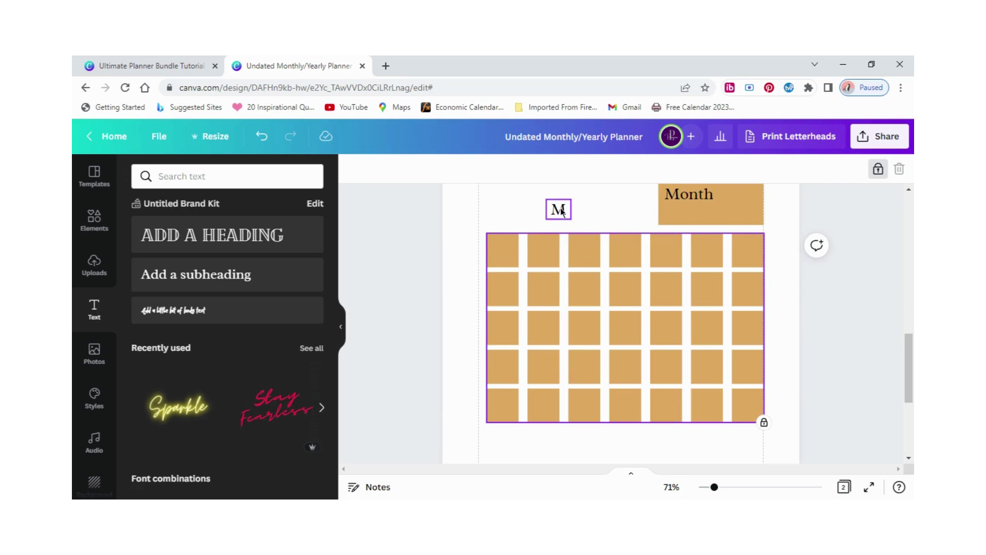
Step: Move the "M" label into the upper-left corner of the first square in the grid's top row
drag(561, 212, 505, 248)
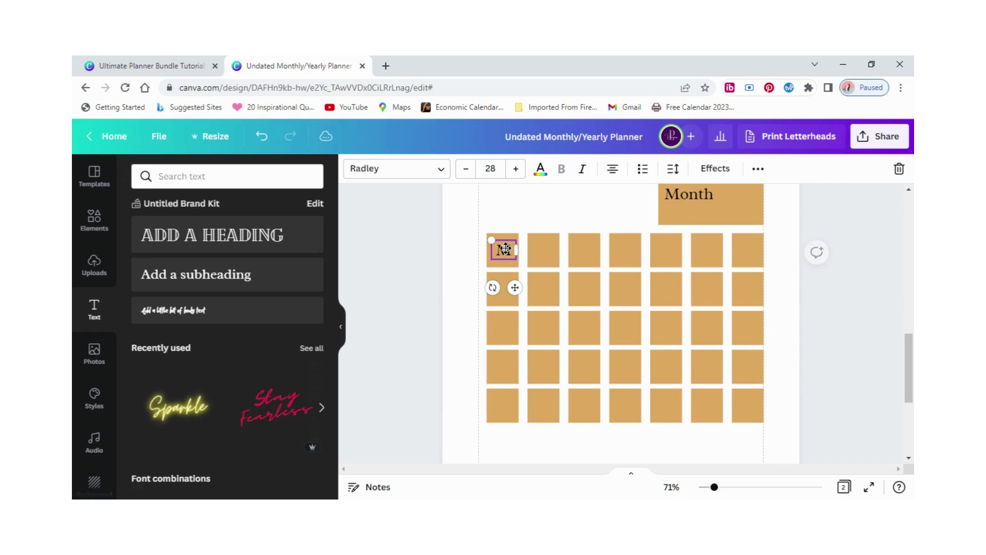
click(552, 218)
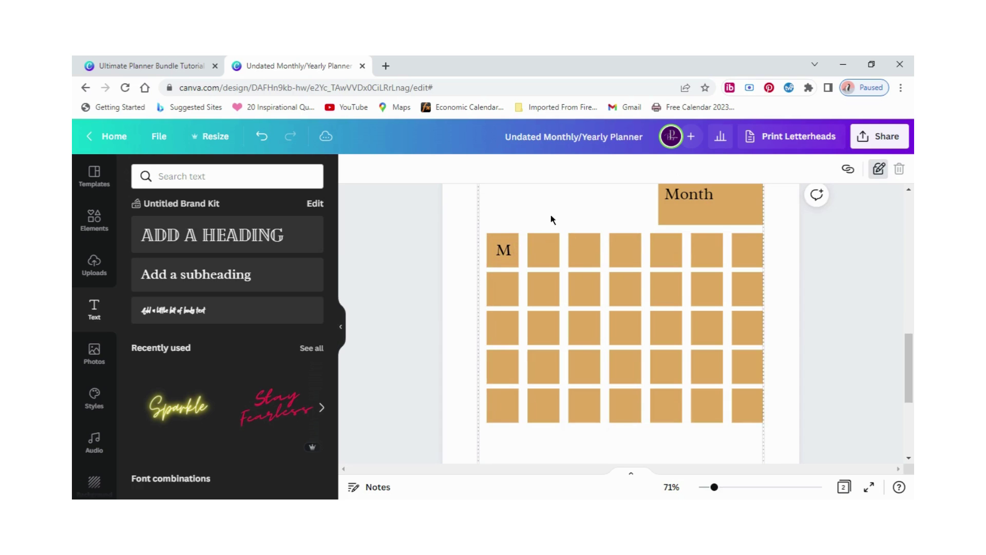
click(502, 251)
drag(502, 252, 499, 245)
right_click(498, 239)
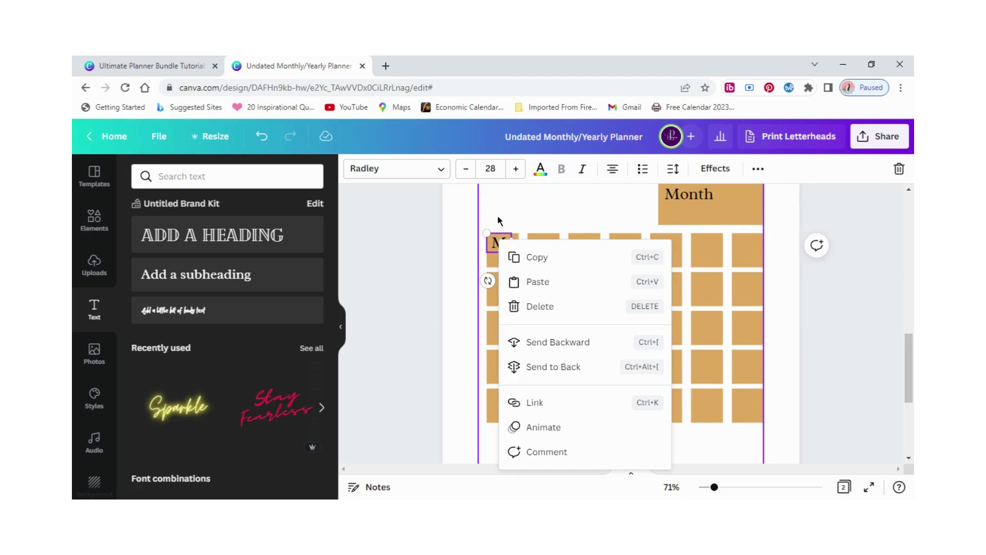
key(Escape)
click(503, 250)
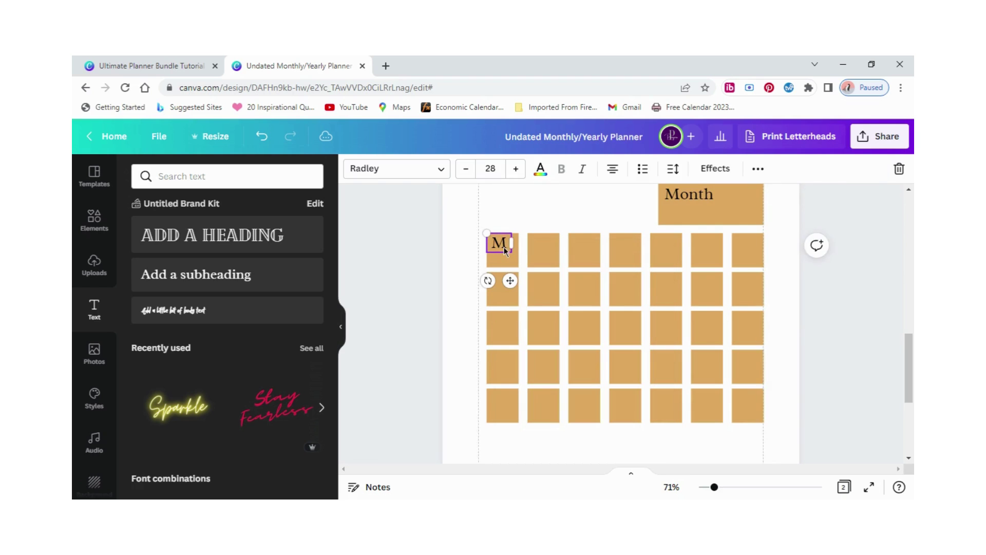
Step: Duplicate the "M" label six times to have one label for each of the seven columns
click(758, 169)
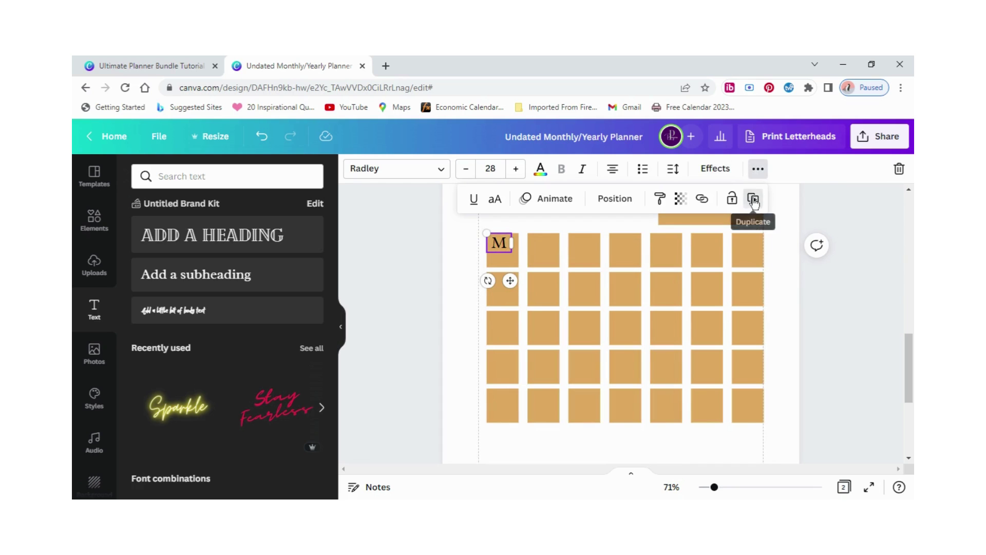
click(753, 200)
click(753, 201)
click(753, 201)
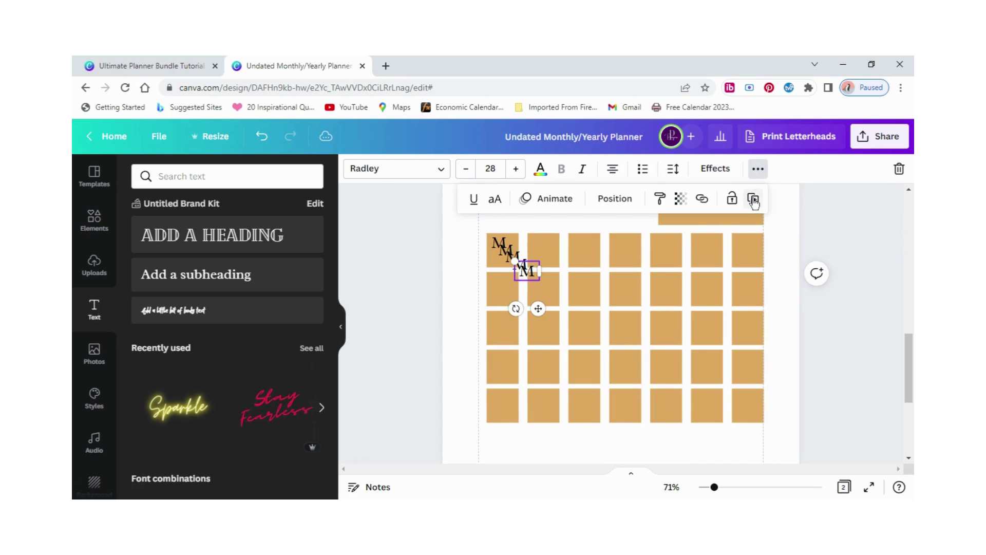
click(754, 200)
click(753, 201)
Step: Place two label copies in the last two squares of the top row and change both to "S"
drag(541, 286, 749, 244)
double_click(748, 243)
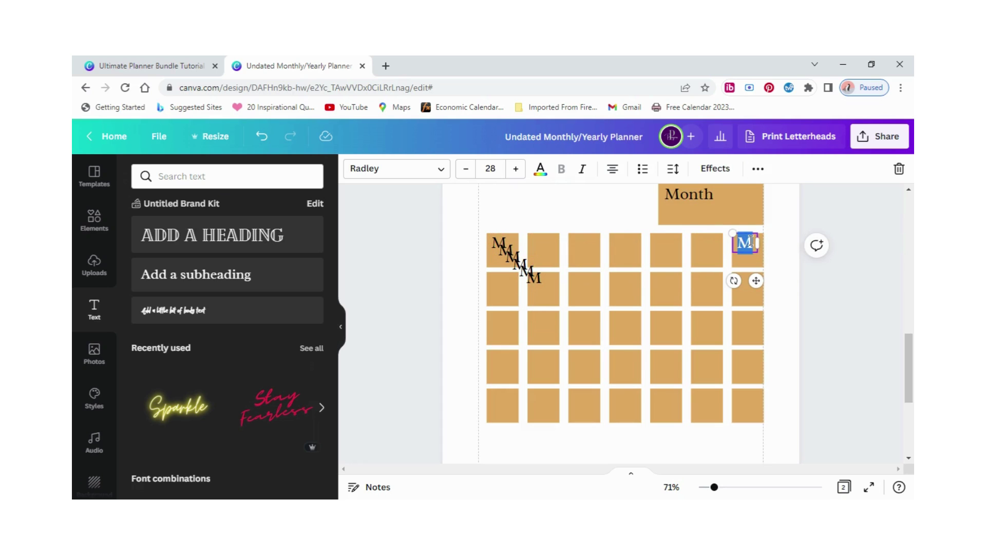
text(S)
click(531, 277)
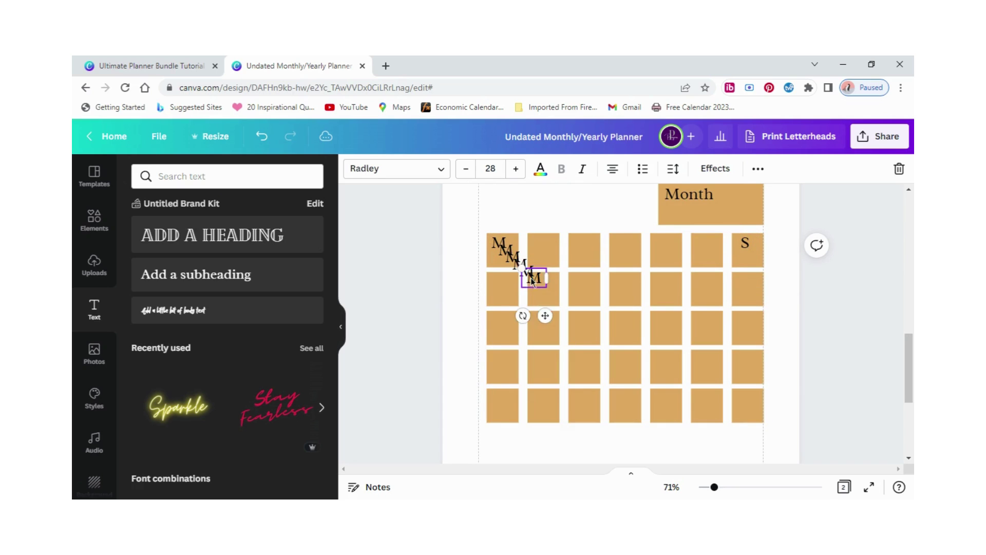
drag(531, 278, 701, 243)
double_click(701, 243)
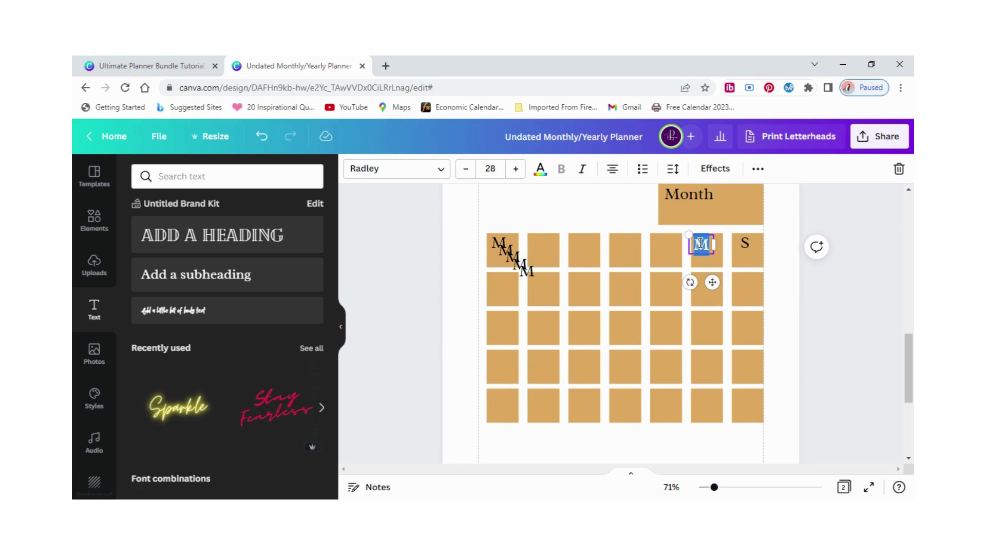
text(S)
Step: Place label copies in the fourth and fifth squares of the top row and change them to "T" and "F"
drag(526, 270, 624, 243)
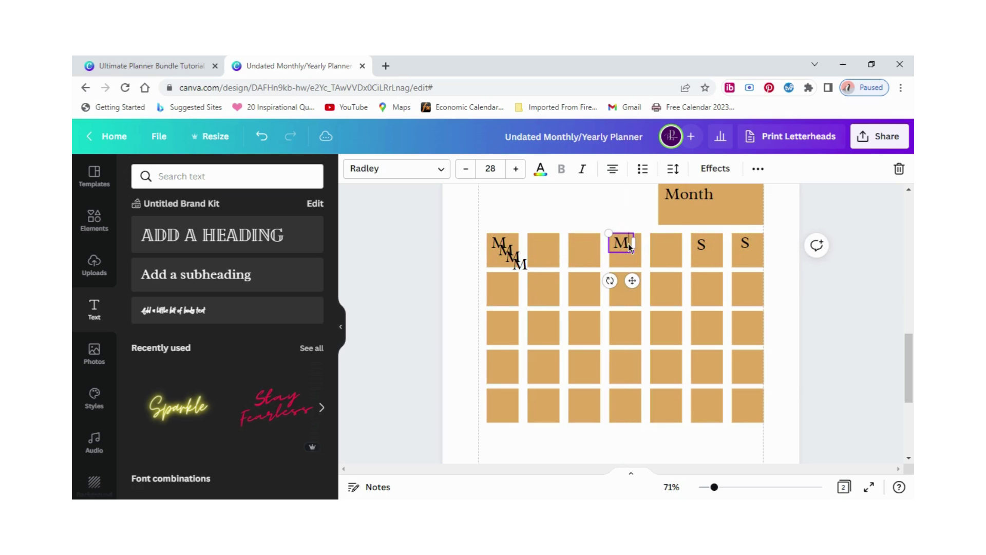
drag(520, 264, 664, 245)
double_click(663, 244)
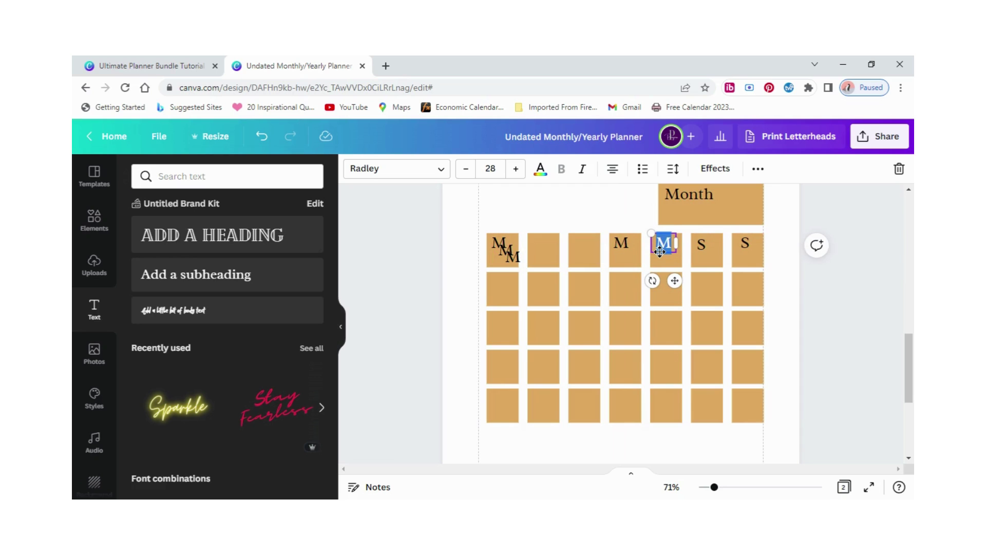
text(F)
click(627, 250)
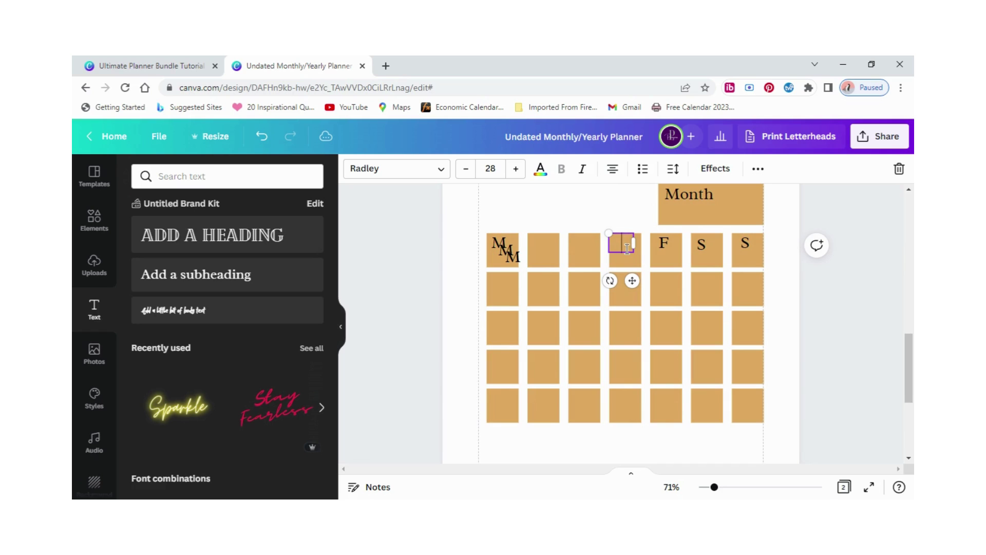
Step: Place the remaining label copies in the third and second squares of the top row and change them to "W" and "T"
drag(513, 256, 583, 244)
double_click(584, 244)
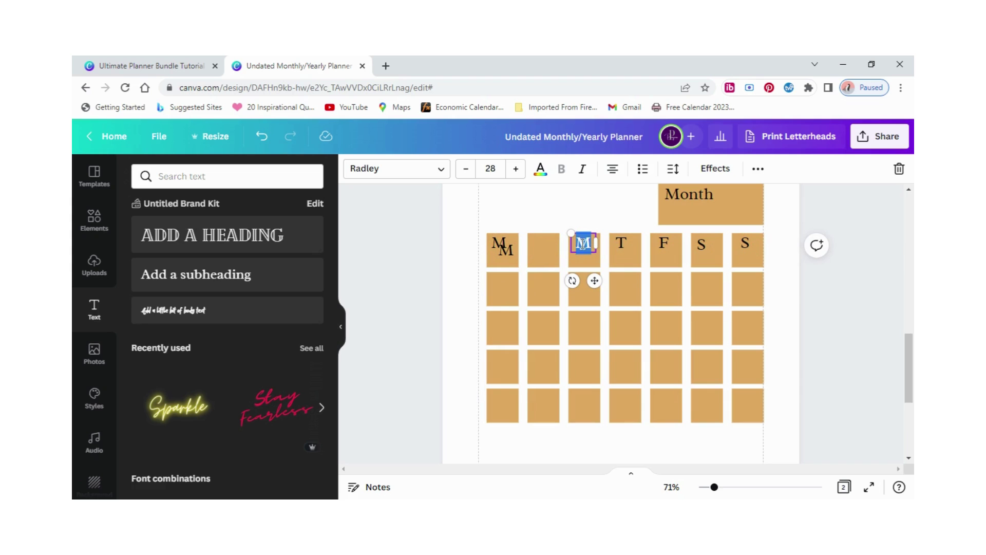
text(W)
click(506, 249)
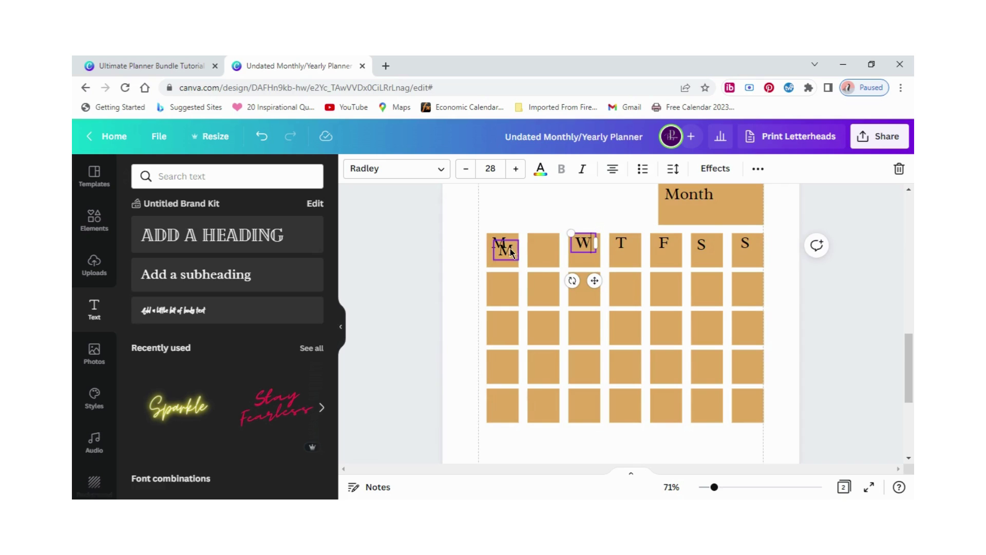
drag(506, 249, 539, 243)
double_click(552, 241)
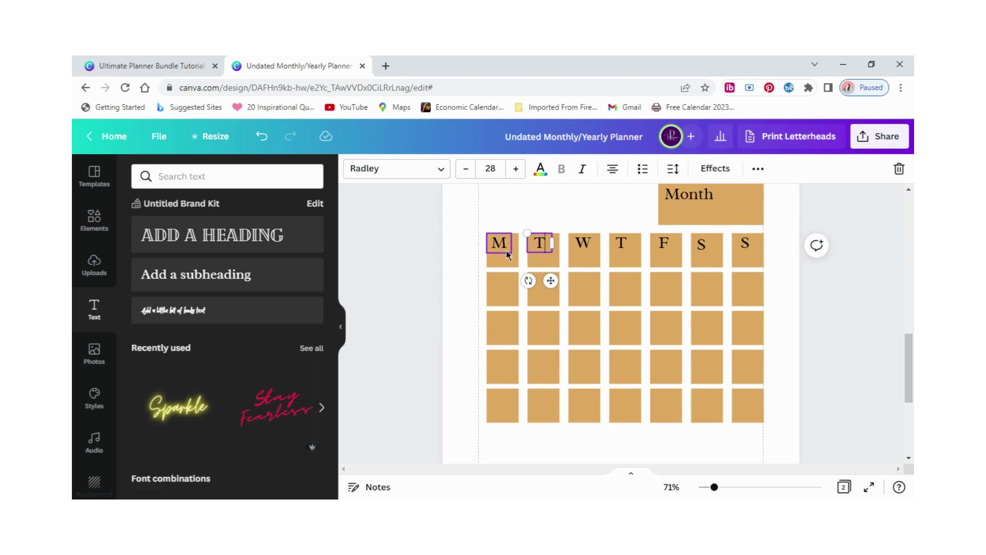
Step: Tidy up all seven weekday labels into one aligned, evenly spaced row
drag(489, 249, 738, 251)
click(763, 173)
click(637, 198)
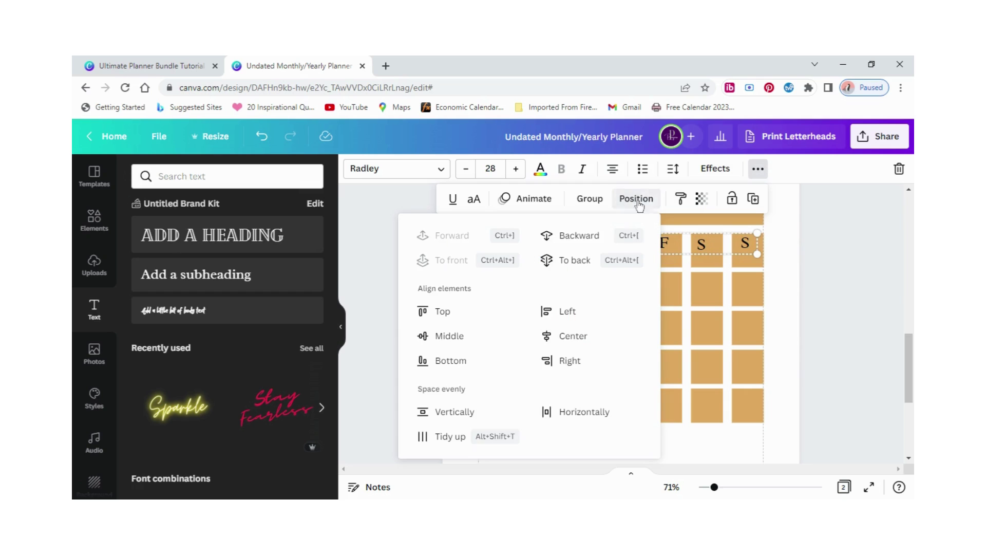
click(450, 437)
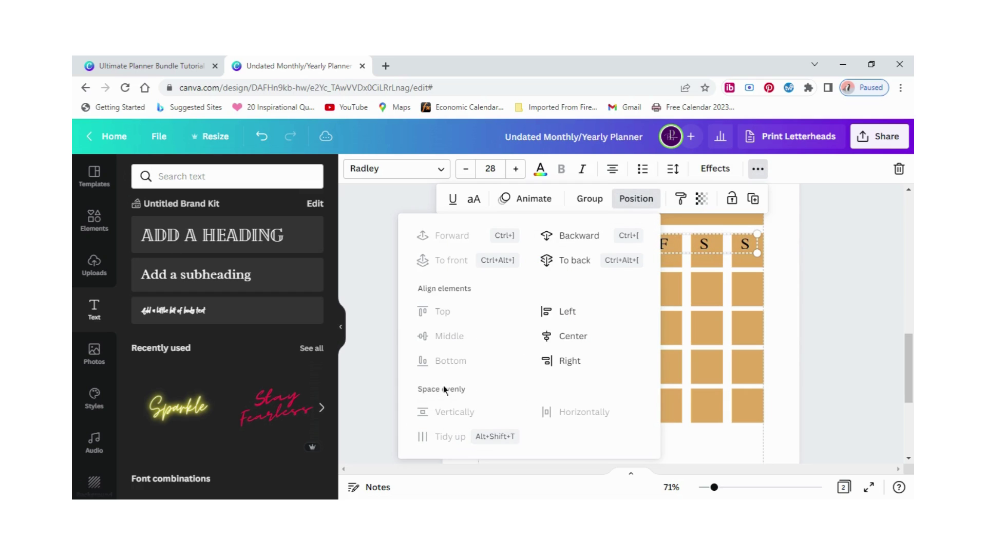
click(420, 202)
click(443, 298)
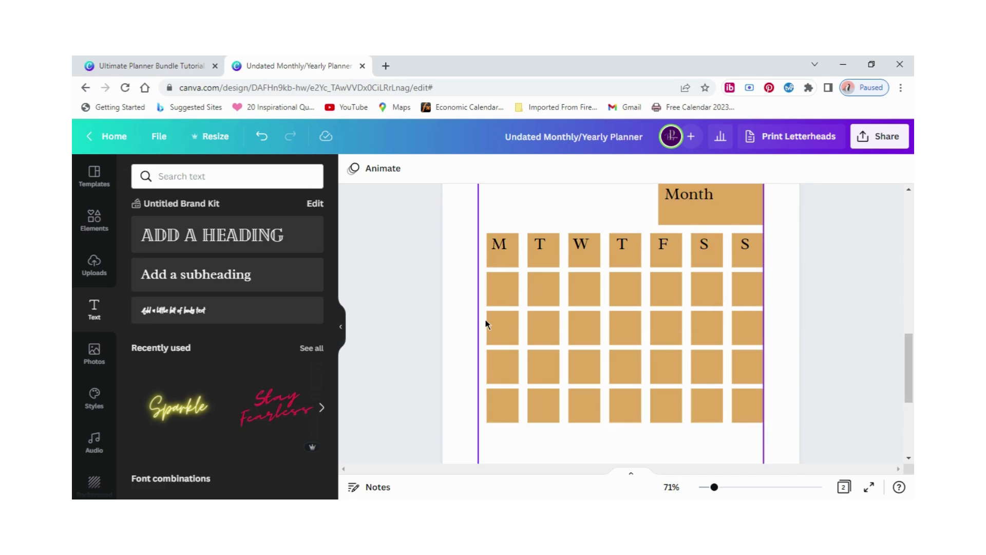
click(485, 280)
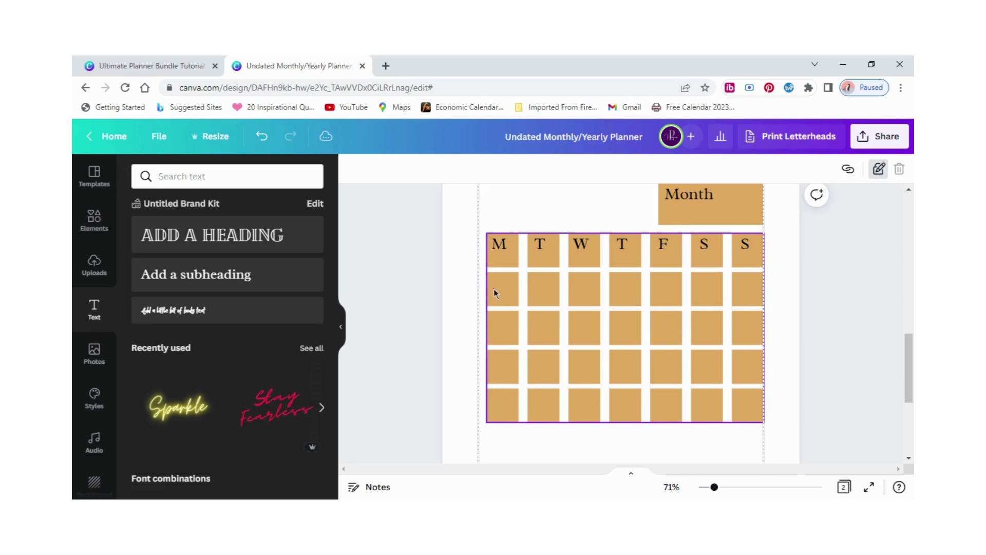
click(494, 291)
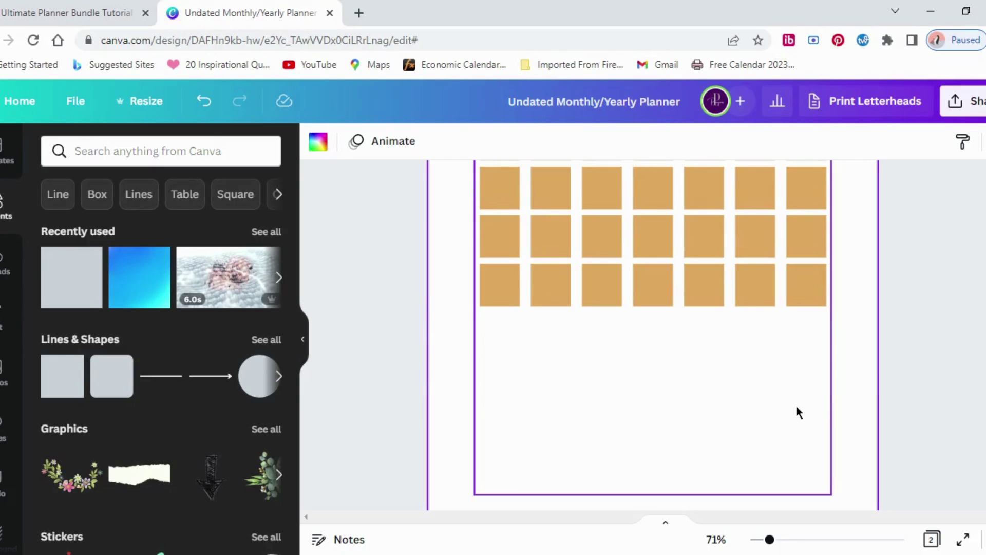
scroll(796, 442, up, 2)
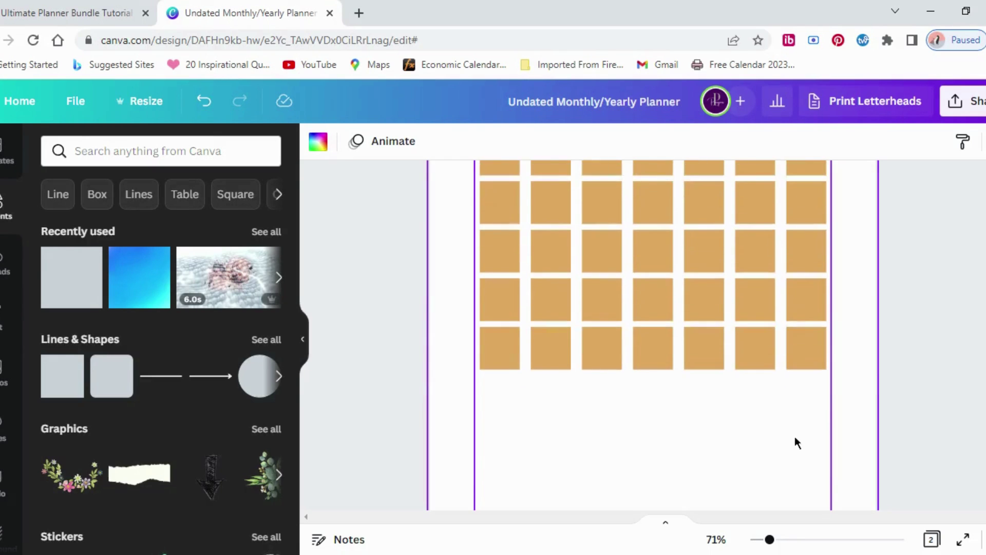
Step: Add a square below the calendar grid and stretch it into a wide, shallow rectangle spanning the grid's width
scroll(794, 436, up, 2)
scroll(793, 438, down, 3)
scroll(796, 429, up, 3)
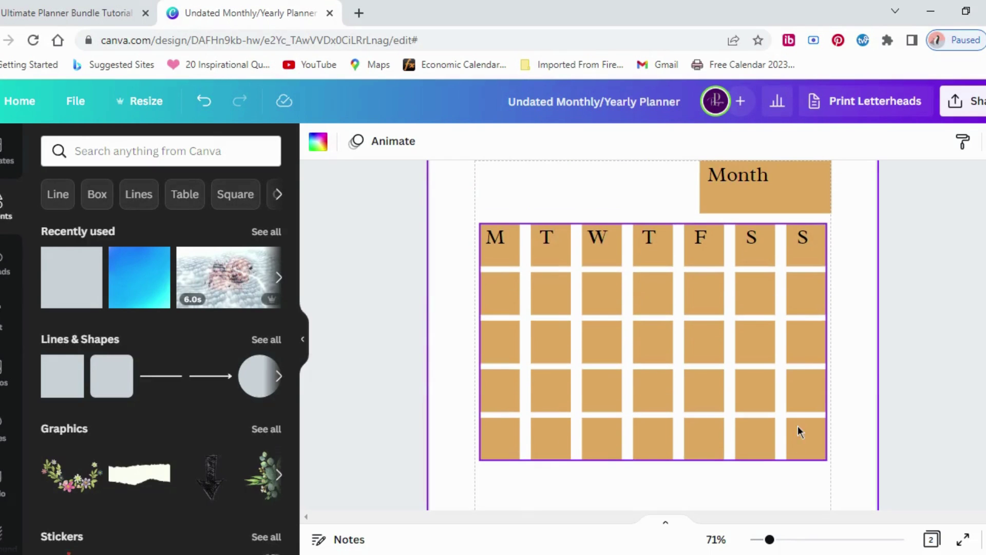
scroll(784, 401, up, 1)
scroll(779, 388, down, 4)
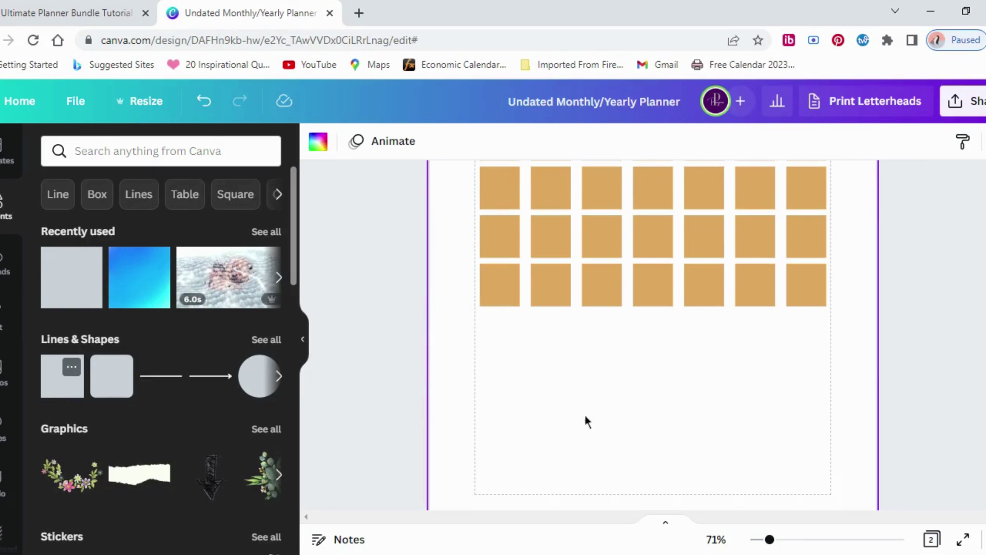
drag(643, 273, 529, 404)
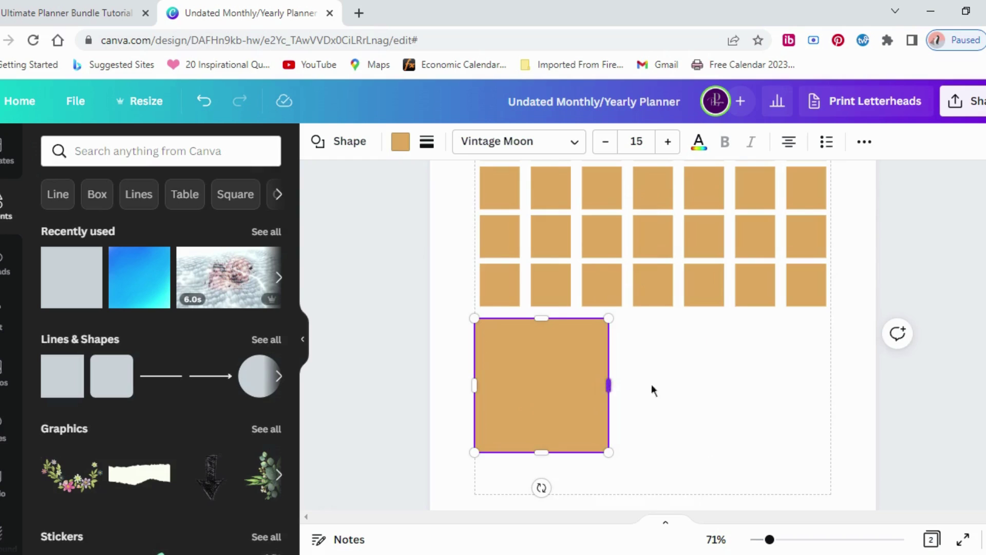
drag(608, 385, 830, 389)
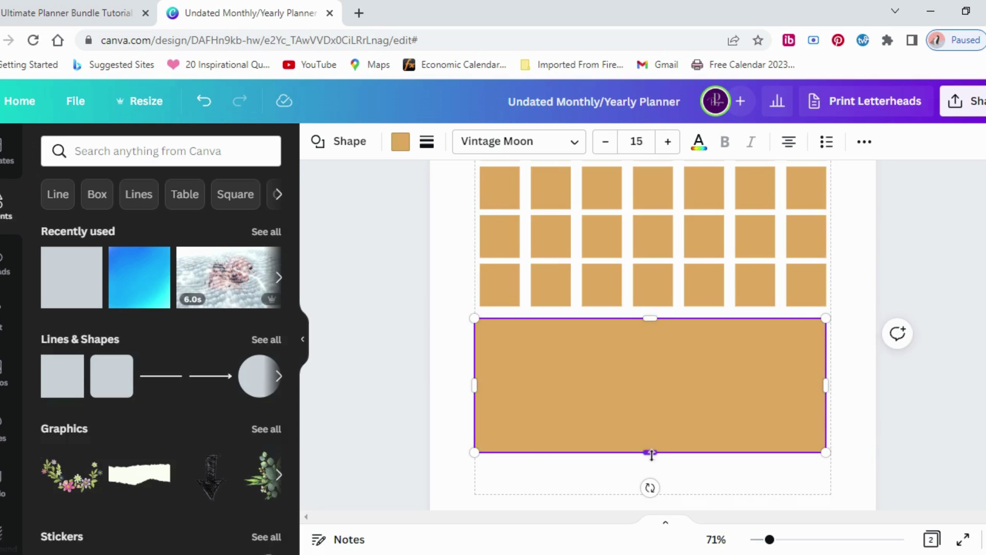
drag(652, 454, 651, 389)
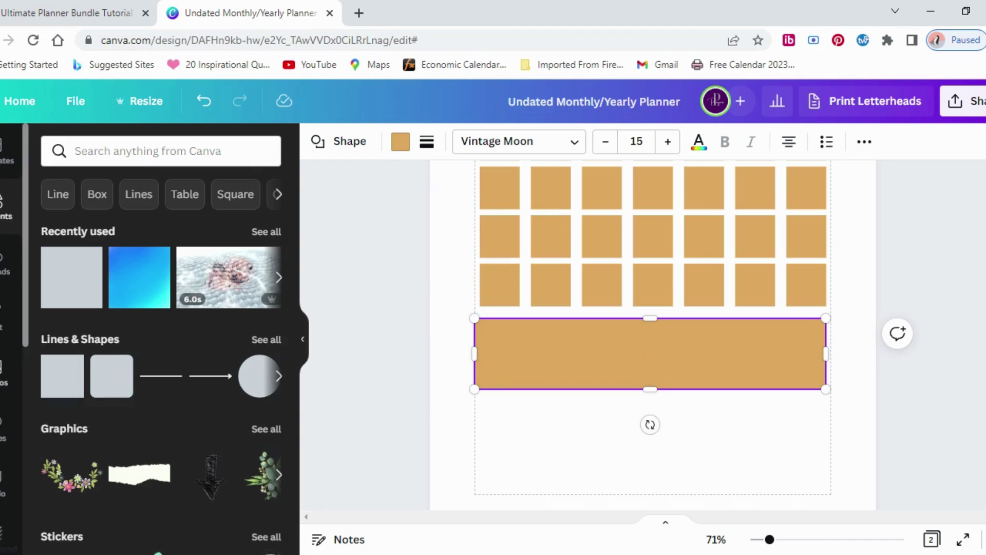
Step: Add a subheading reading "Notes:" in the upper-left corner of the wide rectangle and narrow its text box to fit
click(2, 331)
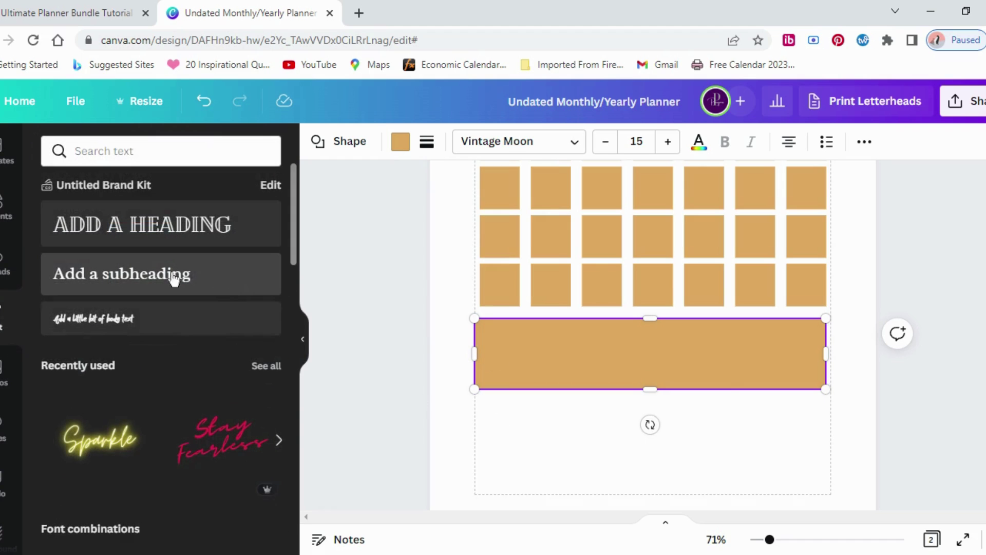
click(173, 278)
drag(652, 402, 654, 333)
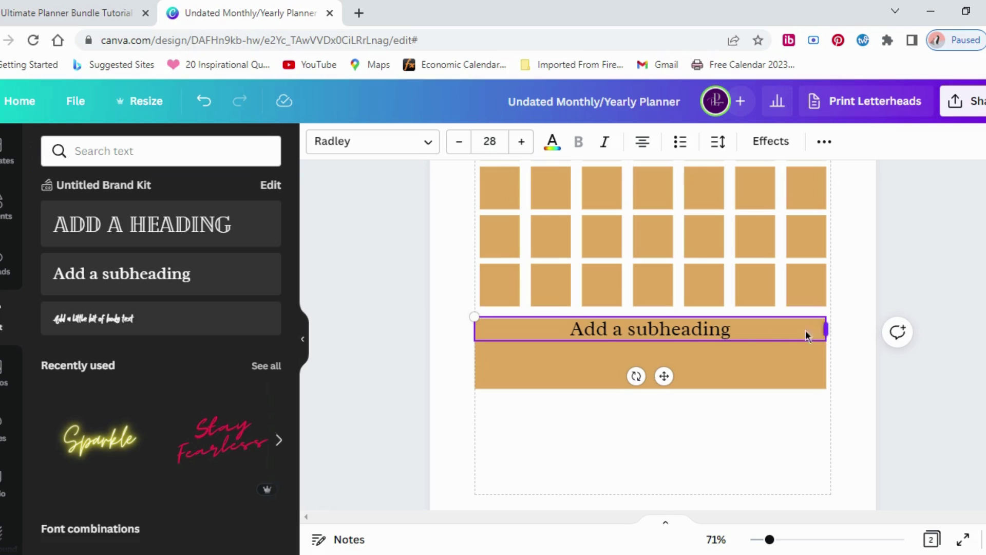
drag(825, 331, 566, 360)
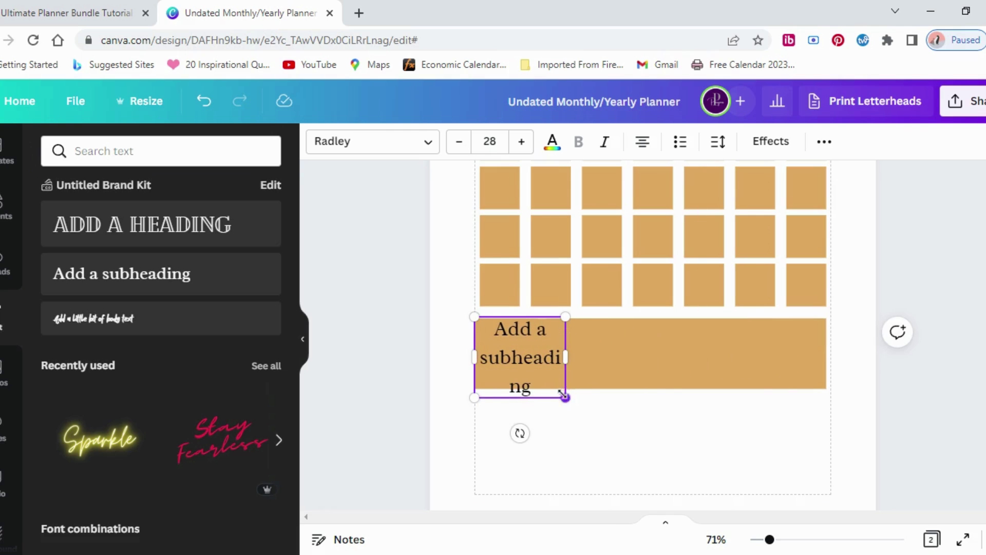
drag(562, 394, 555, 389)
double_click(525, 350)
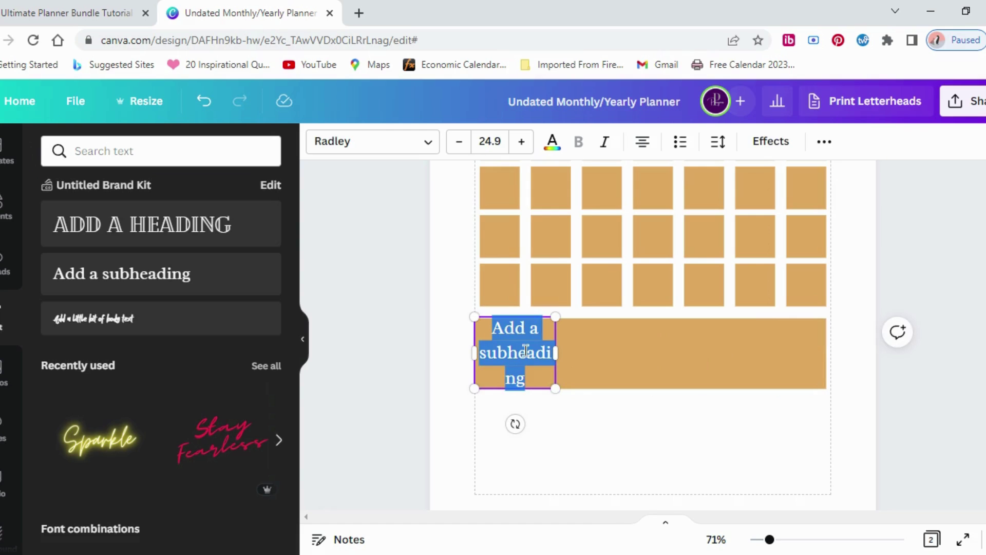
text(Notes:)
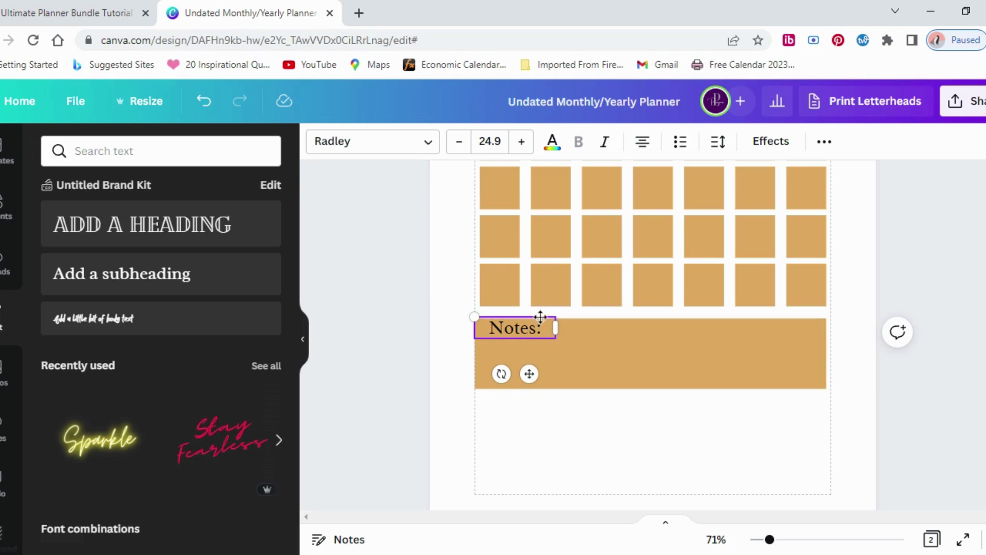
drag(557, 328, 530, 339)
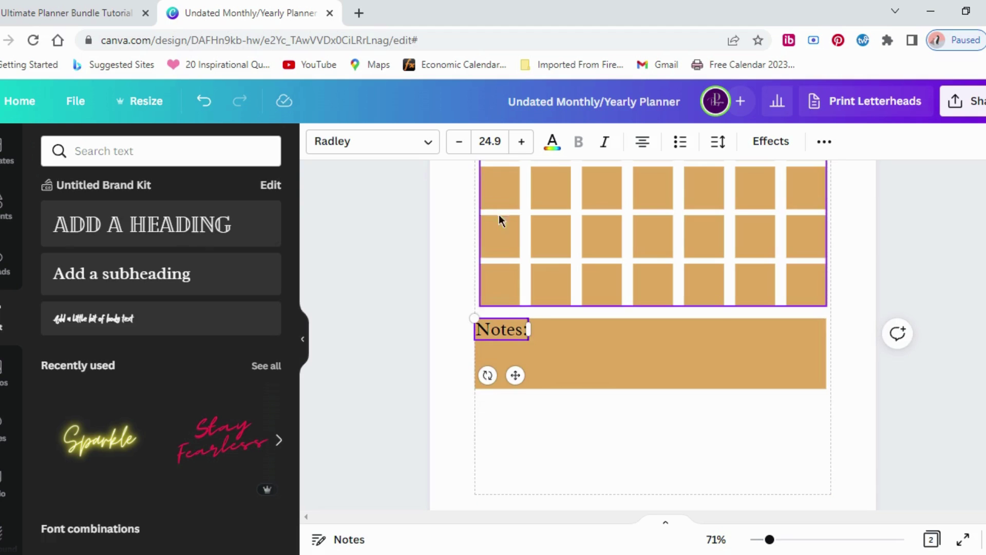
Step: Reduce the font size of the "Notes:" label to 15.9
click(458, 144)
click(458, 144)
click(458, 144)
click(458, 144)
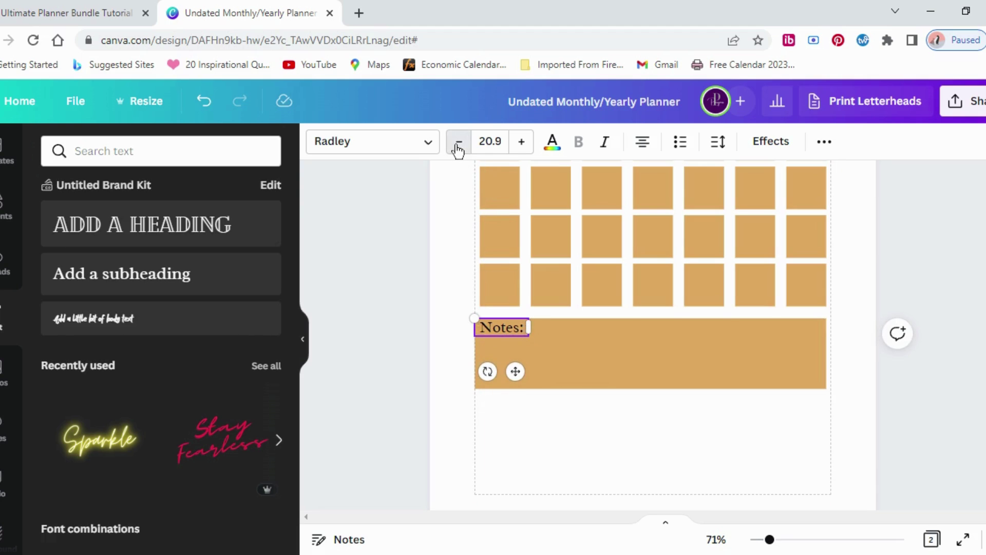
click(459, 144)
click(459, 143)
click(458, 144)
click(458, 144)
click(458, 144)
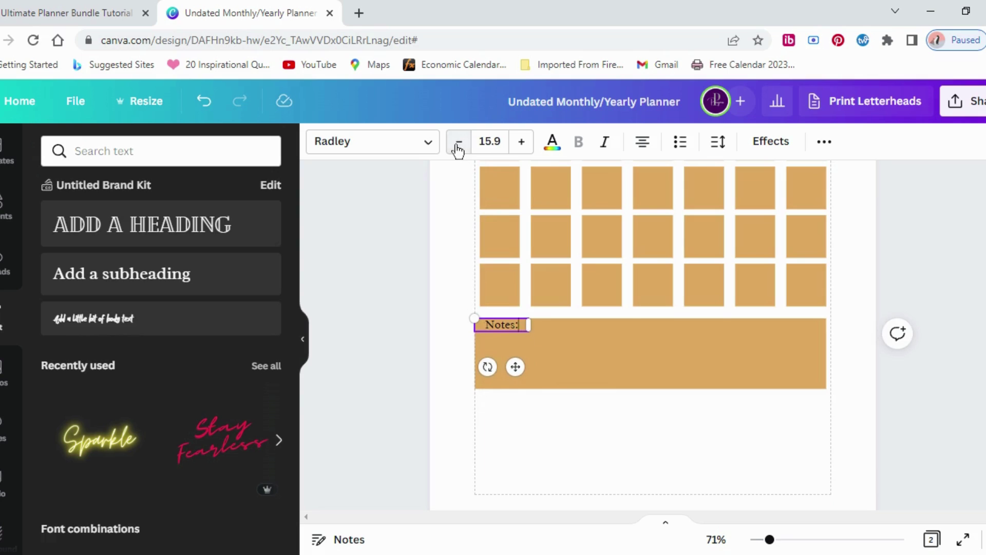
click(606, 423)
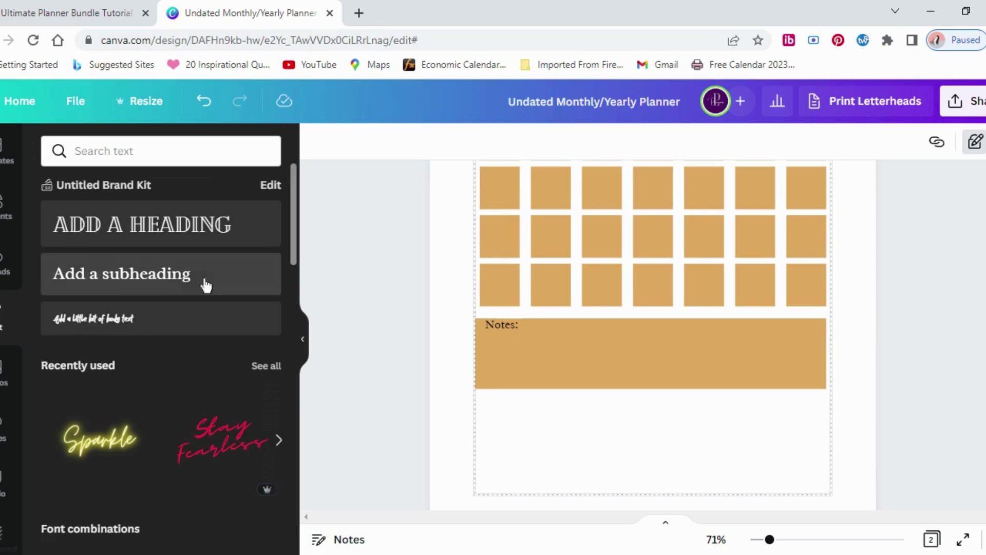
Step: Add another square at the left margin below the notes rectangle and shrink it to fit the space above the bottom margin
click(5, 203)
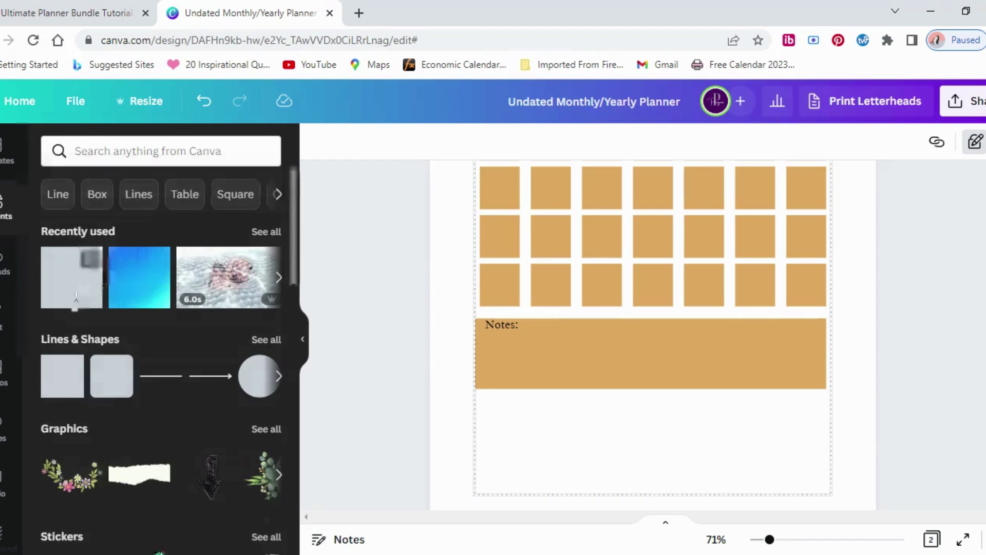
click(63, 375)
drag(634, 279, 519, 447)
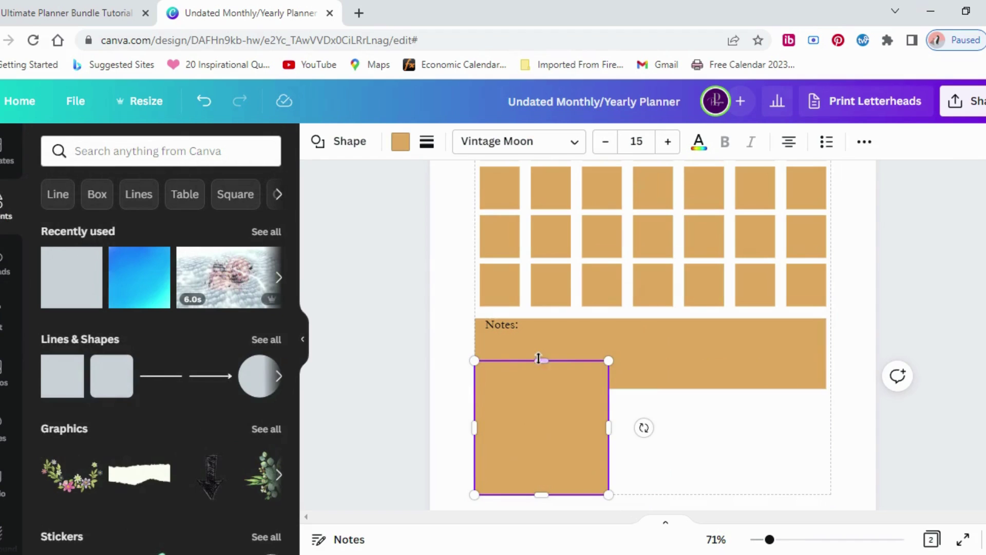
drag(542, 360, 539, 396)
drag(602, 444, 575, 445)
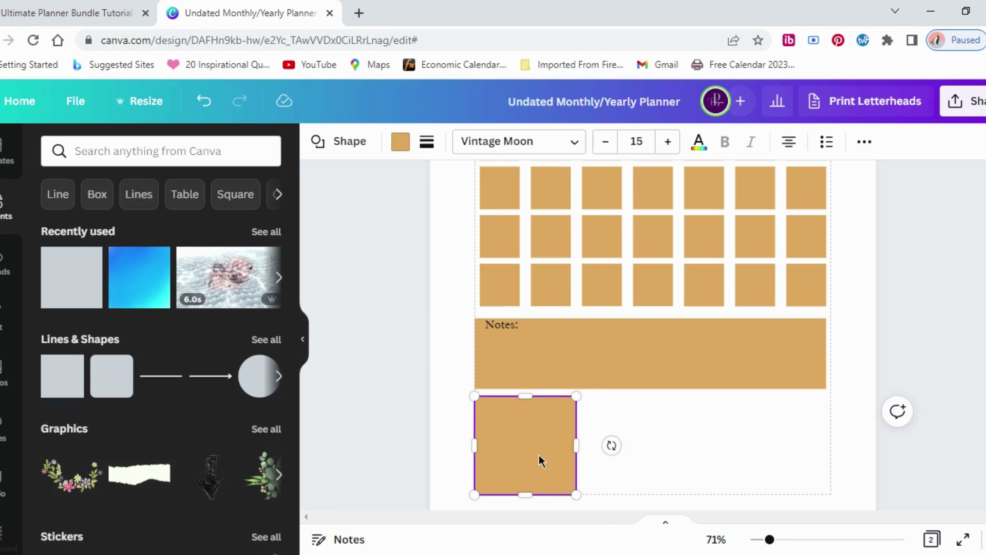
Step: Duplicate the small box twice and move one copy to the right margin, level with the original
click(864, 142)
click(861, 184)
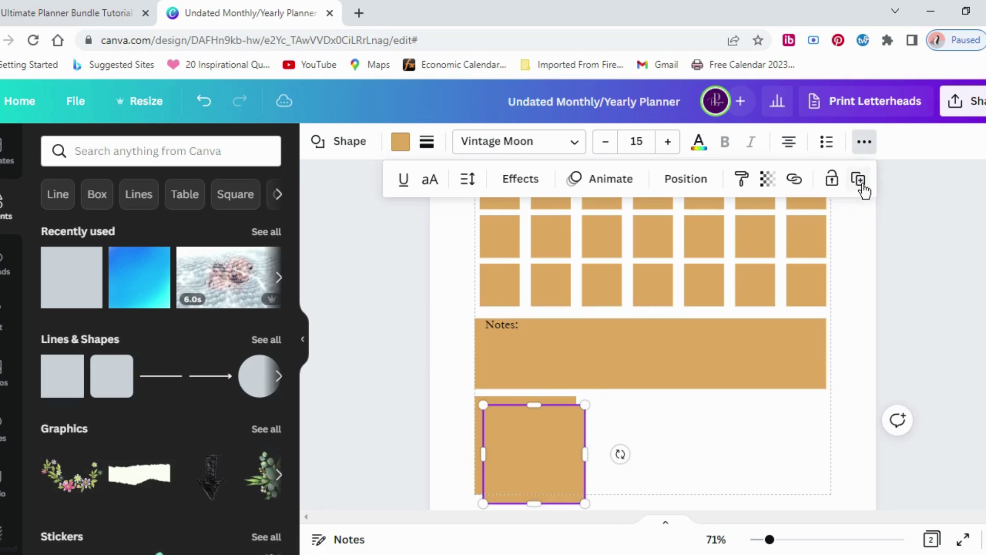
drag(551, 460, 785, 436)
scroll(556, 427, down, 1)
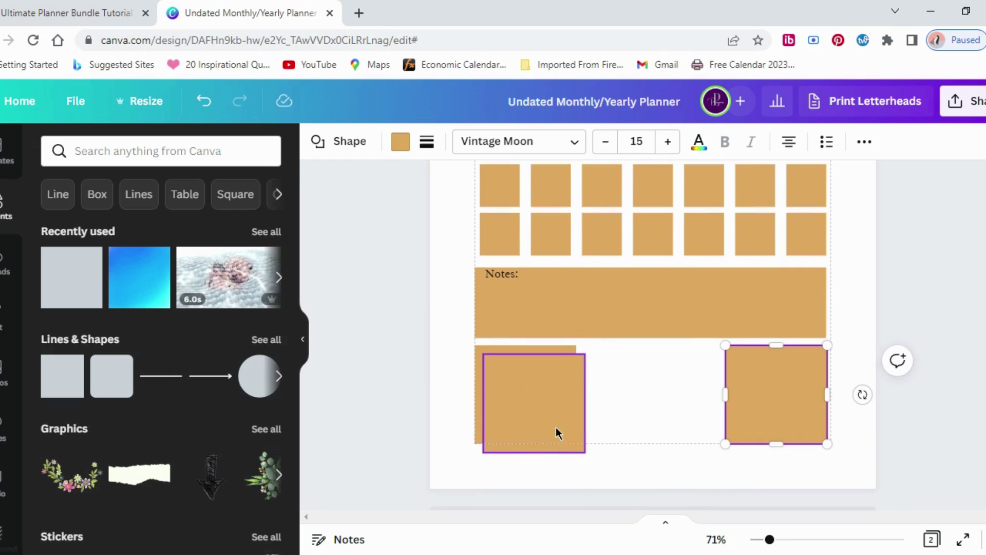
Step: Select the three small boxes and tidy them up into an evenly spaced row below the notes rectangle
drag(474, 468, 775, 420)
click(865, 154)
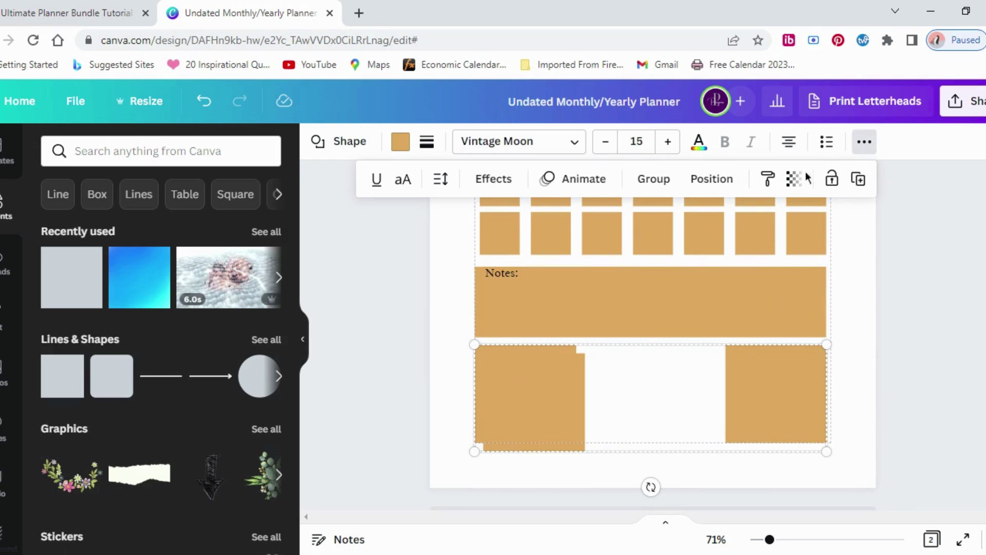
click(729, 182)
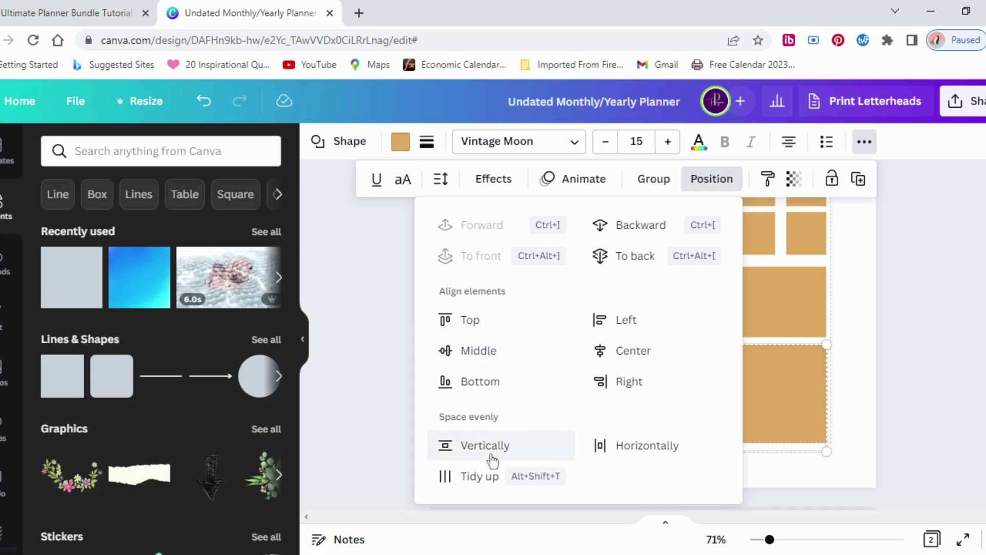
click(481, 476)
click(386, 396)
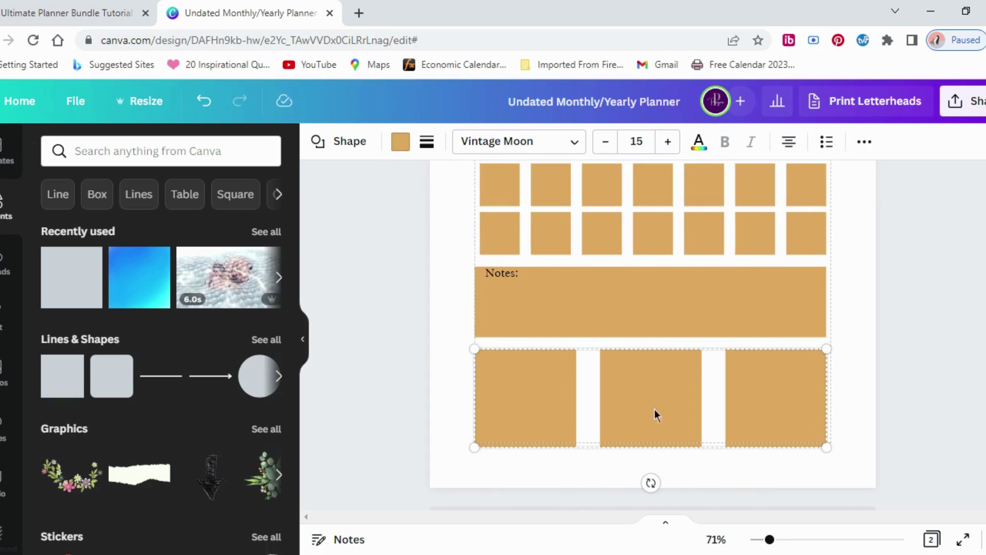
click(869, 416)
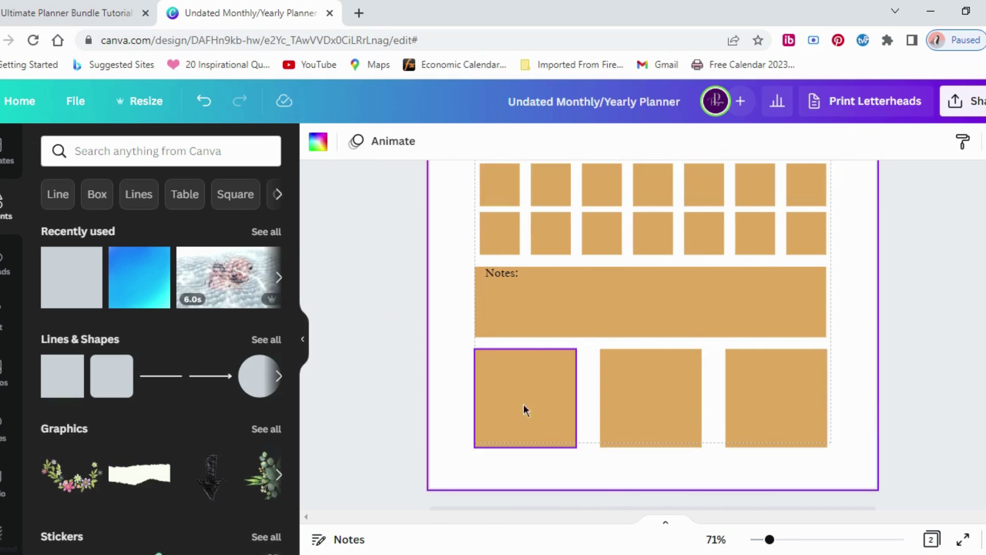
Step: Add a new subheading text to the page and set its font size to 15
click(507, 383)
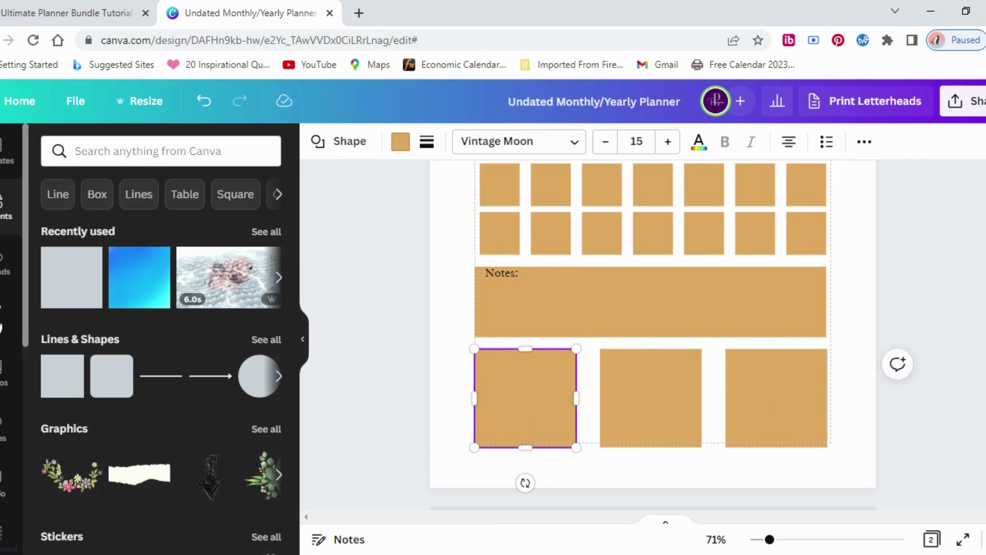
click(4, 321)
click(135, 283)
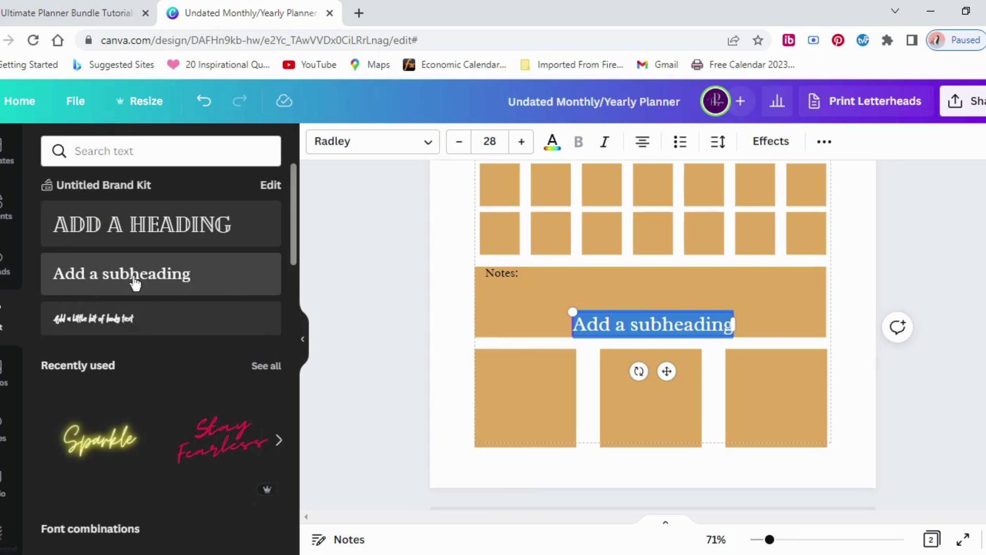
click(460, 145)
click(460, 146)
click(459, 145)
click(460, 145)
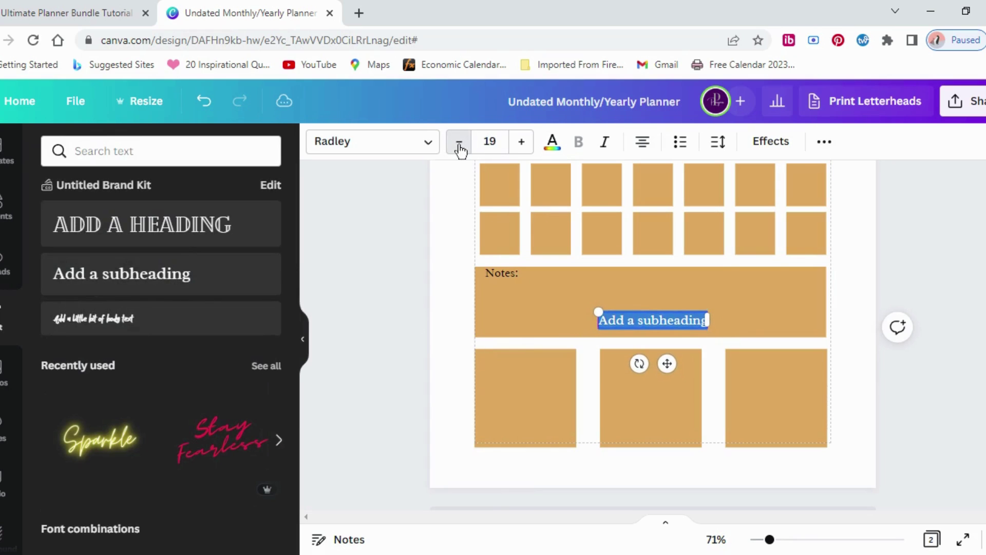
click(460, 145)
click(460, 146)
click(719, 313)
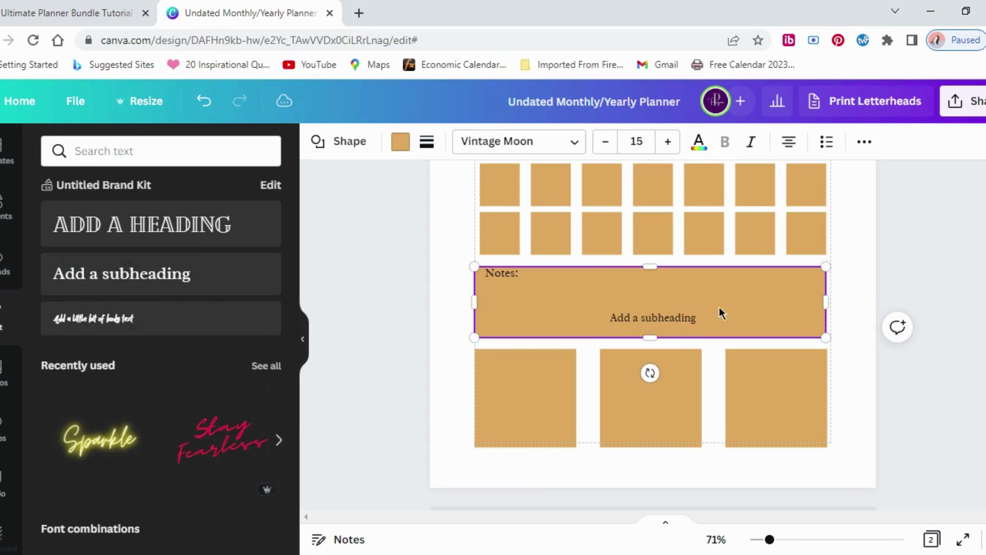
Step: Move the new subheading to the top of the left small box and change its text to "Important Dates"
drag(655, 315, 530, 358)
double_click(529, 358)
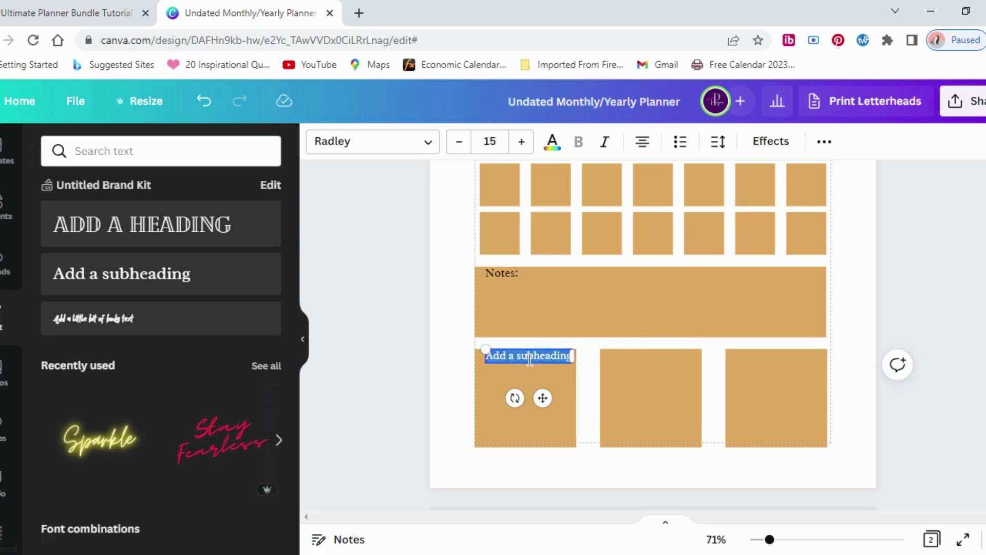
text(Lmpor)
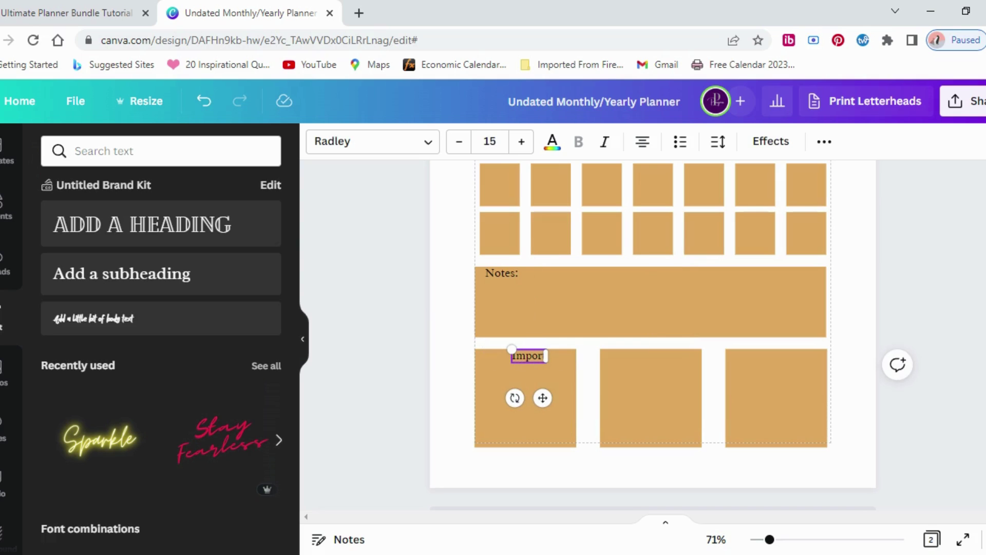
text(ttant)
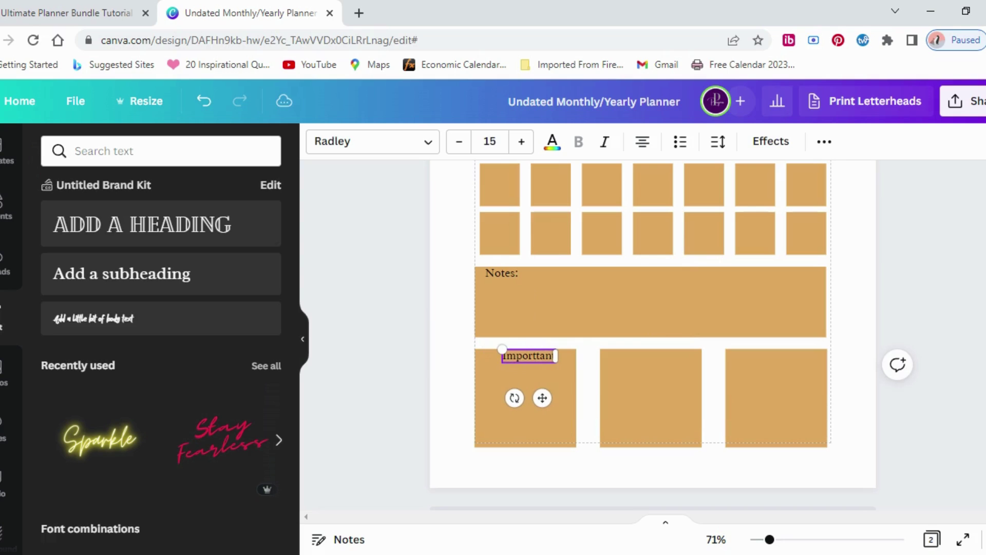
text( Dat)
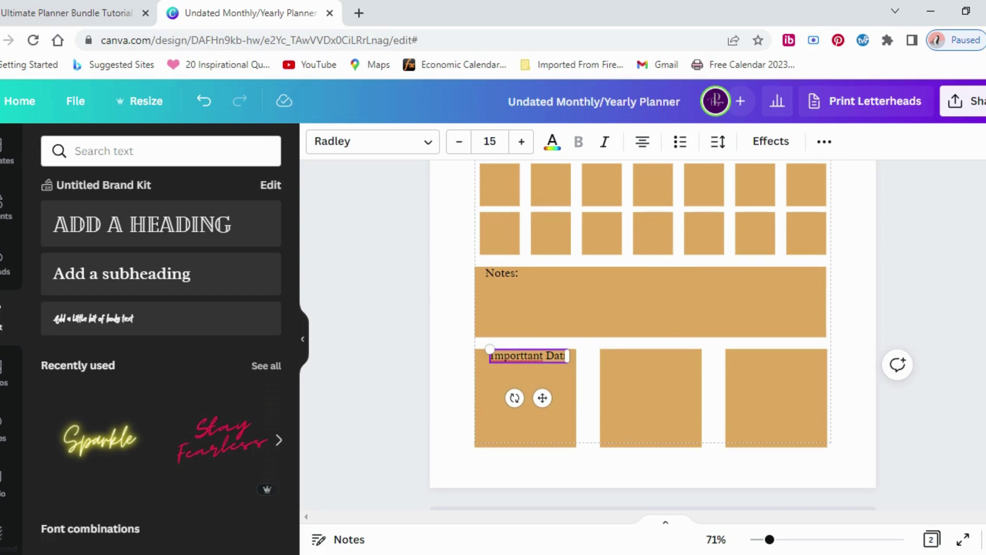
text(es)
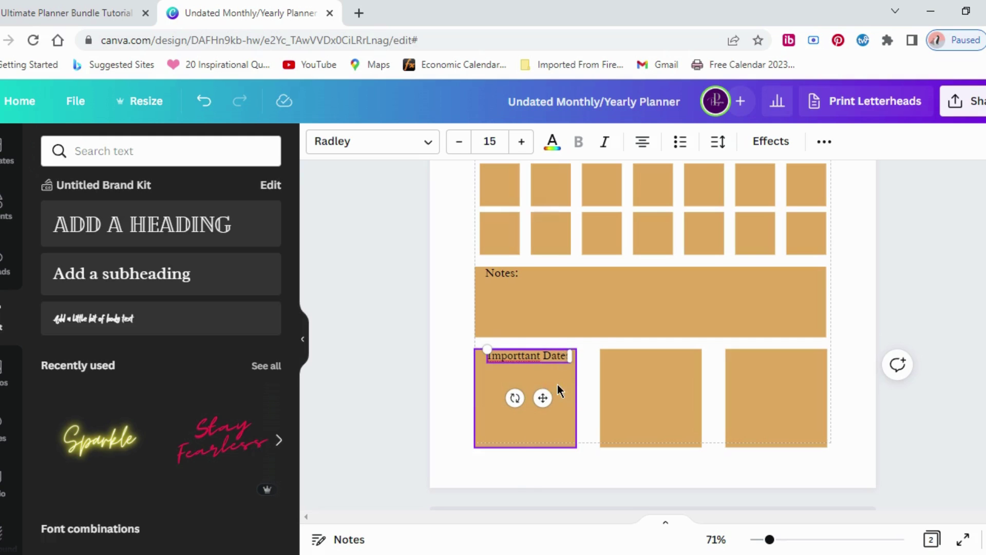
click(557, 383)
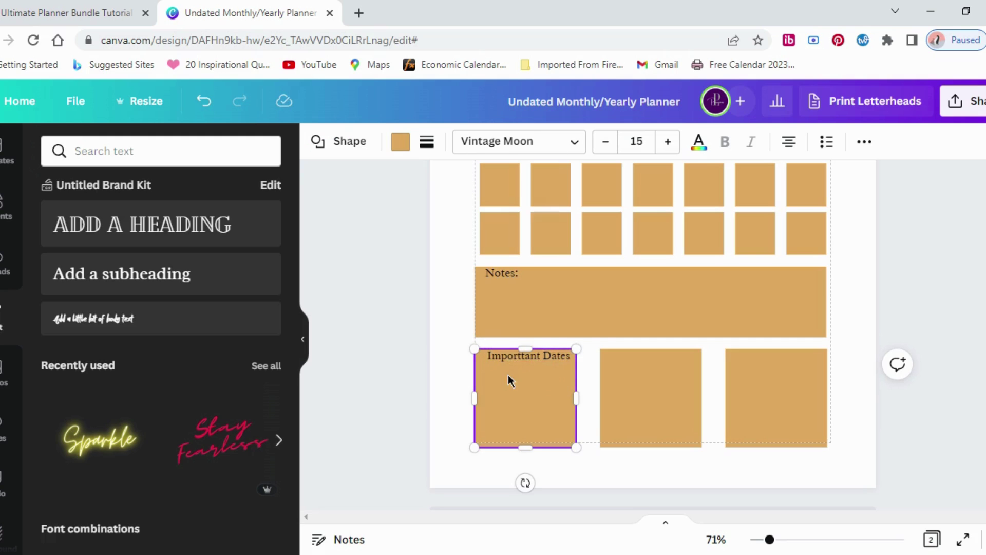
click(509, 358)
double_click(509, 358)
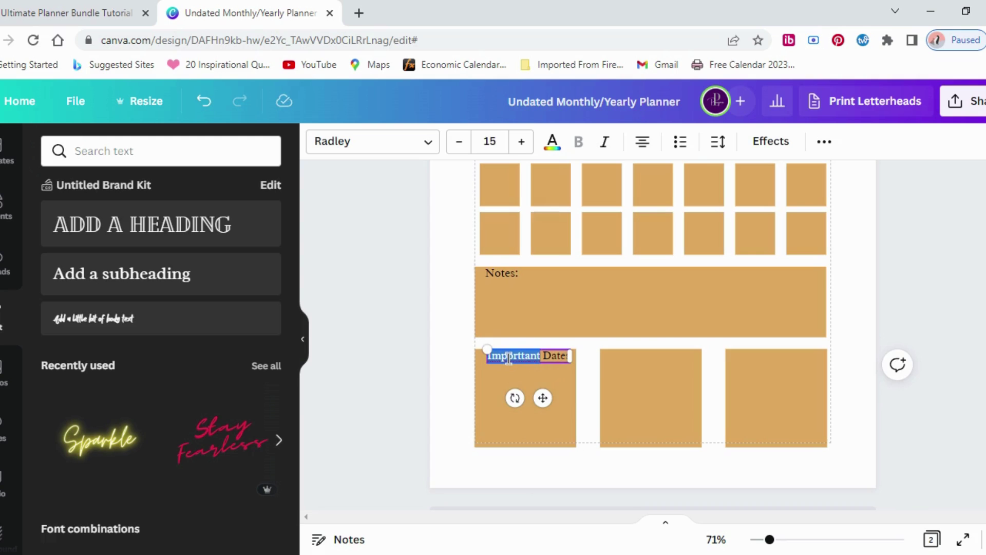
text(Important)
click(568, 404)
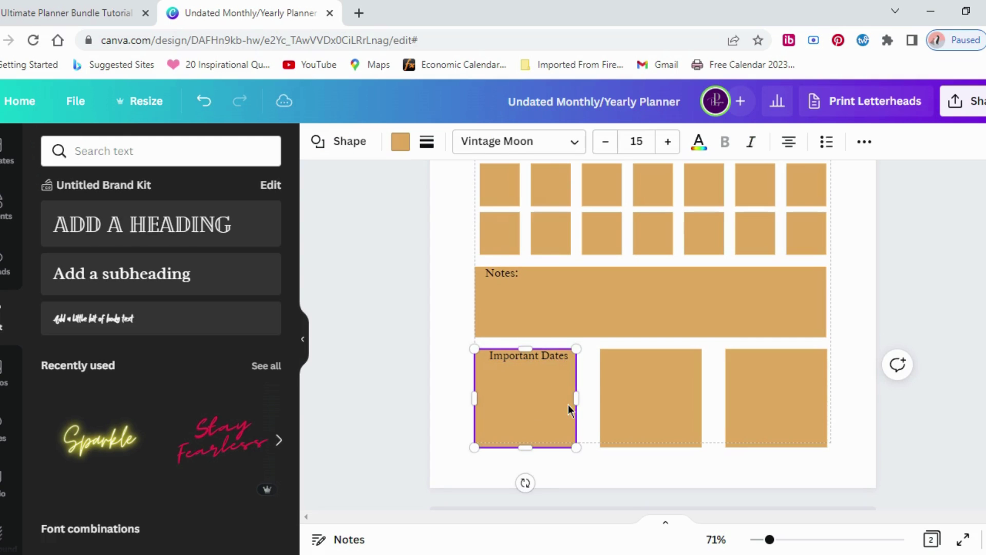
Step: Duplicate the "Important Dates" label twice and place the copies at the top of the middle and right small boxes
click(545, 359)
click(825, 142)
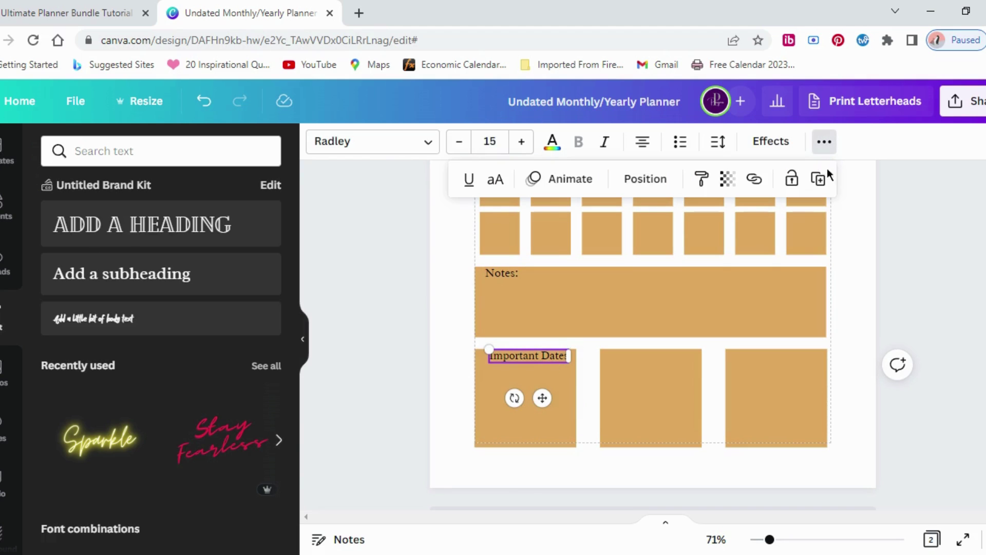
click(818, 179)
click(818, 178)
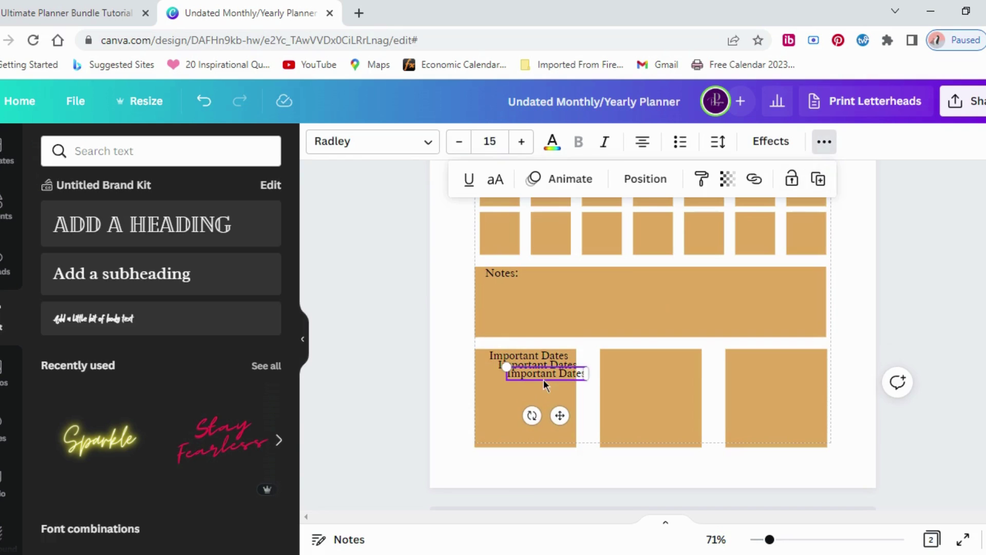
drag(544, 374, 640, 358)
click(605, 341)
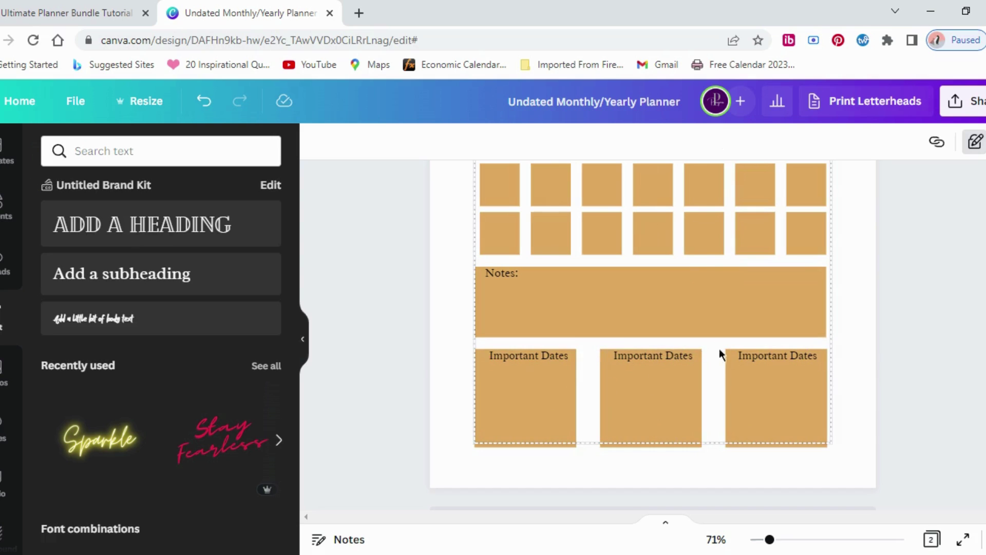
Step: Change the middle small box's label to "Appts"
scroll(718, 362, up, 1)
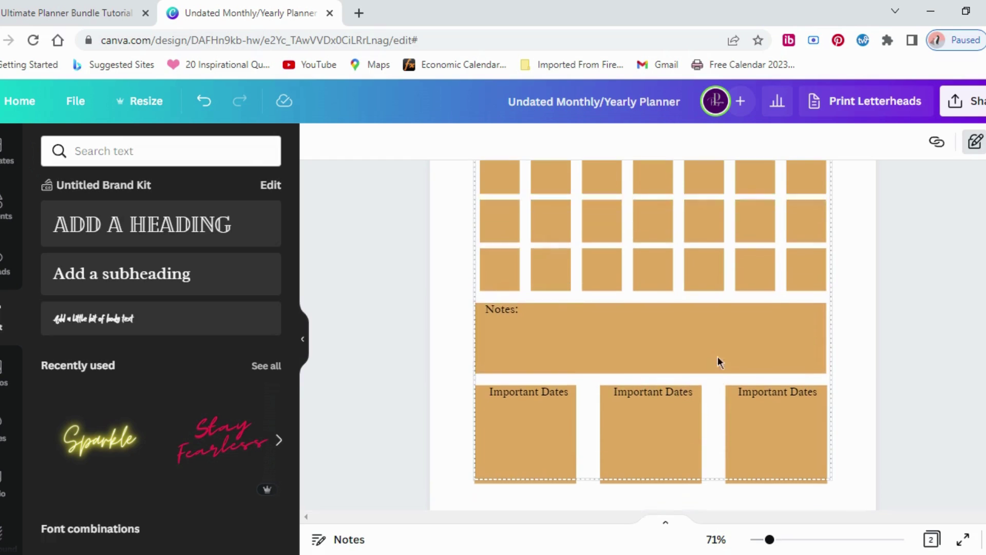
scroll(684, 267, up, 3)
scroll(681, 339, down, 4)
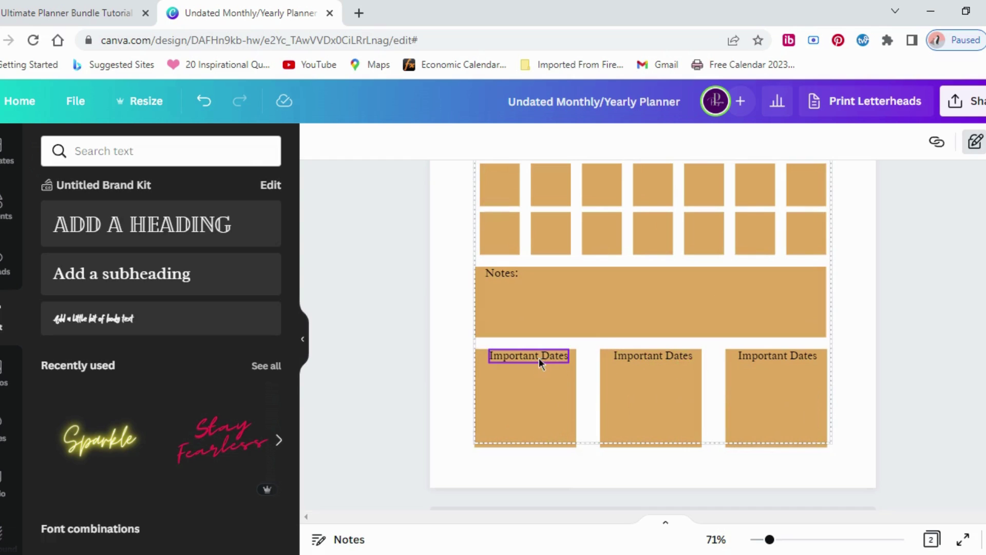
click(501, 356)
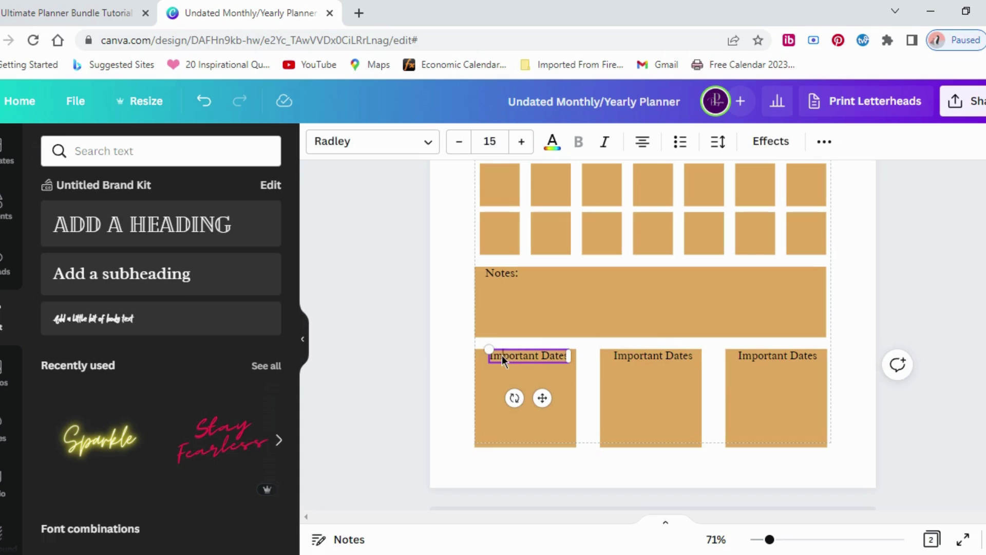
click(650, 356)
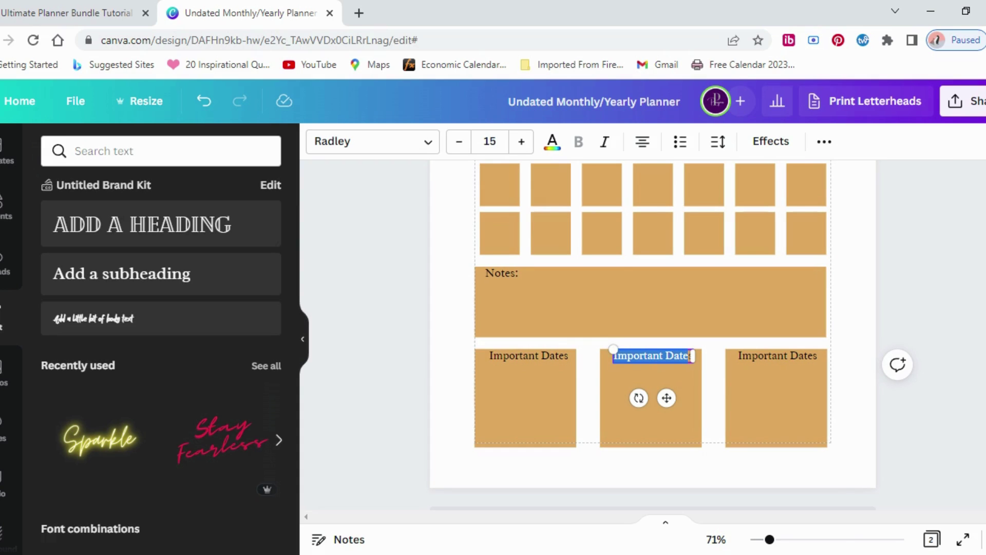
text(Appts)
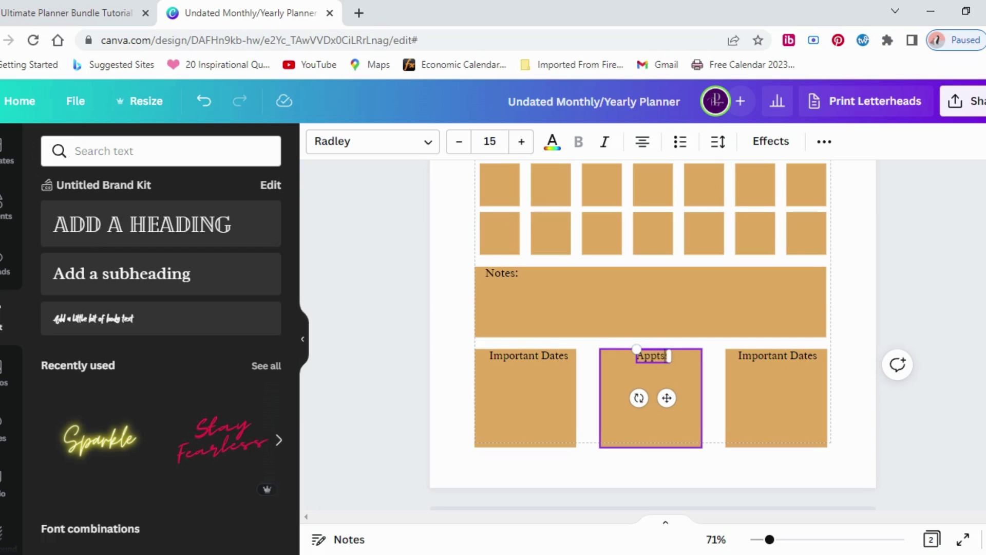
double_click(767, 355)
click(767, 354)
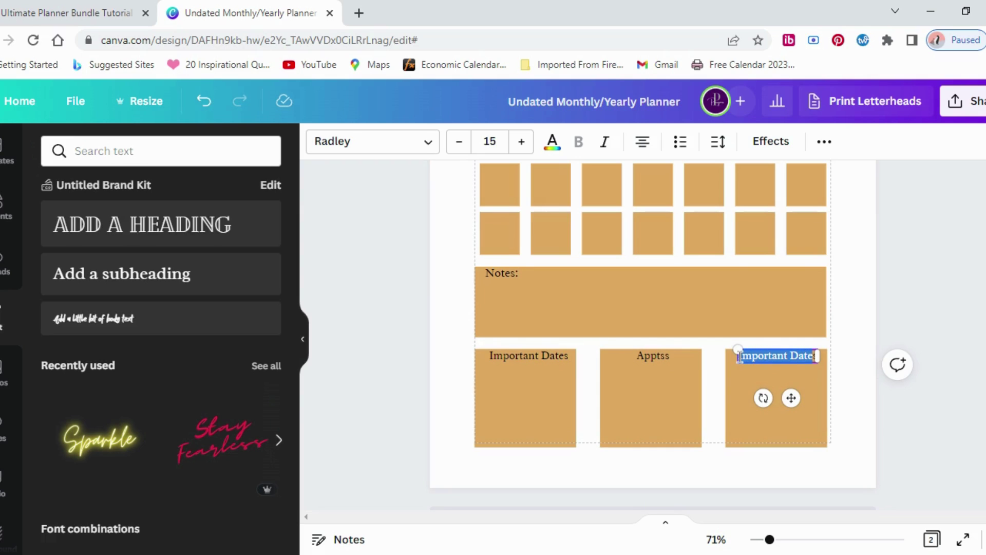
double_click(658, 358)
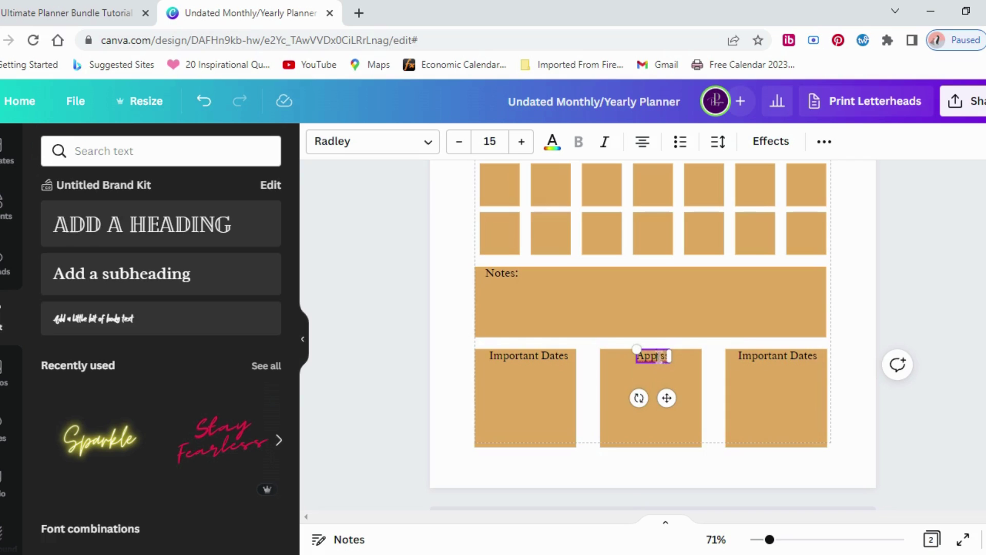
click(664, 356)
Step: Replace the right small box's label text with "Short term goals"
double_click(765, 357)
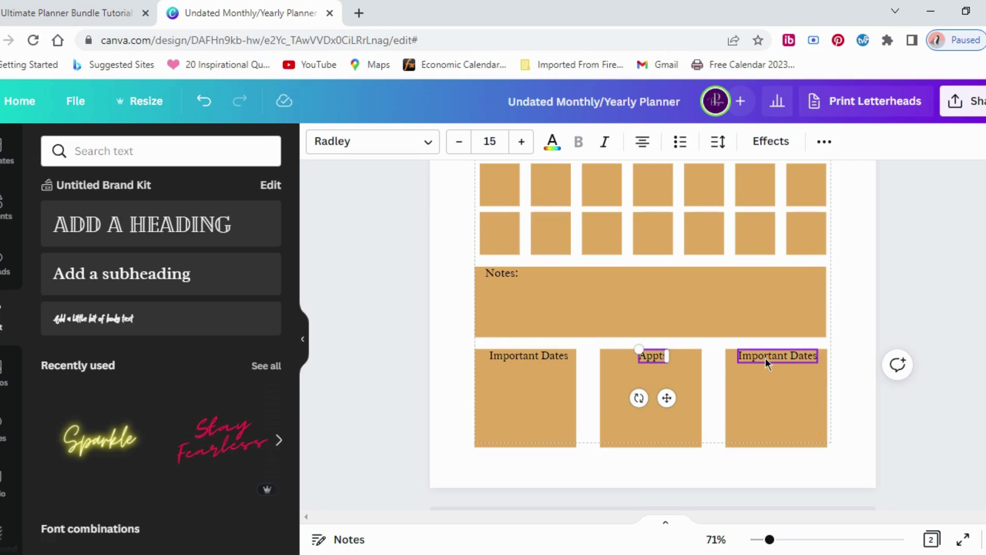
click(753, 356)
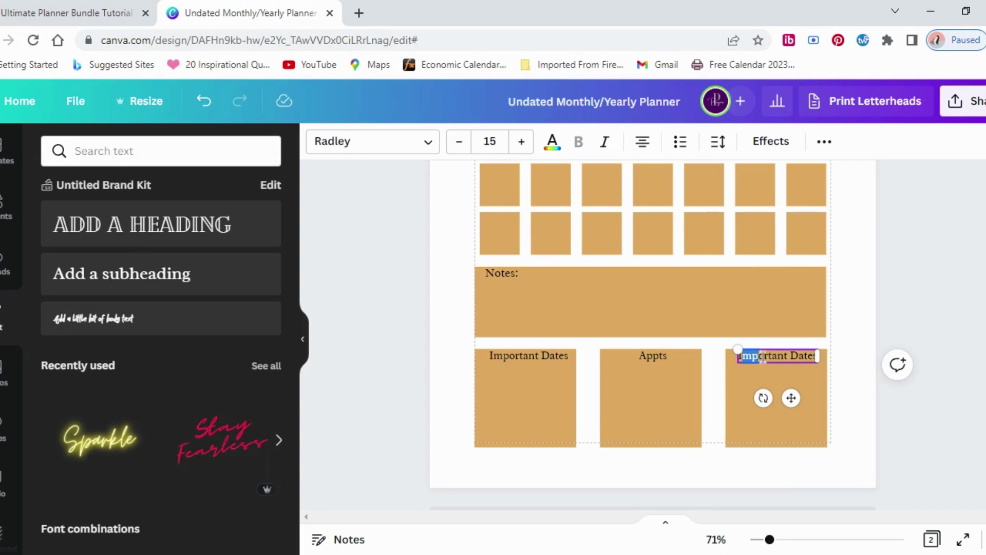
key(BackSpace)
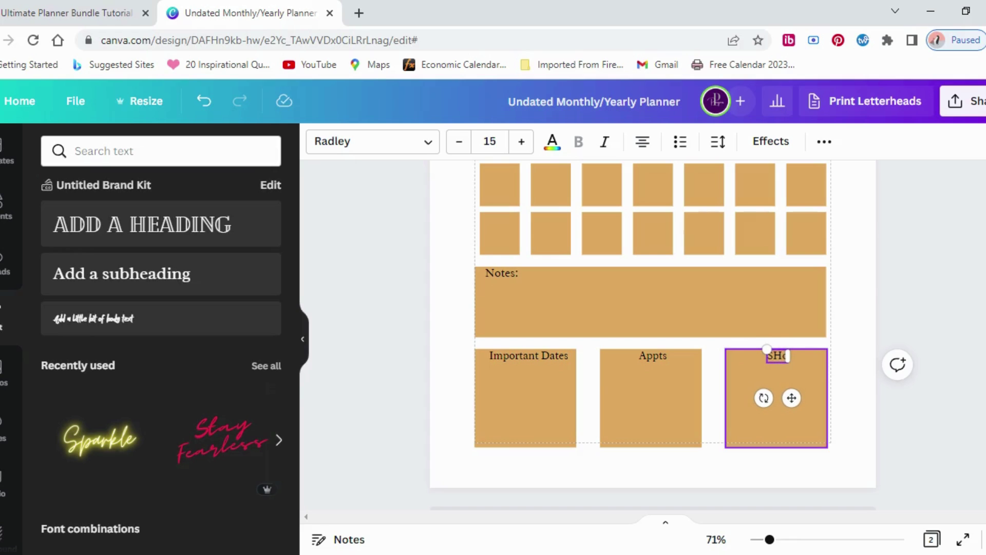
key(BackSpace)
text(rt term goals)
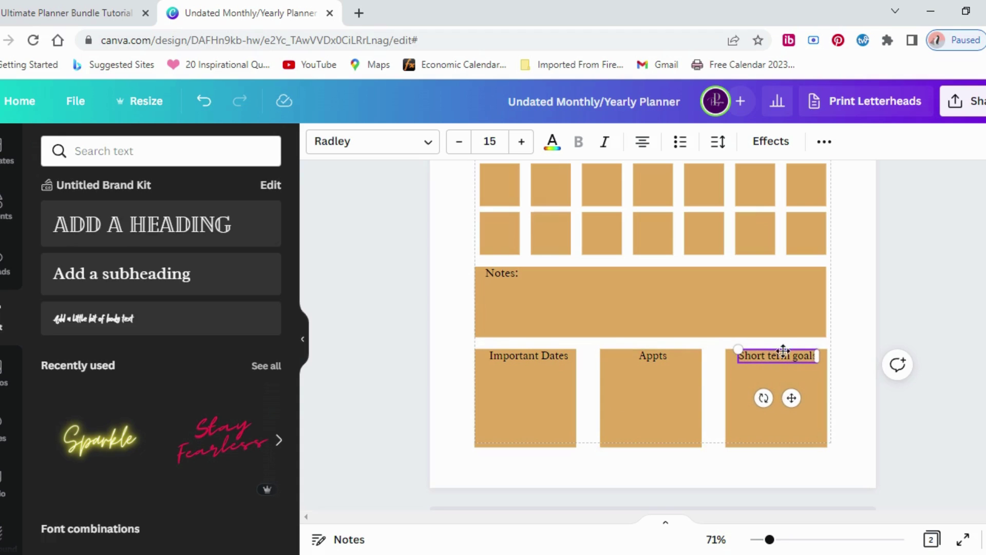
Step: Capitalize the right small box's label so it reads "Short Term Goals"
key(BackSpace)
key(BackSpace)
key(BackSpace)
key(BackSpace)
key(BackSpace)
key(BackSpace)
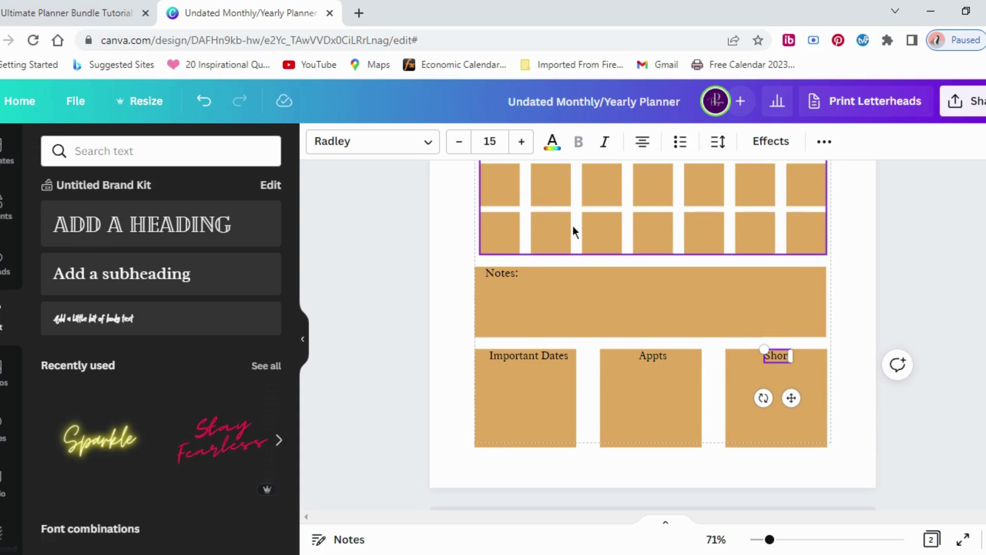
text(t Ter)
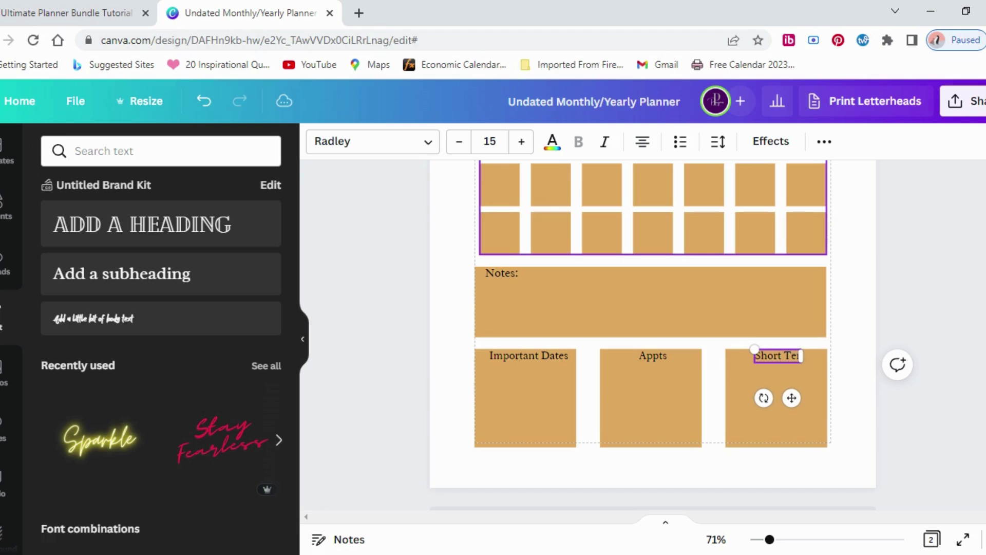
text(m Goals)
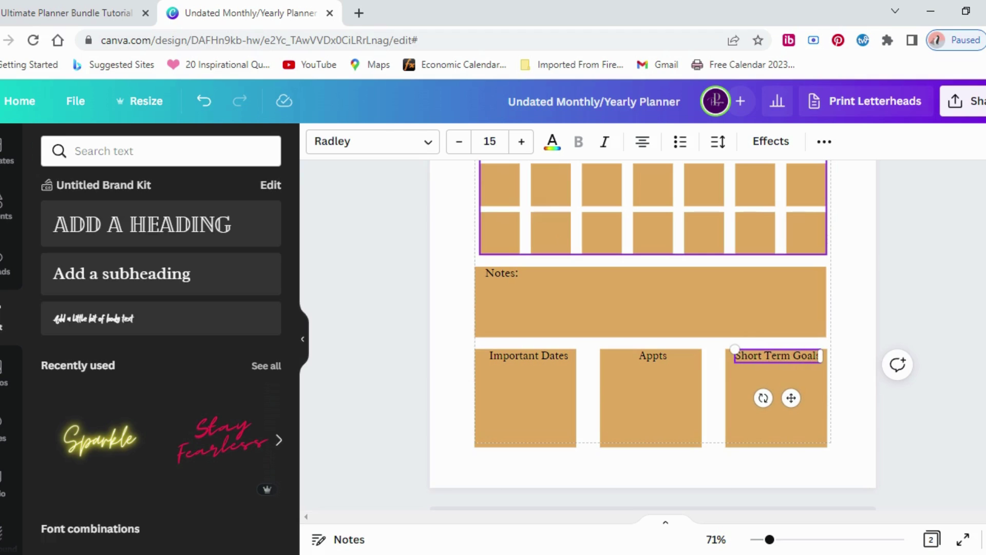
click(714, 380)
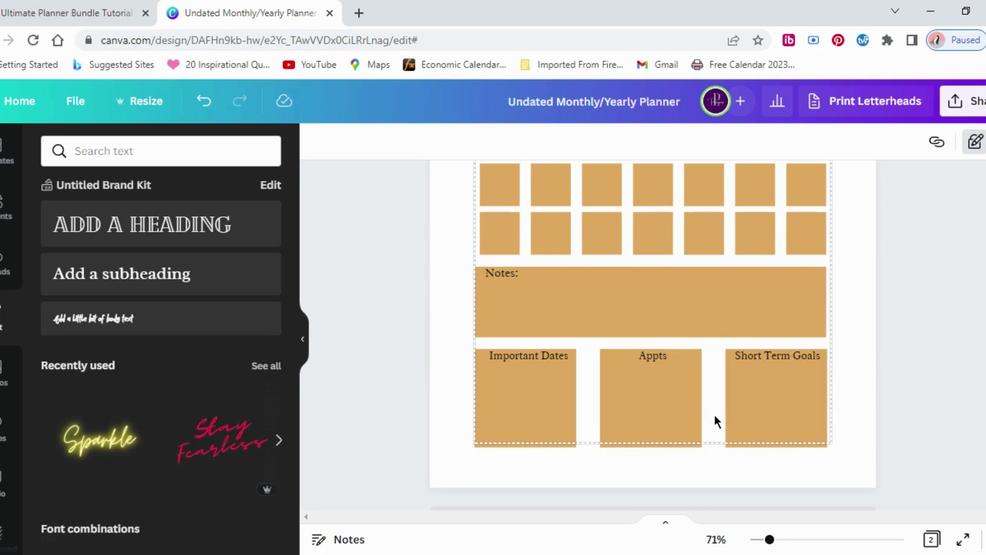
Step: Return to page 1, search the elements library for "Flower Background" and browse the designs
scroll(714, 415, up, 4)
scroll(716, 421, up, 13)
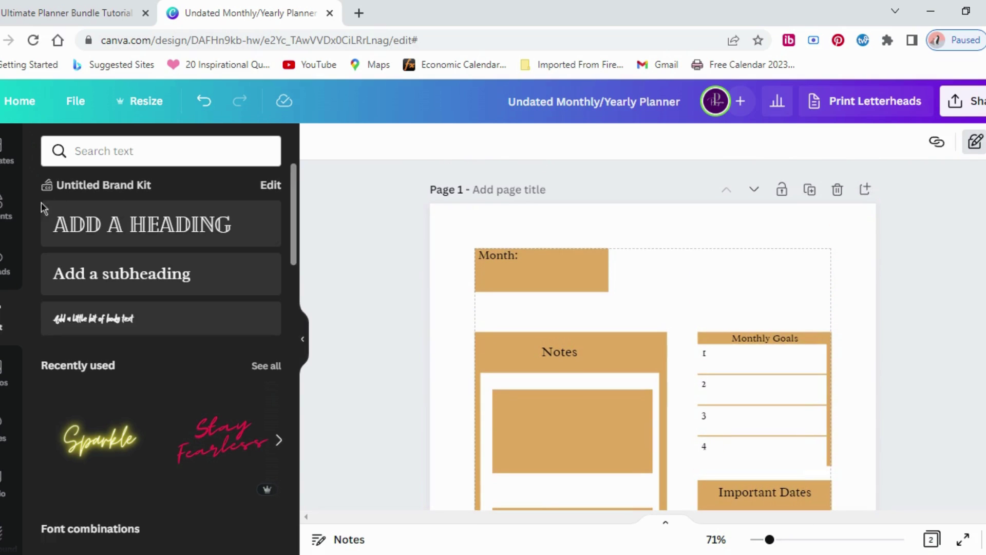
click(4, 207)
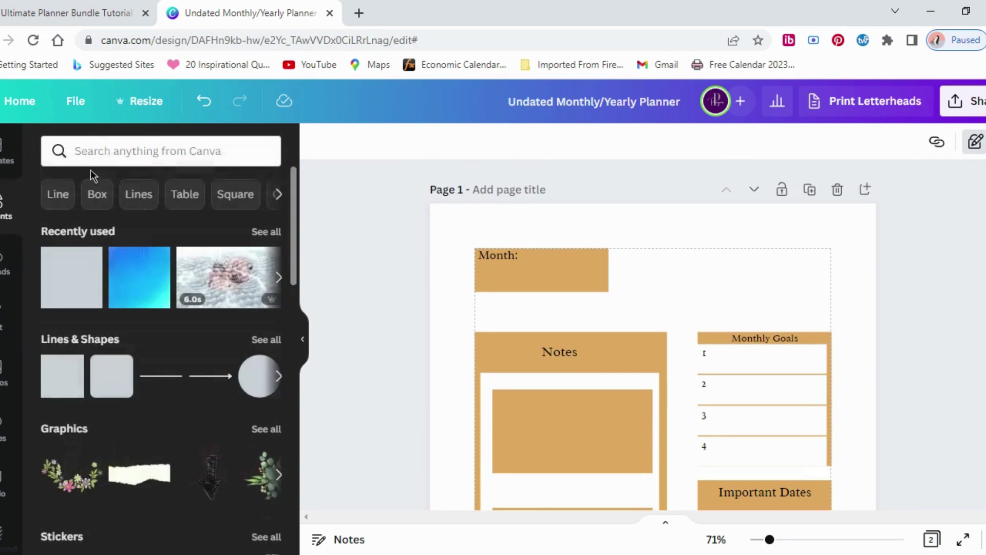
click(125, 151)
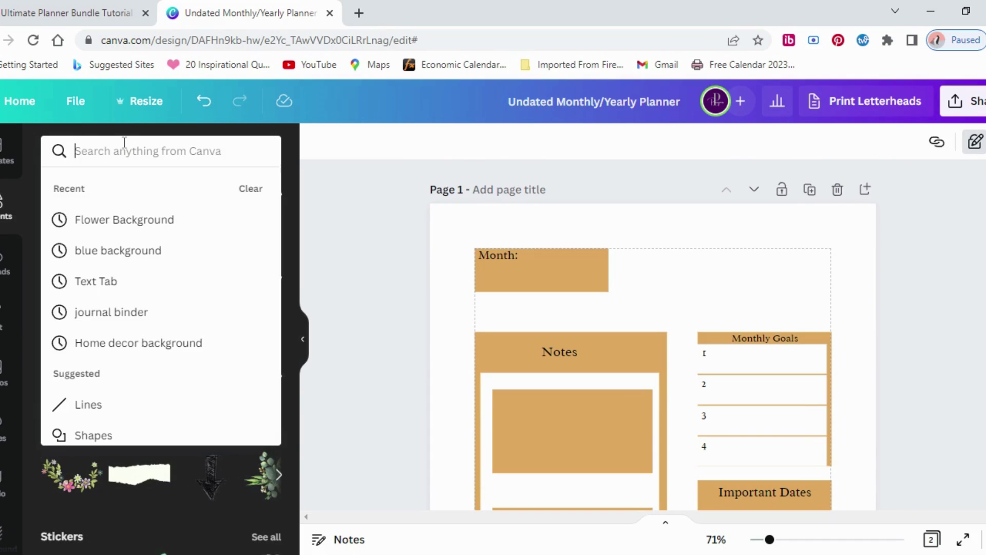
click(123, 218)
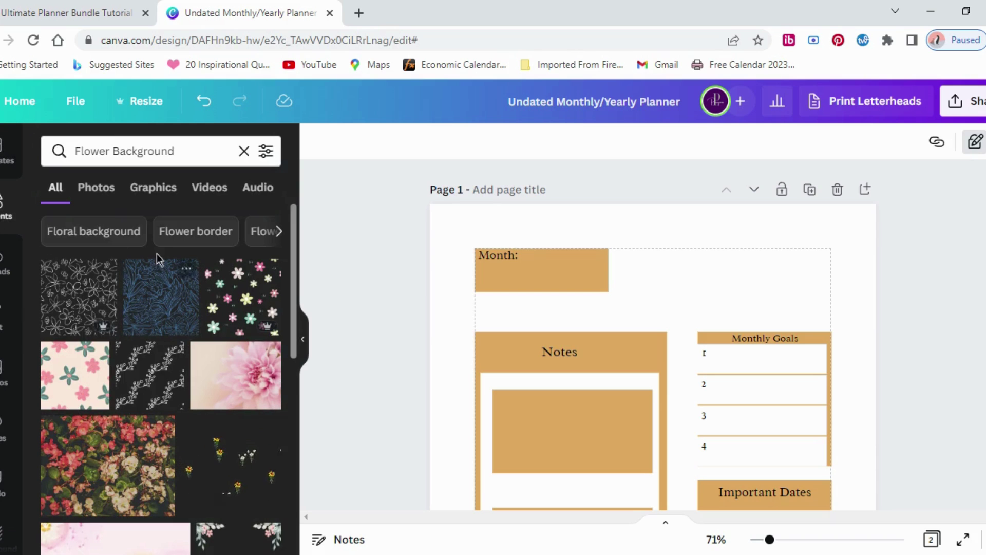
scroll(155, 386, down, 4)
scroll(154, 375, up, 4)
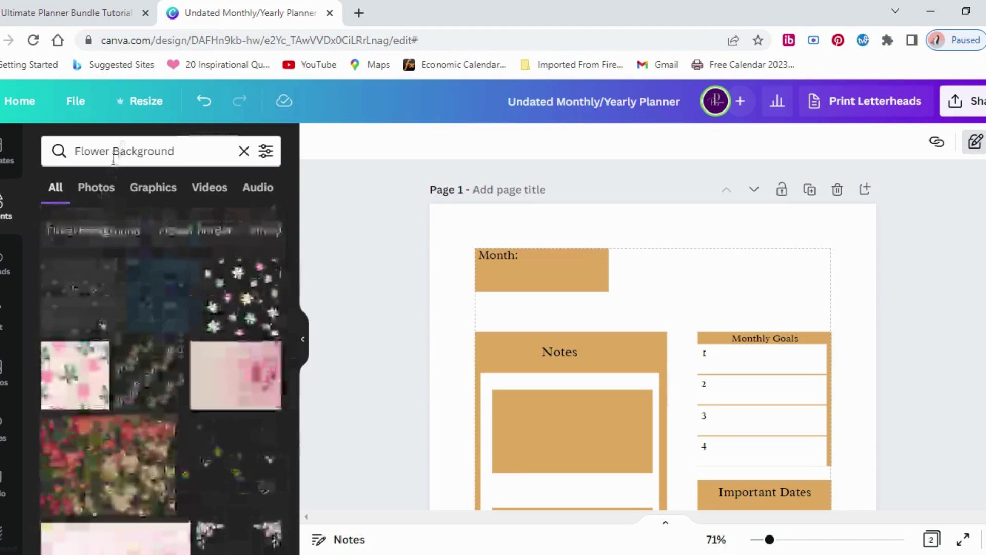
Step: Search the elements library for "blue background" instead
drag(108, 150, 64, 150)
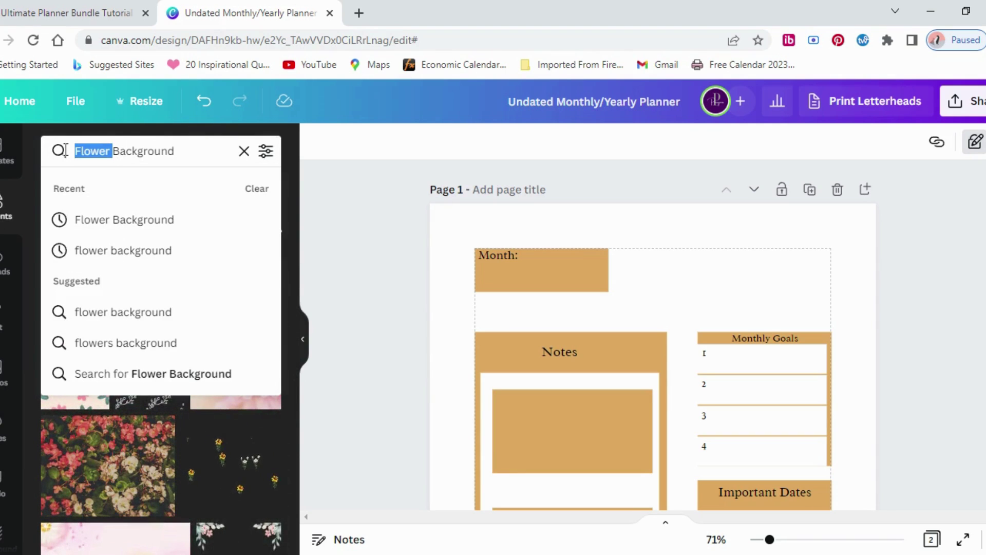
text(Blue)
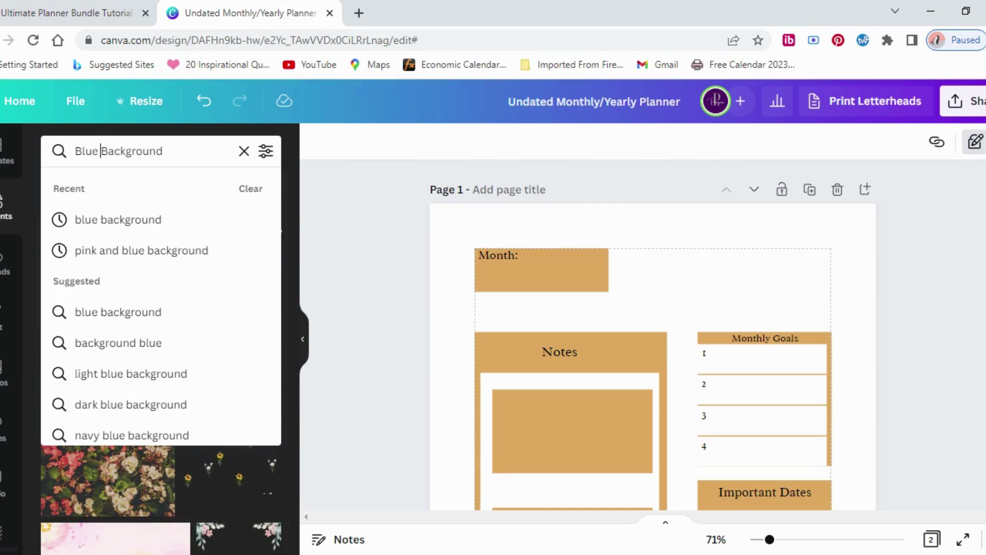
click(88, 230)
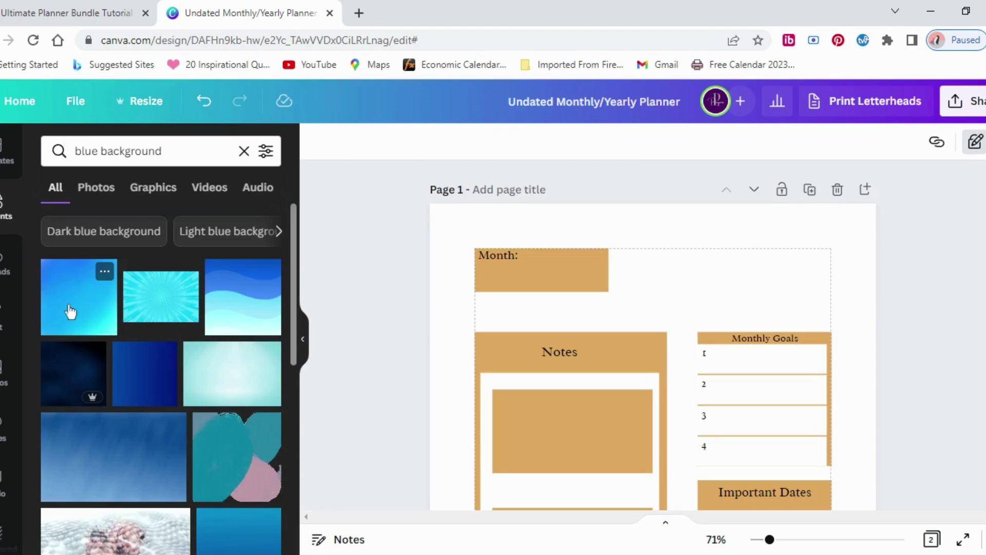
drag(72, 312, 633, 339)
right_click(642, 343)
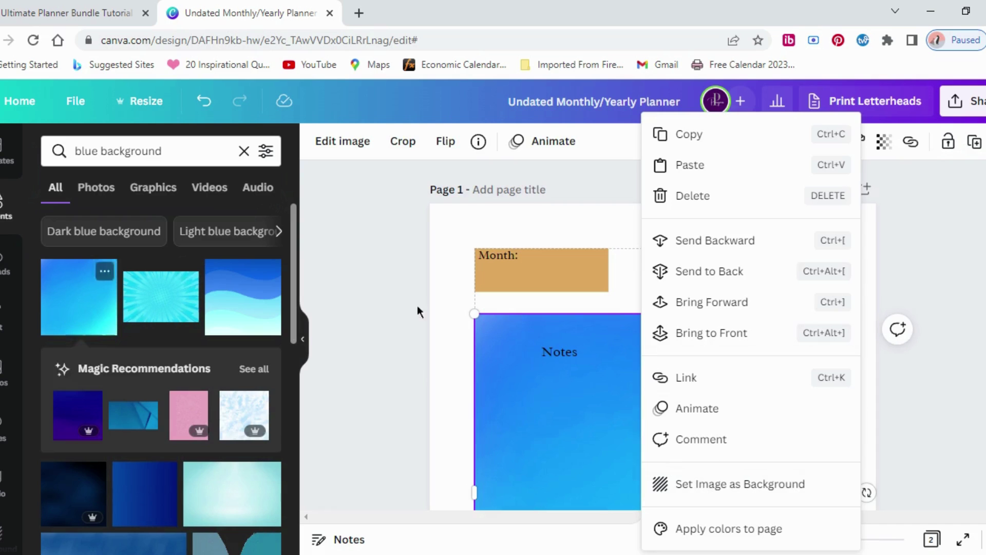
click(624, 343)
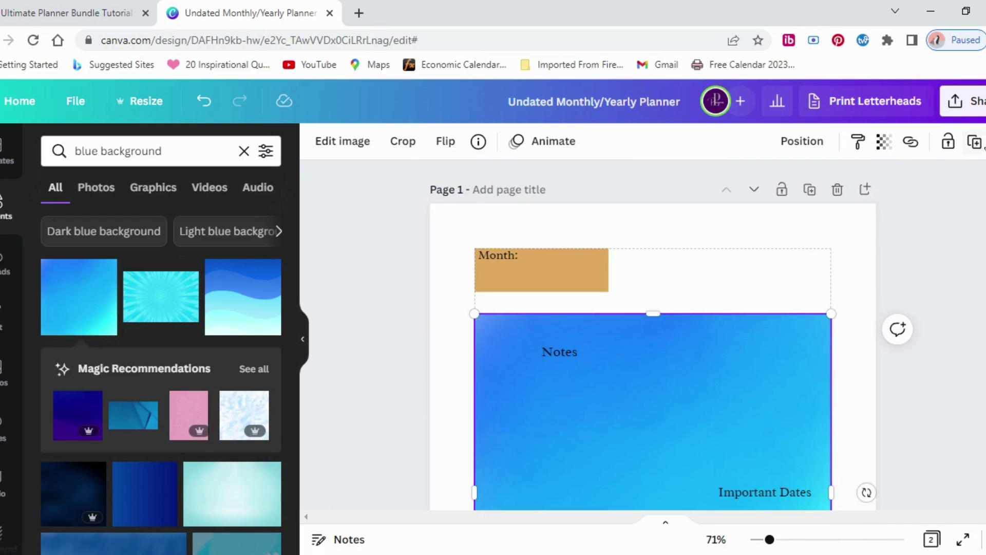
key(Delete)
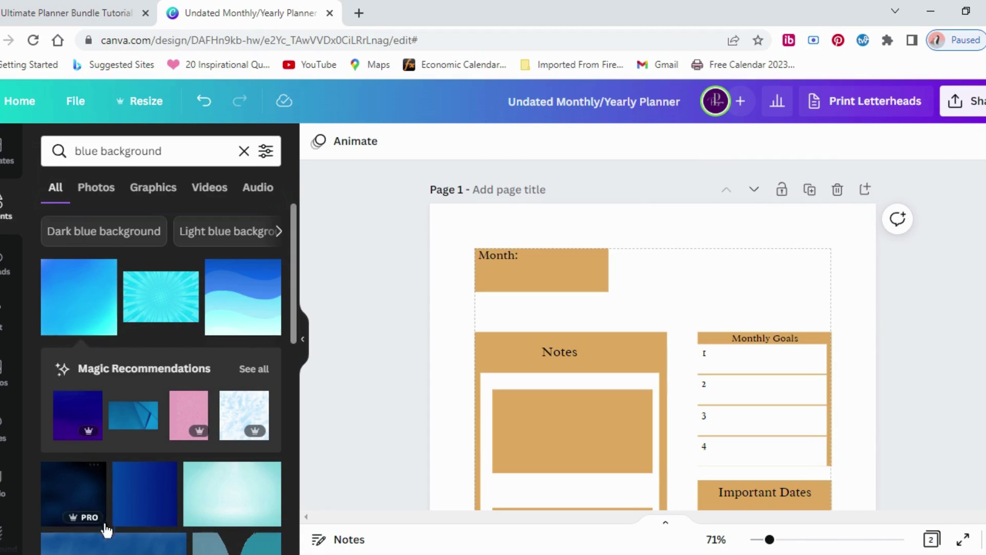
Step: Add the bright blue gradient image to page 1, set it as the page background and review the page
click(77, 308)
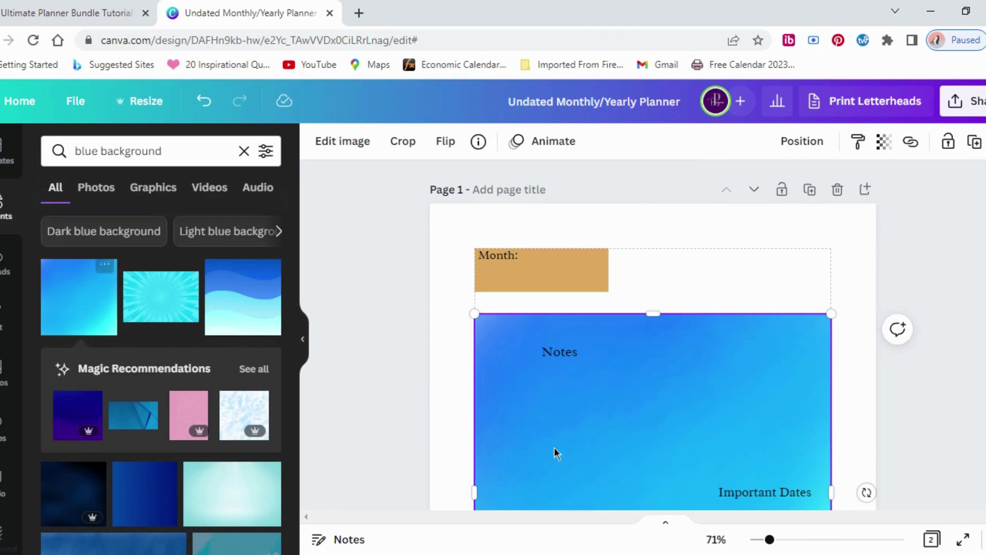
right_click(658, 350)
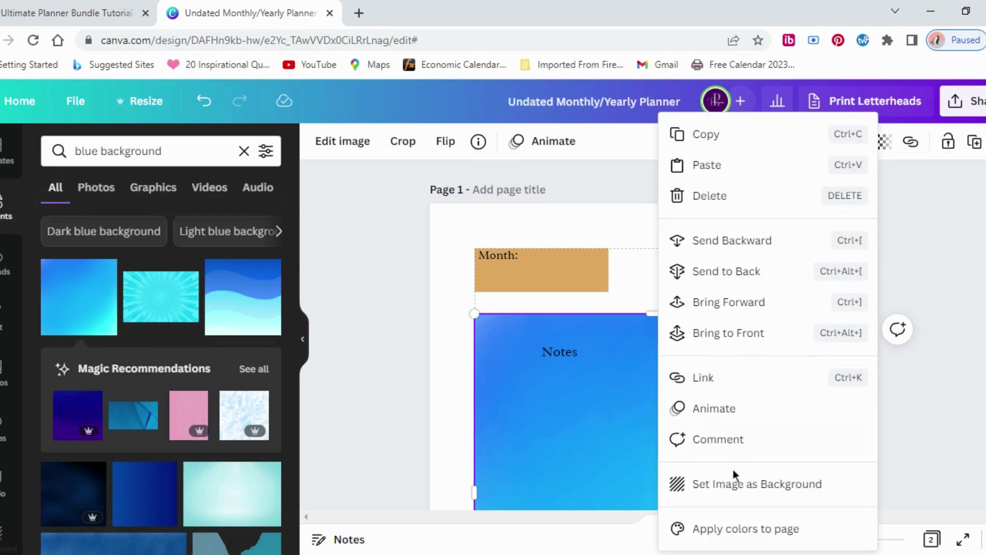
click(732, 485)
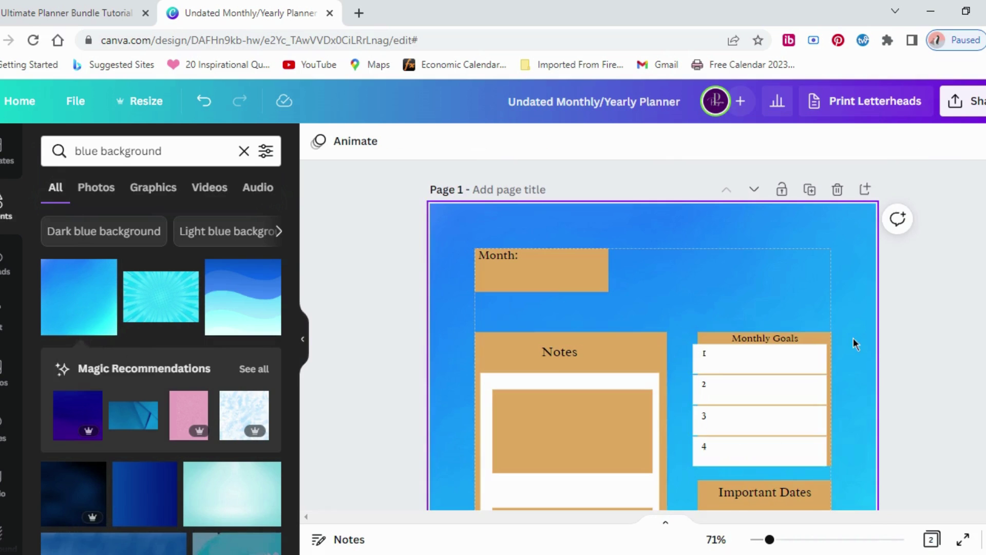
scroll(852, 339, down, 5)
scroll(852, 352, up, 6)
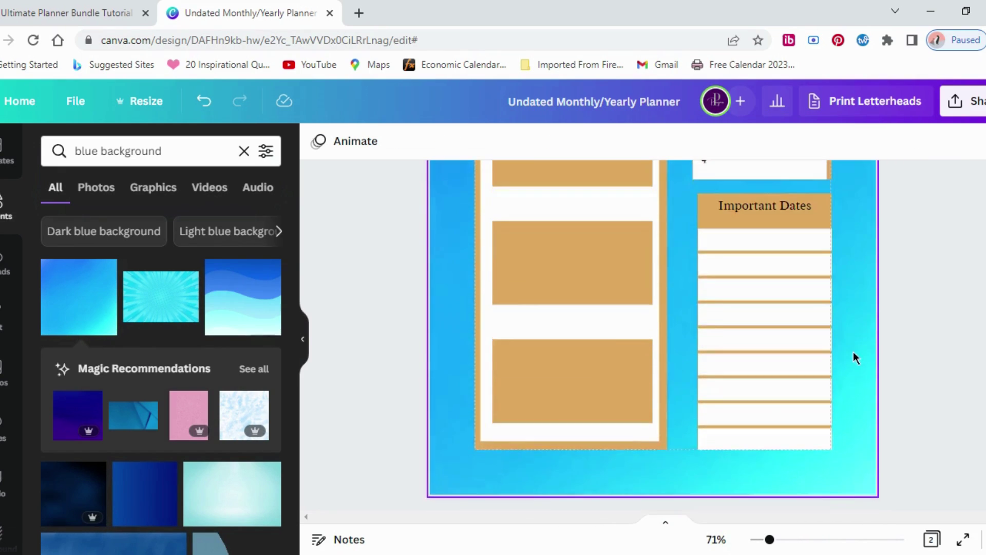
click(643, 307)
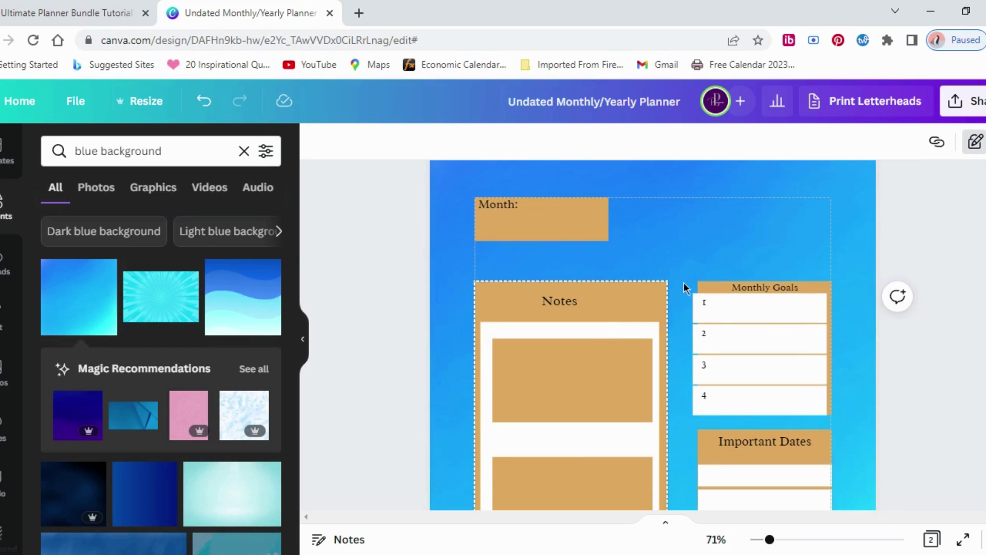
scroll(673, 288, up, 1)
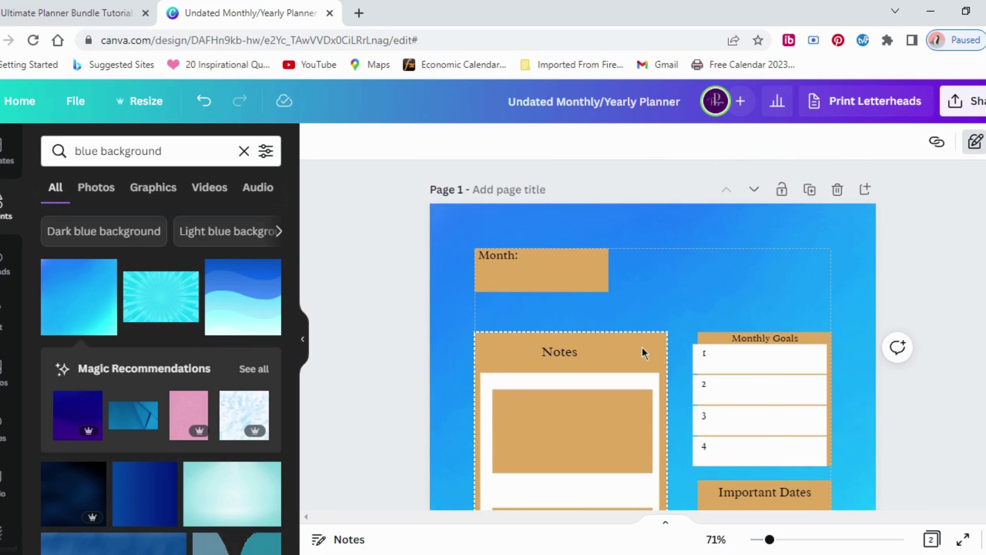
Step: Recolour the Notes frame on page 1 with the pale lavender from The Deep Blue palette and apply the change to all matching shapes
scroll(642, 352, down, 4)
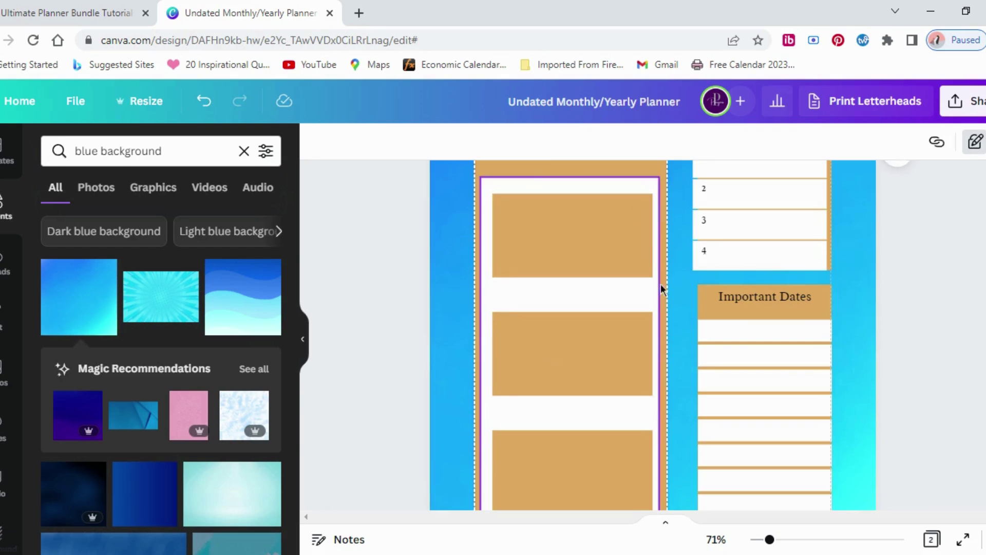
scroll(663, 289, up, 2)
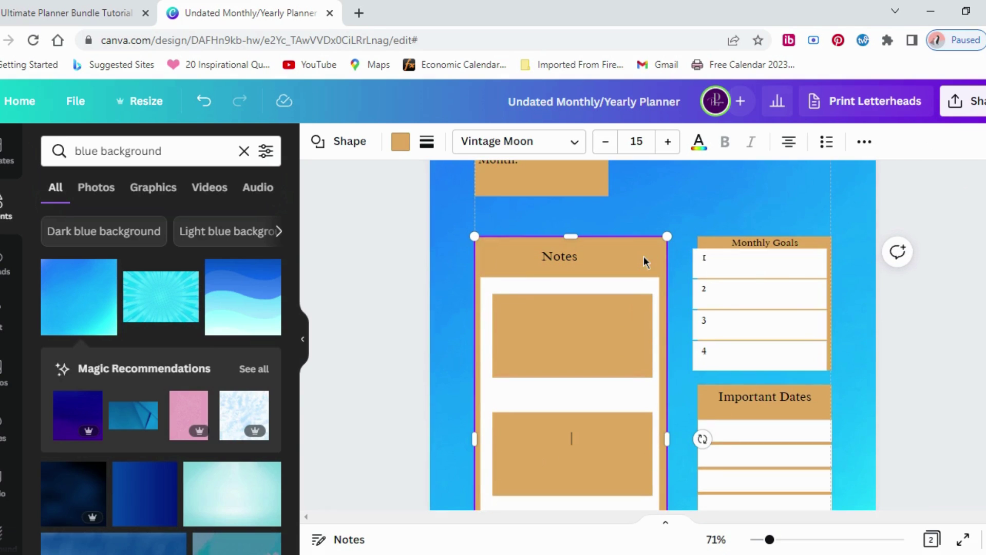
click(404, 146)
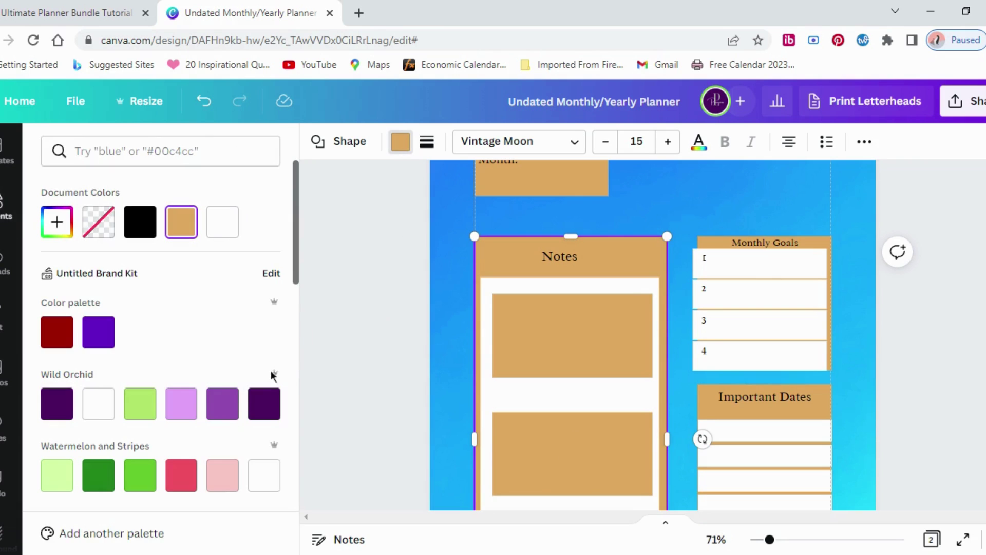
scroll(103, 329, down, 7)
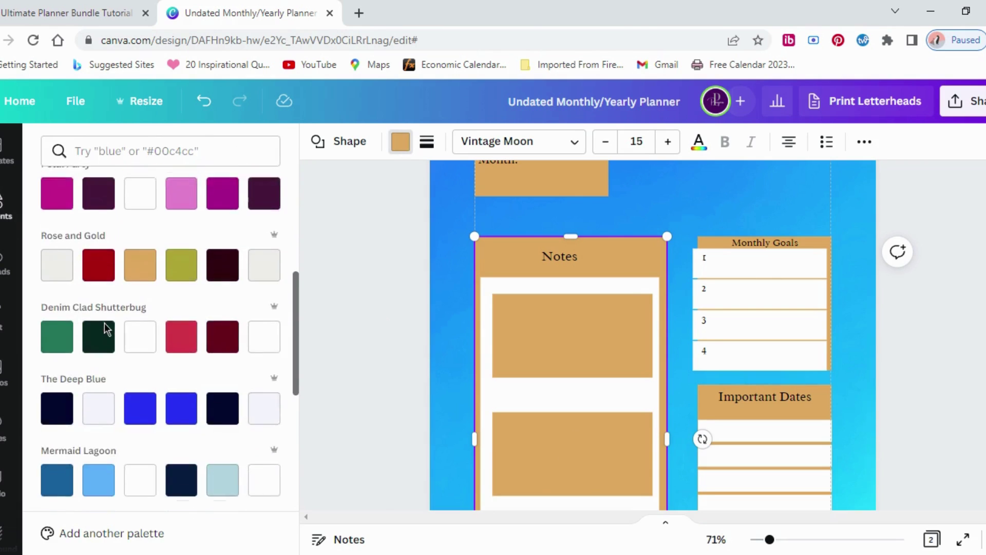
scroll(104, 324, down, 2)
click(262, 302)
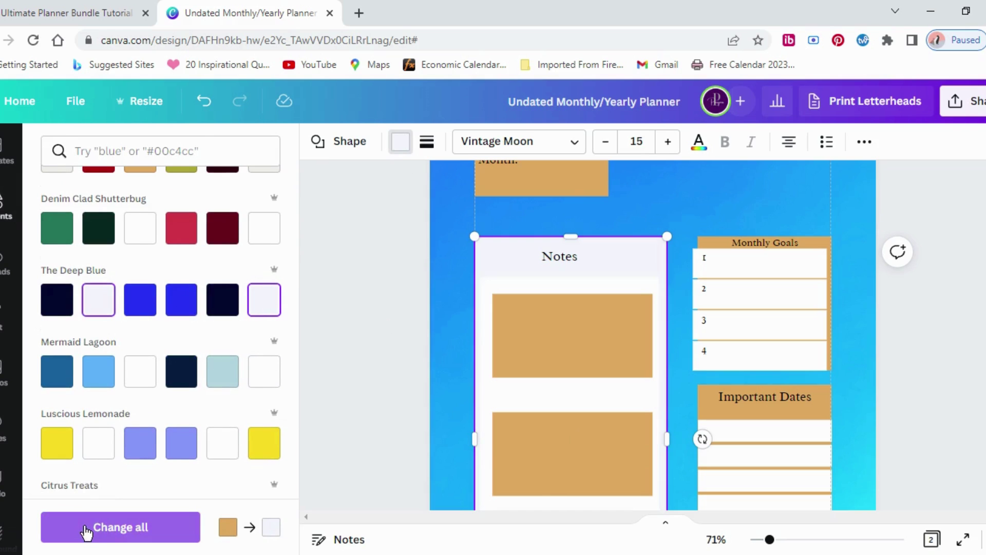
click(86, 532)
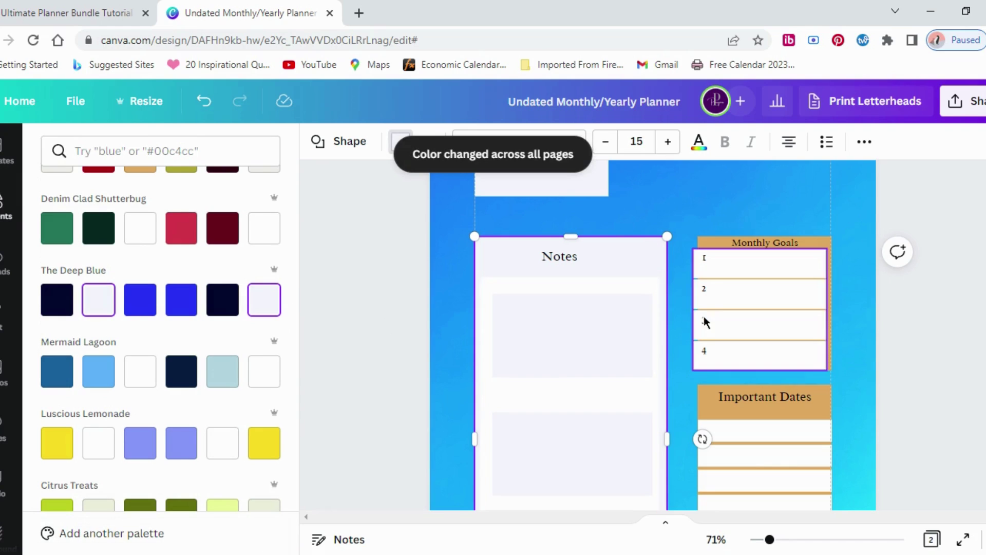
Step: Check the recoloured shapes on page 1 and undo the colour change made across all pages
right_click(624, 267)
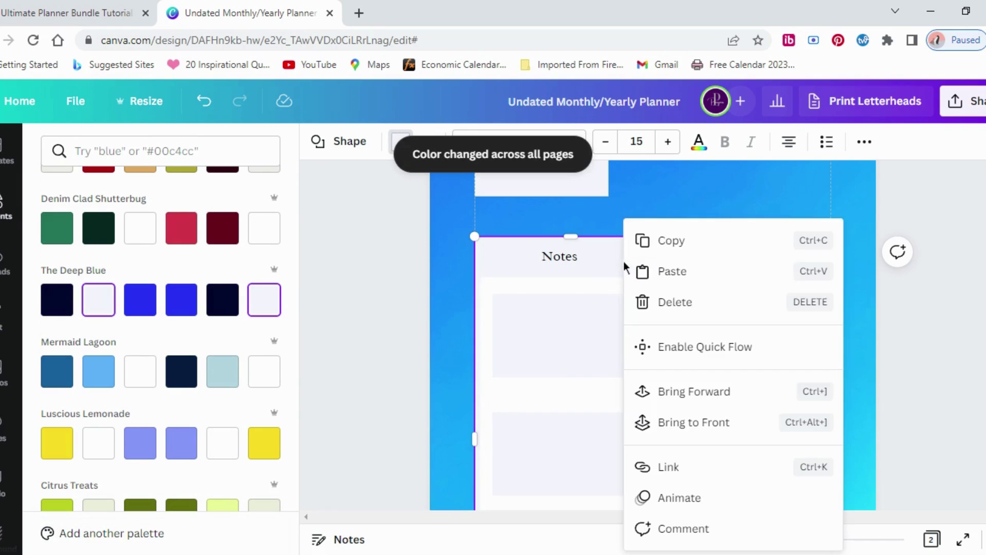
click(665, 199)
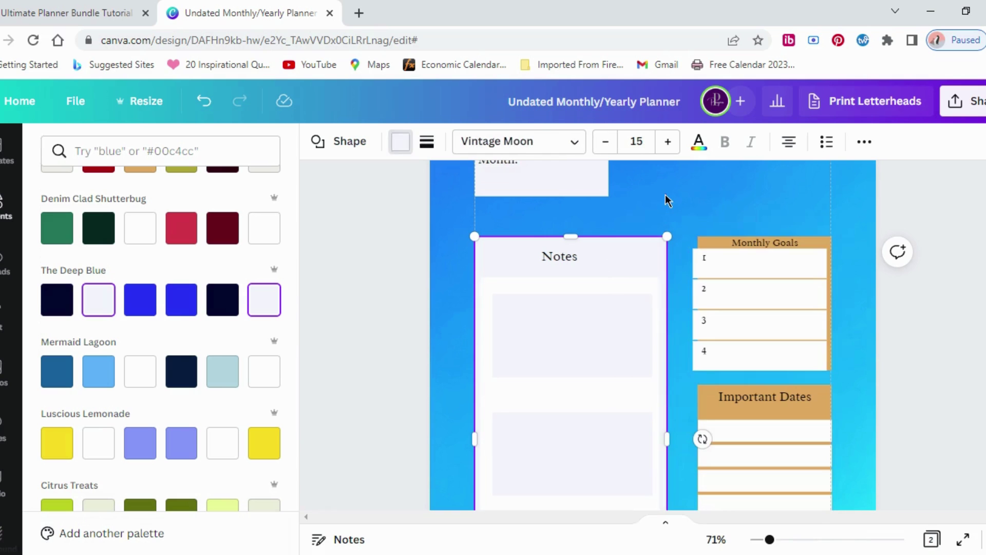
click(668, 196)
click(637, 256)
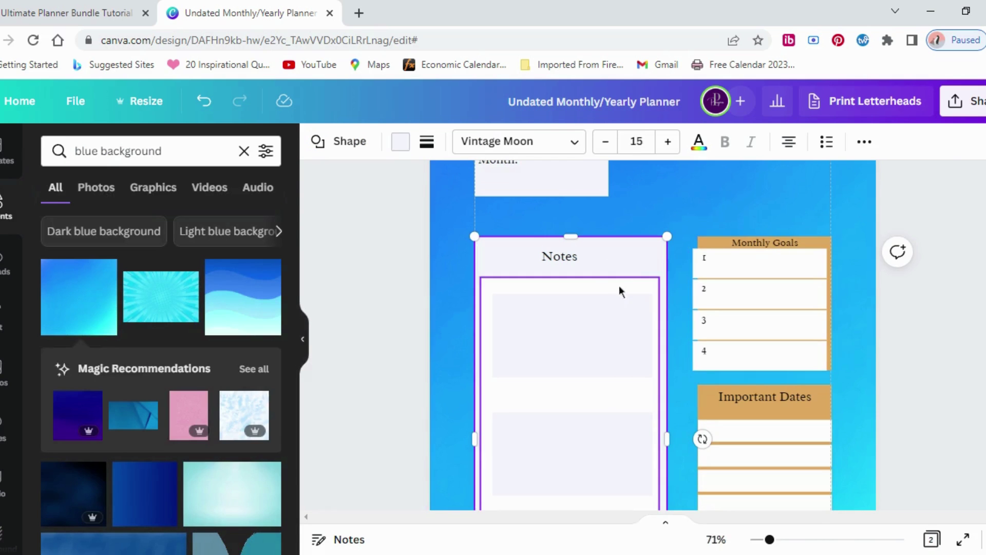
scroll(677, 259, down, 4)
scroll(677, 270, up, 3)
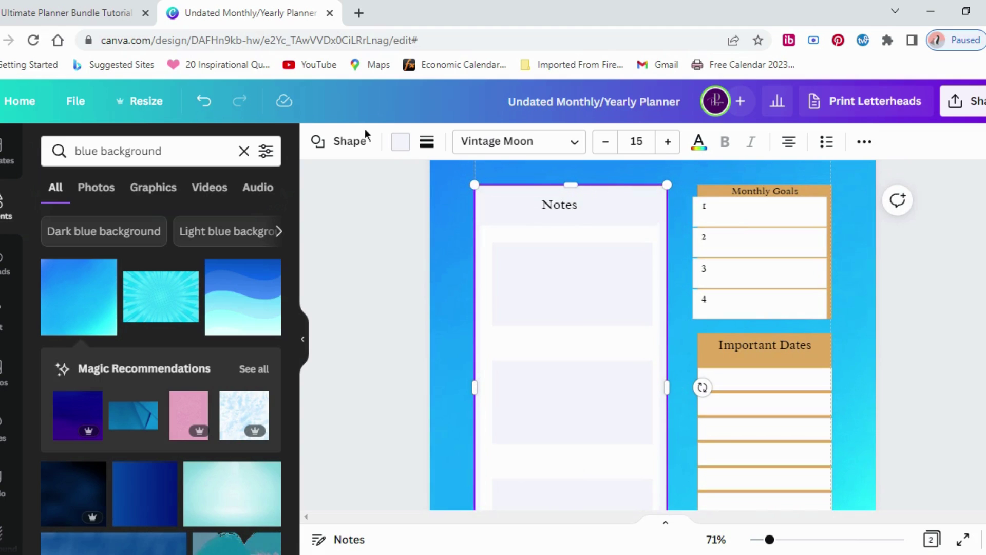
click(204, 102)
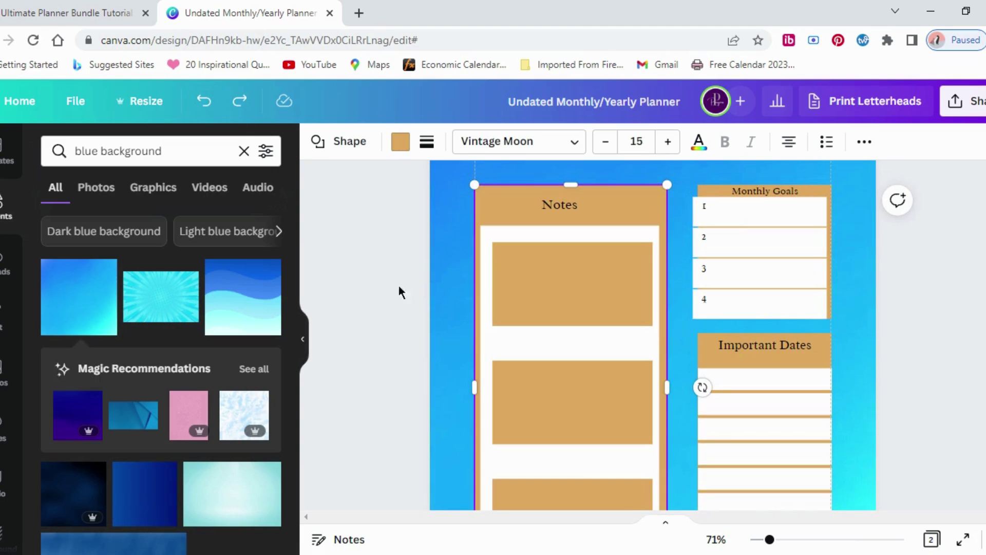
Step: Undo the blue gradient background and the placement of its image on page 1
click(445, 288)
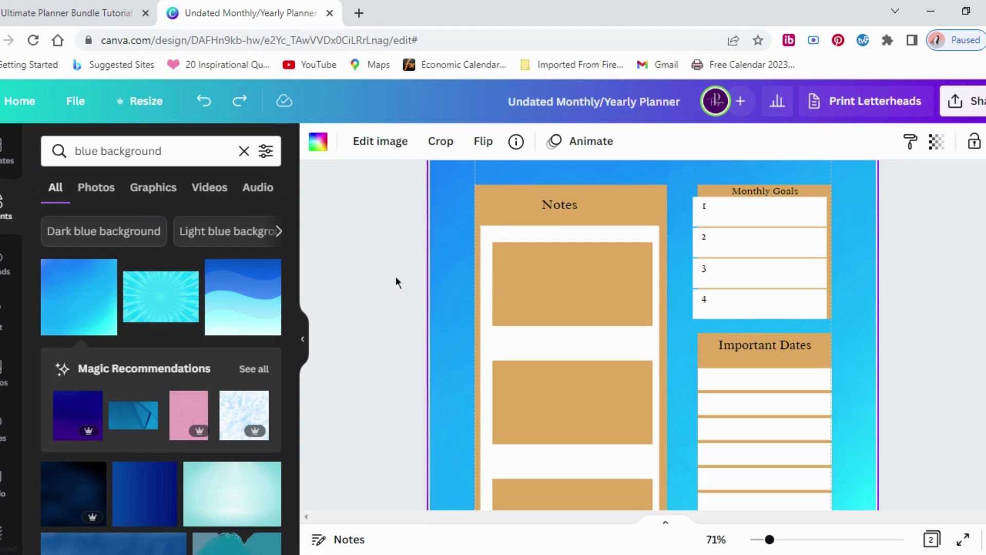
click(206, 102)
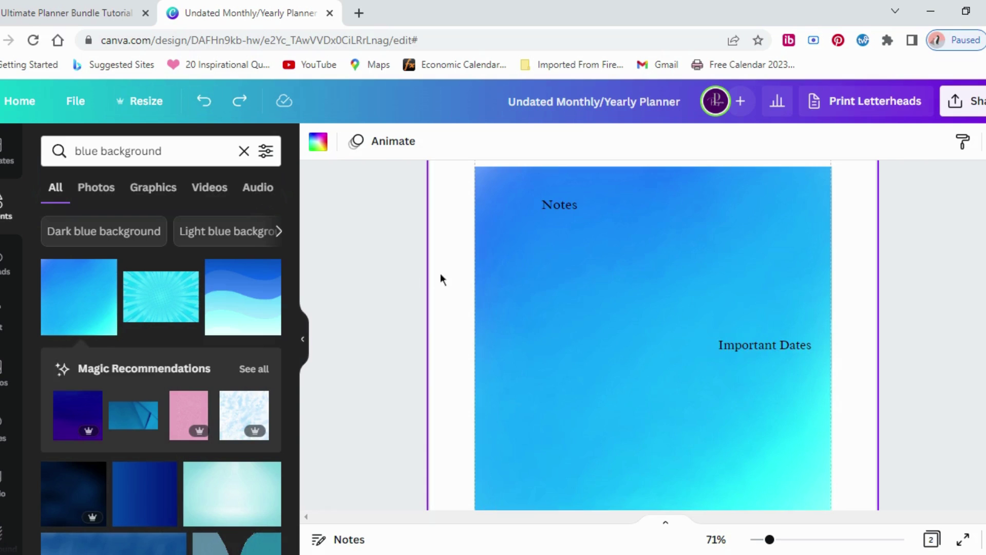
click(207, 104)
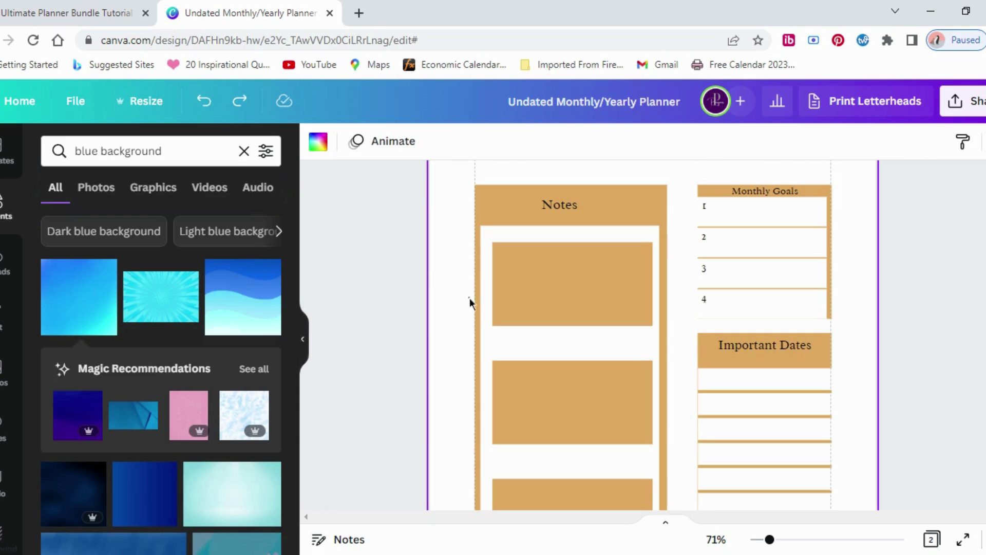
Step: Search the elements library for "flower background" and set the cream pattern with blue floral sprigs as page 1's background
double_click(78, 150)
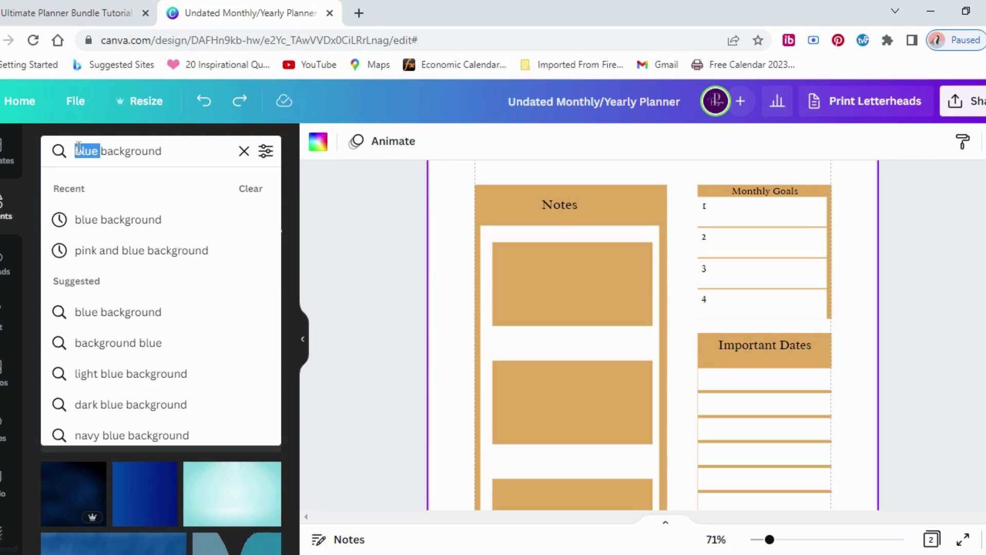
text(flower)
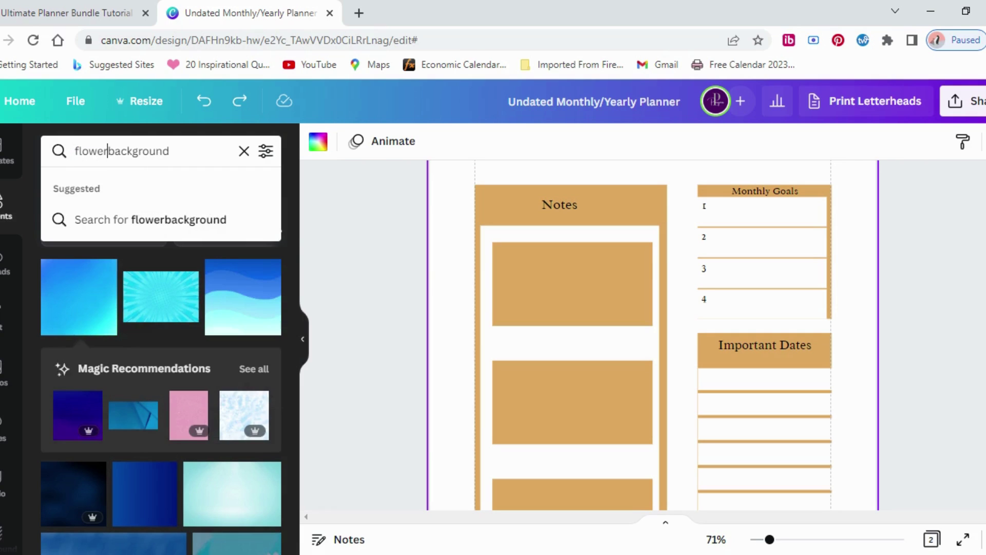
key(Return)
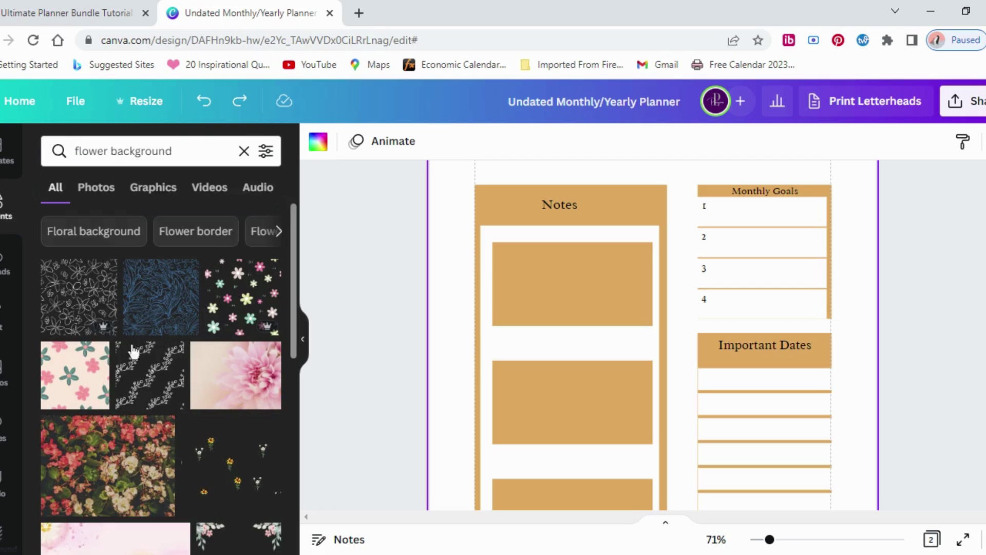
scroll(145, 379, down, 5)
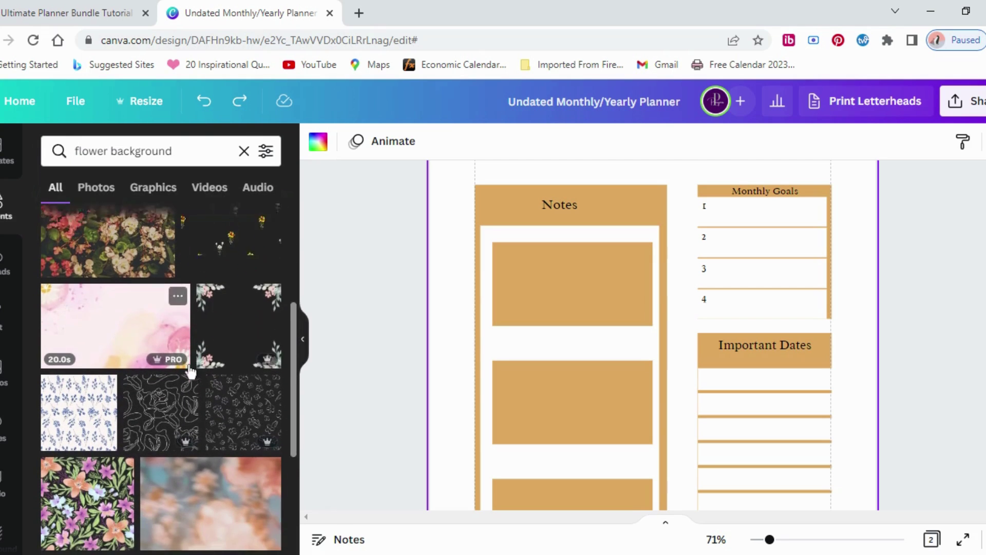
click(102, 367)
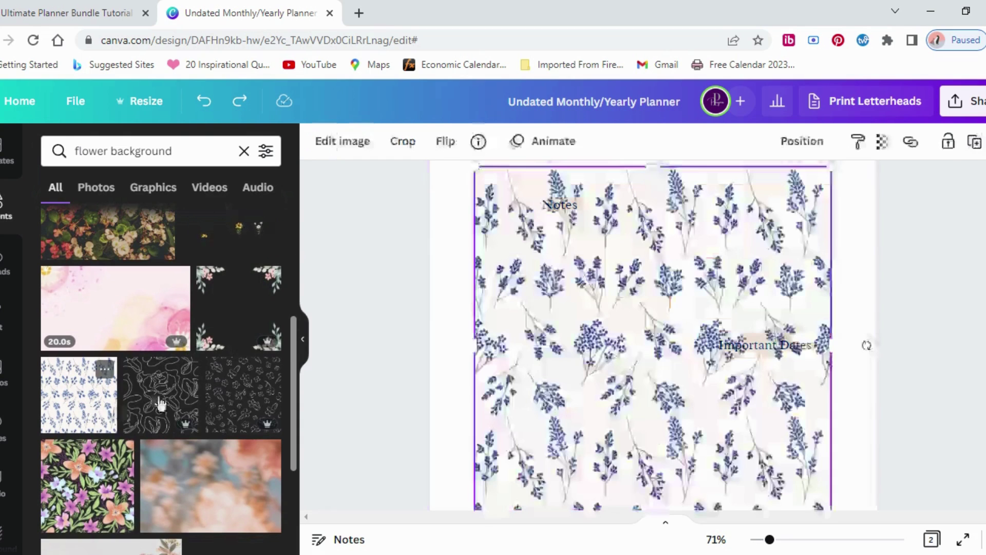
right_click(677, 372)
click(725, 484)
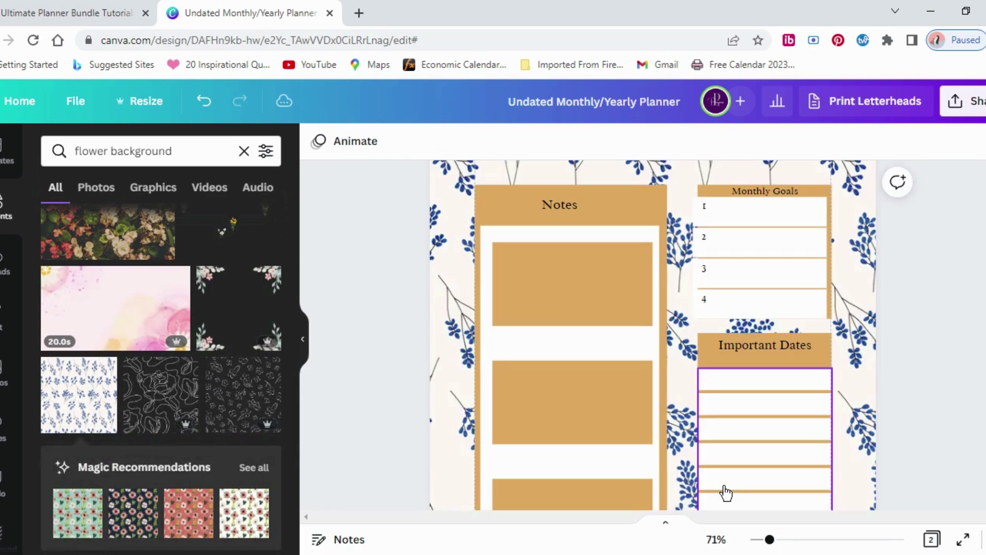
Step: Add the same blue floral sprig pattern to page 2 and set it as the page background
scroll(740, 473, up, 3)
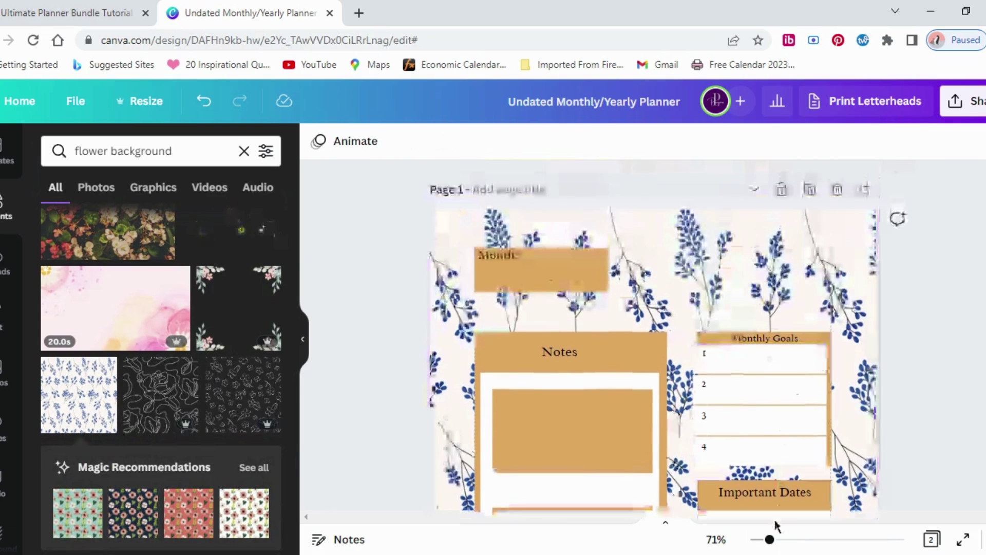
drag(769, 540, 761, 540)
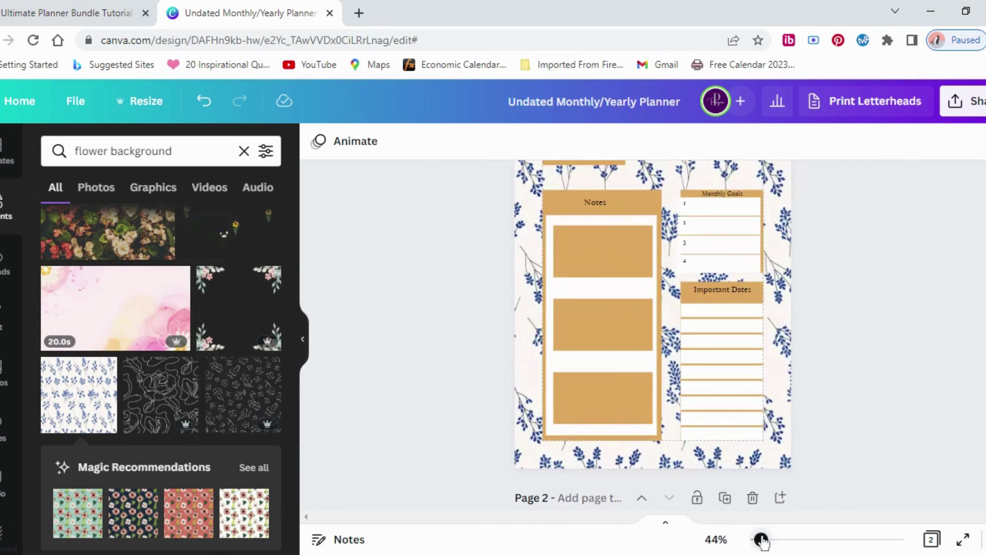
scroll(861, 380, up, 2)
scroll(855, 372, down, 5)
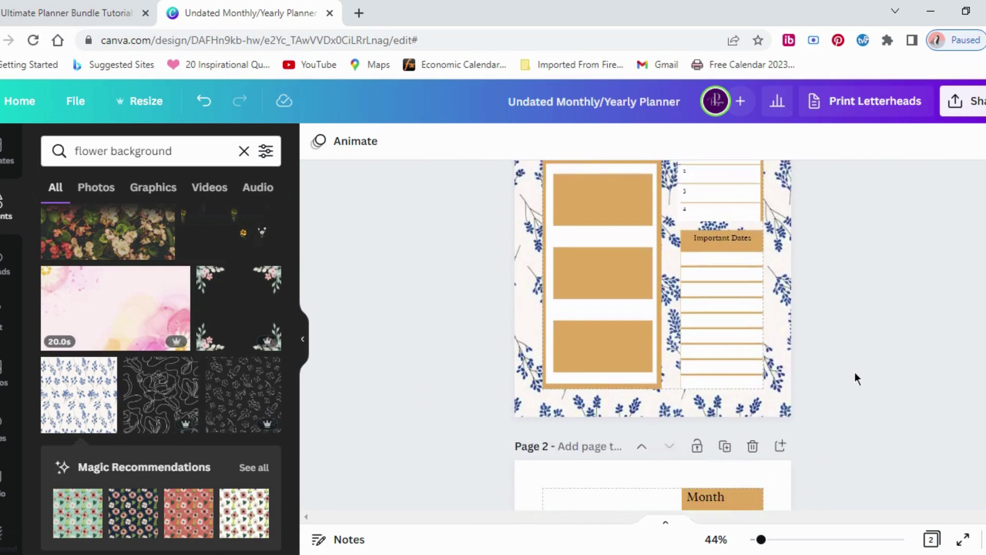
click(551, 317)
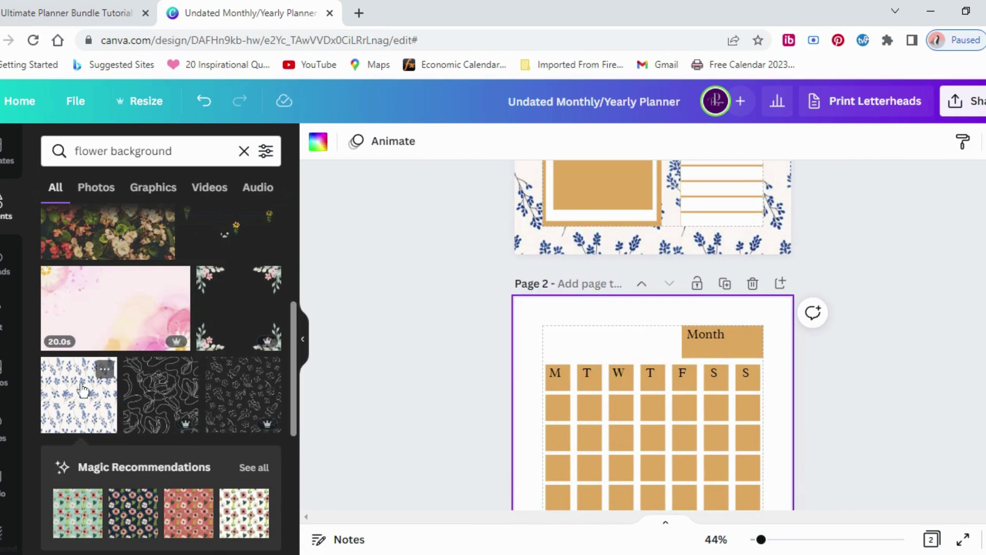
drag(72, 393, 650, 427)
right_click(650, 427)
click(732, 484)
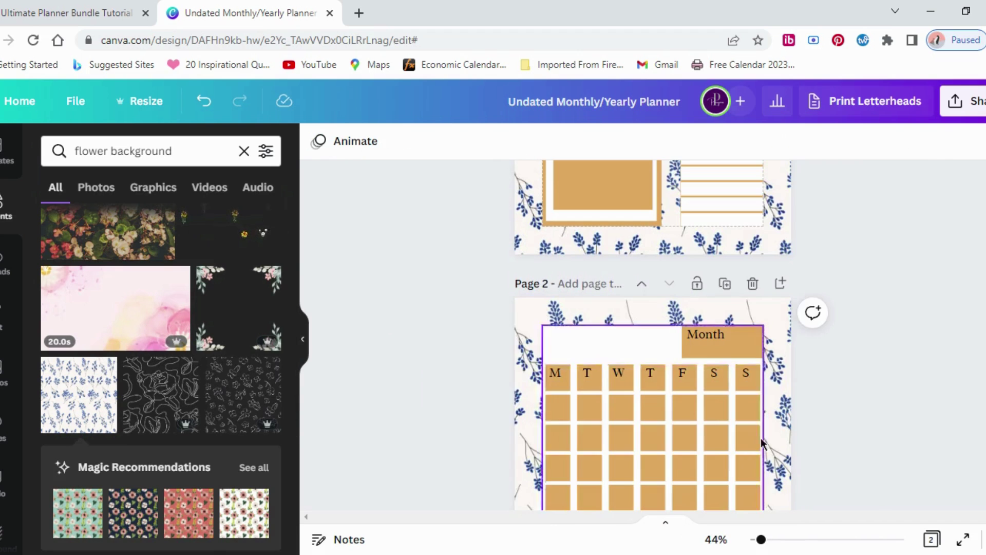
Step: Review the floral backgrounds and layouts of both planner pages from top to bottom, hiding the element search results for more room
scroll(842, 357, down, 4)
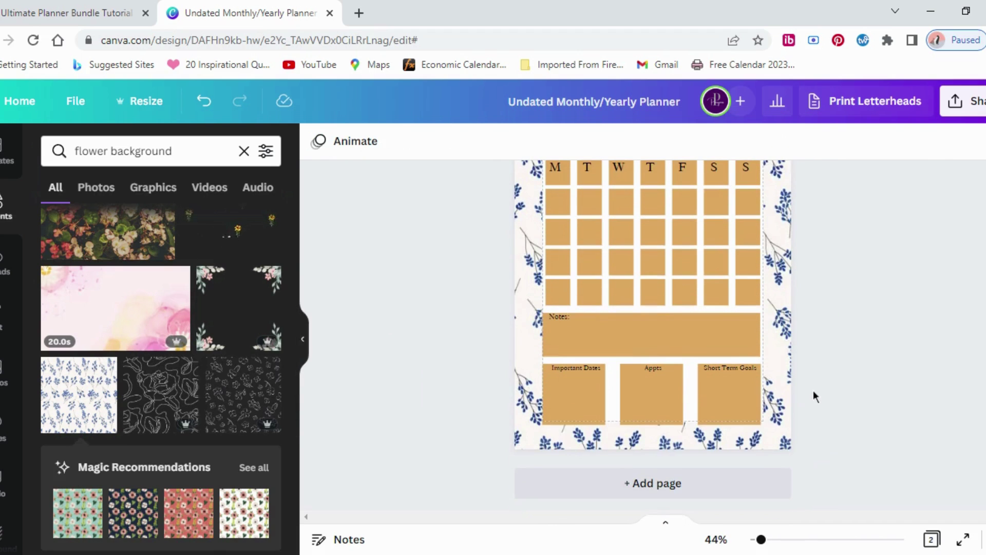
scroll(814, 396, up, 5)
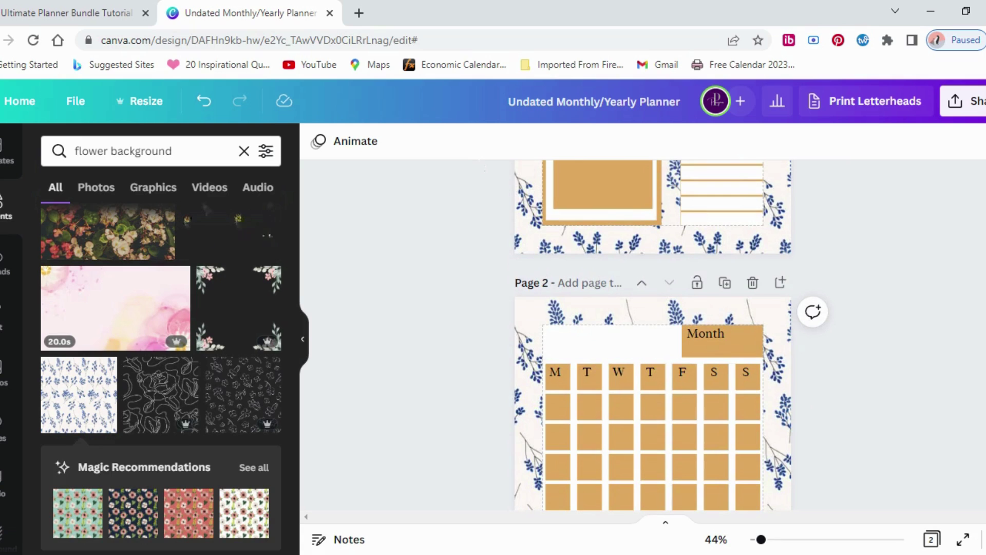
scroll(834, 356, down, 4)
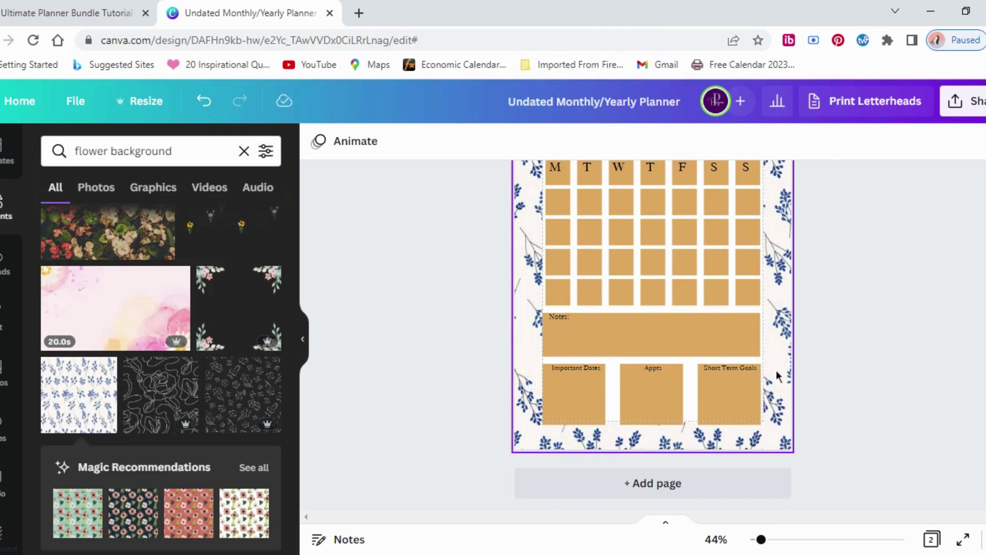
scroll(776, 370, up, 10)
scroll(776, 378, down, 1)
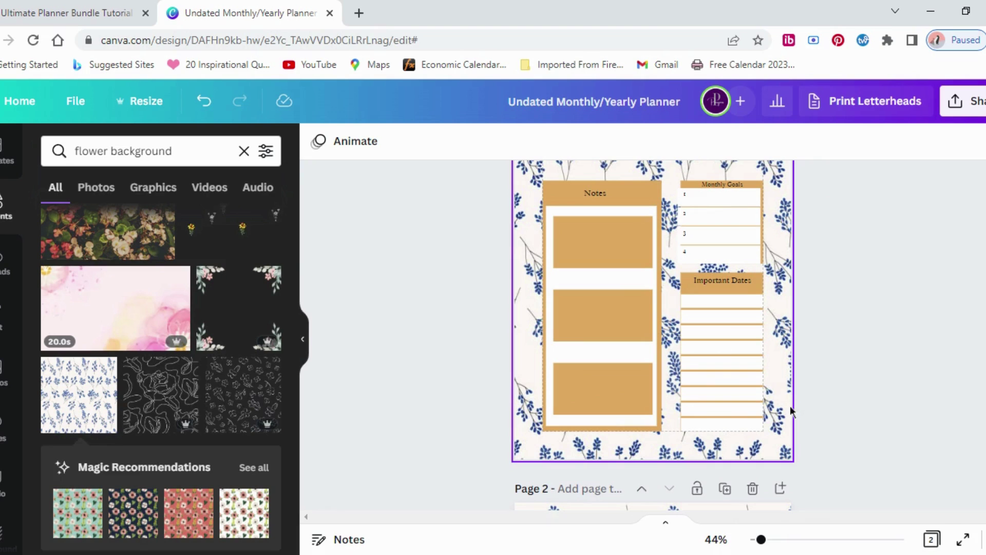
scroll(791, 411, down, 5)
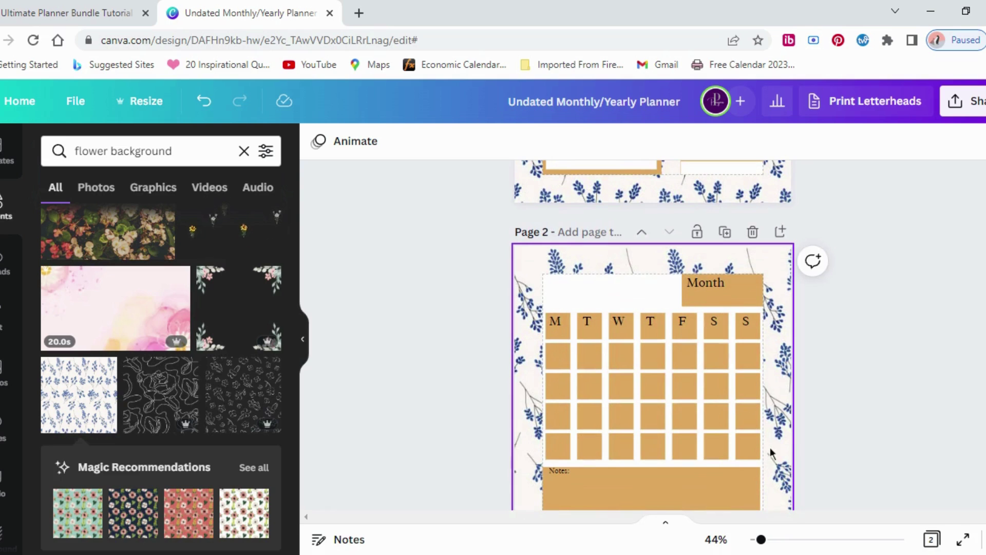
scroll(773, 439, down, 3)
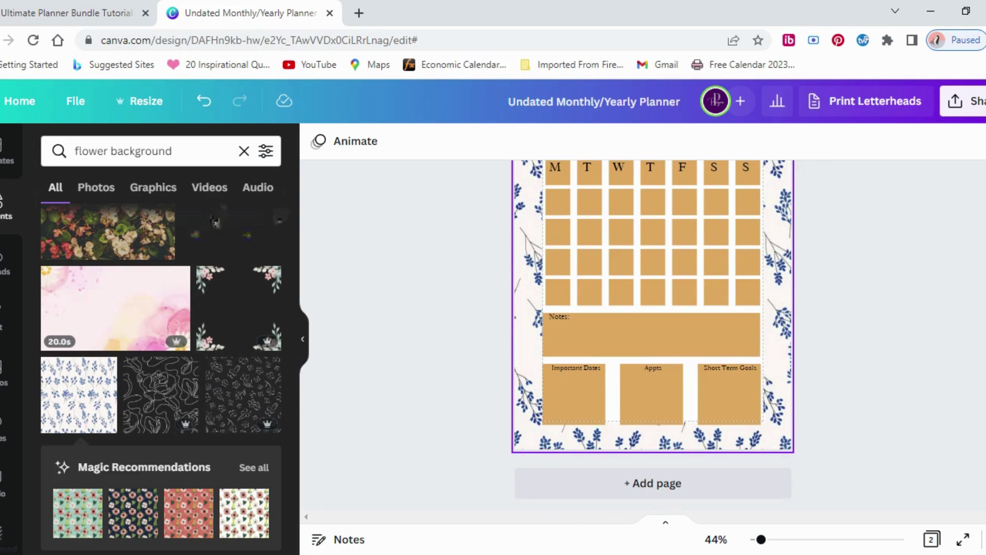
click(302, 339)
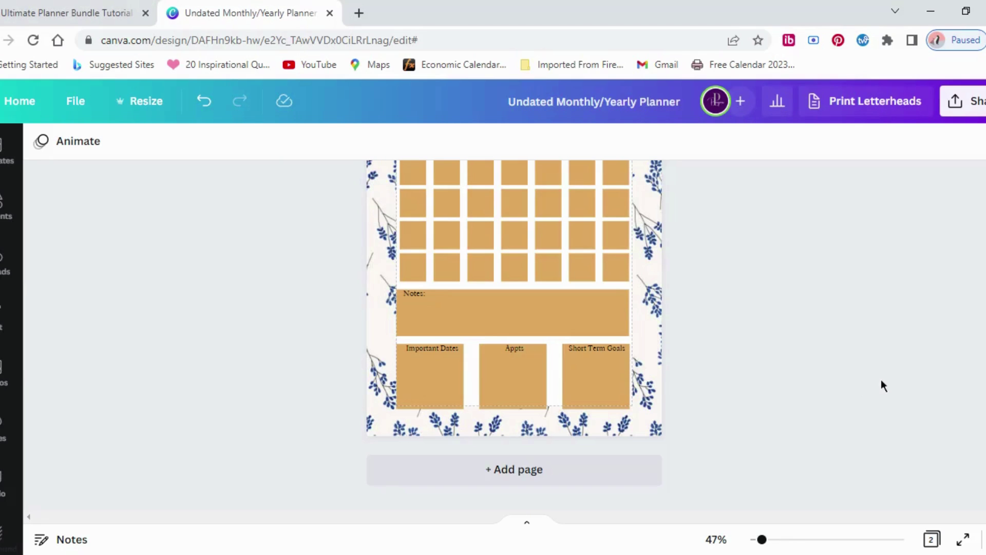
scroll(757, 417, up, 15)
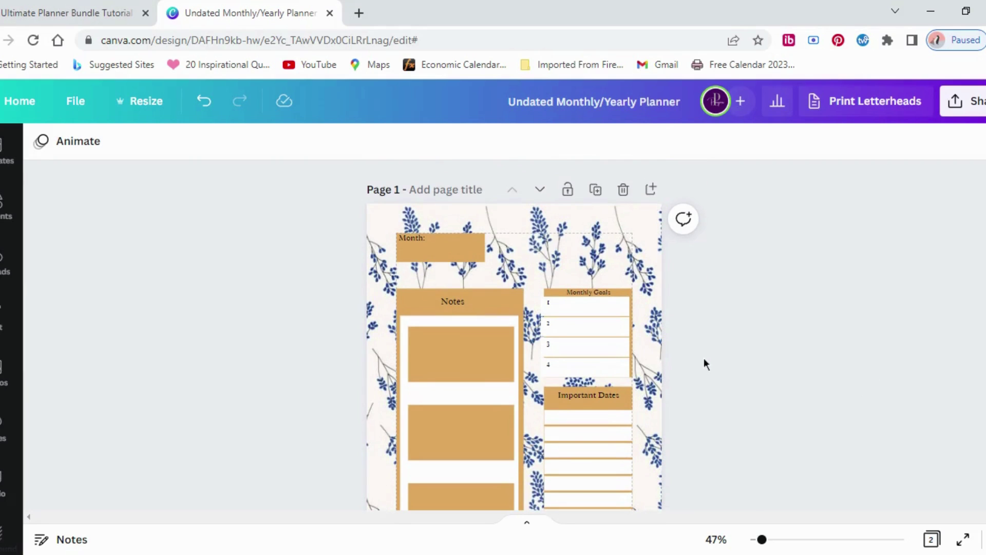
scroll(703, 359, down, 7)
scroll(708, 360, down, 2)
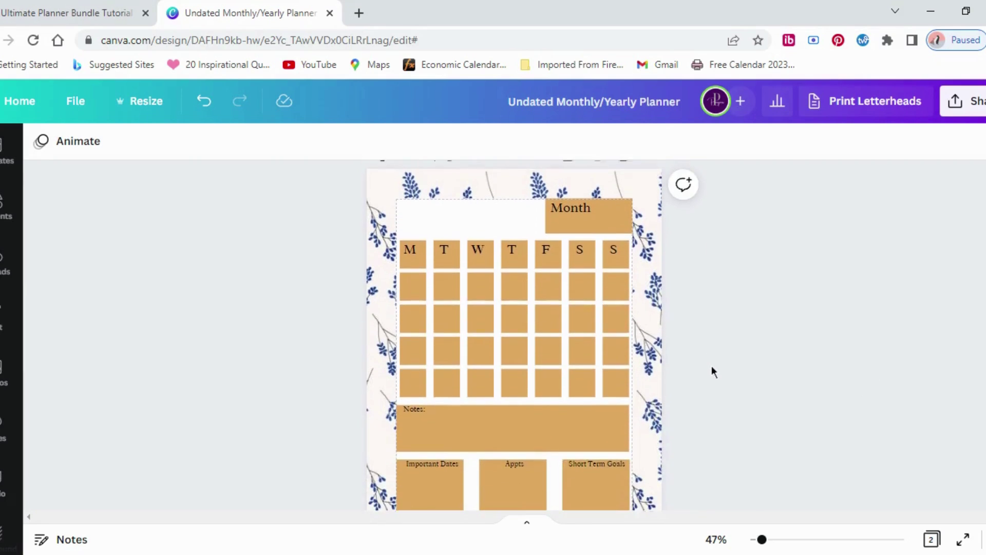
scroll(711, 365, up, 8)
scroll(726, 374, down, 15)
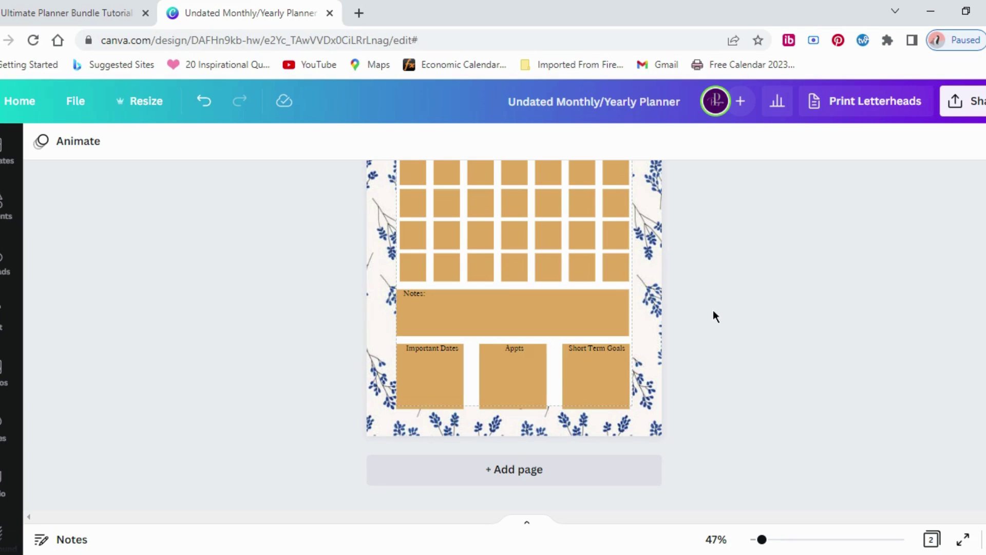
Step: Examine how the tan boxes on both planner pages look against the blue floral background
click(886, 383)
scroll(755, 417, up, 5)
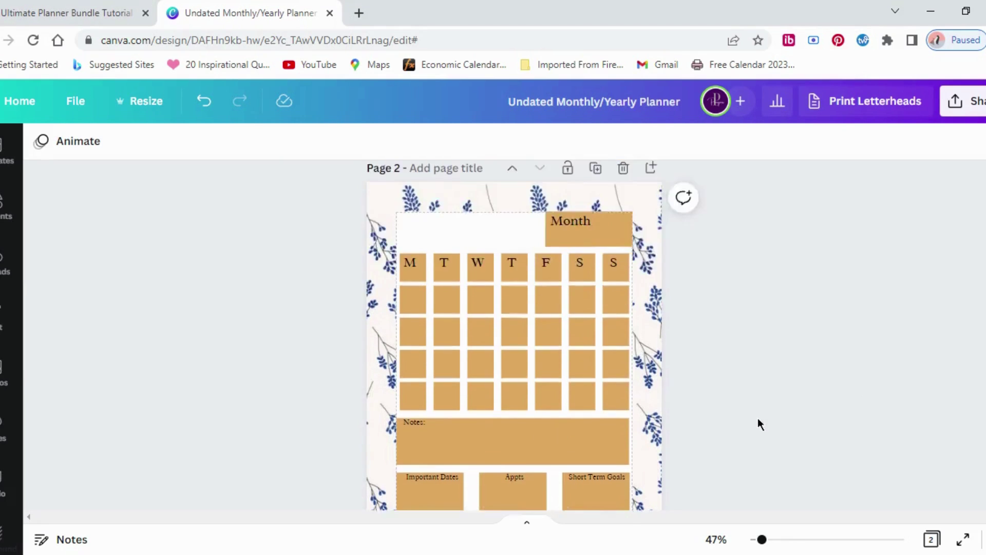
scroll(759, 418, up, 5)
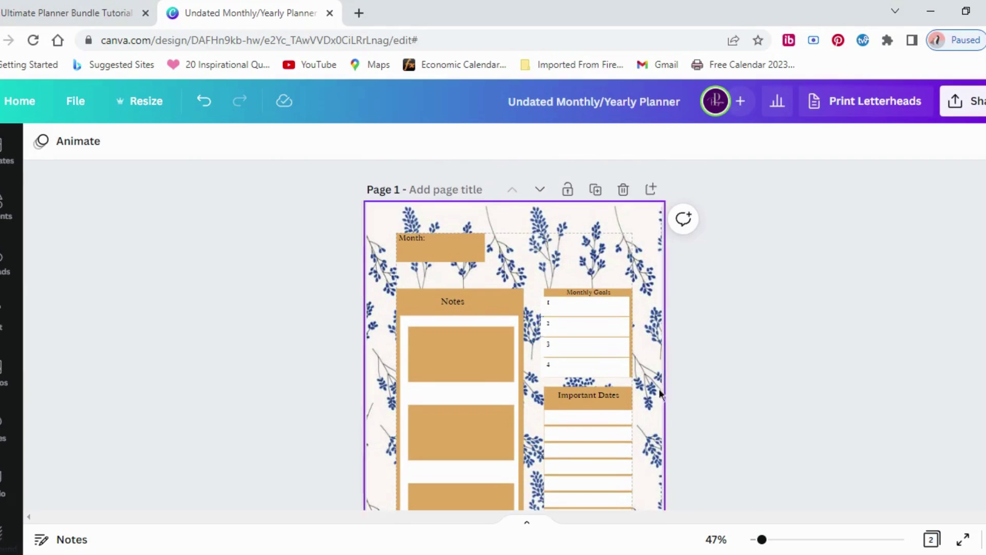
scroll(703, 359, down, 5)
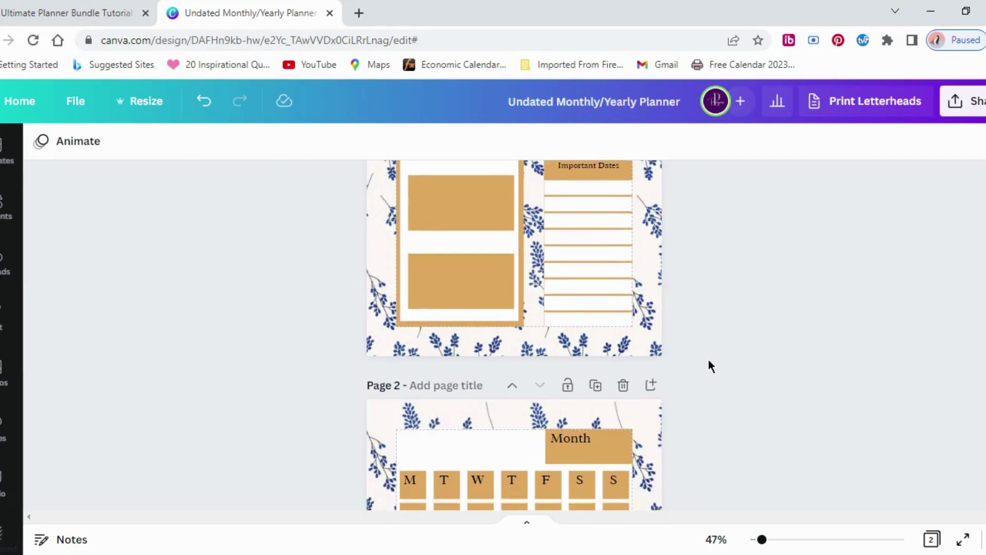
scroll(710, 362, down, 1)
scroll(712, 365, up, 5)
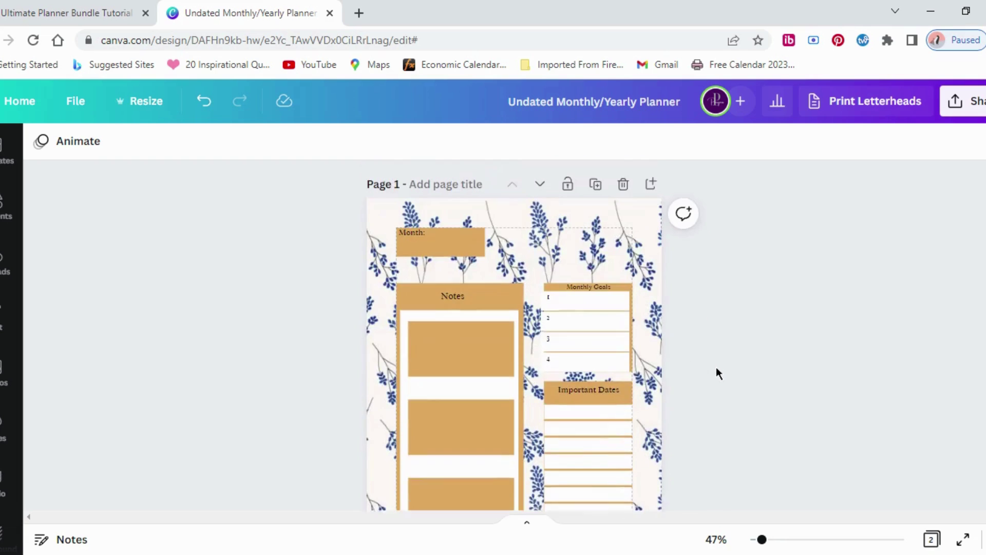
scroll(726, 368, down, 10)
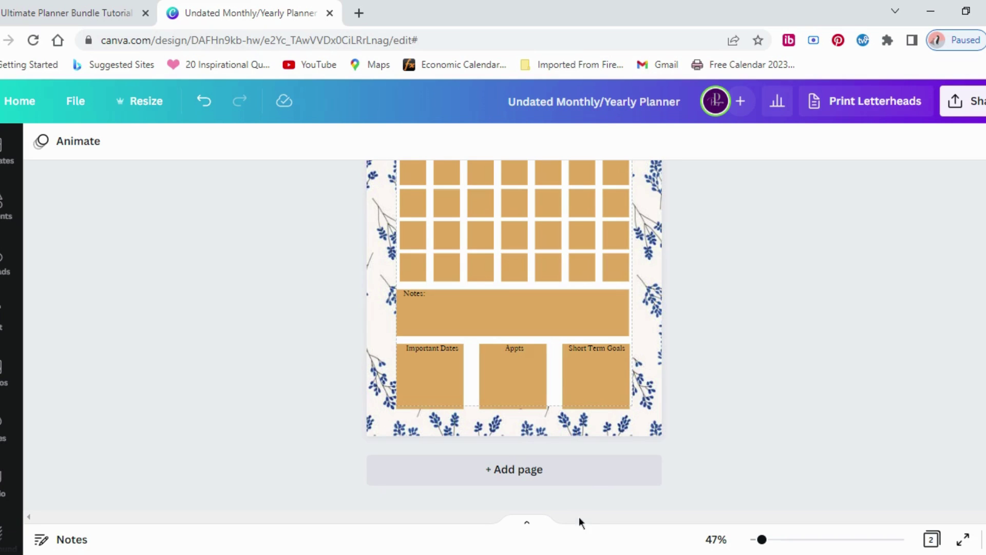
scroll(578, 516, up, 5)
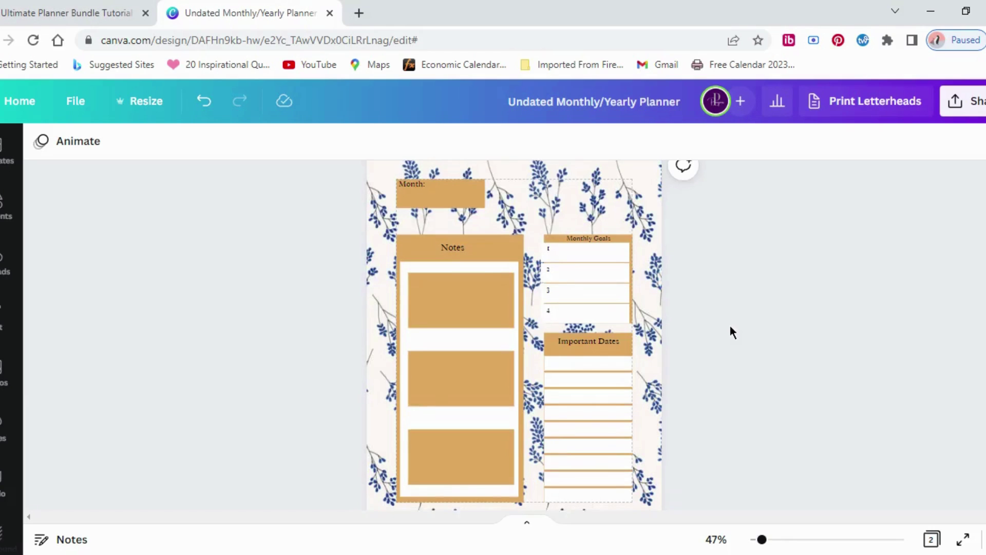
scroll(730, 327, down, 8)
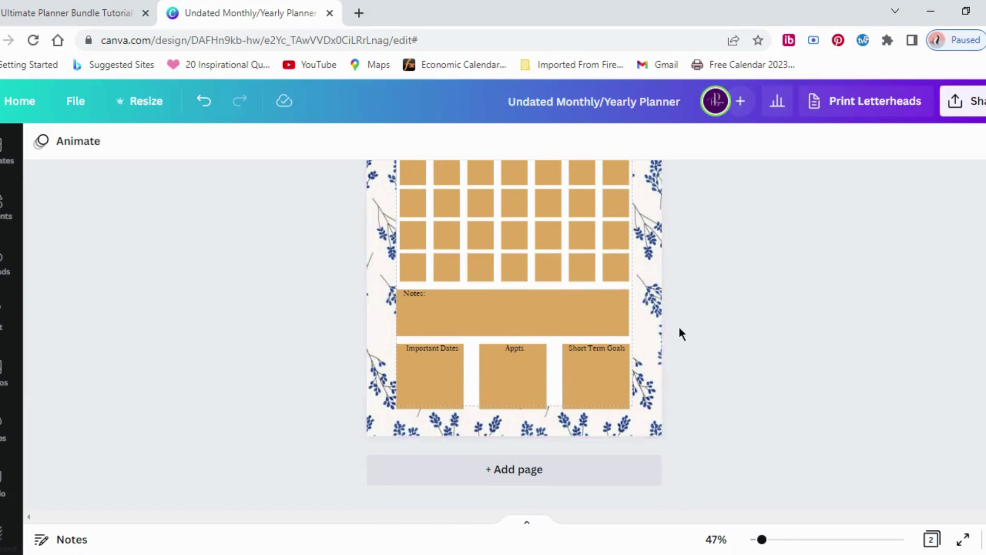
Step: Fill page 2's Notes box with the light blue photo colour and apply that change to all matching tan shapes in the design
click(550, 315)
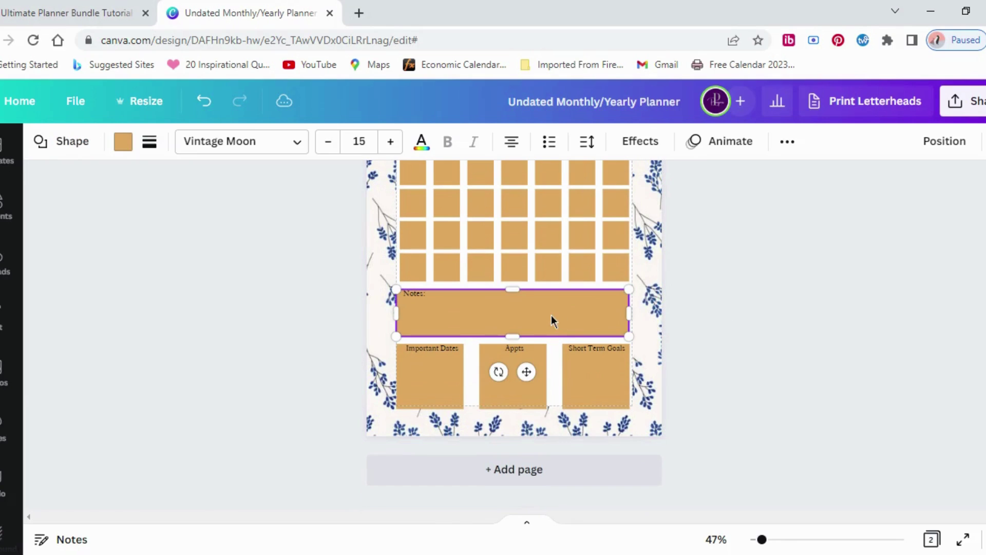
click(123, 144)
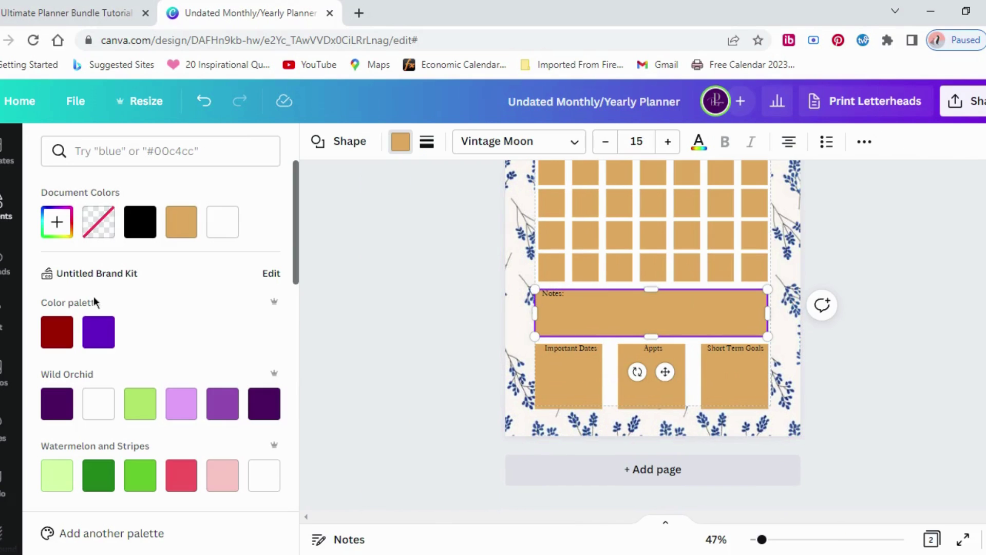
scroll(123, 282, down, 2)
scroll(133, 286, down, 10)
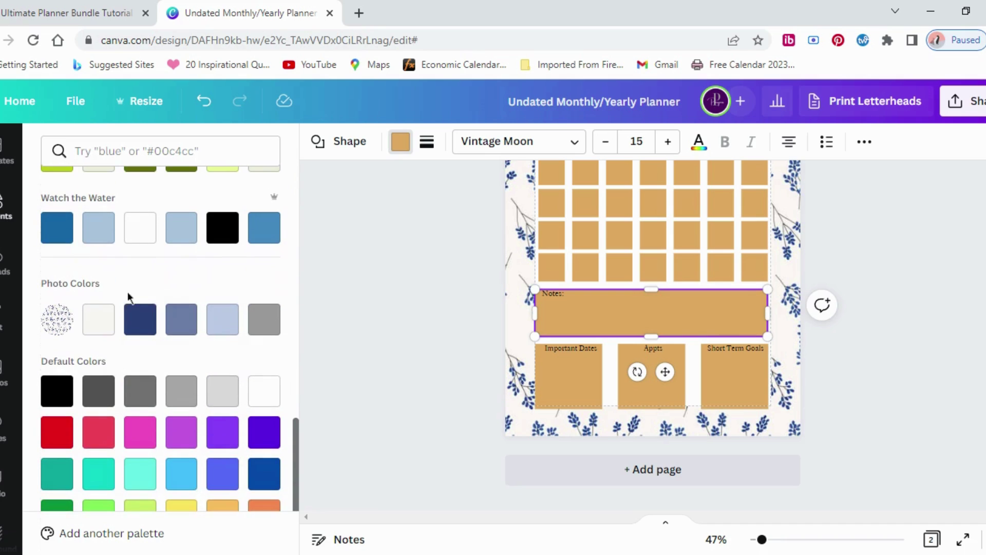
click(223, 322)
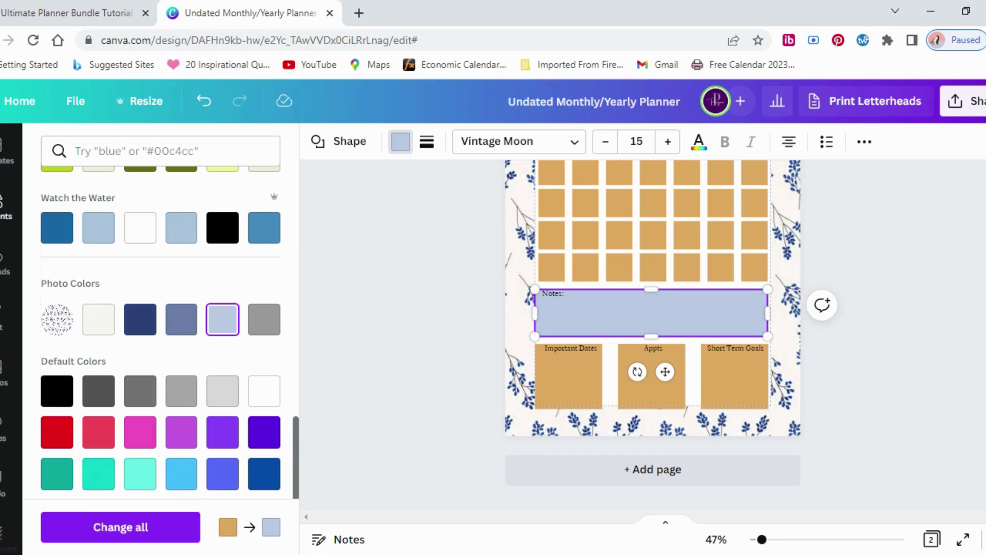
click(106, 325)
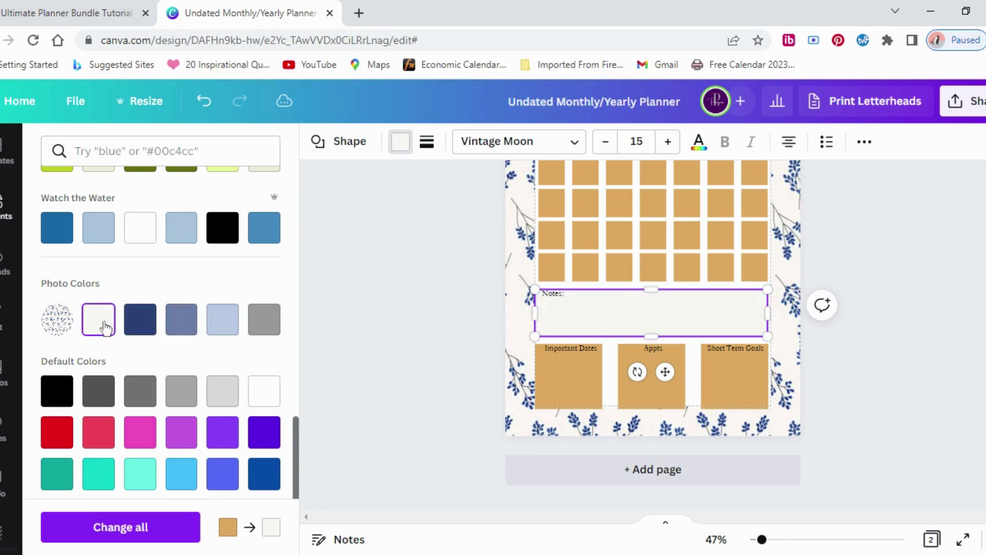
click(264, 325)
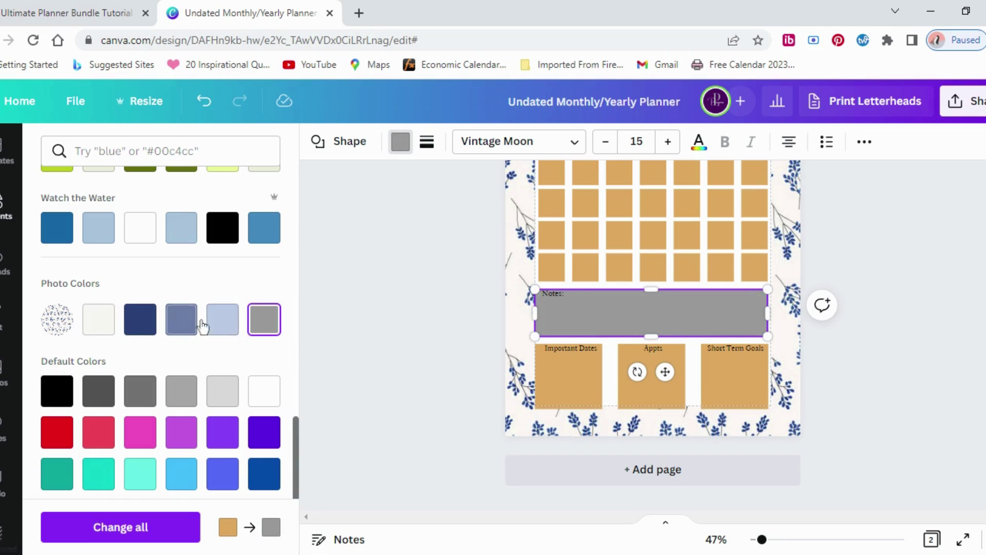
click(219, 326)
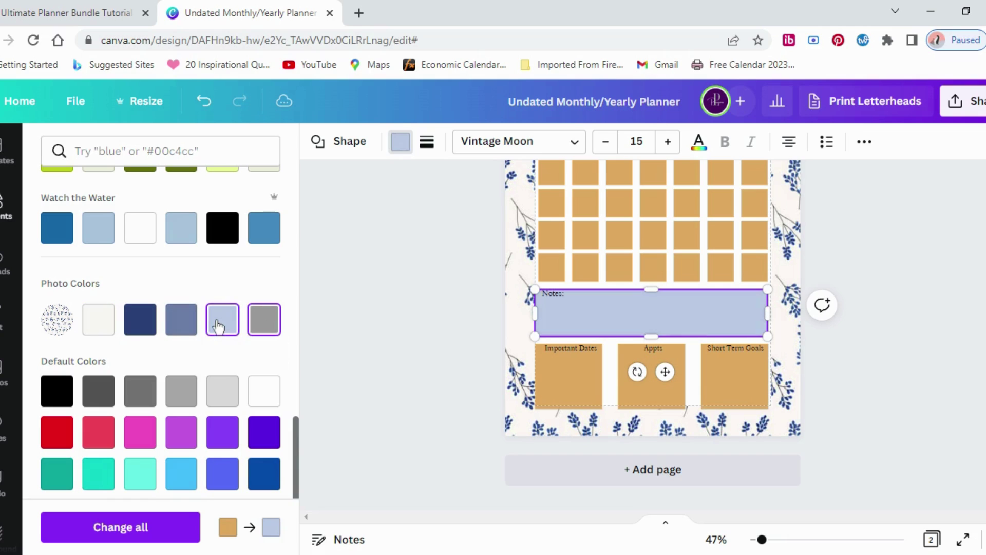
click(103, 527)
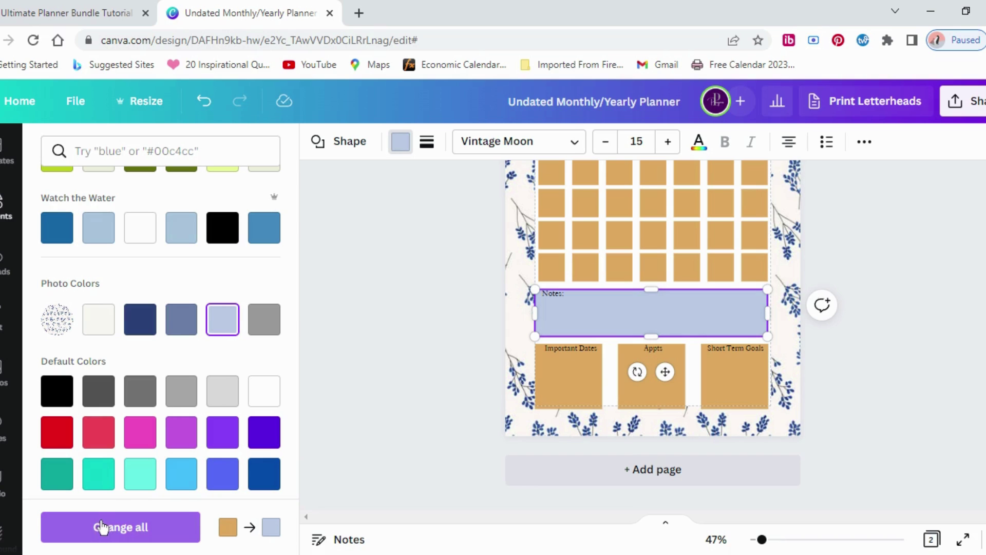
click(102, 528)
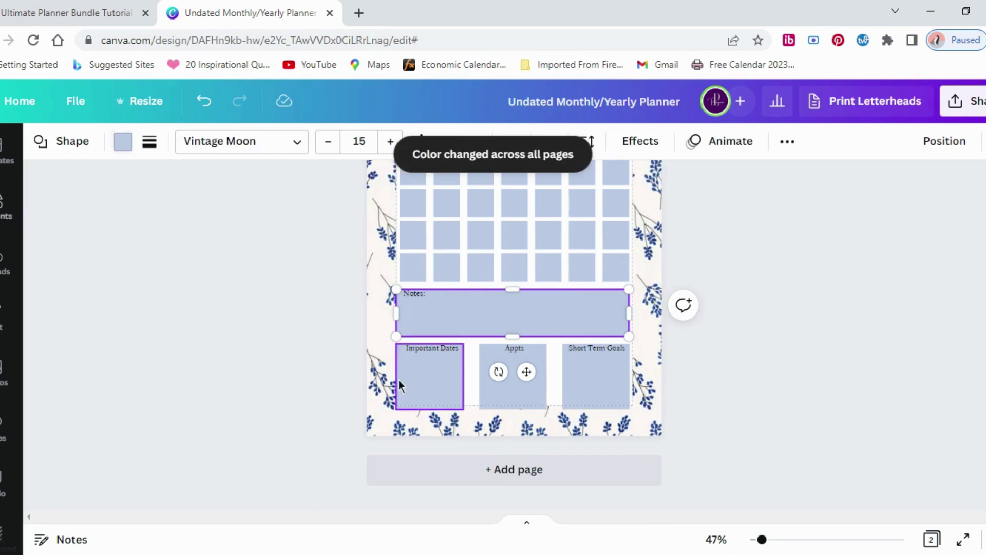
Step: Unlock the large Notes panel on page 1 and fill it with the medium slate blue photo colour
scroll(307, 390, up, 10)
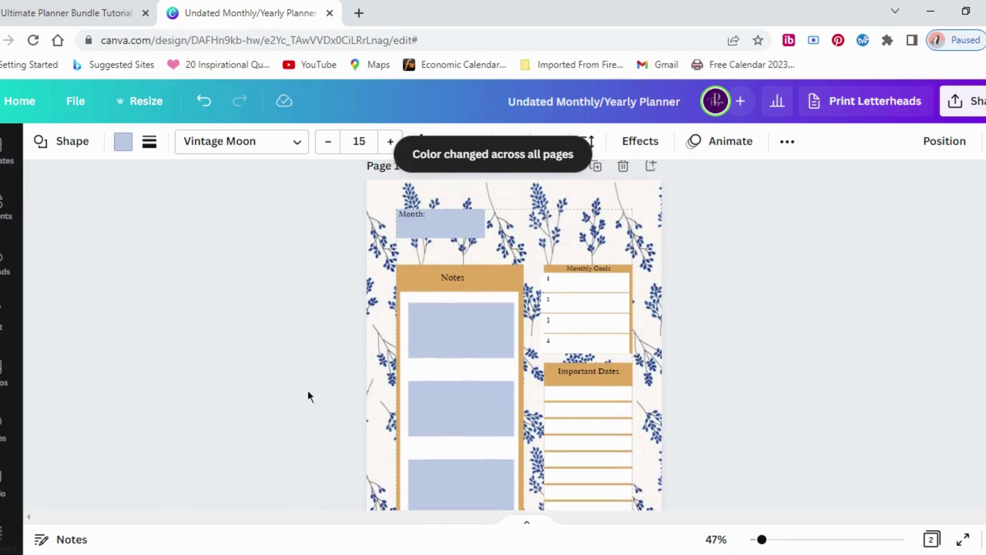
scroll(307, 390, up, 2)
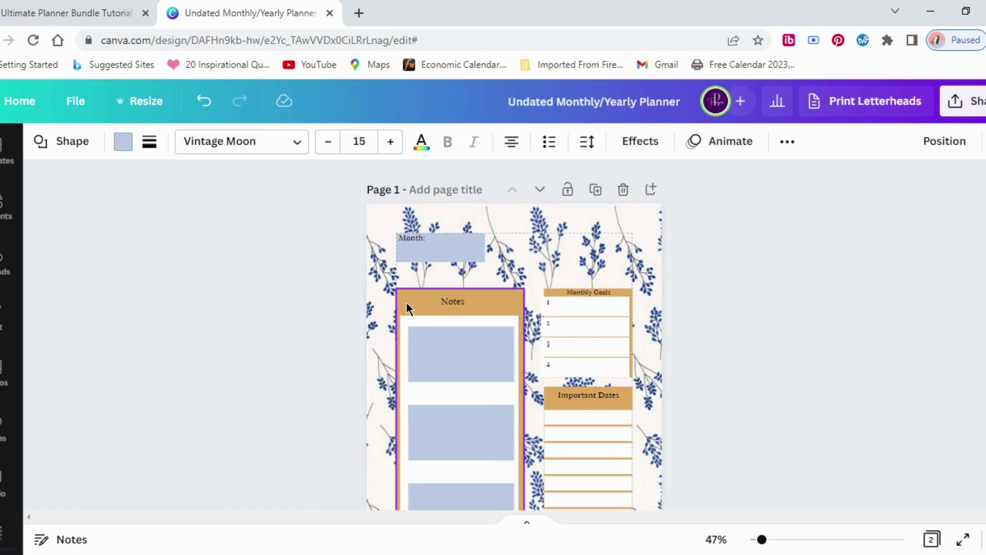
key(Escape)
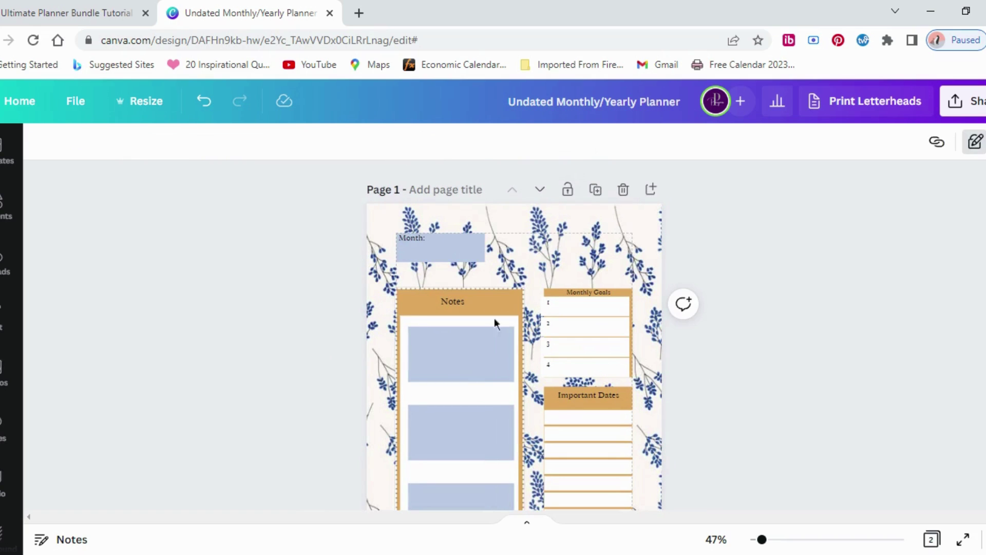
click(975, 143)
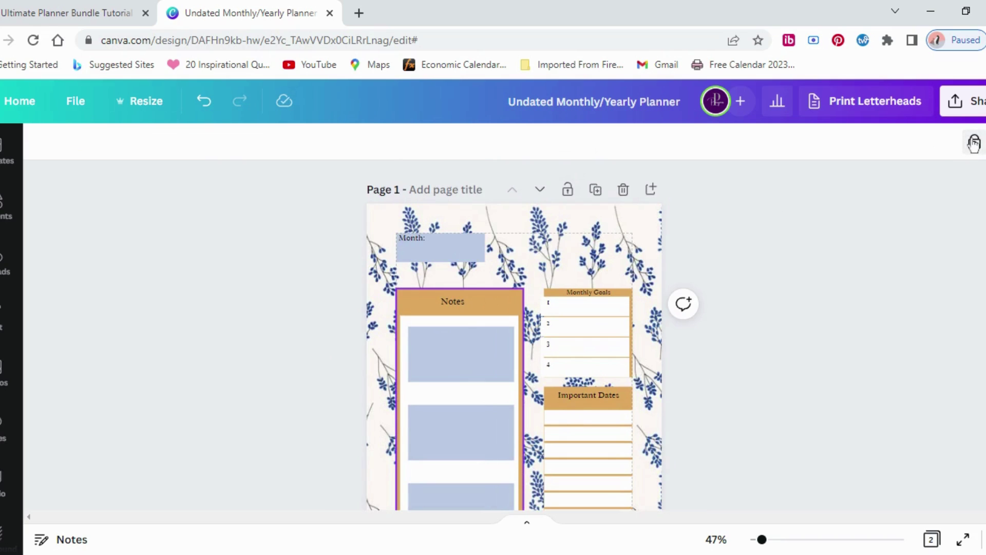
click(975, 142)
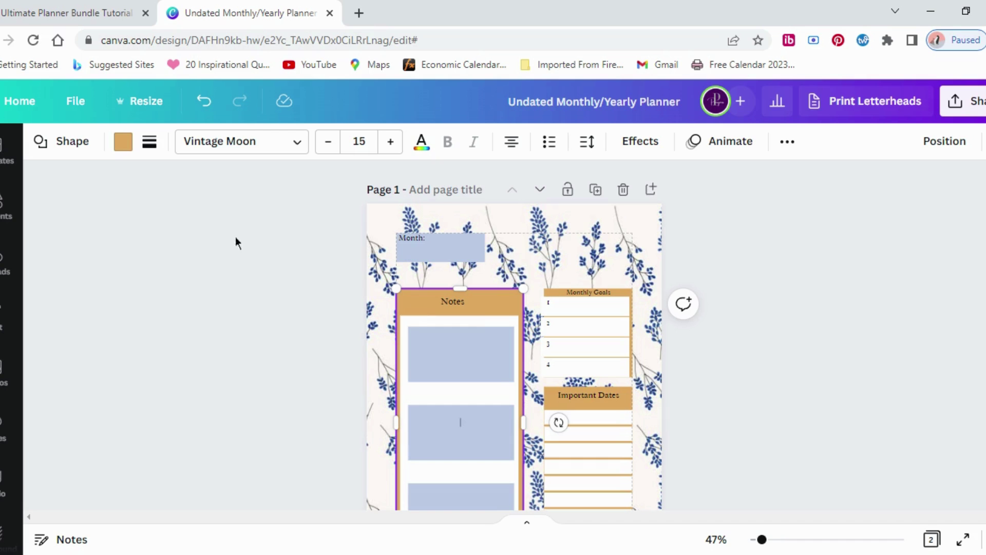
click(118, 142)
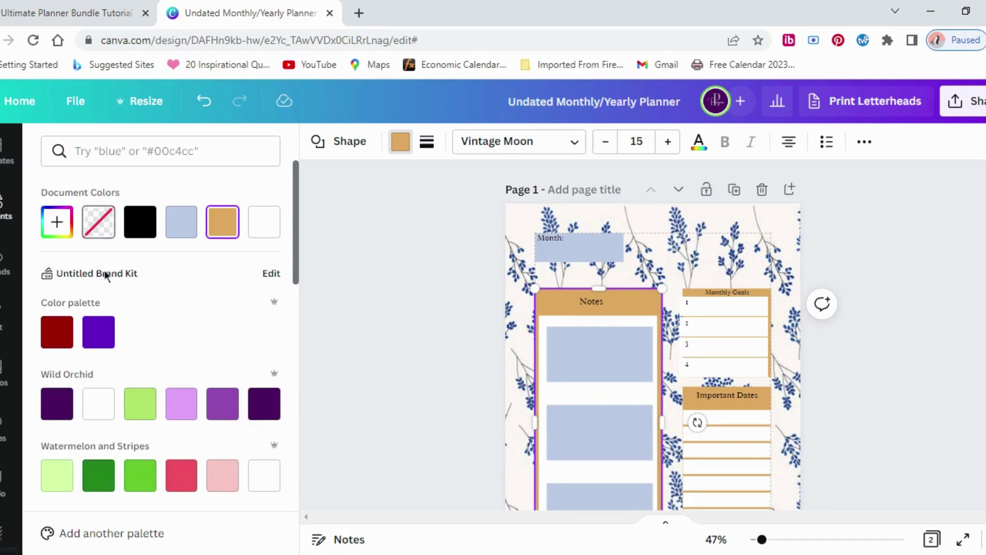
scroll(167, 341, down, 1)
scroll(169, 340, up, 1)
scroll(169, 340, down, 10)
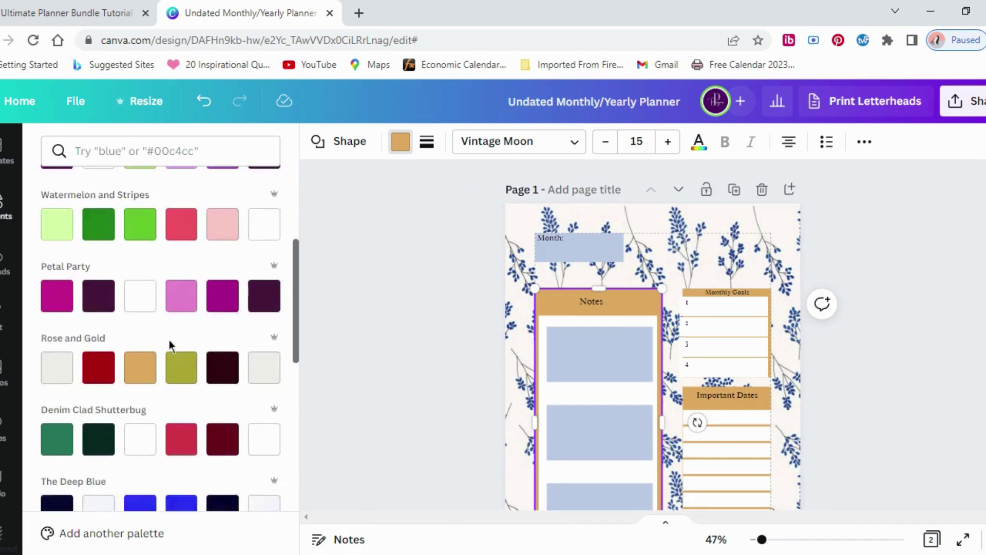
scroll(169, 340, down, 4)
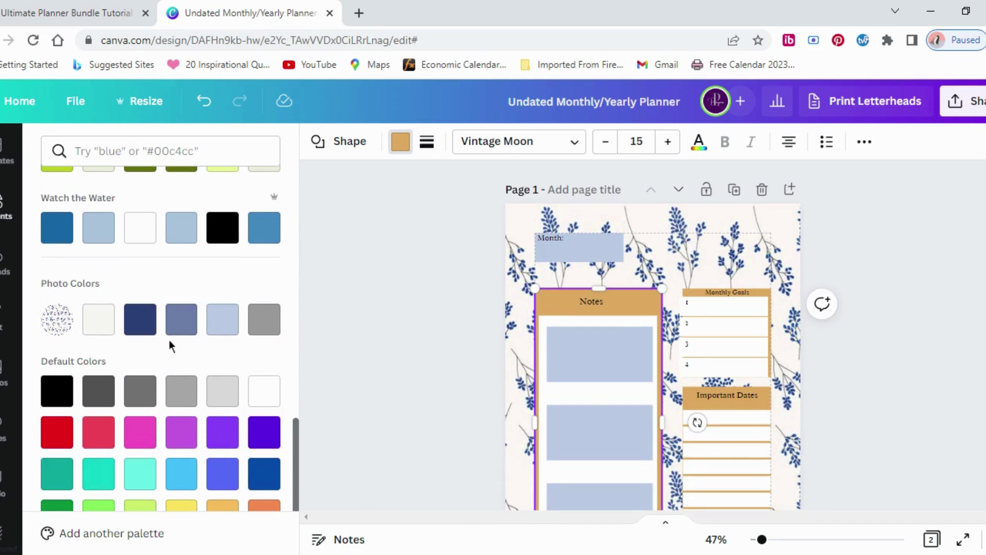
click(181, 321)
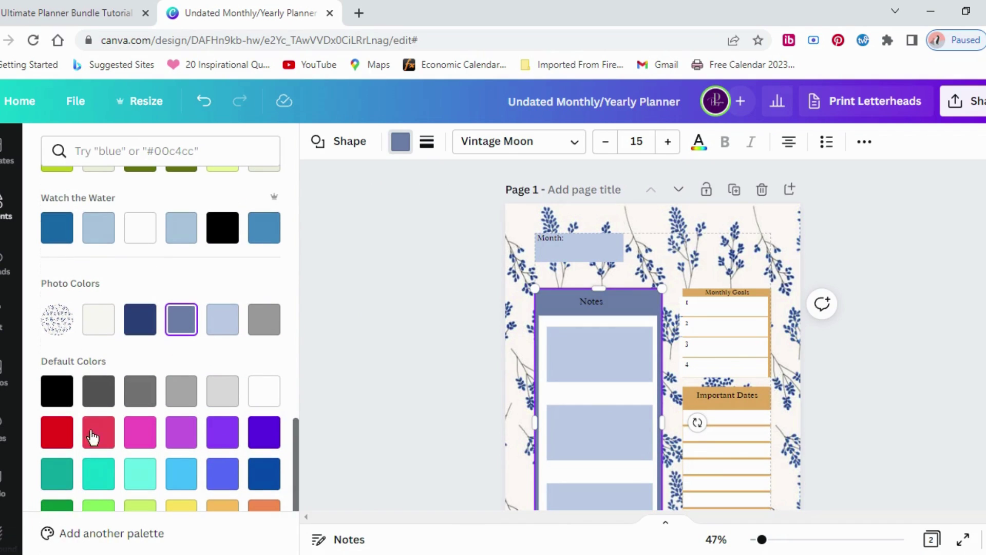
Step: Unlock the Monthly Goals panel on page 1 and fill it with the slate blue document colour
key(Escape)
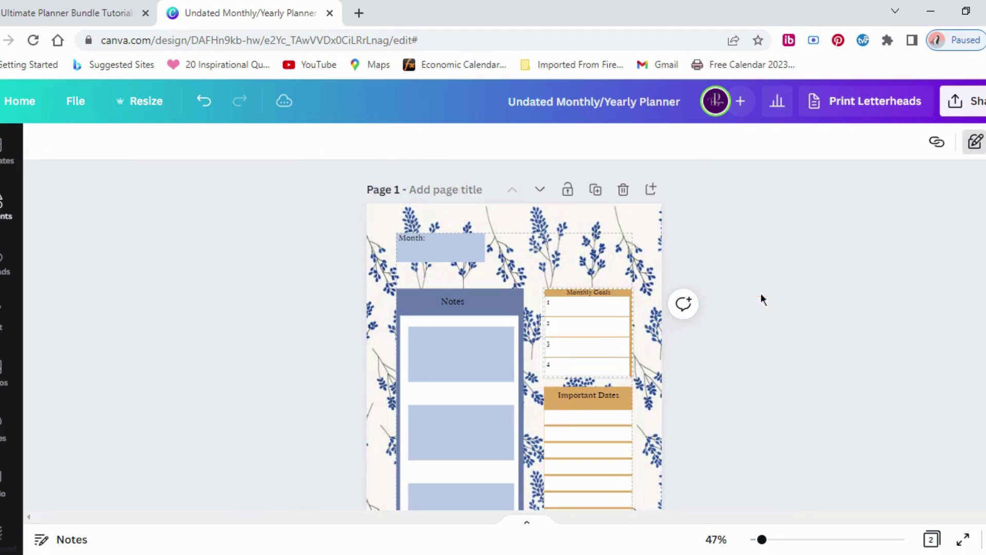
click(970, 145)
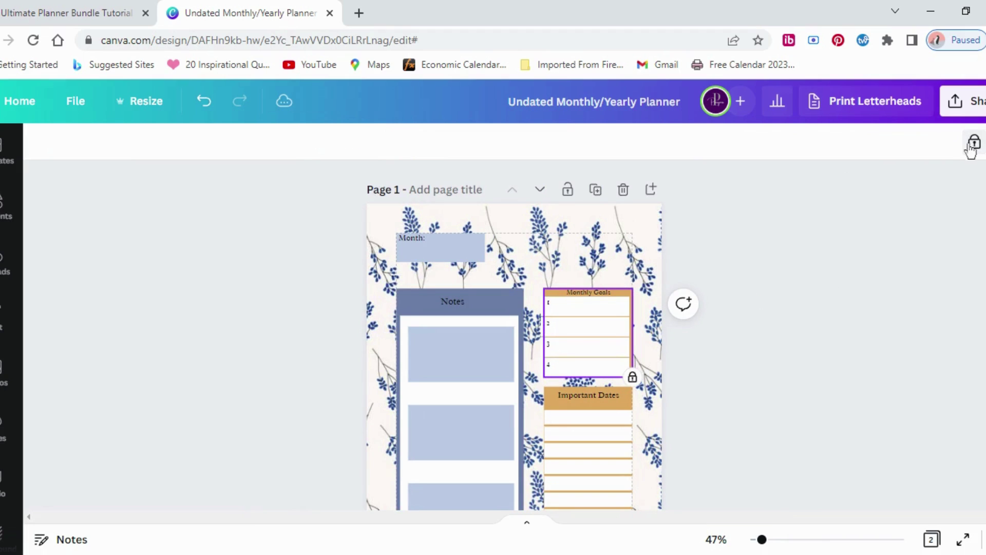
click(970, 149)
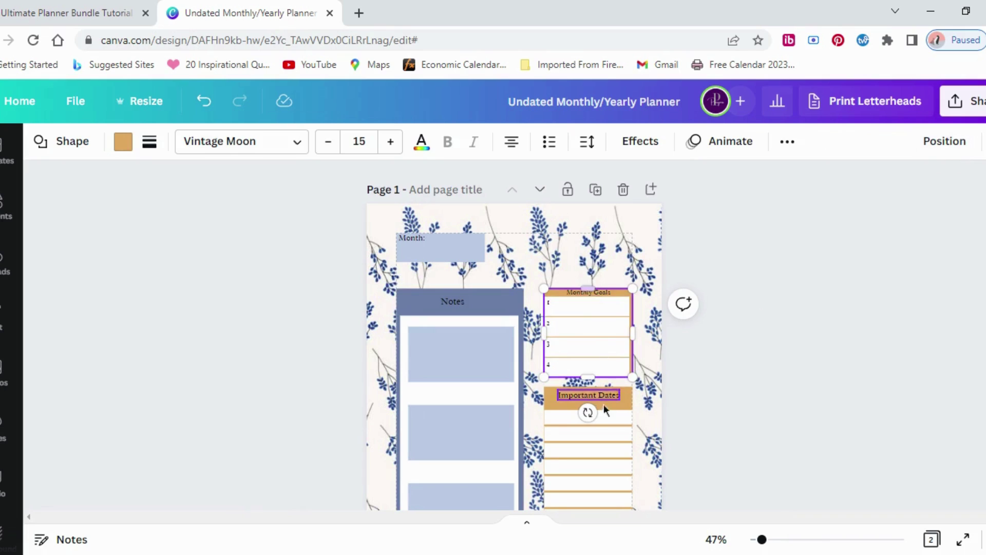
key(Escape)
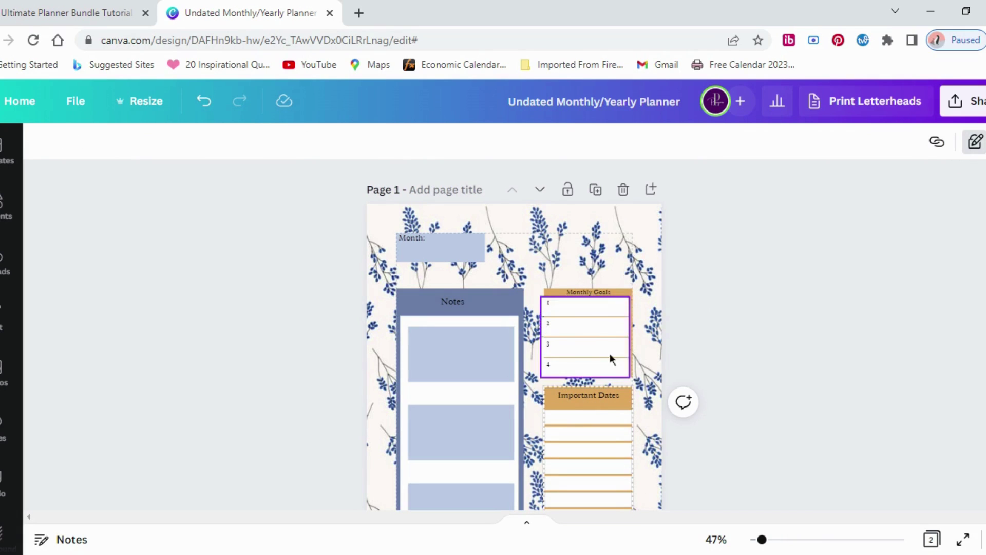
click(618, 295)
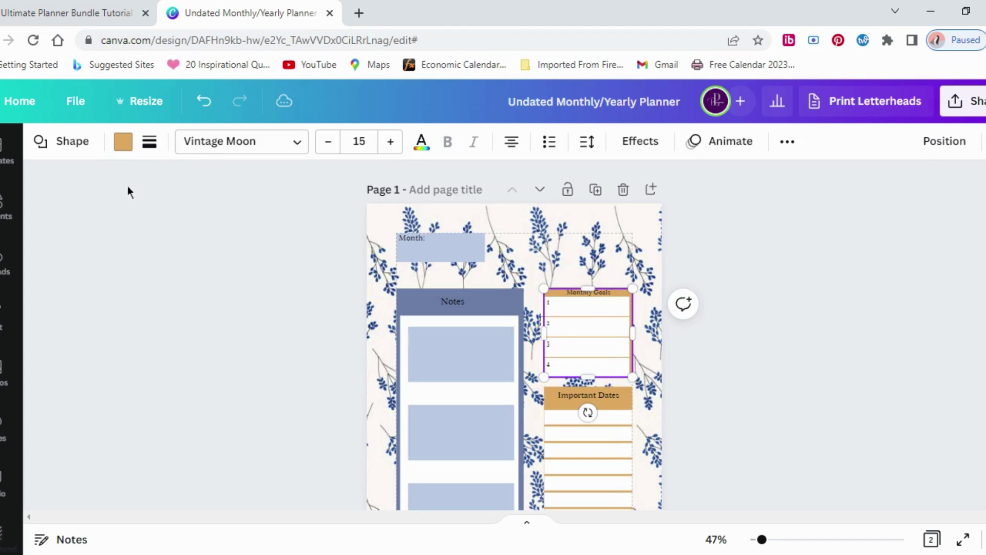
click(123, 142)
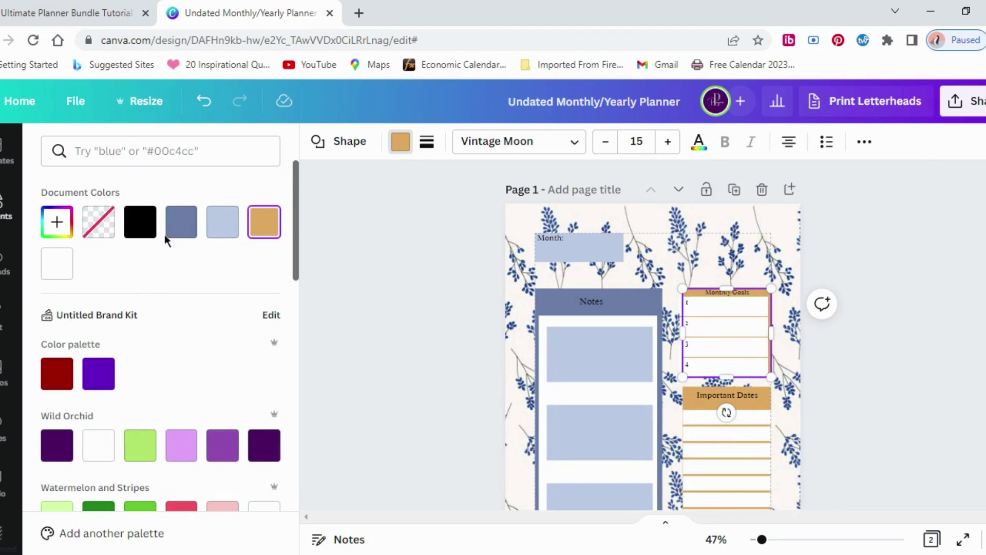
click(180, 226)
Step: Unlock the Important Dates panel on page 1 and fill it with the slate blue document colour
scroll(744, 318, down, 2)
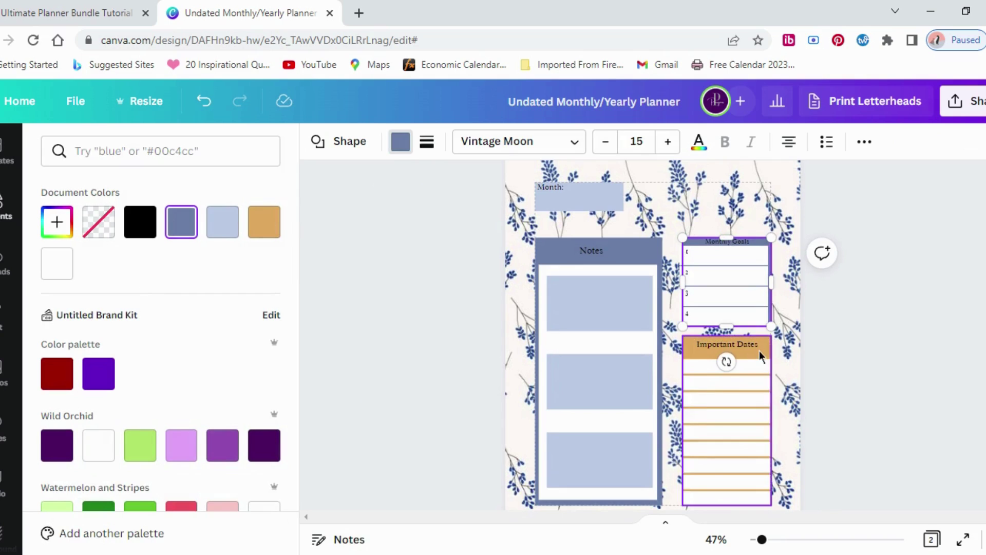
key(Escape)
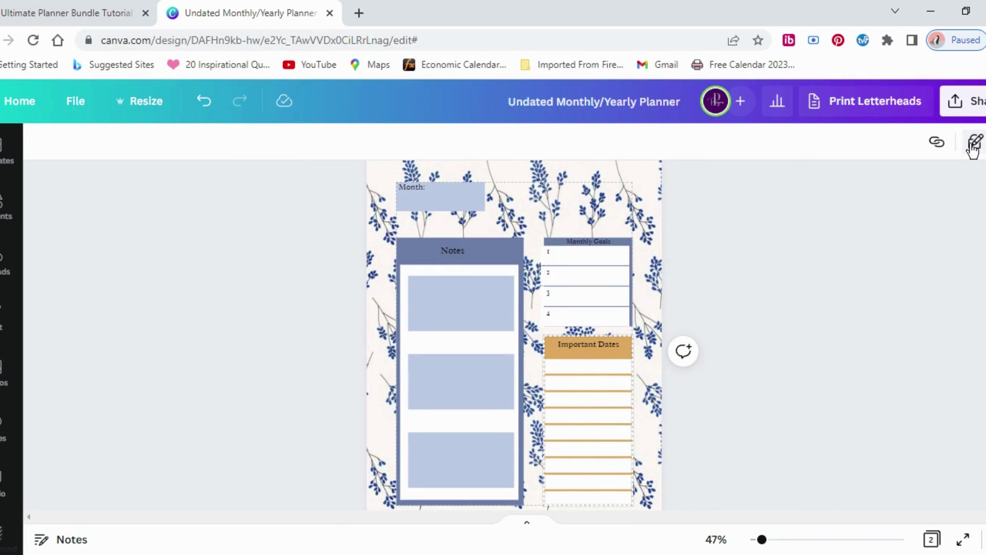
key(Tab)
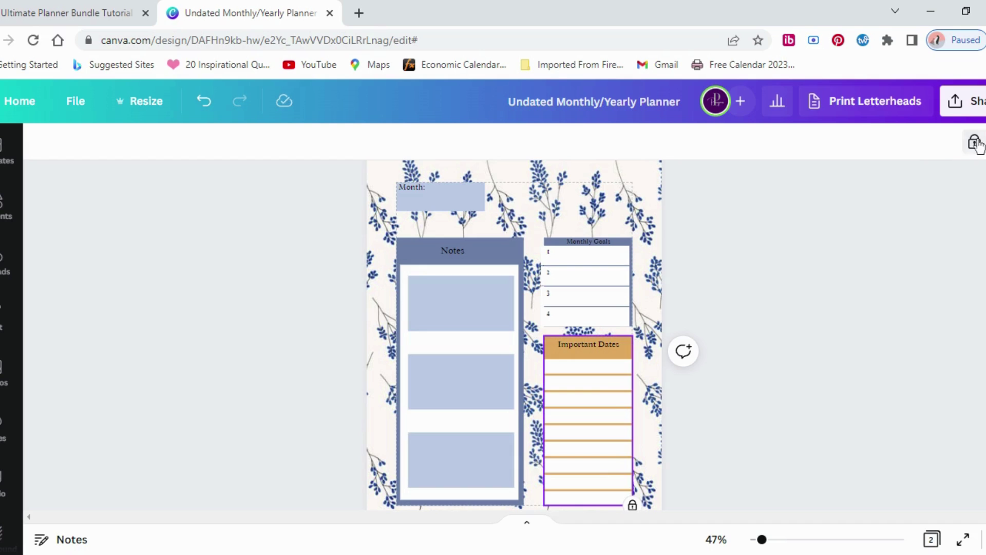
click(974, 143)
click(122, 141)
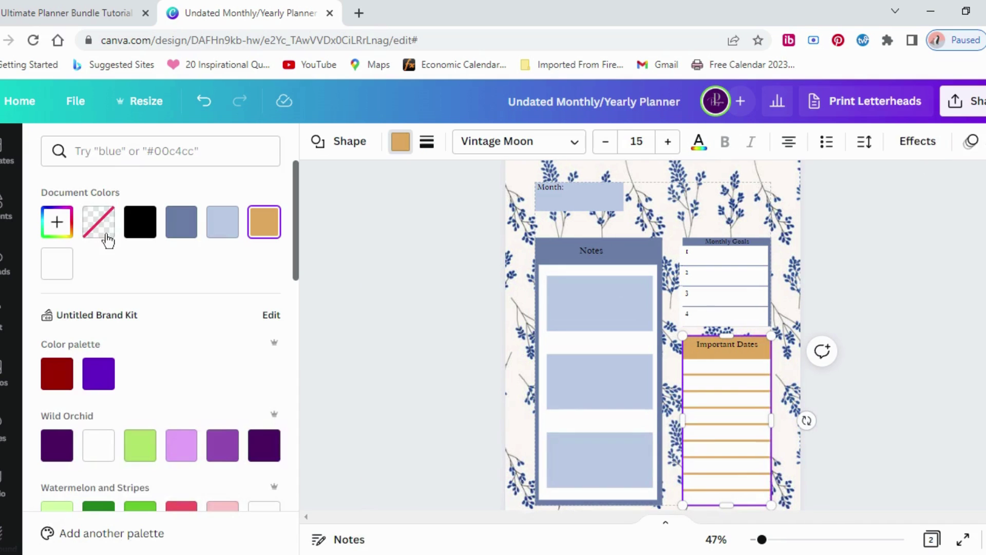
click(182, 222)
click(392, 340)
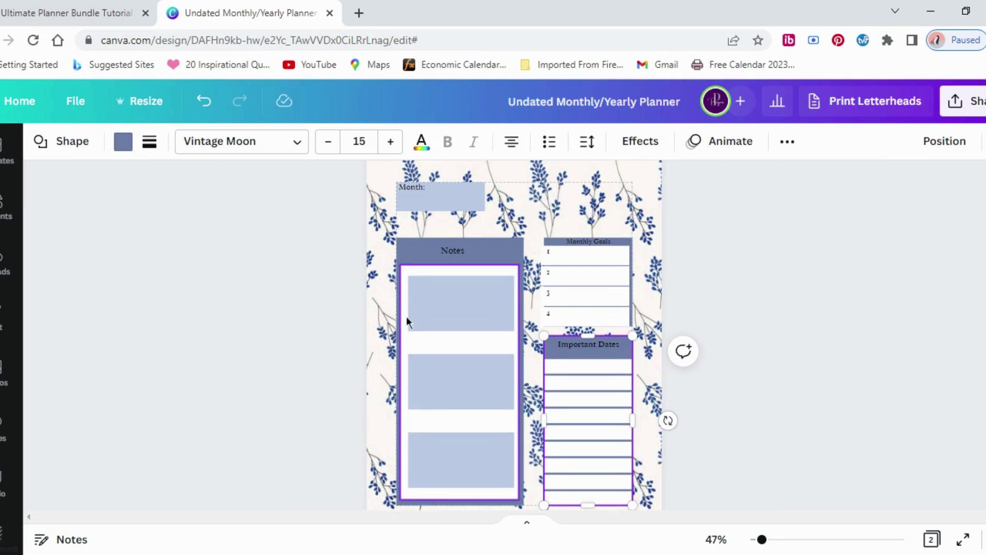
Step: Shift the group of numbered goal rows on page 1 so it lines up with the Monthly Goals panel's edges
scroll(765, 358, up, 2)
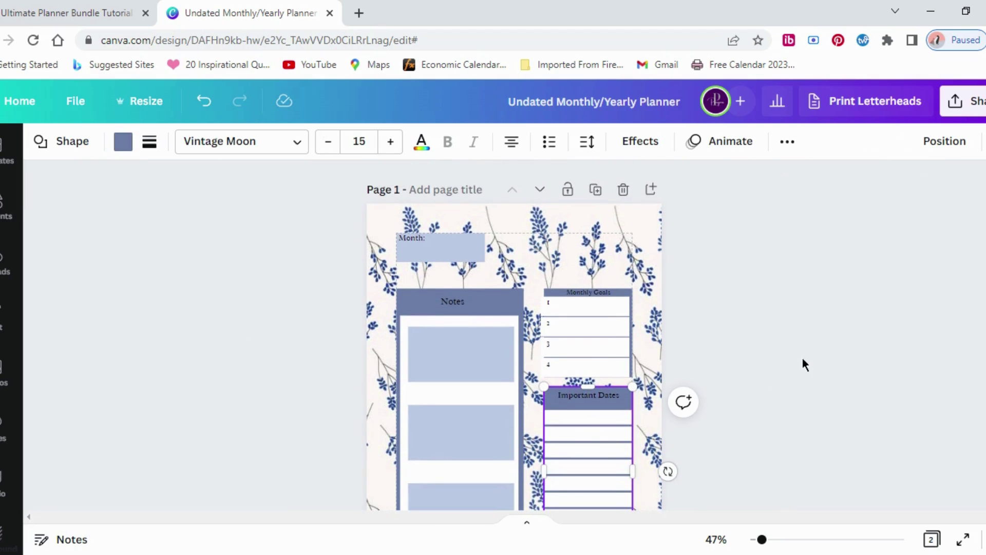
scroll(796, 358, down, 8)
scroll(793, 359, up, 6)
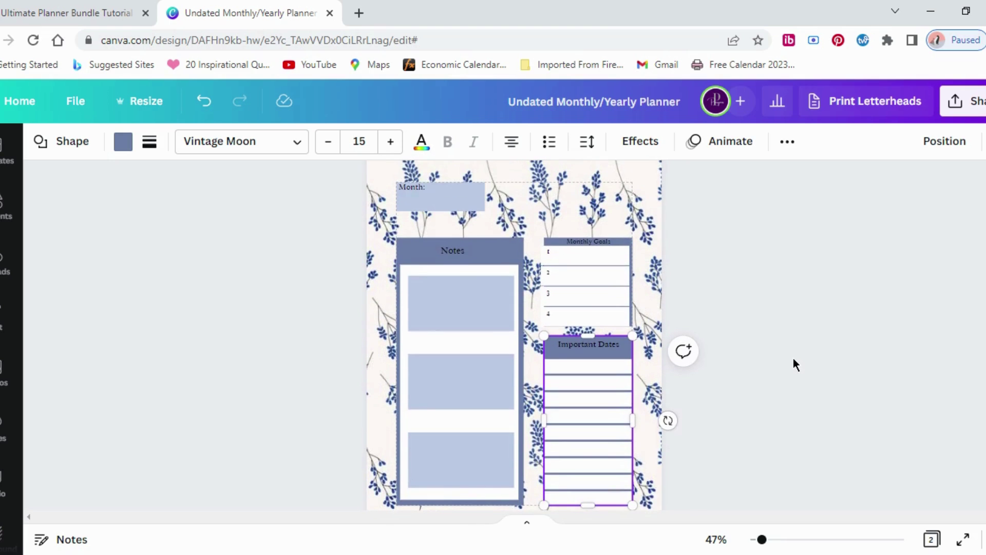
scroll(793, 358, down, 6)
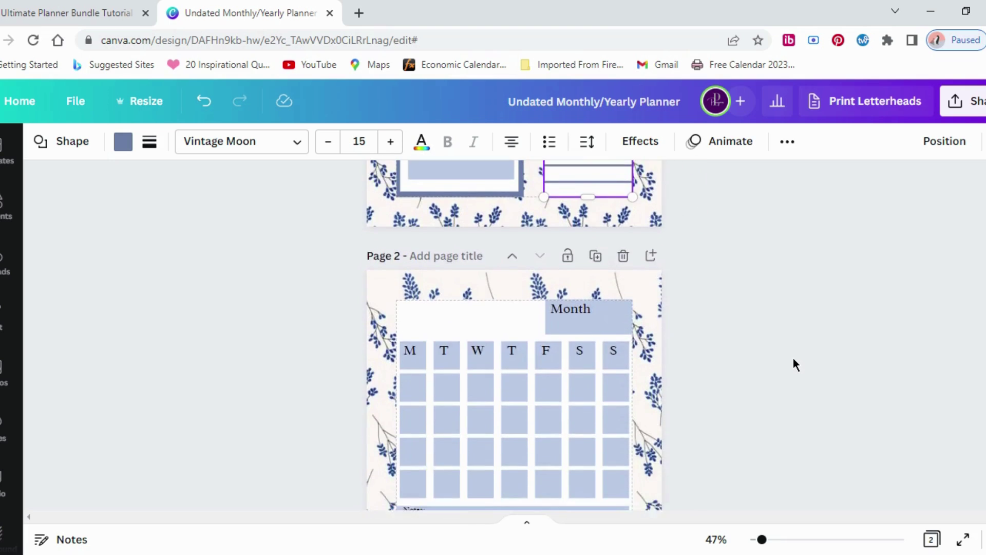
scroll(793, 358, up, 4)
scroll(642, 303, up, 4)
click(590, 291)
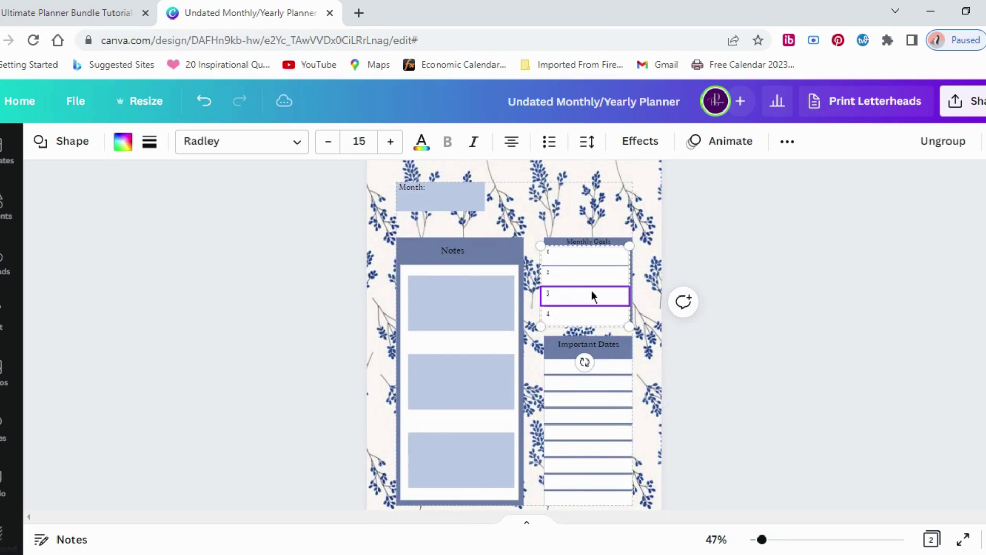
drag(593, 291, 592, 289)
click(733, 307)
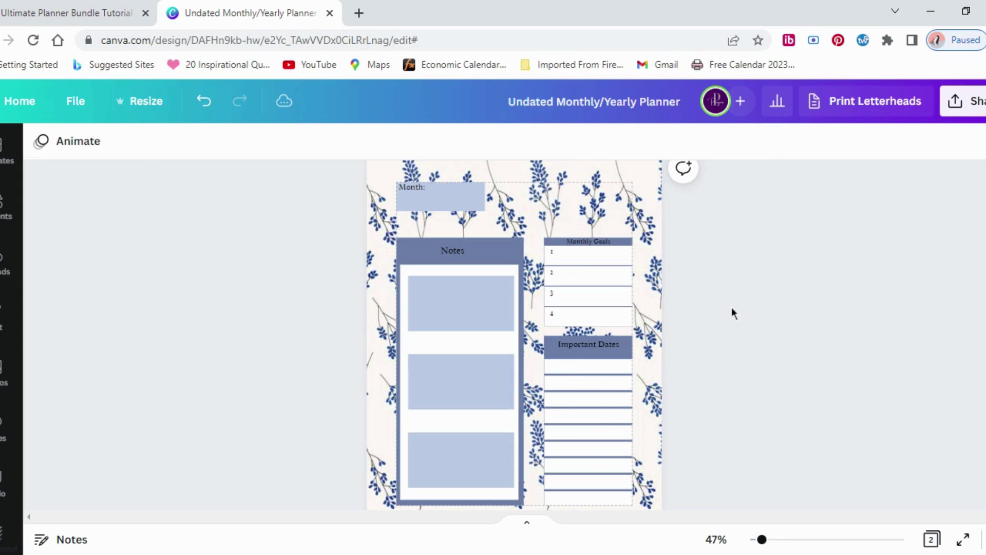
Step: Review the recoloured boxes on both pages and add a blank third page after the calendar page
scroll(729, 308, down, 3)
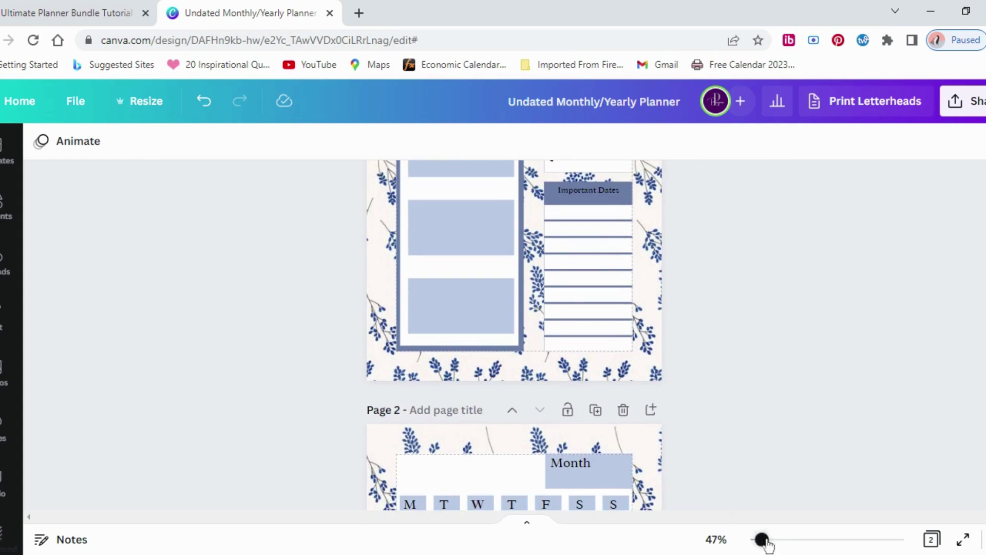
drag(763, 540, 769, 540)
scroll(825, 364, down, 7)
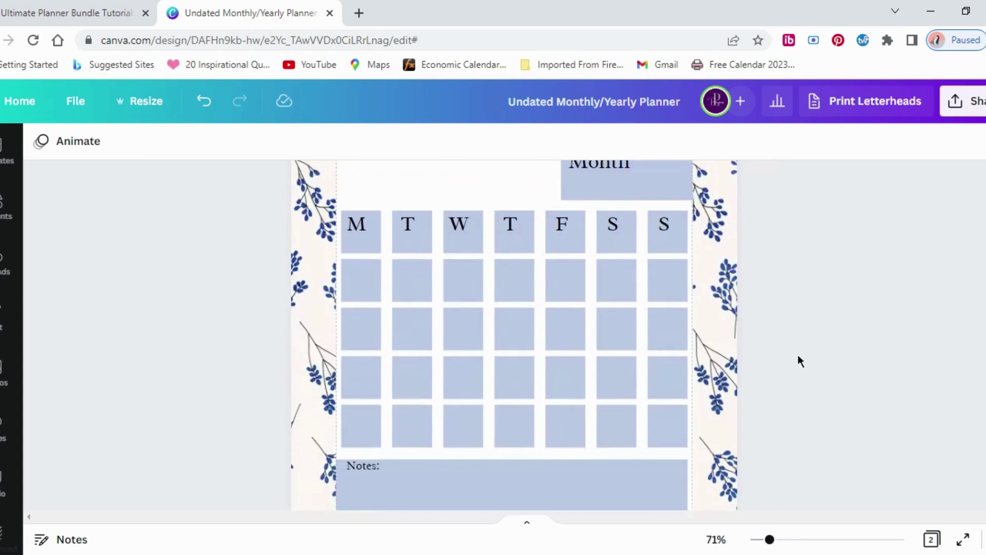
scroll(799, 360, down, 5)
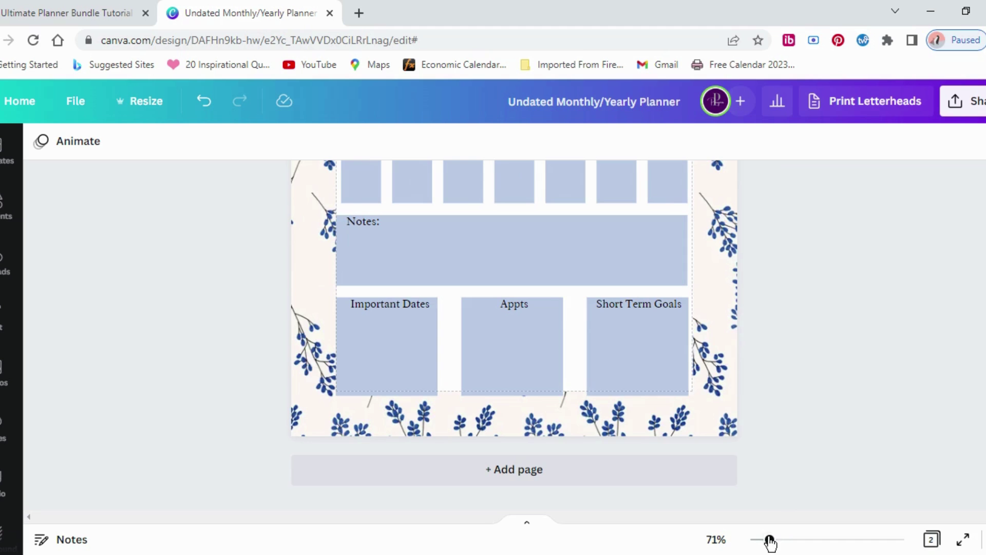
drag(769, 540, 757, 539)
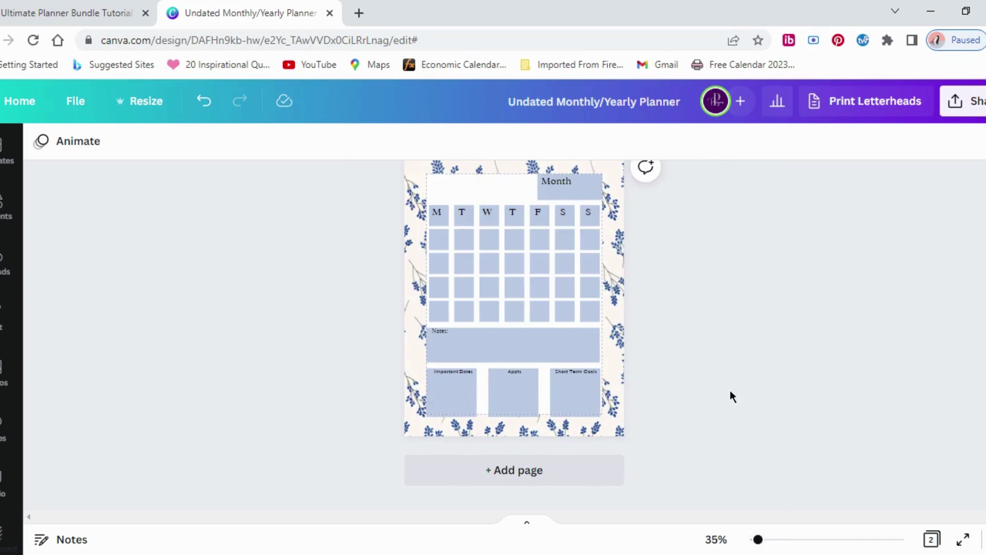
click(497, 470)
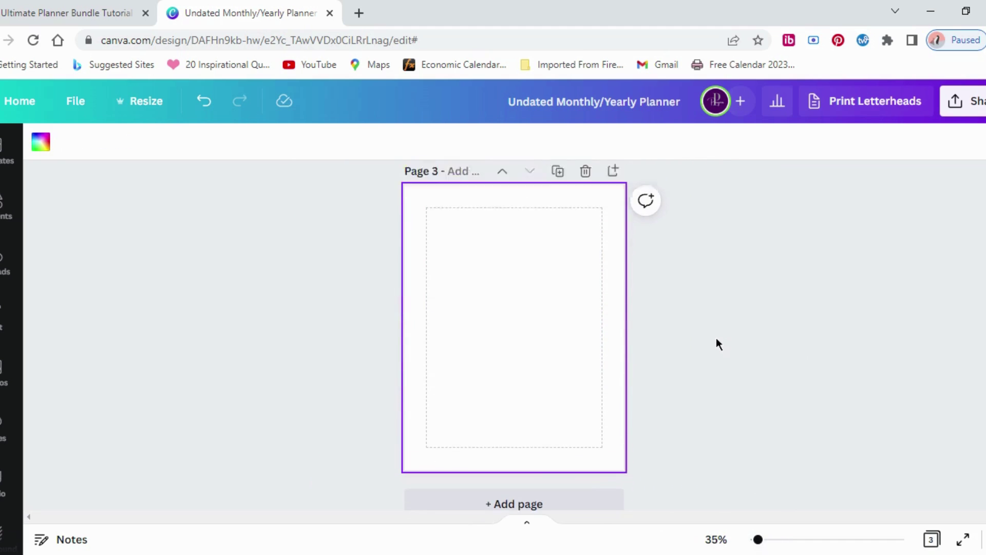
scroll(716, 343, up, 1)
Step: Insert the blue floral pattern on page 3 and set it as the page background
click(7, 252)
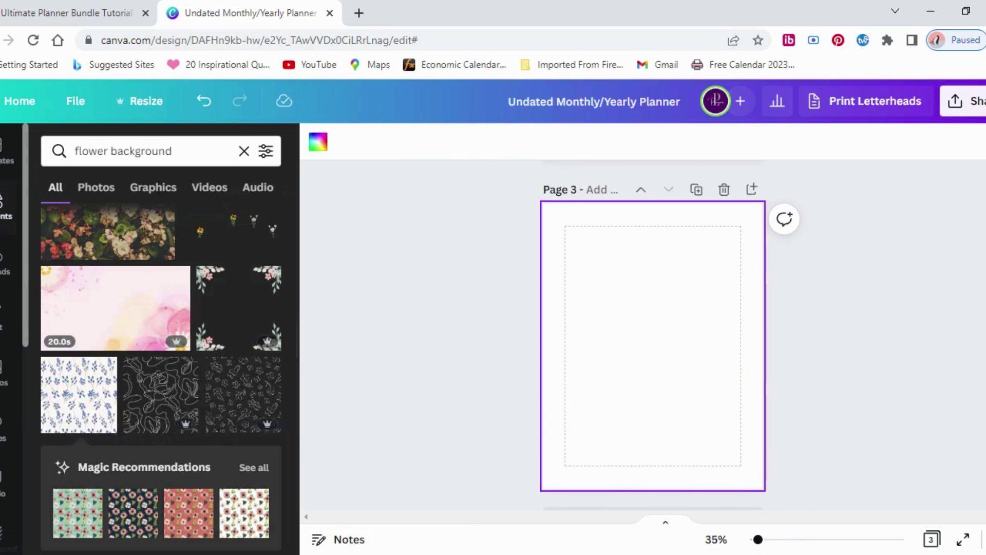
click(60, 408)
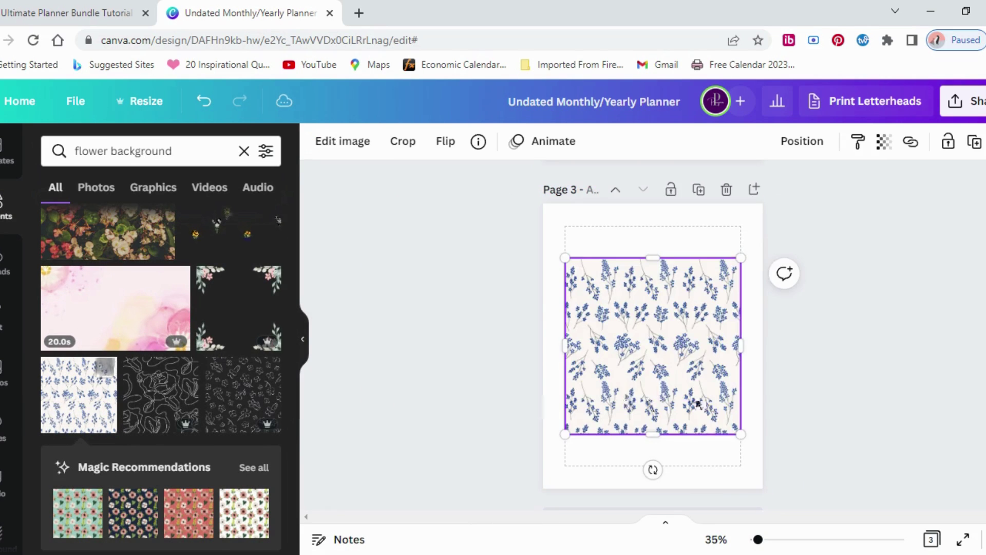
right_click(669, 406)
click(697, 483)
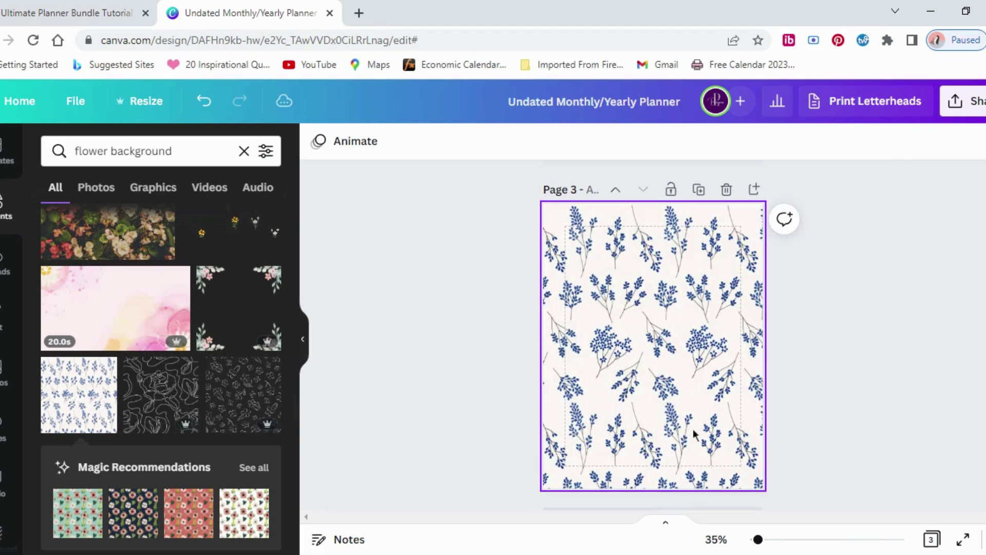
click(755, 190)
scroll(644, 403, up, 4)
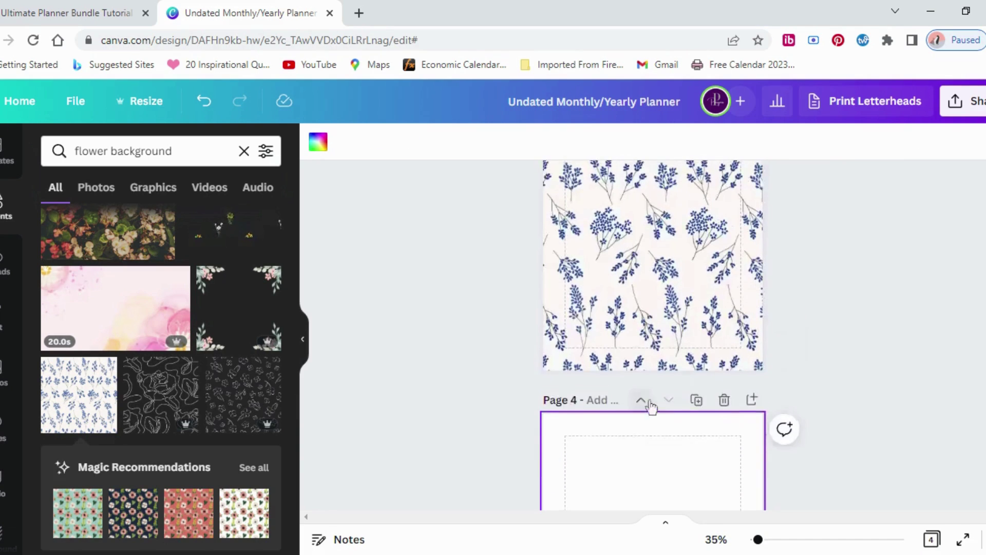
scroll(643, 401, up, 1)
scroll(688, 477, down, 2)
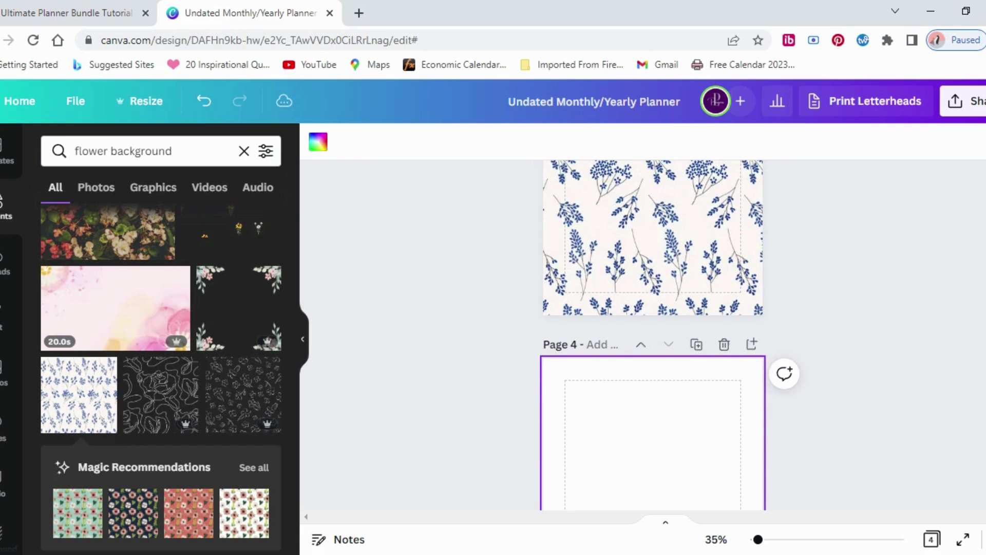
click(723, 344)
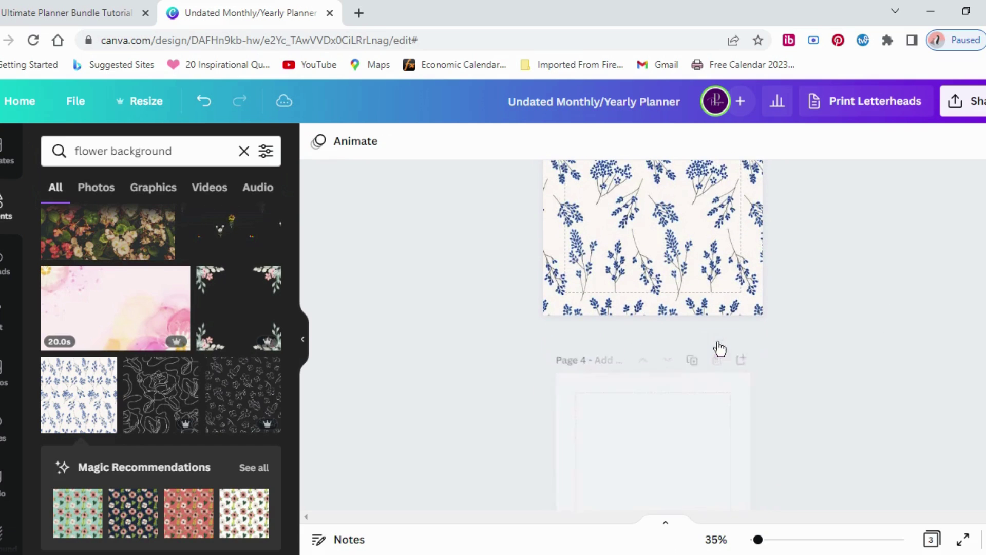
Step: Duplicate the floral page 3 as page 4, clear the element search and add a recently used square to page 3
click(698, 294)
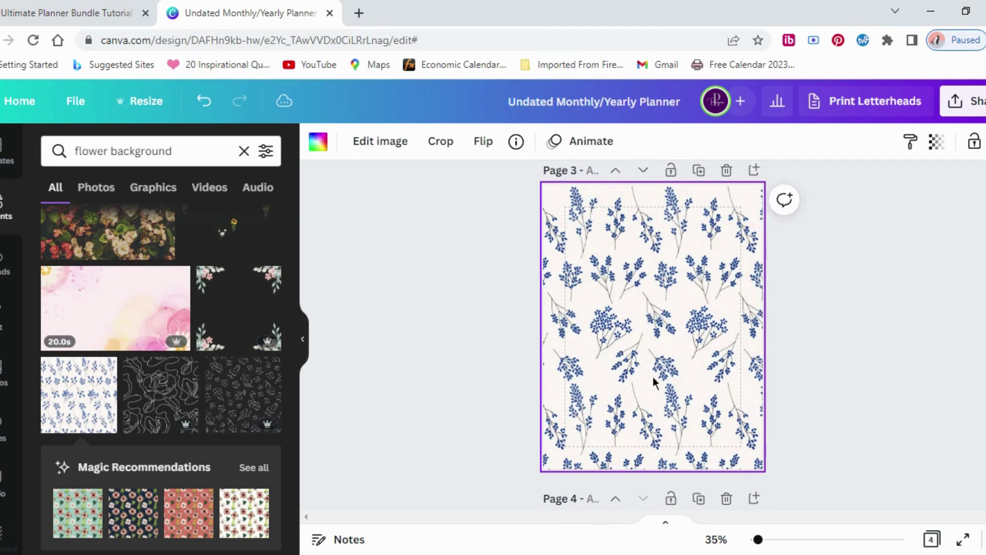
scroll(184, 257, up, 5)
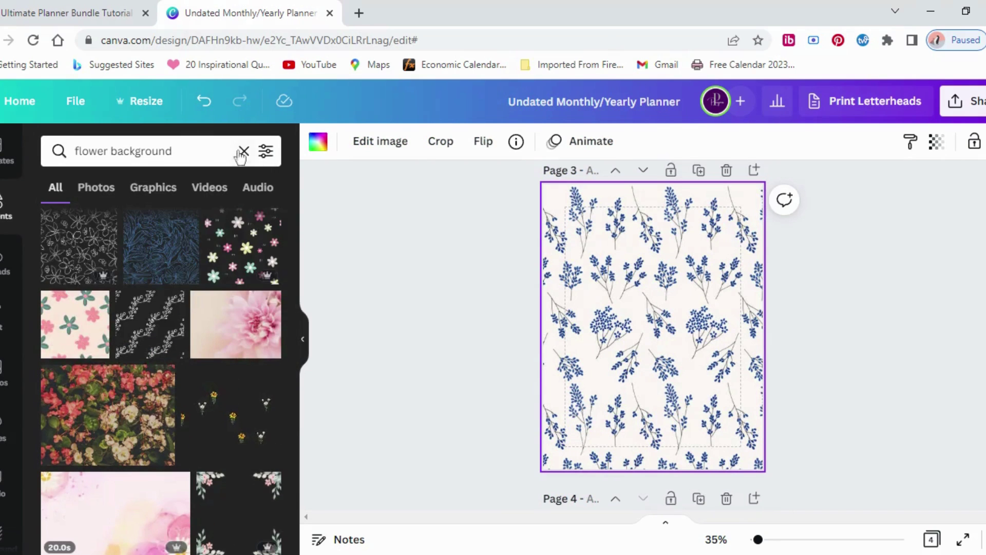
click(244, 151)
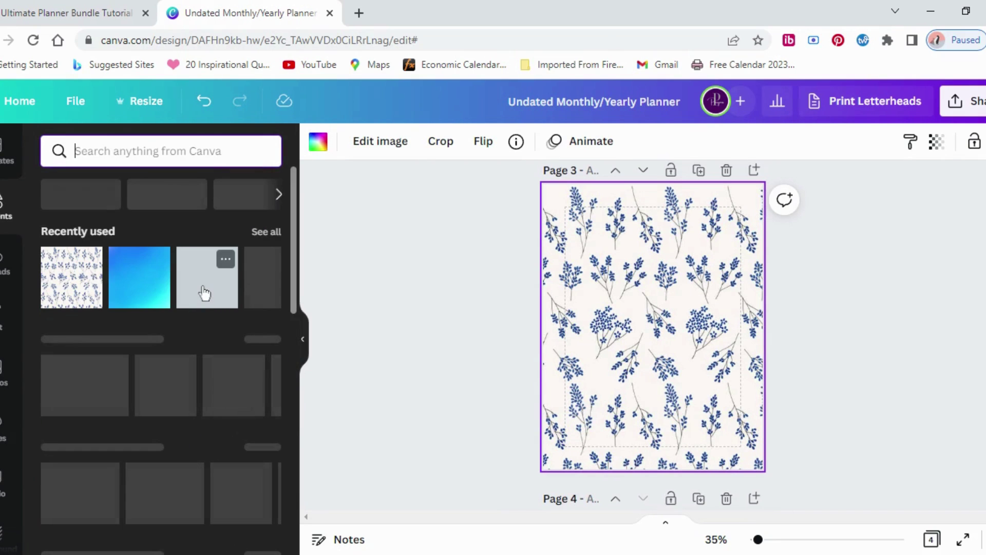
click(204, 293)
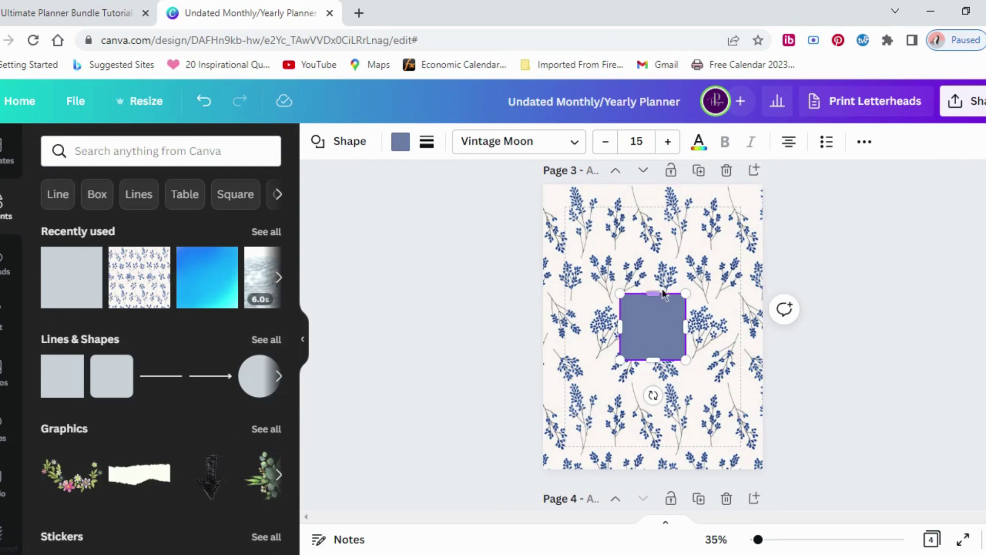
click(654, 222)
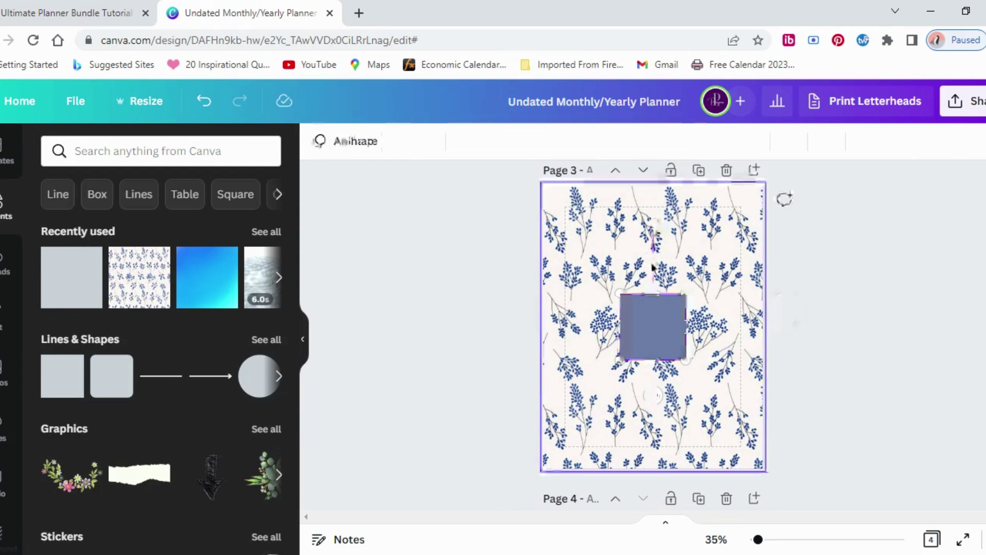
Step: Stretch the slate blue square on page 3 to about 6.8 wide so it fills the whole area inside the page margins
click(653, 299)
drag(653, 293, 654, 207)
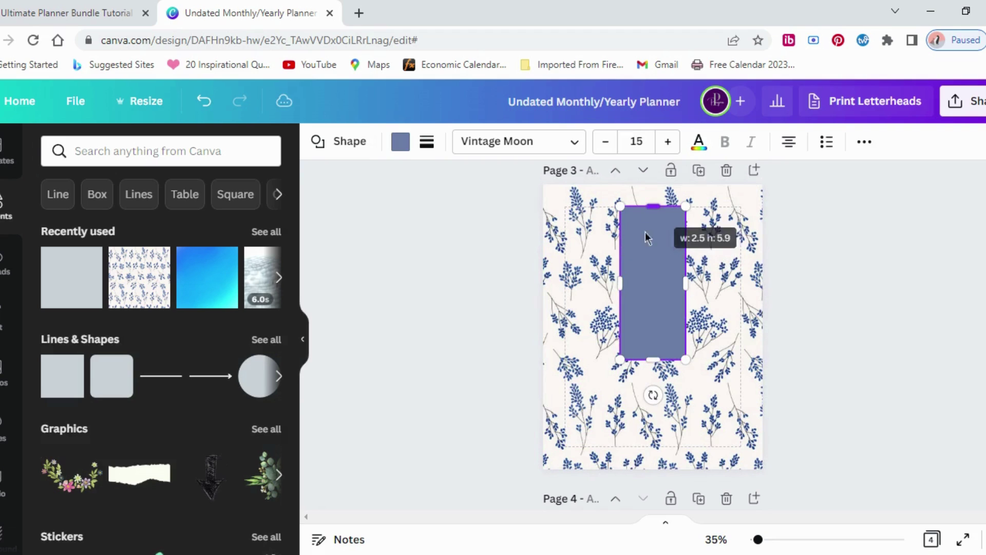
drag(620, 280, 565, 281)
drag(699, 283, 743, 283)
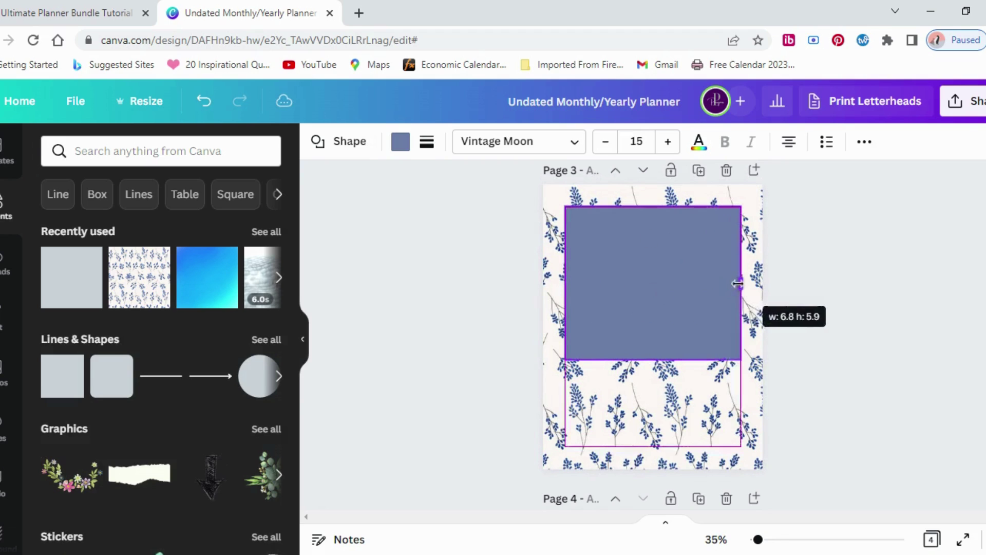
drag(650, 358, 652, 447)
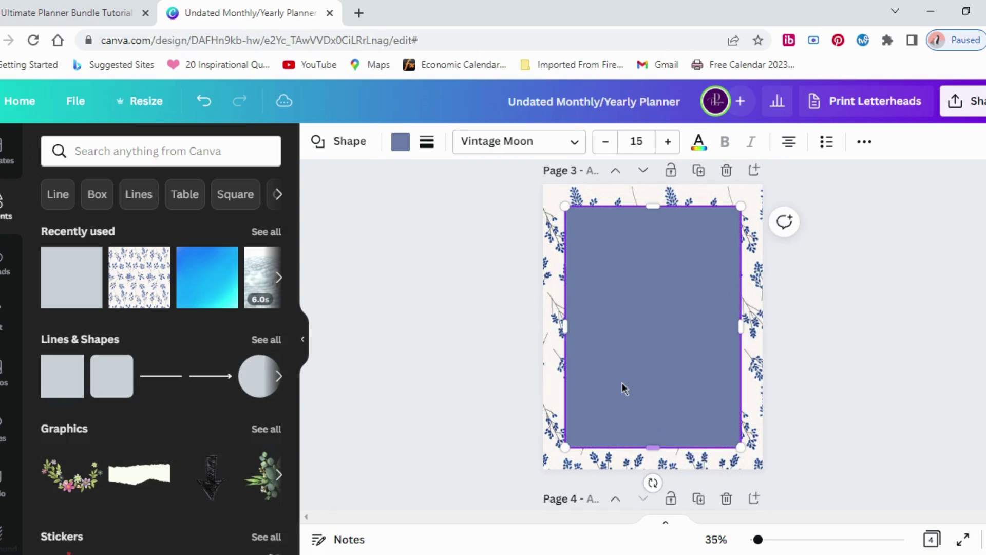
click(476, 385)
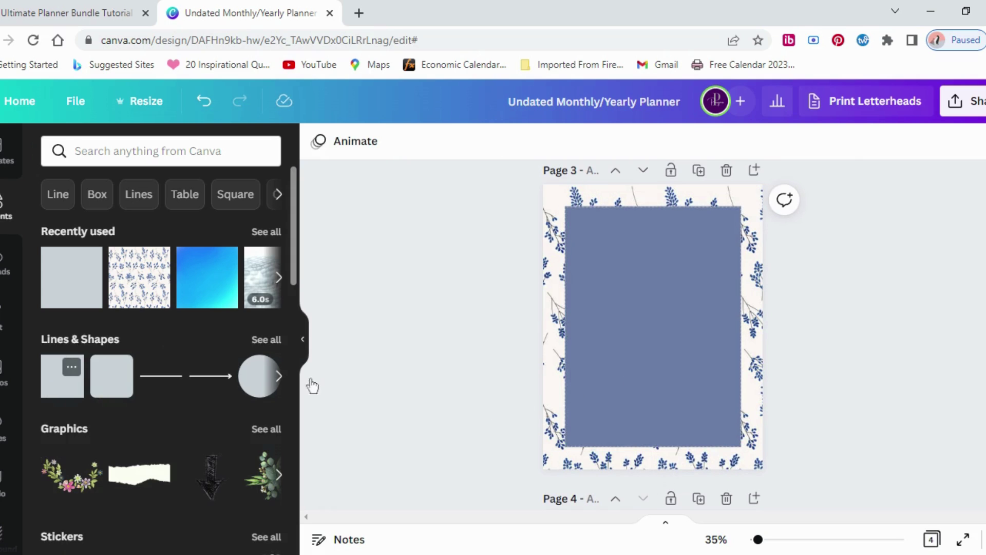
Step: Add a light blue square over page 3's large panel and reshape it into a thin bar from the panel's upper-left corner to the page centre
drag(654, 350, 603, 291)
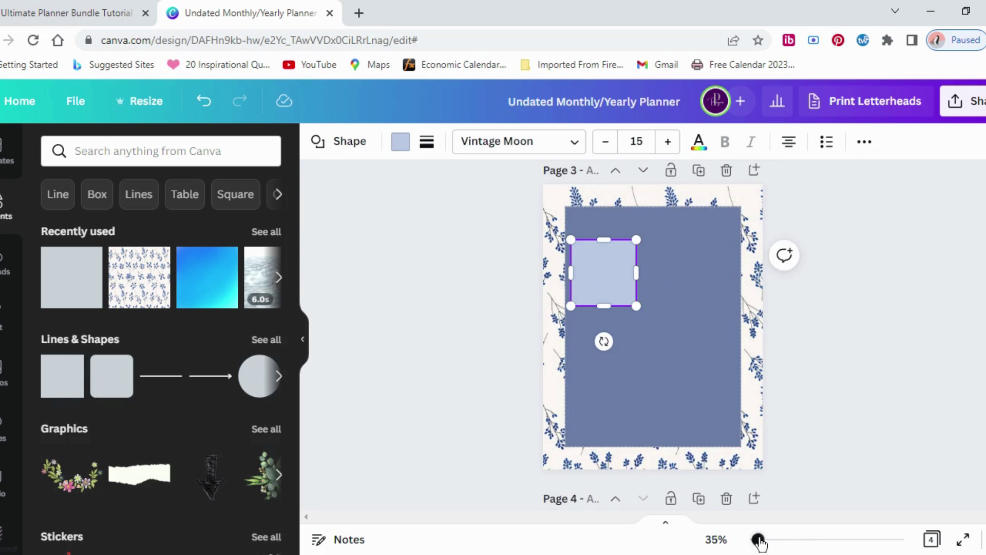
drag(759, 541, 762, 539)
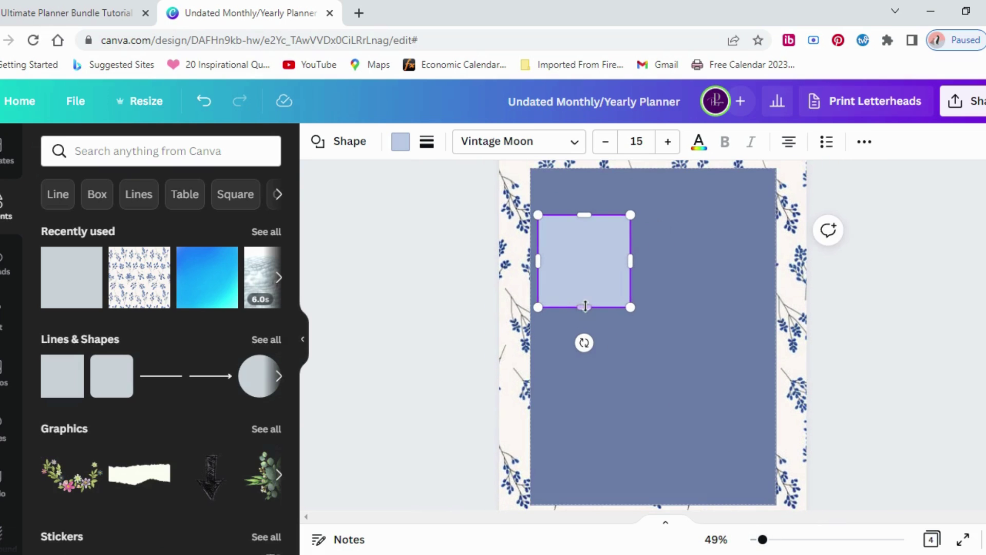
drag(585, 308, 632, 205)
click(578, 251)
click(575, 235)
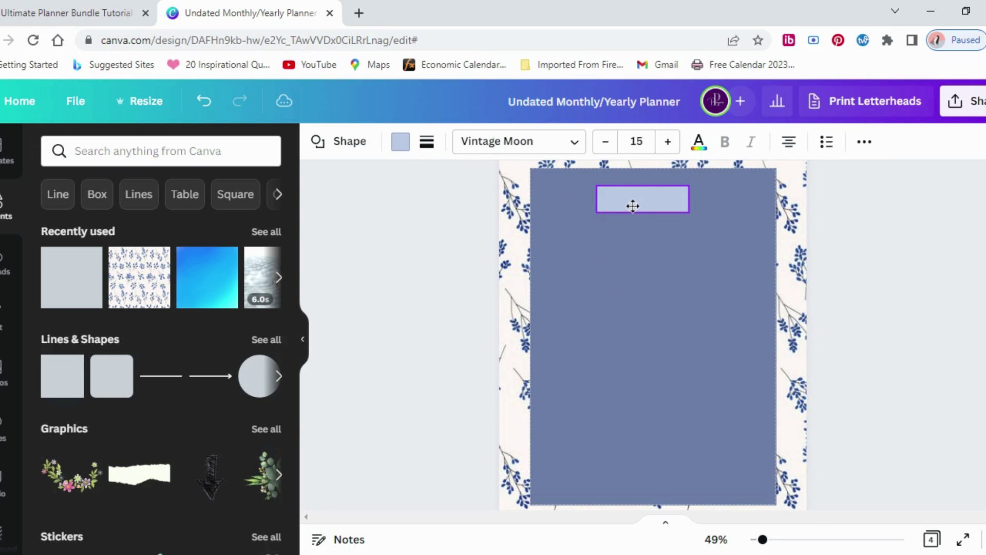
drag(633, 206, 585, 194)
click(670, 310)
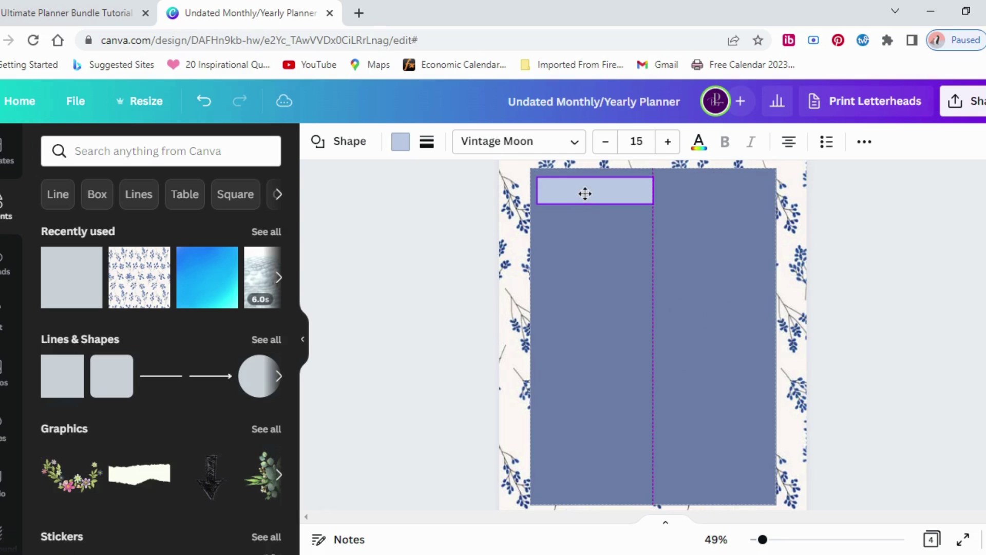
click(600, 293)
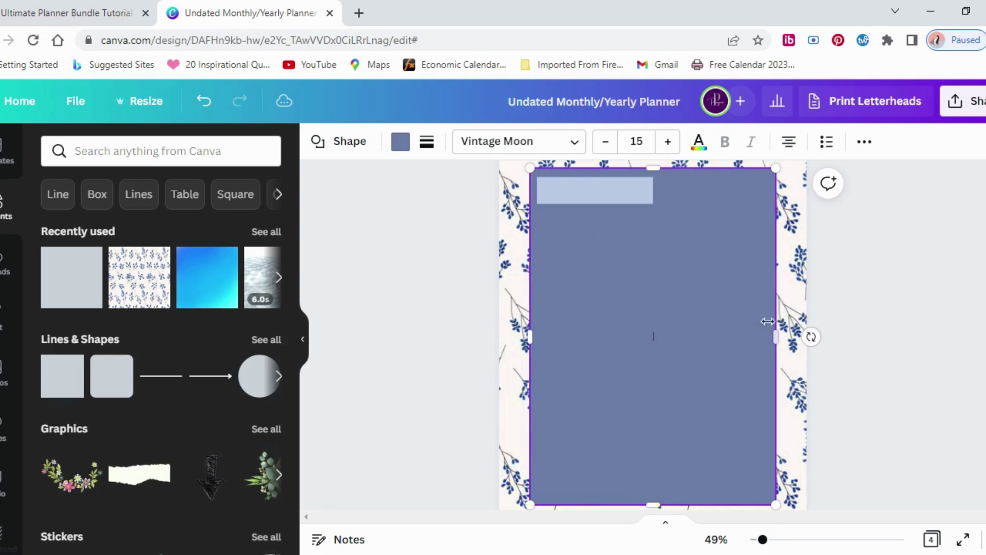
Step: Add a subheading over the light blue bar at the panel's upper-left corner and set its text to "Week Planner"
click(7, 262)
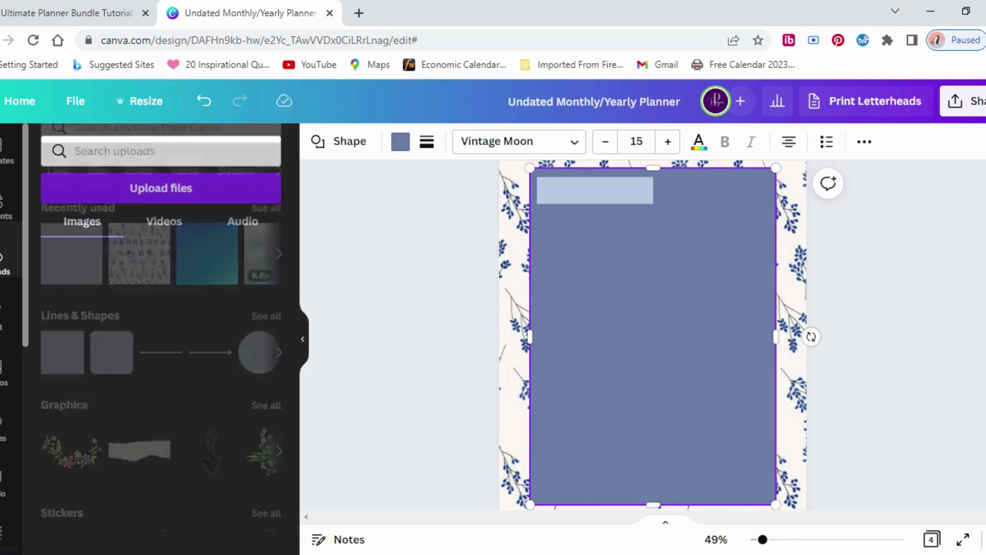
click(7, 314)
click(72, 280)
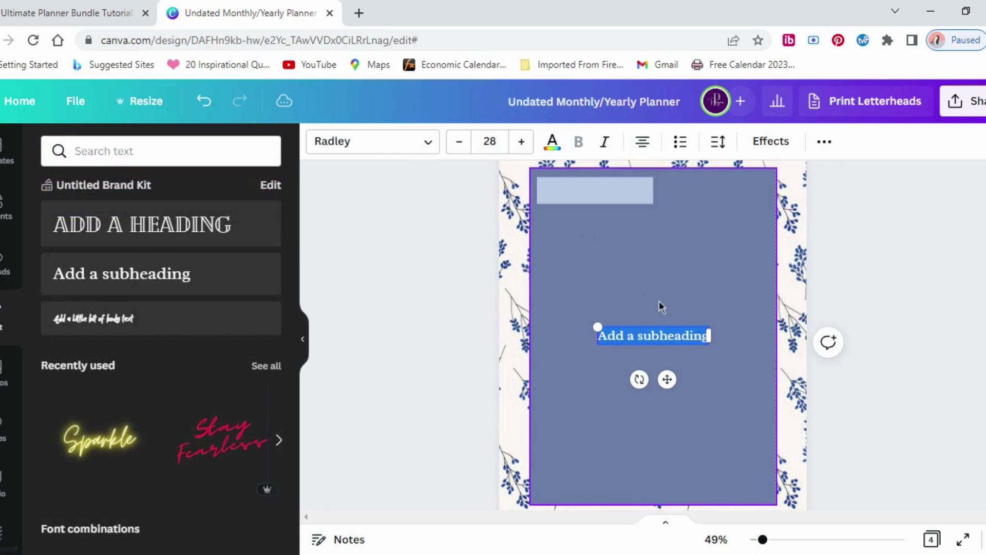
click(668, 311)
click(661, 341)
drag(661, 340, 602, 193)
double_click(602, 192)
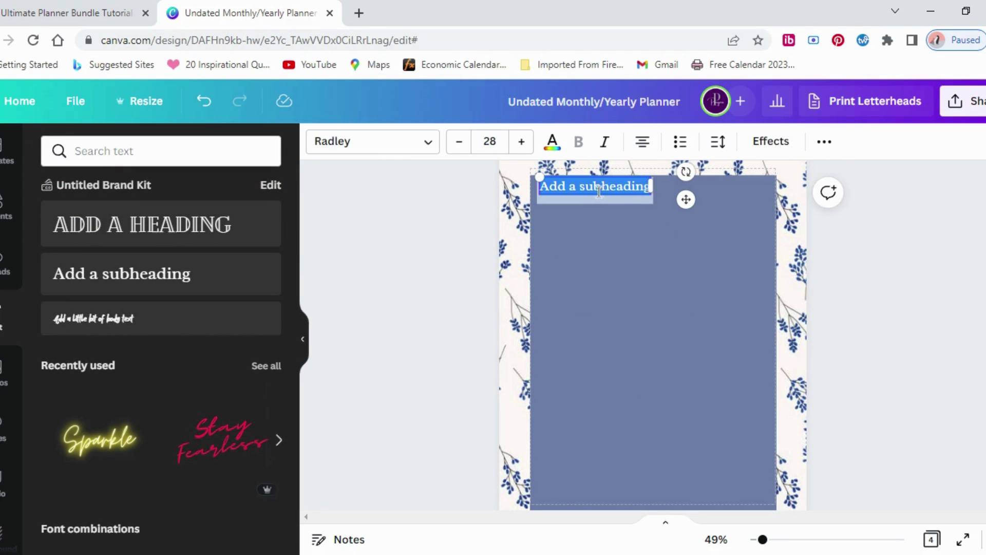
text(Week)
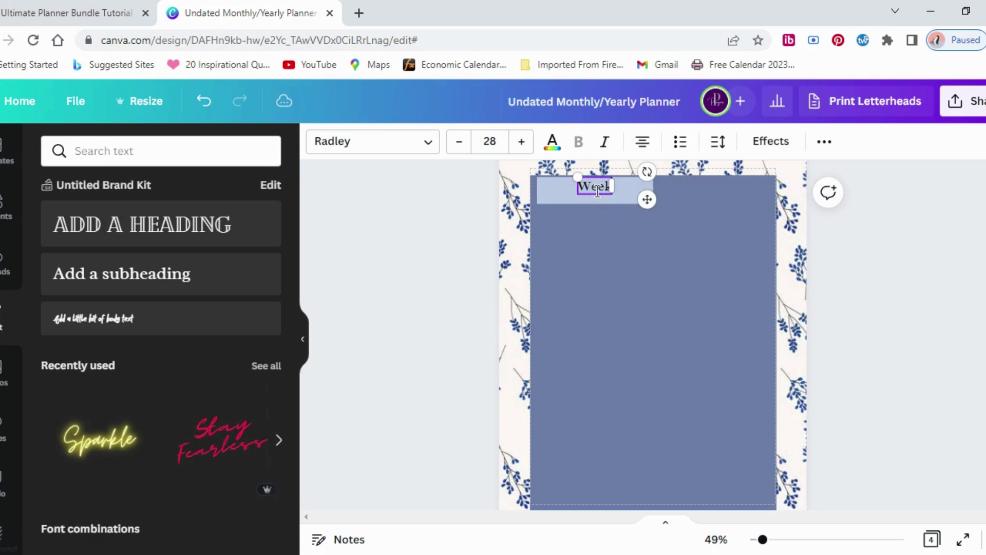
text( Planner)
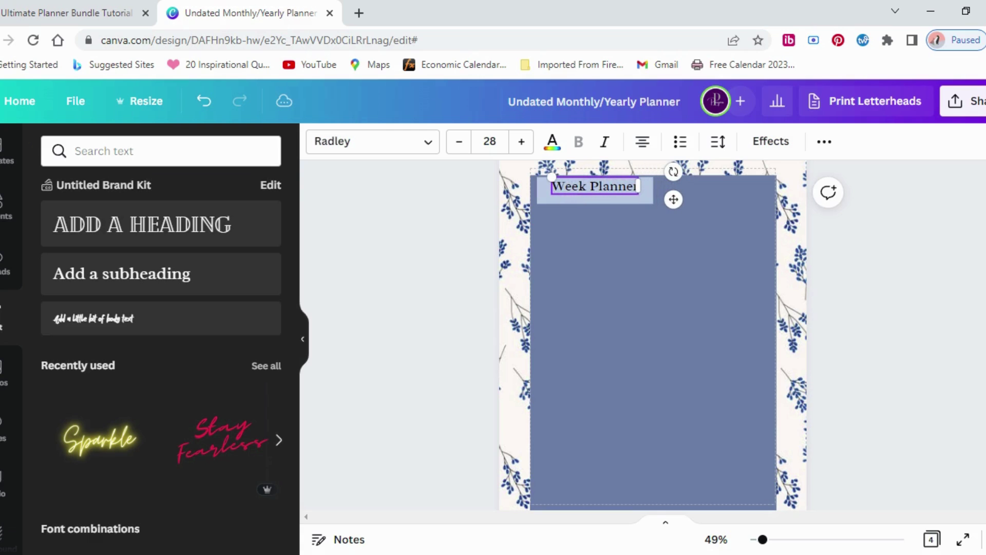
click(580, 232)
Step: Duplicate the light blue bar, place the copy below the heading and stretch it taller and across the panel's width
click(573, 201)
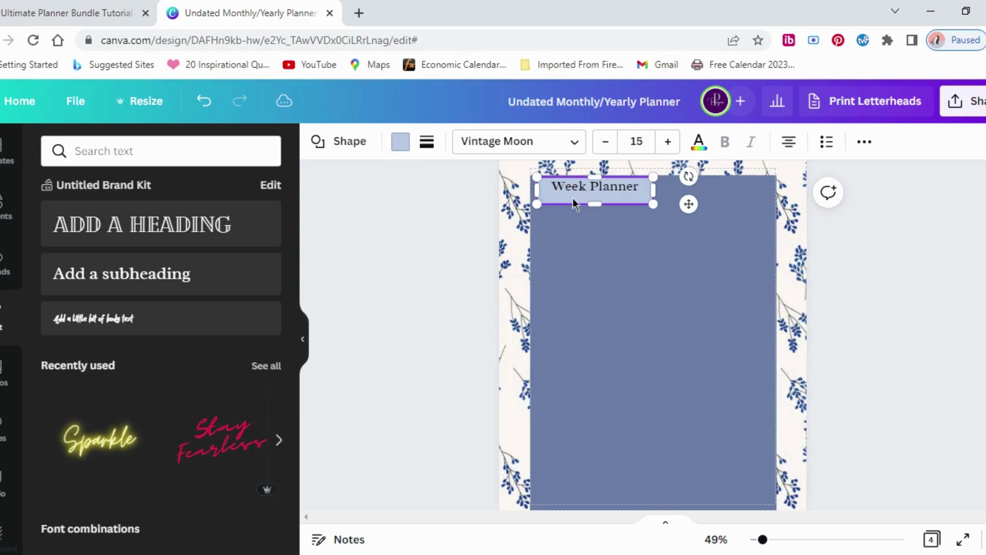
click(865, 143)
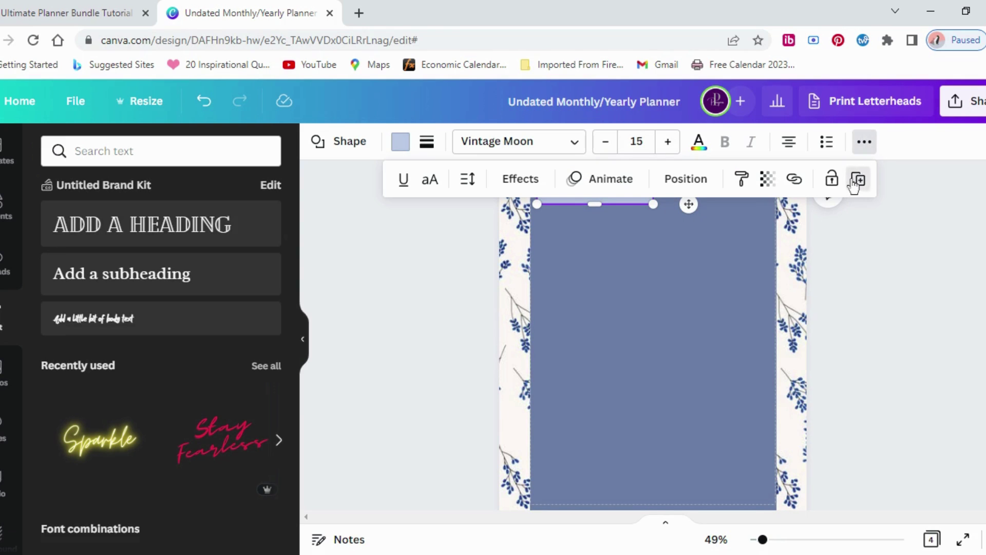
drag(615, 200, 620, 205)
drag(624, 248, 618, 241)
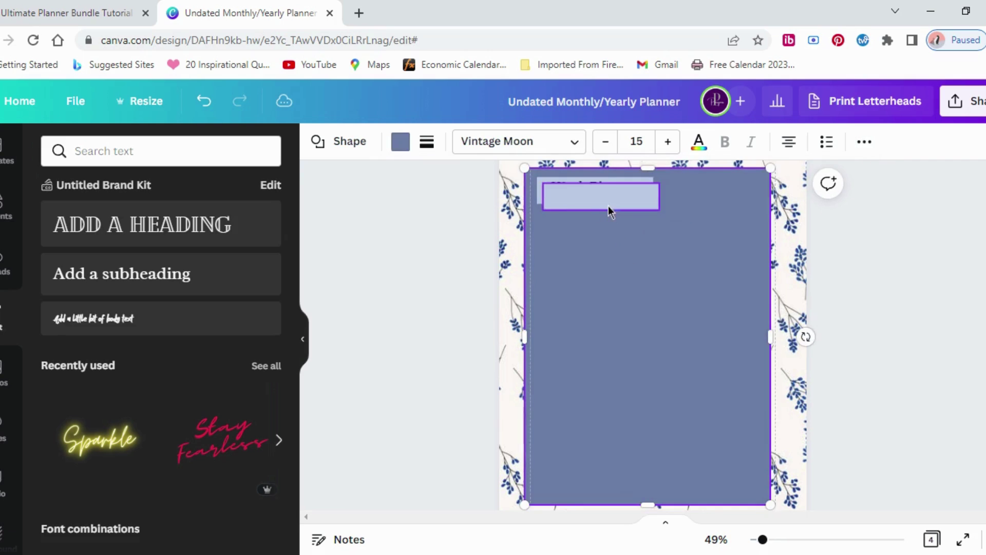
drag(608, 206, 600, 240)
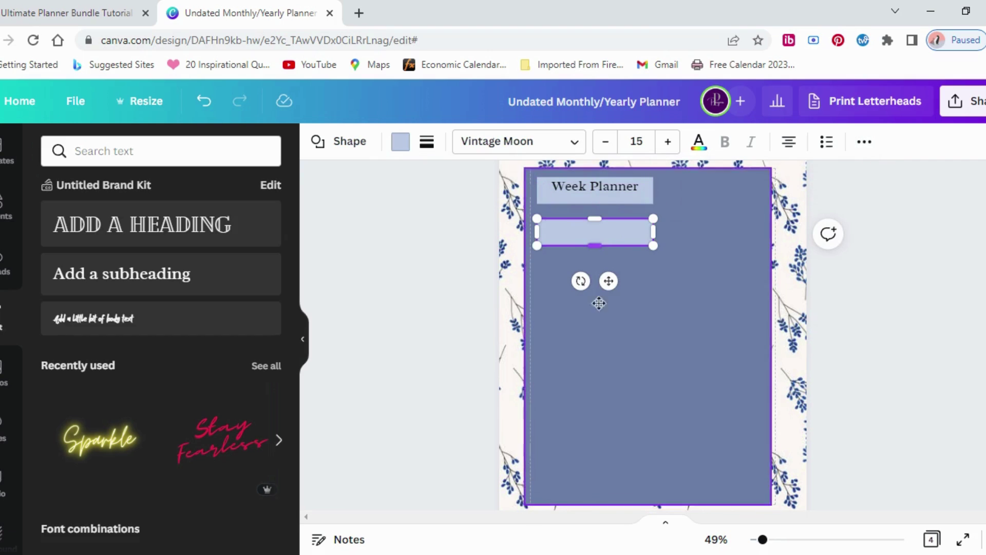
scroll(597, 343, down, 2)
scroll(622, 277, up, 2)
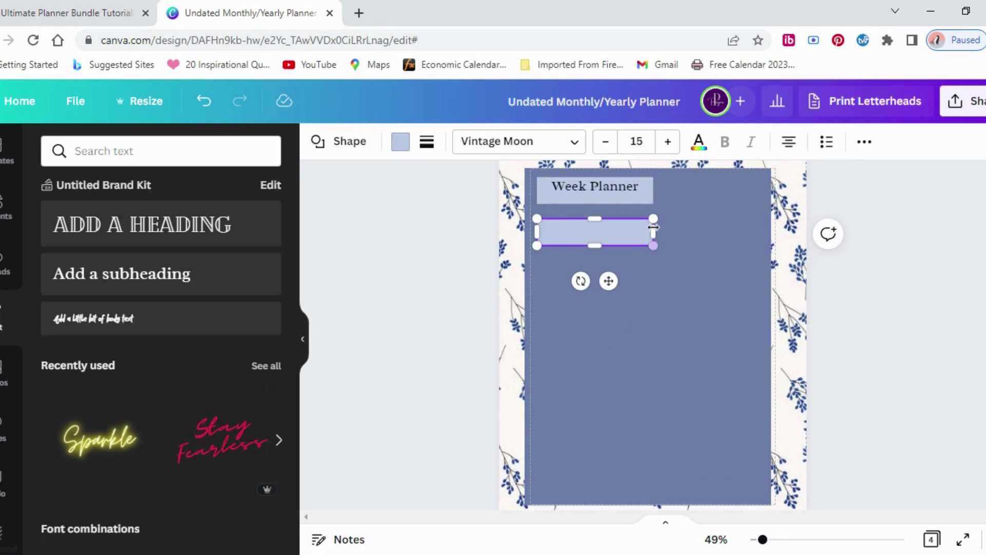
drag(654, 232, 766, 230)
drag(651, 244, 650, 255)
Step: Replace the "Week Planner" heading text with "Daily Affiramtions"
click(585, 188)
click(586, 188)
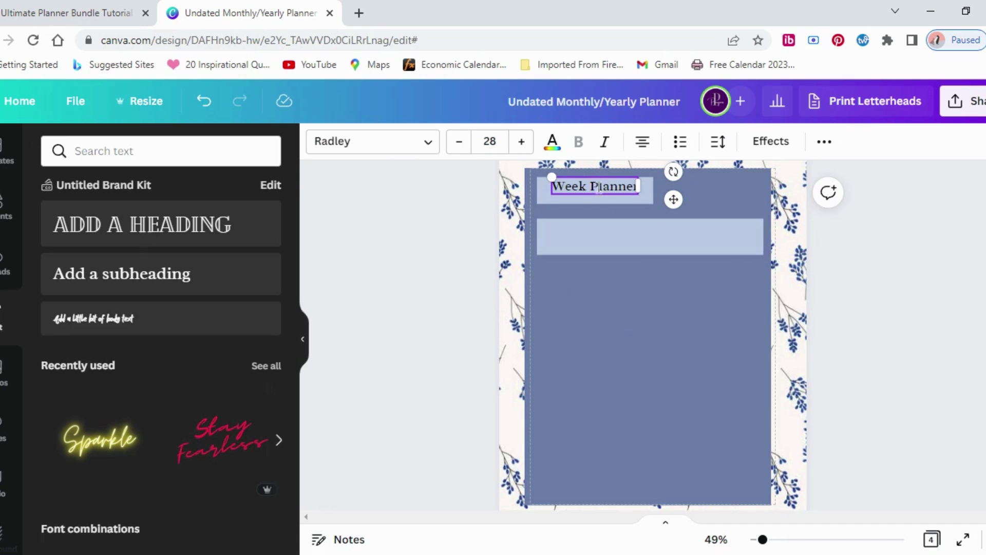
key(ctrl+a)
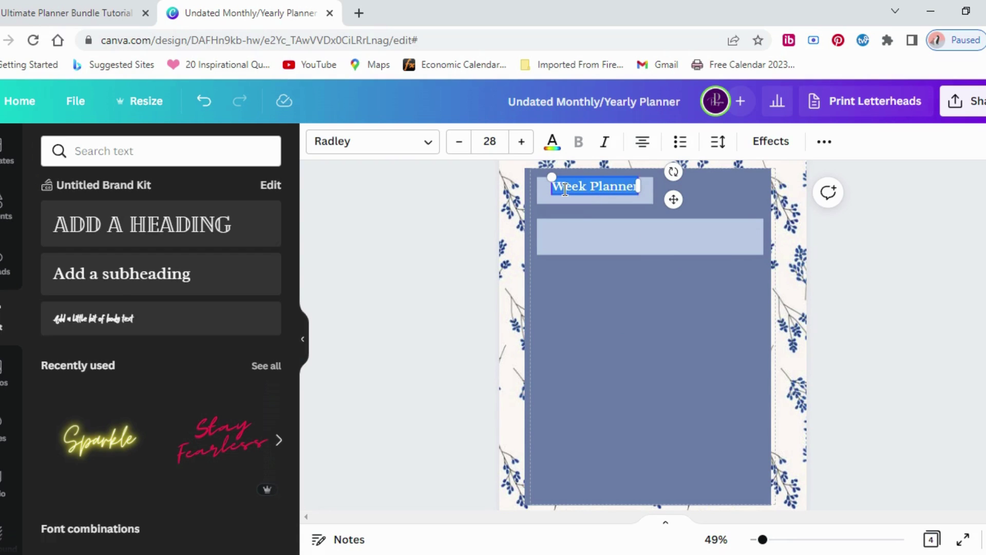
text(Daily)
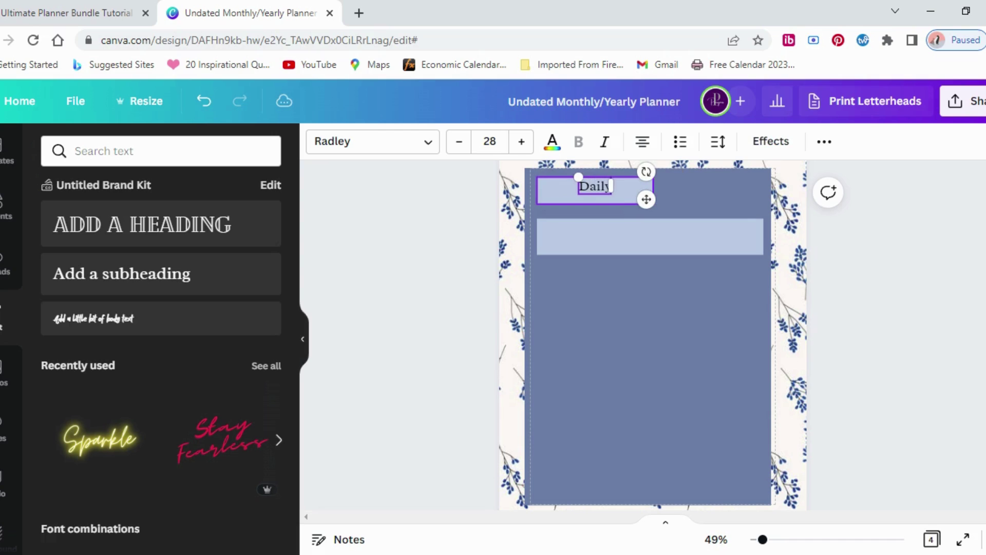
text( Aff)
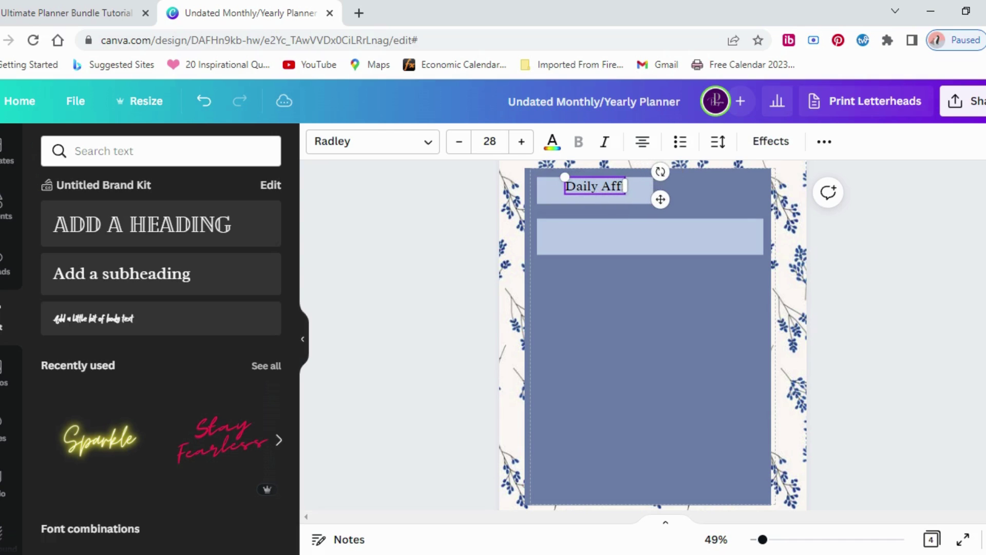
text(iramtions)
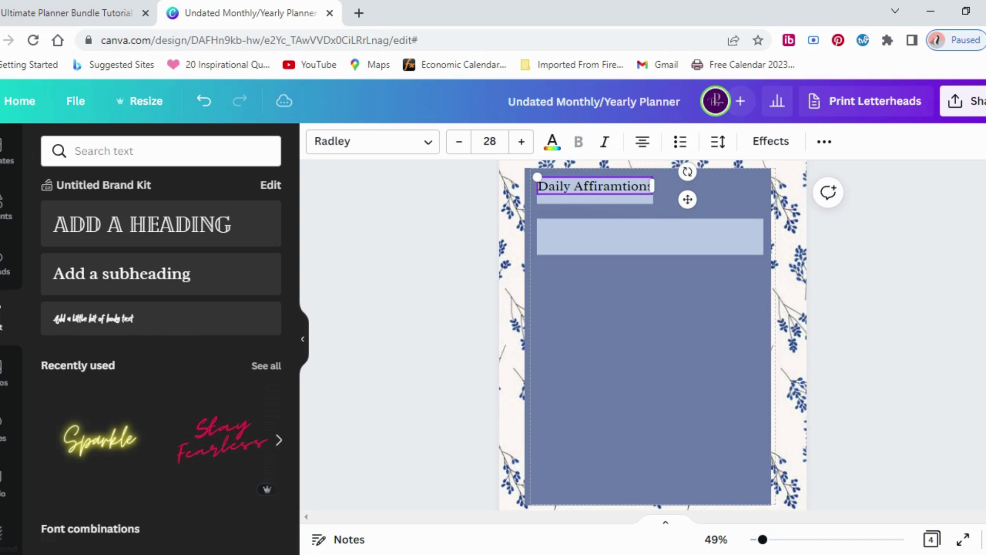
click(619, 303)
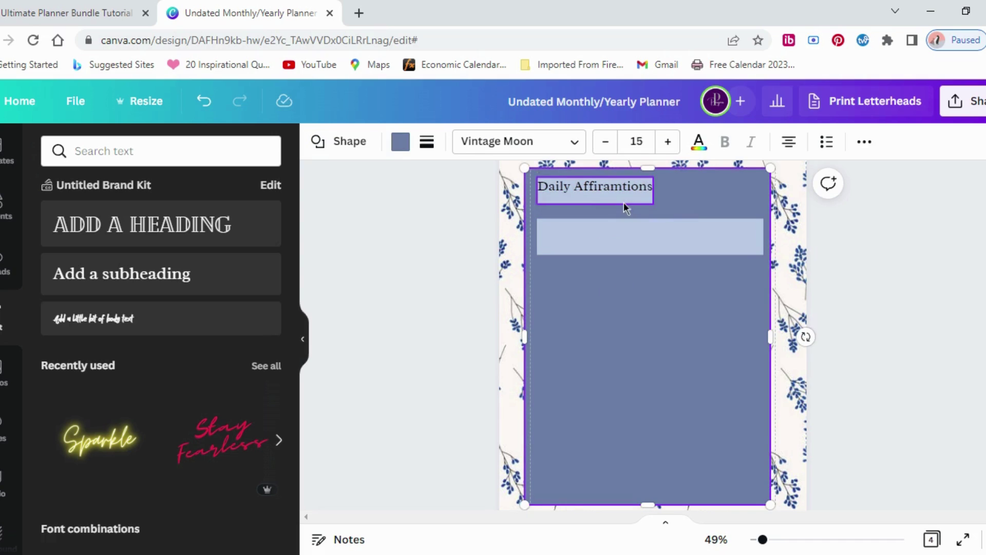
Step: Widen the light blue bar behind the heading slightly so it extends past the end of the text
click(624, 200)
drag(655, 192, 660, 192)
click(639, 287)
click(636, 246)
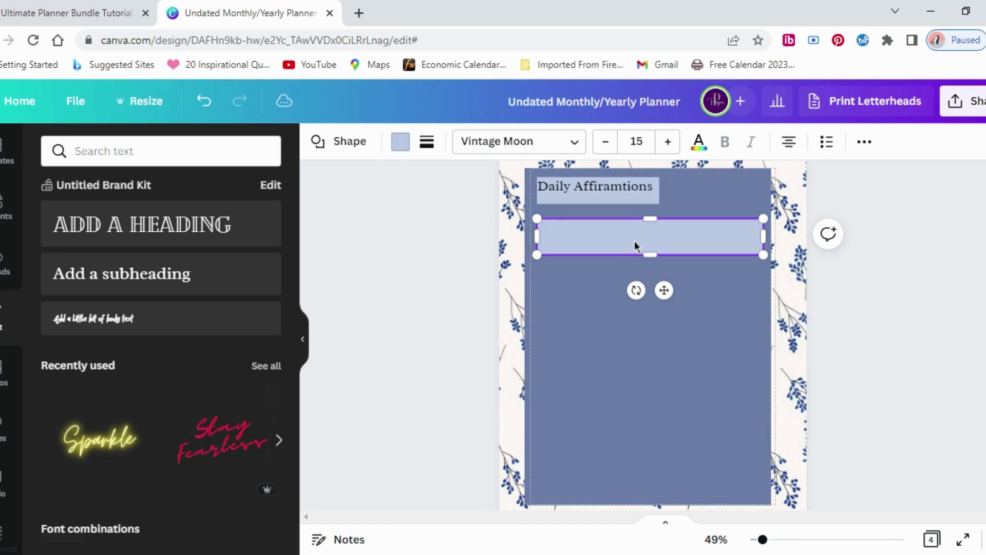
click(561, 330)
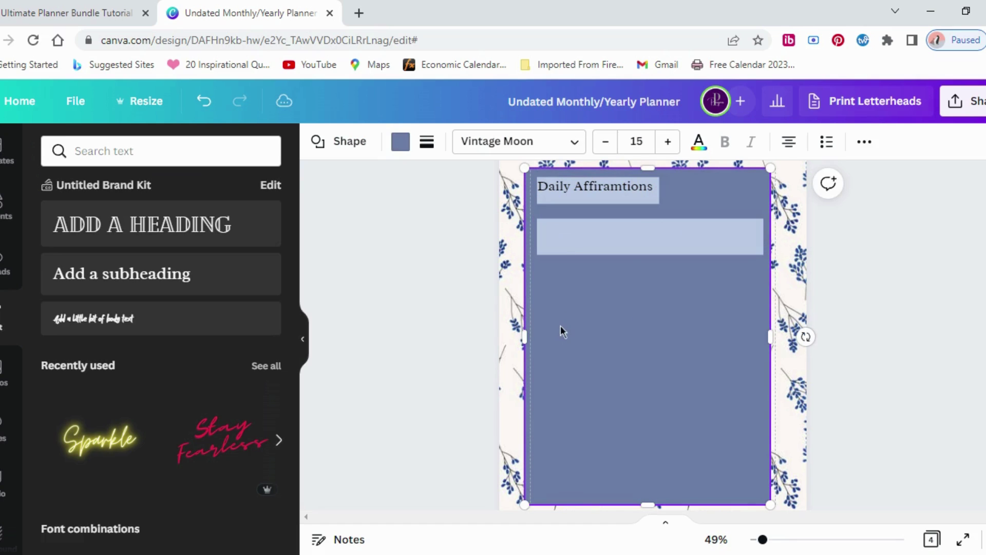
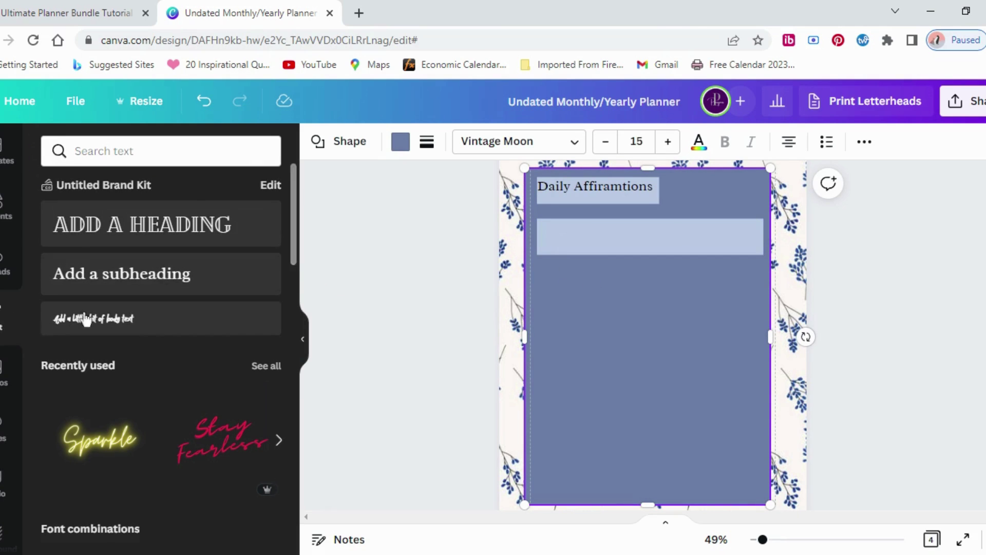
Step: Add a subheading over the wide light blue bar and replace its placeholder text with "M"
click(81, 277)
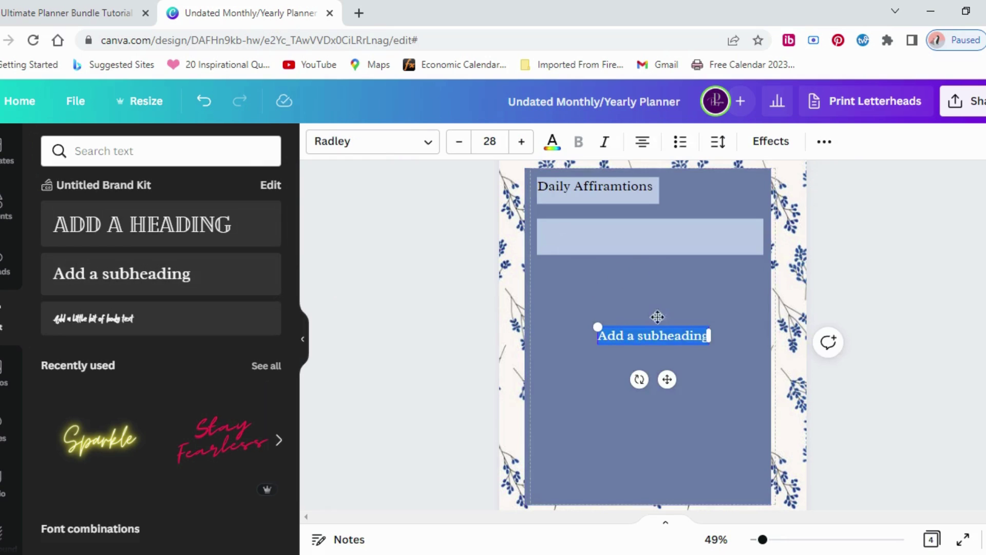
click(658, 340)
drag(659, 338, 624, 285)
drag(605, 237, 599, 228)
double_click(597, 228)
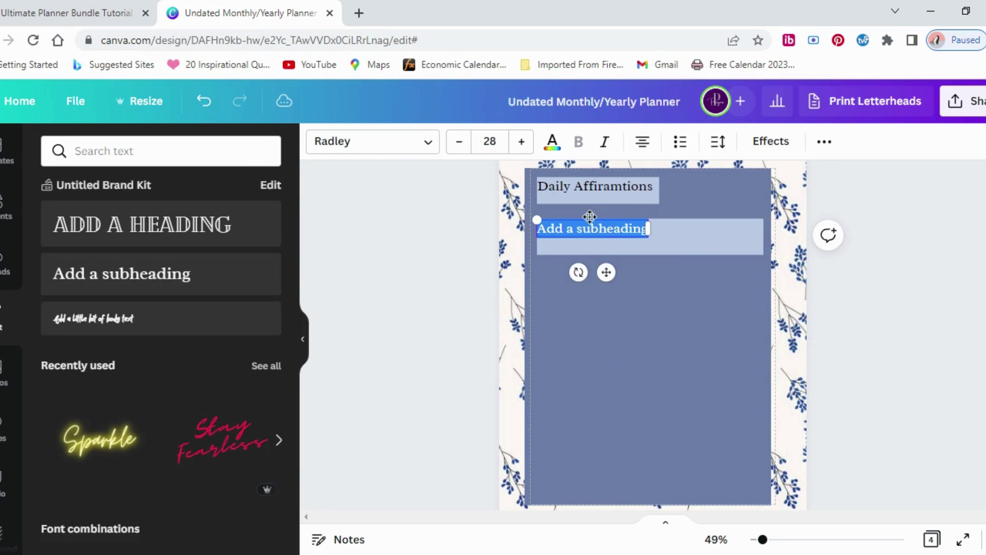
text(M)
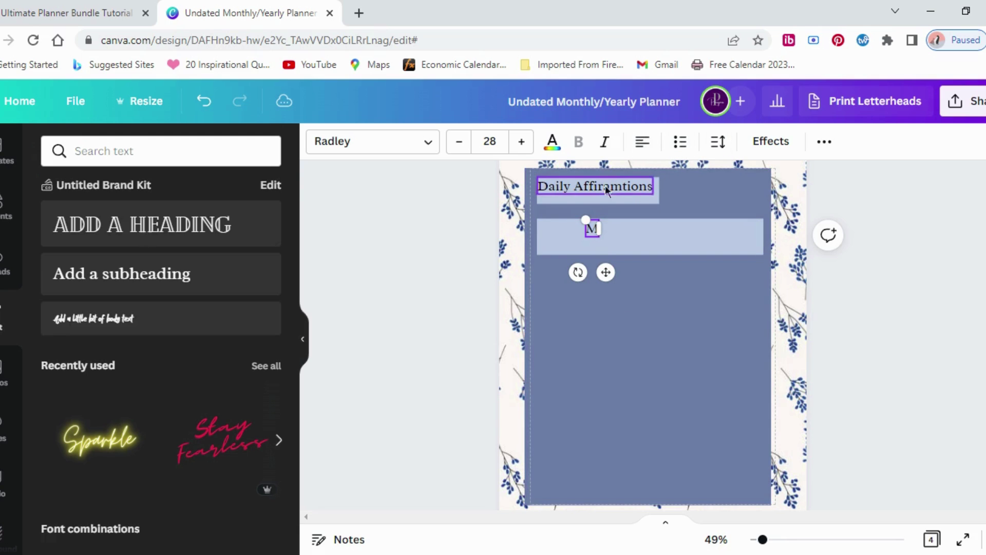
Step: Right-align the letter M and move it to the wide bar's left end
click(642, 144)
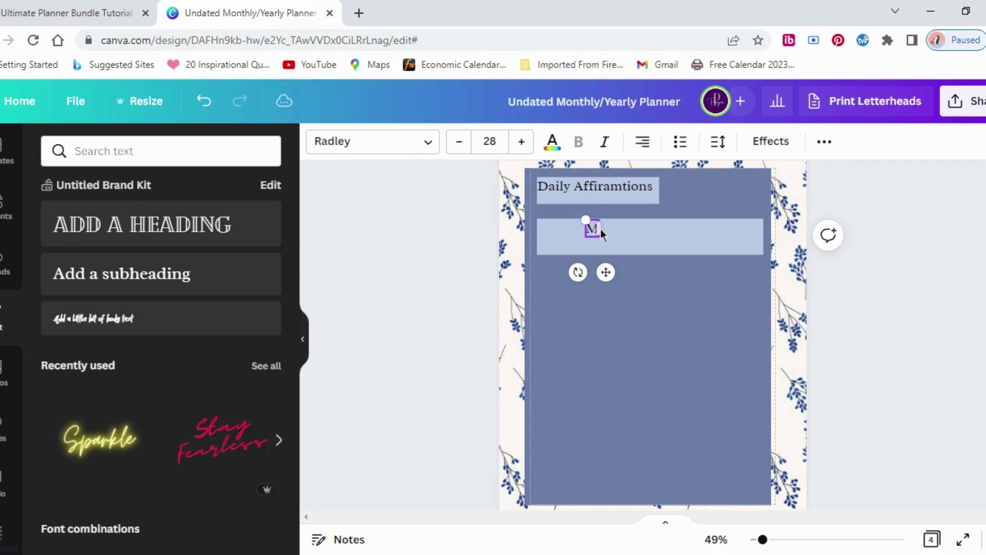
drag(591, 230, 545, 227)
click(611, 328)
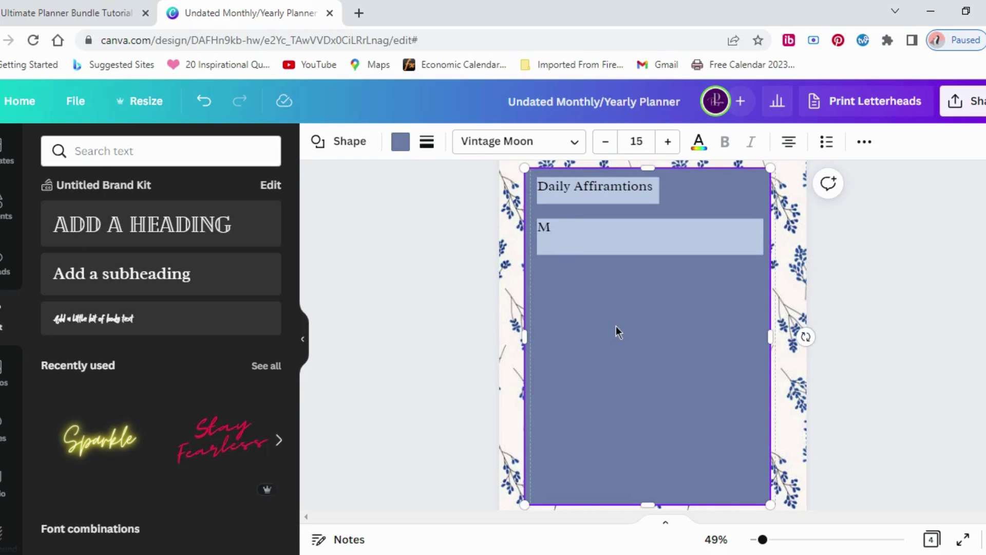
Step: Move the large slate panel back within the page margins and lock it in place
mouse_move(575, 266)
mouse_down()
mouse_move(512, 236)
mouse_move(543, 235)
mouse_move(584, 280)
mouse_move(583, 271)
mouse_up()
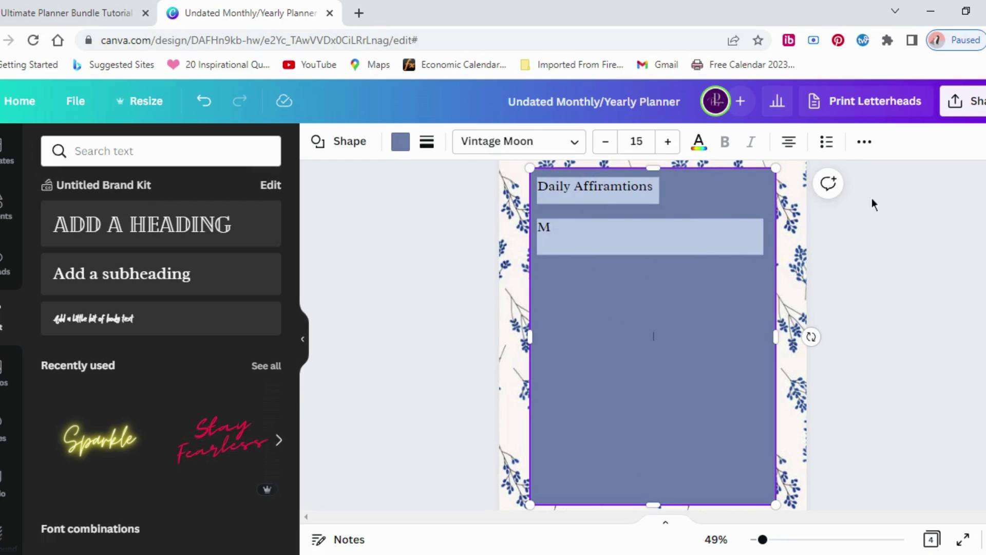
click(865, 143)
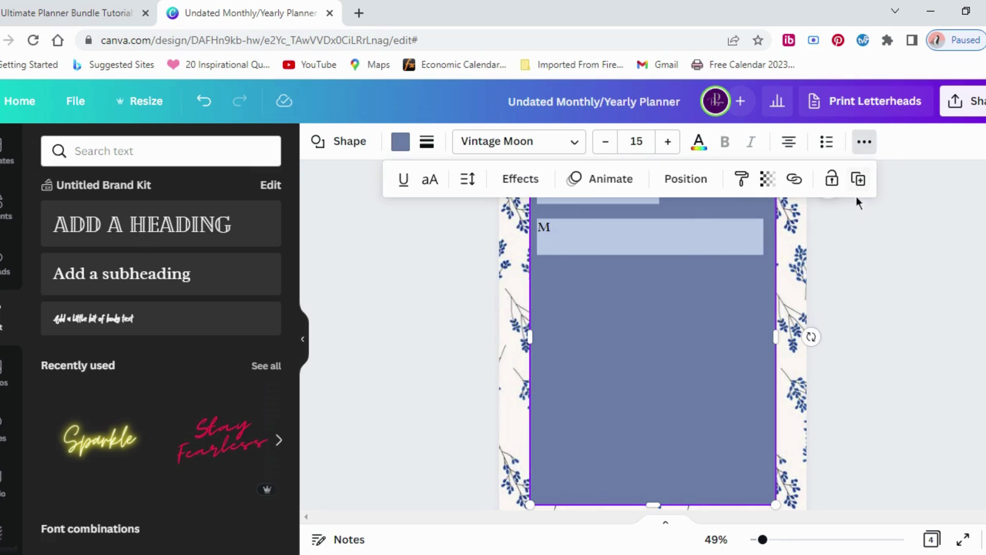
click(831, 177)
Step: Select the wide bar together with its letter M and duplicate the pair six times
drag(607, 261, 544, 230)
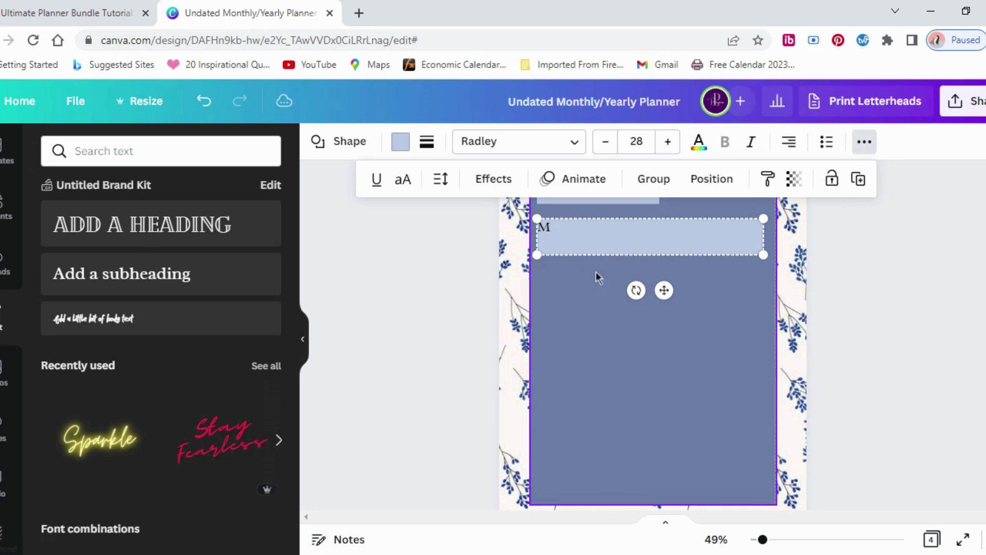
click(858, 179)
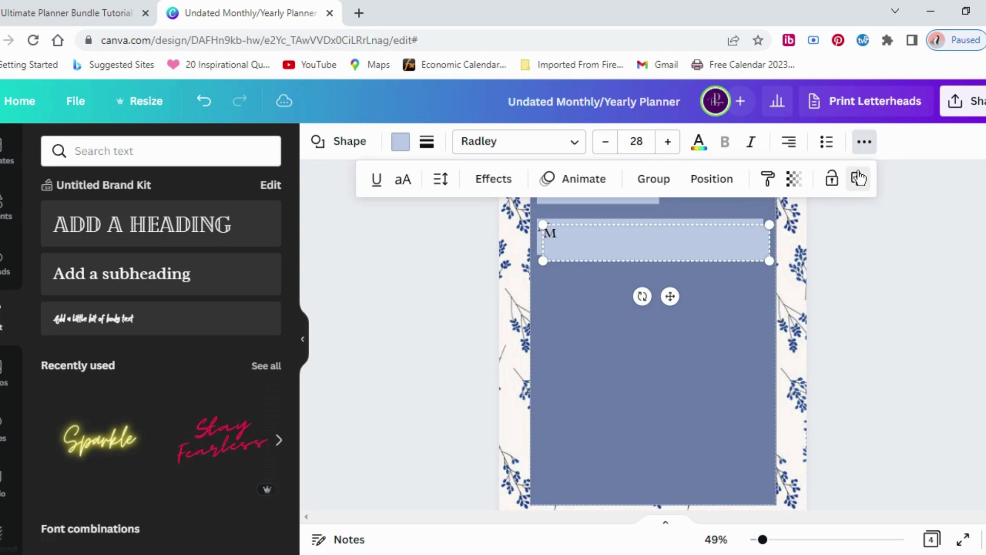
click(858, 179)
click(859, 179)
click(859, 179)
click(858, 178)
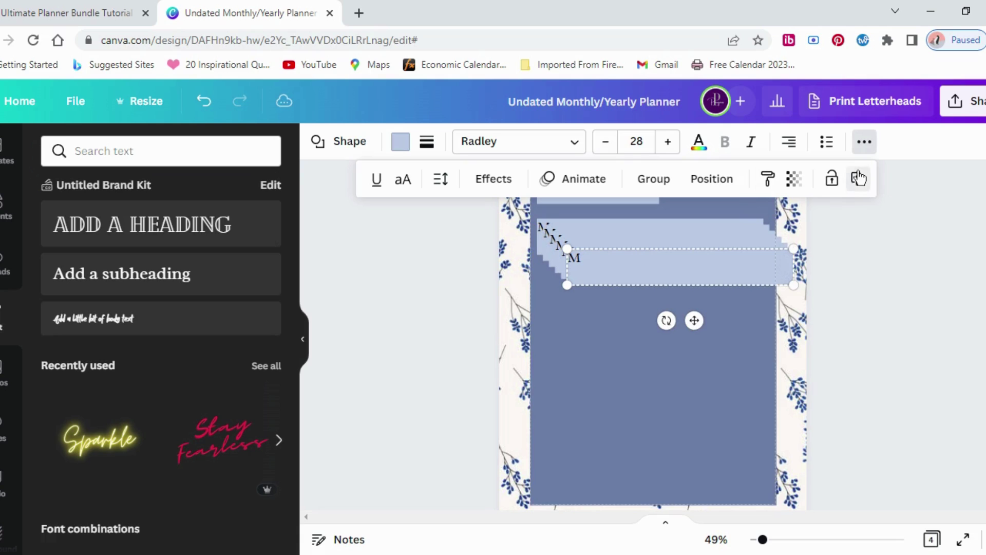
click(858, 179)
click(608, 430)
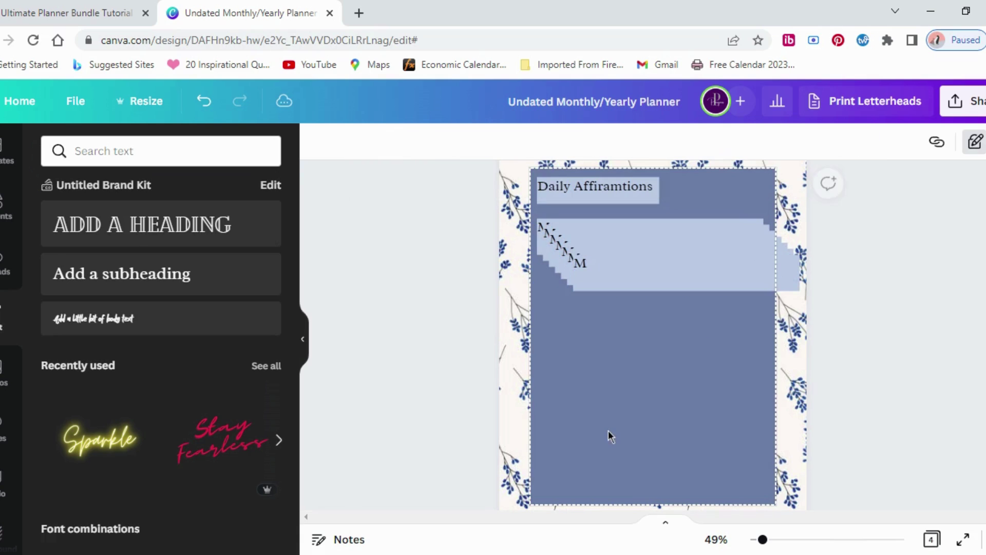
click(647, 281)
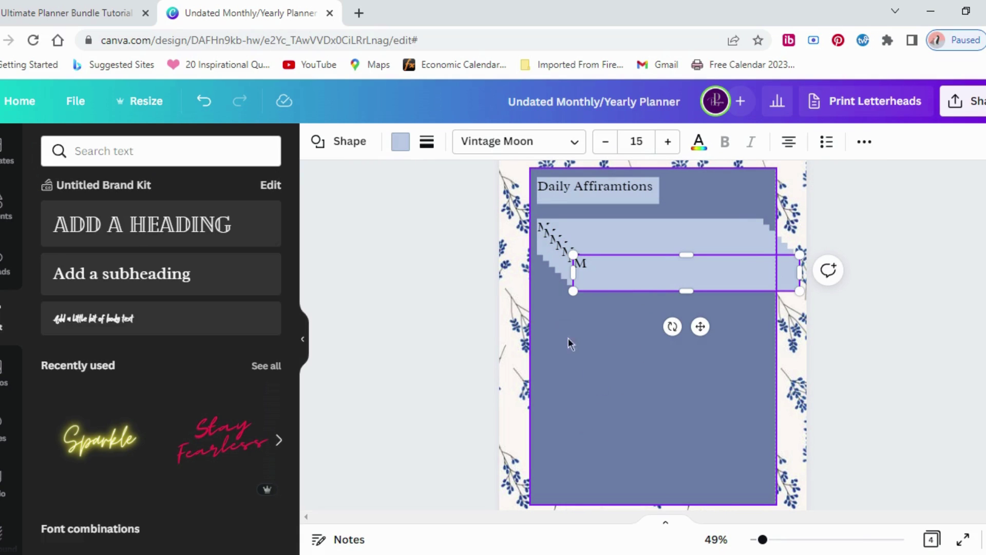
click(342, 174)
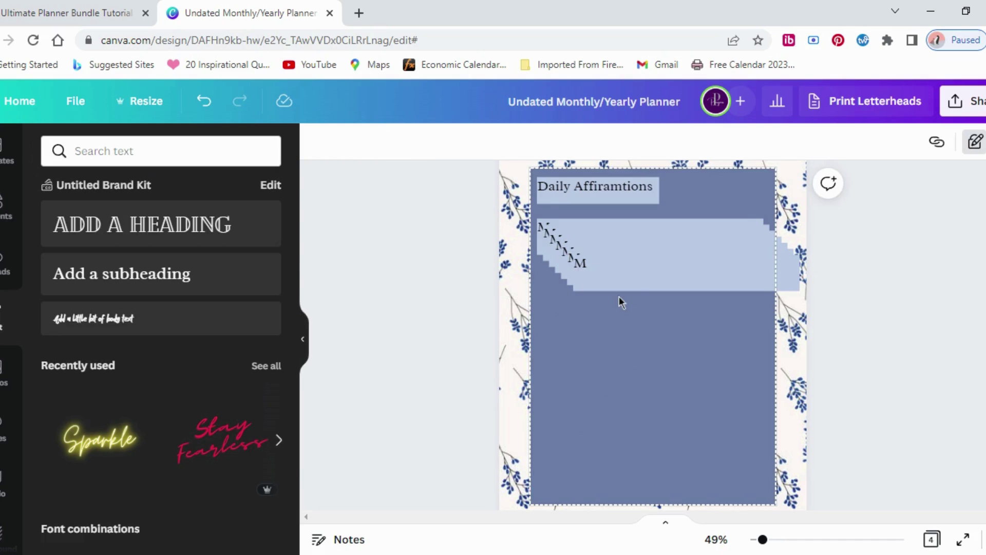
Step: Undo the six duplicates of the M row and the locking of the slate panel
click(198, 110)
click(199, 109)
click(200, 110)
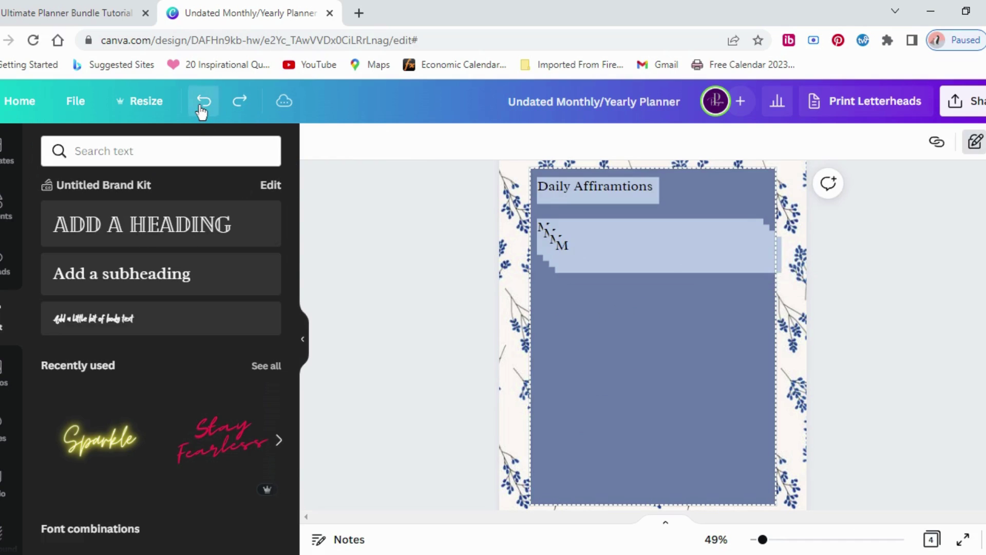
click(199, 108)
click(200, 108)
click(201, 108)
click(201, 109)
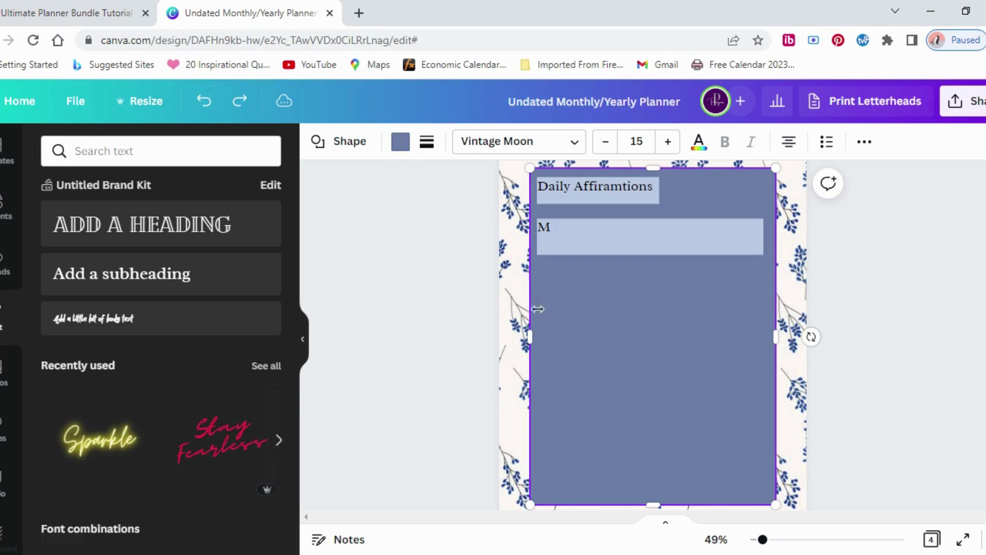
Step: Lock the large slate panel in place and group the wide bar with its letter M
click(865, 142)
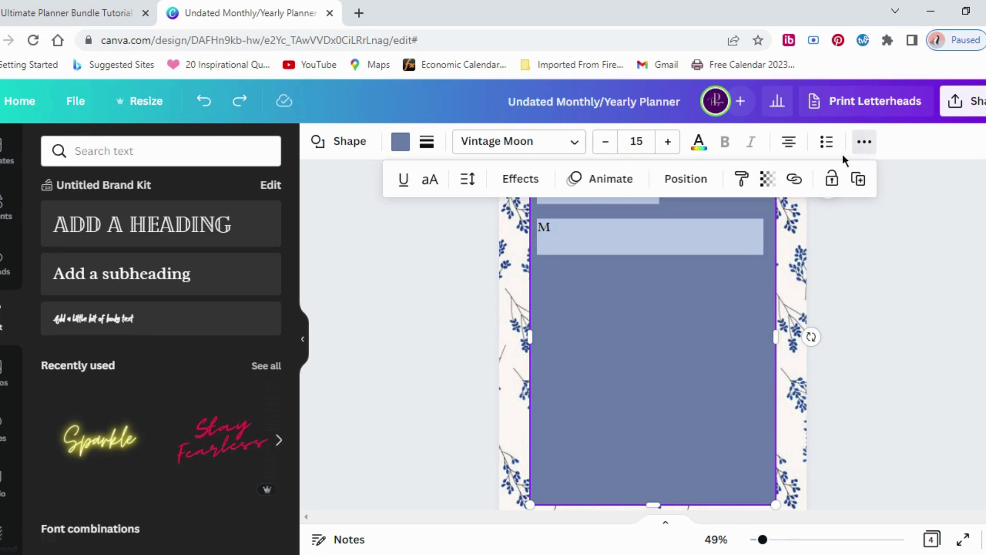
click(833, 179)
drag(574, 256, 547, 226)
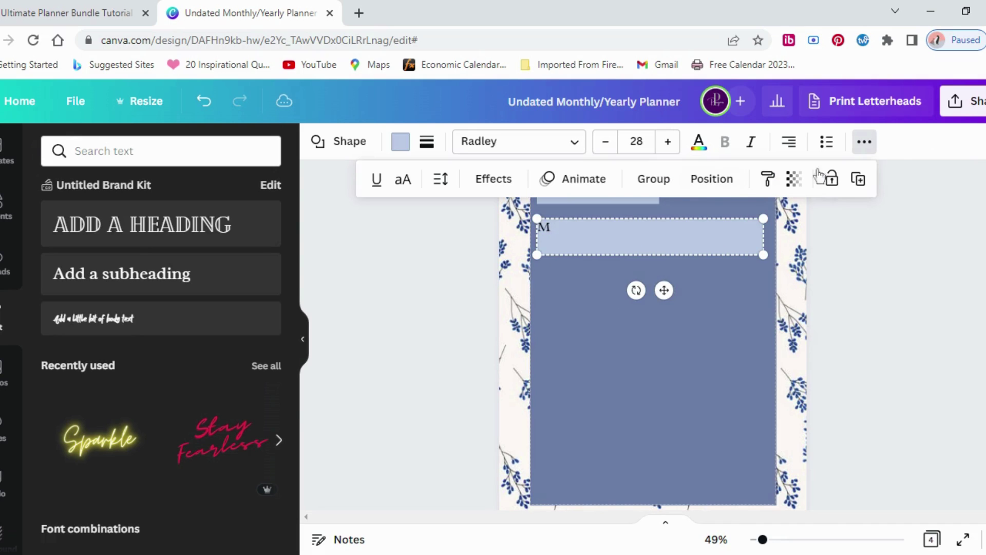
click(643, 180)
Step: Duplicate the grouped M row six times
click(790, 181)
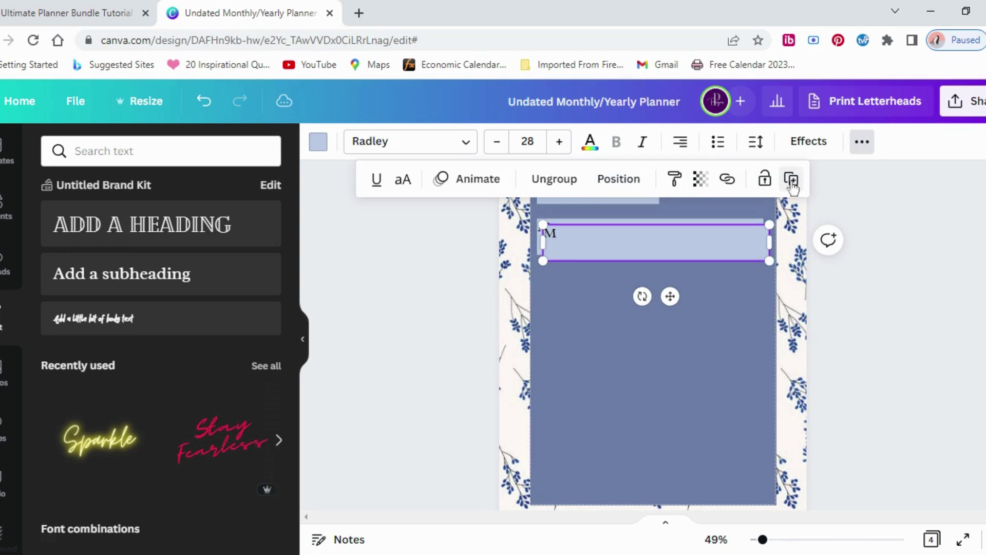
click(791, 182)
click(792, 180)
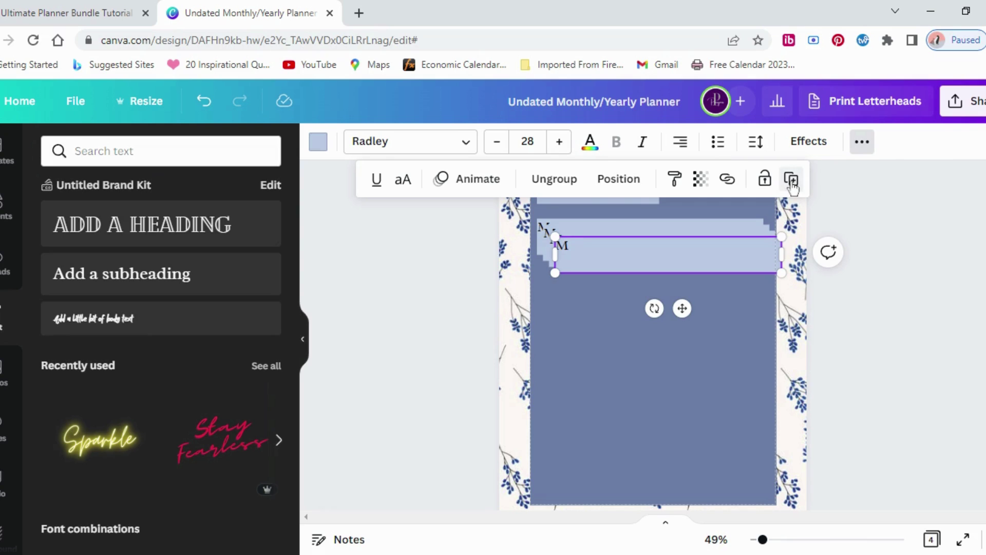
click(791, 180)
click(791, 180)
click(791, 180)
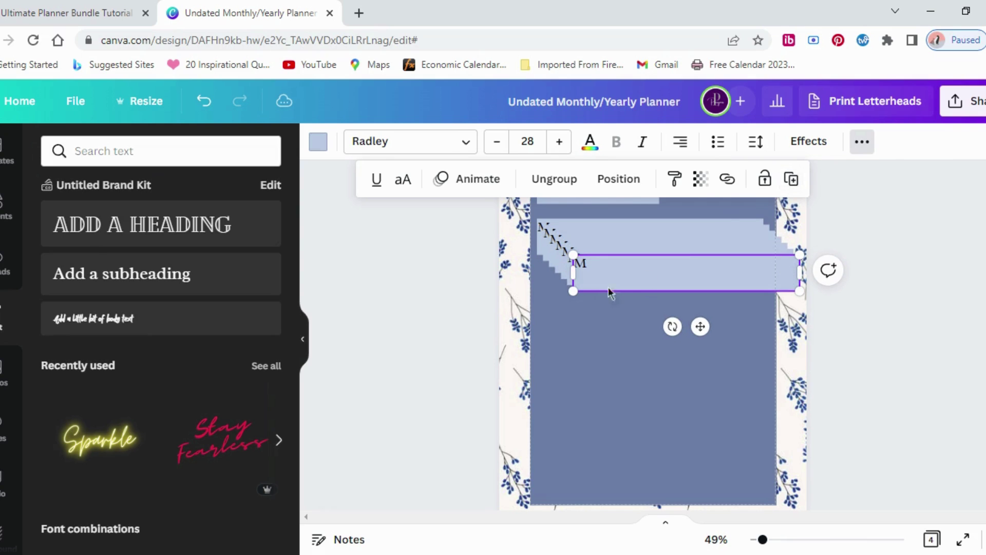
Step: Try to move the last M row down the panel and tidy up all seven rows, and undo the tidying
drag(609, 293, 580, 400)
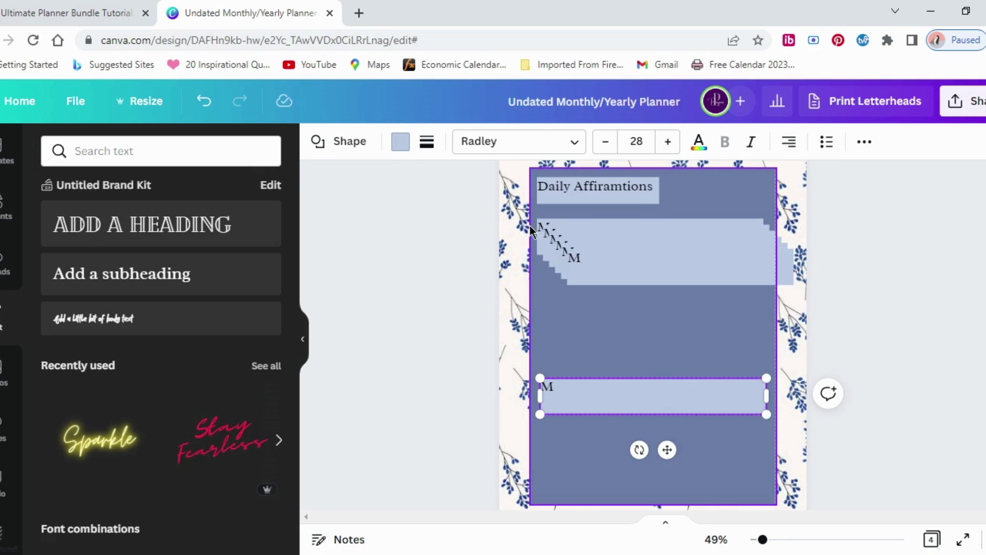
drag(530, 230, 594, 393)
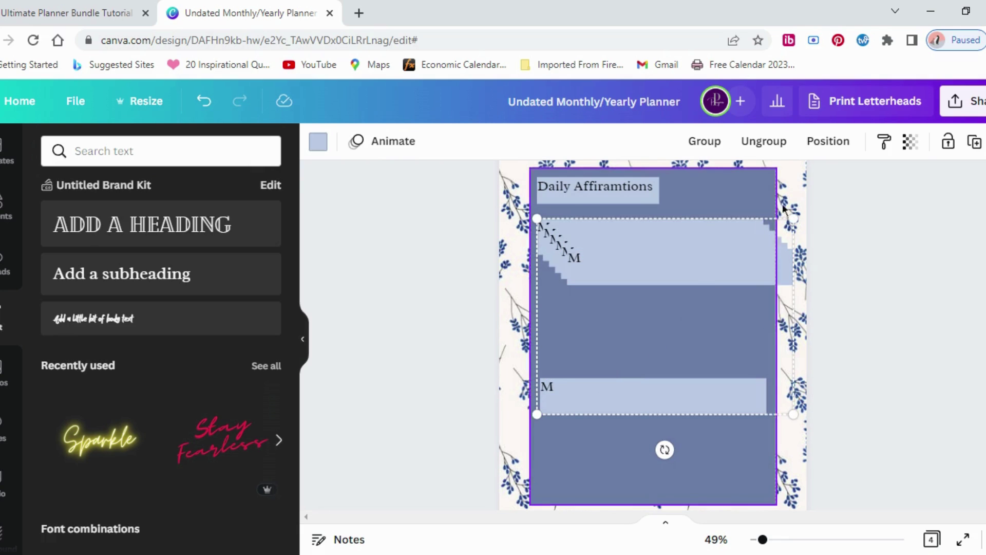
click(828, 141)
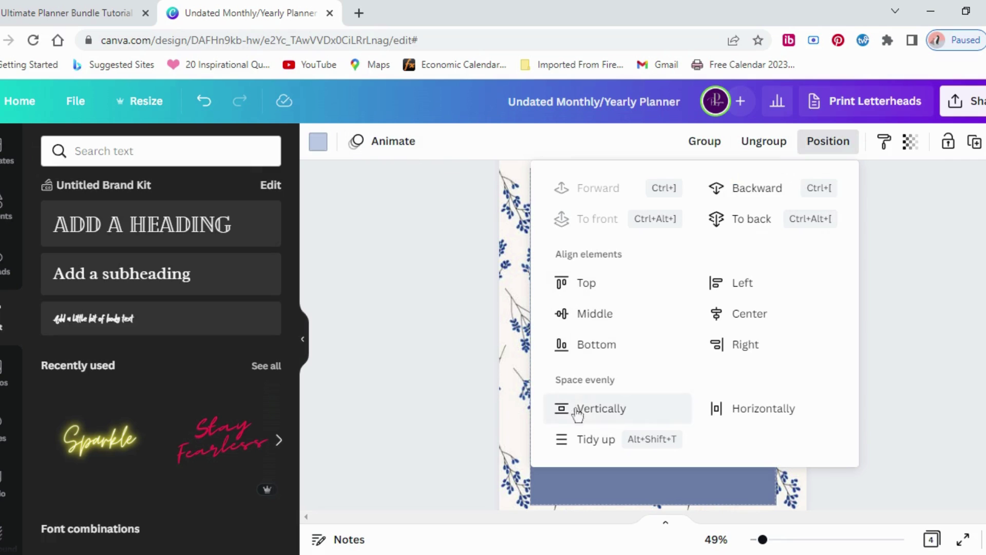
click(580, 438)
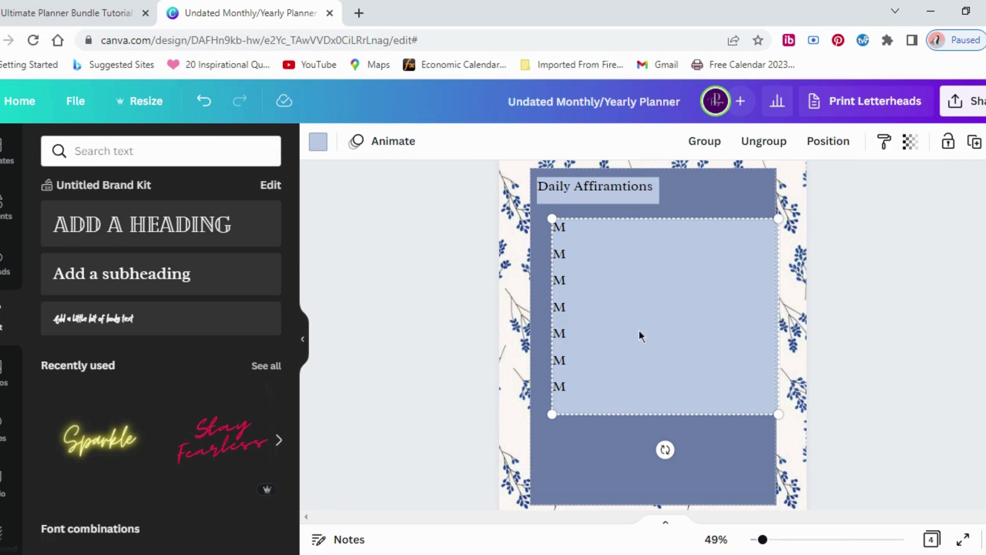
click(204, 101)
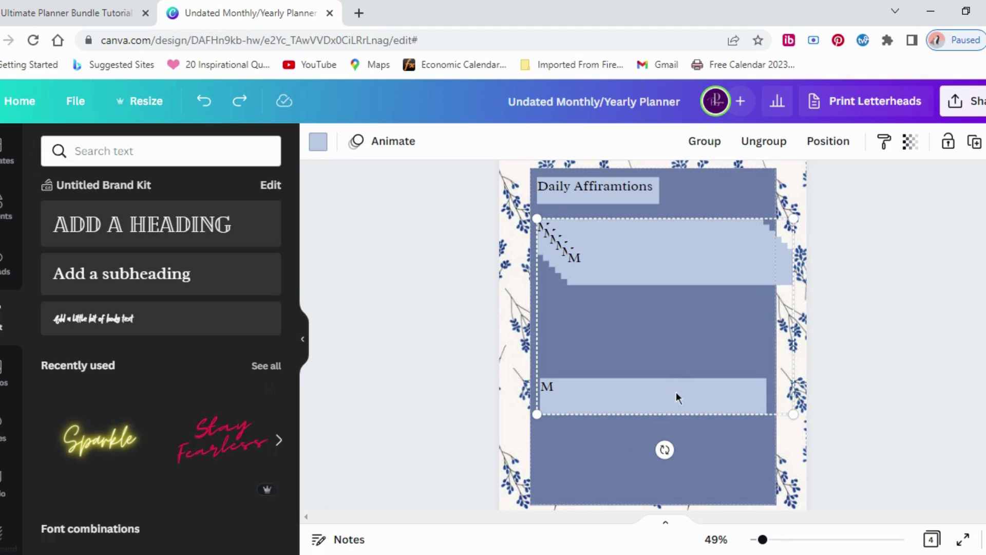
Step: Try tidying up the seven M rows with the last one placed lower in the panel, and undo the spacing
drag(676, 394, 651, 448)
click(657, 396)
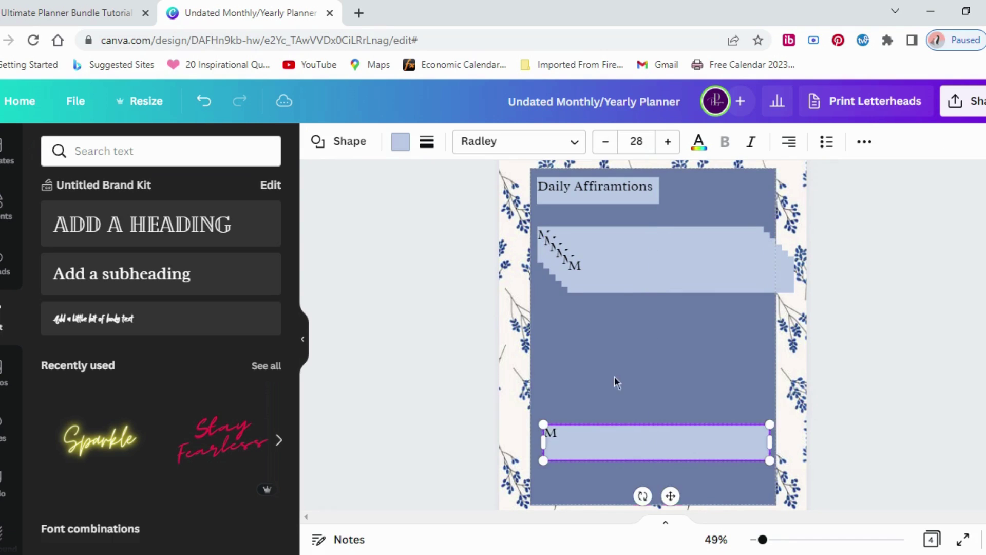
click(528, 237)
drag(528, 238, 604, 452)
click(842, 150)
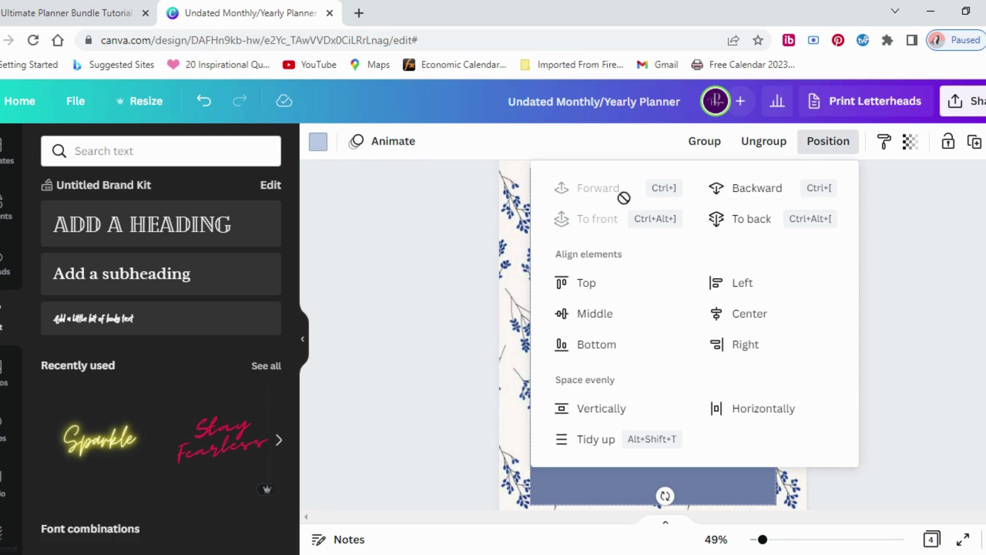
click(585, 437)
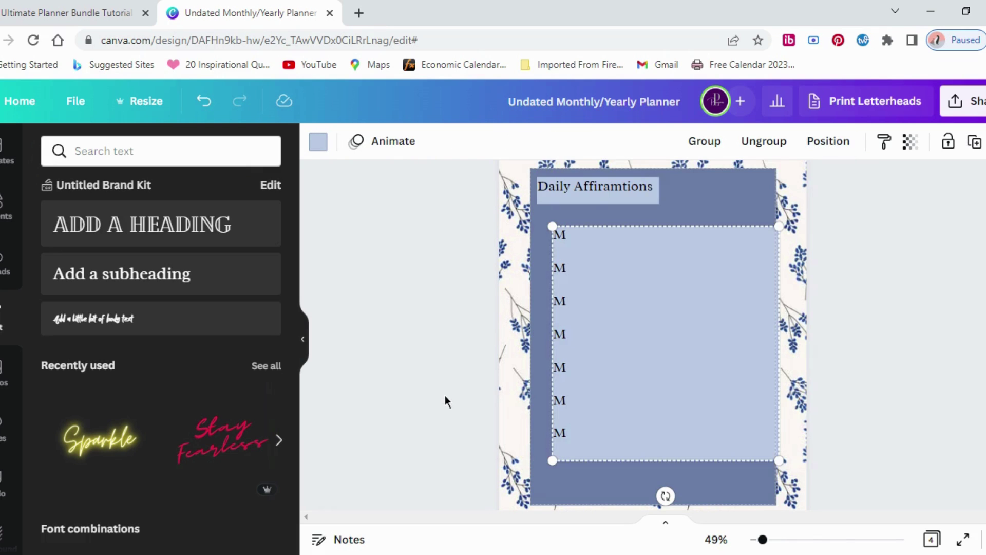
click(204, 101)
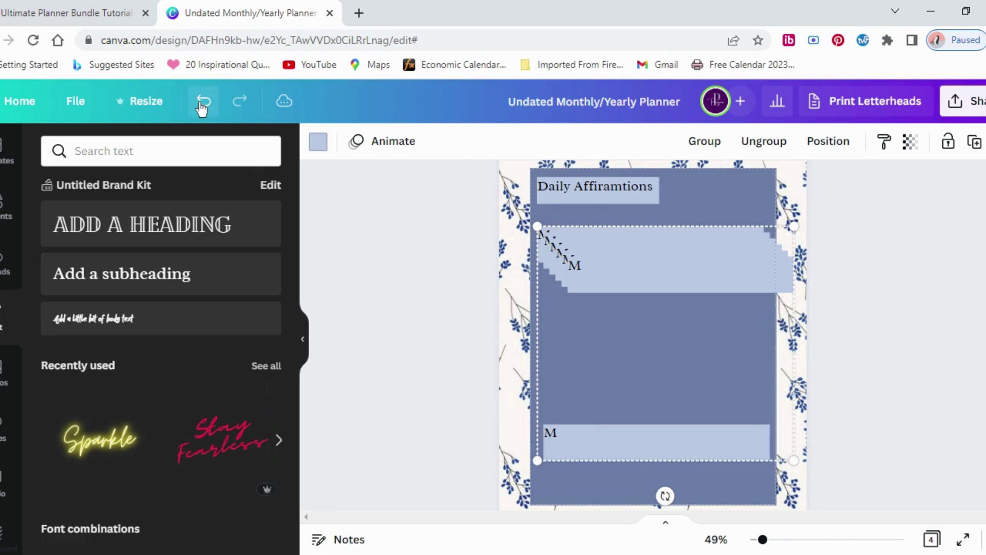
Step: Move the last M row to the slate panel's bottom edge and space all seven rows evenly with Tidy up
mouse_move(624, 446)
mouse_down()
mouse_move(619, 471)
mouse_move(623, 441)
mouse_up()
click(490, 388)
scroll(707, 386, down, 2)
drag(693, 382, 685, 435)
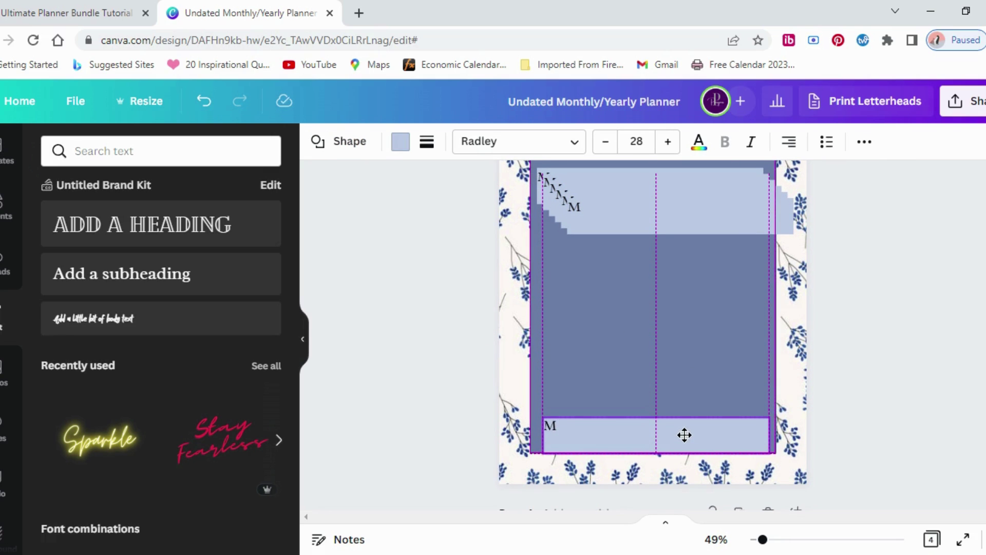
click(468, 289)
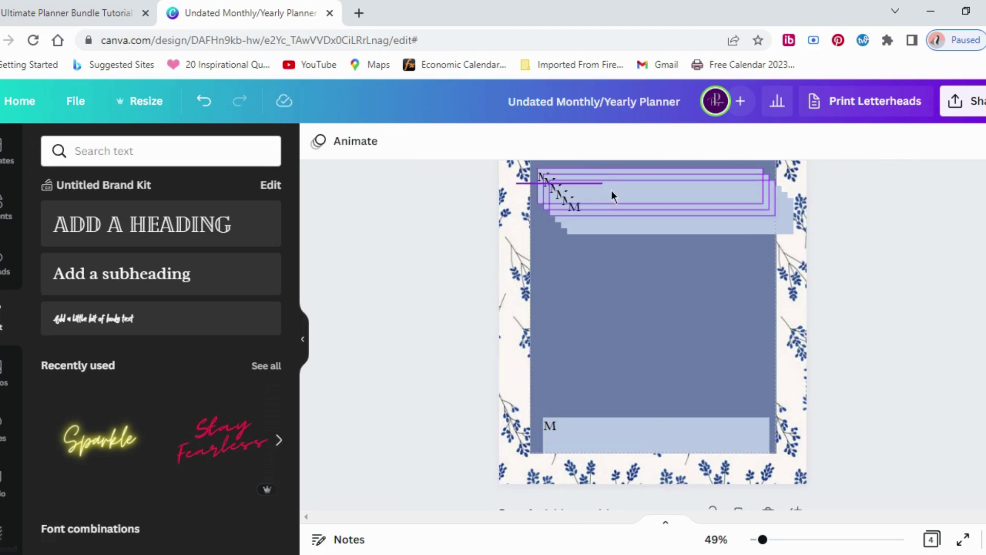
drag(611, 192, 666, 426)
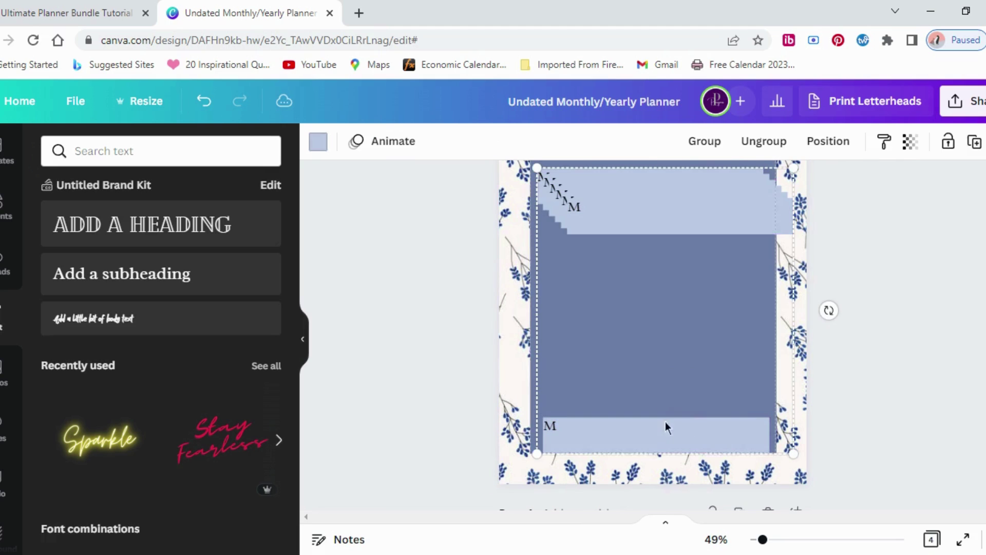
click(820, 148)
click(414, 335)
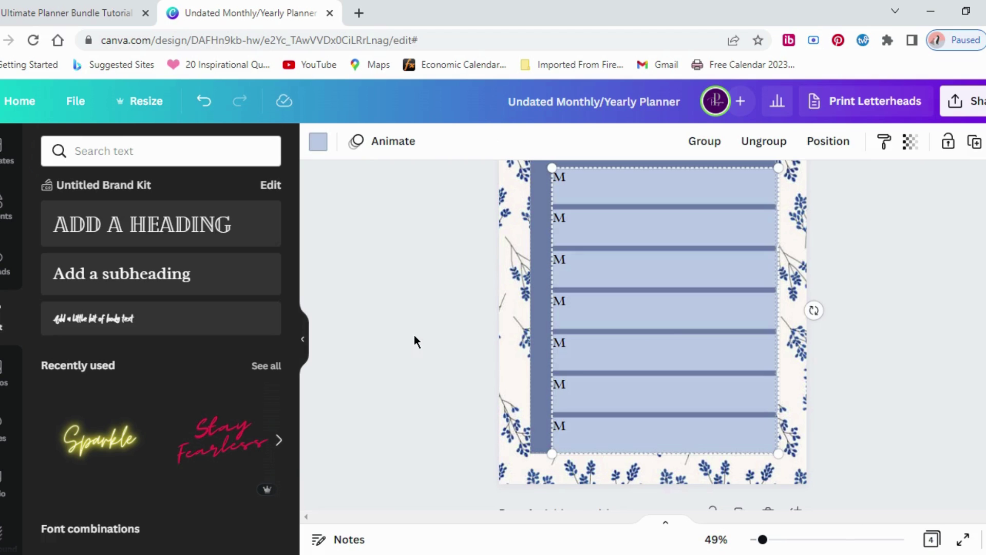
Step: Move the seven spaced rows inside the slate panel's side edges, directly below the "Daily Affiramtions" heading
mouse_move(658, 336)
mouse_down()
mouse_move(670, 337)
mouse_move(667, 325)
mouse_up()
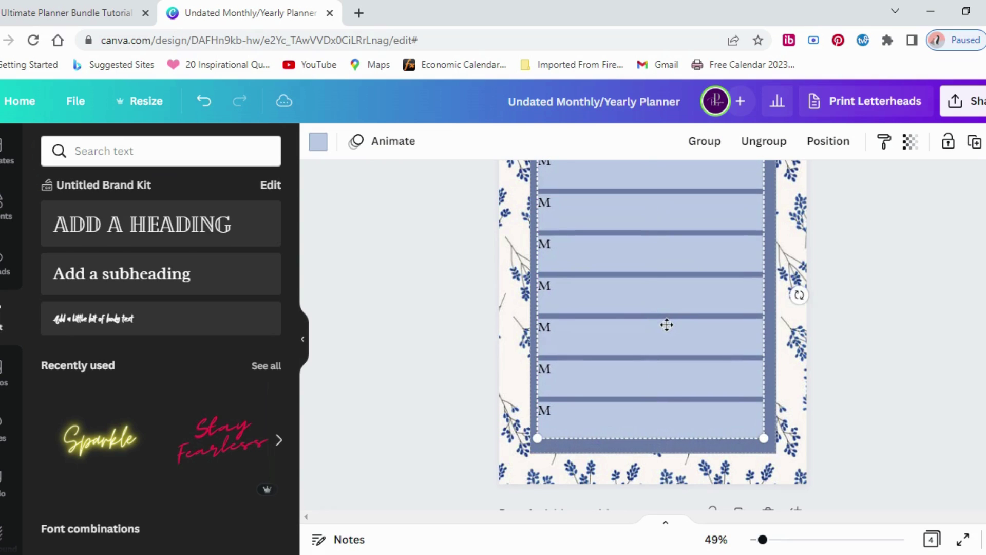
click(522, 350)
scroll(688, 331, up, 2)
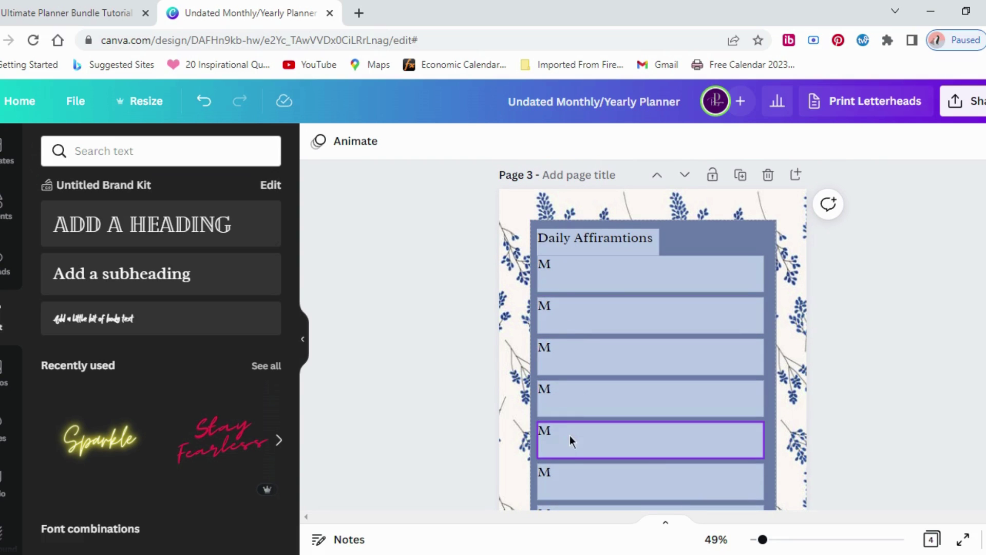
scroll(574, 478, down, 2)
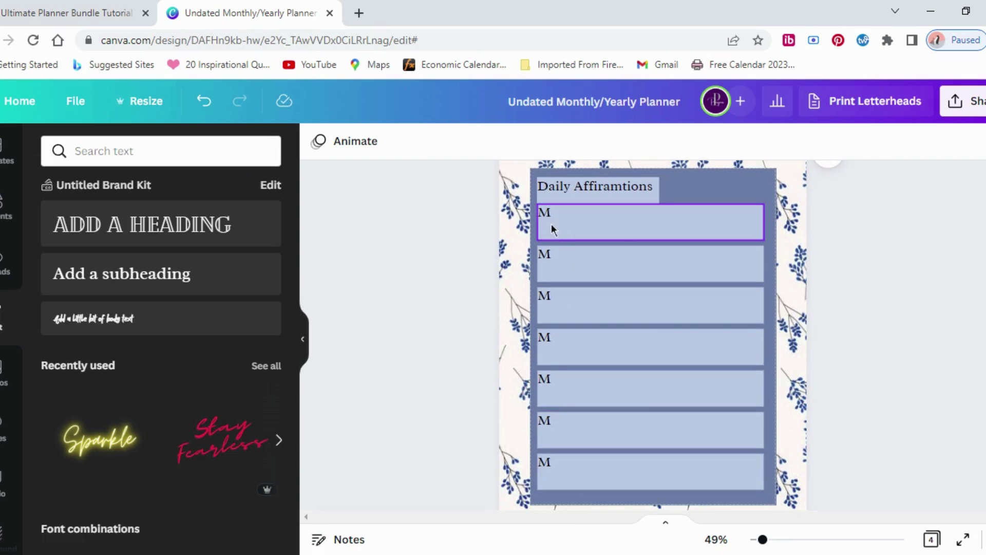
click(614, 236)
click(611, 232)
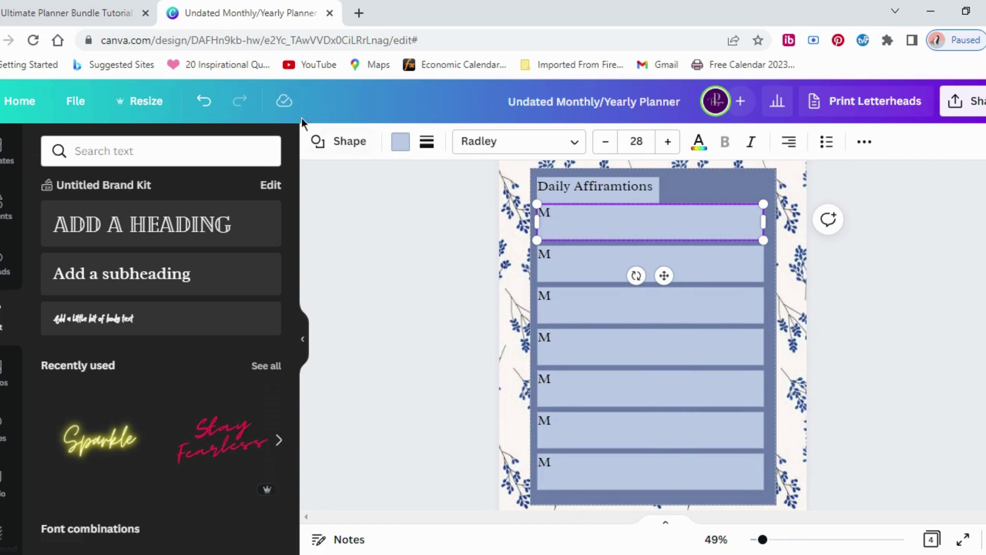
click(207, 109)
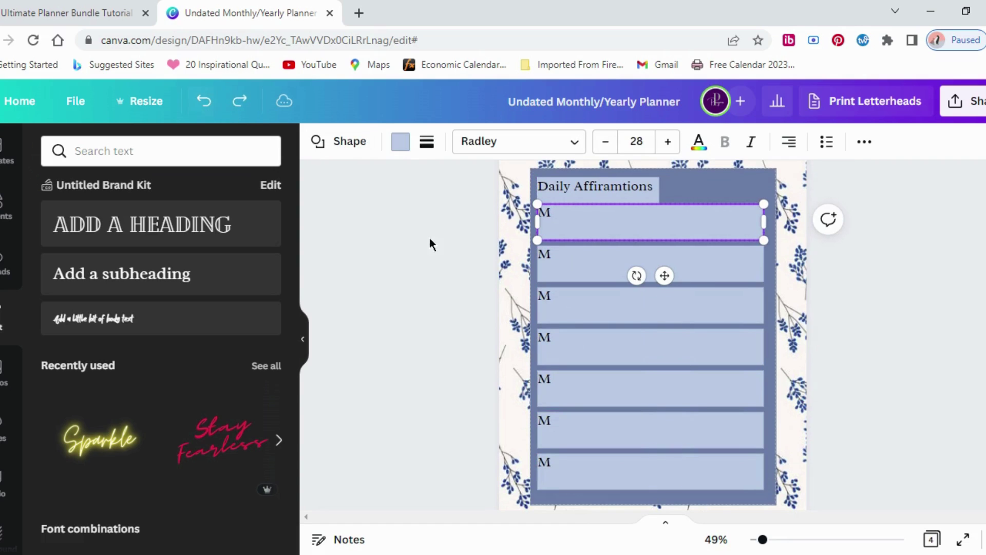
Step: Group the seven M rows and centre the group horizontally on the page, slightly below the heading
click(470, 249)
drag(507, 227, 673, 478)
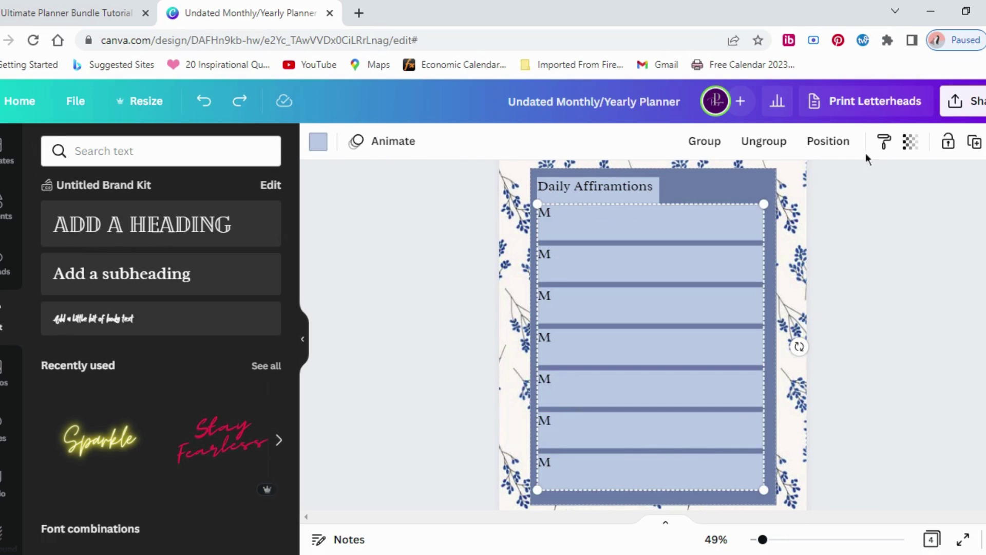
click(704, 141)
drag(680, 291, 681, 299)
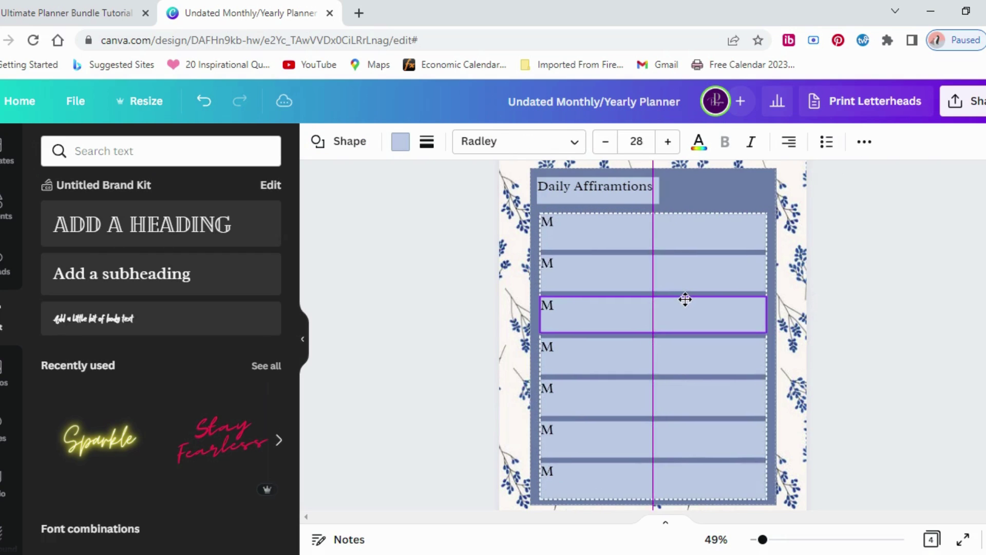
Step: Align the grouped rows to the middle of the page and lower them to the slate panel's bottom edge
click(864, 141)
click(687, 182)
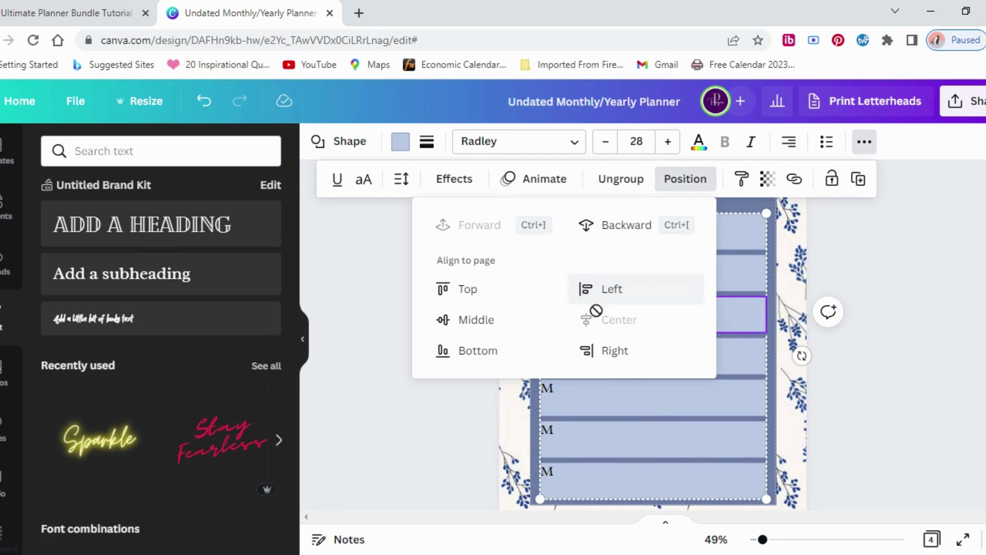
click(489, 327)
click(391, 409)
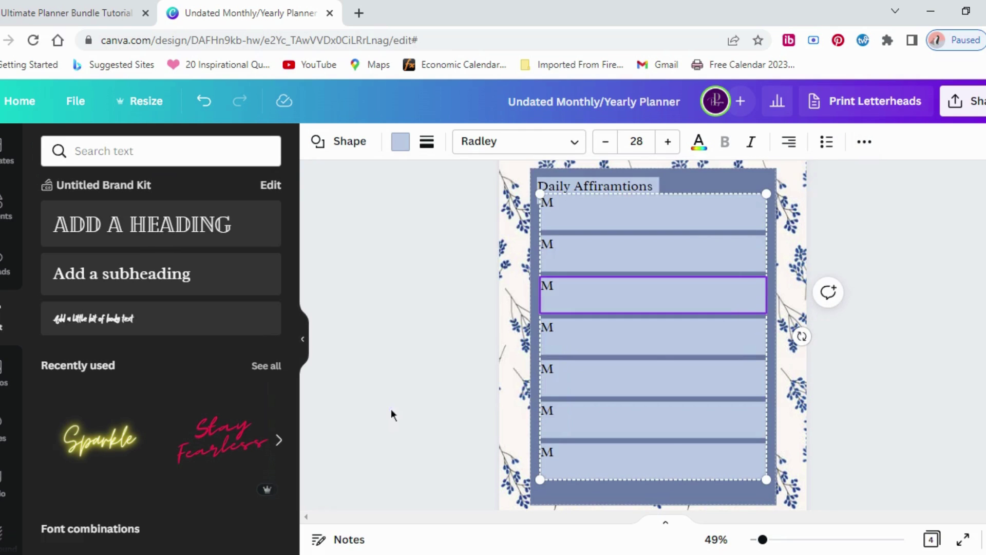
drag(722, 313, 724, 321)
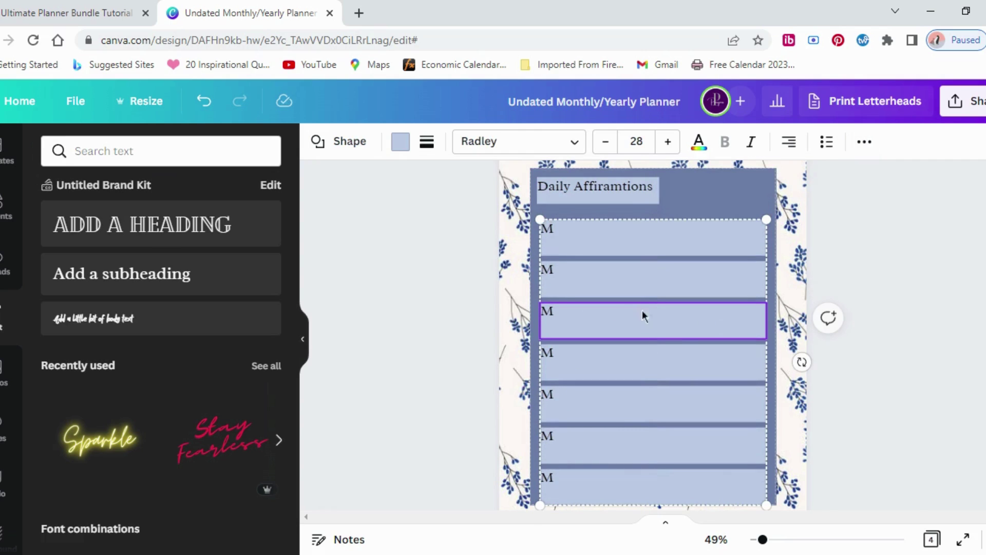
click(443, 310)
Step: Replace the letter M in the second to fifth rows with T, W, T and F
click(552, 276)
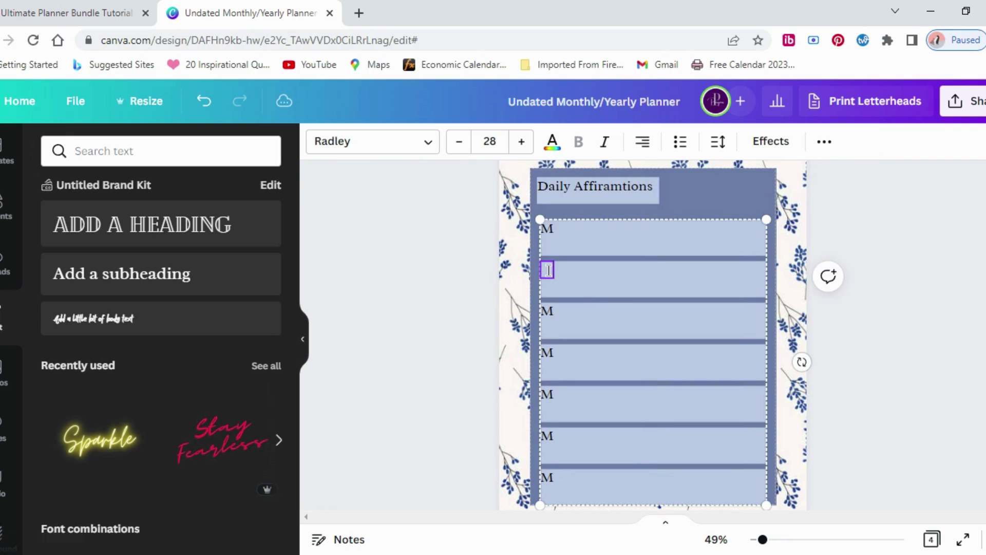
click(549, 321)
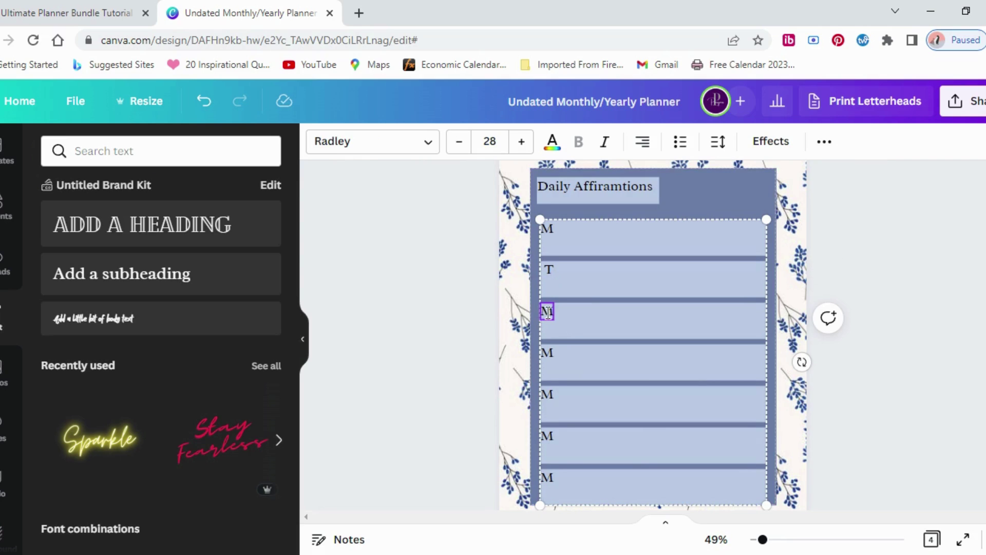
text(W)
click(548, 353)
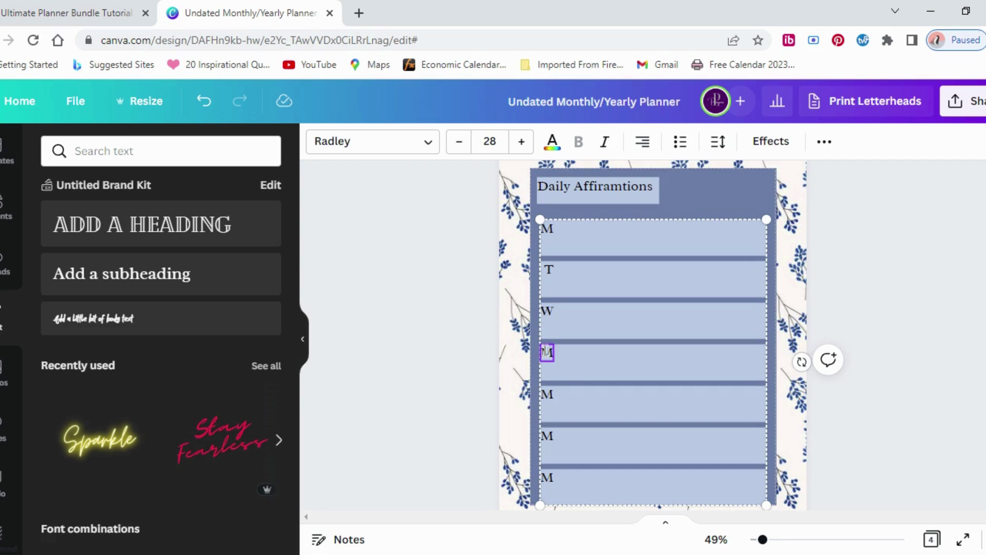
double_click(550, 349)
text(T)
click(548, 401)
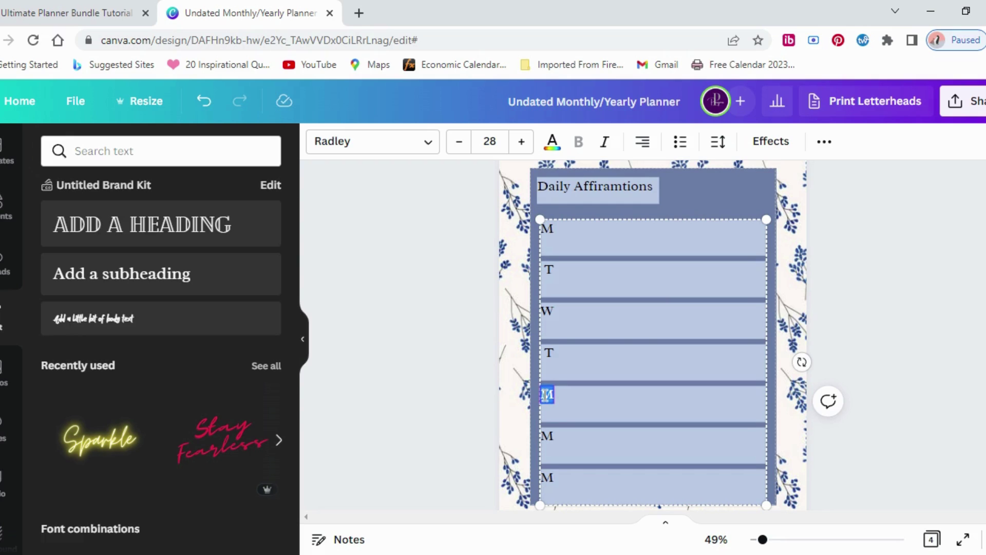
text(F)
Step: Replace the letter M in each of the last two rows with S
click(549, 435)
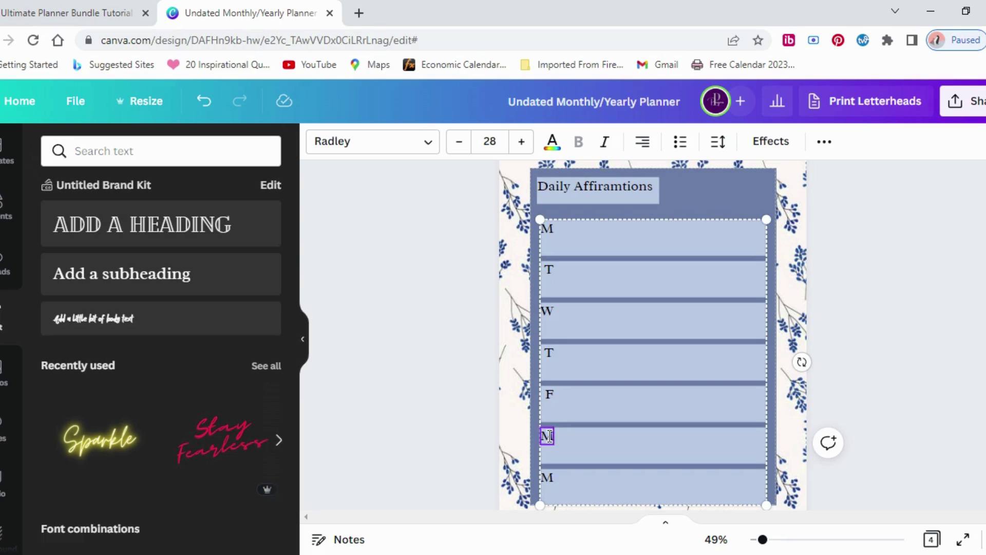
text(S)
click(549, 479)
text(S)
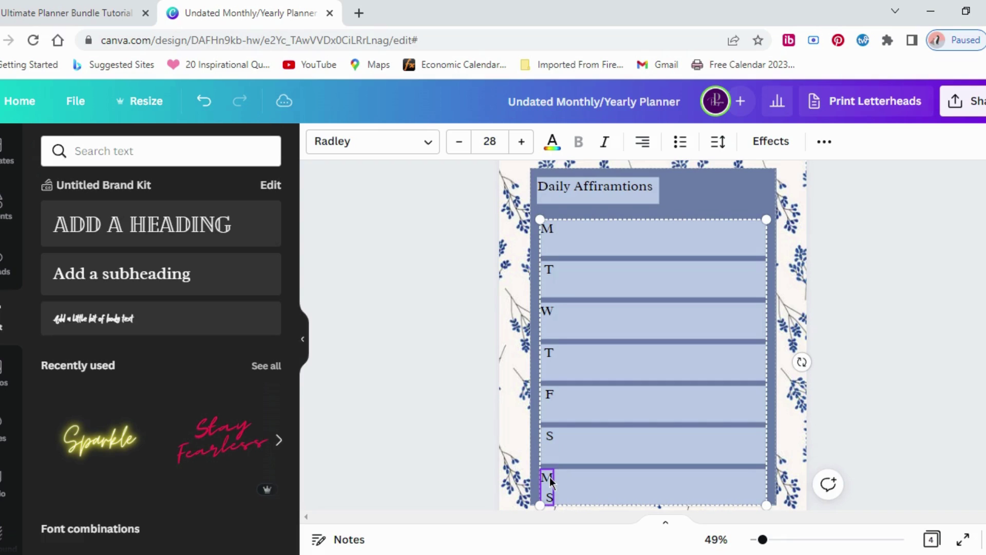
key(BackSpace)
click(788, 437)
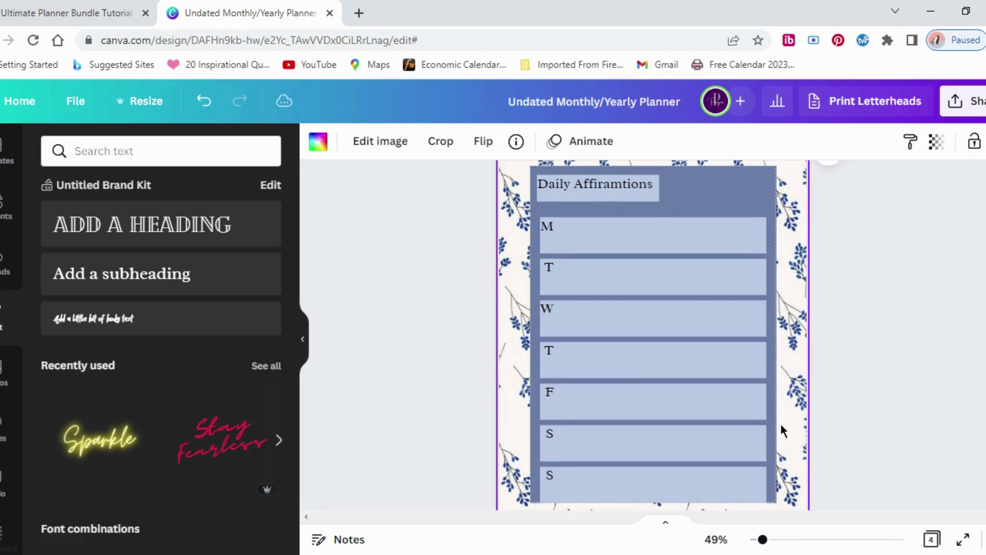
Step: Add a slate blue rectangle to page 4 and stretch it to fill the whole area inside the margins
scroll(781, 424, down, 1)
scroll(781, 424, up, 3)
scroll(779, 433, down, 6)
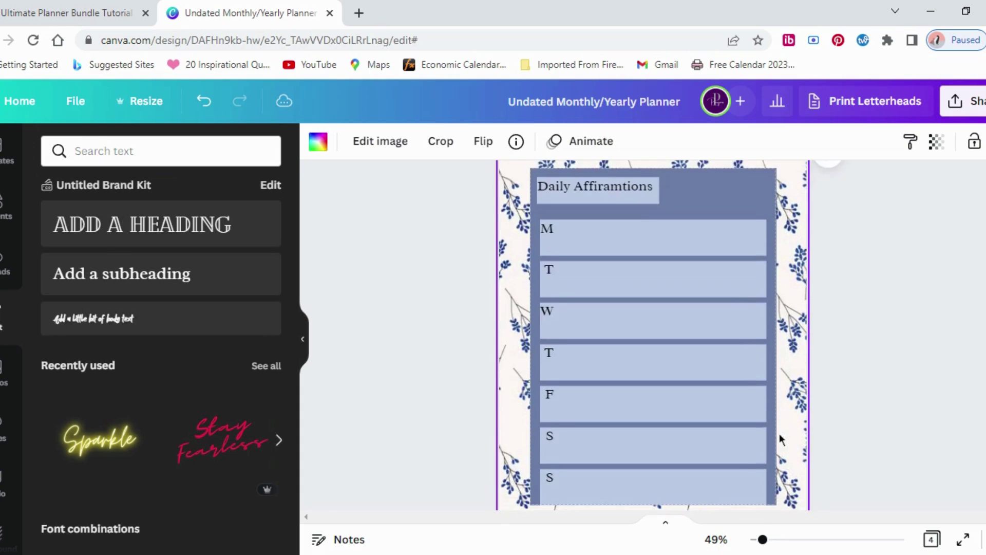
scroll(779, 433, down, 2)
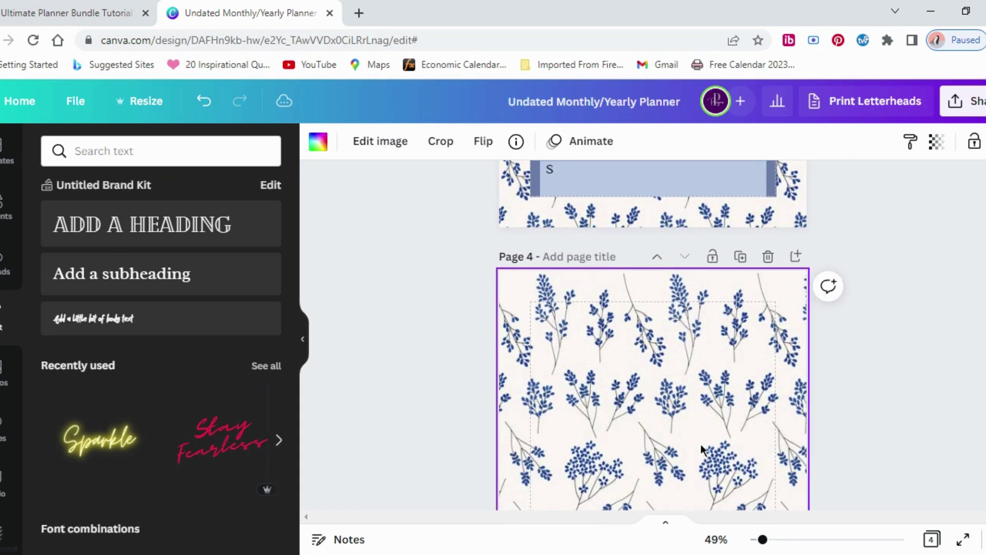
click(6, 221)
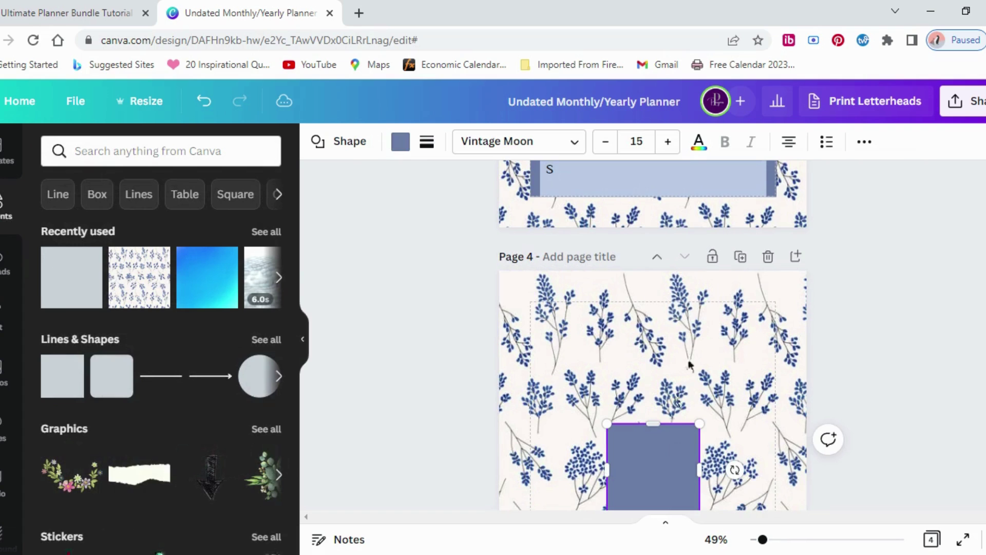
drag(670, 439, 670, 318)
drag(606, 350, 530, 350)
drag(703, 347, 776, 347)
scroll(673, 344, down, 1)
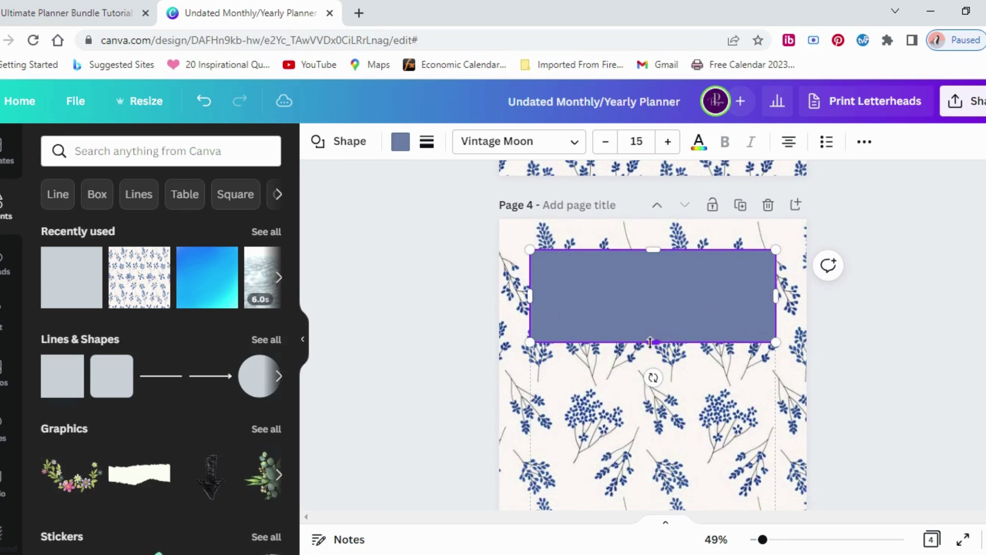
drag(651, 343, 650, 474)
scroll(648, 387, down, 2)
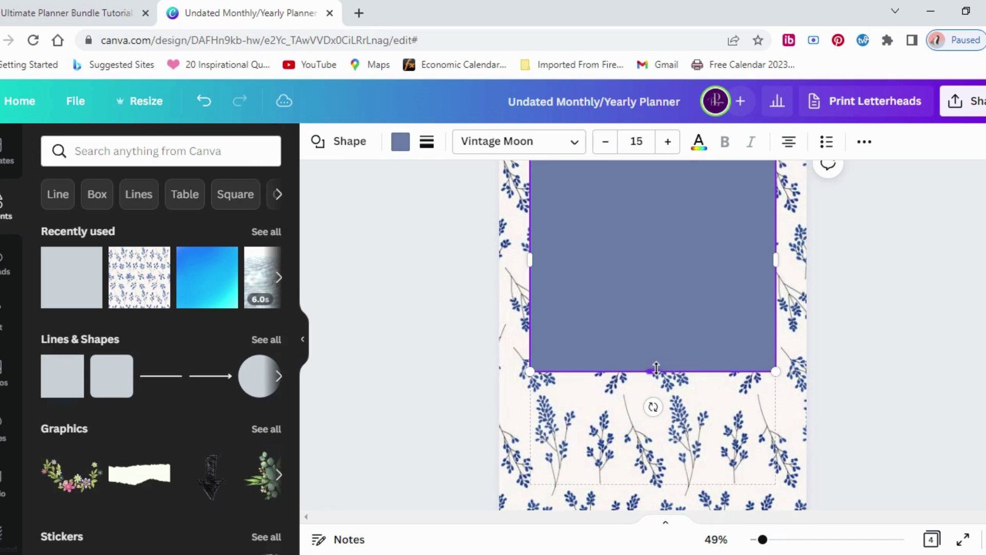
drag(656, 367, 654, 485)
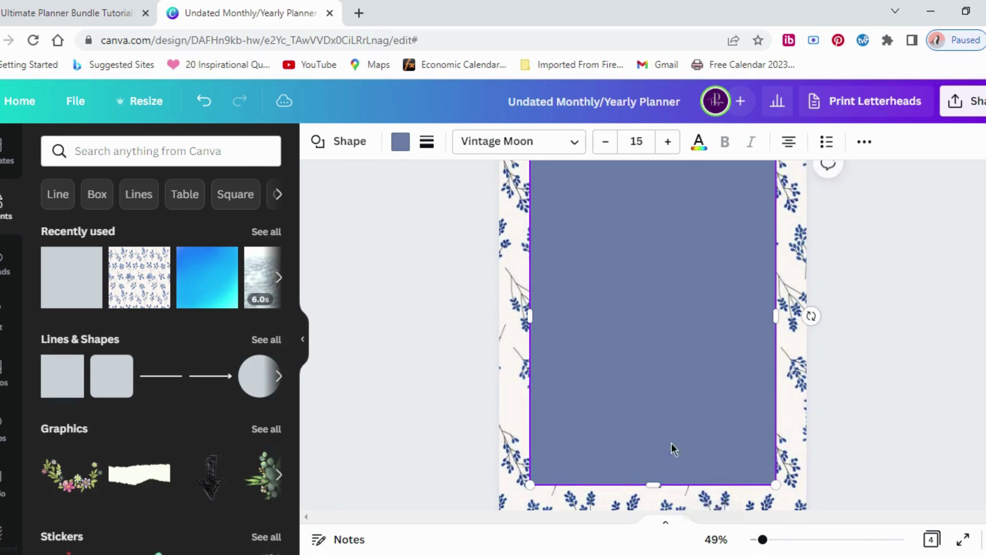
Step: Add a light blue square to page 4, move it to the slate panel's upper left and stretch it downwards
scroll(677, 396, up, 9)
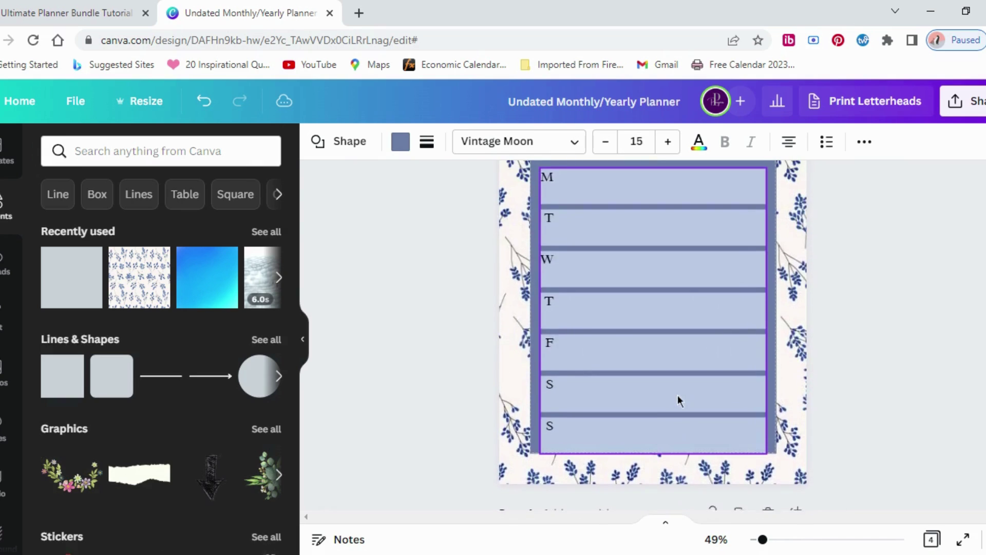
scroll(677, 394, up, 10)
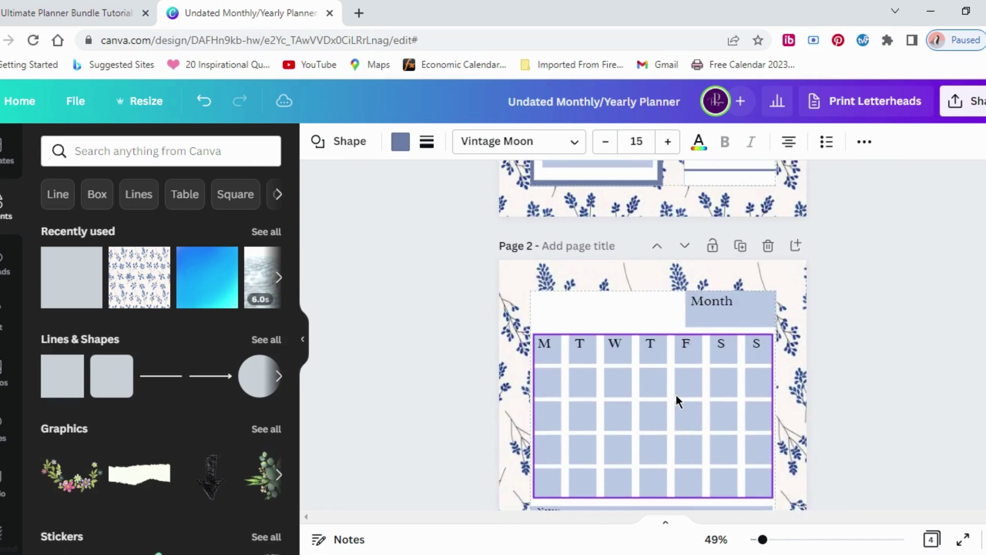
scroll(676, 395, up, 3)
scroll(676, 396, down, 10)
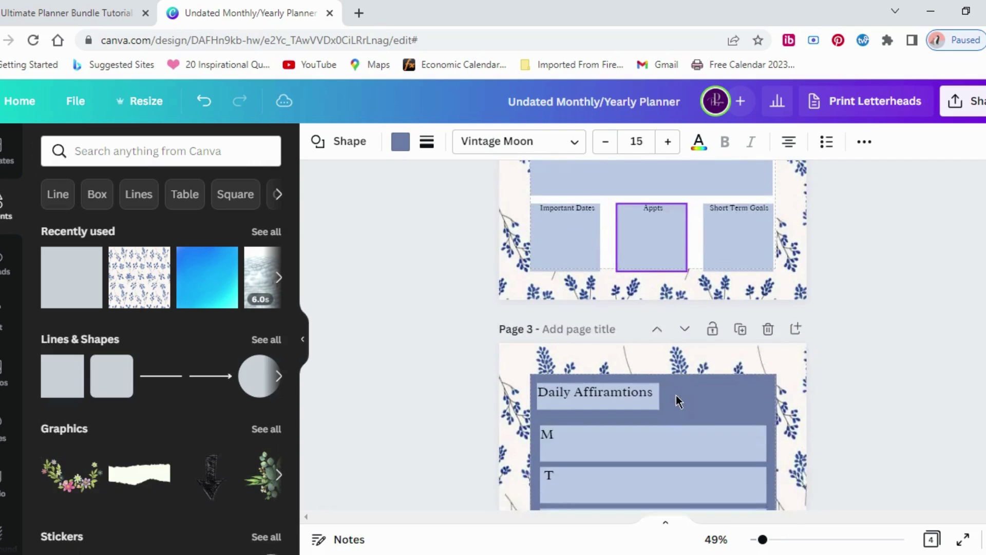
scroll(676, 396, down, 10)
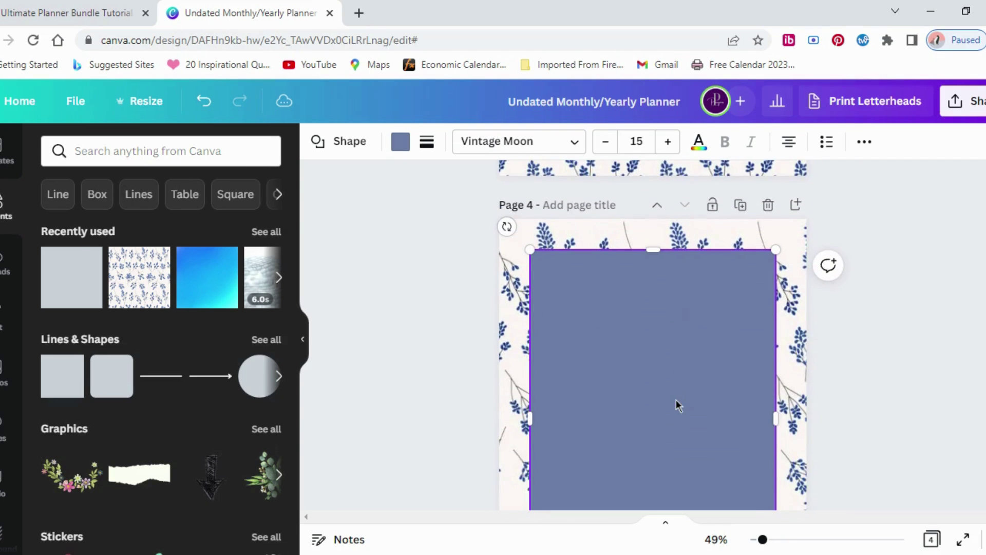
click(62, 375)
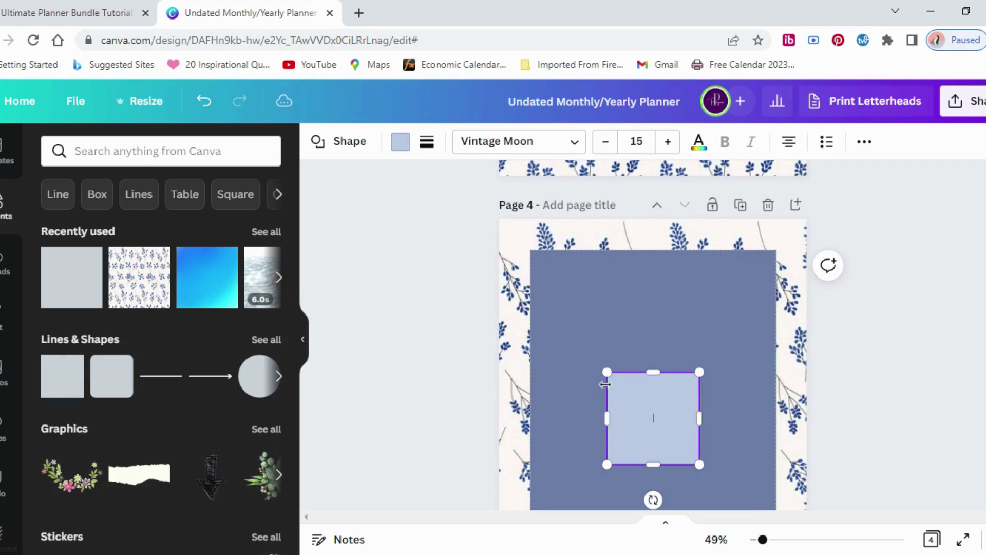
drag(631, 396, 574, 347)
drag(587, 410, 585, 456)
Step: Shorten the light blue box to slightly taller than wide and raise it a little on the slate panel
scroll(680, 396, down, 3)
scroll(627, 391, up, 2)
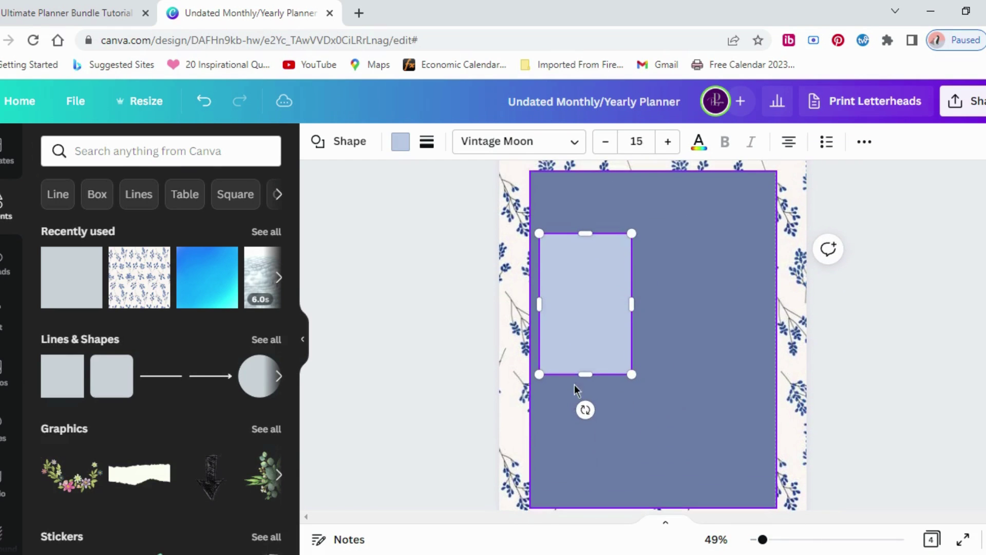
drag(586, 374, 586, 332)
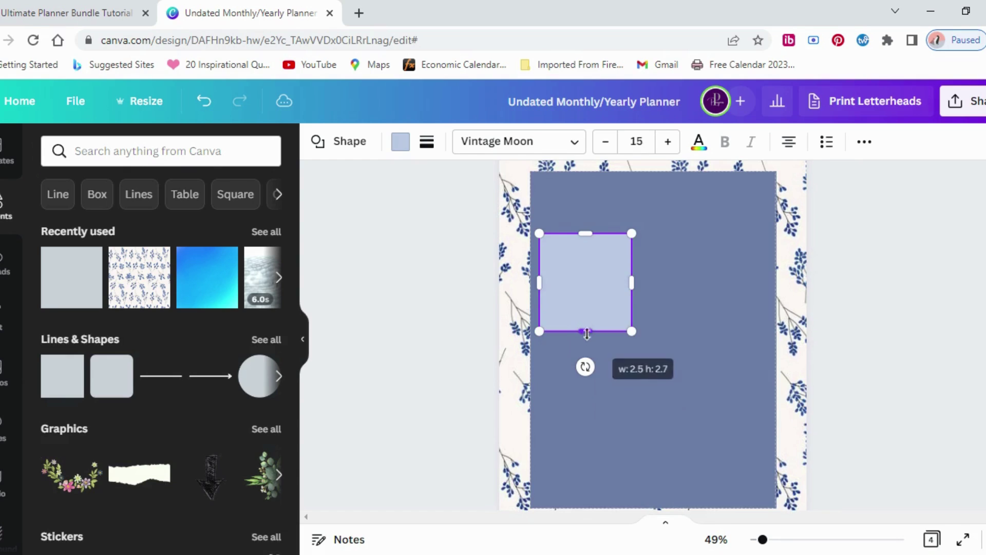
click(693, 298)
drag(569, 294, 570, 288)
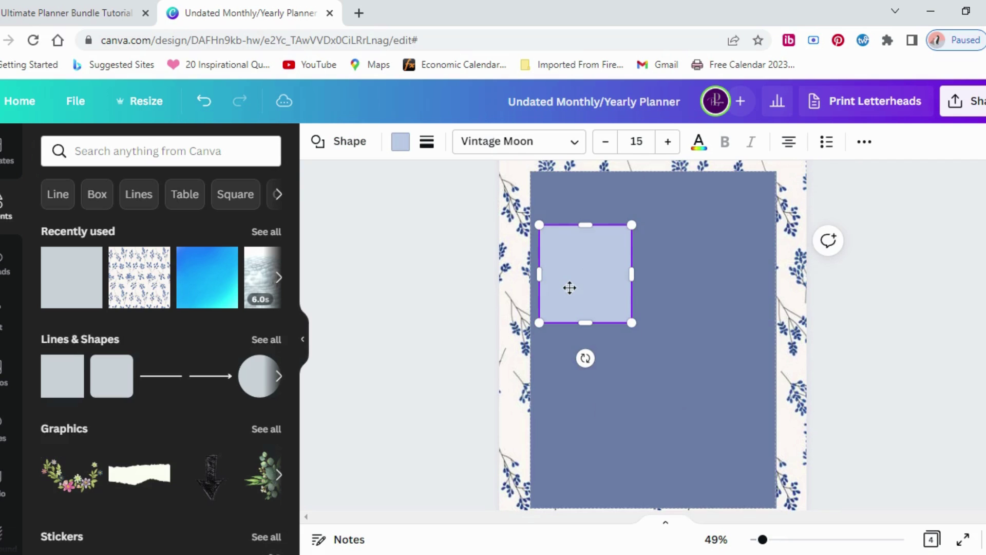
drag(583, 323, 583, 330)
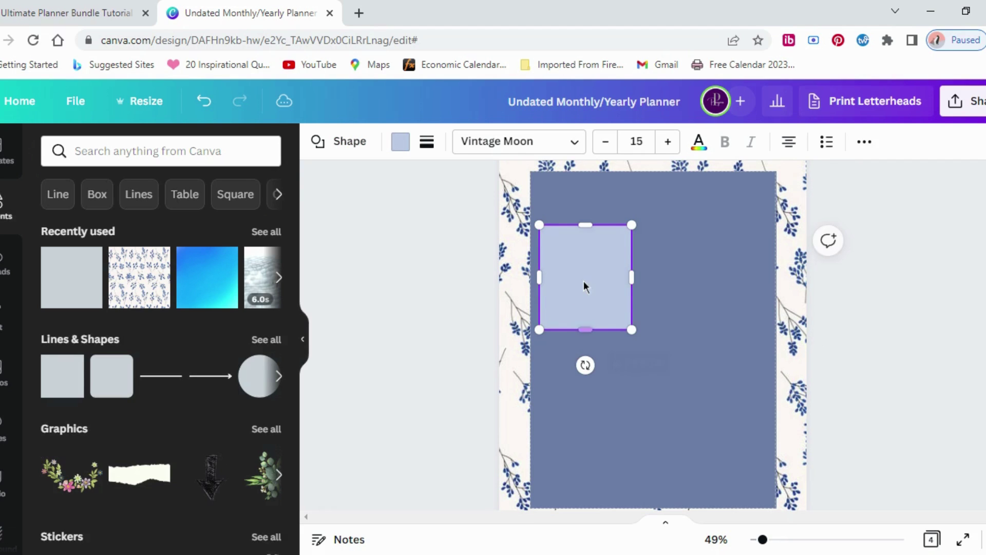
Step: Narrow the light blue box to about a third of the panel's width and reduce its height slightly
scroll(686, 328, up, 8)
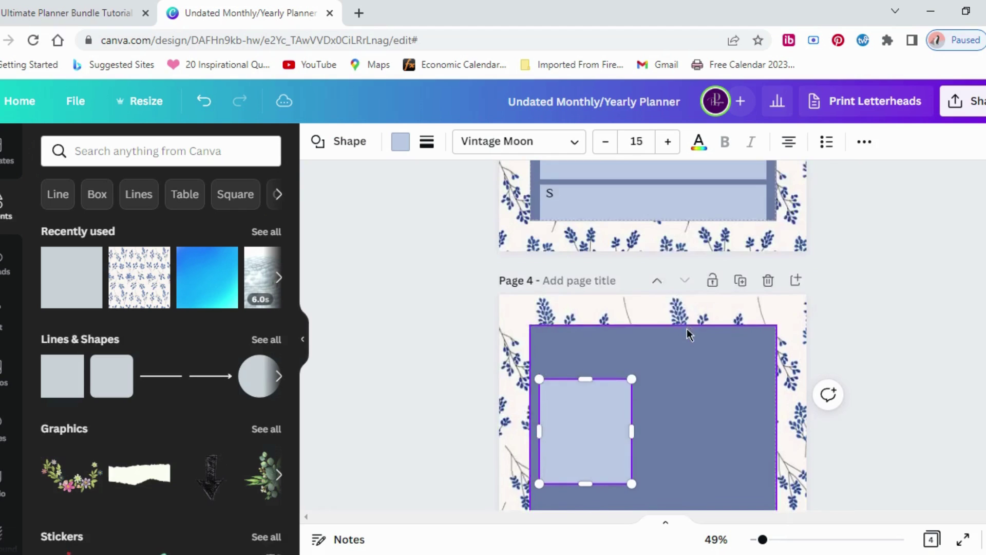
scroll(685, 328, down, 8)
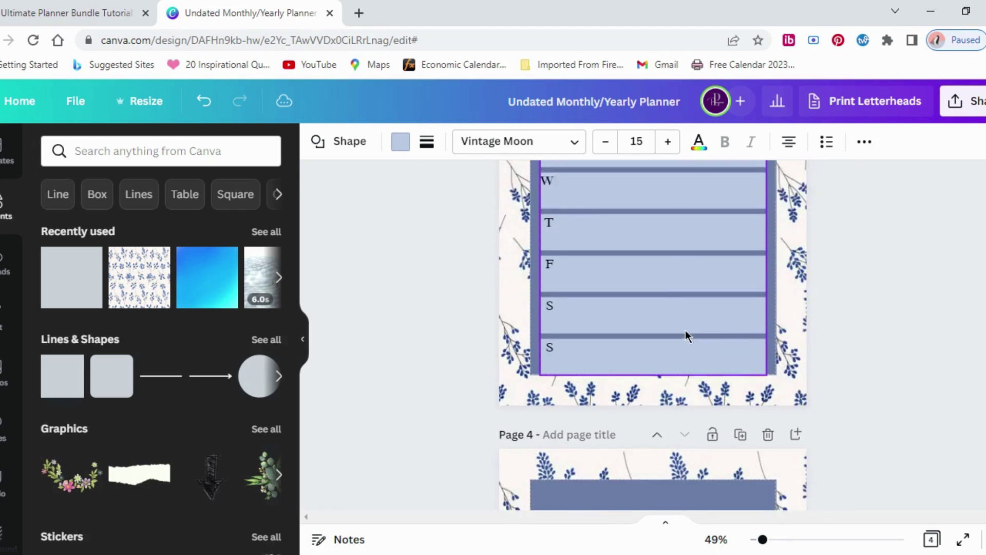
click(645, 362)
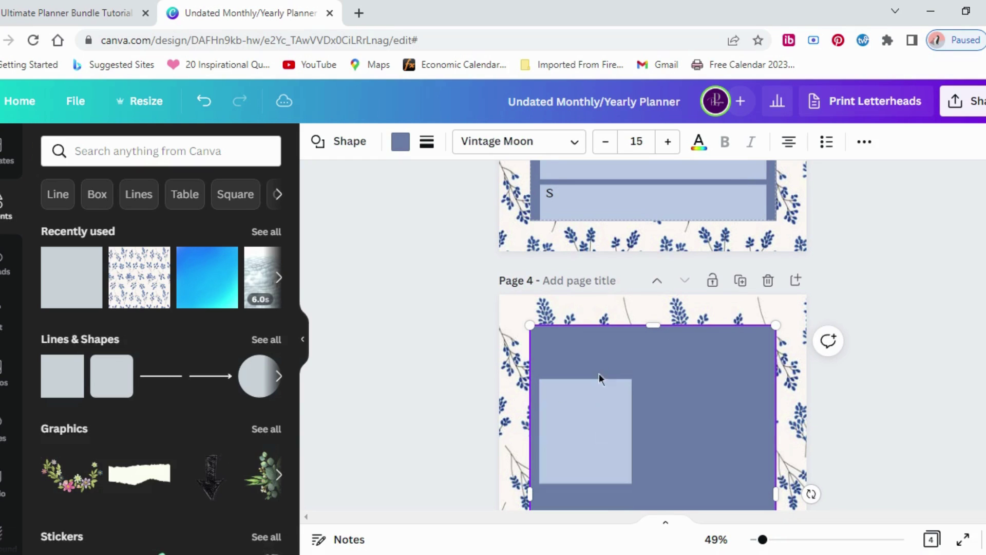
click(572, 444)
drag(632, 432, 611, 430)
scroll(691, 414, down, 4)
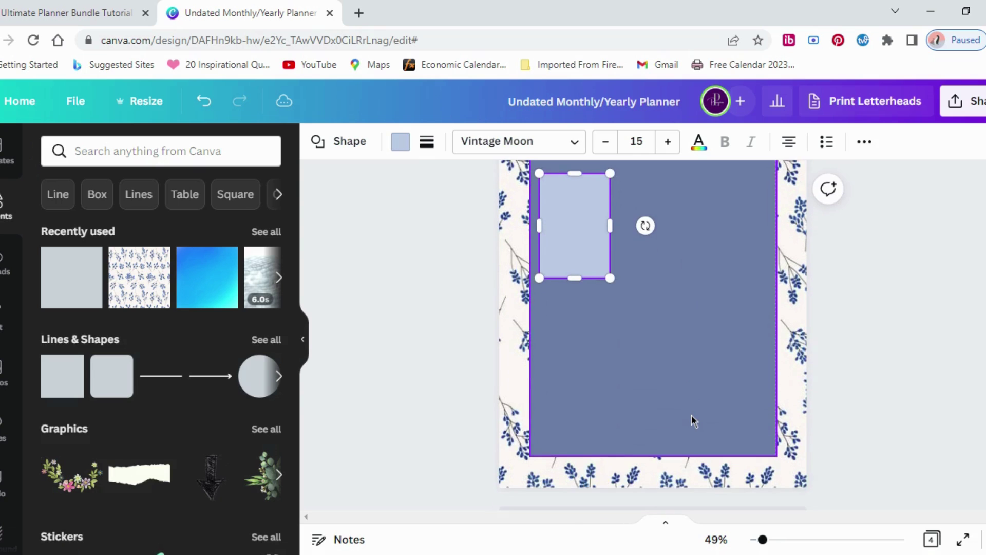
scroll(691, 414, up, 1)
drag(574, 329, 573, 311)
Step: Duplicate the light blue box twice on page 4
click(568, 287)
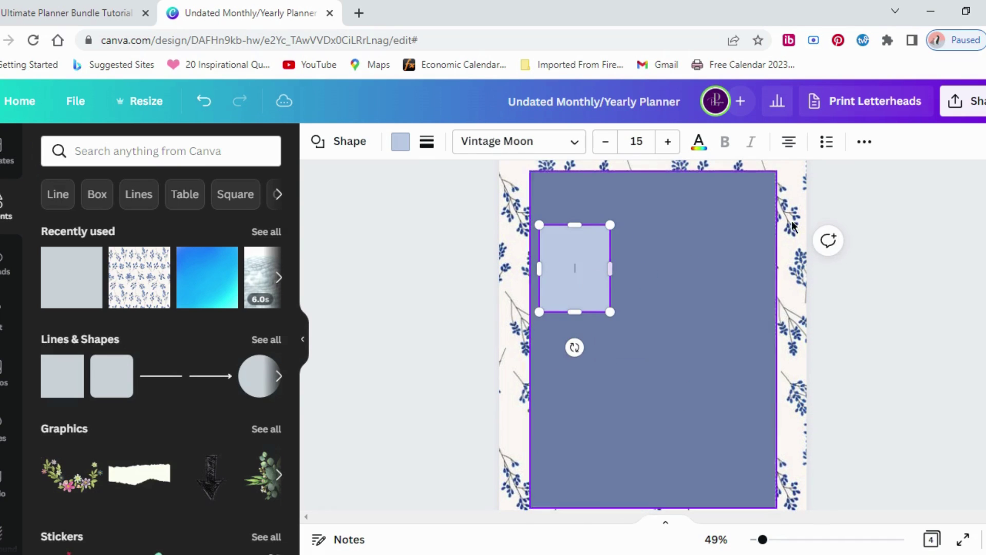
click(864, 144)
click(860, 180)
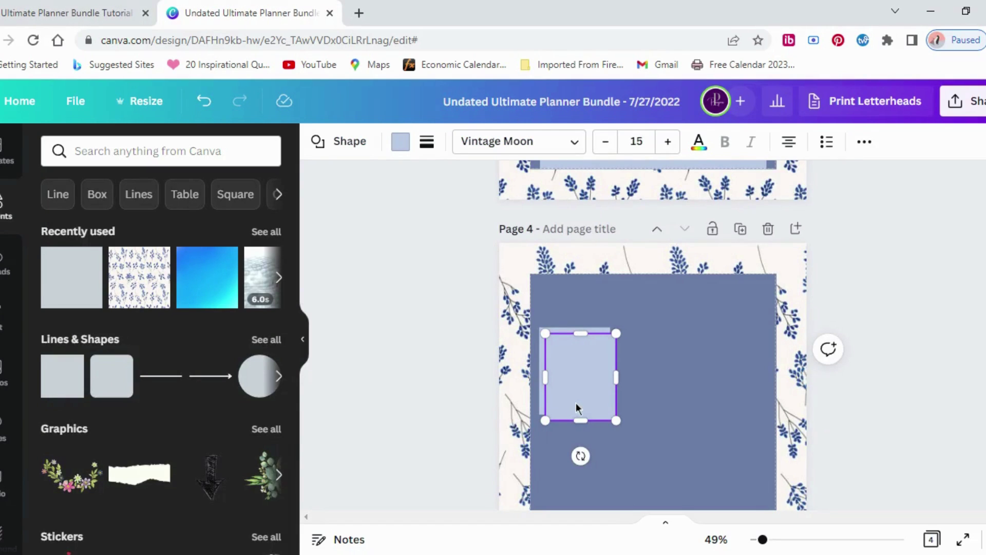
scroll(639, 354, down, 2)
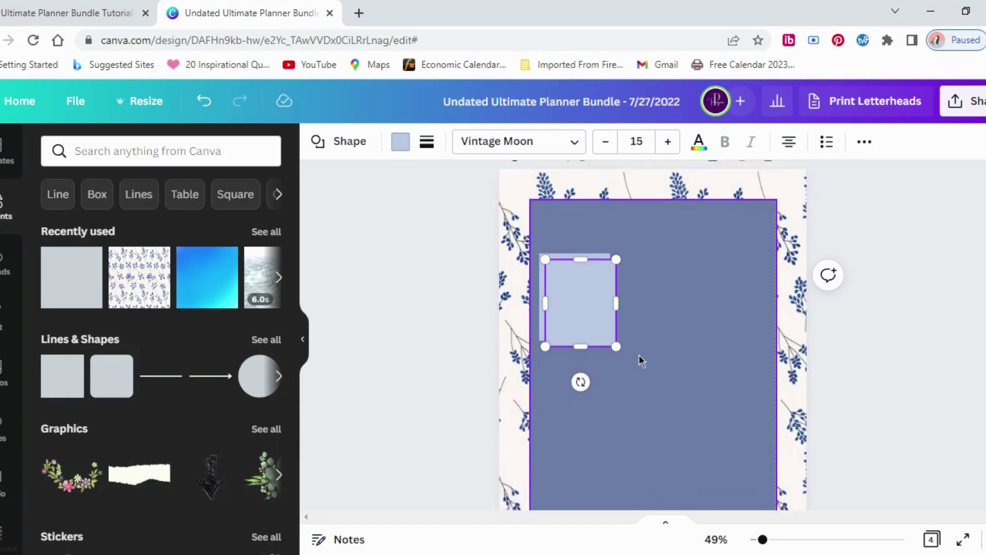
click(865, 144)
click(859, 179)
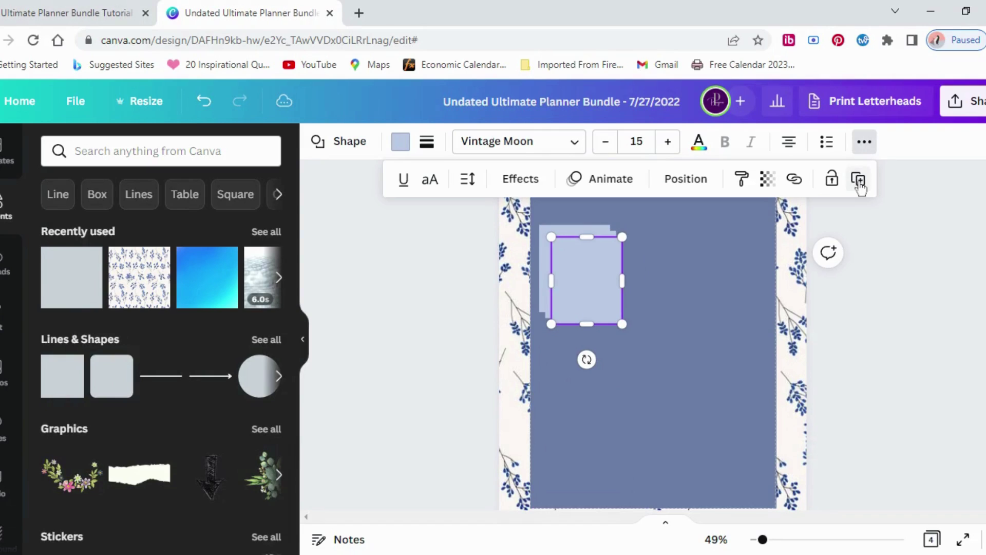
click(858, 180)
click(858, 179)
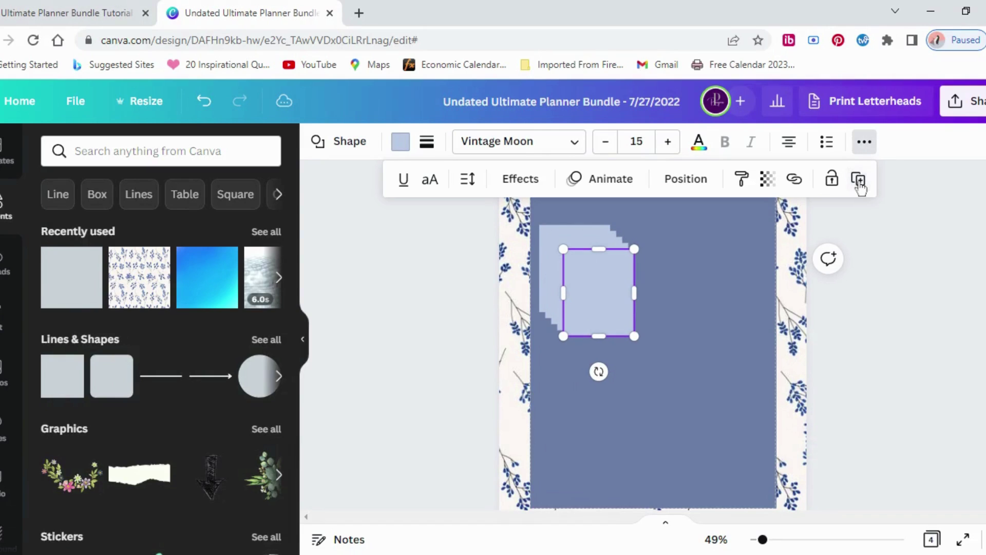
click(858, 180)
click(608, 319)
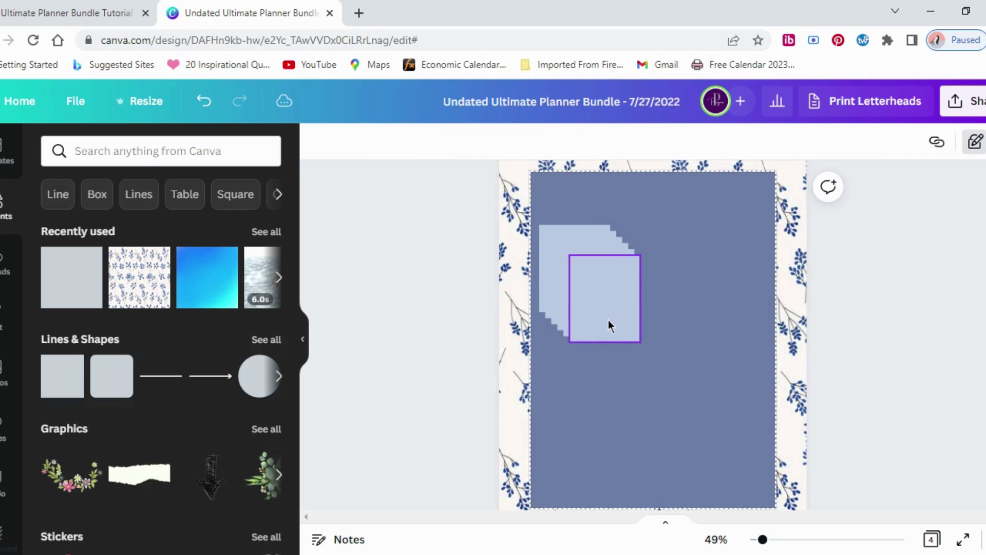
drag(608, 320, 622, 308)
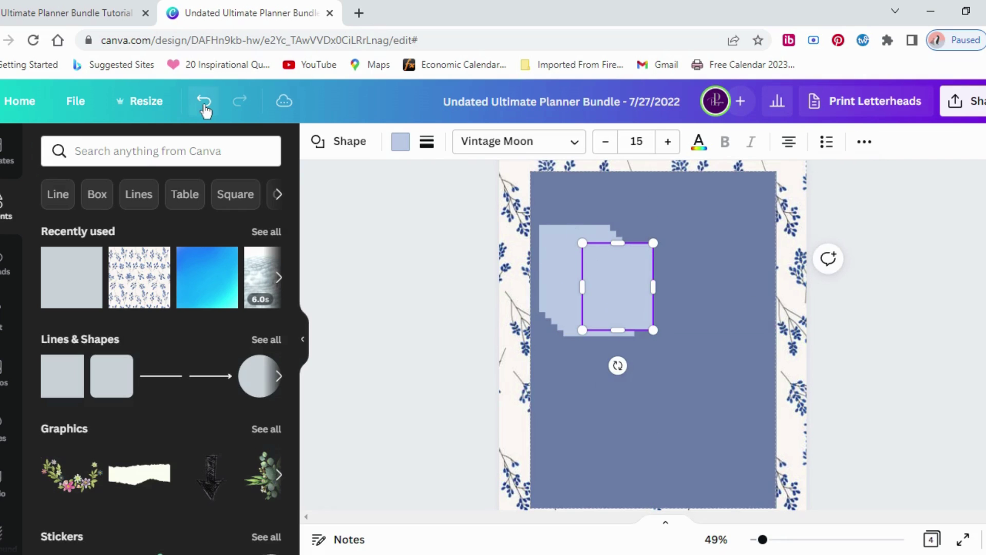
click(204, 102)
click(205, 102)
click(205, 103)
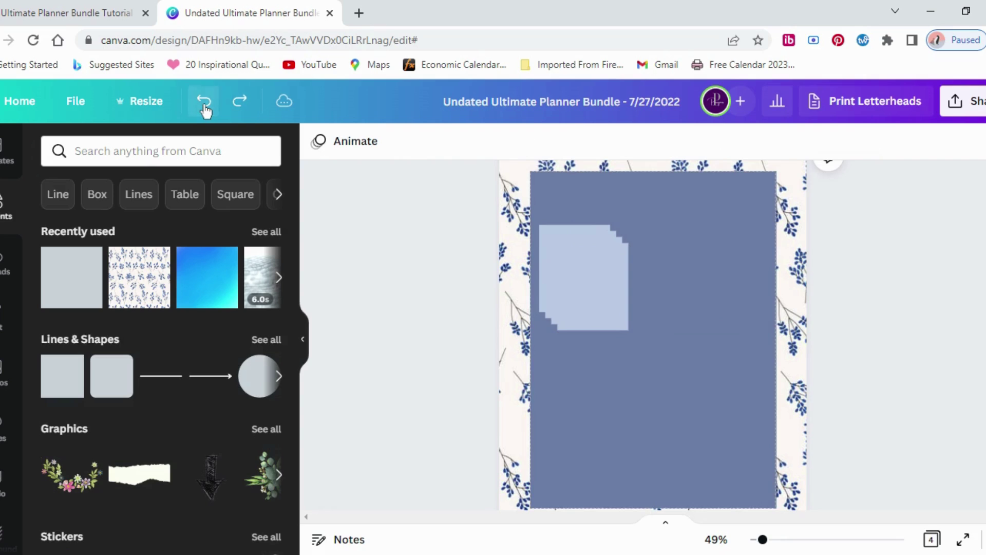
click(204, 104)
Step: Arrange the three light blue boxes in one row, with the outer two flush against the slate panel's side edges
drag(571, 291, 707, 275)
drag(588, 282, 660, 275)
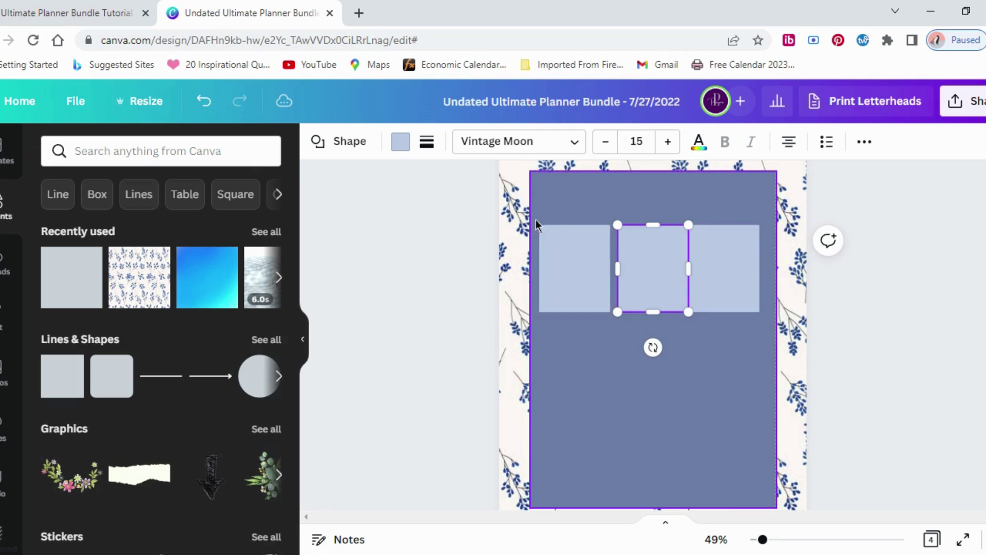
drag(540, 213, 740, 316)
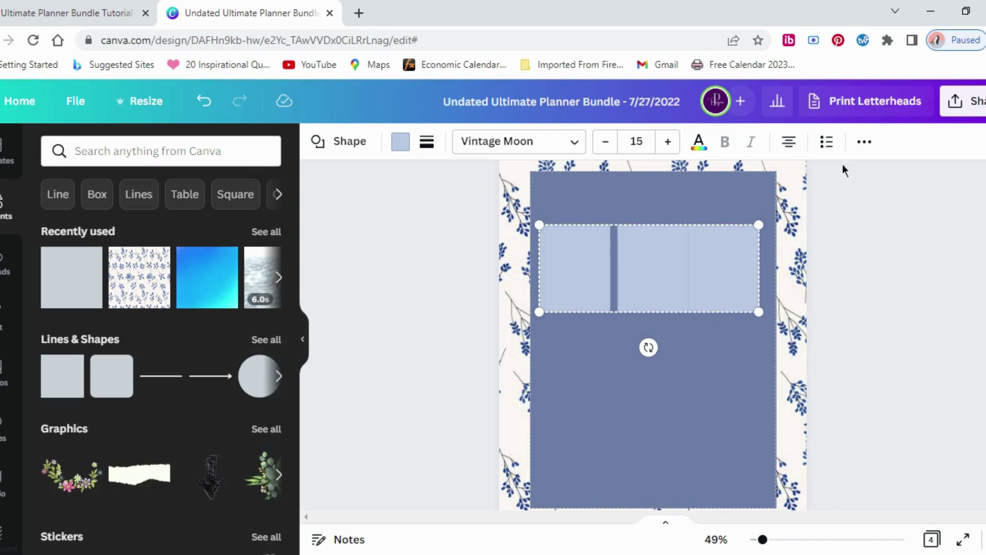
key(Escape)
drag(719, 276, 738, 277)
click(554, 250)
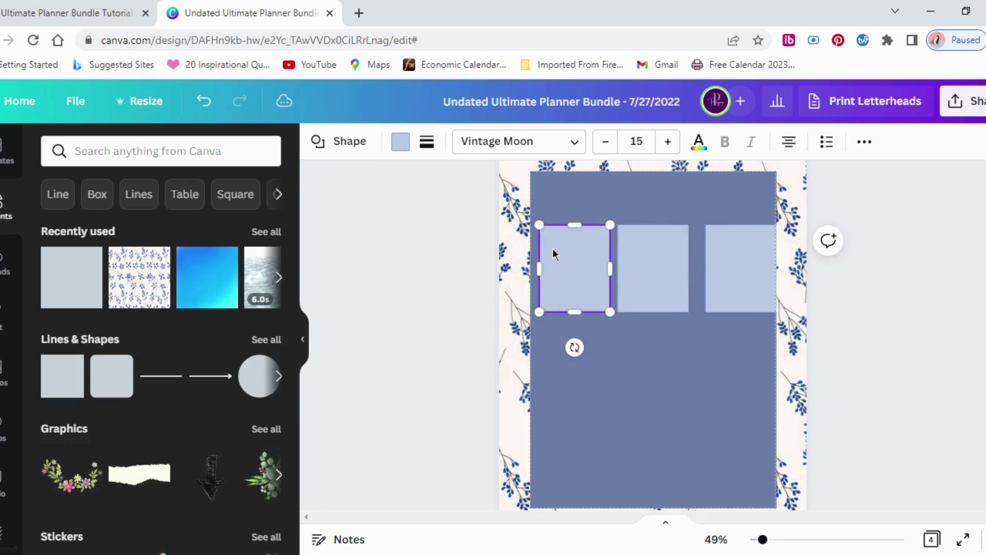
drag(553, 248, 550, 248)
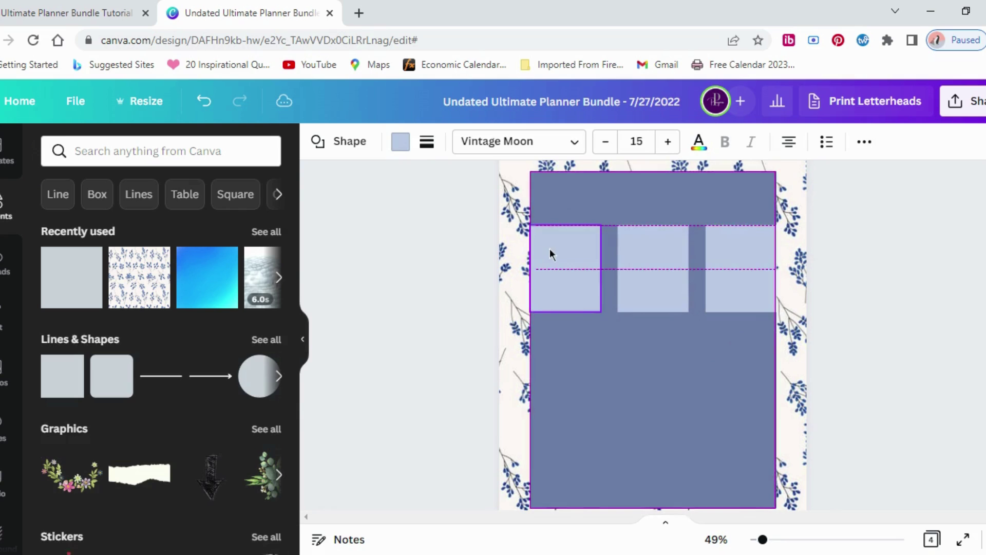
Step: Select the three light blue boxes and space them evenly with Tidy up
shift+click(648, 309)
shift+click(732, 308)
click(855, 150)
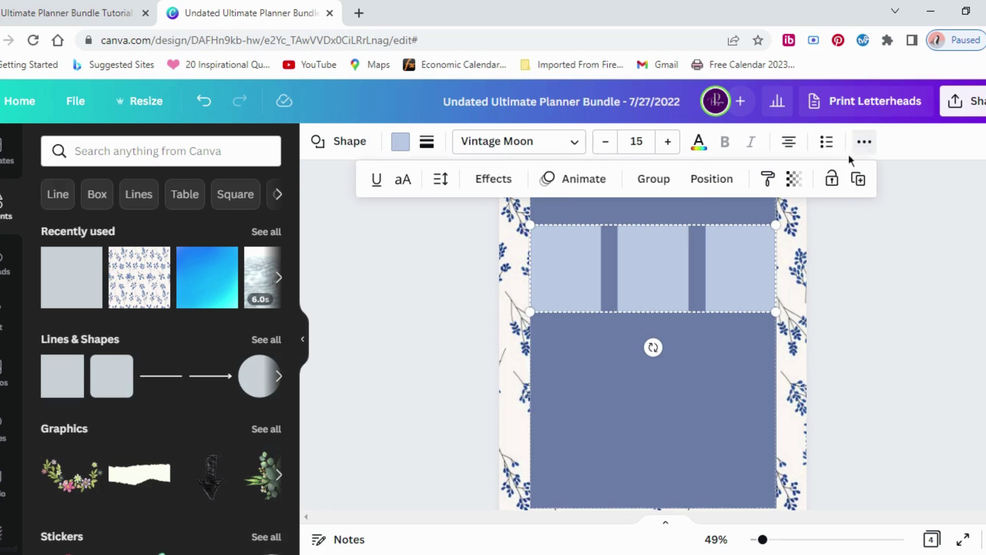
click(699, 185)
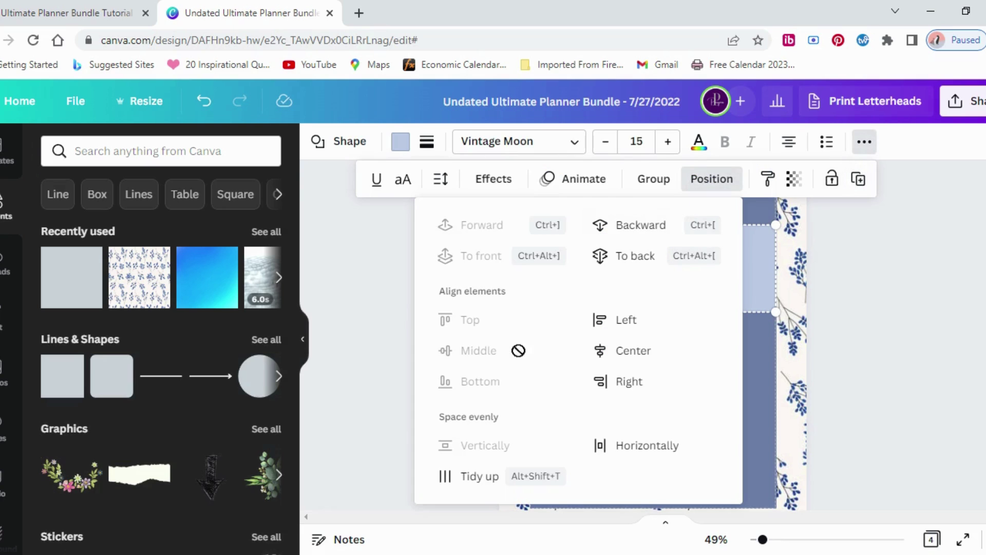
click(478, 474)
click(794, 348)
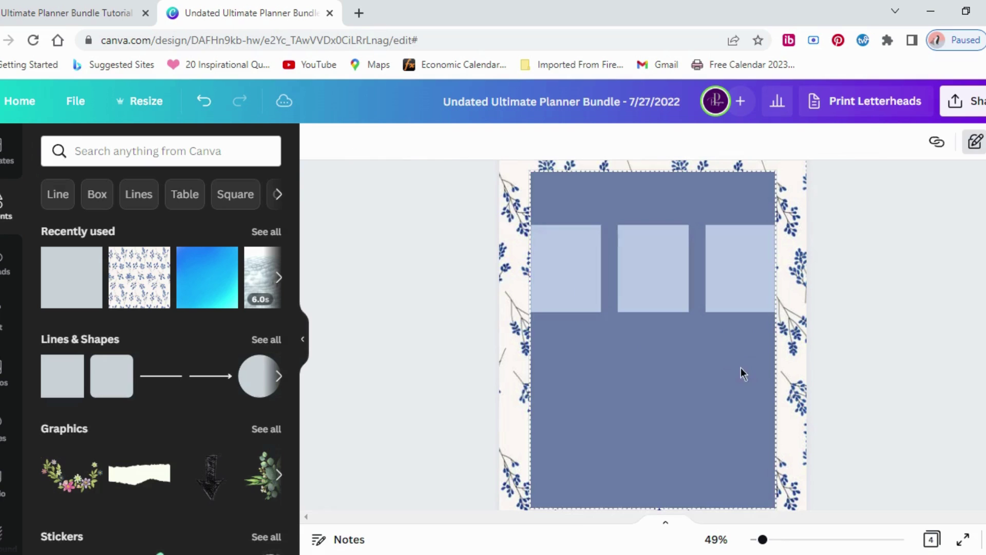
click(549, 262)
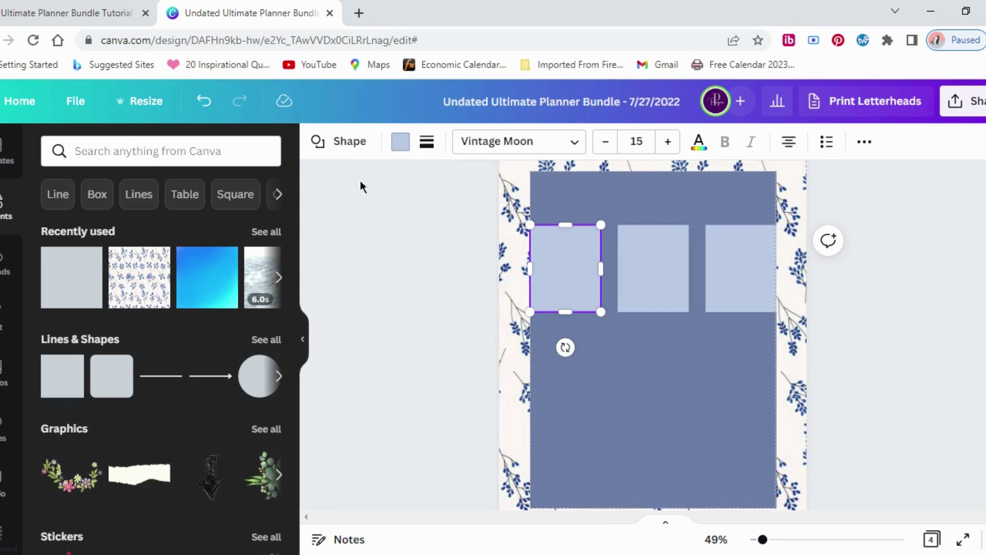
Step: Add a subheading reading "Weekly Planner" above the middle light blue box on page 4
click(4, 328)
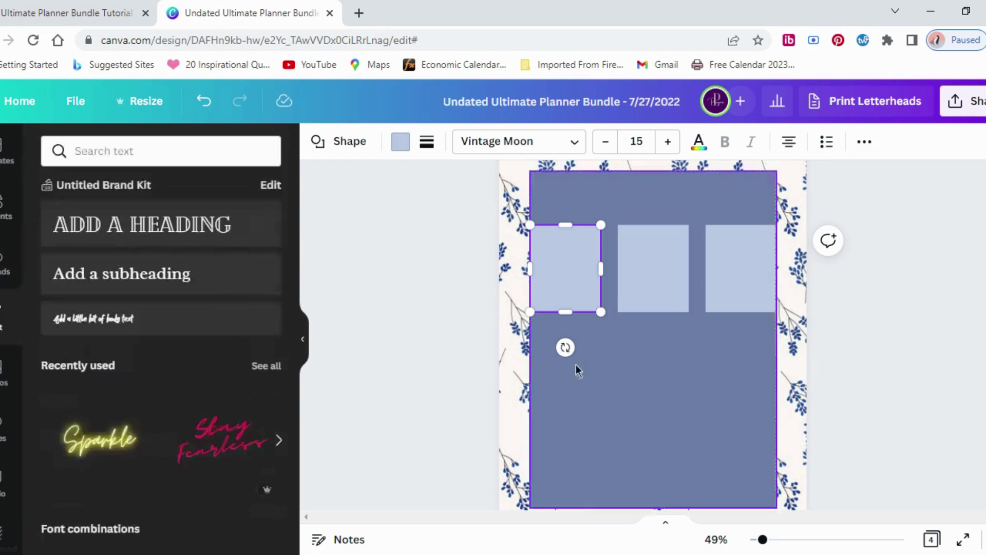
click(358, 217)
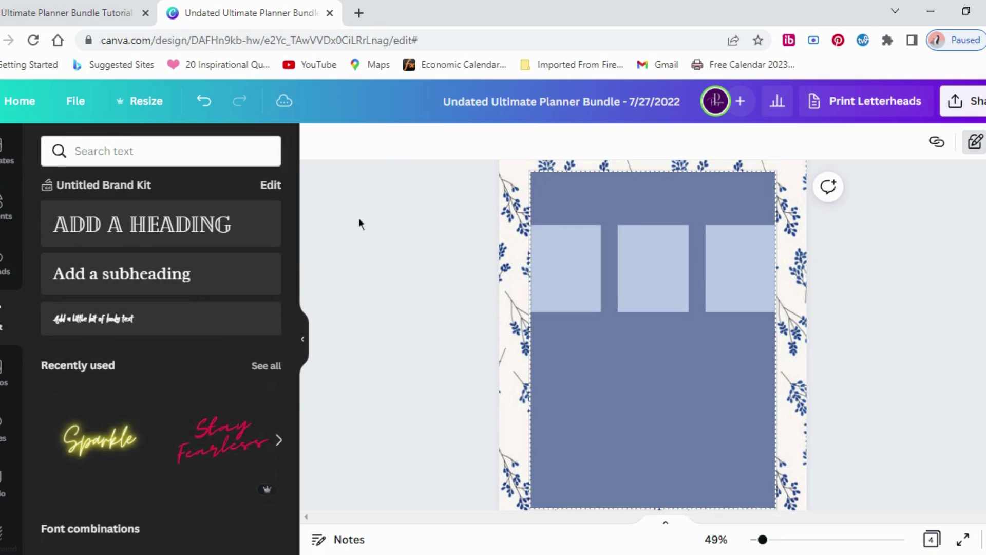
click(184, 275)
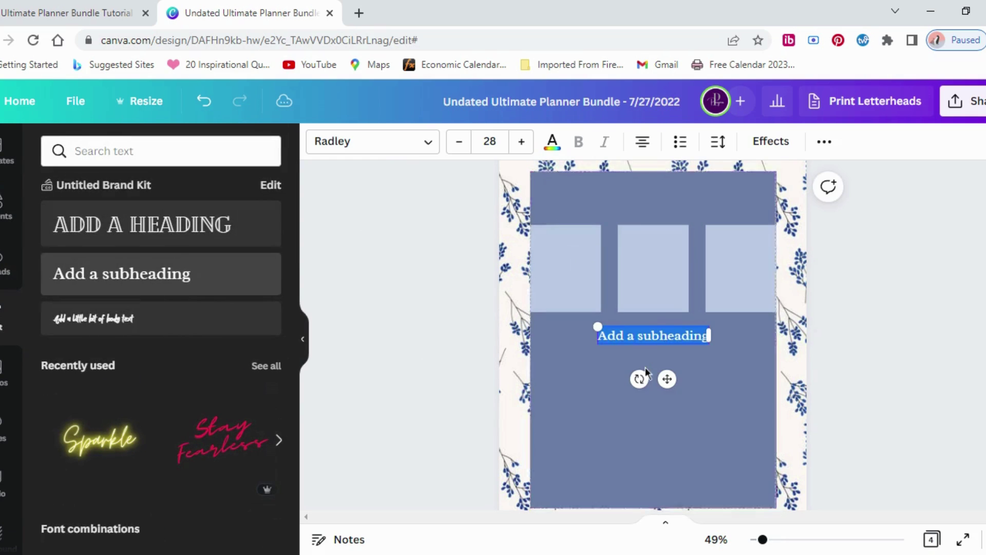
click(747, 386)
drag(656, 338, 653, 198)
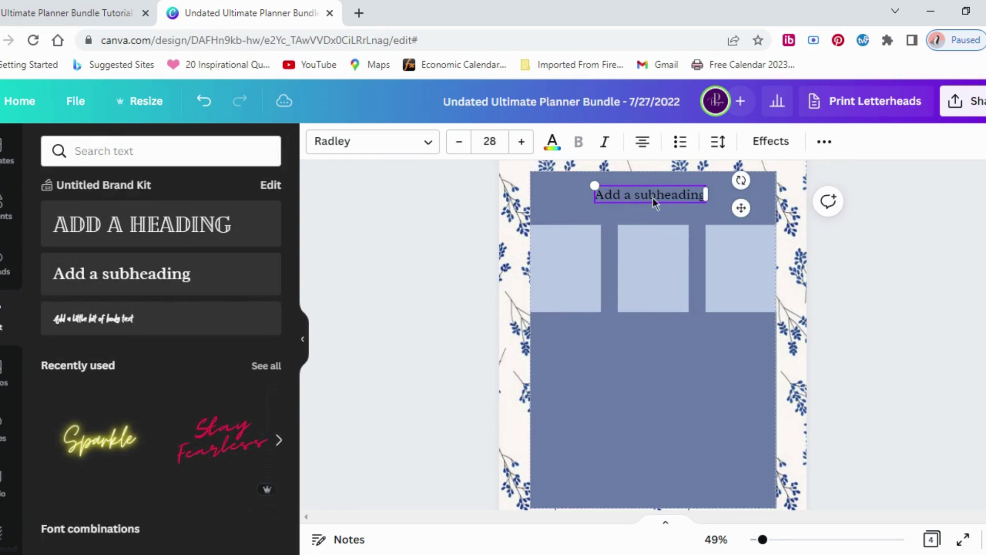
click(652, 197)
text(Weekly)
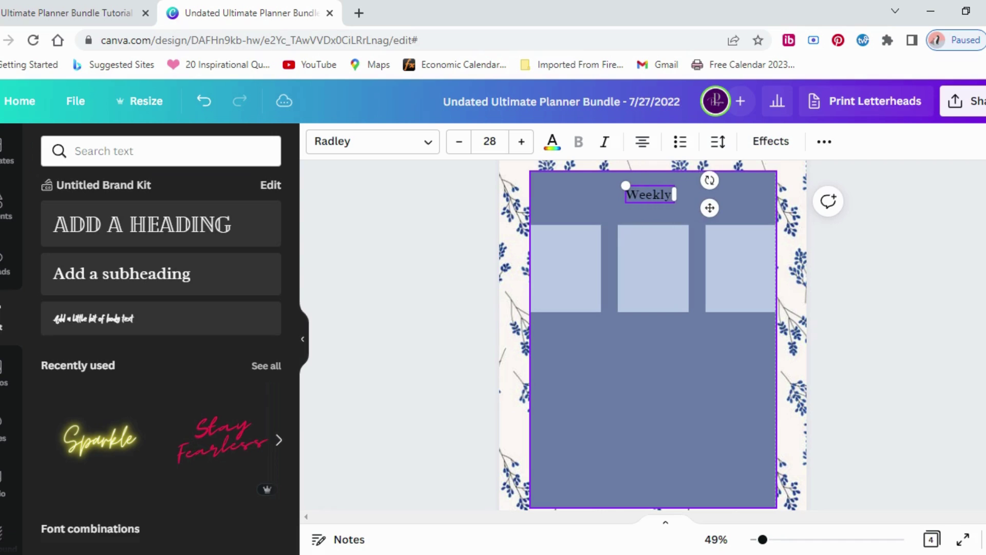
text( Planner)
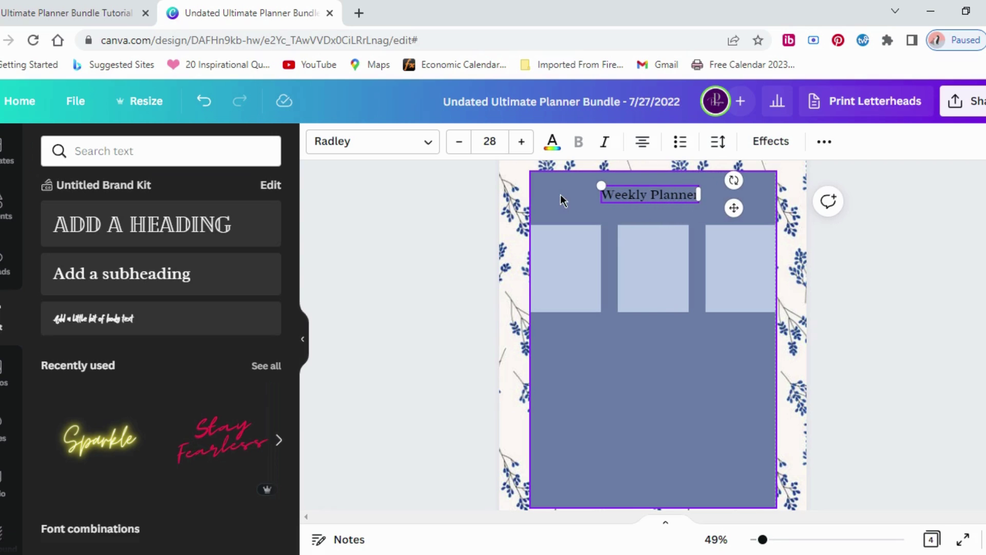
Step: Set the "Weekly Planner" text to size 18 and move it to the slate panel's upper-left corner
click(459, 148)
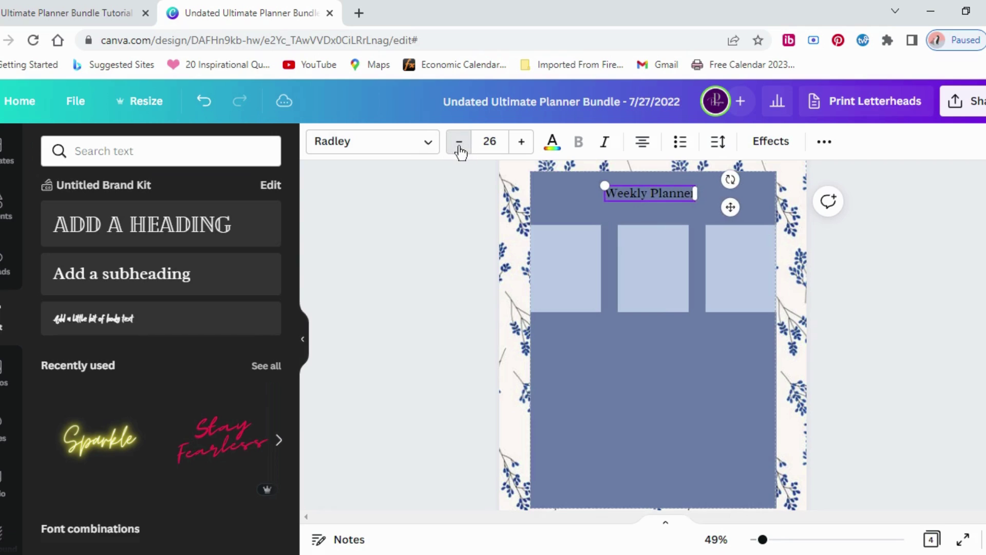
click(459, 148)
click(459, 149)
click(460, 148)
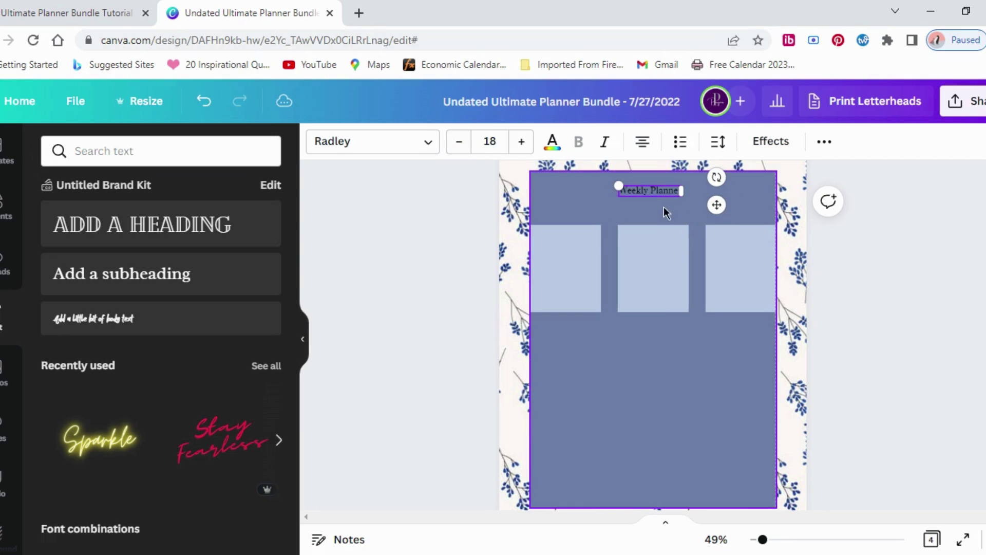
drag(655, 188, 560, 186)
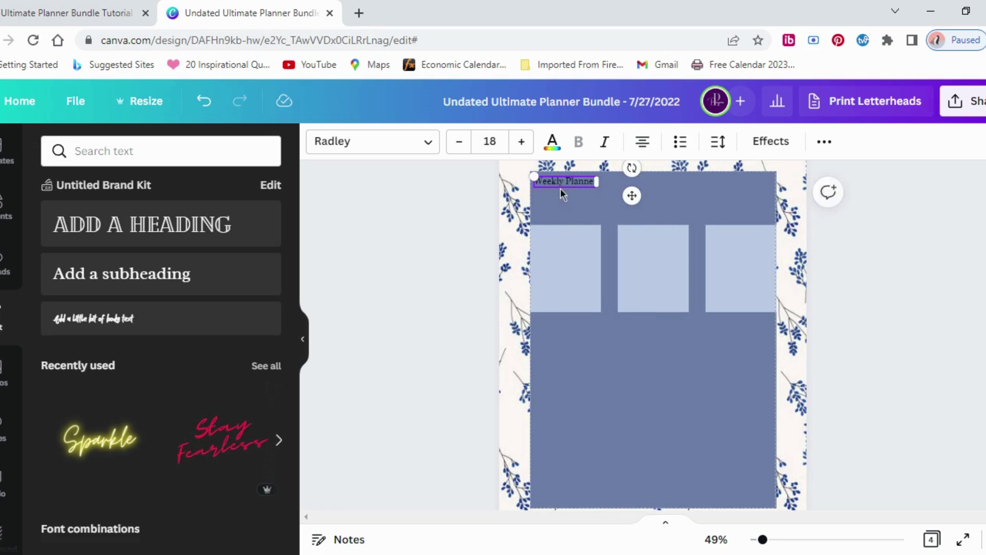
click(570, 190)
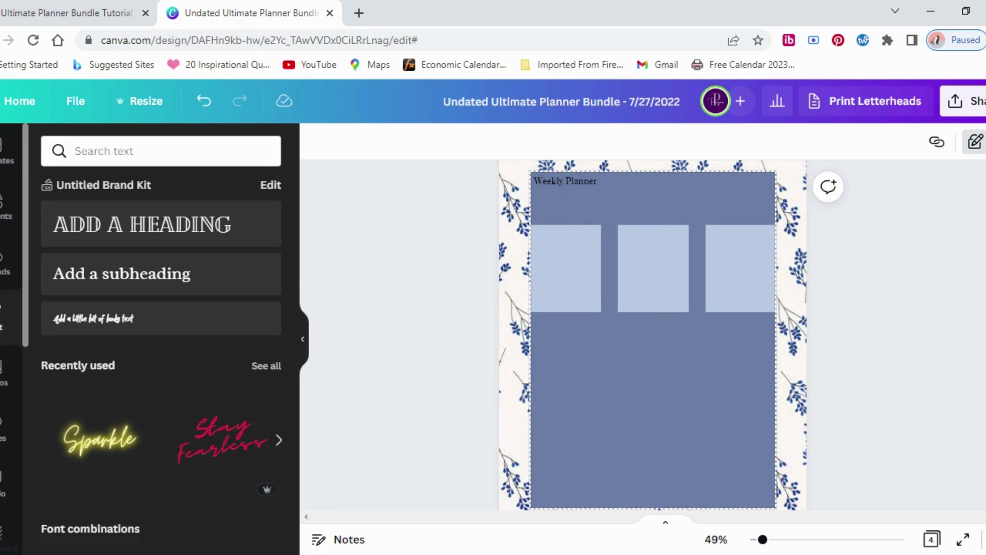
Step: Add another subheading below the light blue boxes and set its font size to 15
click(185, 280)
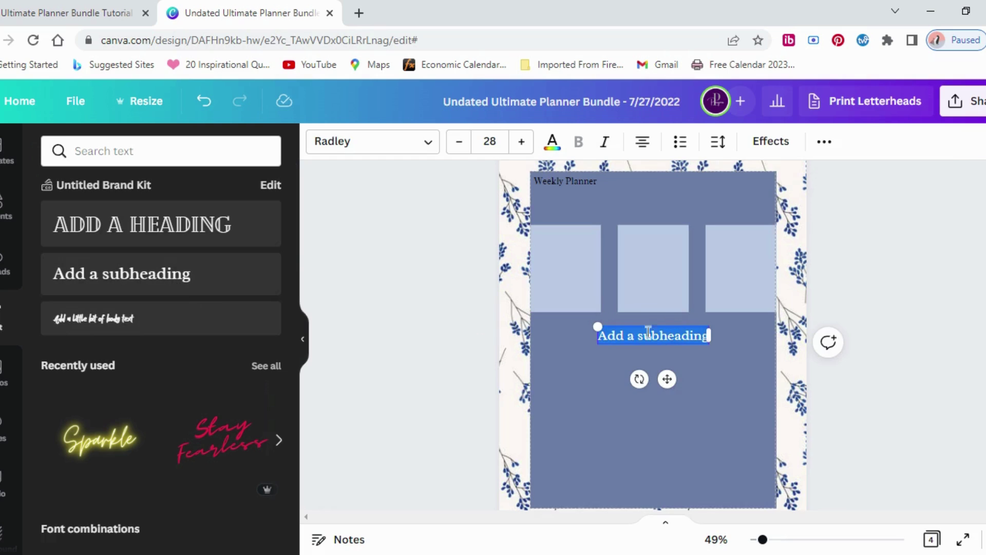
double_click(456, 148)
double_click(457, 148)
triple_click(458, 148)
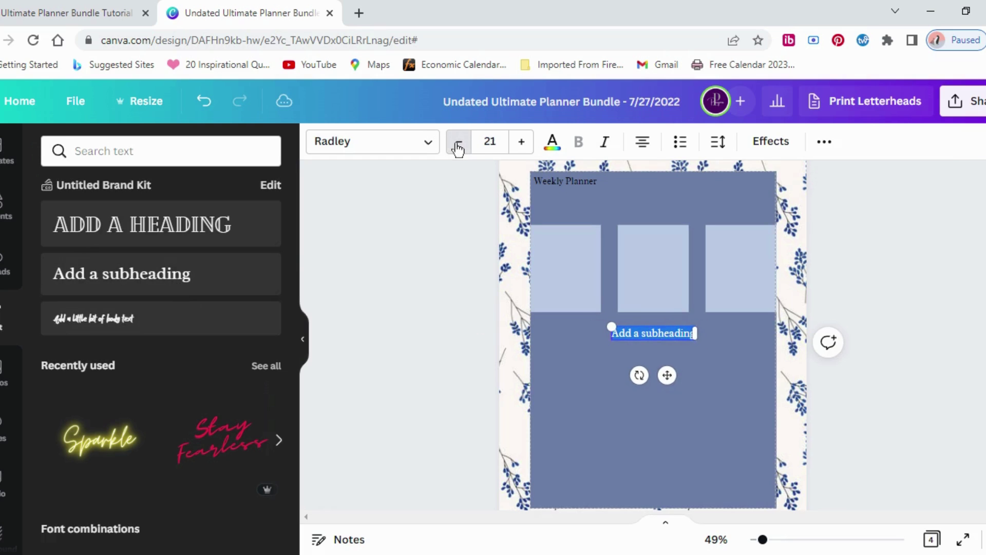
double_click(459, 149)
click(457, 146)
double_click(456, 146)
double_click(455, 146)
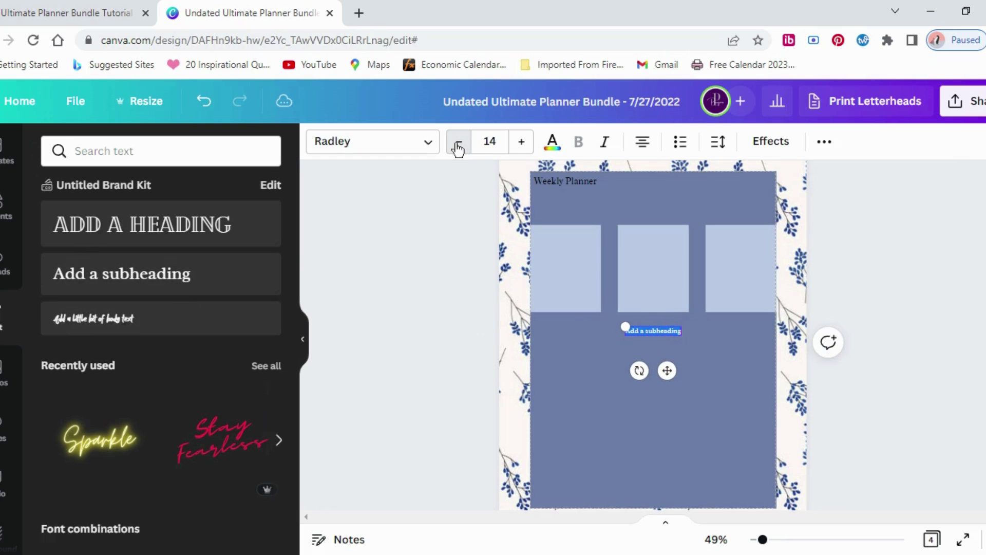
click(521, 141)
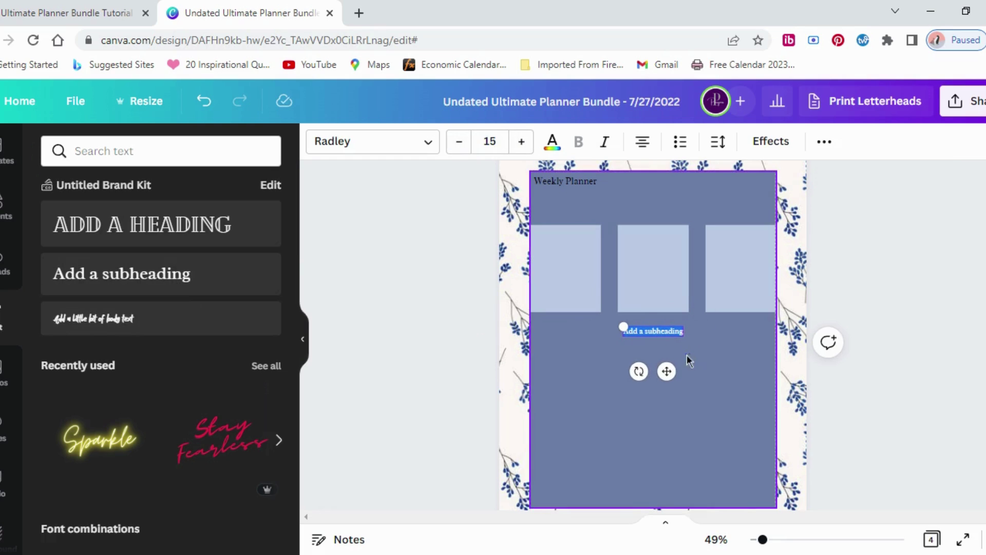
Step: Change the new subheading to "Week Of" and place it near the panel's top, aligned with the third box's left edge
drag(634, 332, 726, 184)
double_click(725, 183)
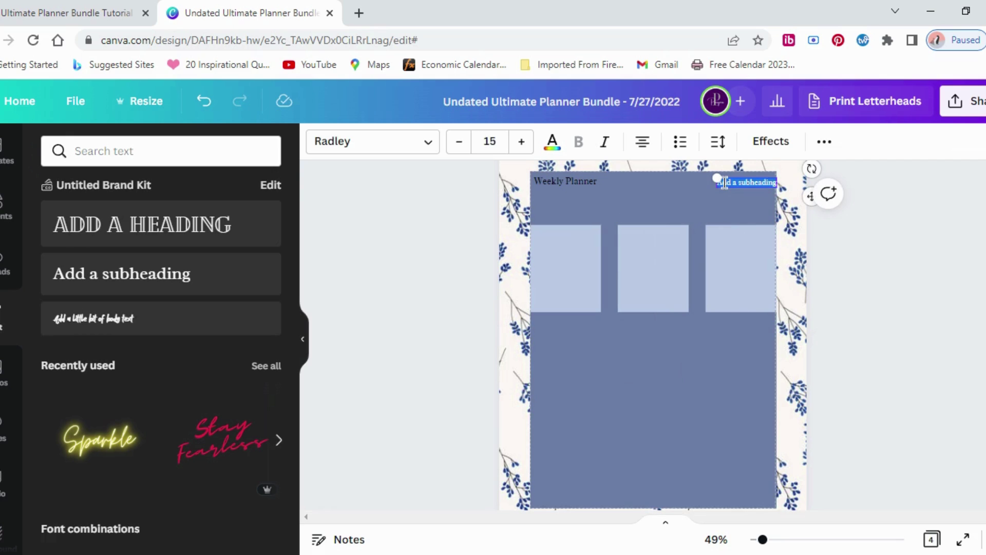
text(Week)
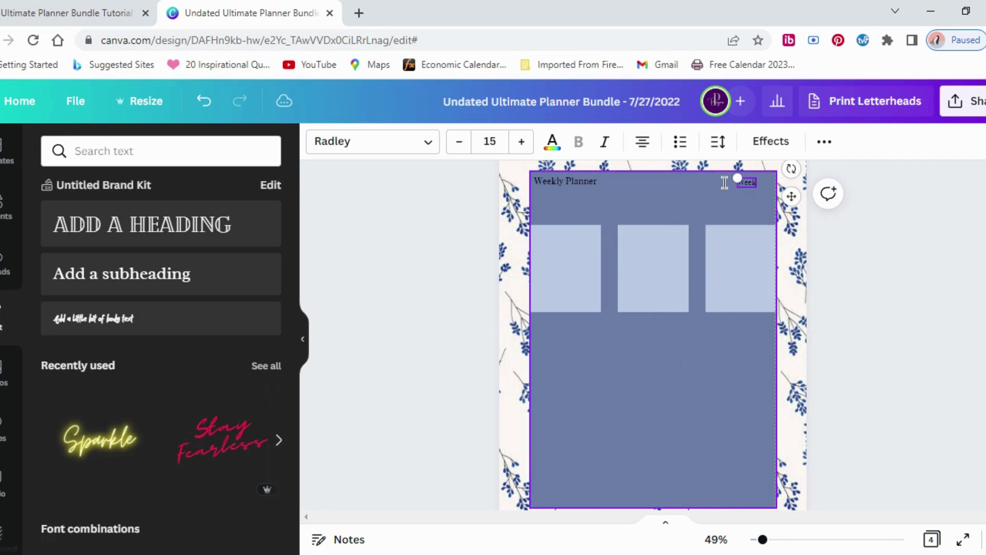
text( Of)
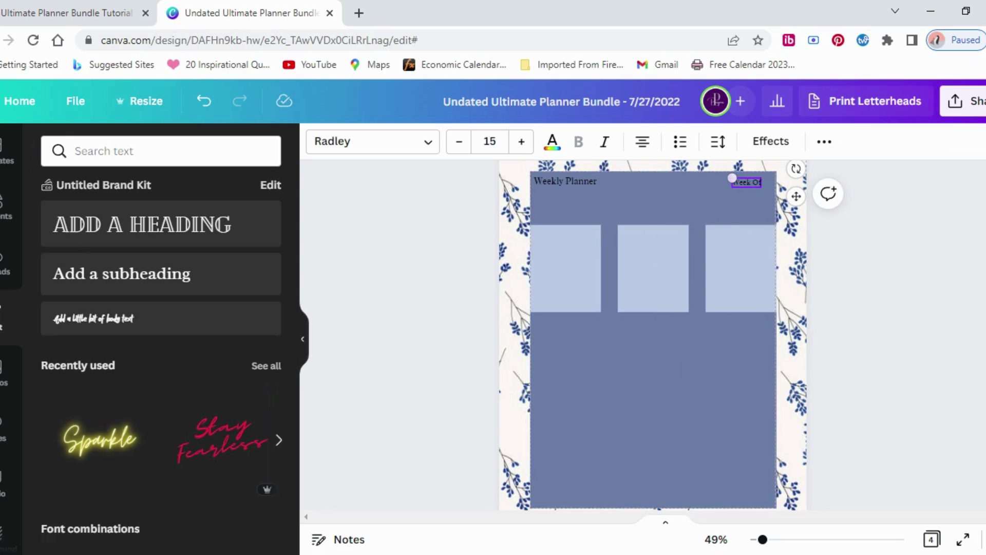
click(731, 202)
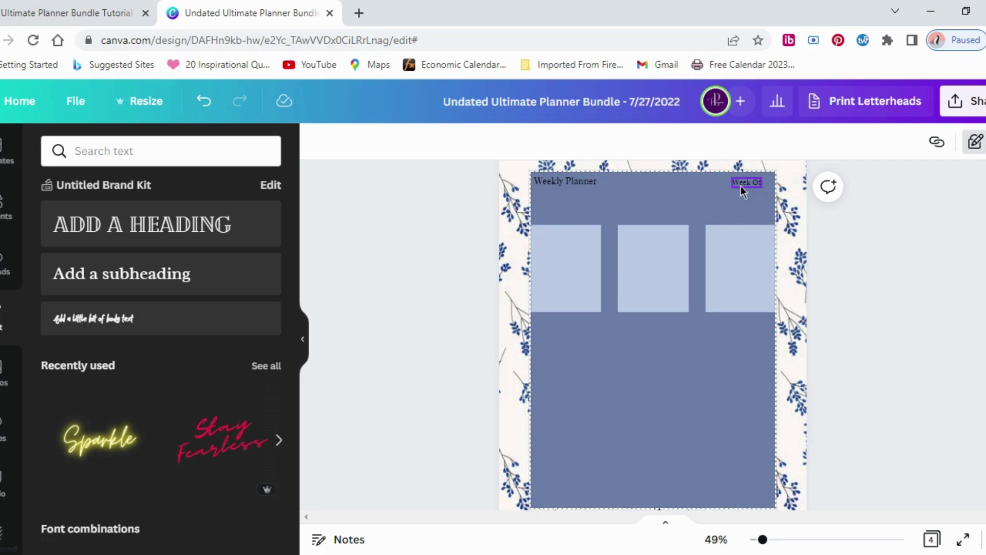
drag(741, 186, 714, 185)
click(728, 197)
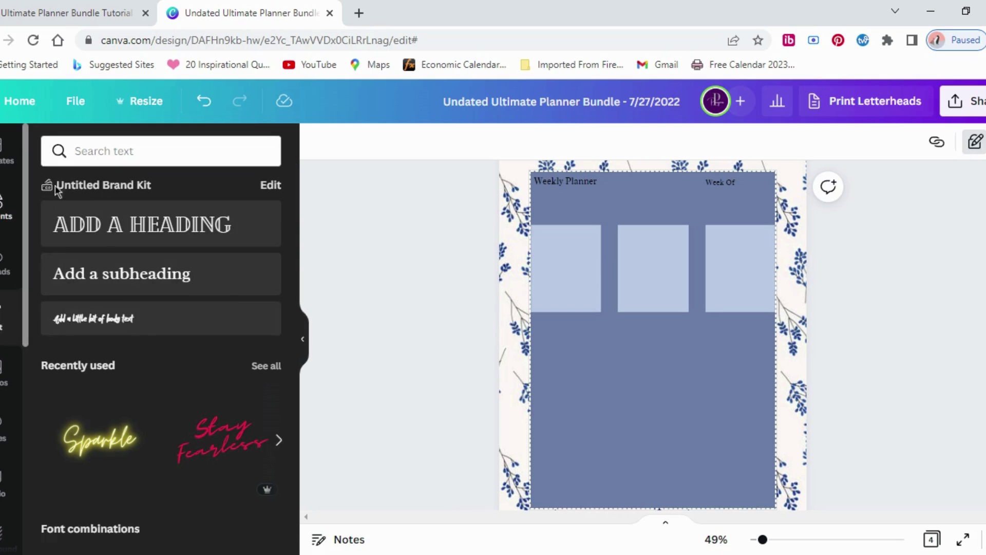
Step: Search the elements library for "Text Tab"
click(7, 205)
click(134, 154)
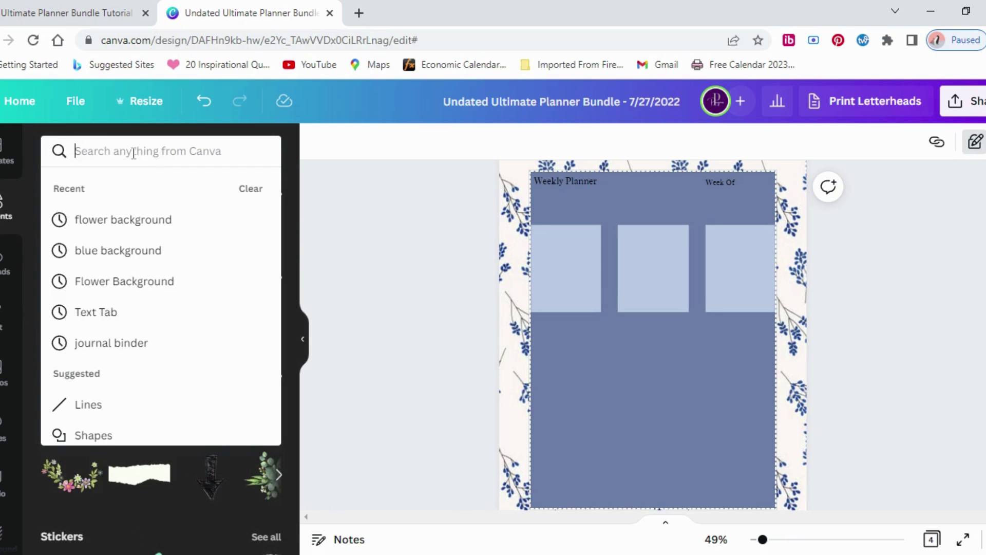
text(Text Tav)
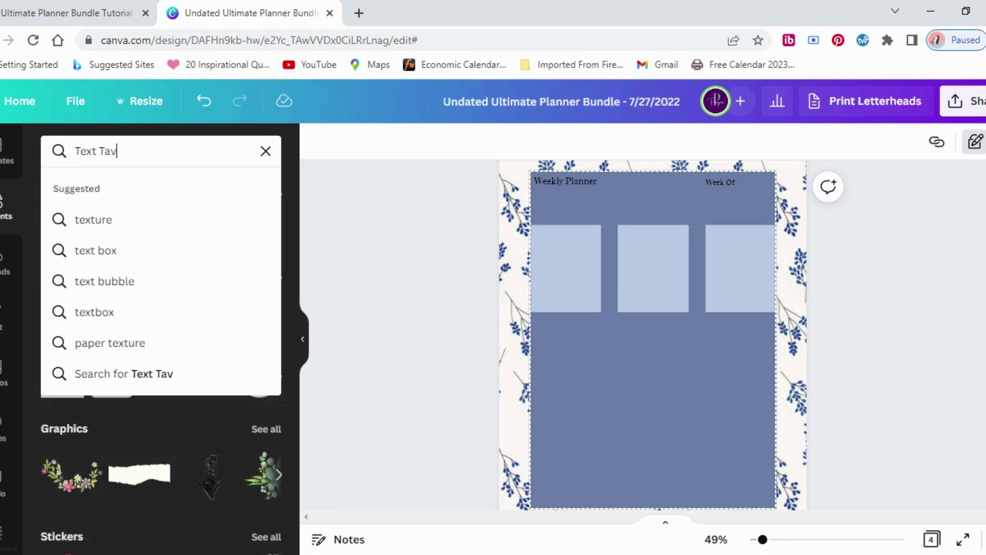
key(BackSpace)
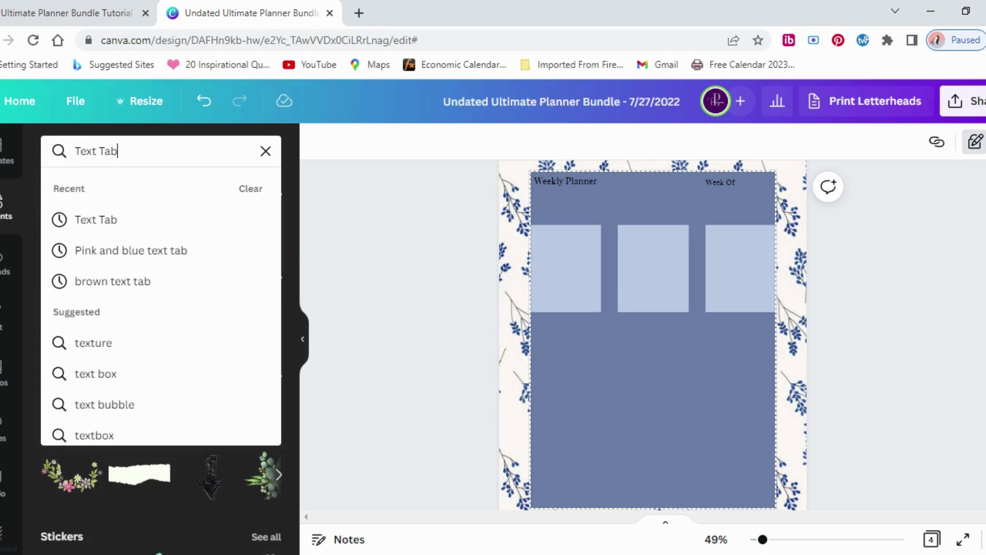
text(b)
key(Return)
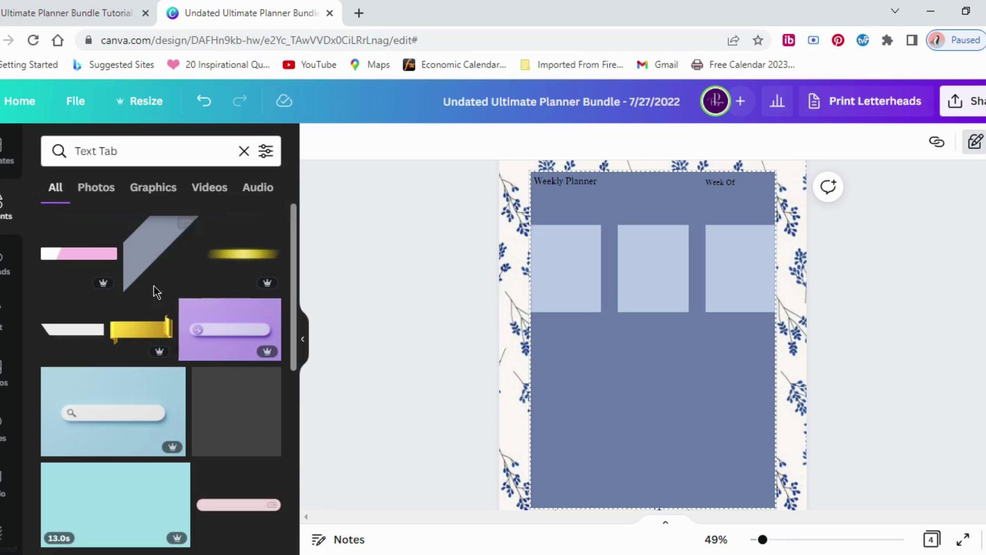
Step: Add the rounded purple-to-teal gradient bar and fit it over the "Week Of" text, about as wide as the box below
mouse_move(97, 410)
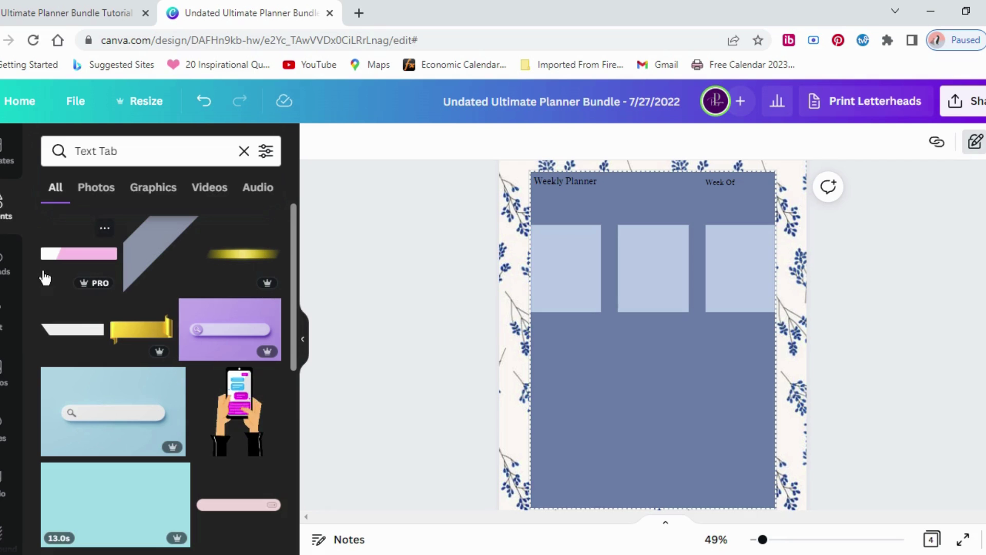
scroll(144, 350, down, 3)
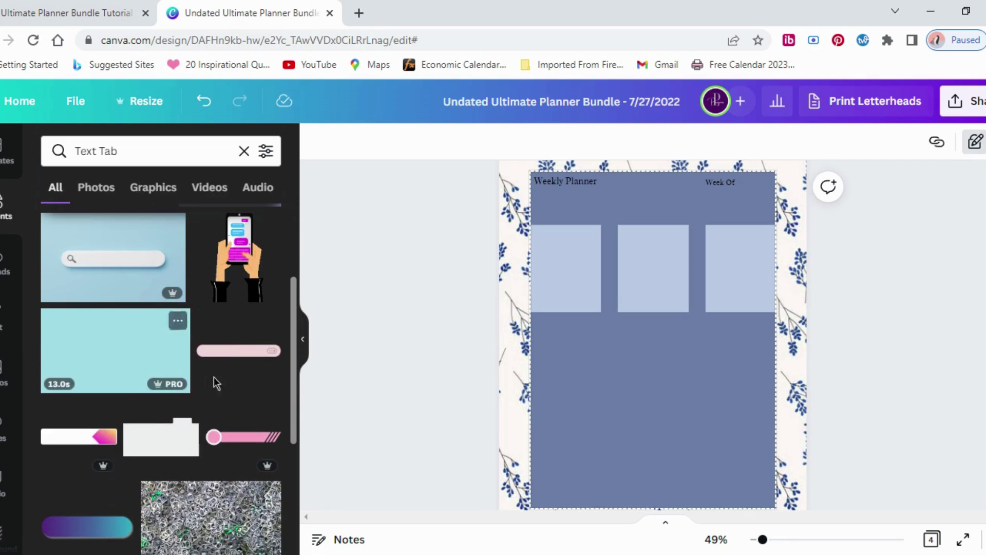
scroll(229, 361, down, 2)
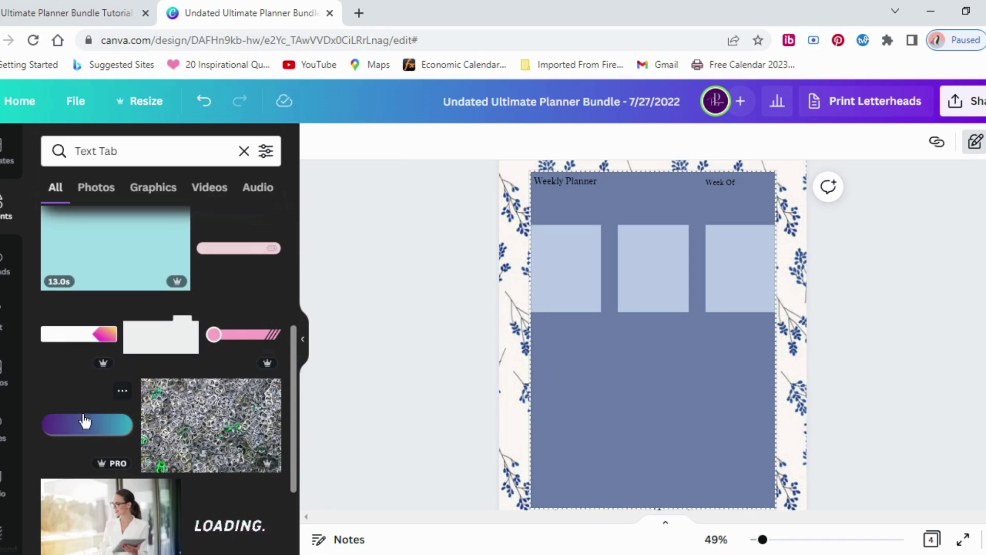
click(85, 422)
drag(592, 355, 777, 195)
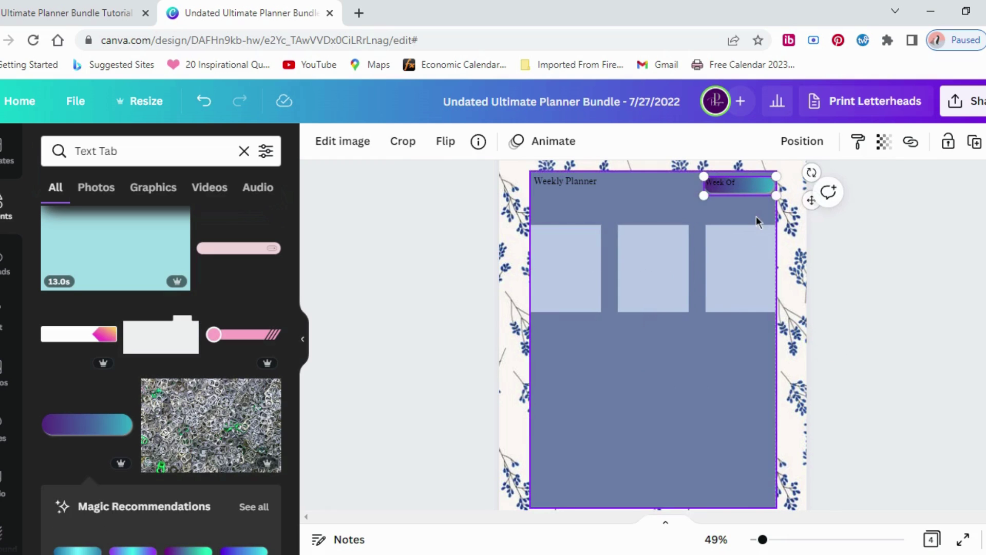
Step: Set the "Week Of" text to size 12 and narrow its text box so the words wrap onto two lines
click(723, 183)
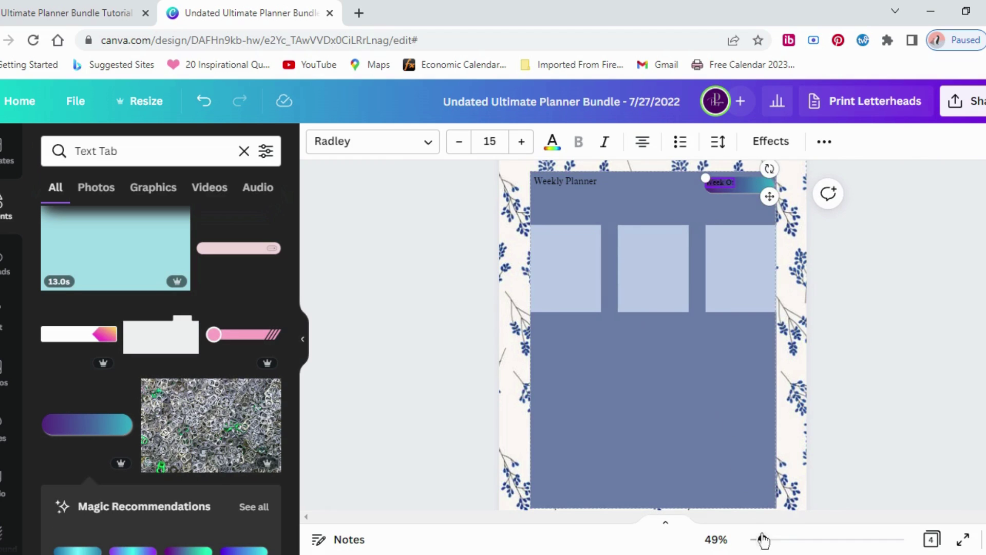
drag(763, 539, 770, 539)
scroll(843, 406, up, 1)
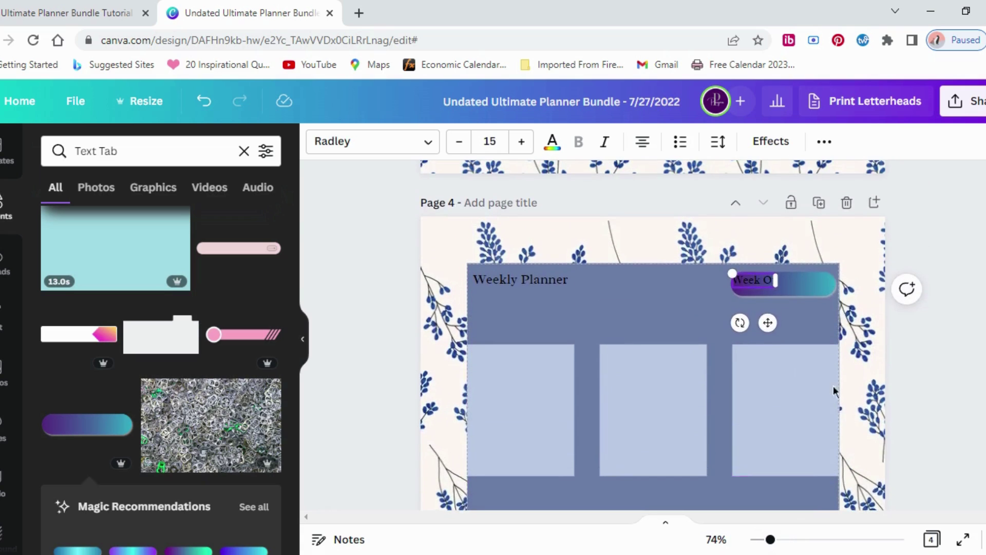
click(657, 307)
double_click(764, 285)
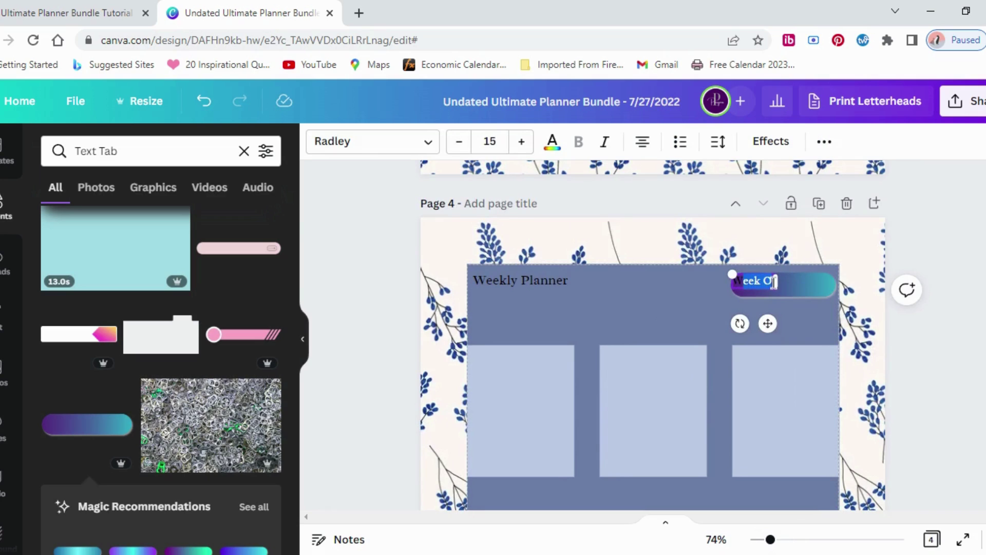
click(750, 295)
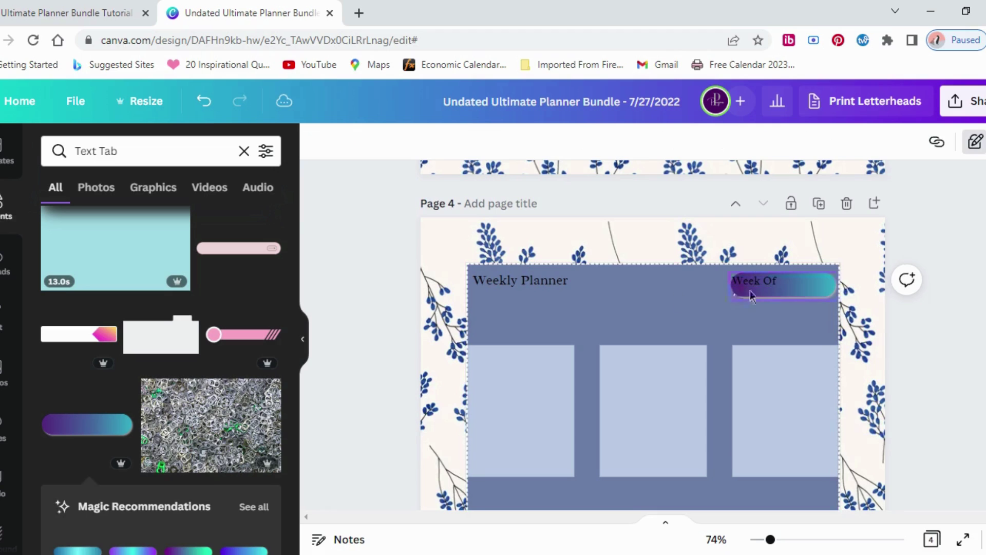
click(769, 284)
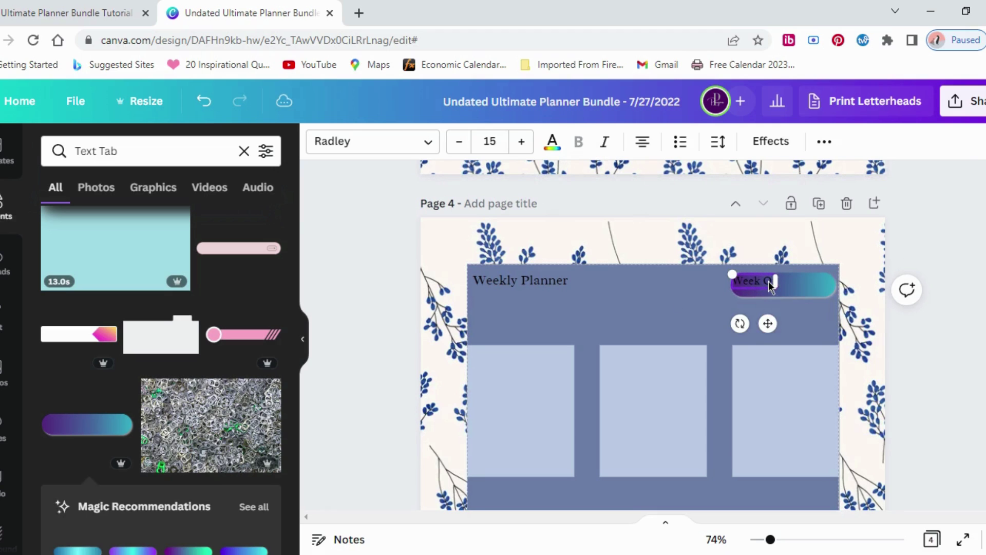
click(460, 142)
click(460, 141)
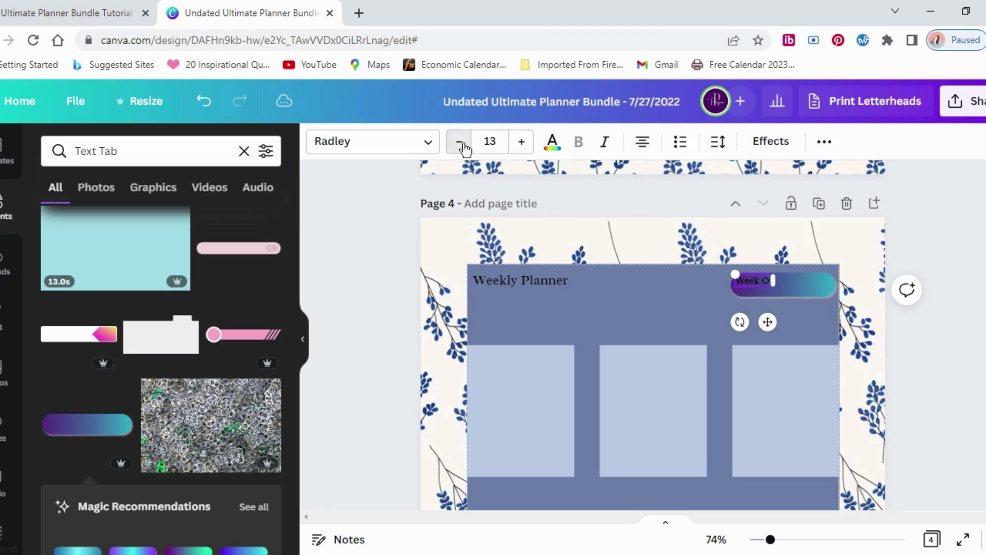
click(459, 141)
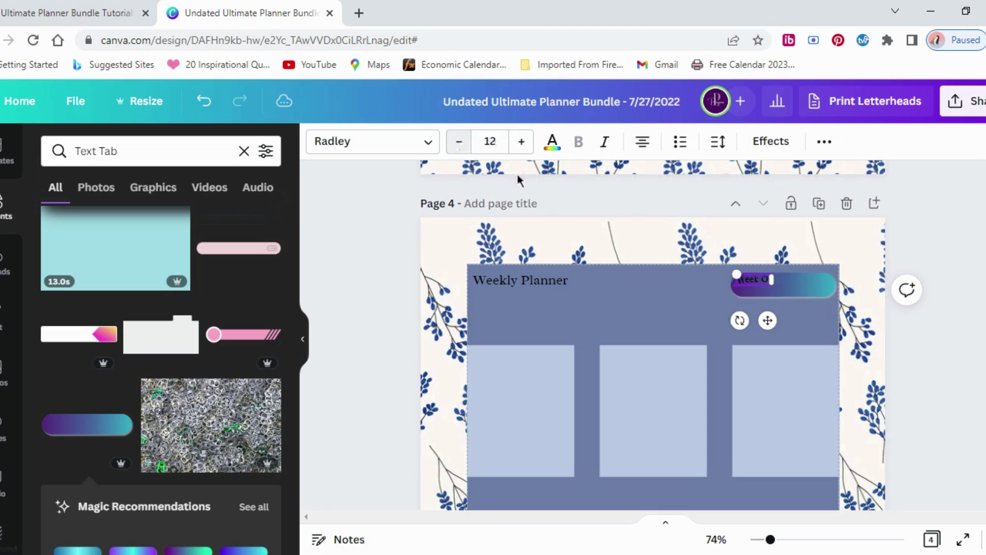
double_click(753, 282)
drag(773, 277, 756, 283)
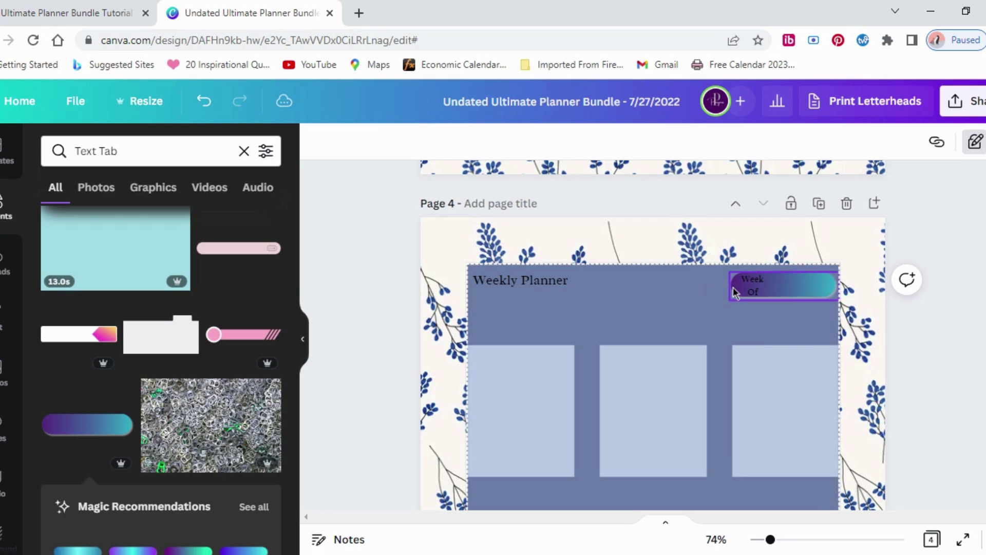
Step: Enlarge the gradient bar toward the panel's middle and move the "Week Of" text to the bar's left end
click(733, 286)
drag(725, 299, 697, 306)
click(754, 291)
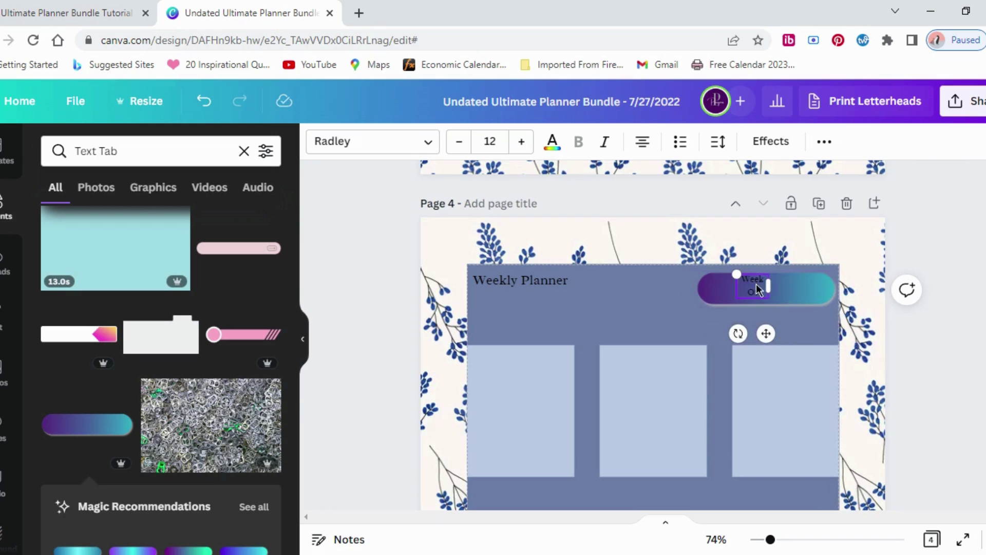
drag(756, 283, 724, 286)
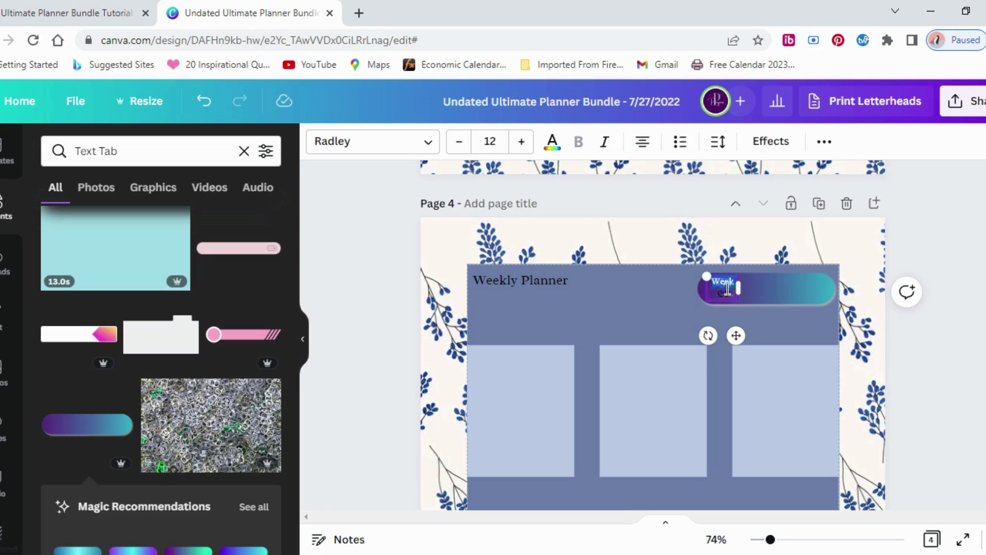
Step: Replace the "Week Of" text on the gradient bar with "Dates"
key(BackSpace)
text(f)
key(BackSpace)
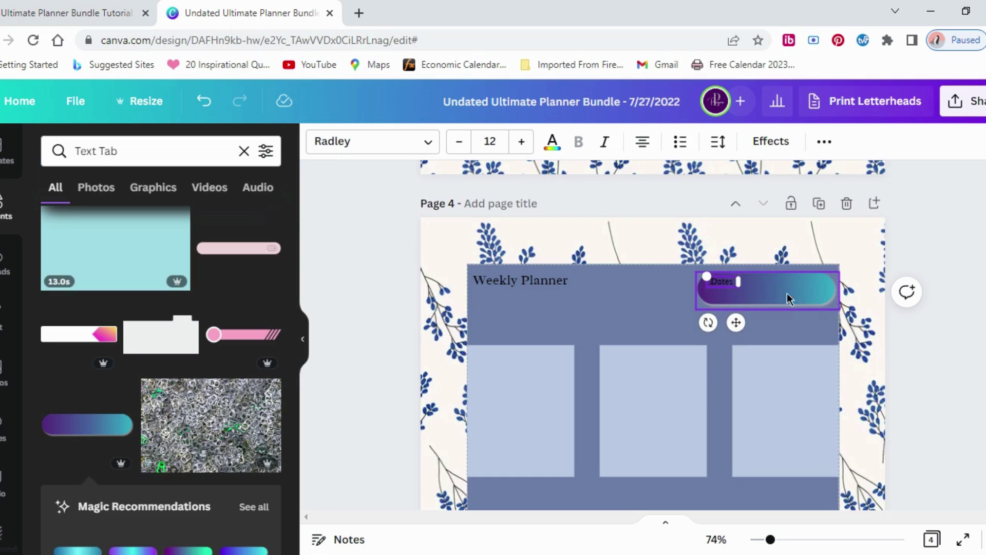
click(642, 284)
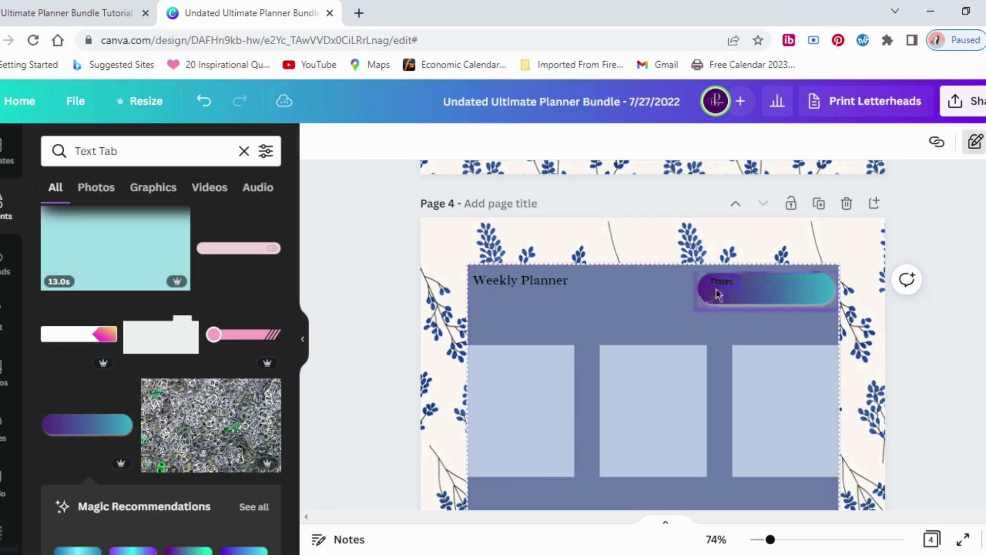
click(724, 299)
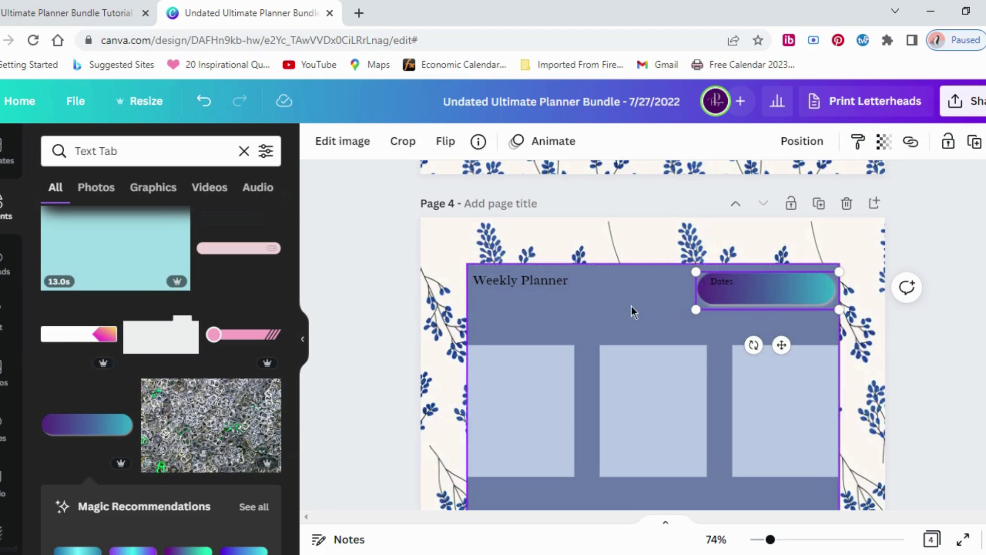
Step: Select the three light blue boxes on page 4 and group them as one row
scroll(583, 306, down, 2)
click(584, 305)
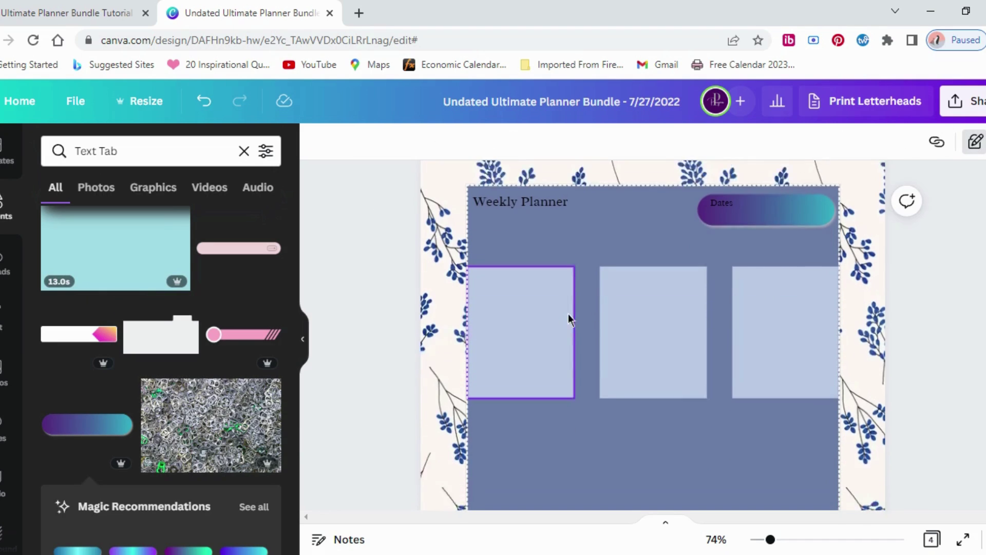
click(519, 318)
click(453, 334)
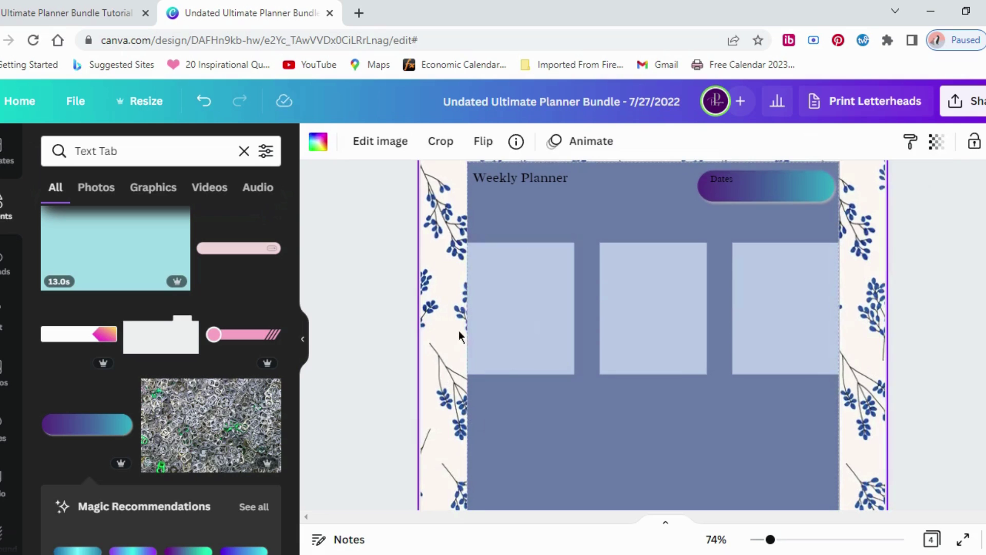
drag(458, 331, 792, 287)
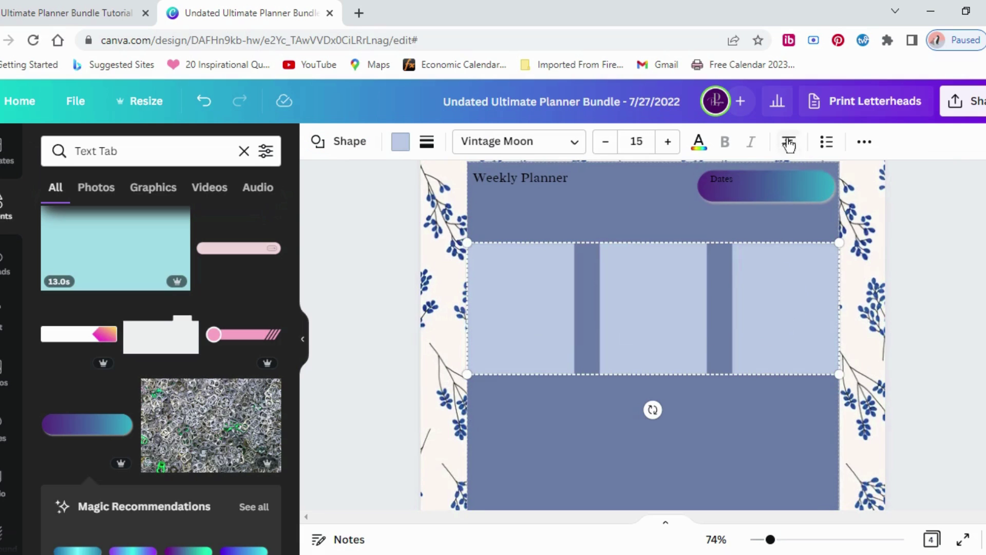
click(864, 142)
click(652, 179)
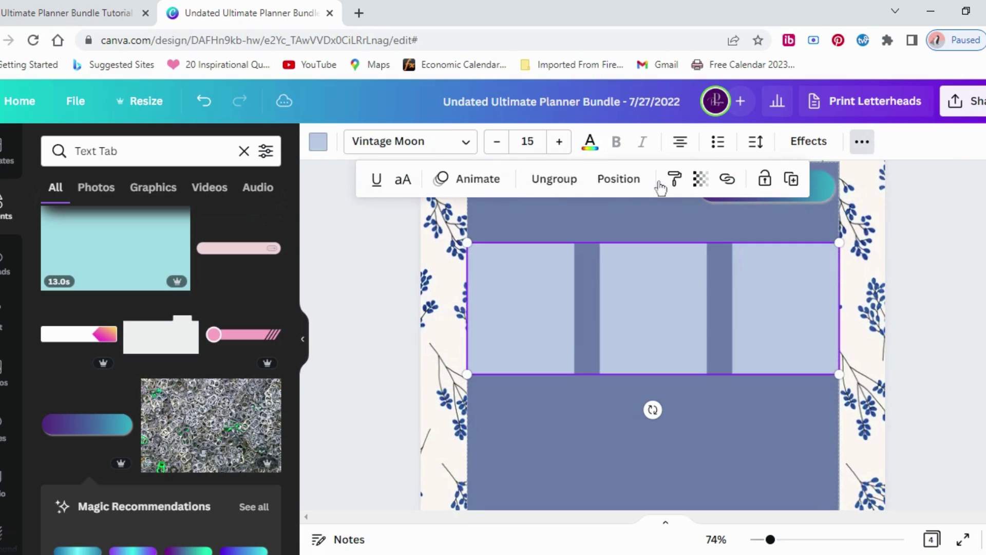
Step: Duplicate the grouped row of boxes twice and stack the copies below it as second and third rows
click(791, 180)
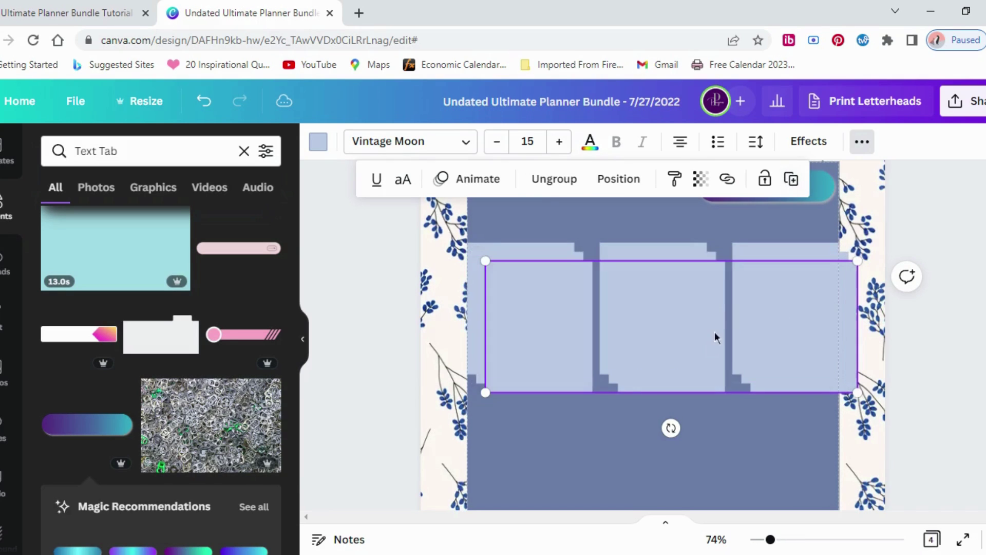
scroll(716, 334, down, 3)
drag(599, 247, 584, 478)
scroll(608, 346, down, 2)
drag(608, 347, 605, 341)
scroll(605, 329, up, 2)
scroll(605, 324, up, 2)
drag(599, 283, 588, 405)
Step: Select all the box rows and tidy up their spacing so the vertical gaps are equal
drag(455, 252, 781, 436)
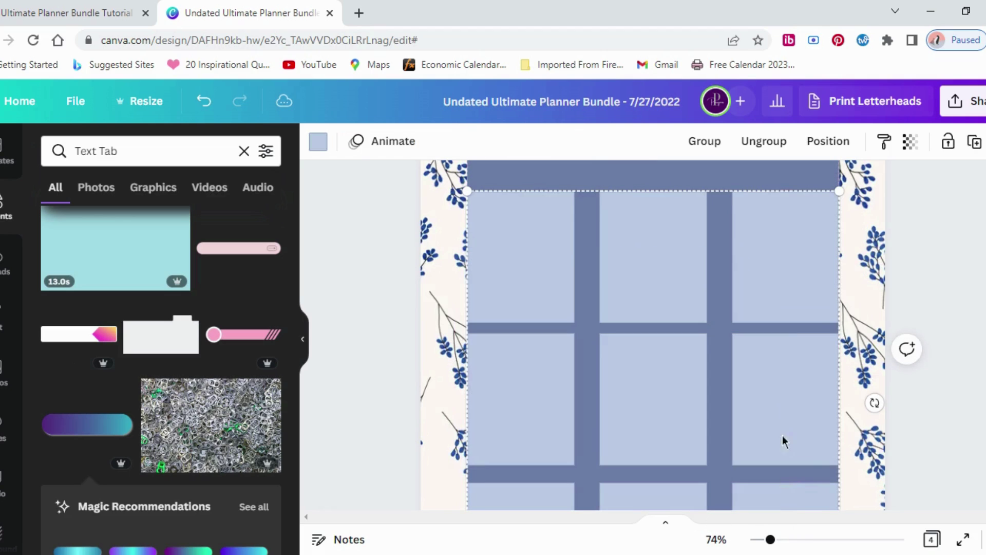
click(828, 140)
click(580, 441)
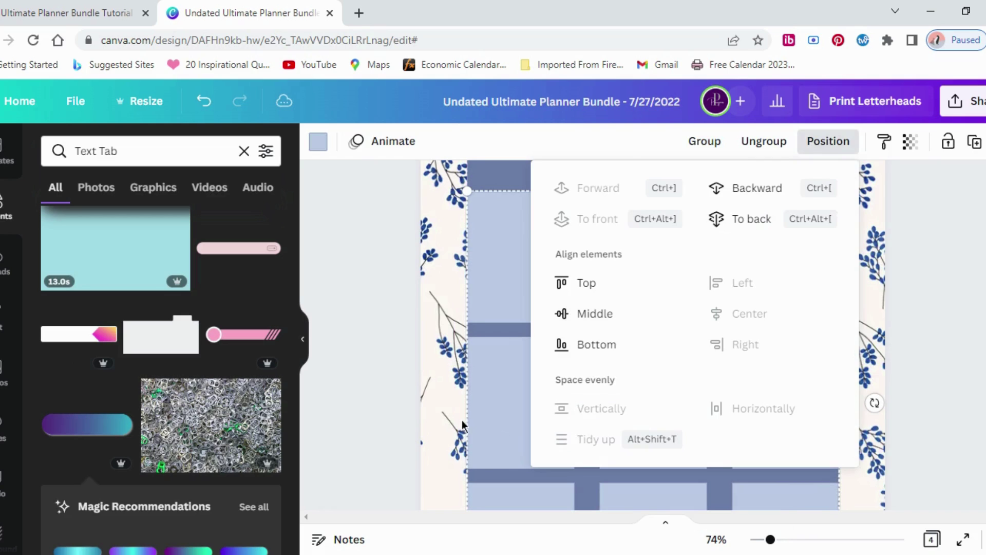
click(436, 419)
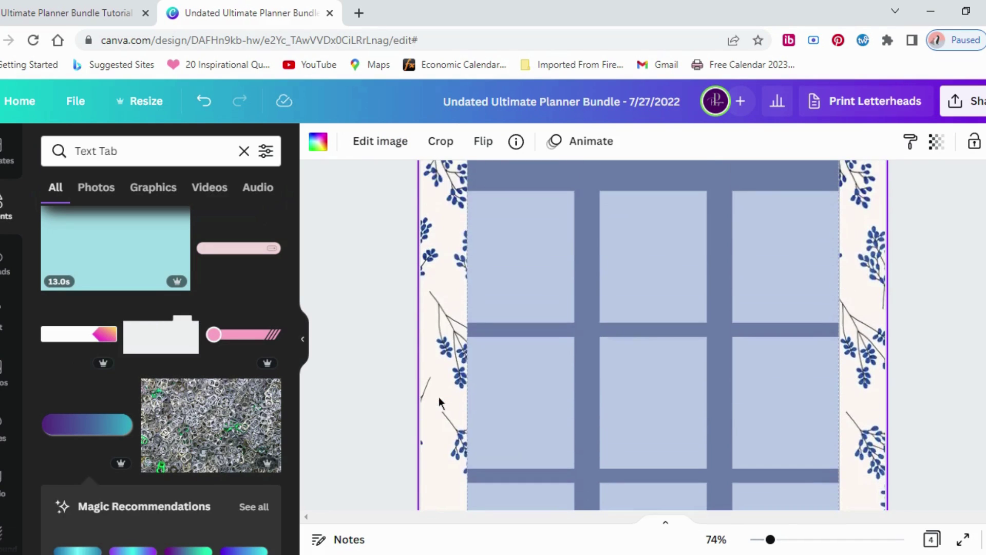
Step: Add a subheading, place it at the top of the first row of boxes, and shrink it to size 9.1 over the first box
scroll(473, 338, up, 3)
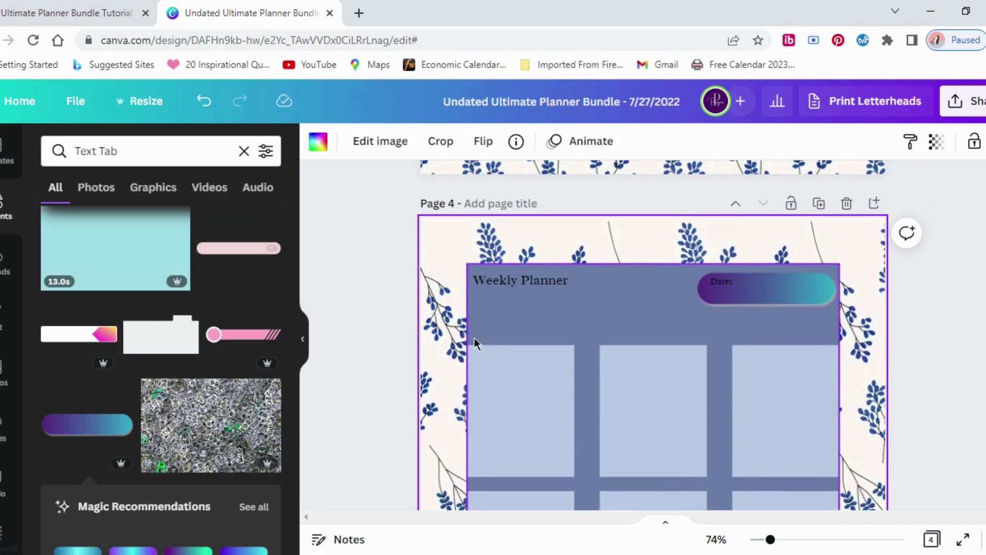
click(489, 369)
click(6, 316)
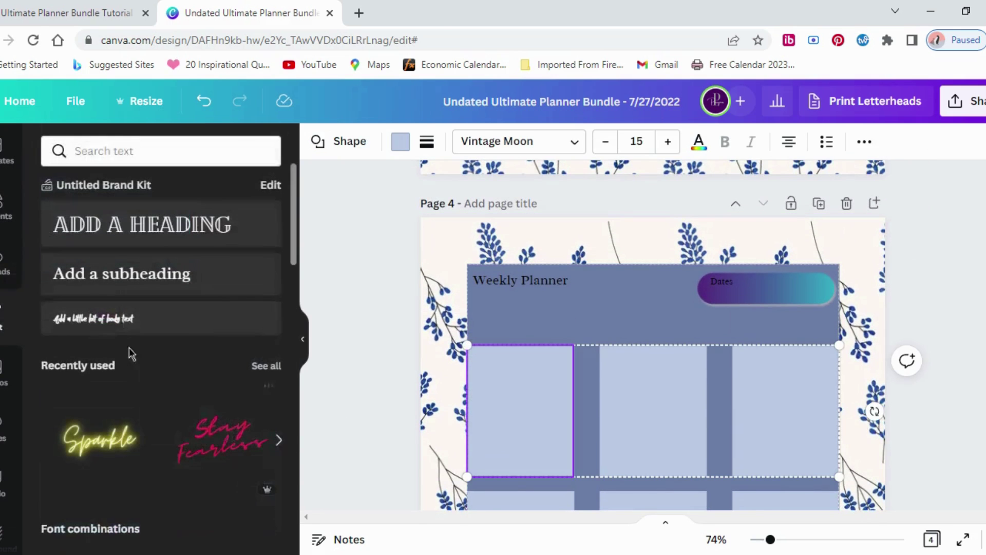
click(112, 288)
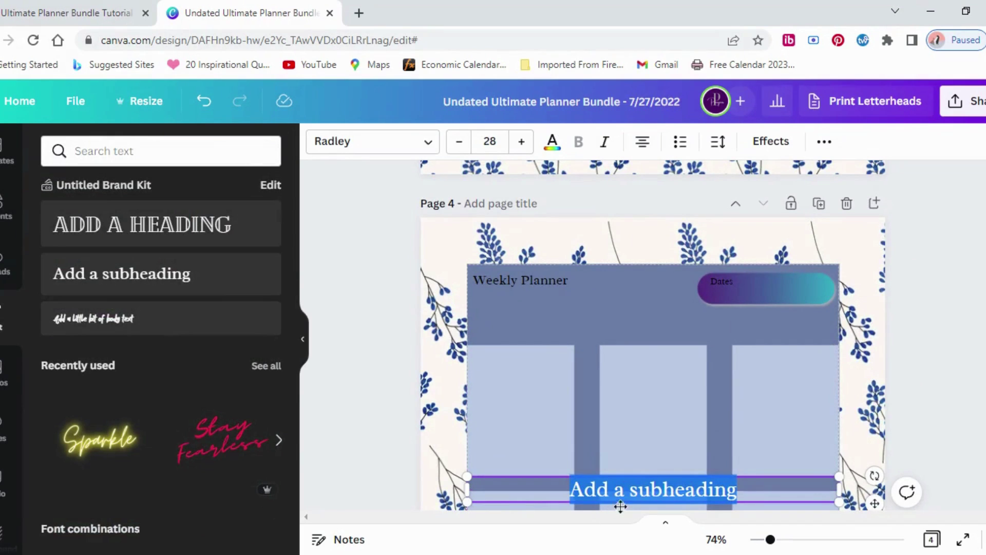
click(437, 421)
drag(650, 490, 650, 356)
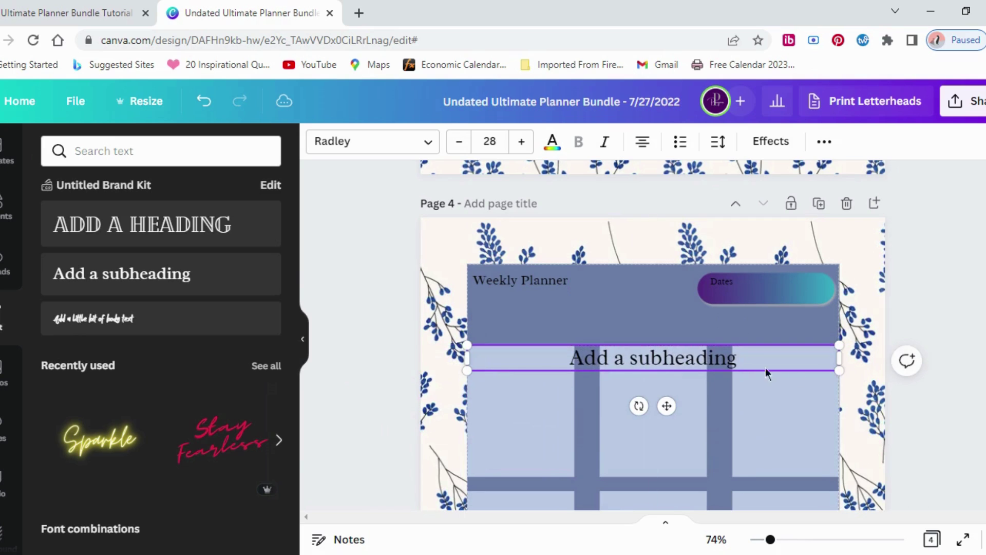
drag(800, 368, 589, 375)
click(531, 348)
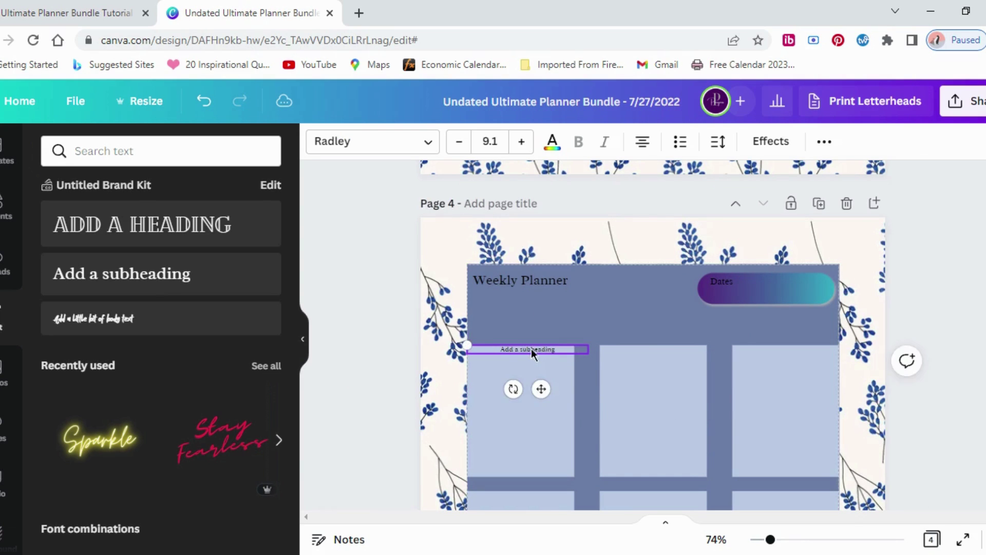
Step: Change the new subheading to "Monday" and narrow its text box to the width of the first box
drag(531, 348, 535, 349)
text(Monday)
drag(771, 539, 787, 540)
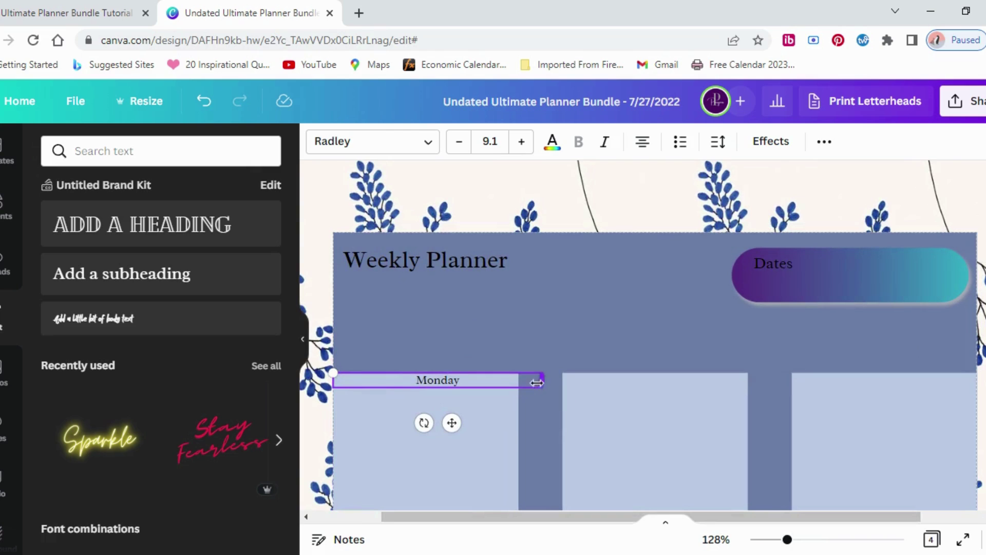
mouse_move(537, 383)
mouse_down()
mouse_move(514, 382)
mouse_move(522, 382)
mouse_up()
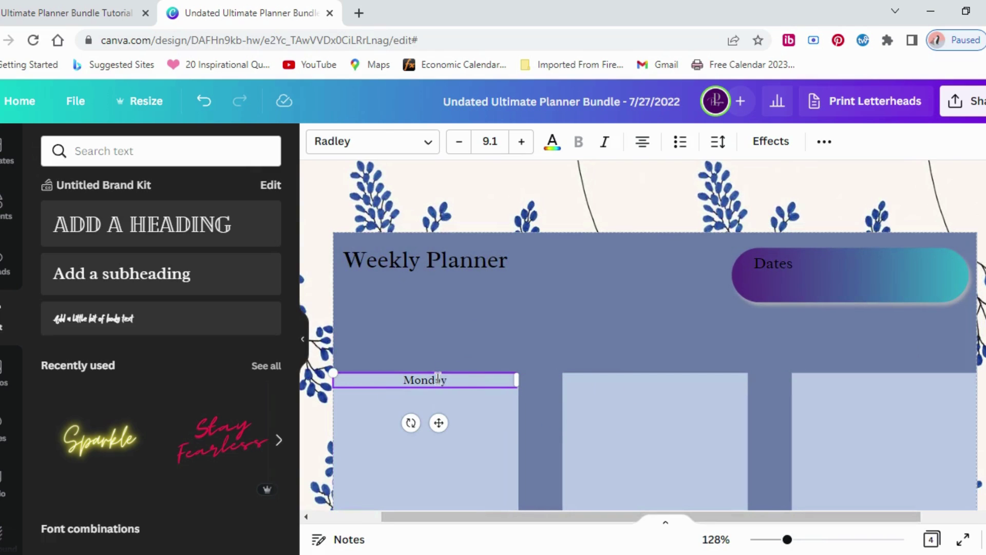
click(436, 344)
click(434, 380)
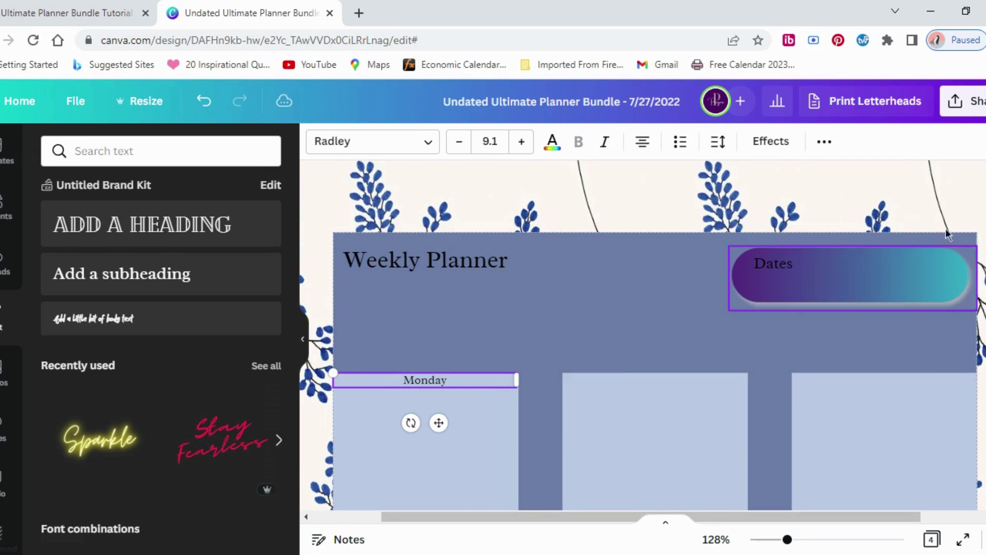
Step: Duplicate the Monday label, place the copy atop the middle box of the first row, and change it to "Tuesday"
click(824, 142)
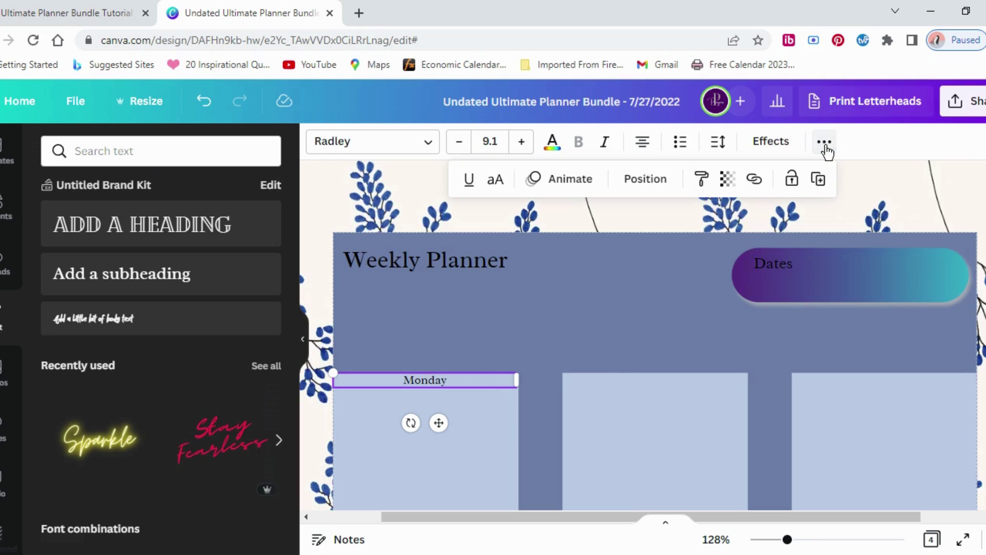
click(819, 180)
drag(435, 399, 654, 386)
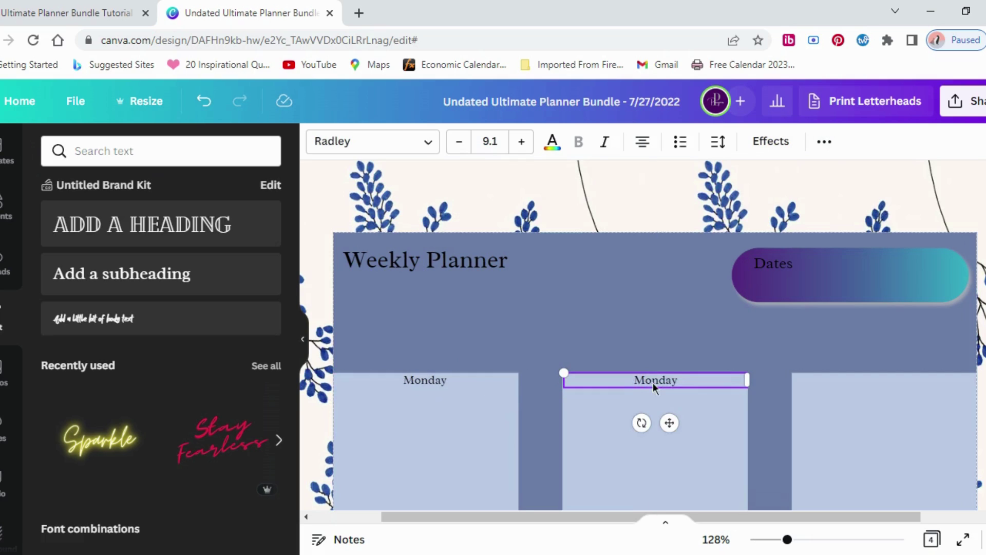
double_click(652, 382)
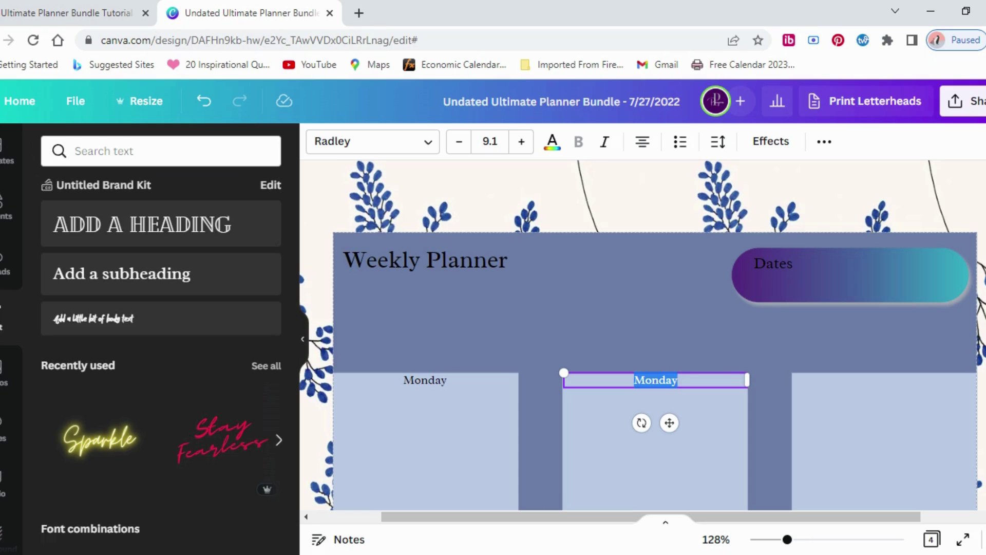
text(T)
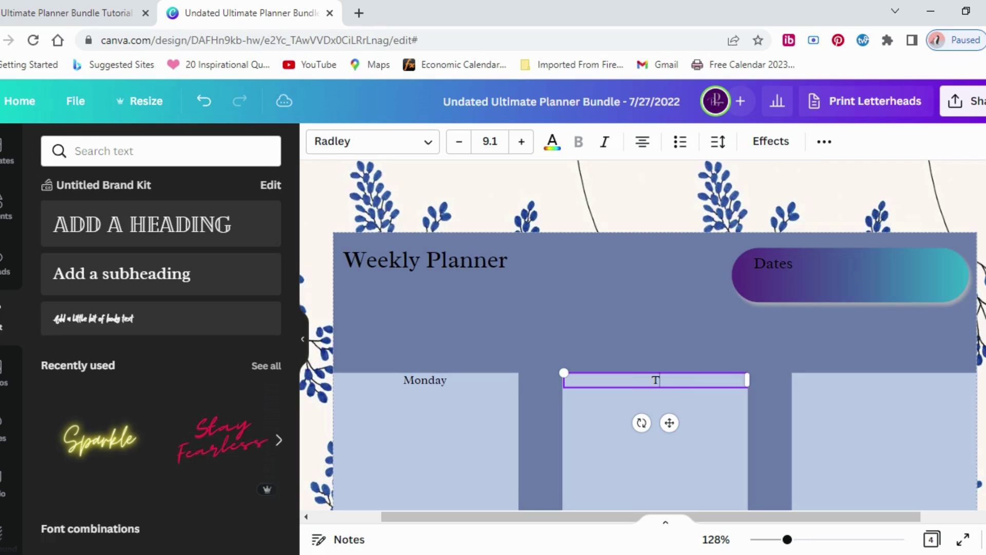
text(uesday)
Step: Duplicate the Tuesday label for the third box of the first row and change the copy to "Wednesday"
click(824, 142)
click(818, 180)
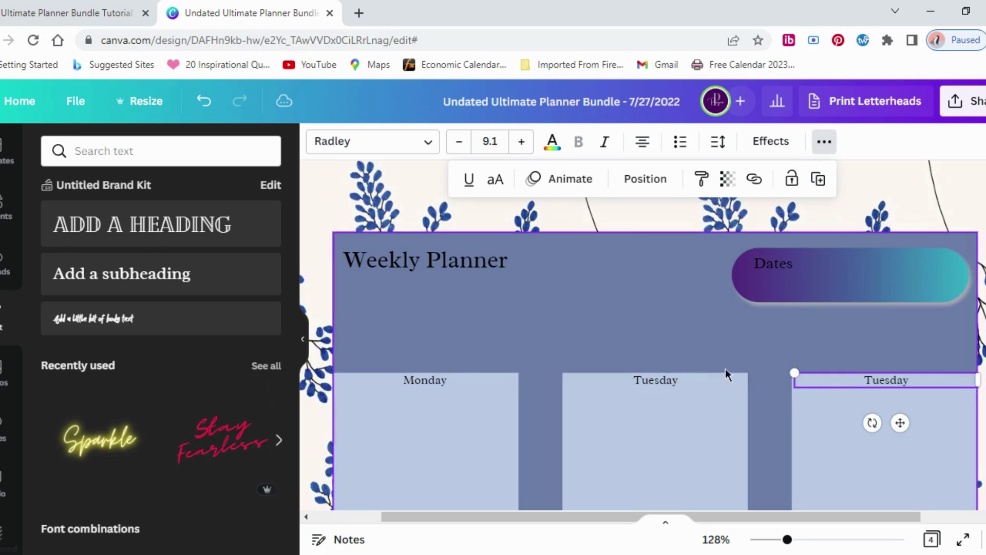
double_click(867, 381)
text(We)
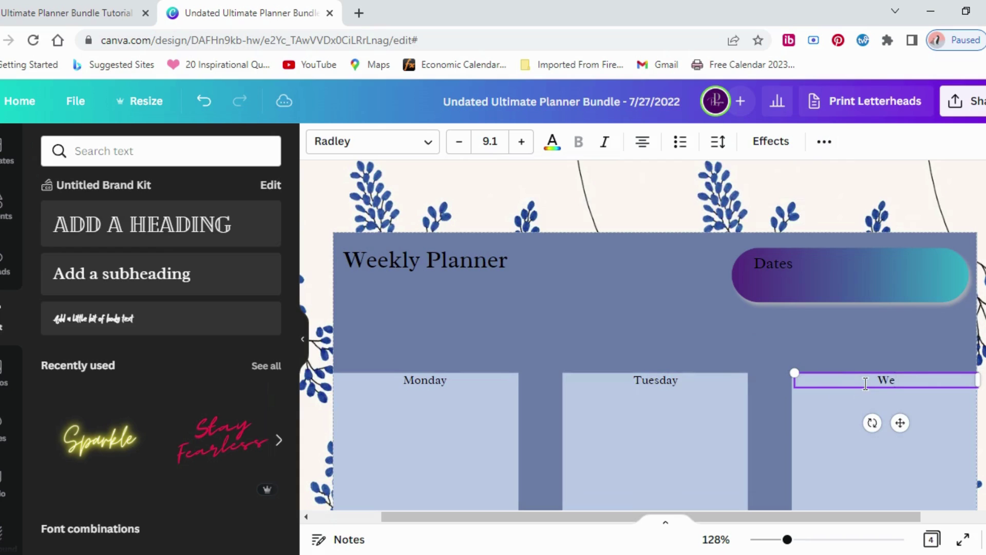
text(dsn)
key(BackSpace)
text(ednesday)
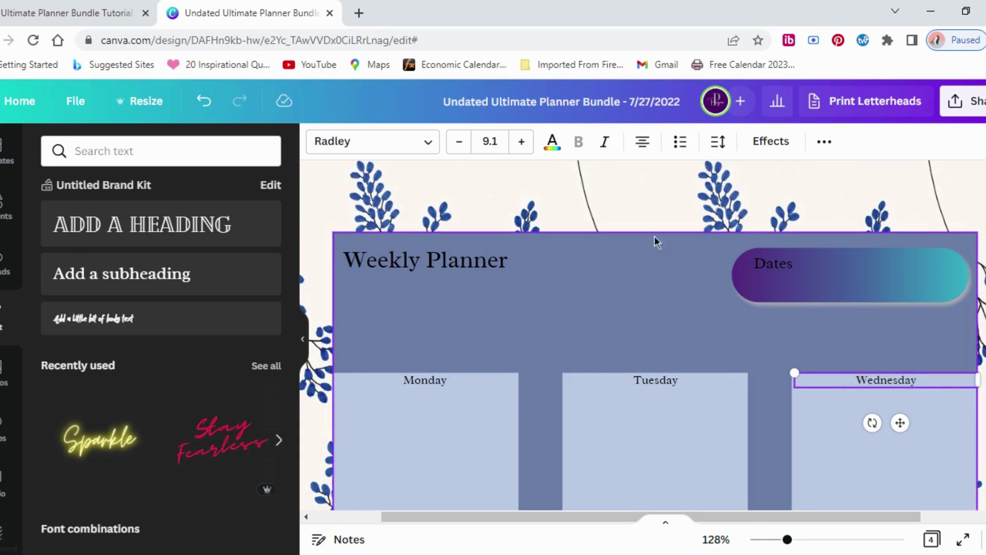
click(824, 141)
click(818, 178)
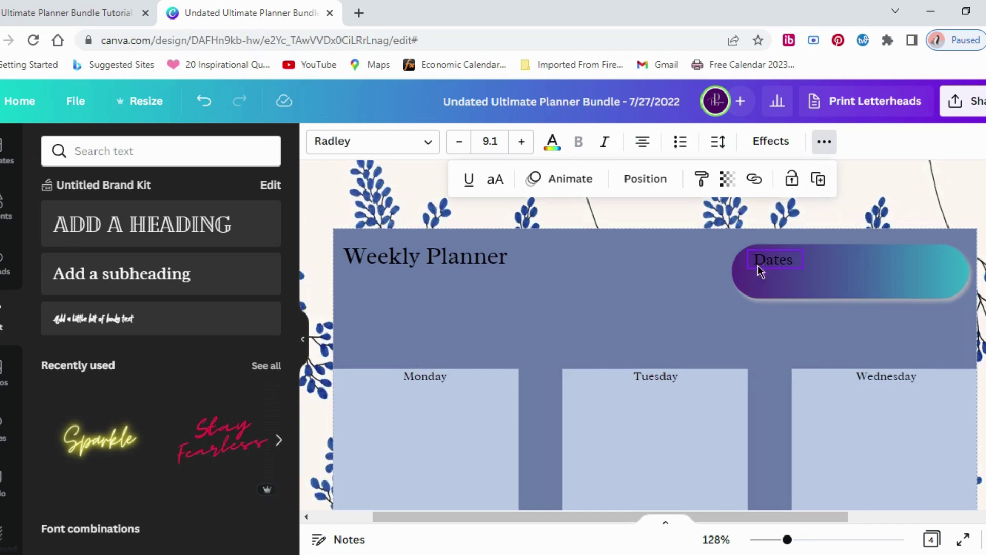
scroll(759, 268, down, 6)
scroll(764, 298, up, 5)
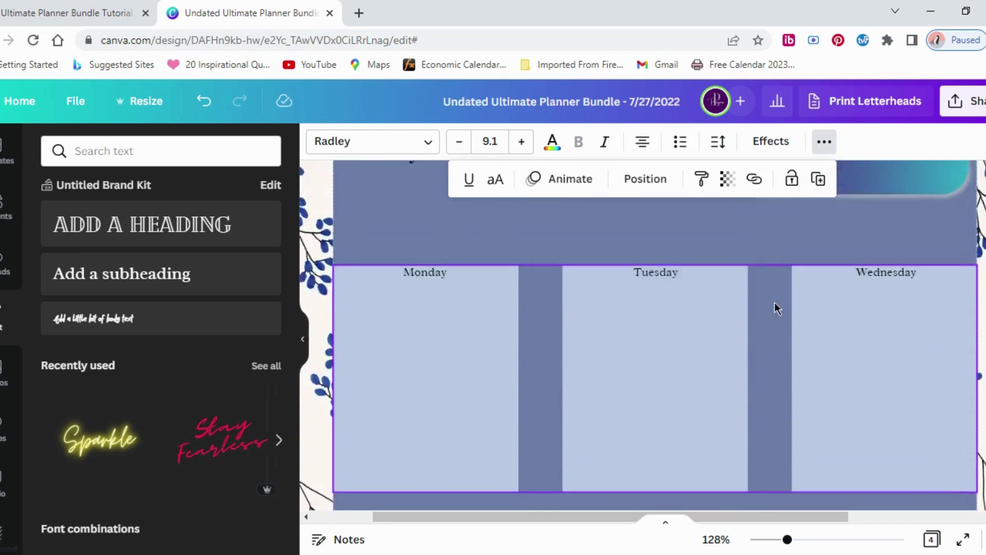
click(202, 102)
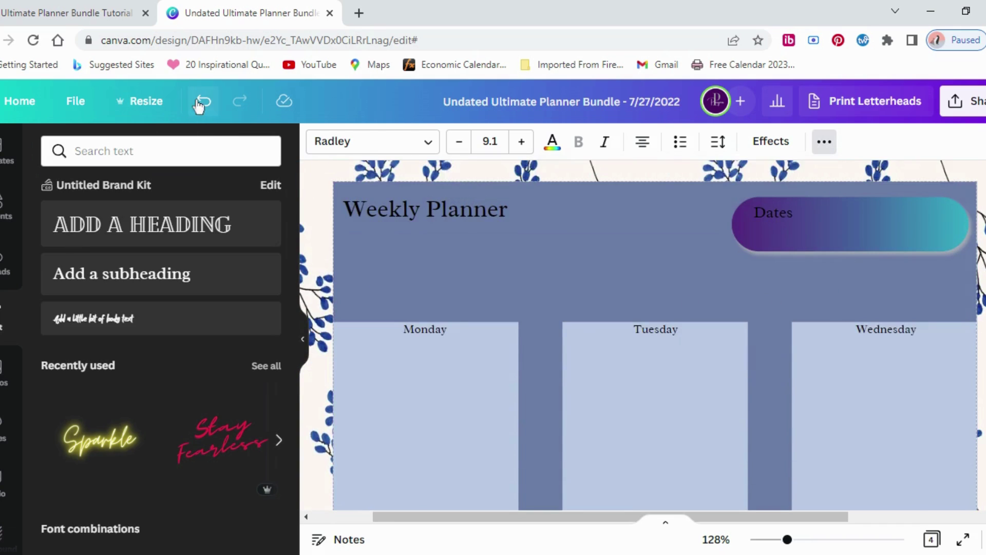
Step: Copy the Tuesday label to the top of the first box in the second row and change it to "Thursday"
click(651, 329)
right_click(651, 328)
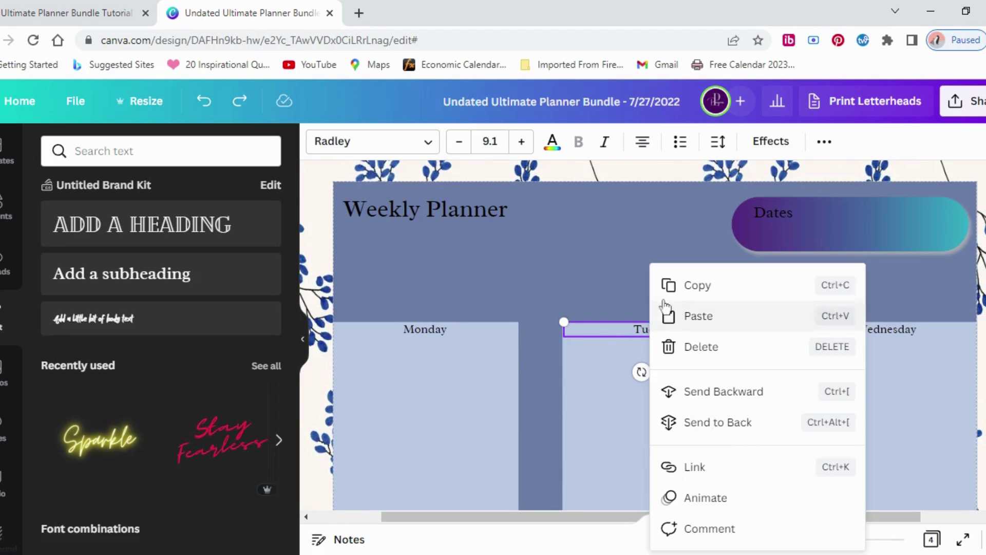
click(678, 286)
scroll(574, 354, down, 4)
click(428, 383)
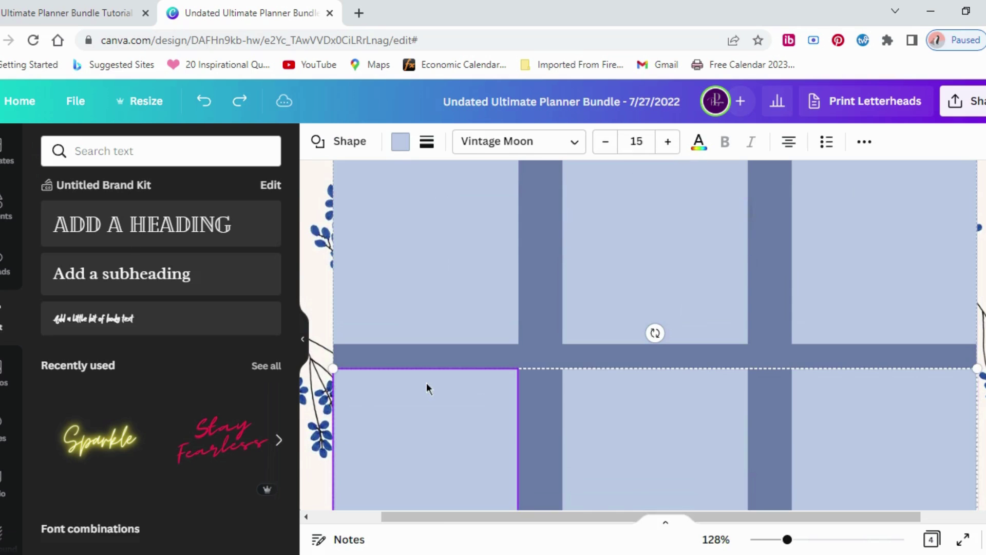
right_click(427, 384)
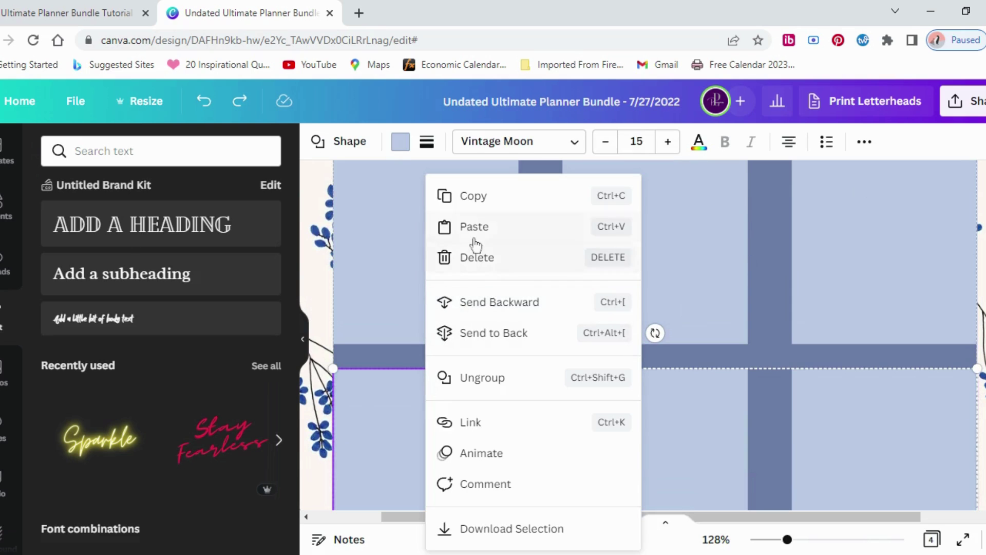
click(475, 228)
drag(640, 338, 430, 375)
double_click(430, 375)
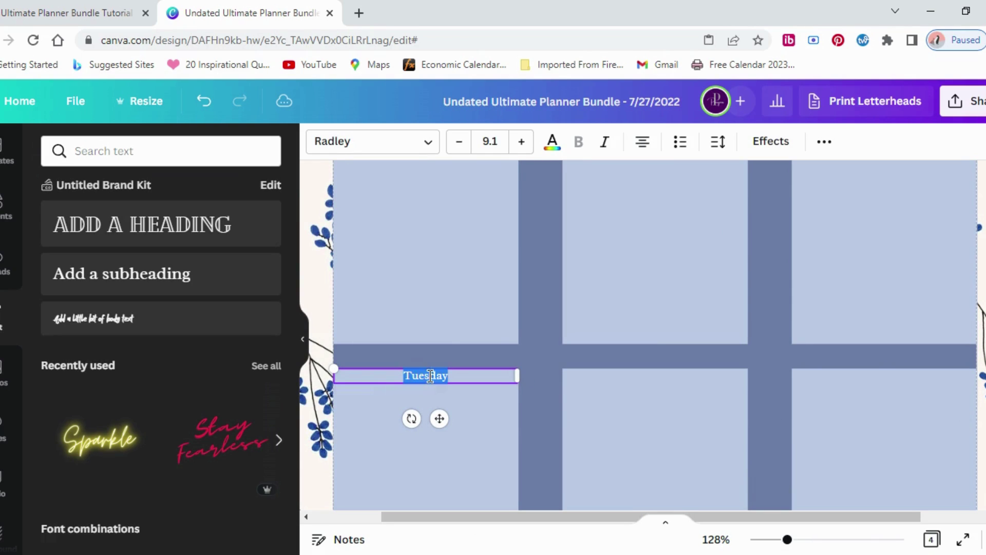
key(BackSpace)
text(Thursday)
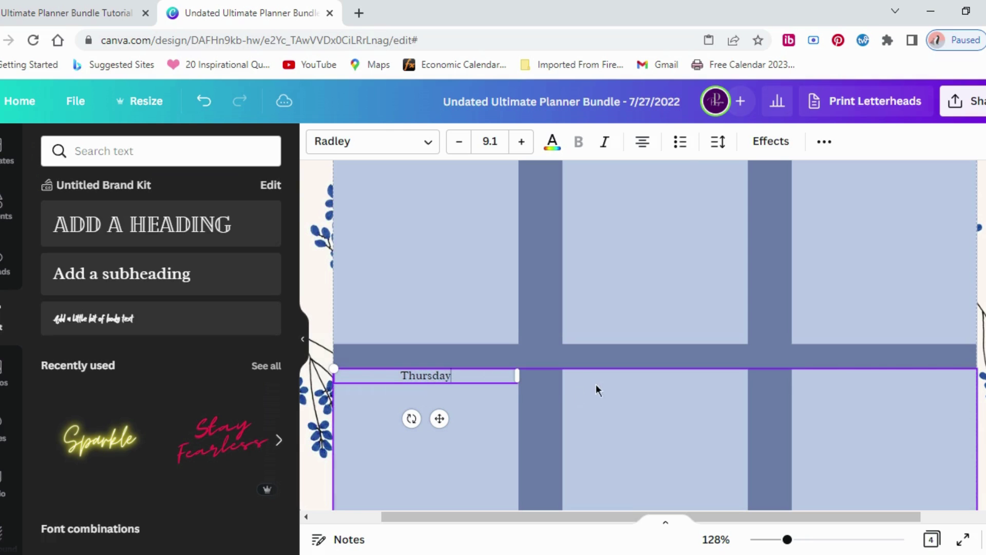
Step: Paste the copied label atop the middle box of the second row and change it to "Friday"
click(619, 382)
right_click(619, 382)
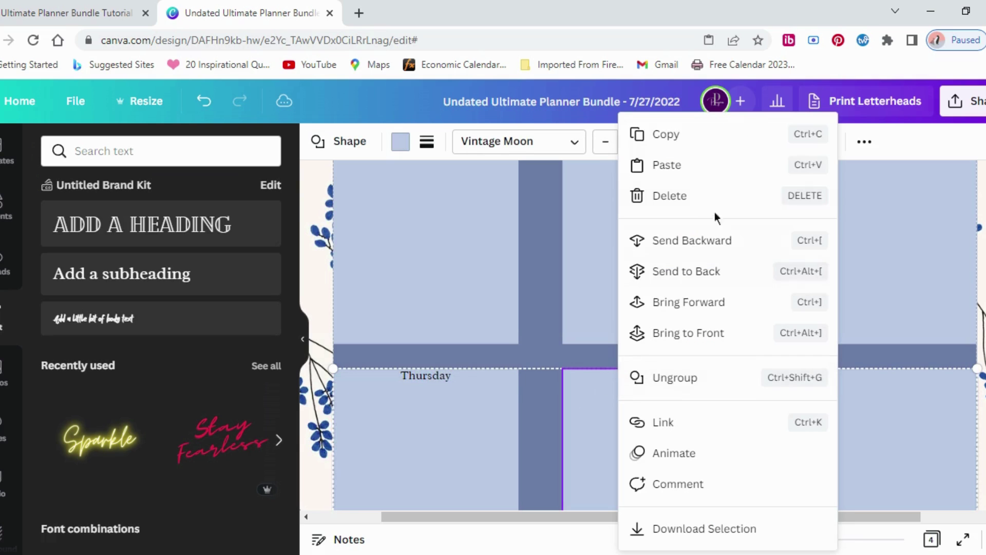
click(693, 172)
drag(658, 337, 658, 375)
text(Friday)
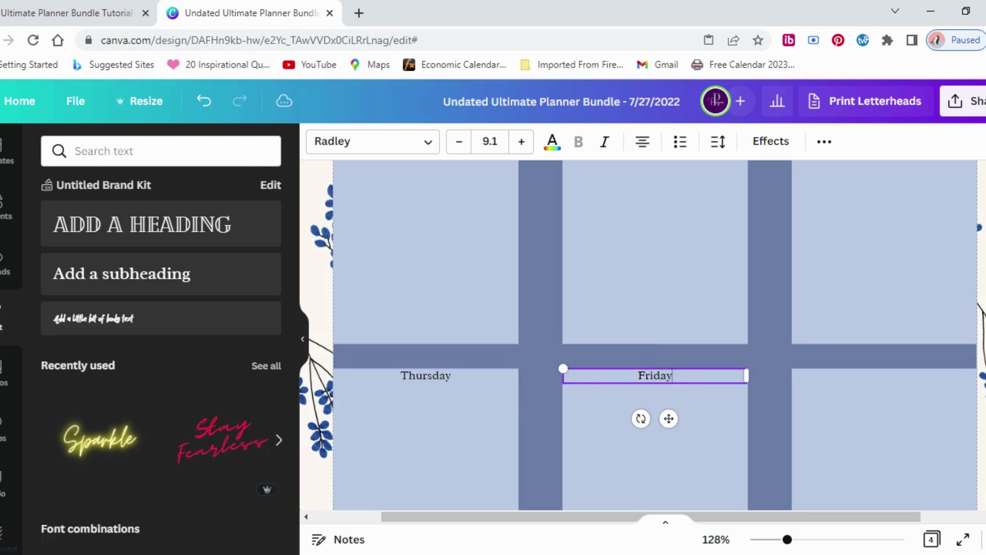
Step: Paste the copied label atop the third box of the second row and change it to "Saturaday"
click(841, 378)
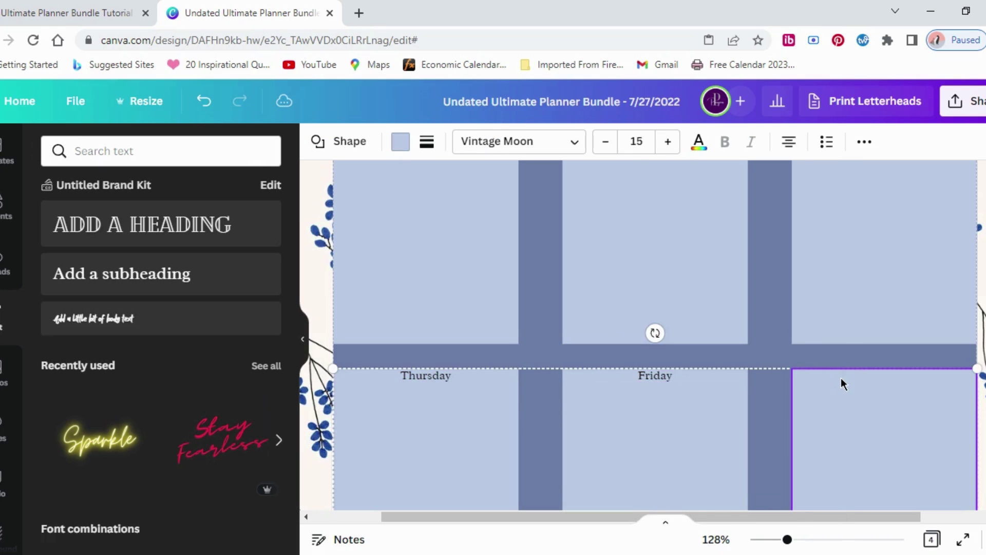
right_click(840, 378)
click(726, 167)
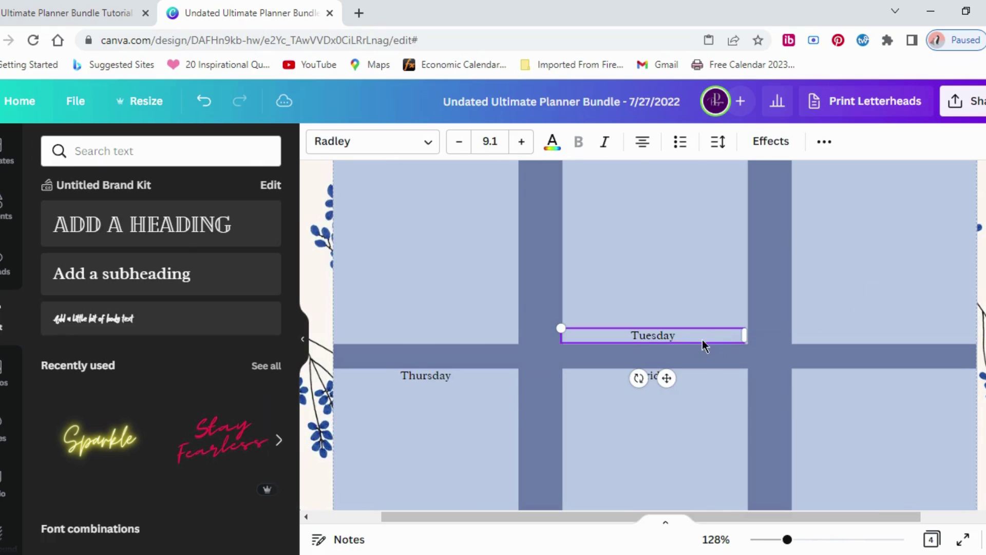
drag(697, 340, 901, 382)
double_click(900, 384)
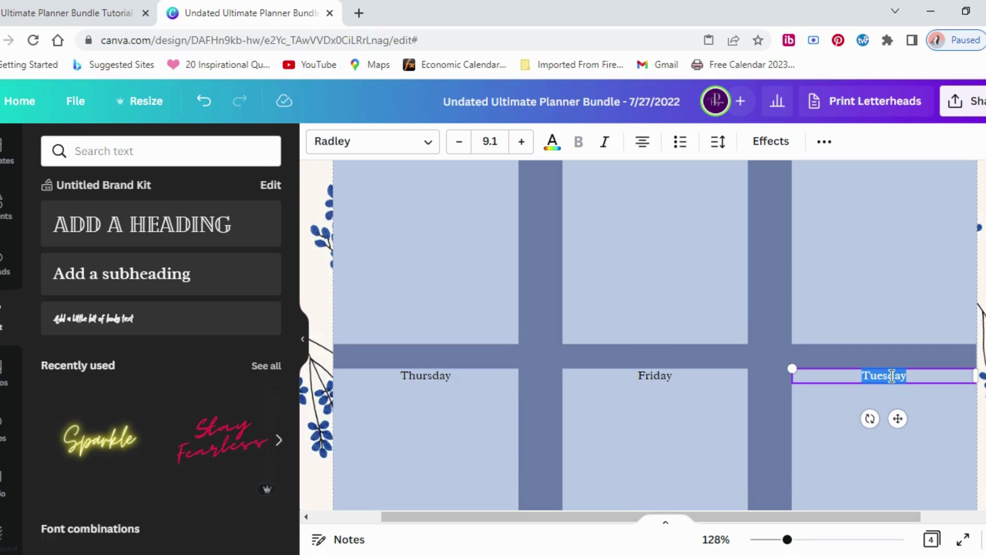
text(Saturaday)
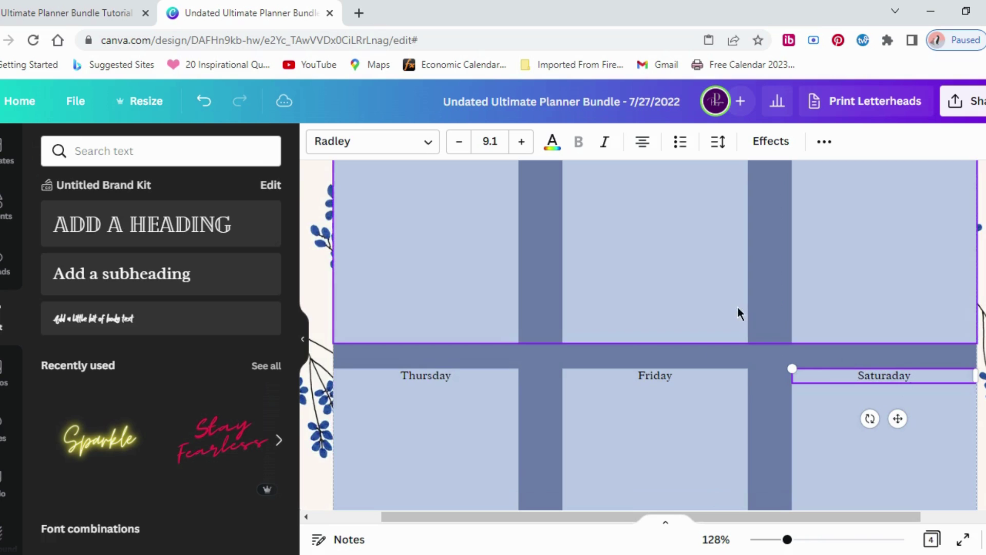
Step: Paste the copied label atop the first box of the third row and change it to "Sunday"
scroll(736, 307, down, 6)
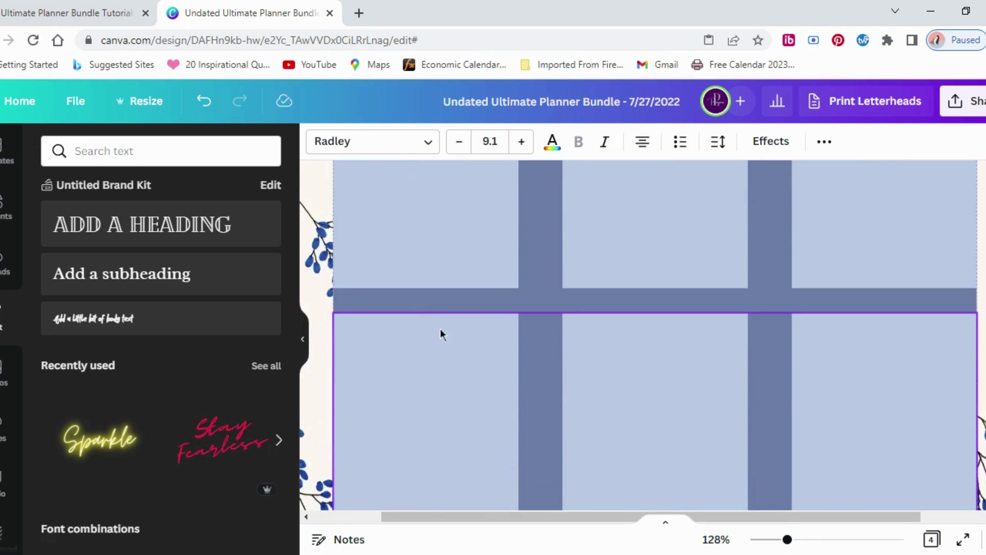
click(412, 326)
right_click(412, 325)
click(452, 229)
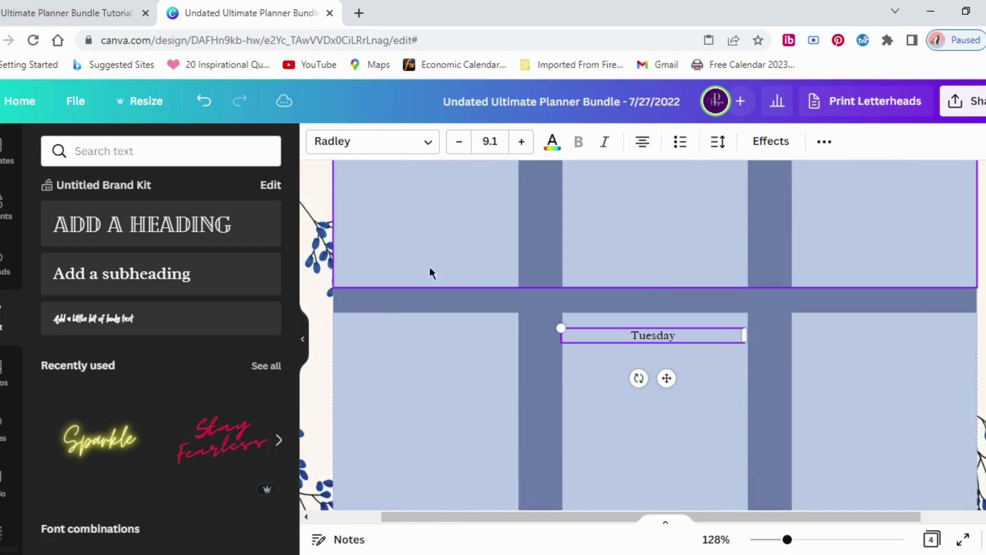
drag(613, 337, 418, 326)
text(Sunday)
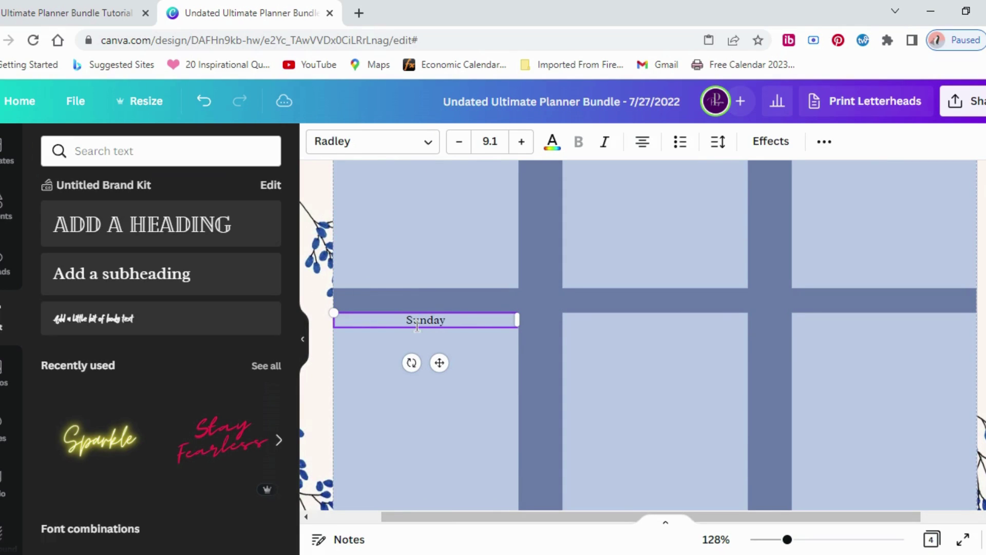
Step: Paste the copied label atop the middle box of the third row and change it to "Important Tasks"
click(627, 325)
right_click(628, 324)
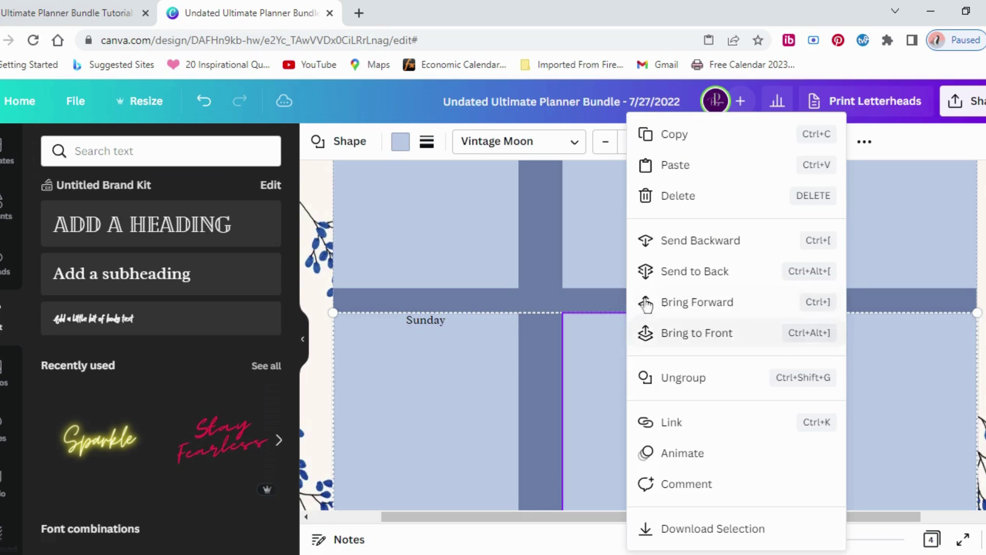
click(686, 167)
drag(669, 329, 659, 325)
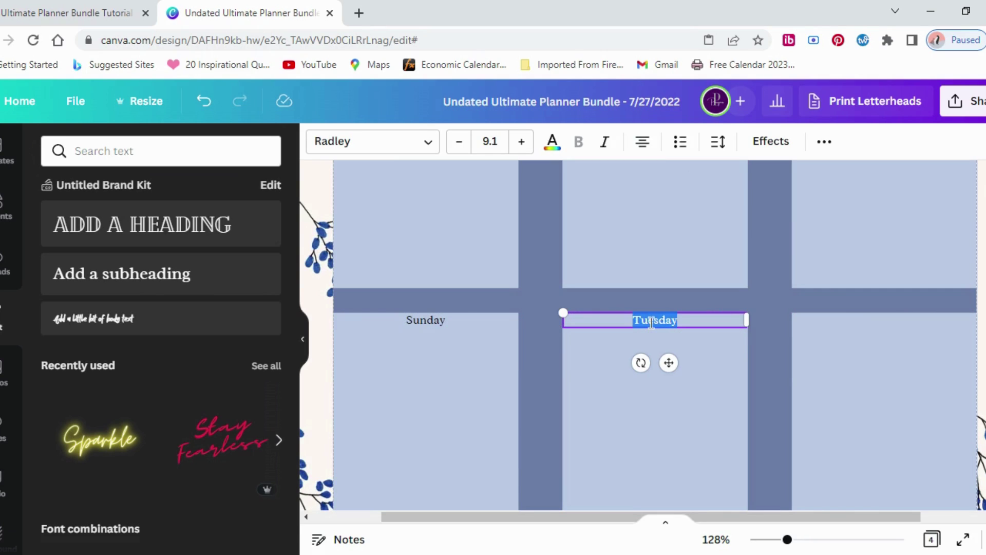
text(mpa)
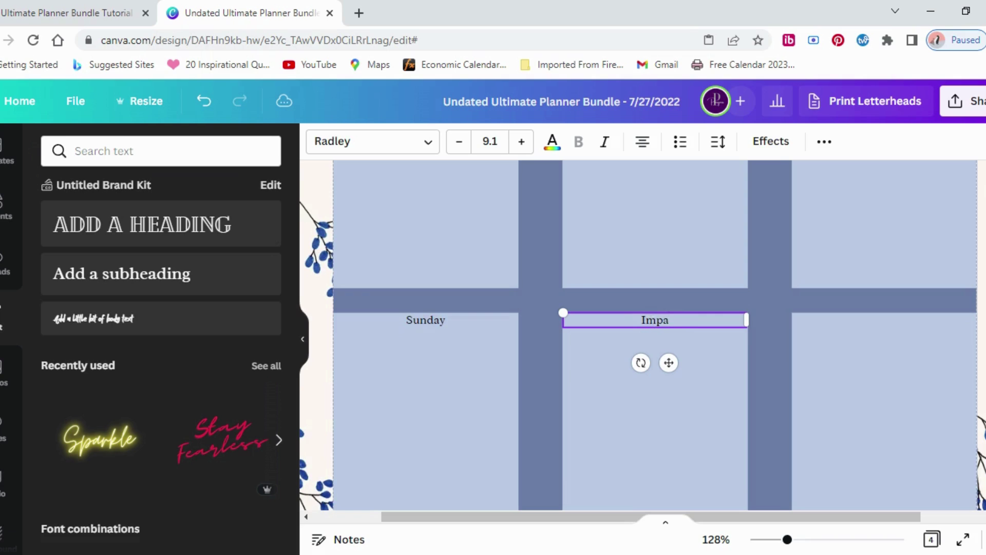
key(BackSpace)
text(ortant Tasks)
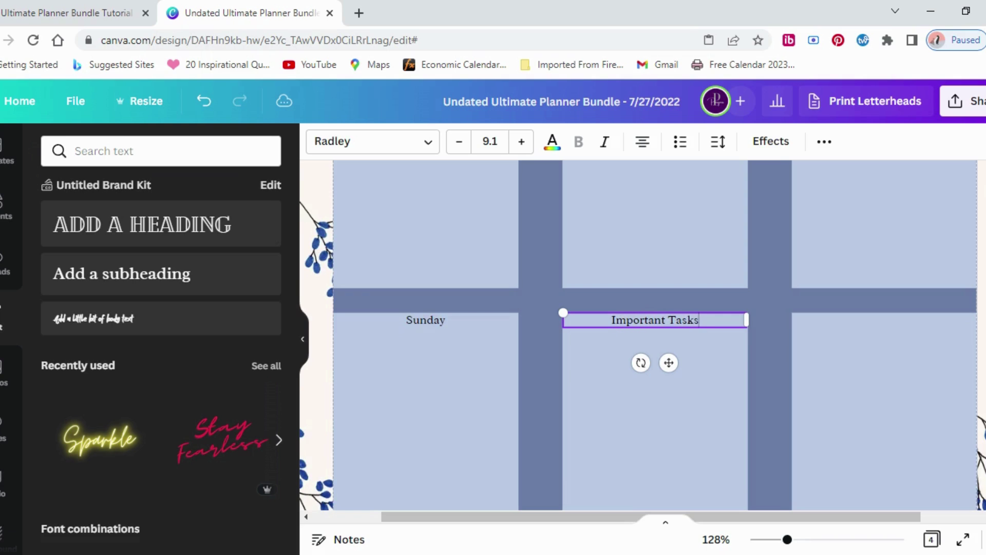
Step: Paste the copied label atop the last box of the third row and change it to "Notes"
click(845, 323)
right_click(843, 322)
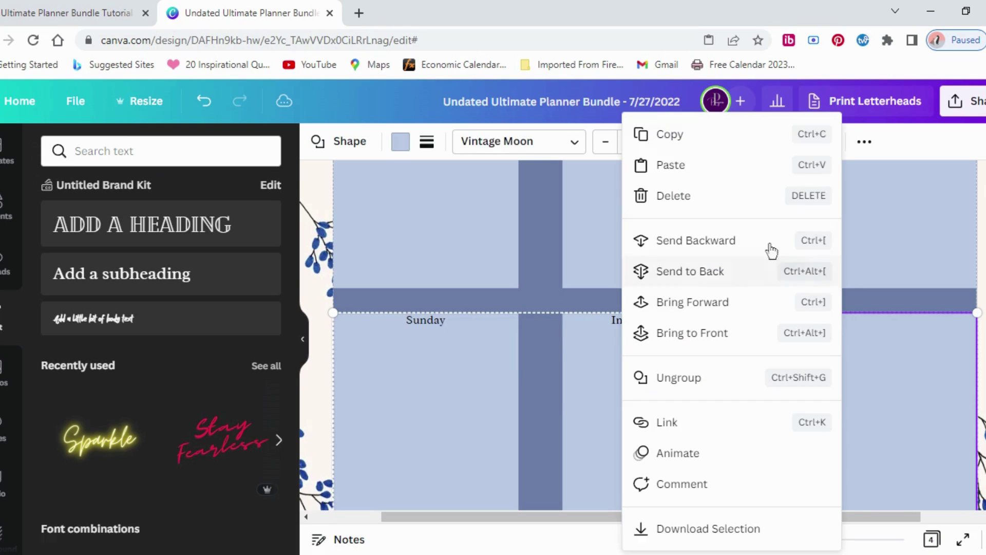
click(734, 180)
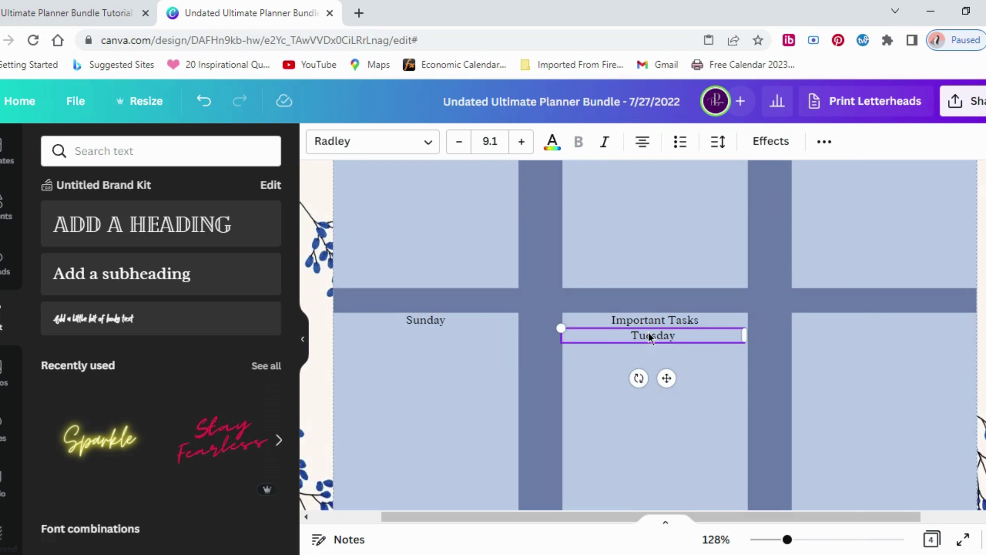
drag(648, 332, 878, 315)
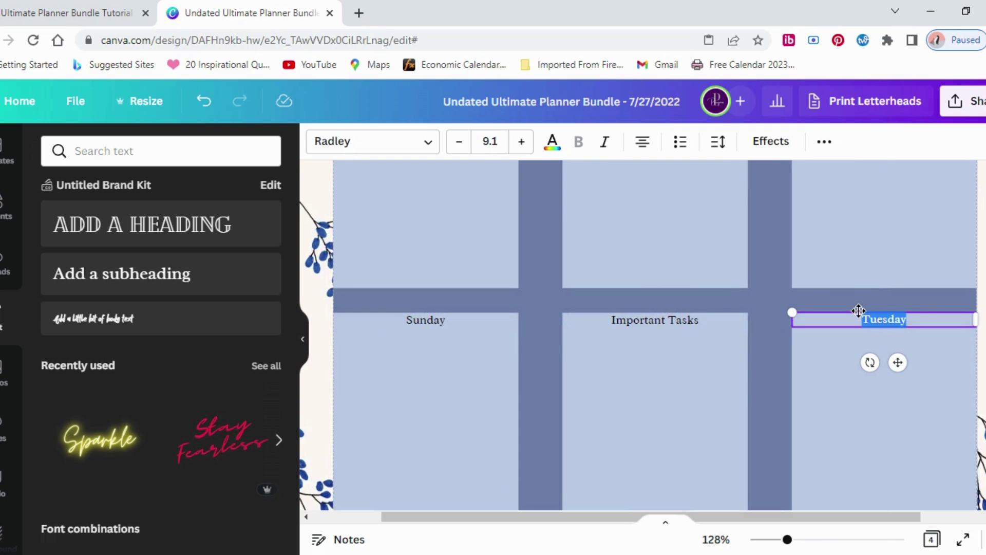
text(Notes)
Step: Review the weekly planner page and the preceding planner pages at 52% zoom
scroll(800, 362, up, 1)
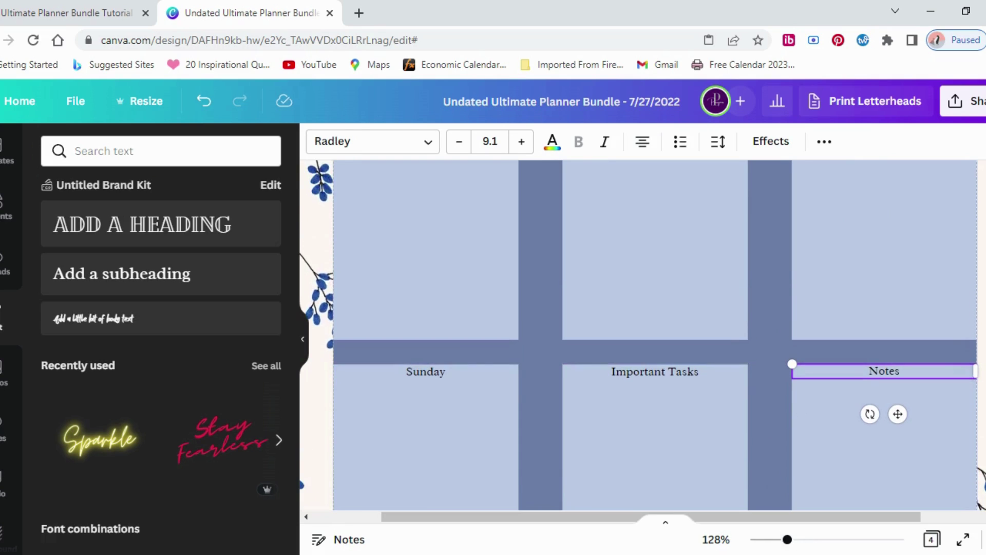
drag(787, 540, 764, 541)
scroll(830, 427, up, 15)
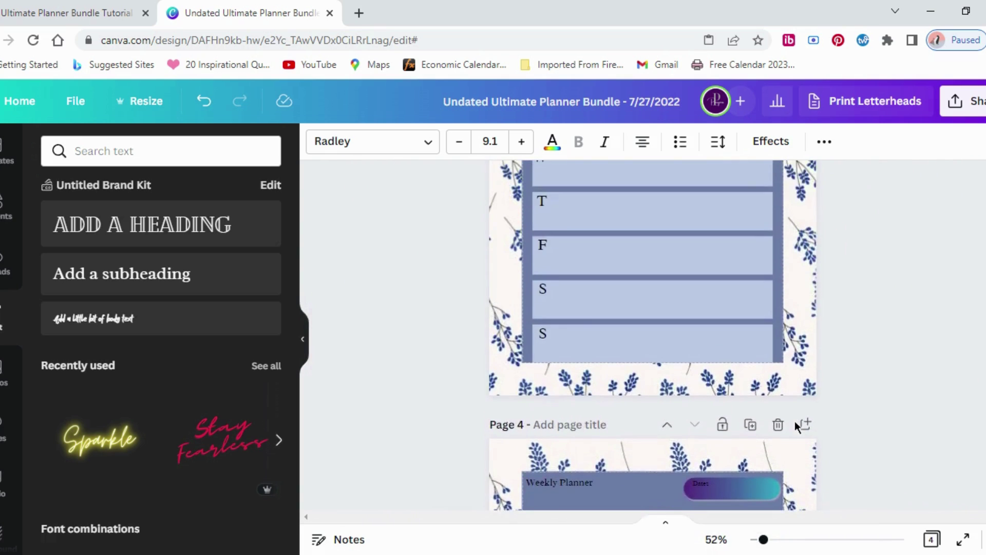
scroll(795, 421, up, 13)
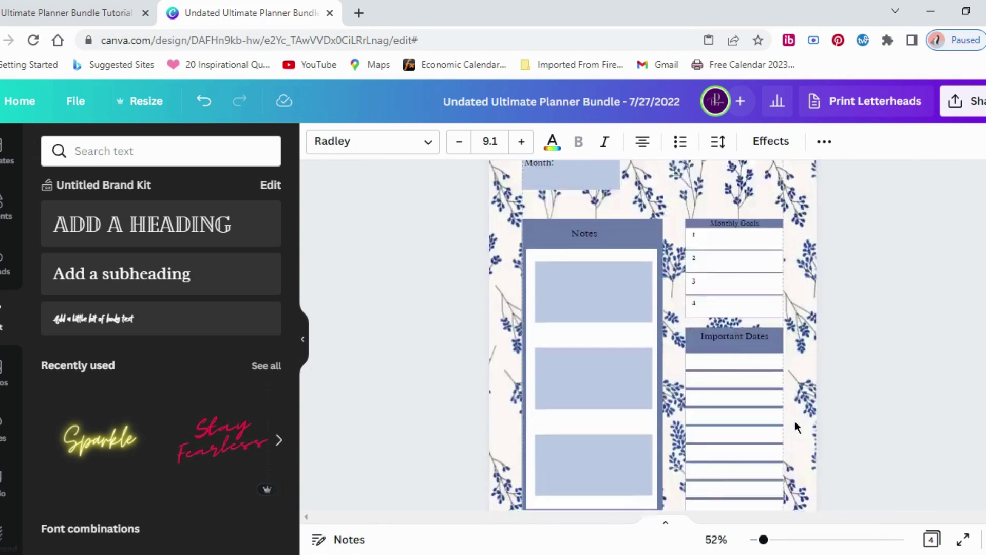
scroll(795, 409, down, 20)
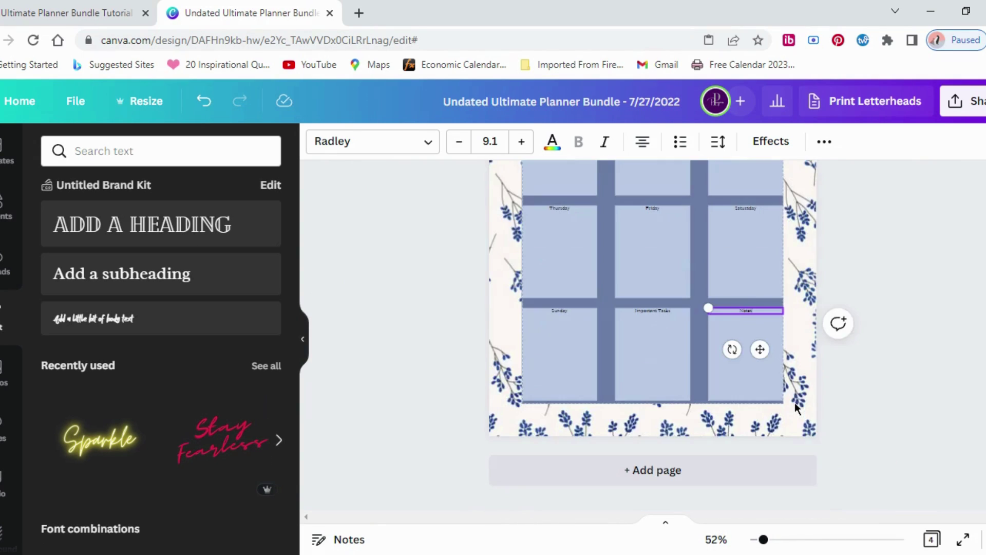
Step: Look over the completed weekly planner page and compare it with the planner pages before it
scroll(794, 402, up, 5)
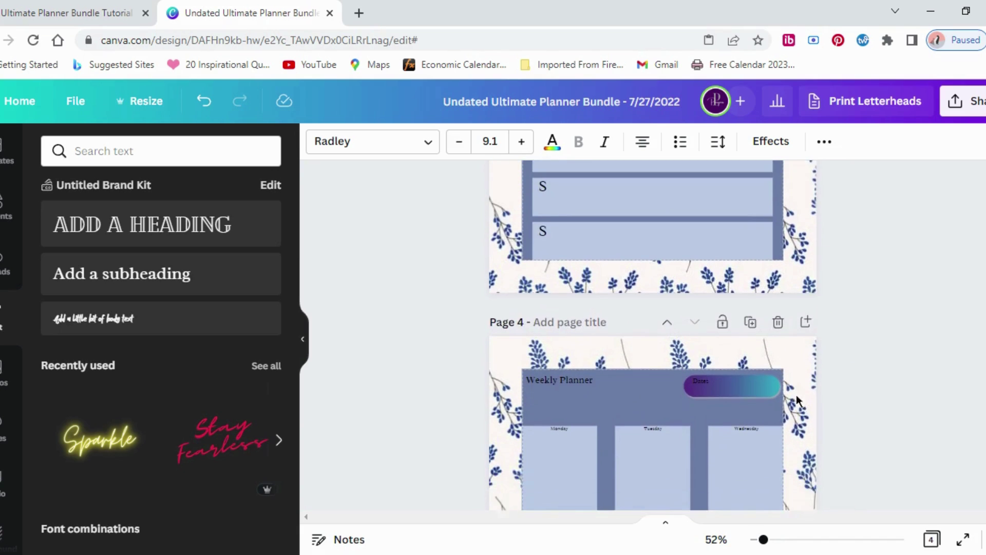
scroll(804, 376, down, 3)
scroll(793, 355, down, 3)
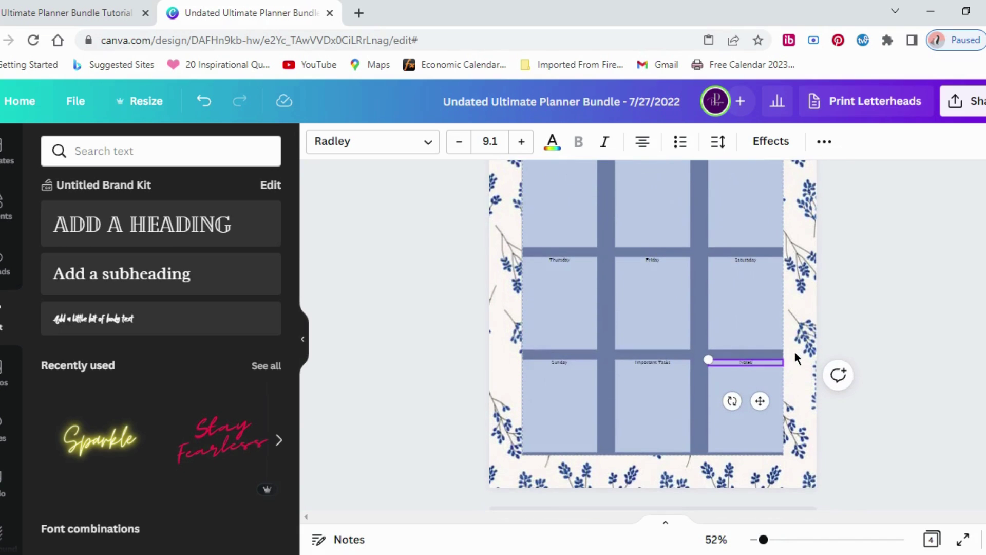
scroll(794, 353, down, 1)
scroll(794, 355, up, 1)
scroll(794, 355, up, 10)
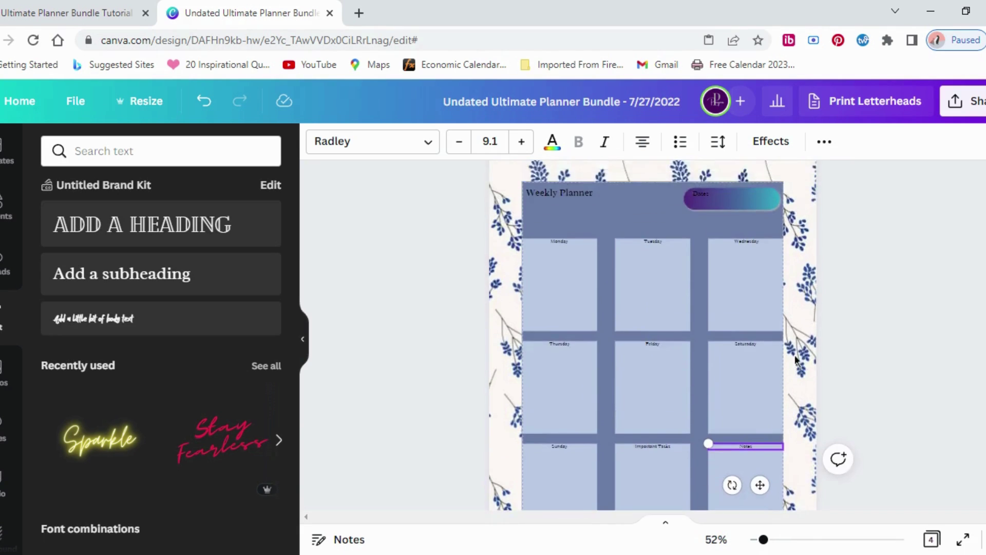
scroll(795, 360, up, 15)
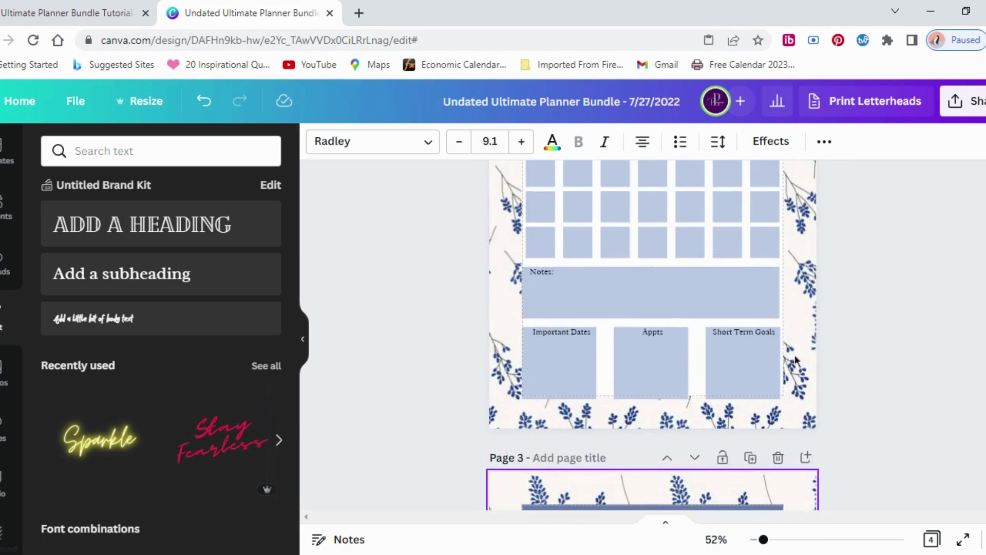
scroll(795, 360, down, 20)
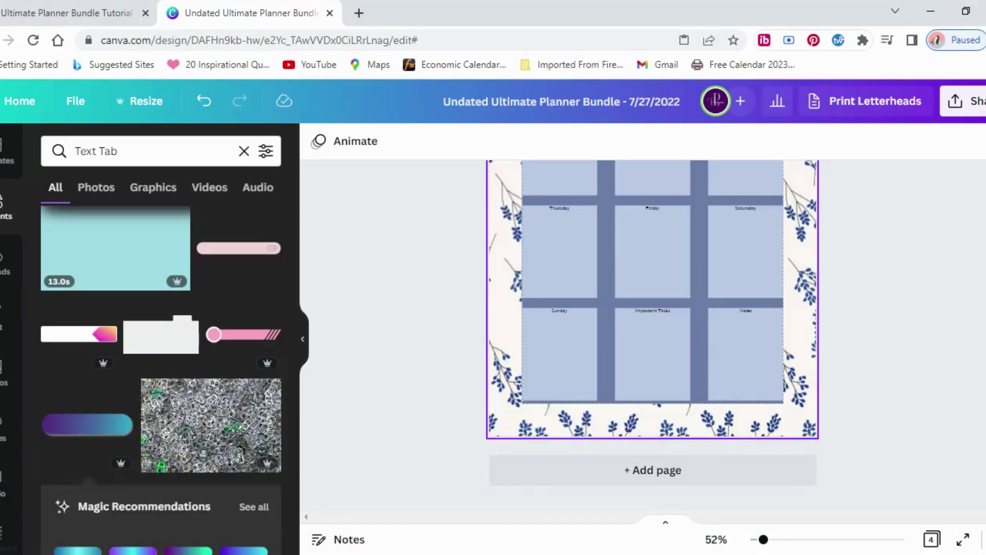
scroll(830, 353, up, 2)
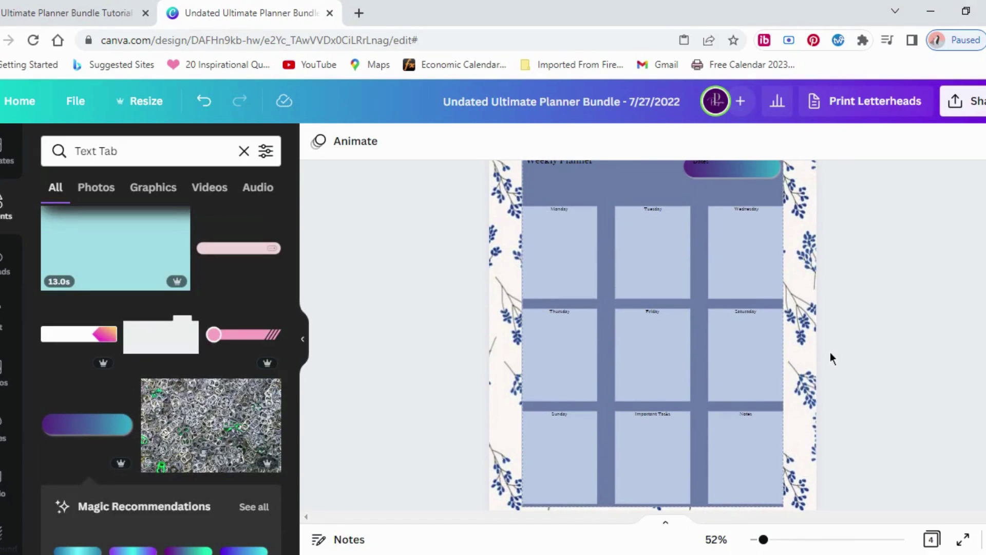
scroll(830, 354, down, 3)
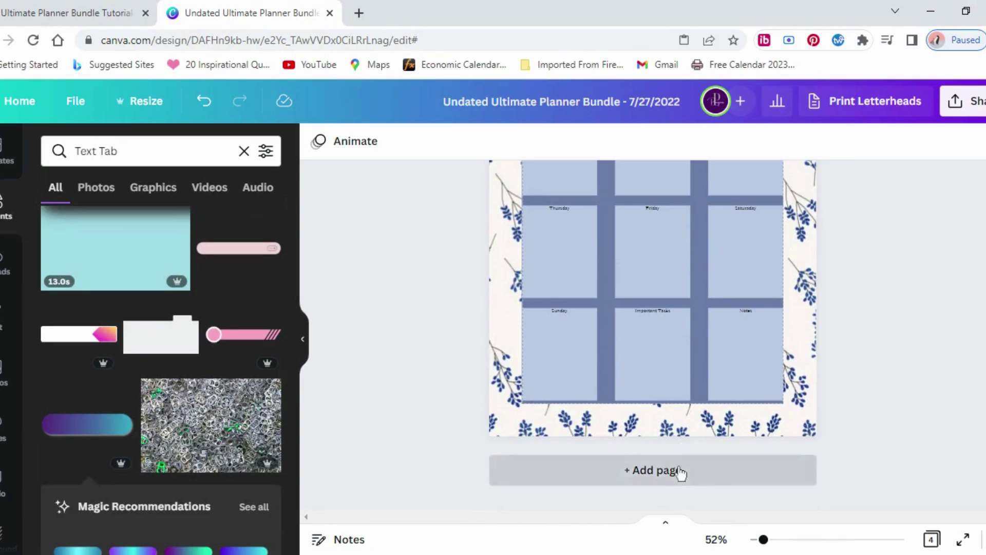
Step: Add a fifth page after the weekly planner and set the recently used blue floral pattern as its background
click(678, 469)
scroll(173, 375, up, 5)
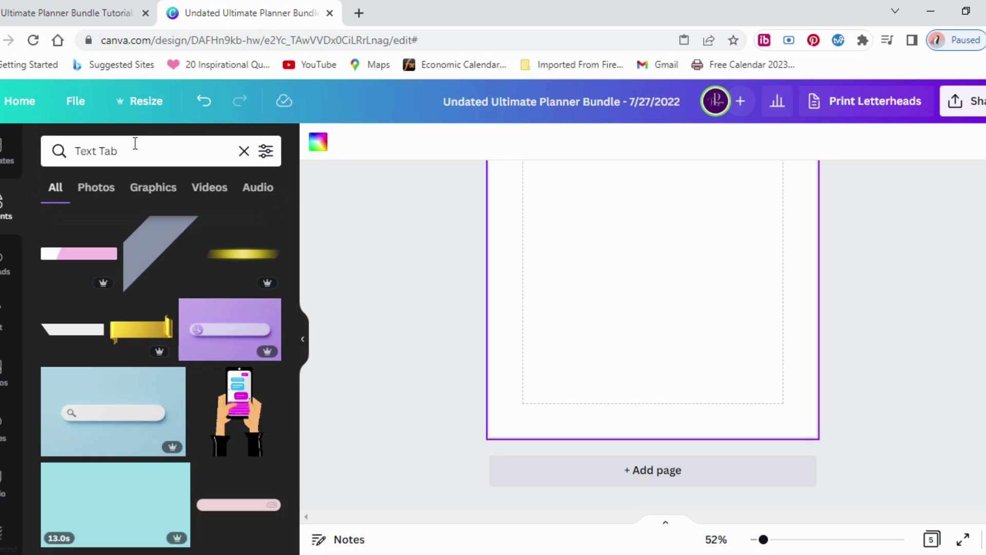
click(244, 151)
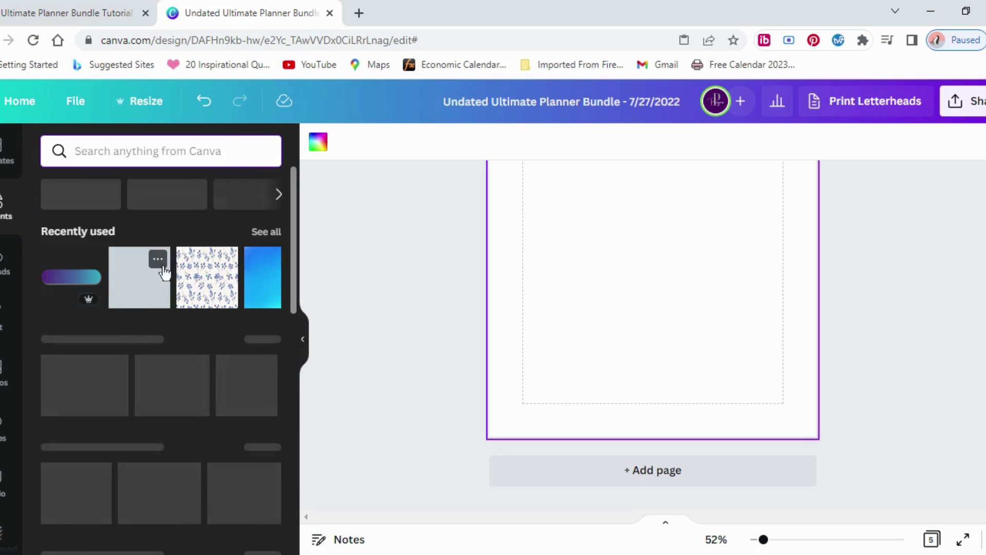
click(195, 281)
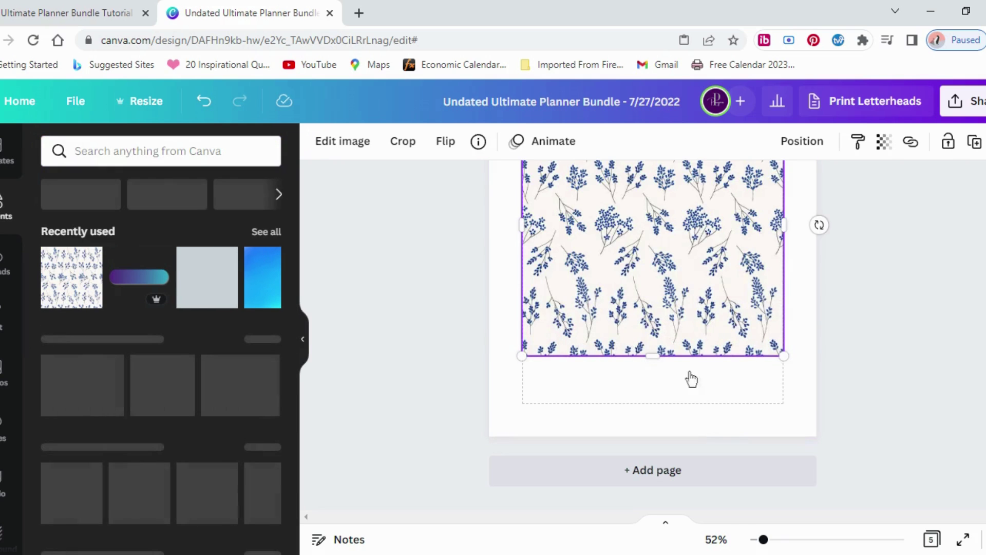
right_click(680, 303)
click(733, 485)
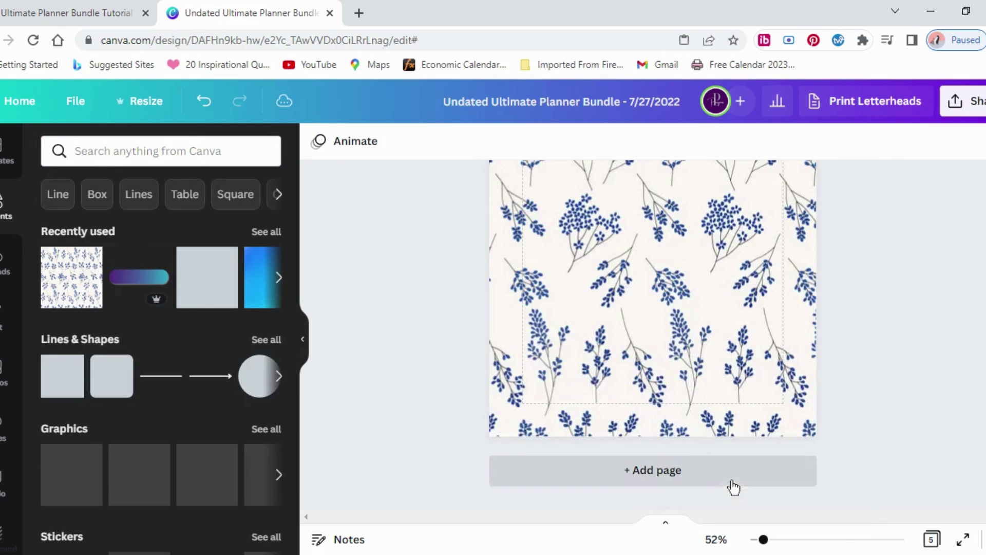
Step: Add a square to page 5, widen it into a rectangle and center it near the top margin guide
click(62, 376)
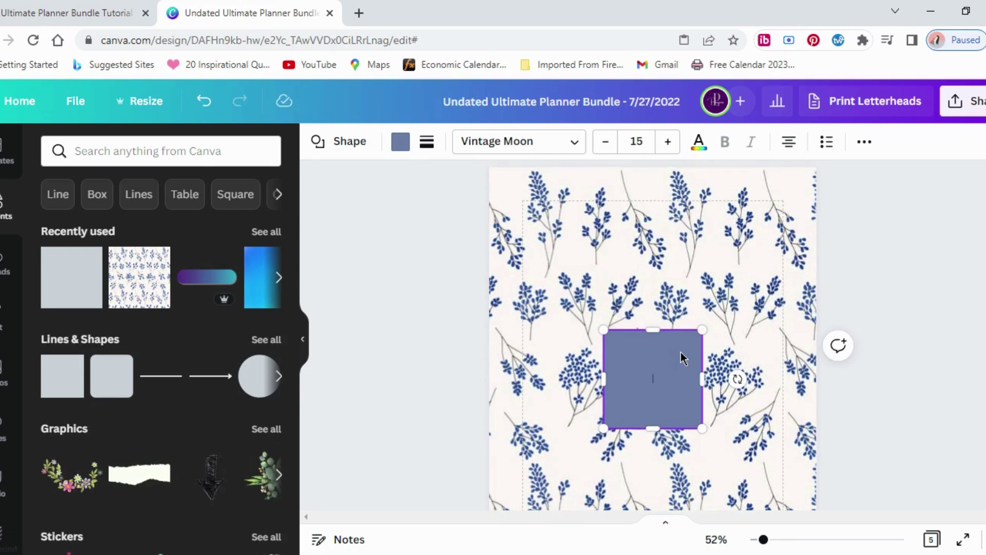
drag(677, 333, 685, 222)
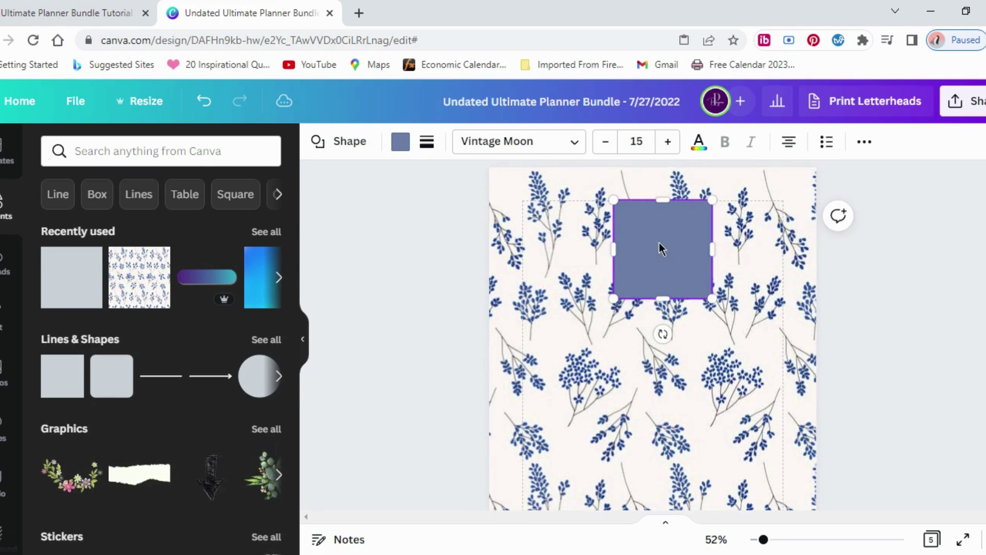
drag(613, 247, 521, 248)
mouse_move(753, 250)
mouse_down()
mouse_move(777, 249)
mouse_move(631, 249)
mouse_move(749, 252)
mouse_up()
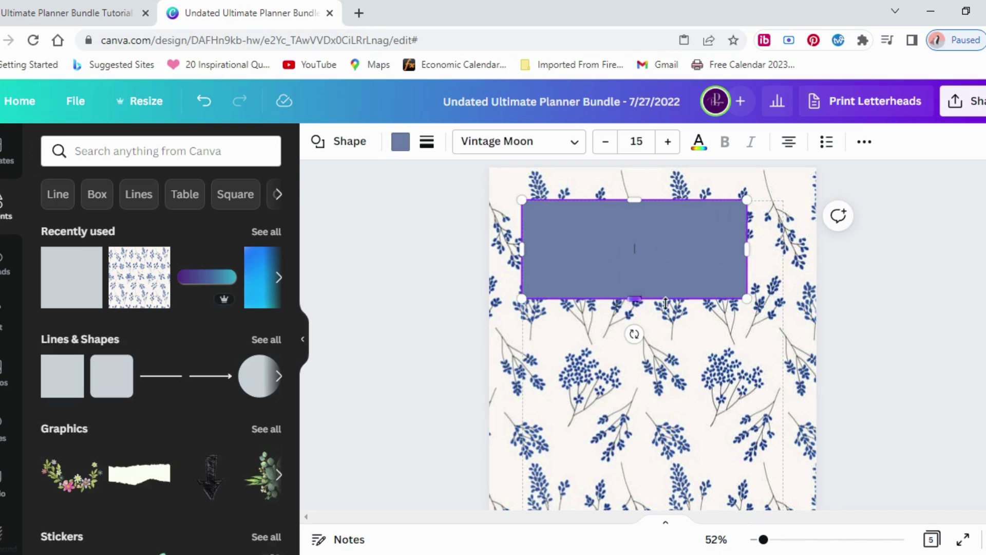
mouse_move(633, 255)
mouse_down()
mouse_move(653, 278)
mouse_move(642, 284)
mouse_move(644, 270)
mouse_move(628, 260)
mouse_move(640, 263)
mouse_up()
Step: Stretch the rectangle down to the bottom margin guide and out to the side and top guides so it fills the margin area
drag(653, 307, 666, 503)
scroll(667, 409, down, 3)
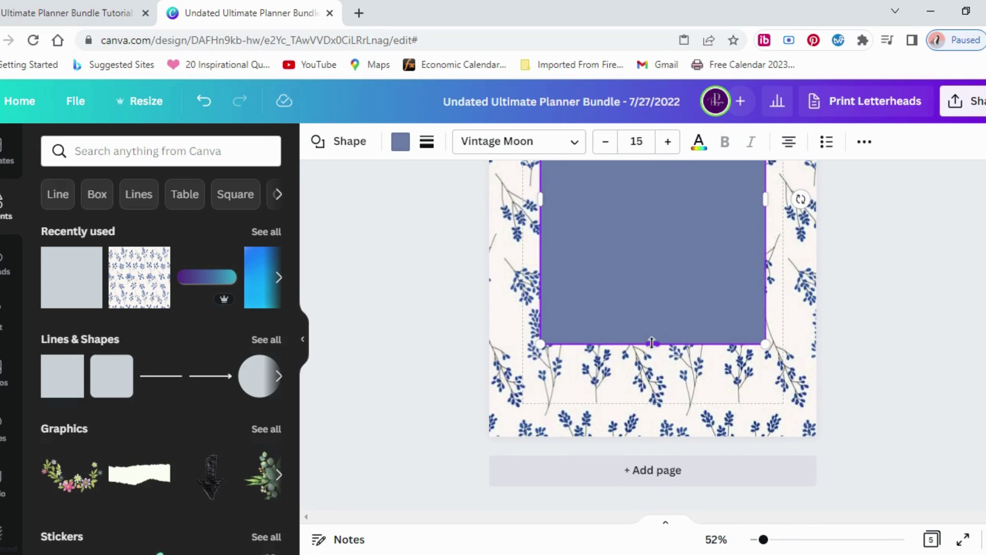
drag(652, 344, 652, 406)
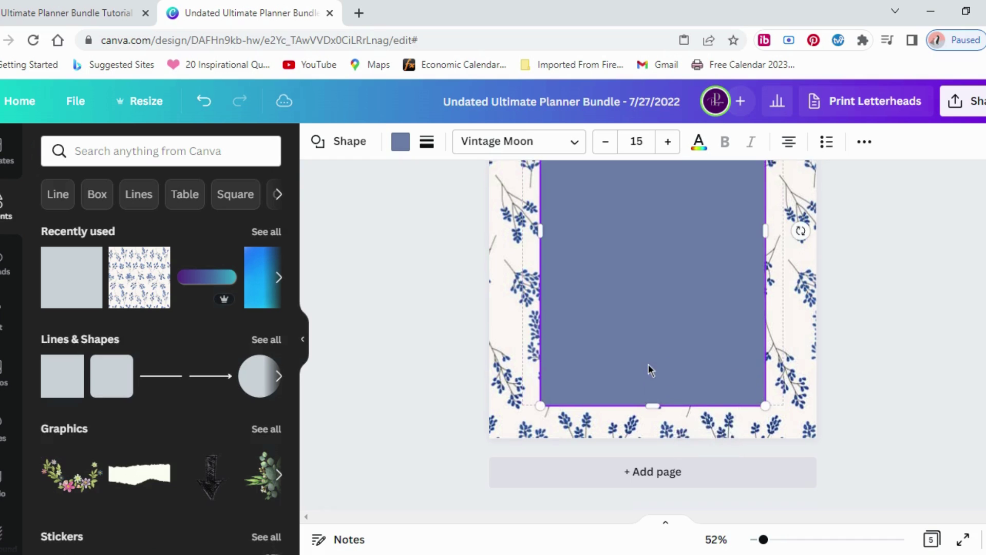
scroll(649, 368, up, 4)
drag(776, 436, 795, 436)
drag(539, 438, 521, 438)
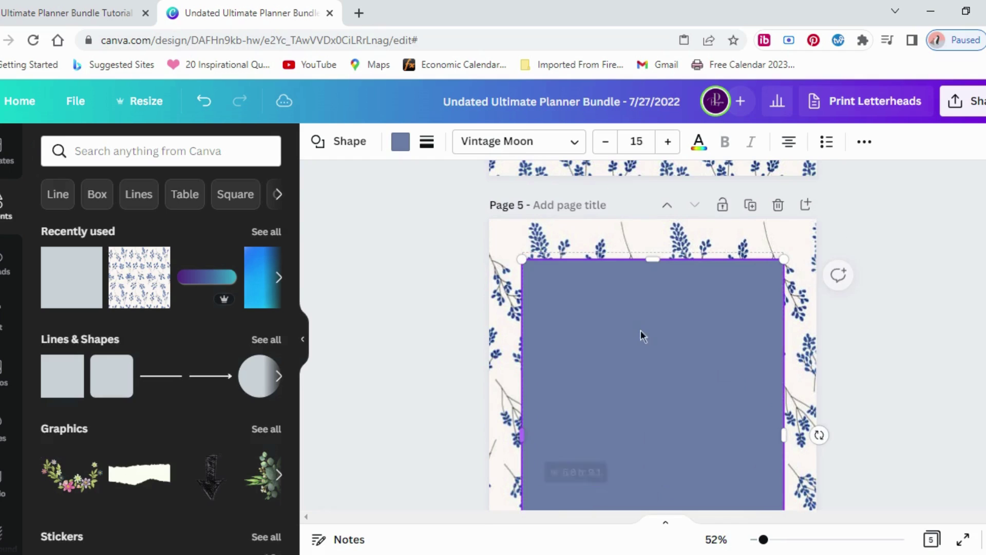
drag(652, 258, 653, 251)
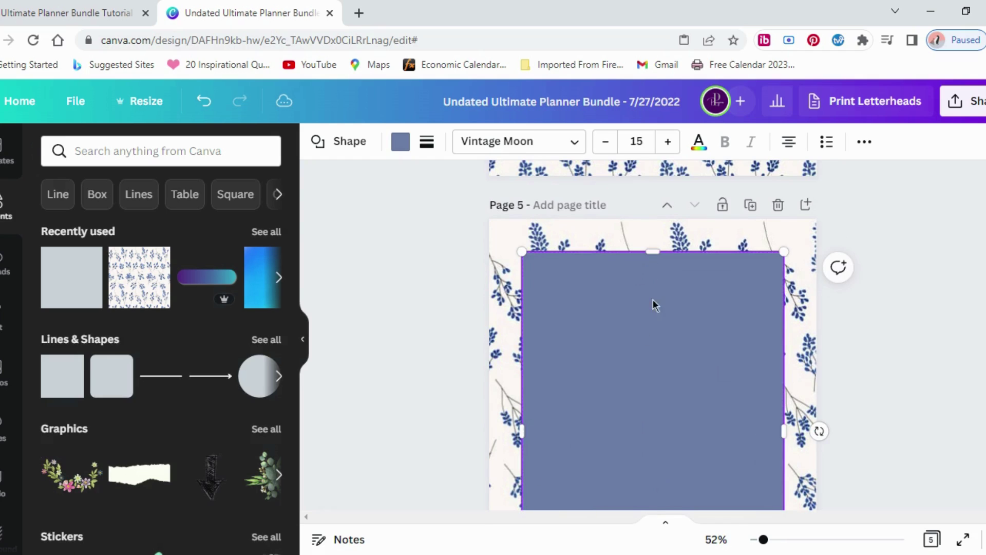
Step: Recolor the large panel on page 5 with the light blue document color
click(400, 142)
click(231, 221)
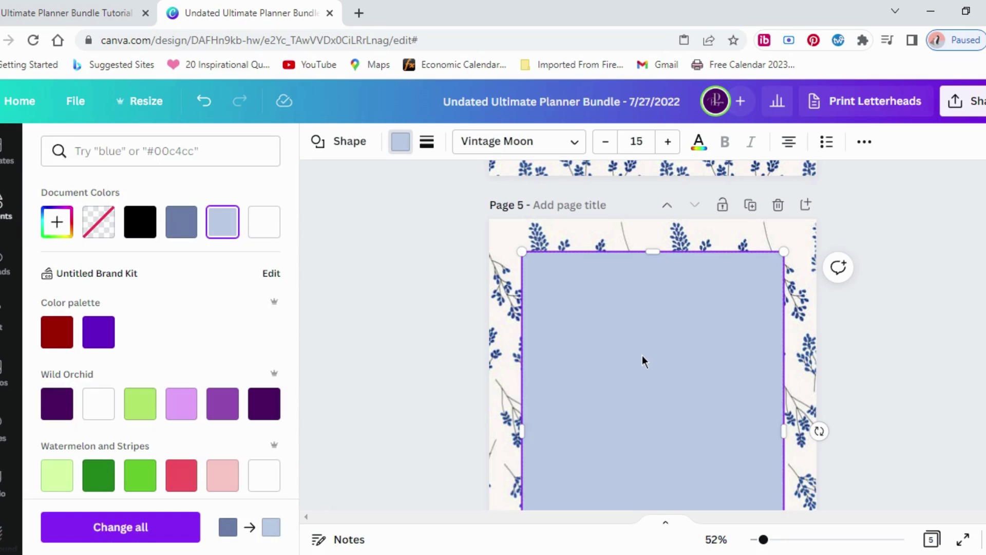
scroll(642, 356, down, 2)
scroll(643, 356, down, 1)
scroll(642, 356, up, 4)
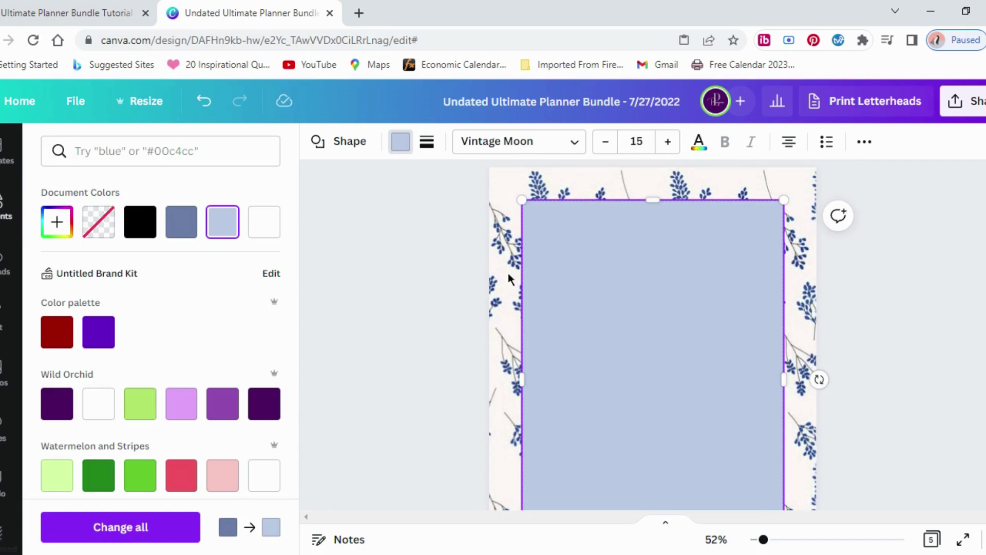
key(Escape)
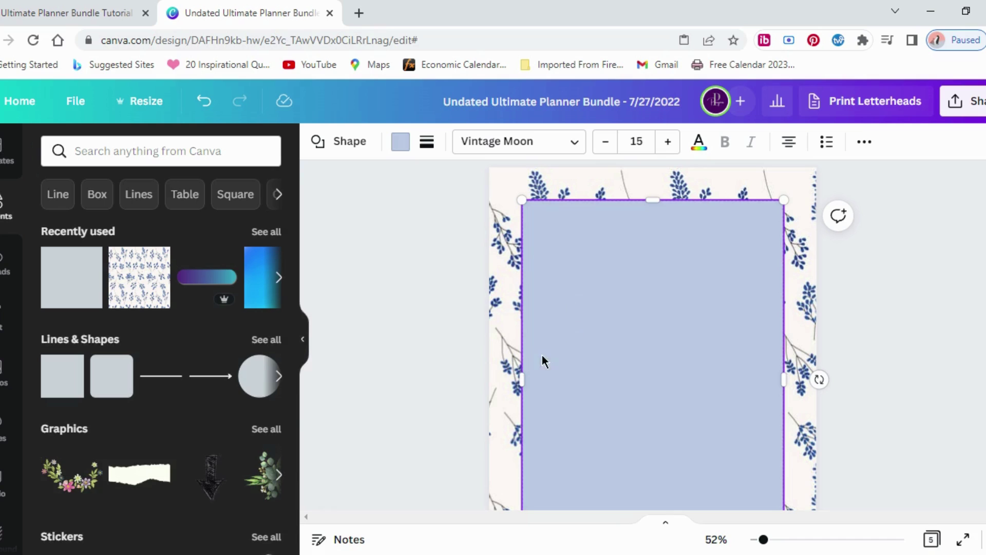
Step: Add a rounded square at the panel's left edge and reshape it into a tall, narrow vertical bar
click(109, 374)
drag(659, 400, 582, 329)
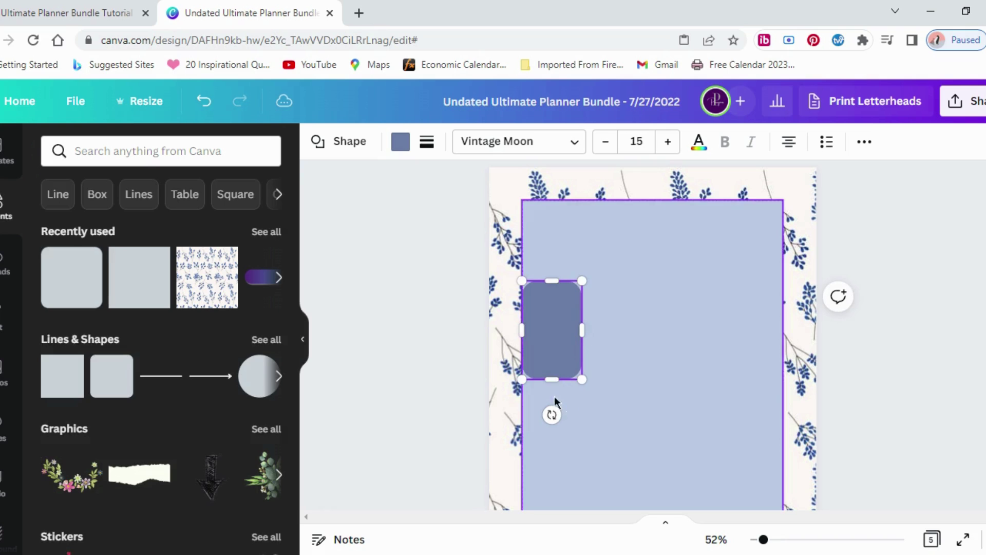
drag(553, 383, 554, 487)
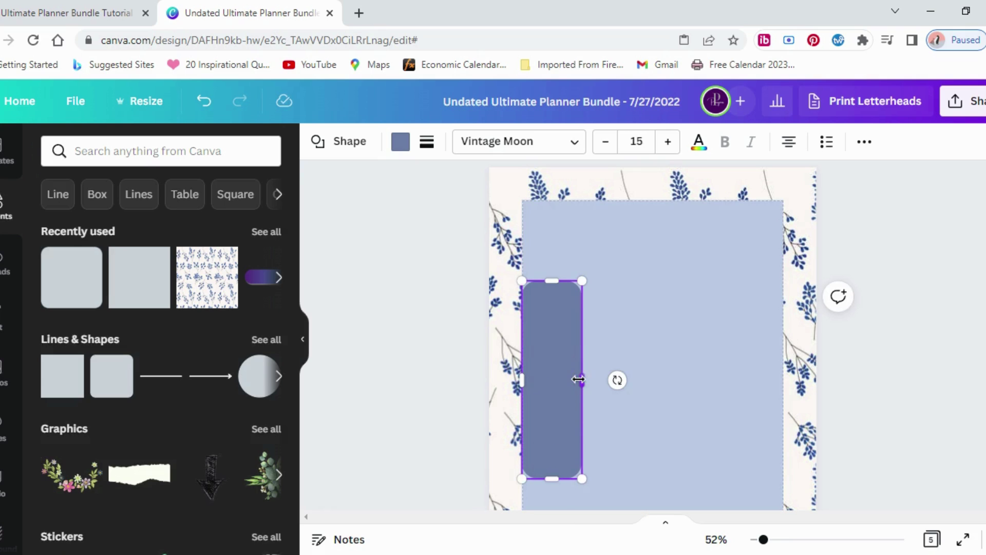
drag(579, 379, 557, 380)
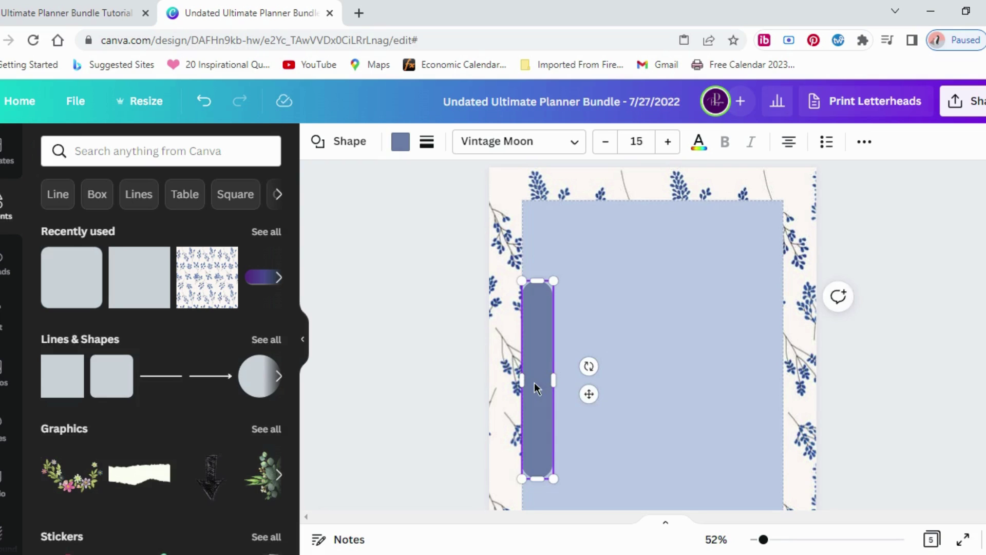
Step: Move the rounded bar up and inward from the panel's left edge, checking its placement against the whole panel
click(654, 366)
scroll(658, 360, down, 2)
scroll(659, 360, down, 1)
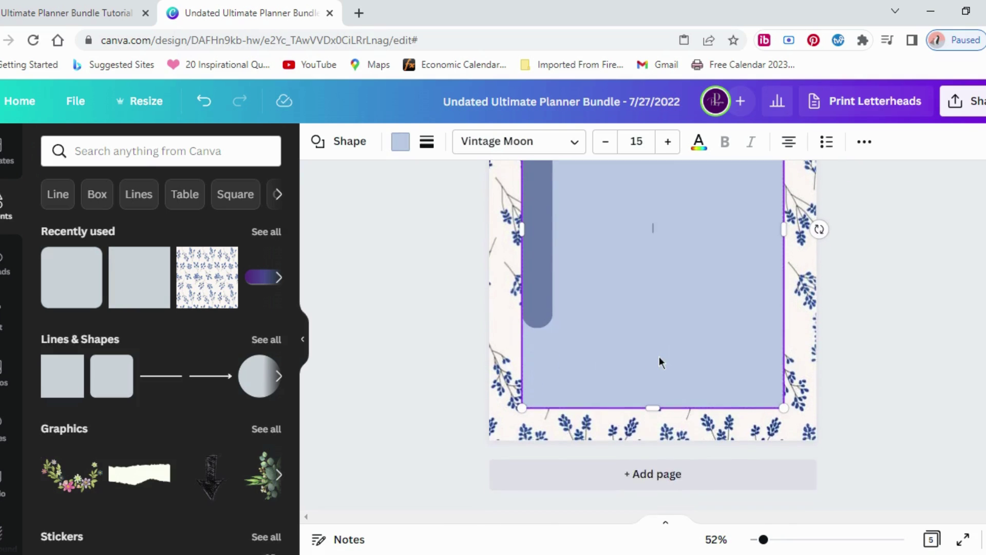
scroll(659, 359, up, 2)
click(548, 377)
drag(547, 377, 586, 315)
click(627, 343)
scroll(705, 316, down, 1)
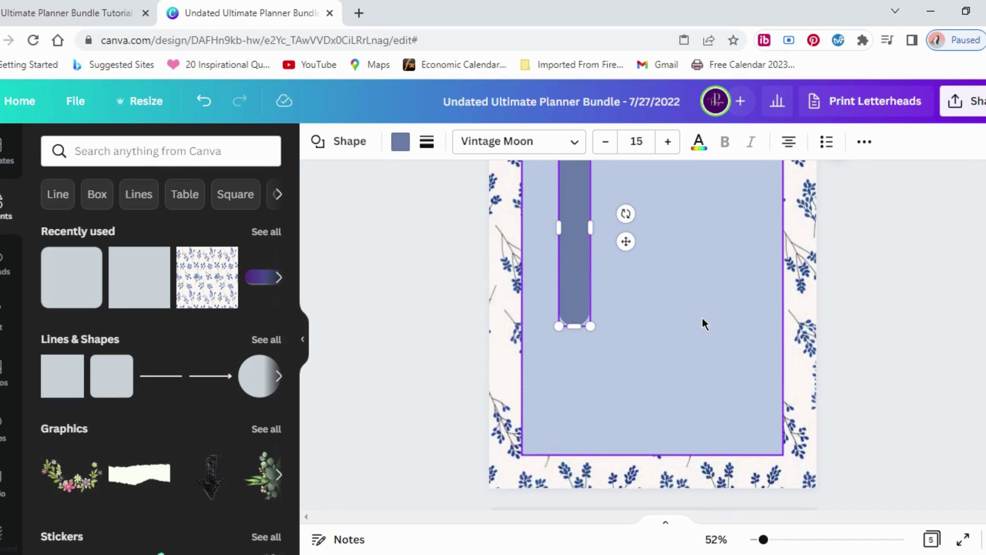
scroll(702, 323, up, 2)
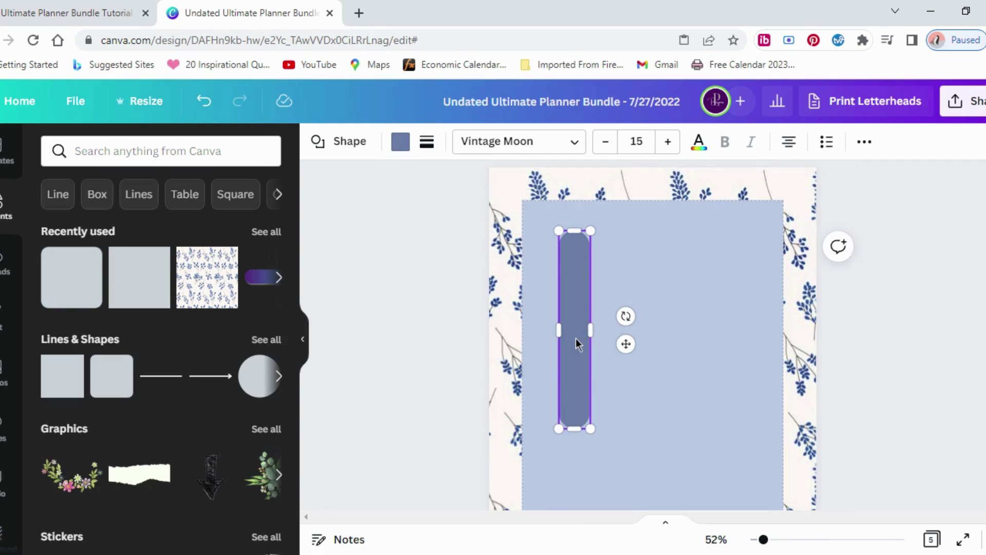
Step: Move the rounded bar to the panel's right side and enlarge it into a box about 4.2 wide and 6.7 high
drag(577, 343, 775, 349)
scroll(682, 392, down, 1)
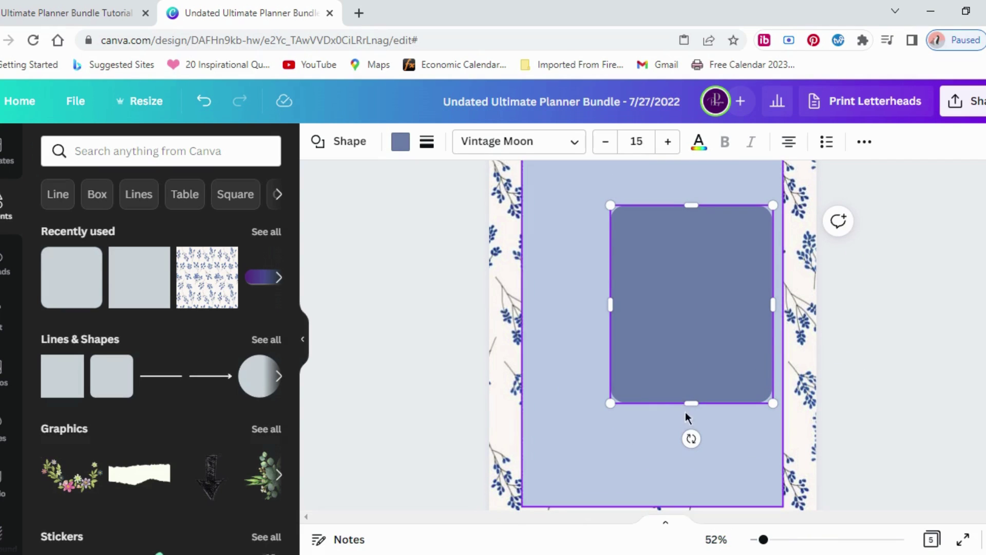
drag(692, 412, 692, 468)
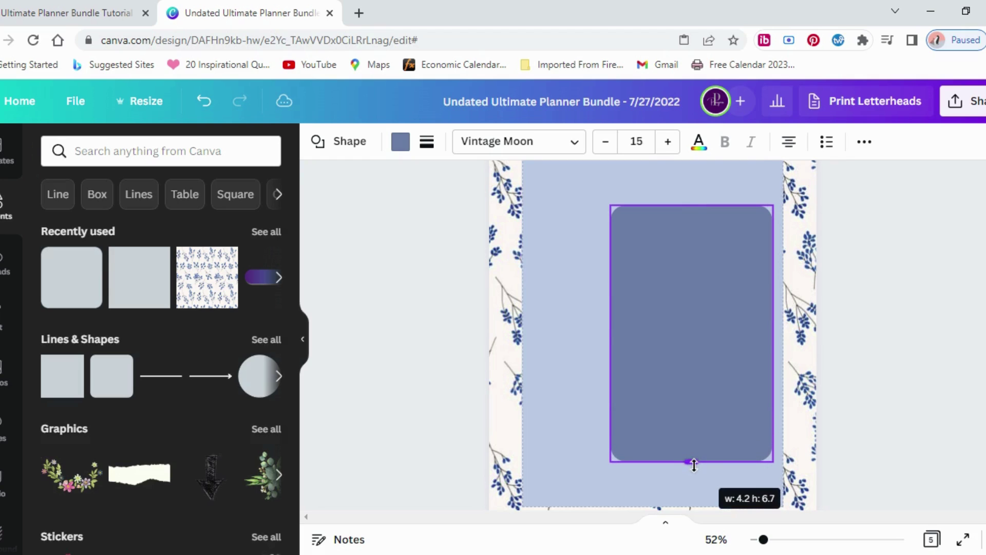
Step: Add a subheading text and place it near the top of the rounded box
click(588, 294)
click(4, 316)
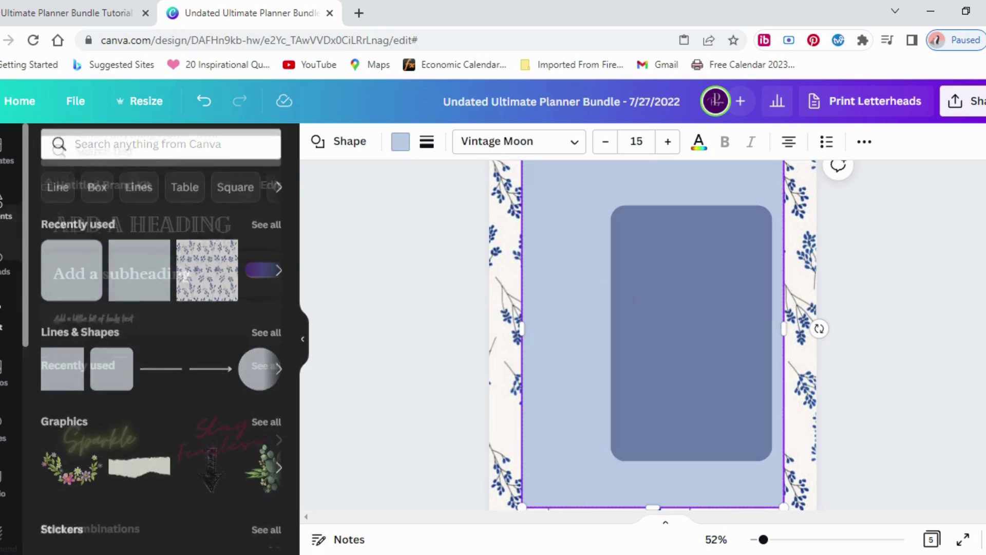
click(154, 277)
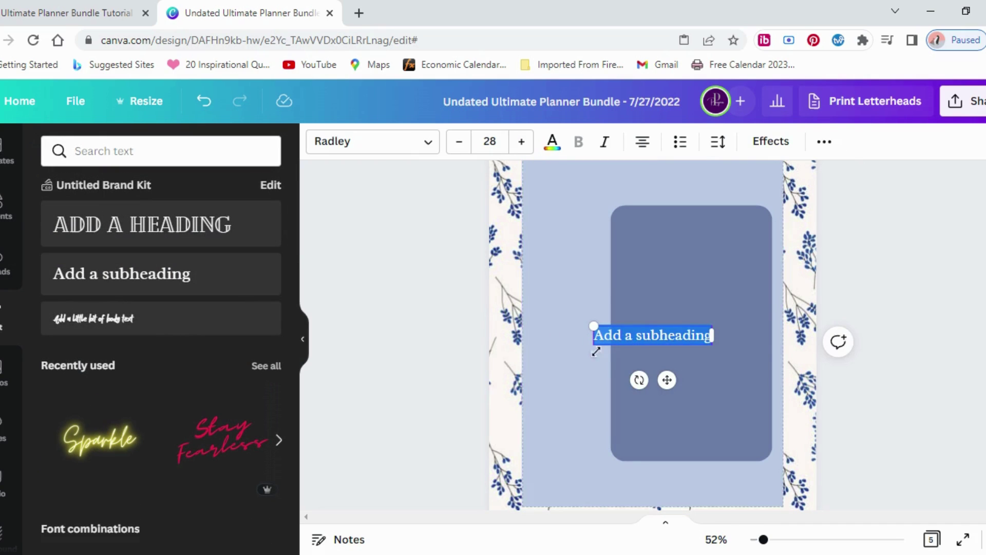
click(577, 356)
drag(637, 343, 660, 226)
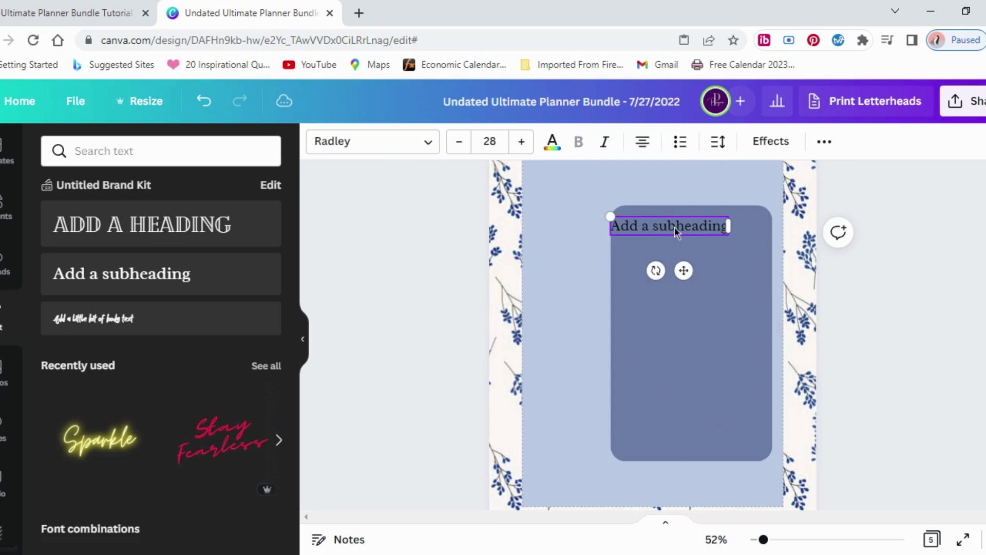
Step: Replace the subheading's placeholder text with "06:00am"
double_click(674, 227)
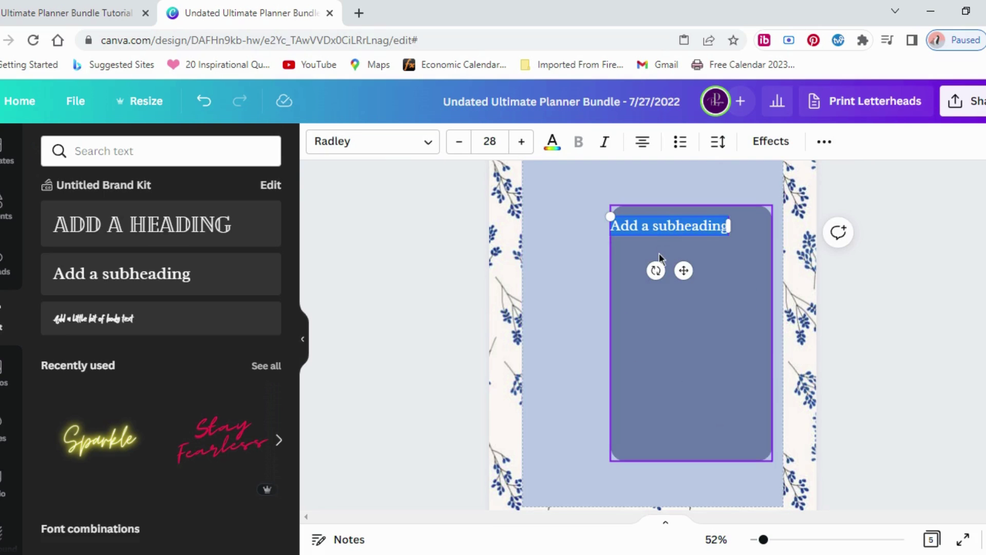
text(06)
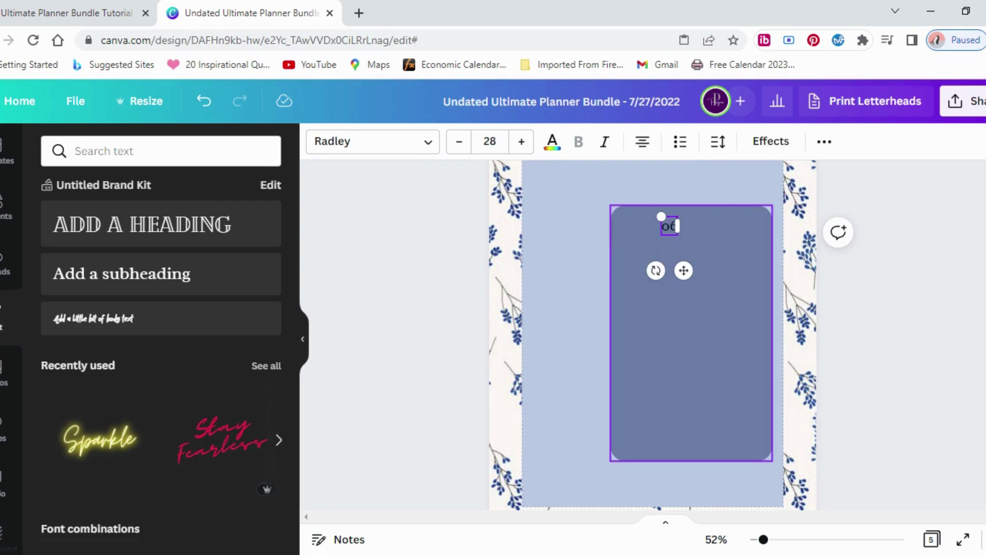
text(:00am)
click(579, 352)
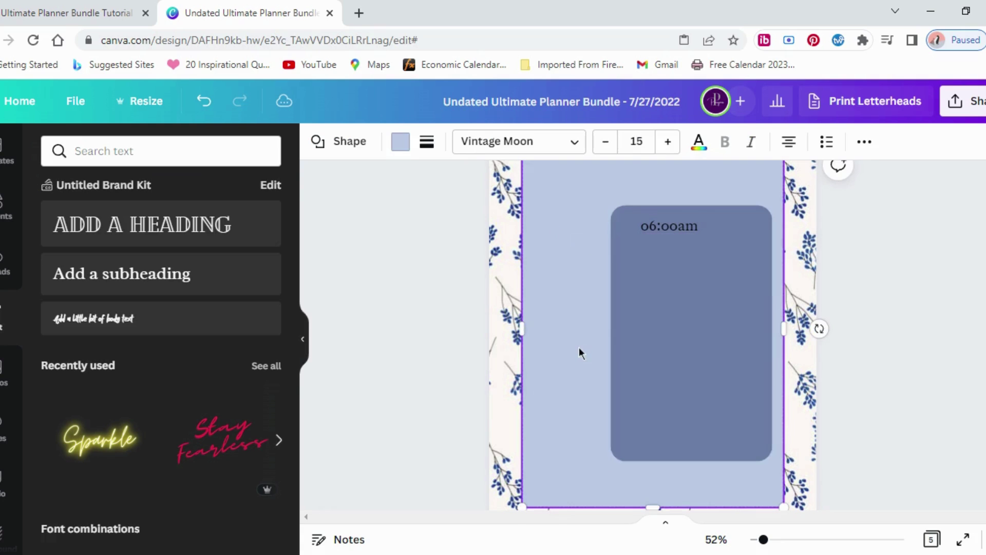
Step: Move the 06:00am text to the rounded box's upper-left area and set its font size to 16
click(671, 226)
drag(671, 226, 647, 238)
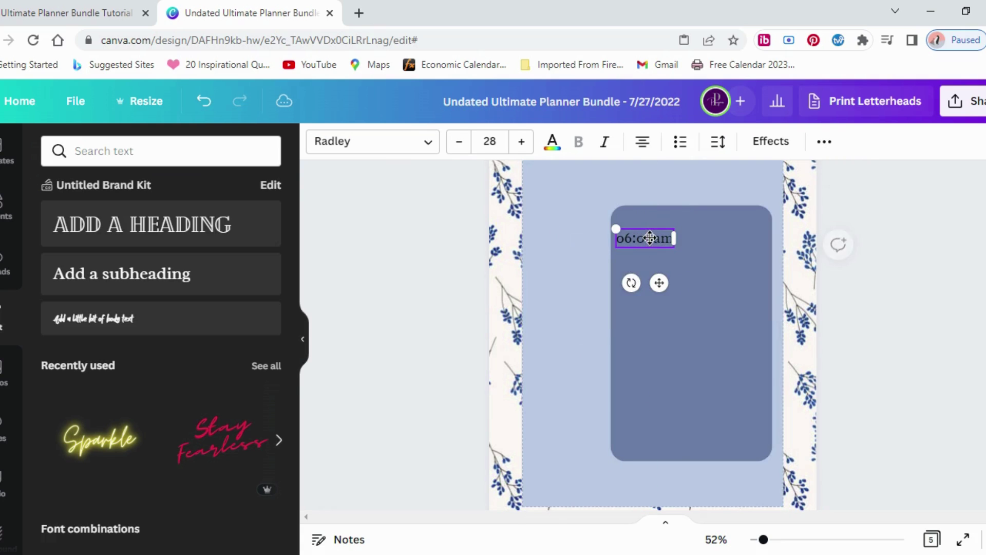
click(460, 147)
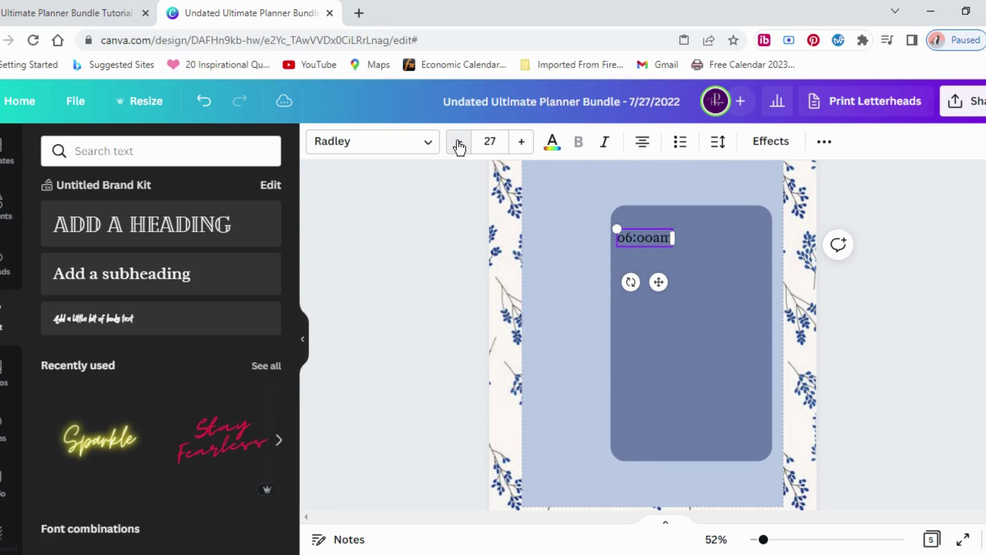
click(460, 146)
click(460, 147)
click(459, 146)
click(460, 146)
click(460, 146)
click(460, 147)
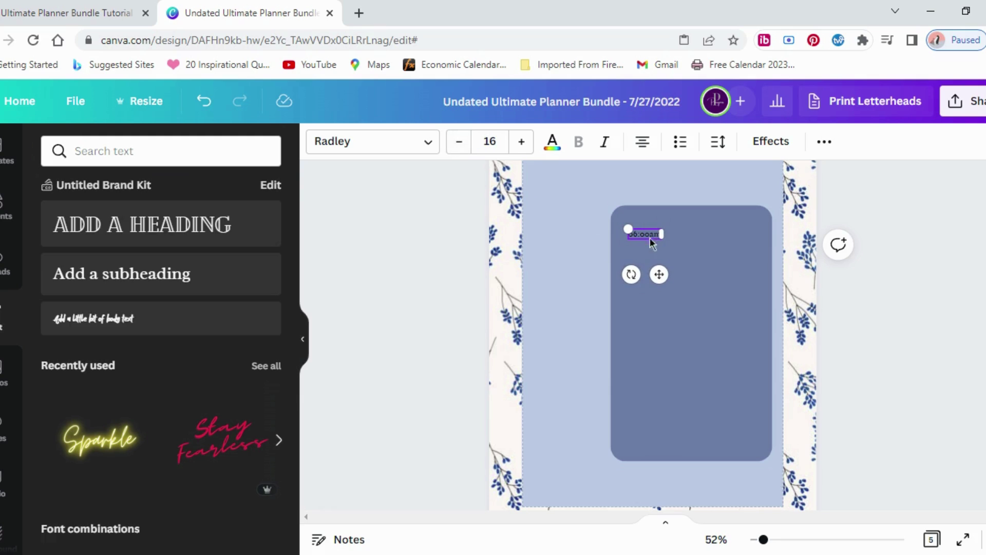
Step: Move the 06:00am text out of the rounded box to sit just beside its left edge
click(584, 261)
drag(637, 233, 593, 234)
click(591, 259)
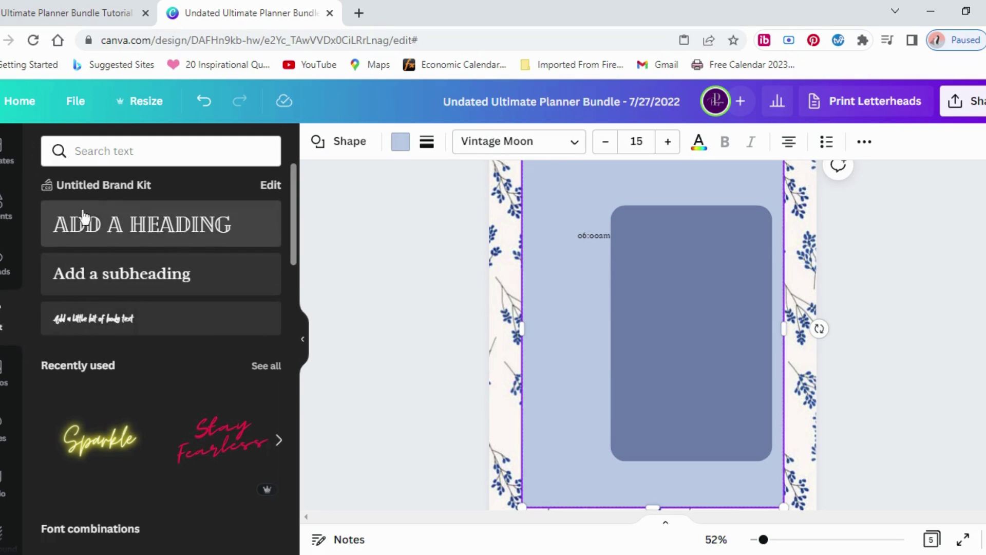
Step: Add a line beneath the 06:00am text and extend it from near the panel's left edge to the rounded box's right edge
click(5, 207)
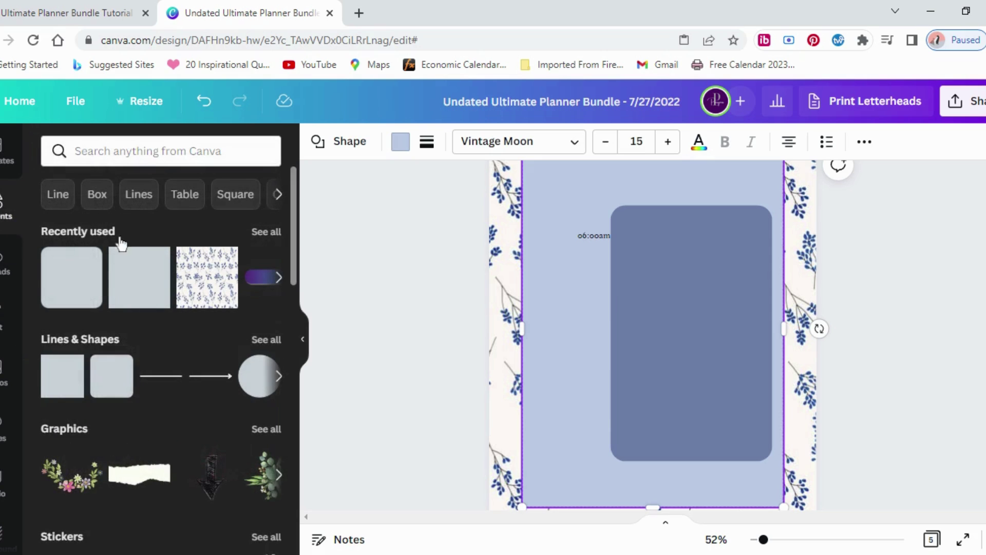
key(l)
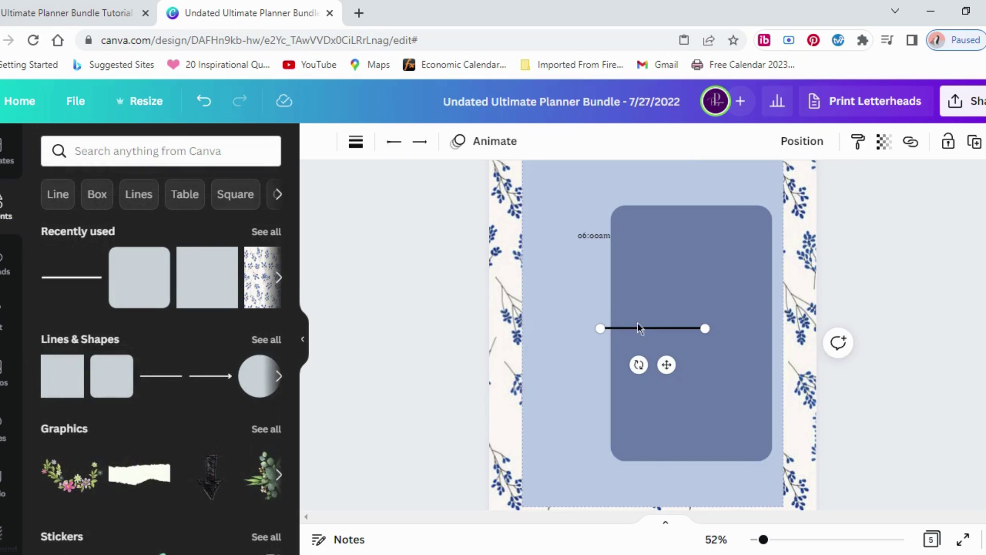
drag(637, 322, 619, 246)
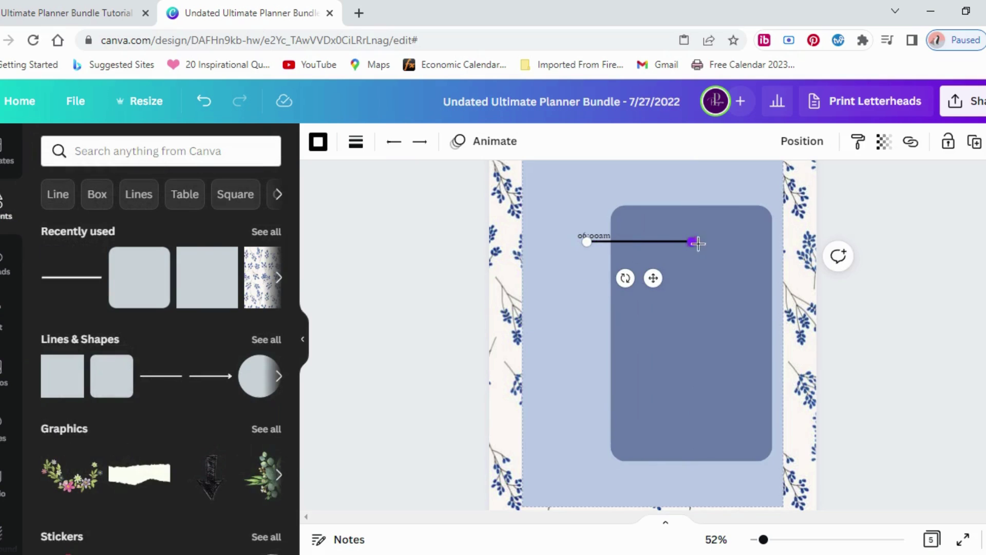
drag(696, 242, 773, 241)
drag(586, 242, 546, 241)
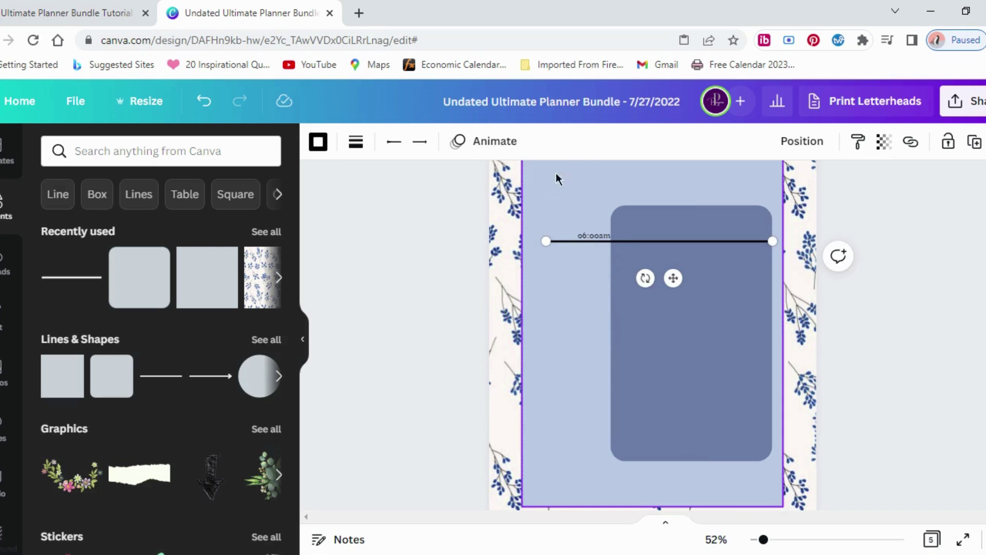
Step: Set the line's weight to 1 and nudge it slightly closer beneath the 06:00am text
click(354, 143)
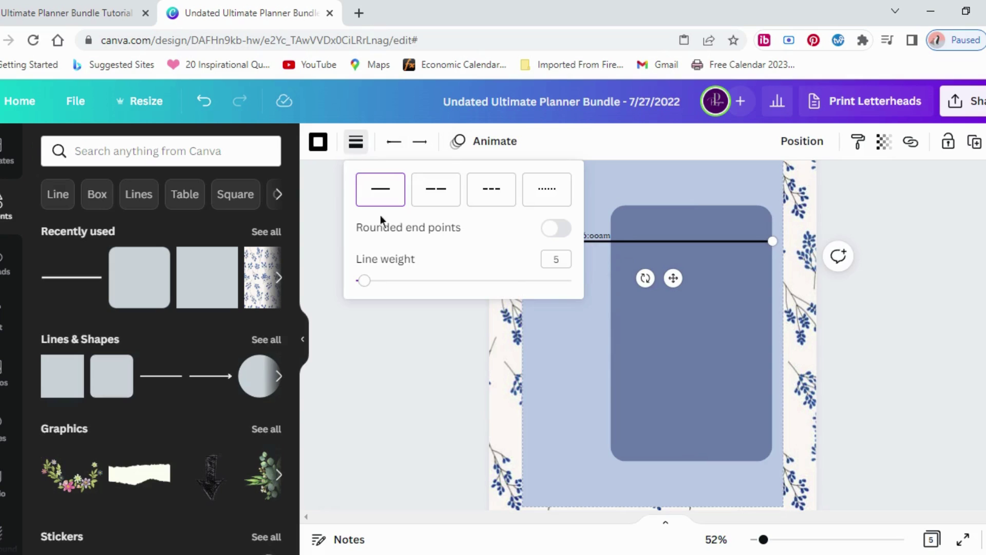
drag(368, 288, 357, 289)
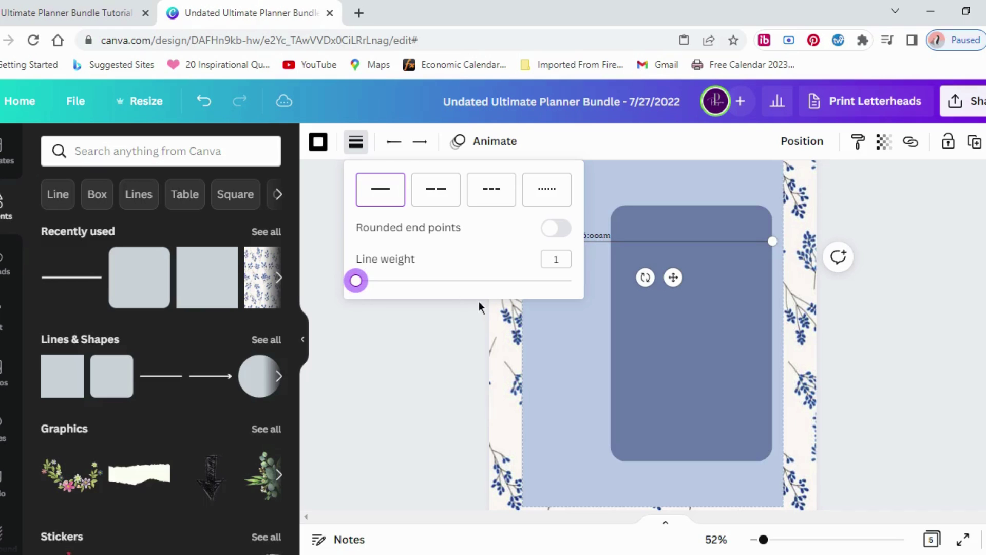
click(568, 347)
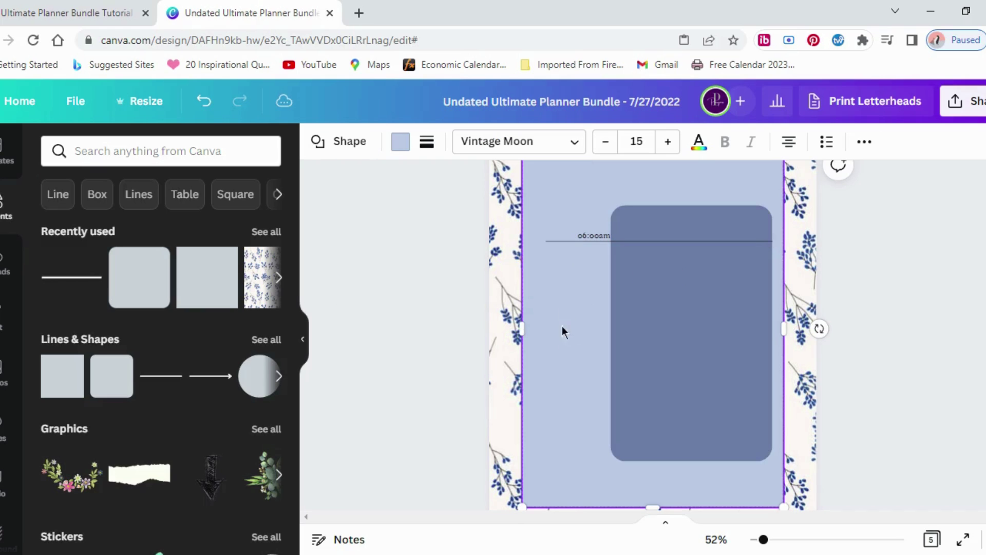
click(596, 238)
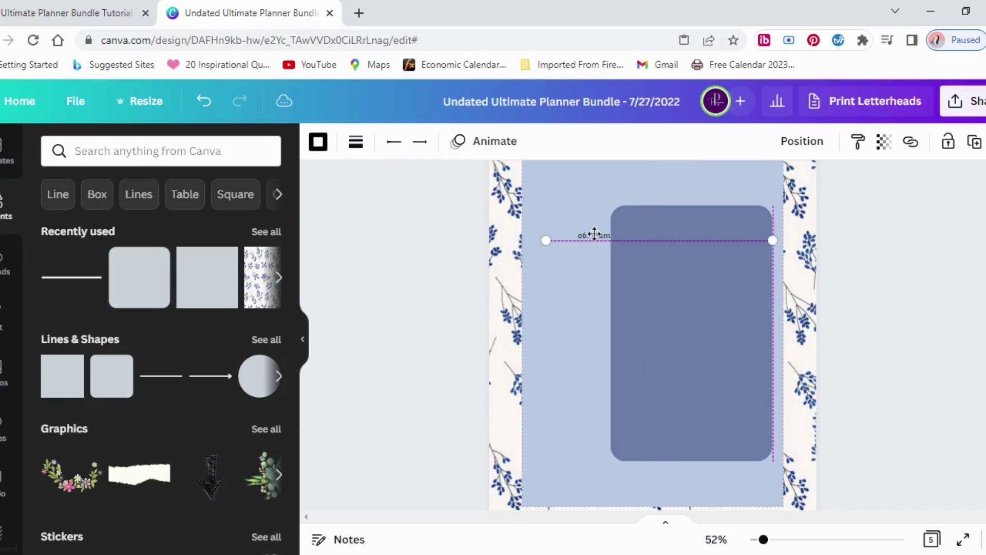
click(578, 292)
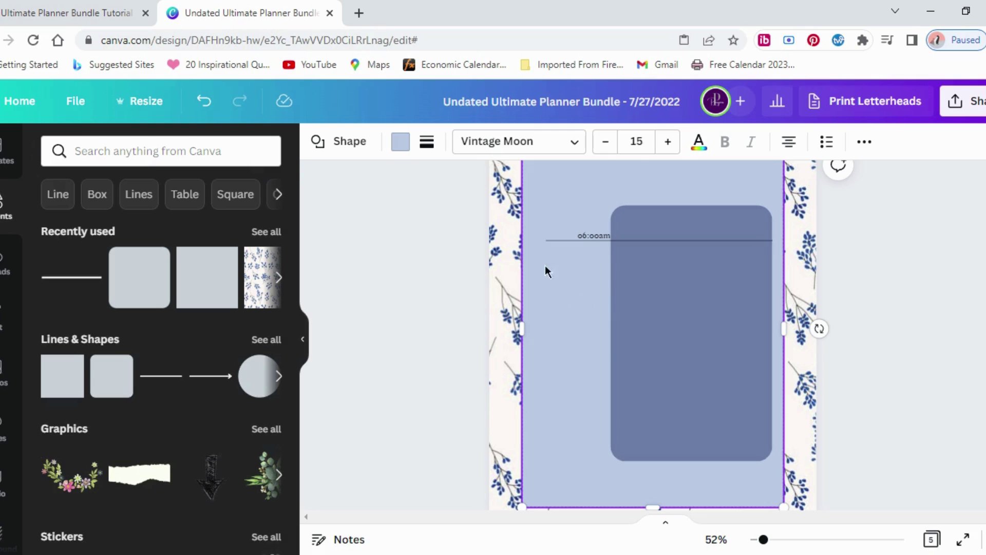
Step: Lock the thin line and the rounded box in place
click(555, 243)
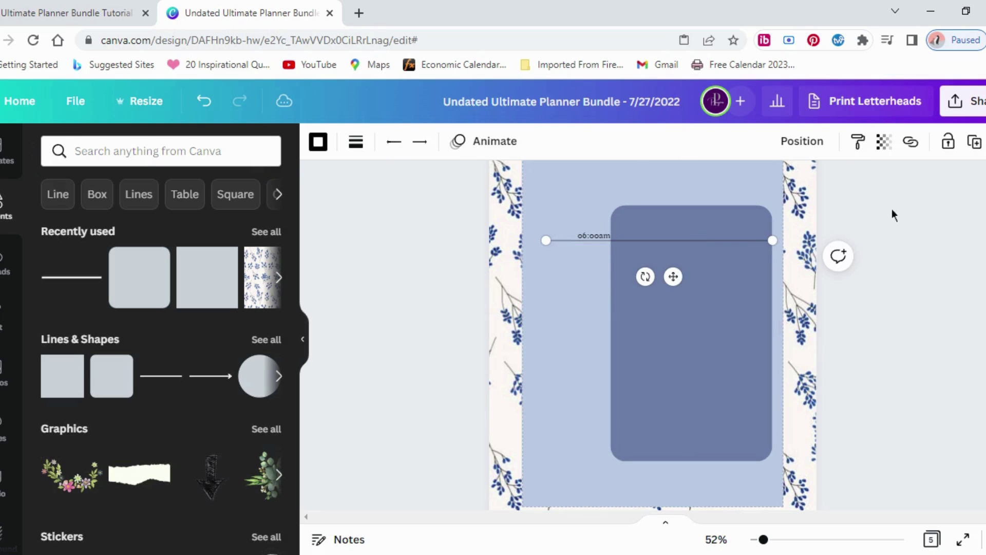
click(945, 153)
click(714, 352)
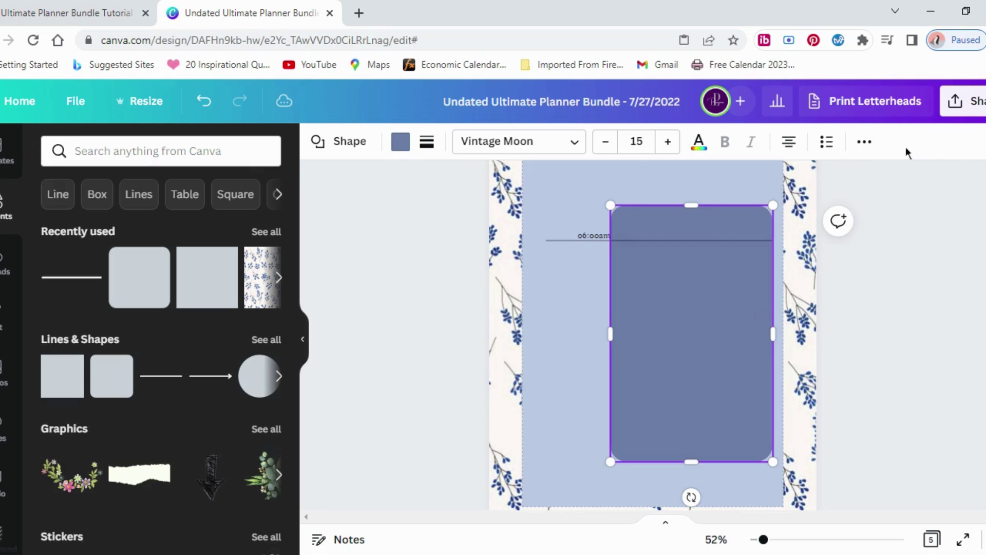
click(865, 143)
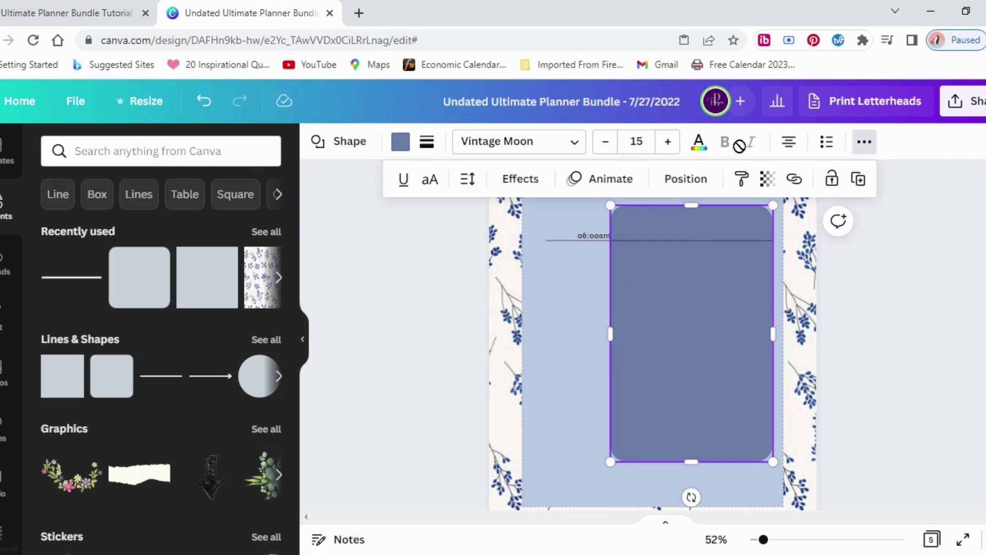
click(830, 179)
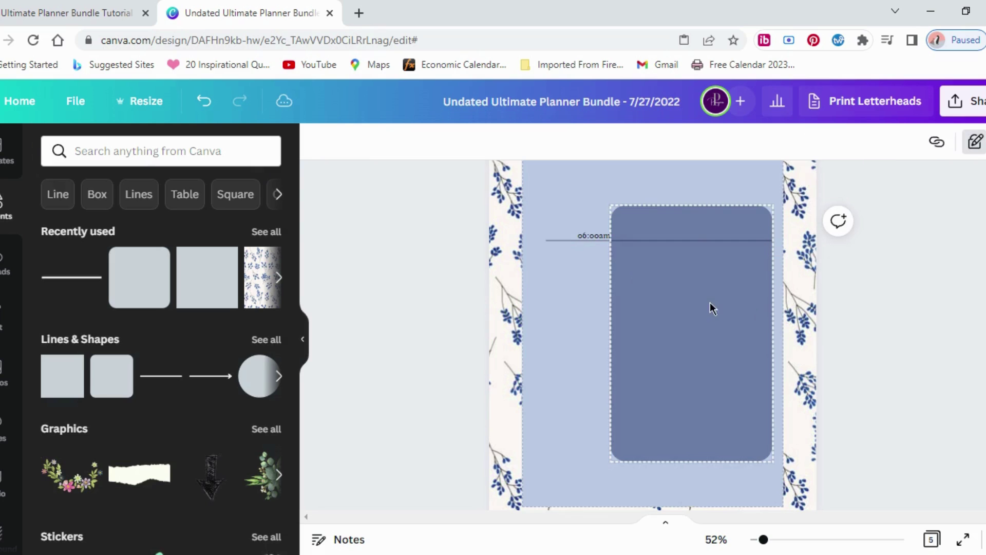
Step: Unlock the thin line beneath the 06:00am text
click(596, 240)
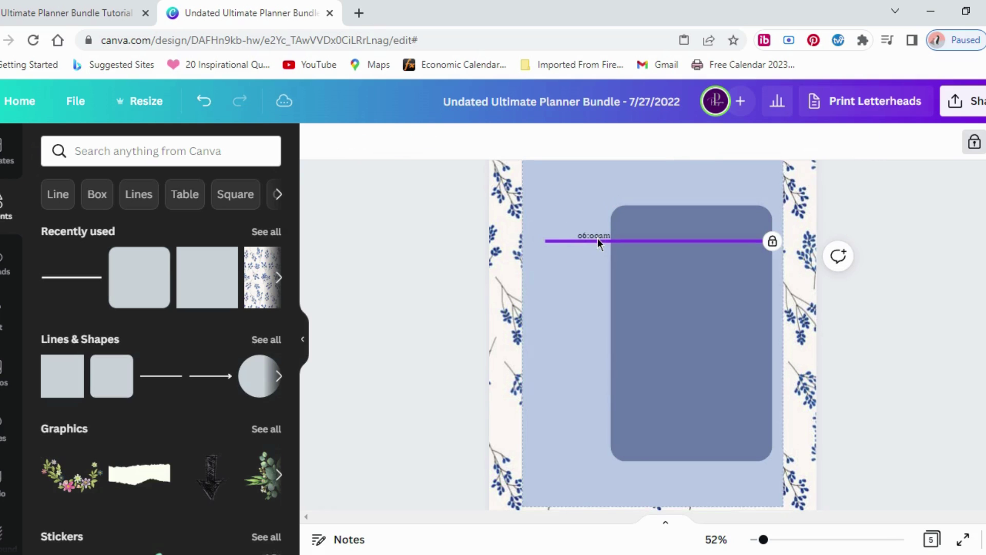
click(596, 230)
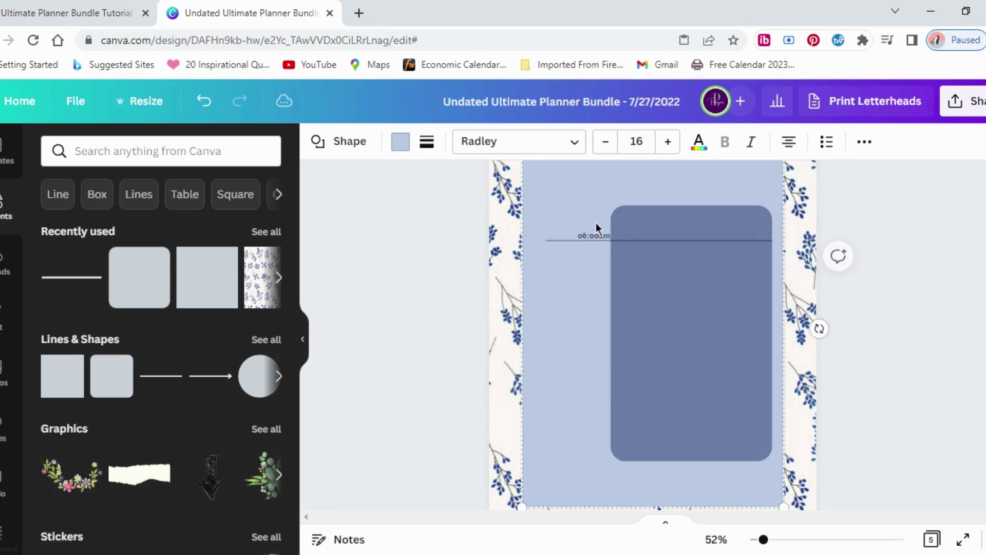
click(596, 268)
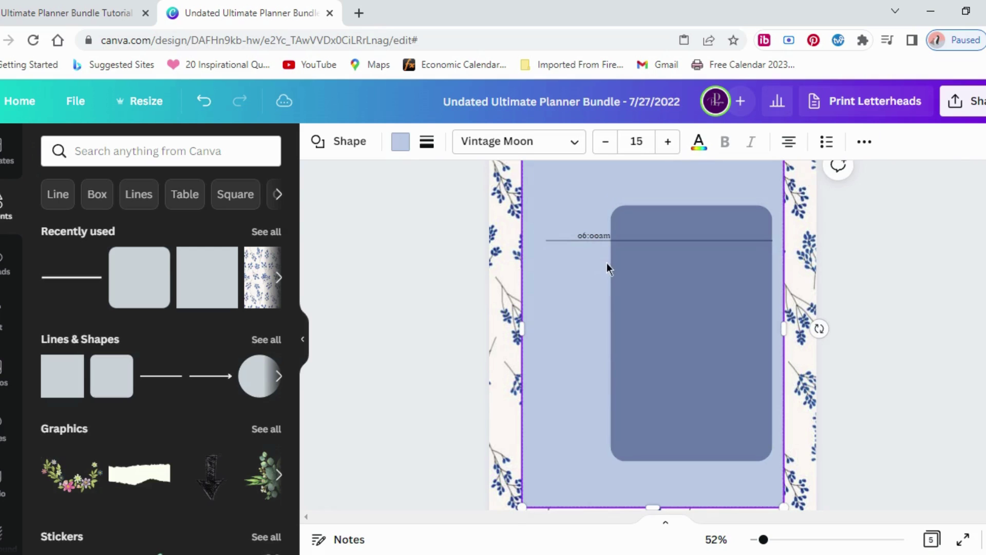
click(568, 241)
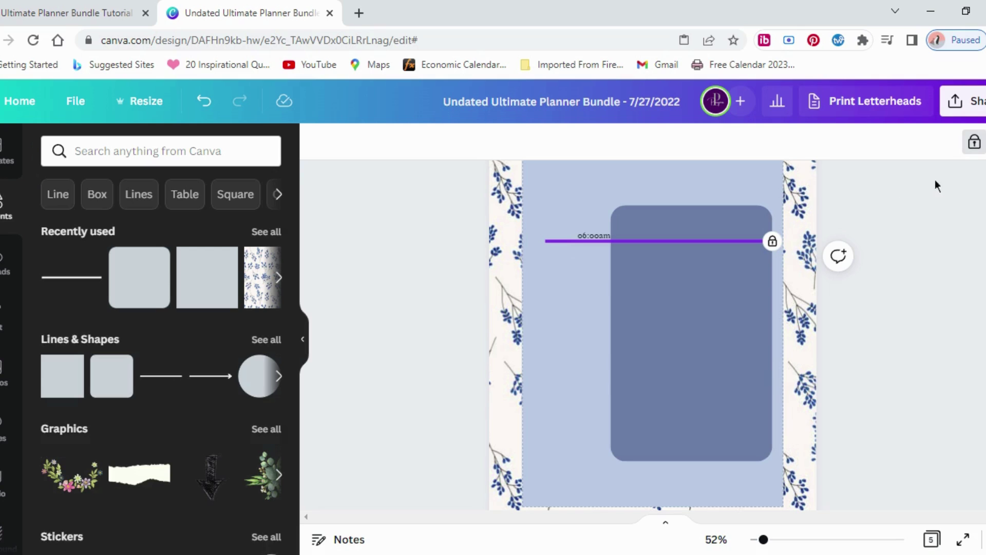
click(974, 150)
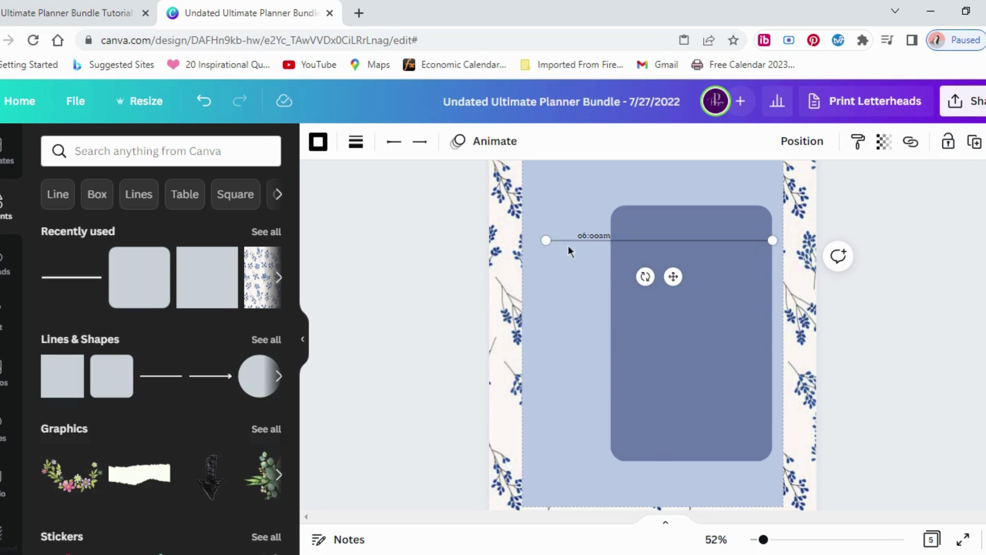
Step: Move the line down temporarily, align the 06:00am text with its left end, and return the line directly beneath the text
mouse_move(568, 242)
mouse_down()
mouse_move(567, 254)
mouse_move(570, 237)
mouse_up()
click(590, 238)
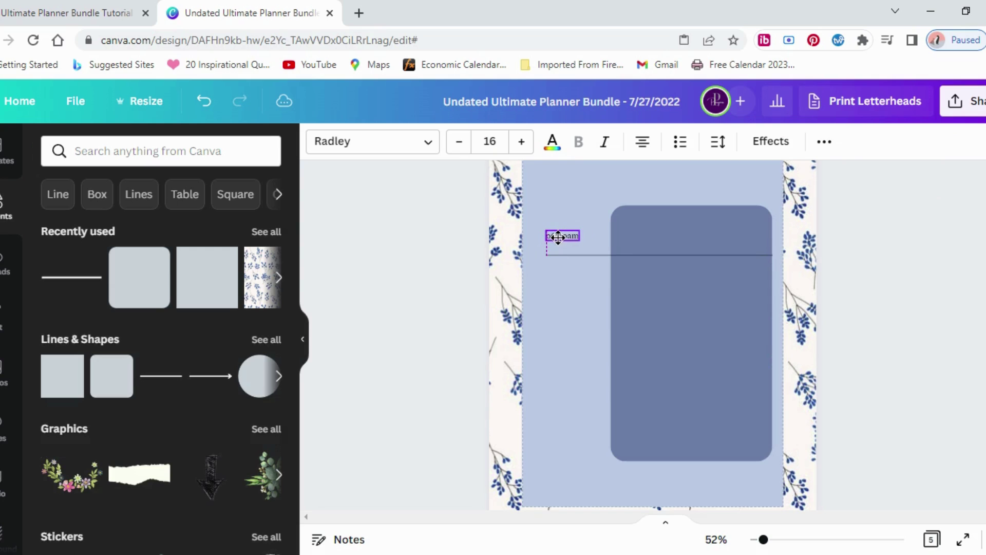
click(593, 309)
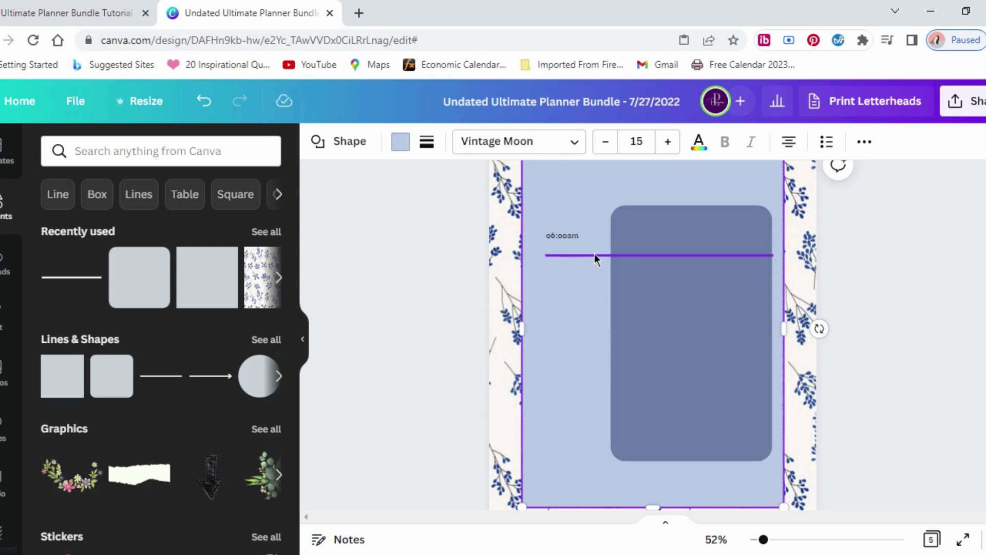
drag(594, 254, 594, 240)
click(599, 337)
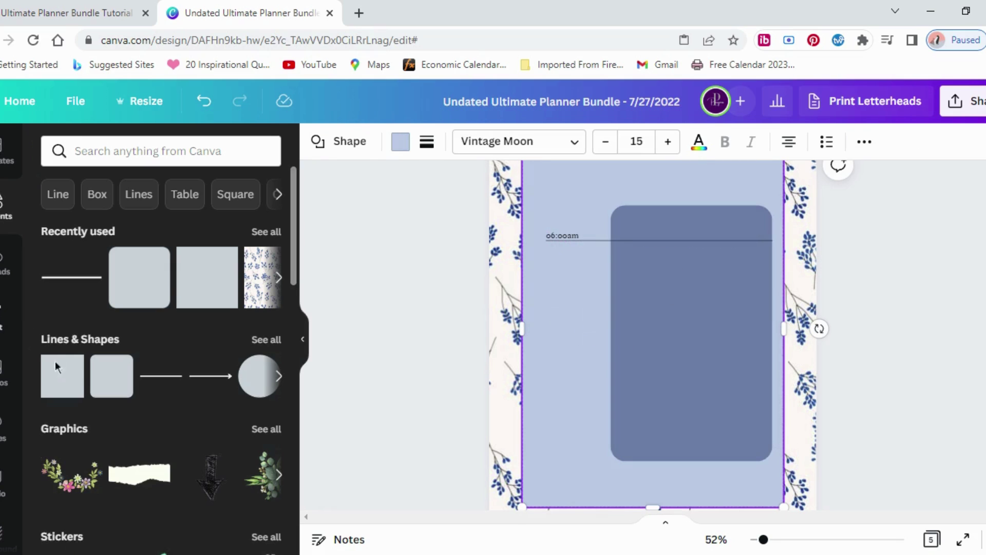
Step: Add a square shape and resize it into a thin bar covering the 06:00am row, matching the line's full width
click(56, 382)
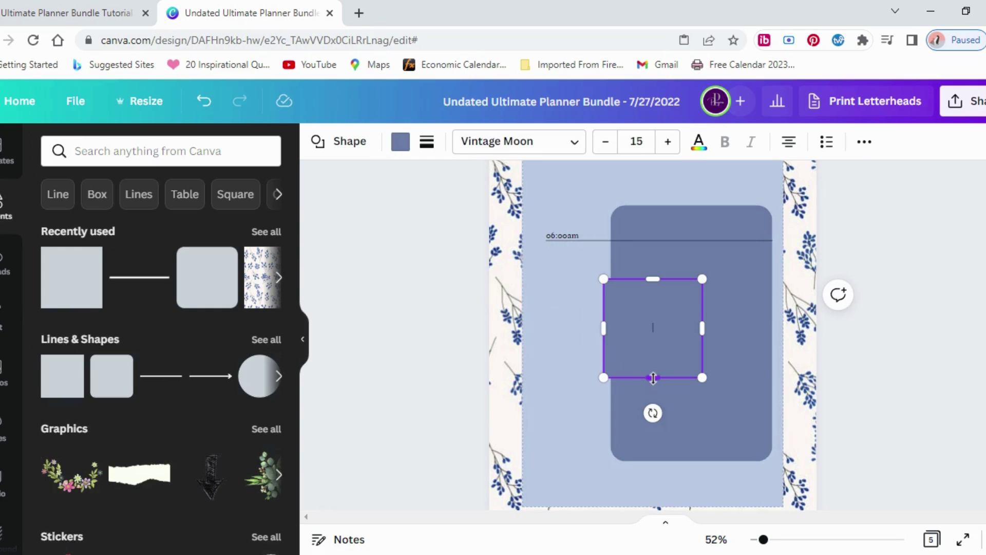
drag(653, 379, 653, 295)
drag(653, 294, 577, 229)
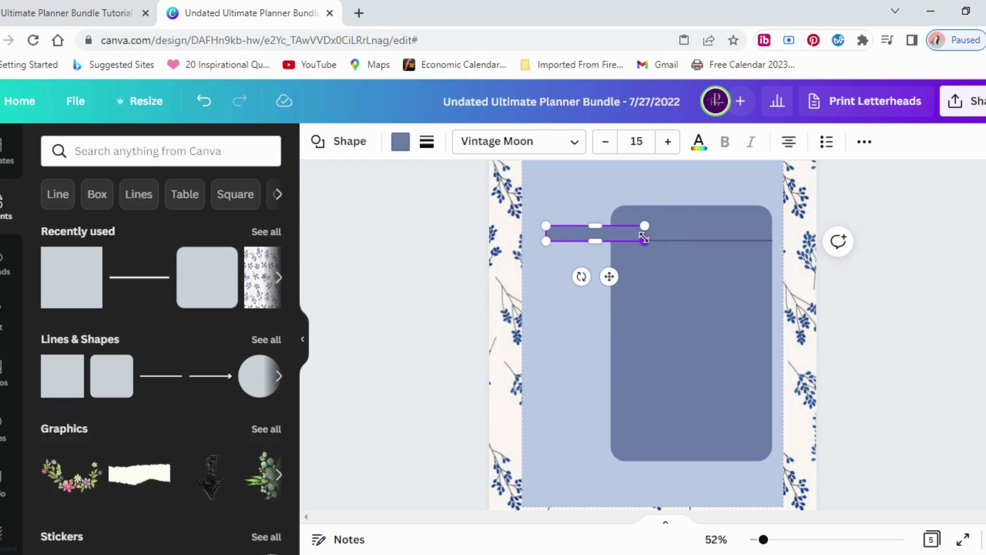
drag(644, 238, 771, 236)
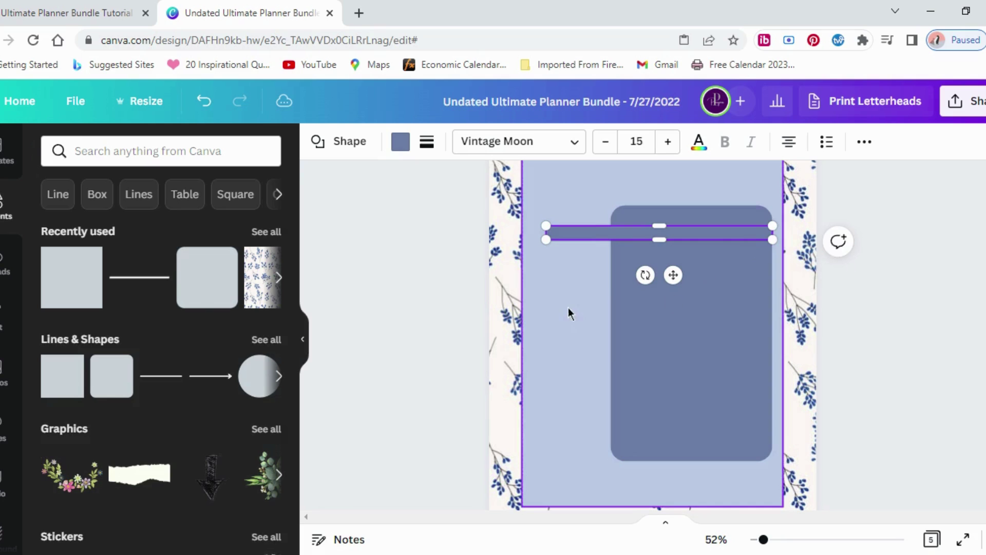
Step: Fill the thin bar over the 06:00am row with white from the document colors, after trying light blue
click(401, 141)
click(222, 222)
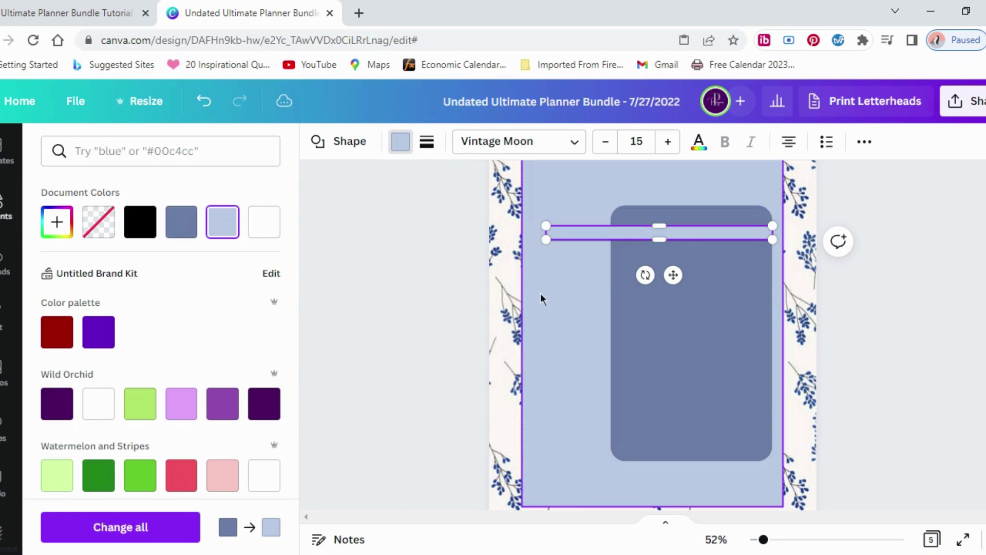
click(267, 225)
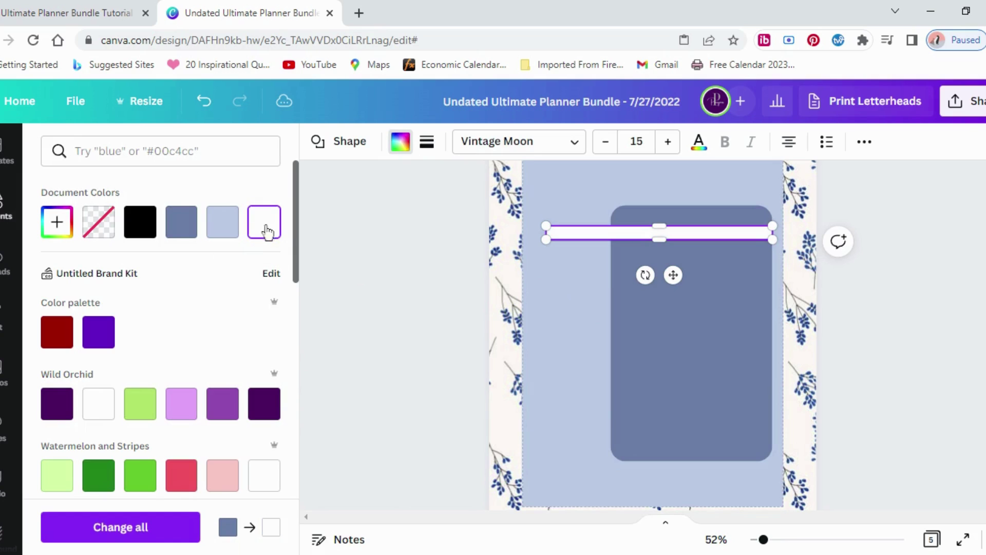
Step: Send the white bar to the back of the page's layers
right_click(601, 232)
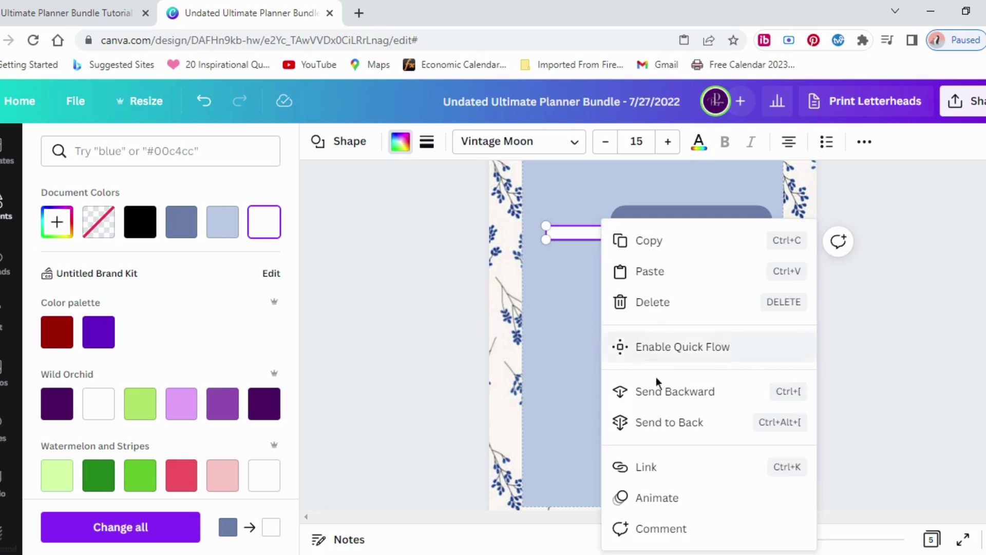
click(663, 420)
click(560, 333)
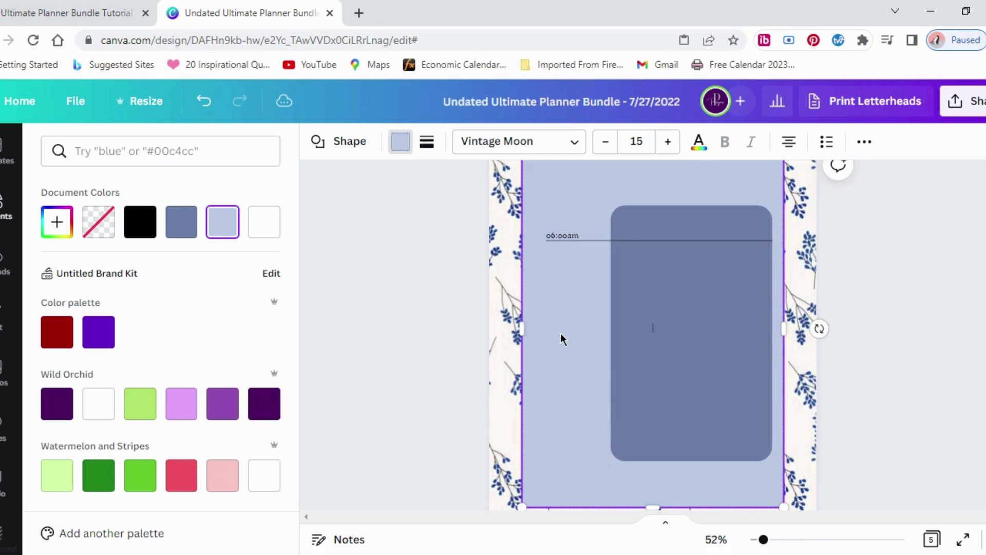
Step: Move the thin line and the 06:00am text slightly lower, keeping the line directly beneath the text
click(598, 238)
right_click(597, 237)
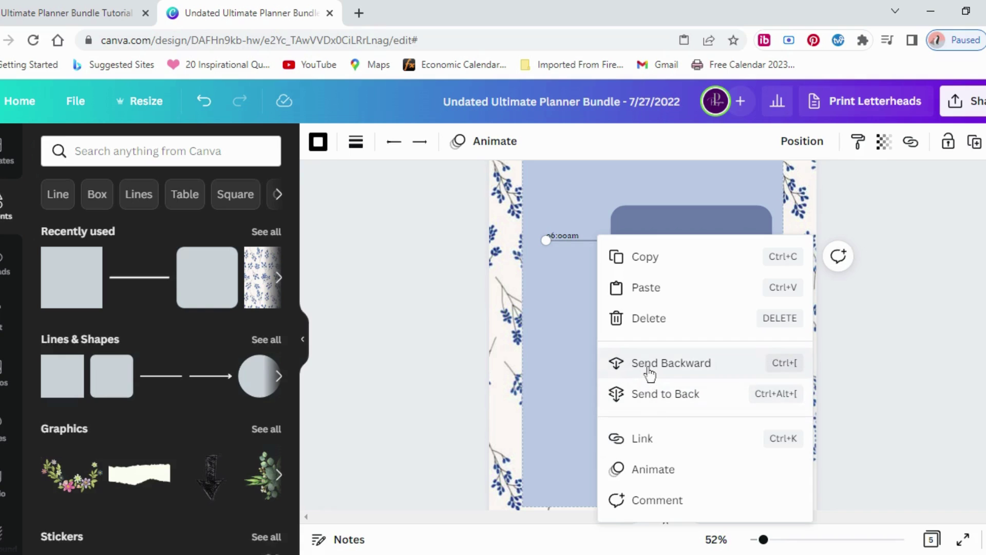
click(573, 352)
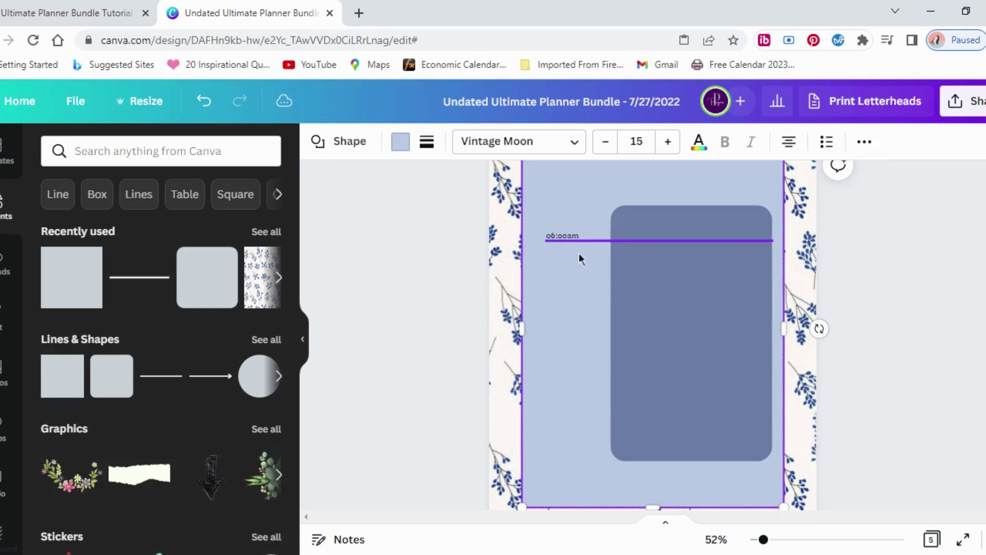
click(606, 234)
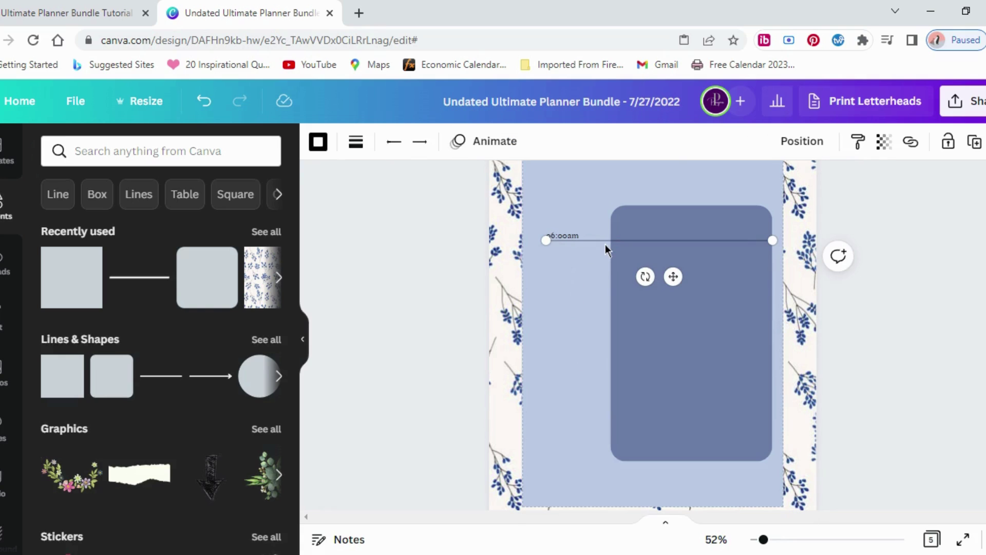
drag(605, 239, 563, 245)
click(607, 241)
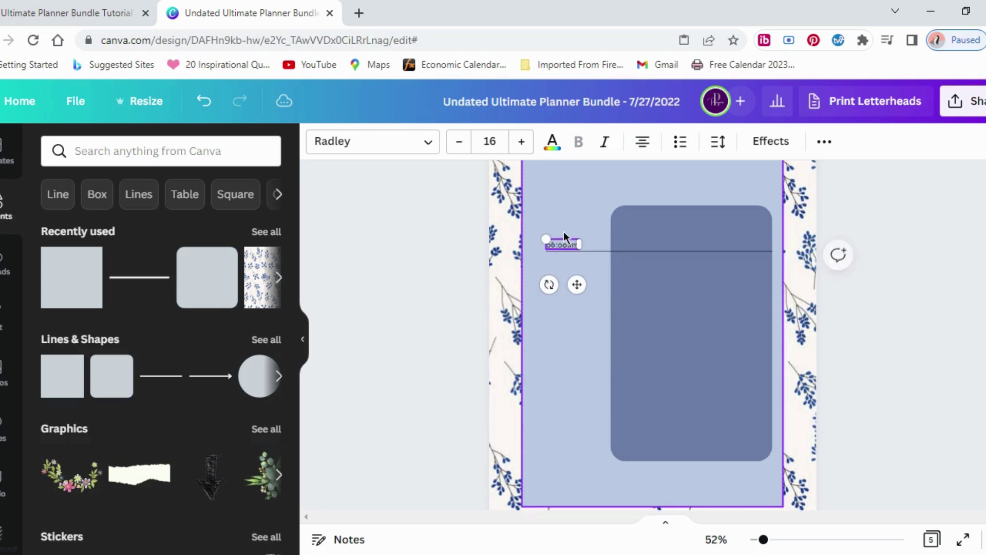
click(564, 235)
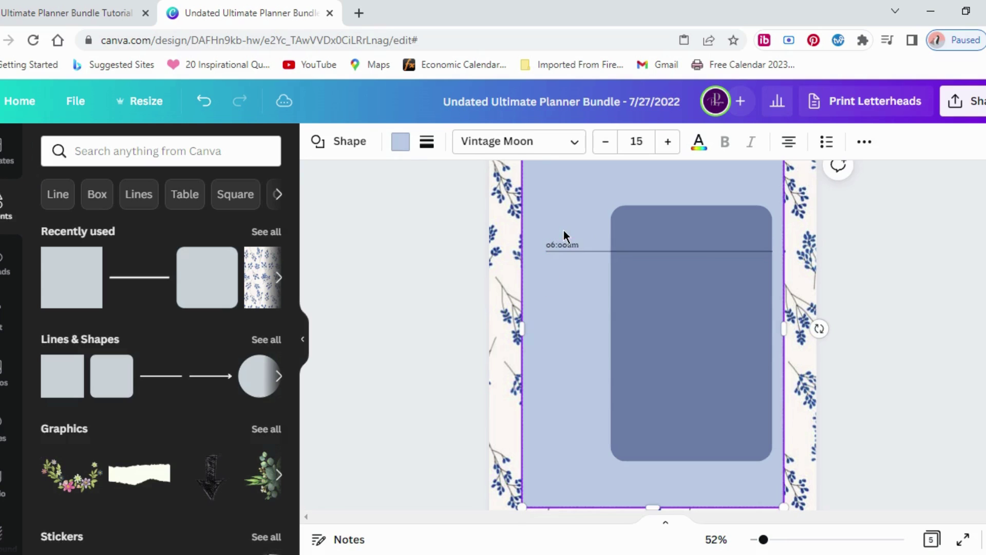
click(585, 251)
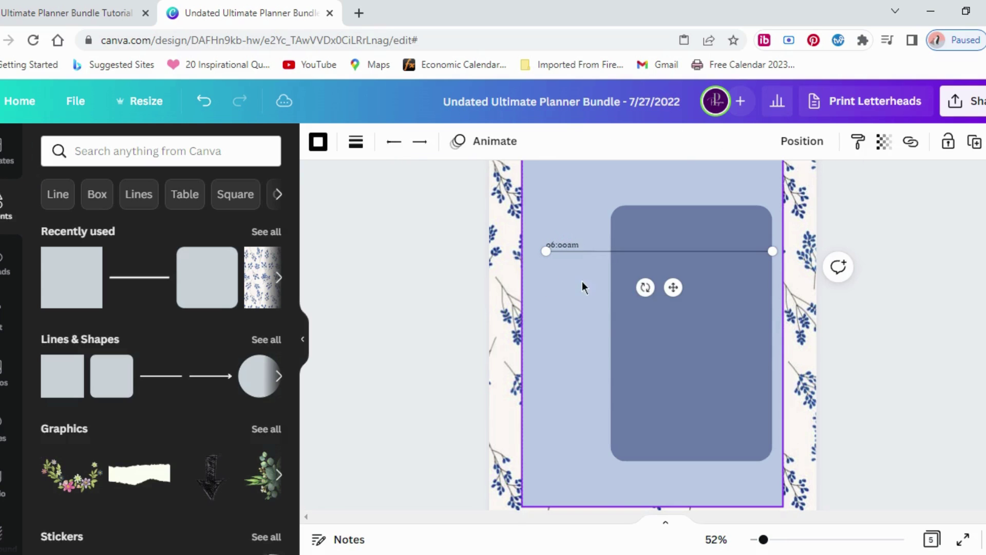
Step: Undo the last change and lock the light blue background panel in place
mouse_move(537, 233)
mouse_down()
mouse_move(548, 234)
mouse_move(537, 242)
mouse_up()
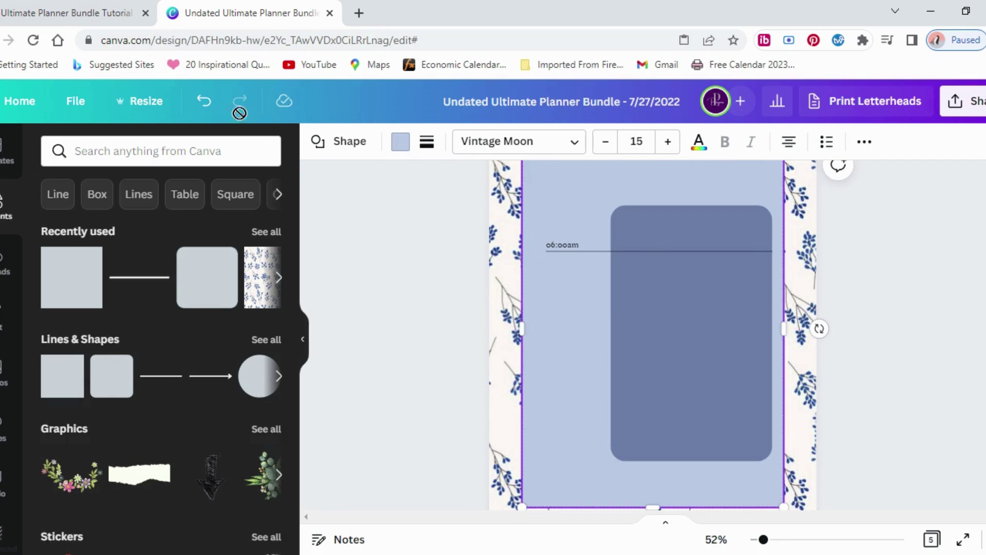
click(204, 102)
click(864, 142)
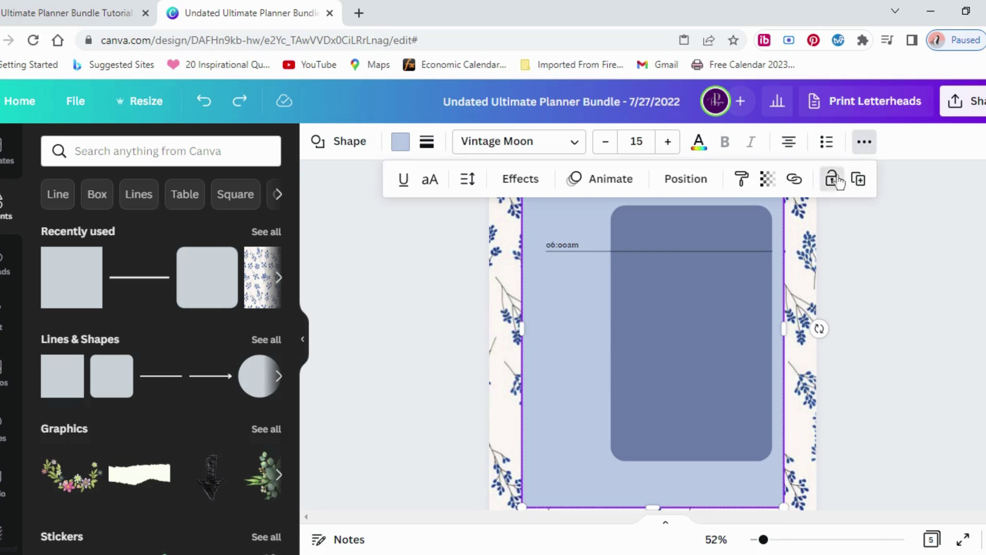
click(861, 180)
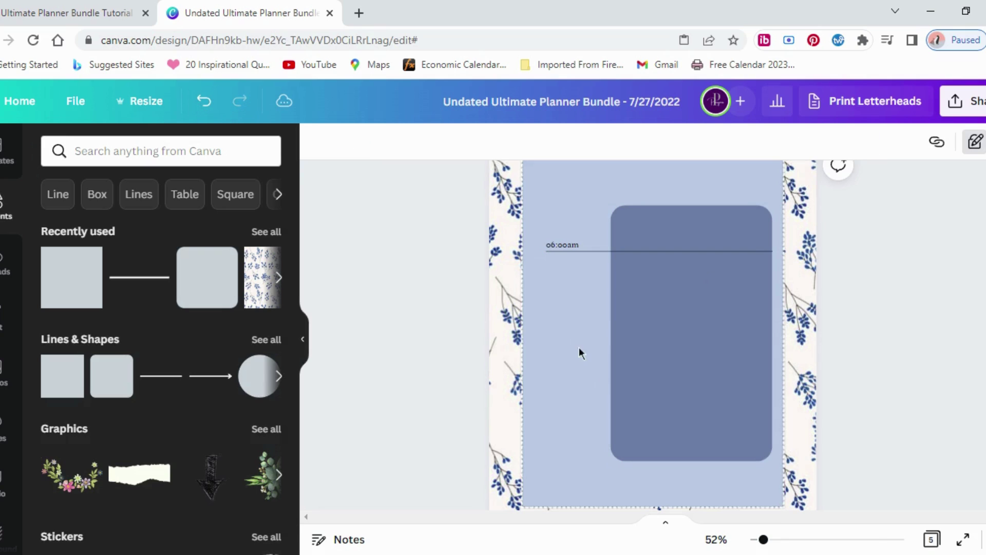
Step: Fill the bar above the 06:00am text with purple from the color palette and bring it forward over the light blue background
click(556, 255)
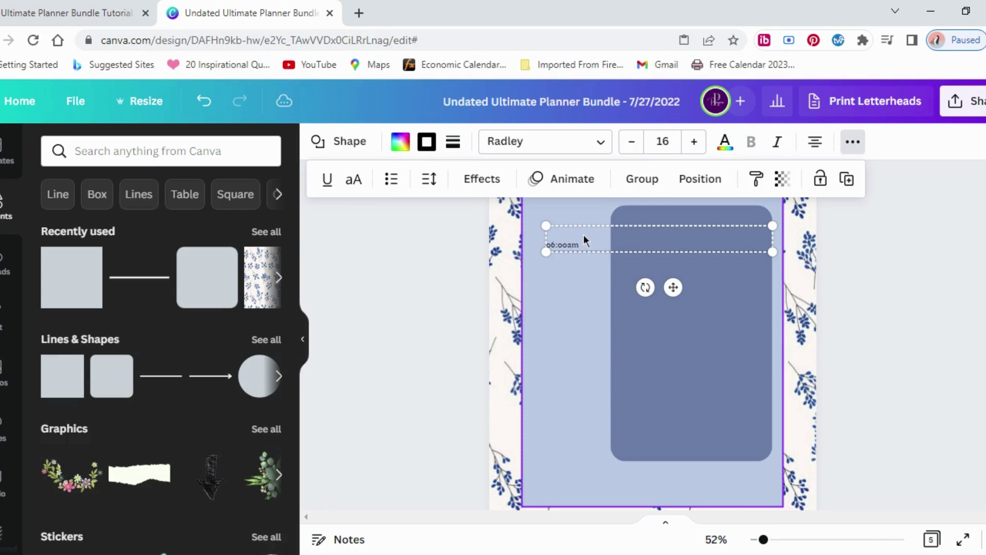
key(Escape)
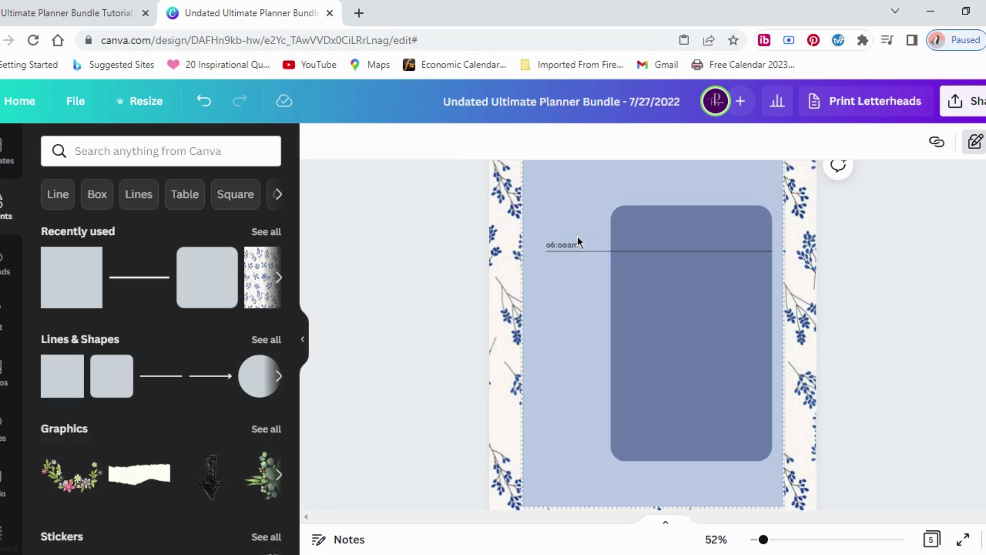
click(595, 216)
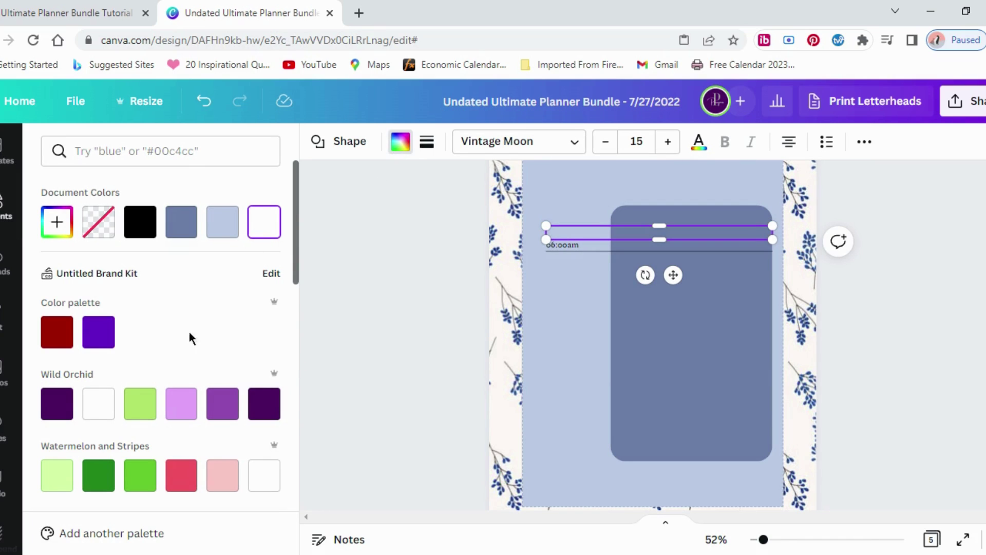
click(98, 333)
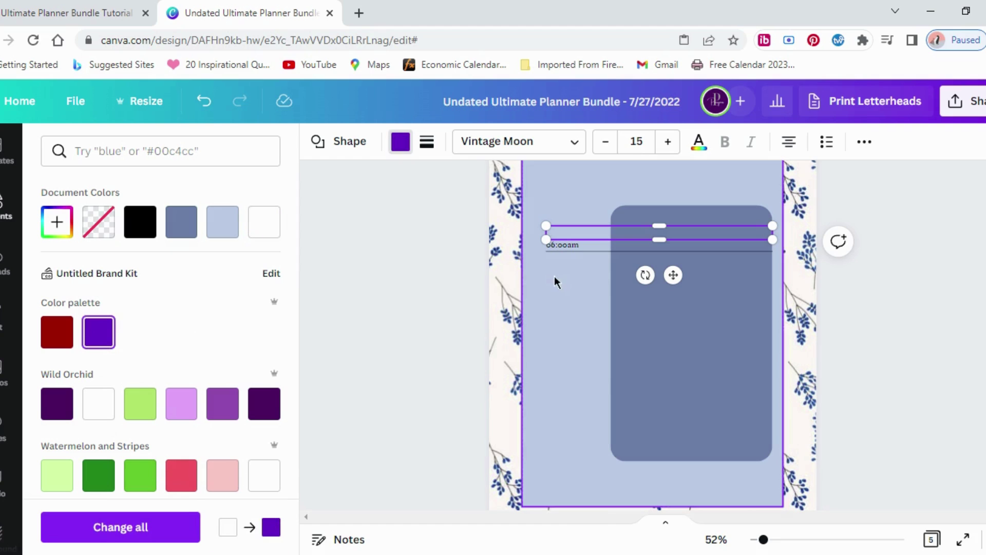
right_click(555, 239)
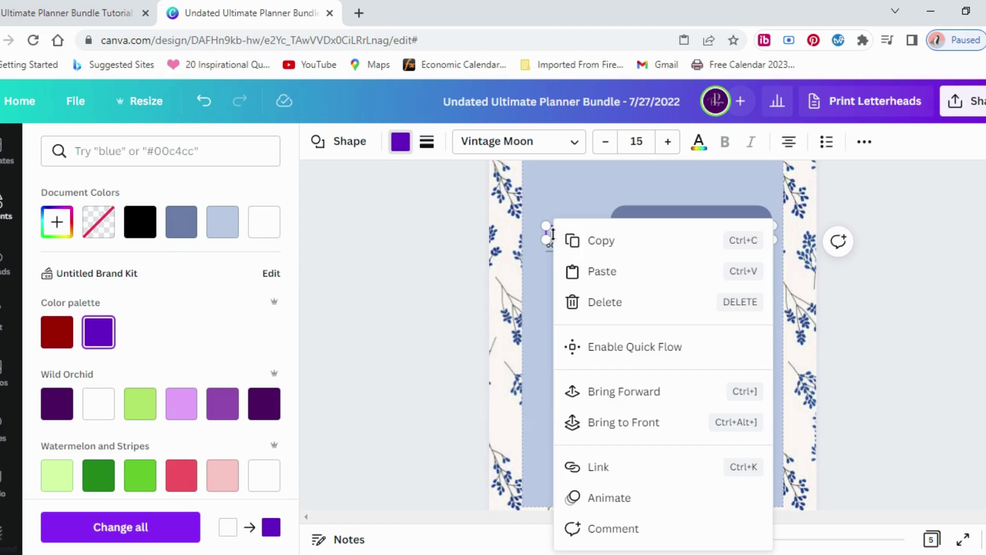
click(614, 401)
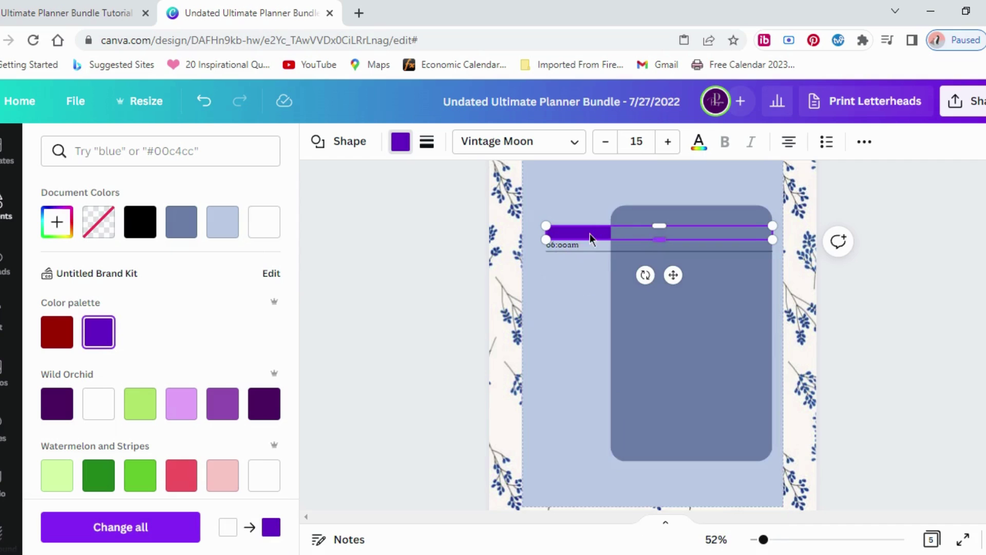
key(Escape)
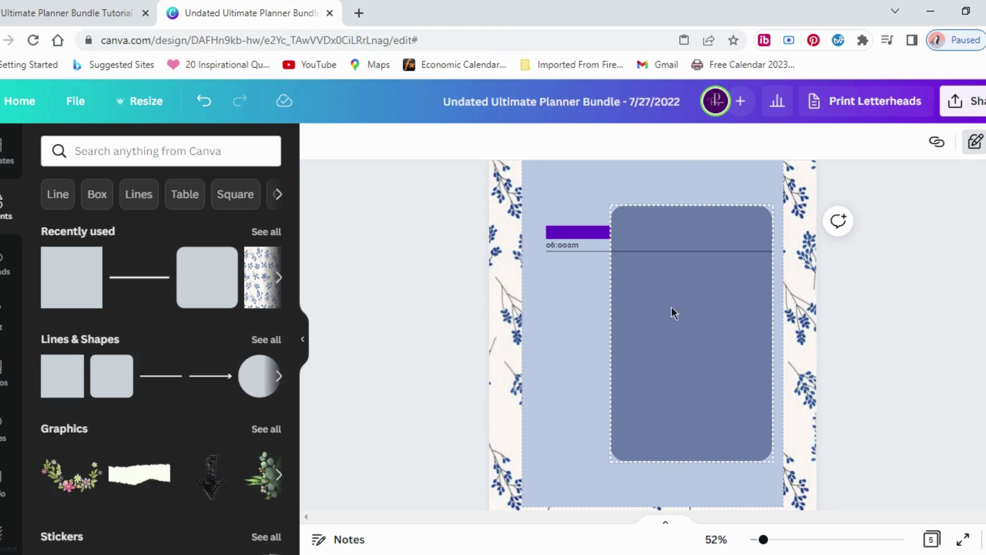
Step: Place the purple bar behind the 06:00am text and group the bar, text and line
drag(584, 233, 593, 244)
click(595, 297)
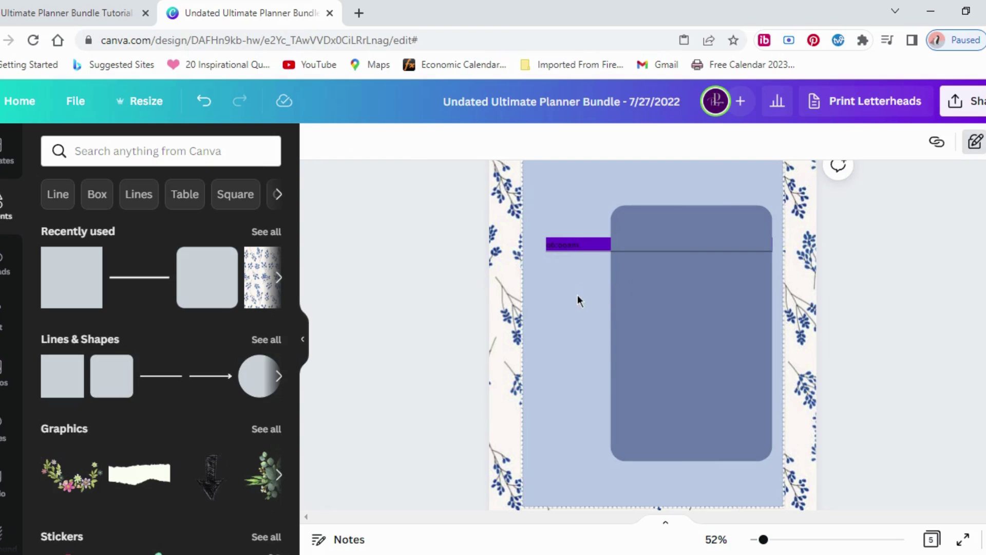
drag(543, 252, 600, 254)
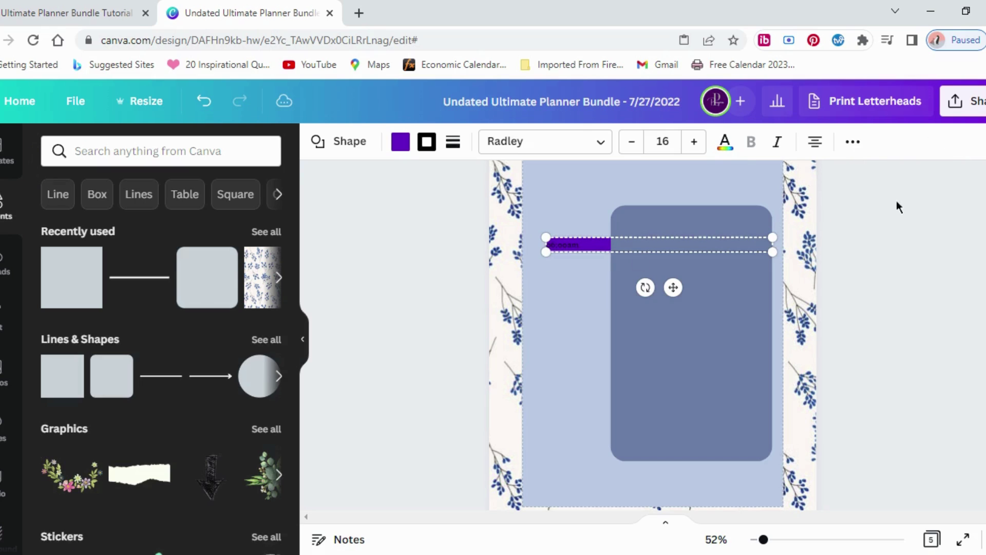
click(853, 142)
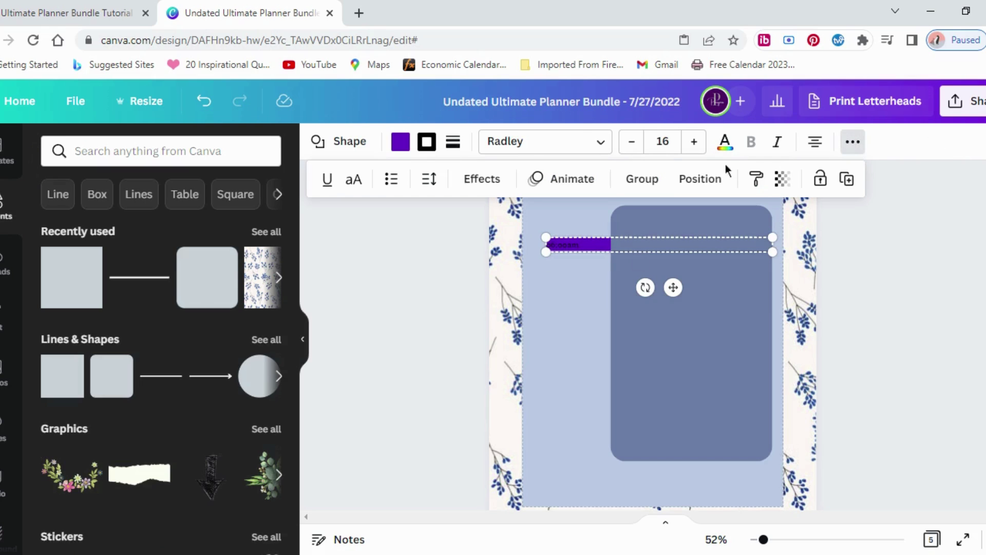
click(641, 179)
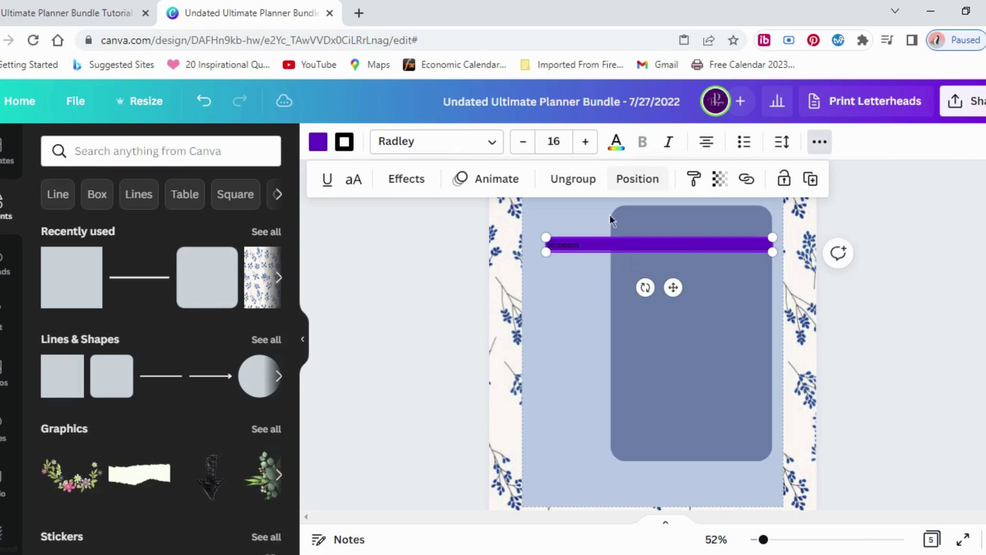
Step: Duplicate the grouped 06:00am row twelve times
click(810, 185)
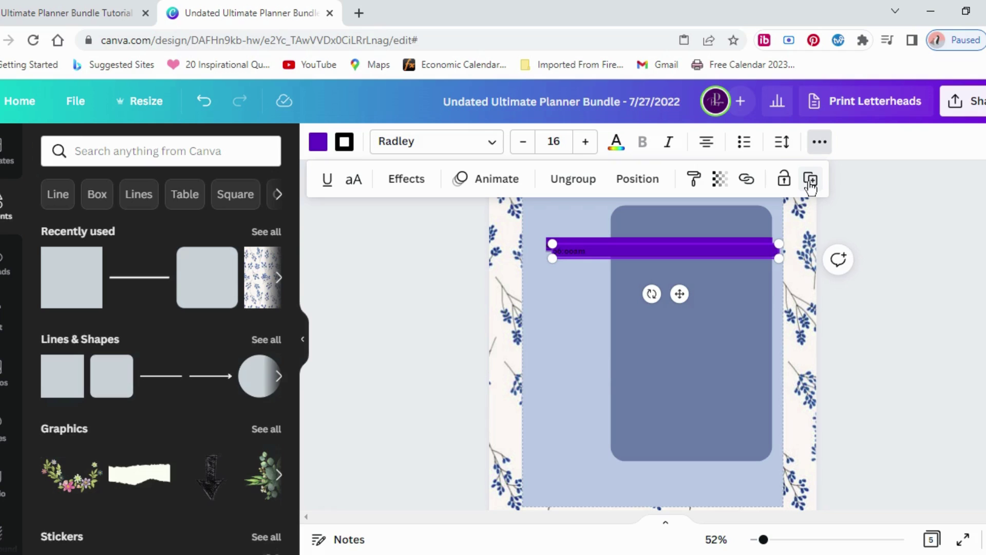
click(811, 186)
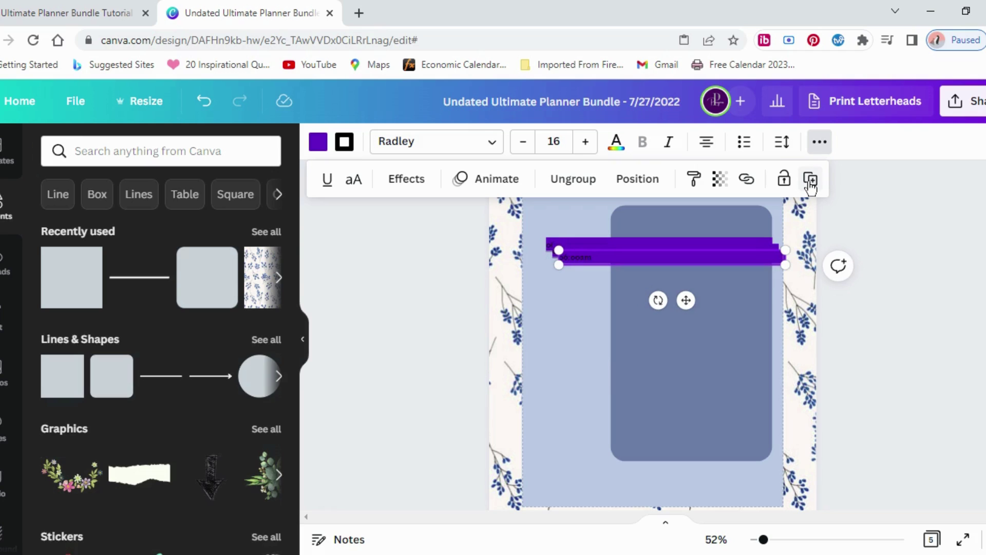
click(810, 183)
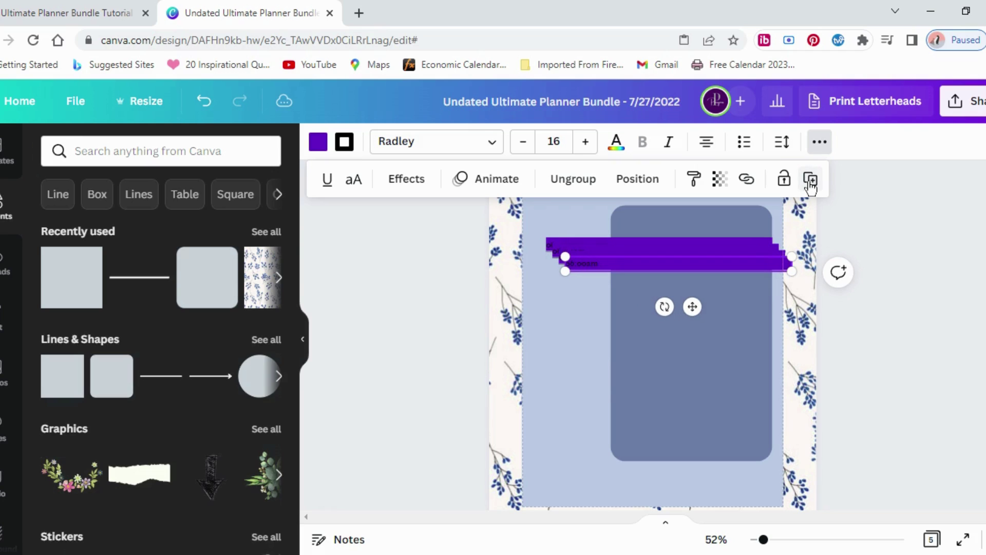
click(811, 183)
click(810, 184)
click(810, 184)
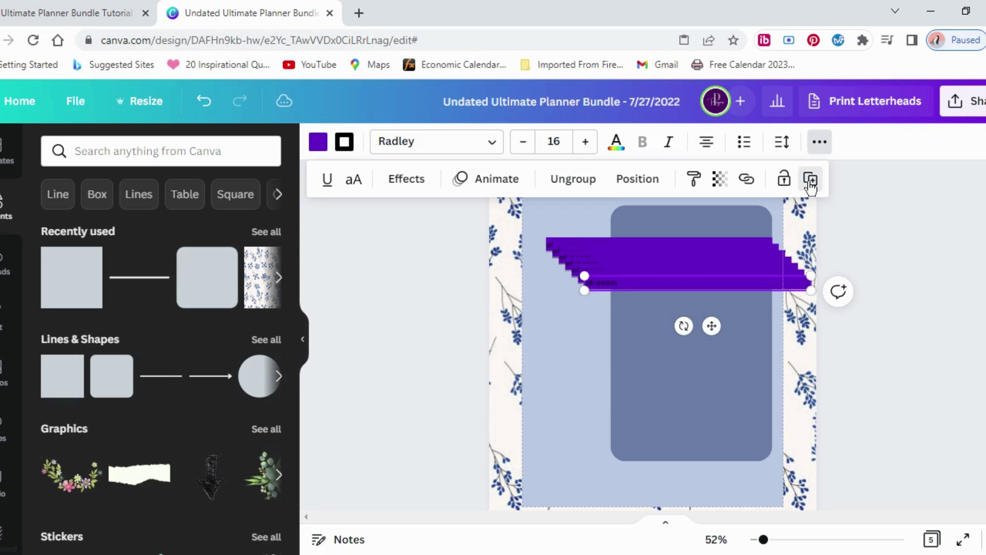
click(811, 184)
click(811, 184)
click(810, 184)
click(811, 184)
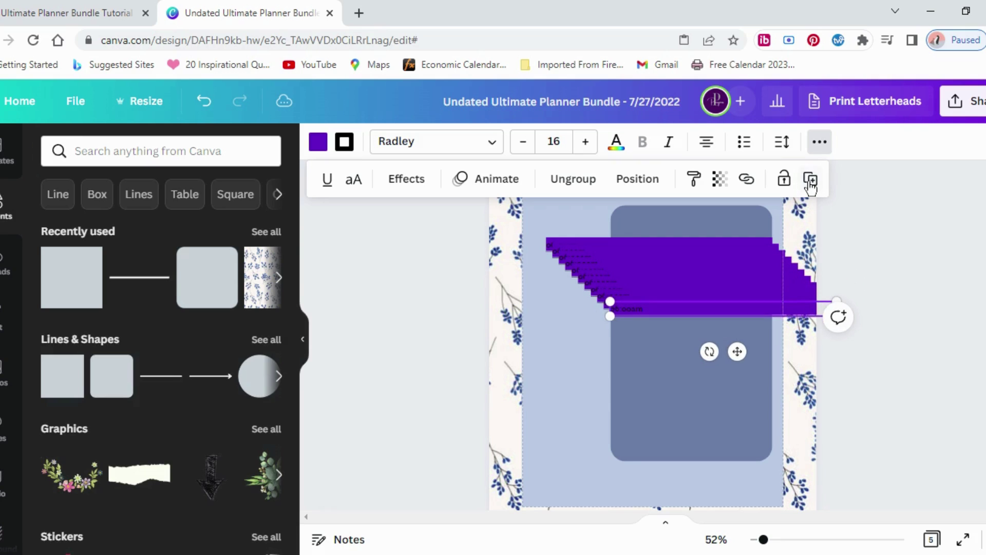
click(811, 184)
click(810, 184)
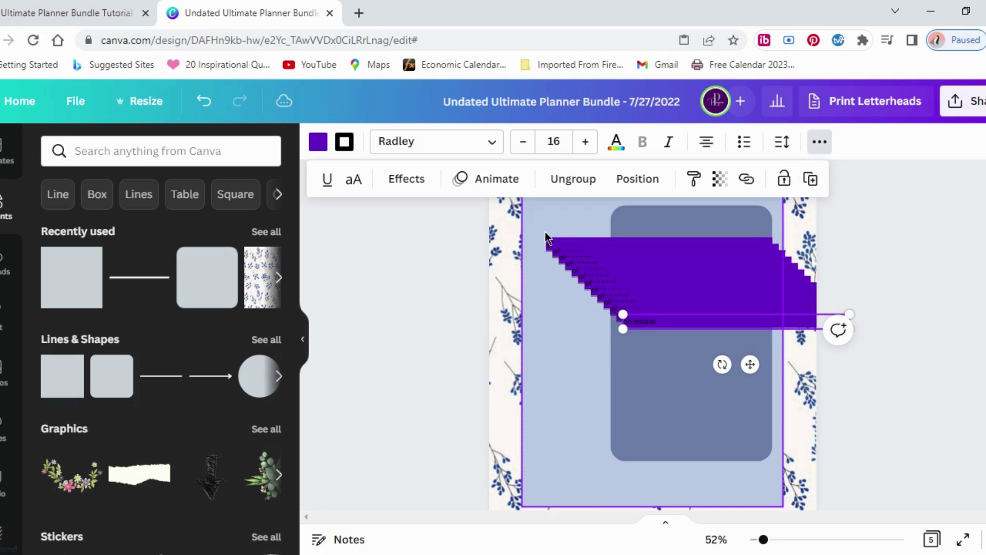
Step: Move one row copy down to the rounded panel's lower edge and tidy up all the rows into an evenly spaced stack
drag(544, 233, 583, 455)
click(585, 348)
drag(538, 227, 633, 472)
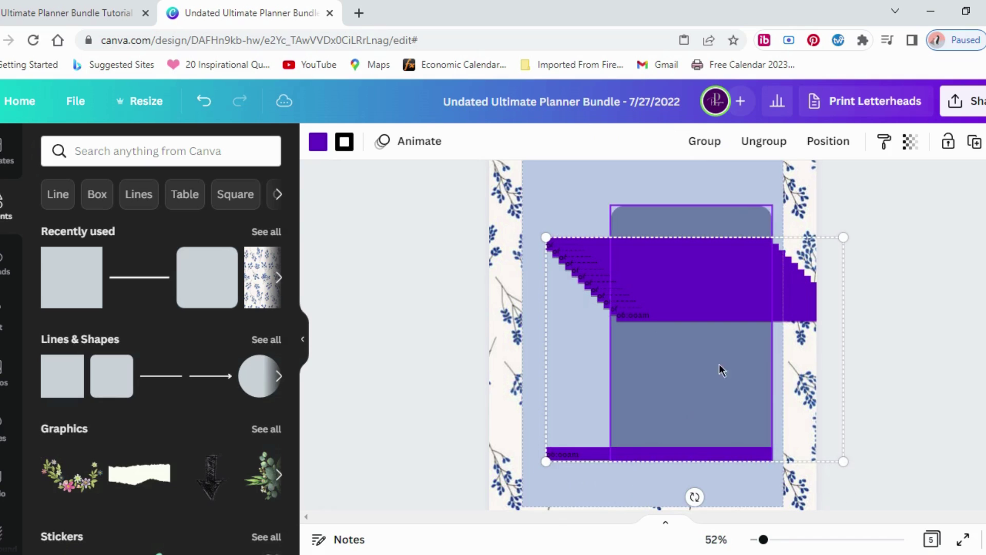
click(824, 154)
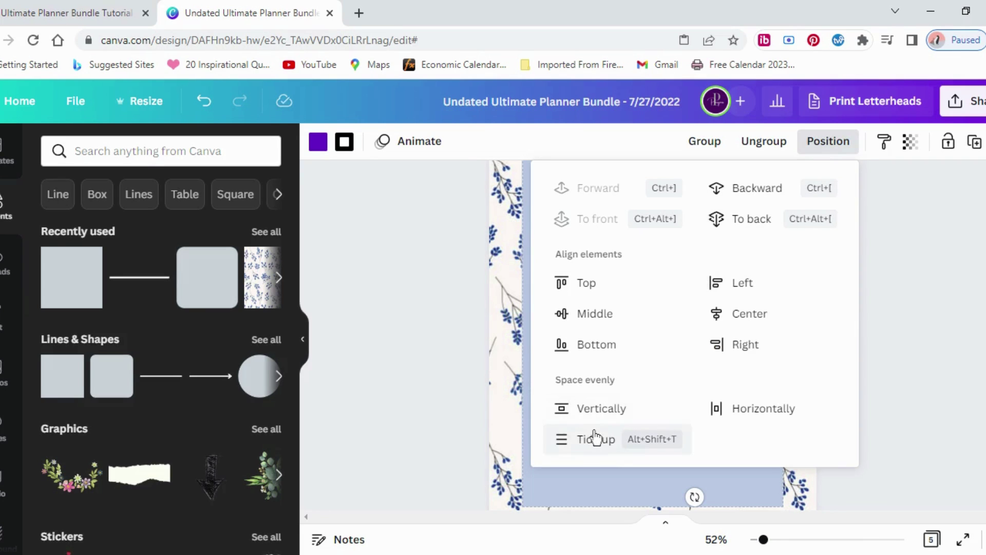
click(487, 361)
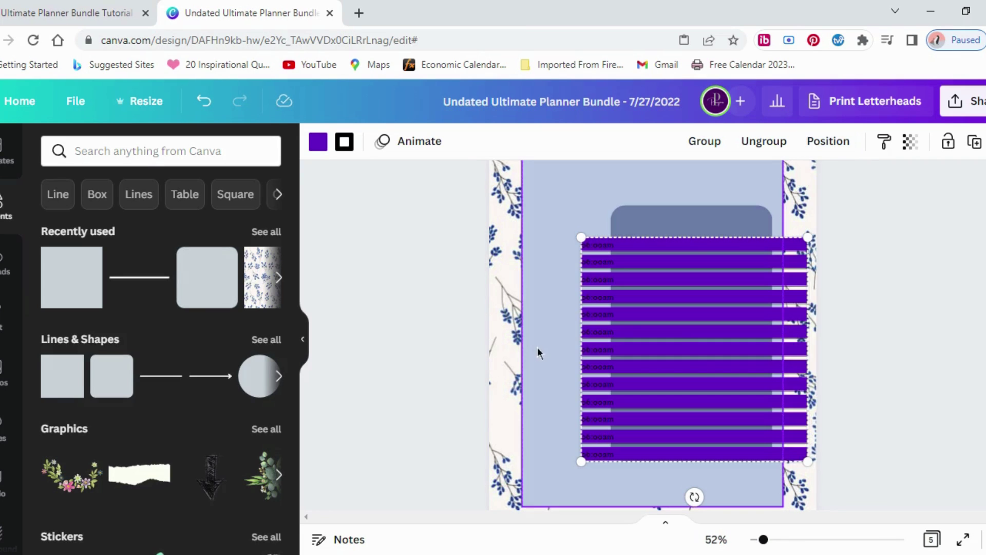
Step: Align the stack of rows with the rounded panel's right edge and send it backward behind the panel
drag(674, 324, 644, 325)
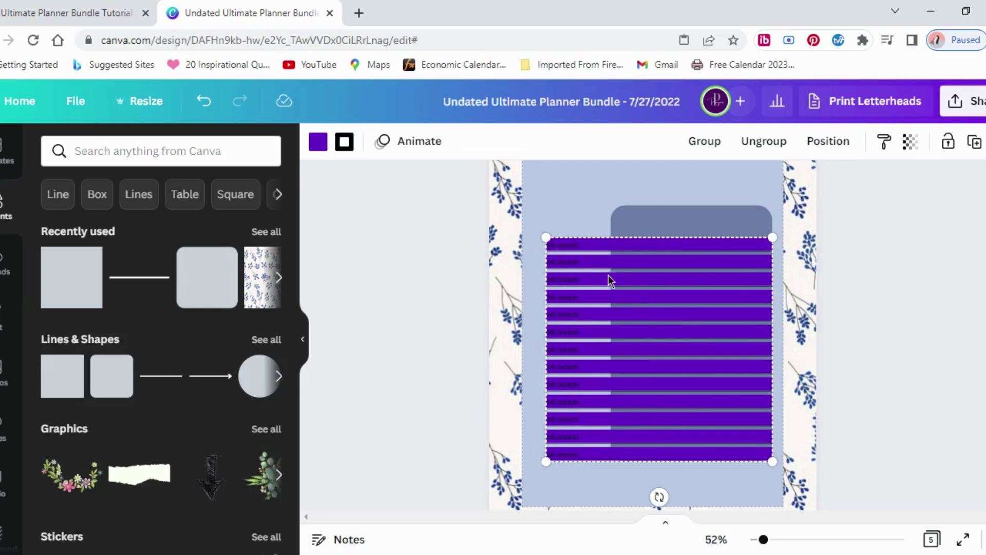
scroll(606, 275, up, 2)
scroll(600, 267, down, 2)
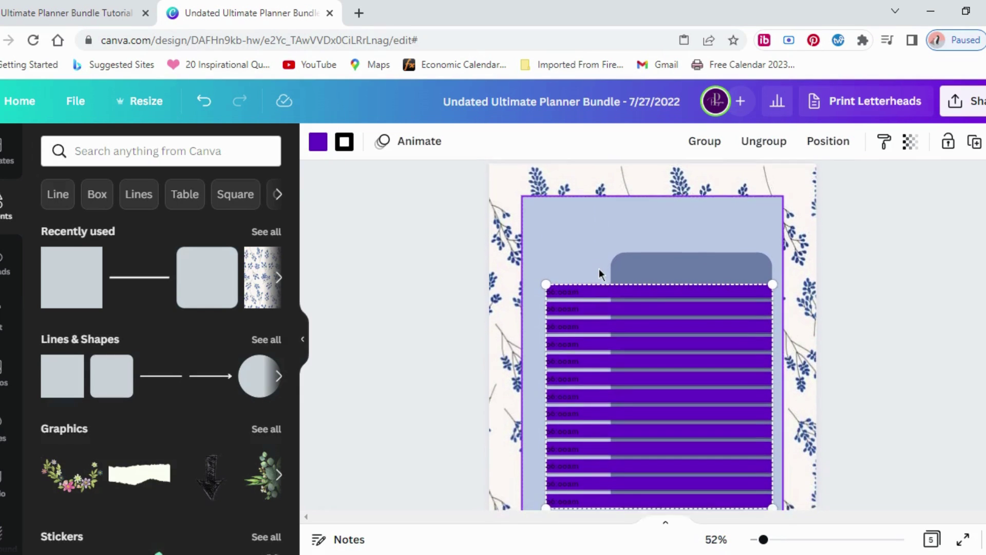
right_click(587, 248)
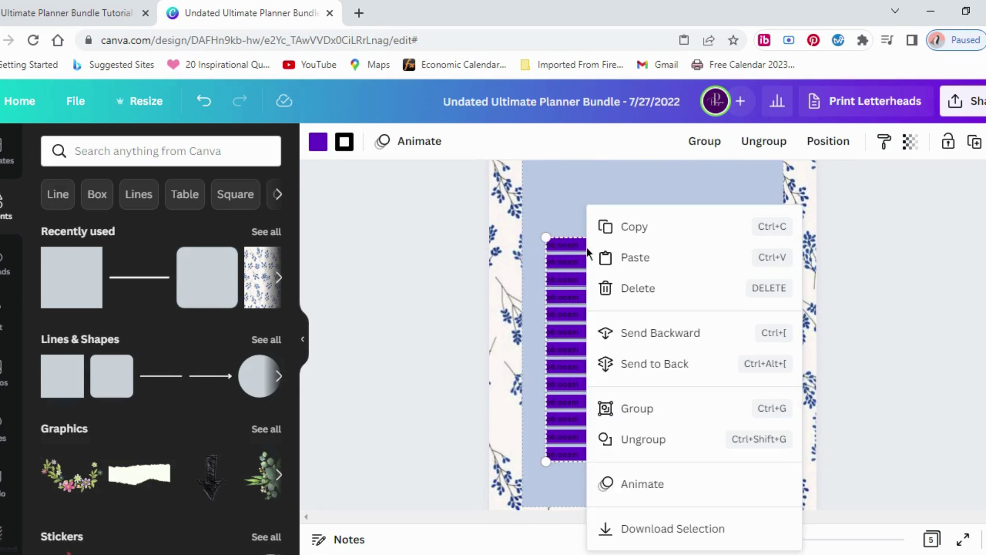
click(640, 333)
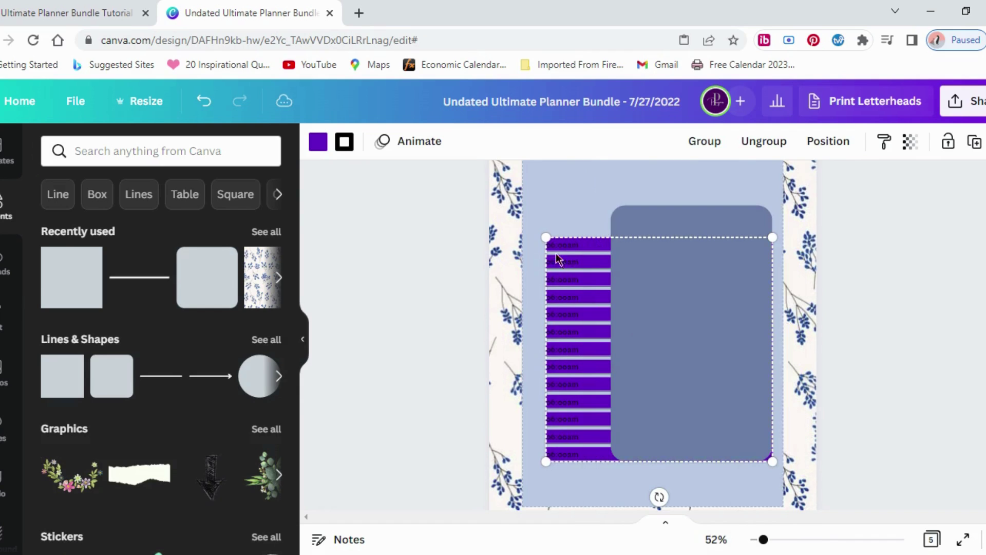
click(555, 221)
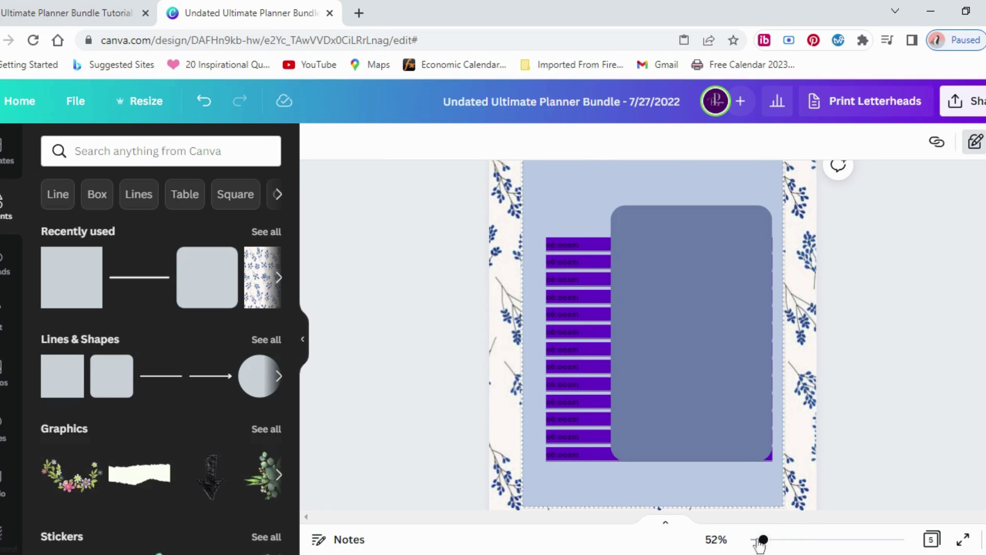
drag(764, 540, 770, 540)
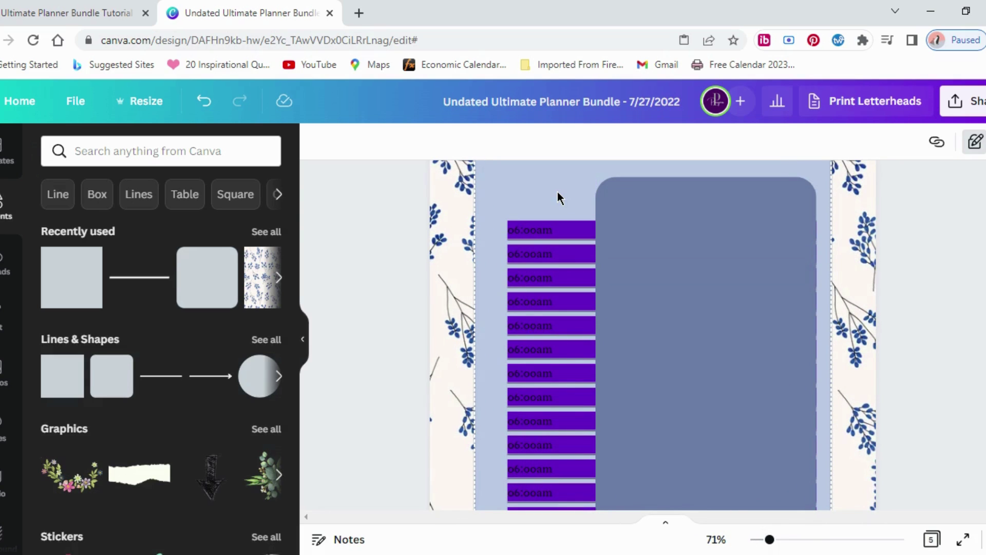
Step: Unlock the dark blue rounded panel and send it to the back behind the time rows
scroll(557, 193, down, 1)
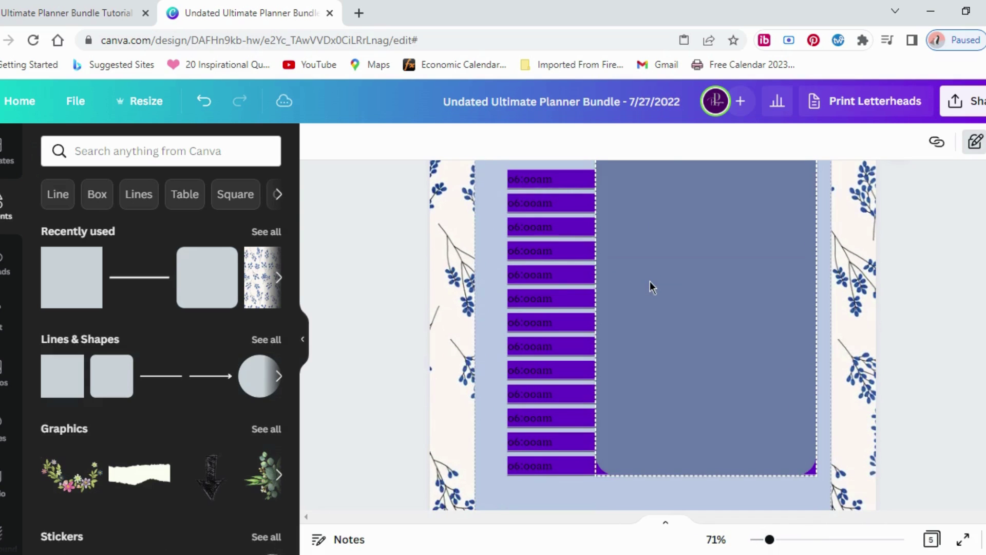
scroll(651, 290, up, 2)
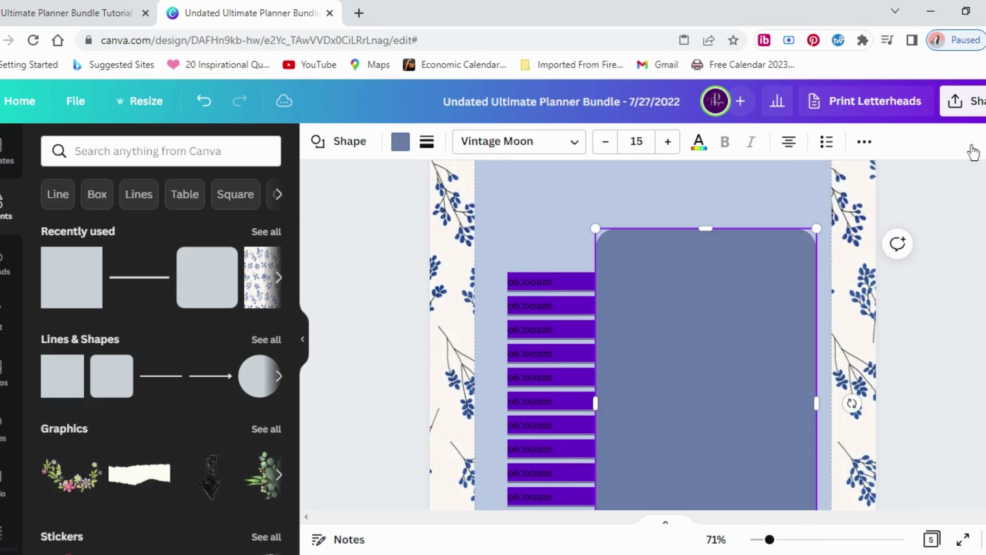
right_click(764, 277)
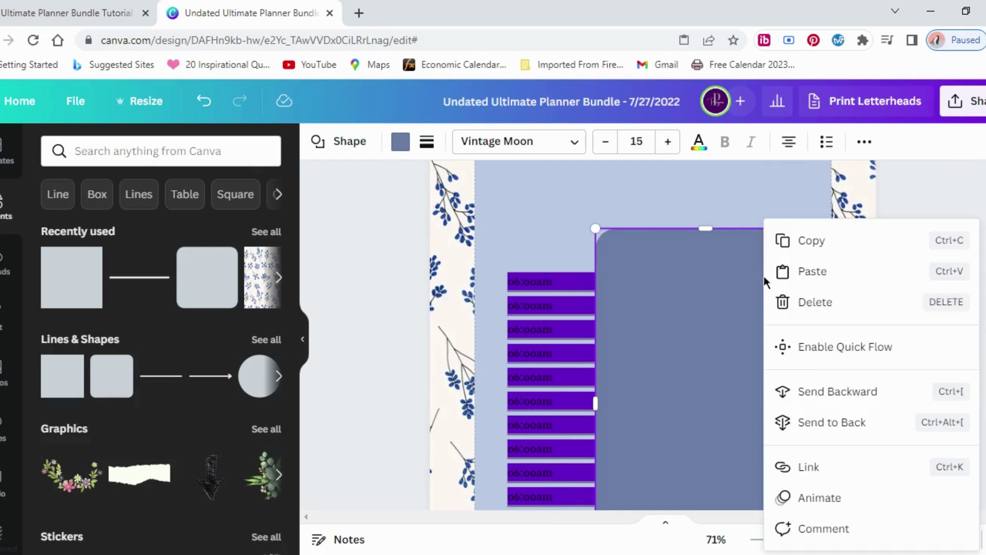
click(805, 392)
right_click(677, 312)
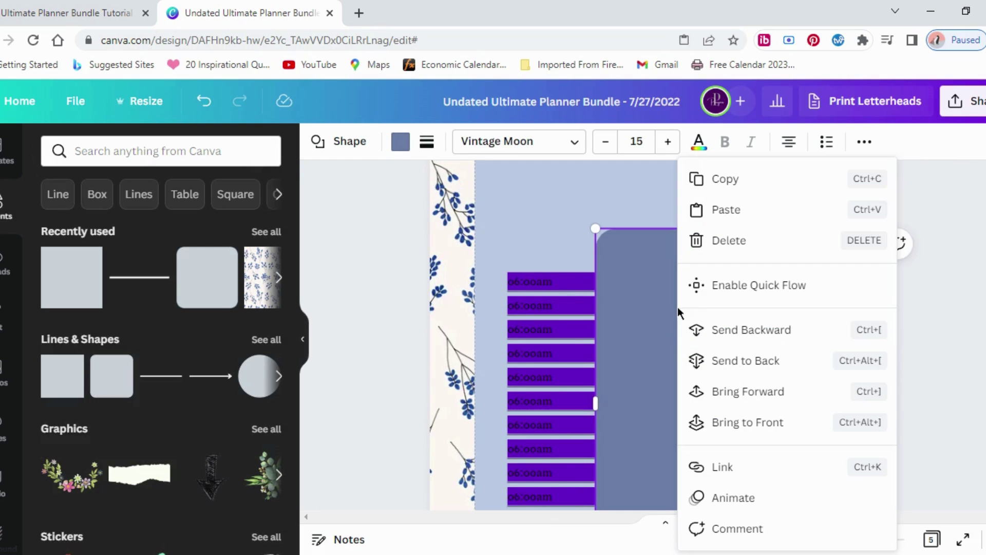
click(734, 339)
right_click(634, 268)
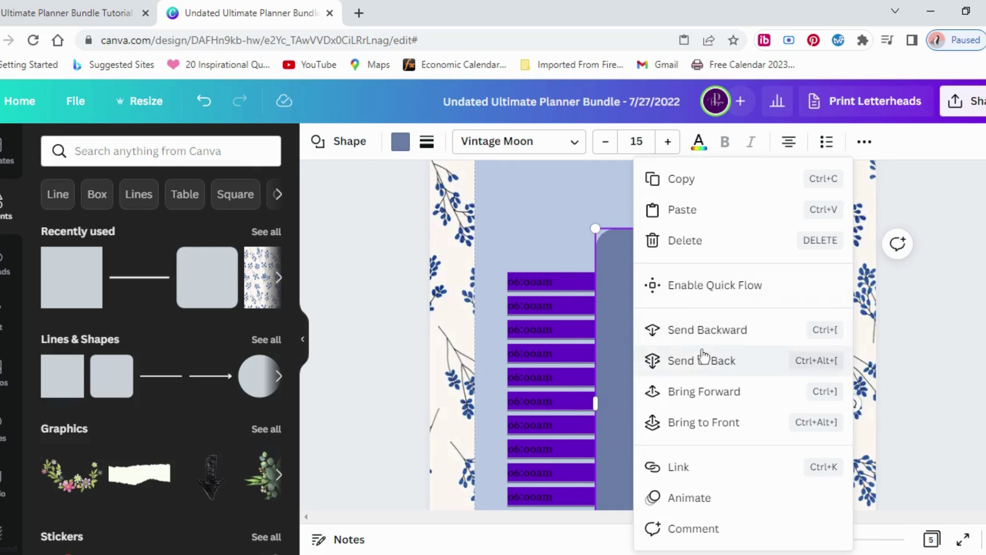
click(701, 361)
Step: Unlock the light blue background rectangle and delete it from the page
click(544, 248)
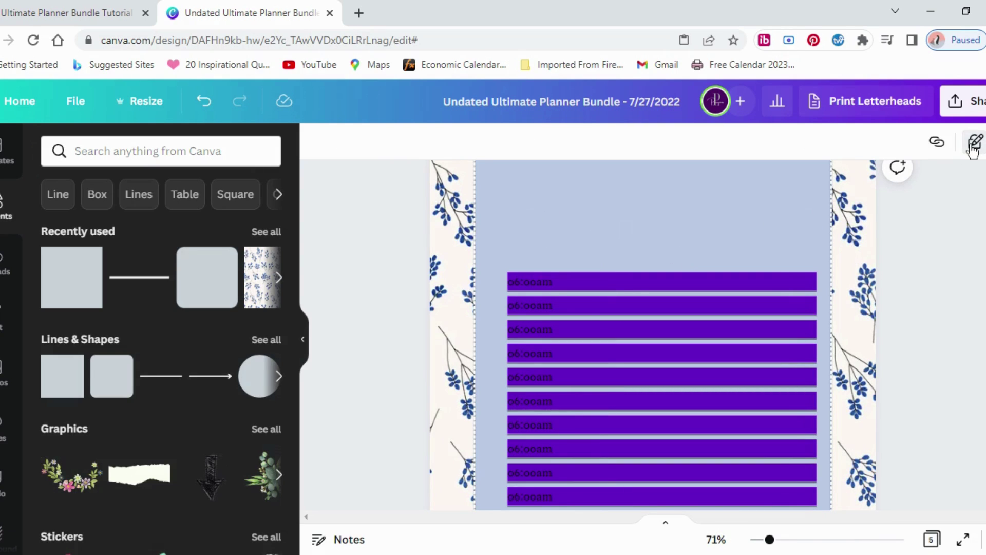
key(Tab)
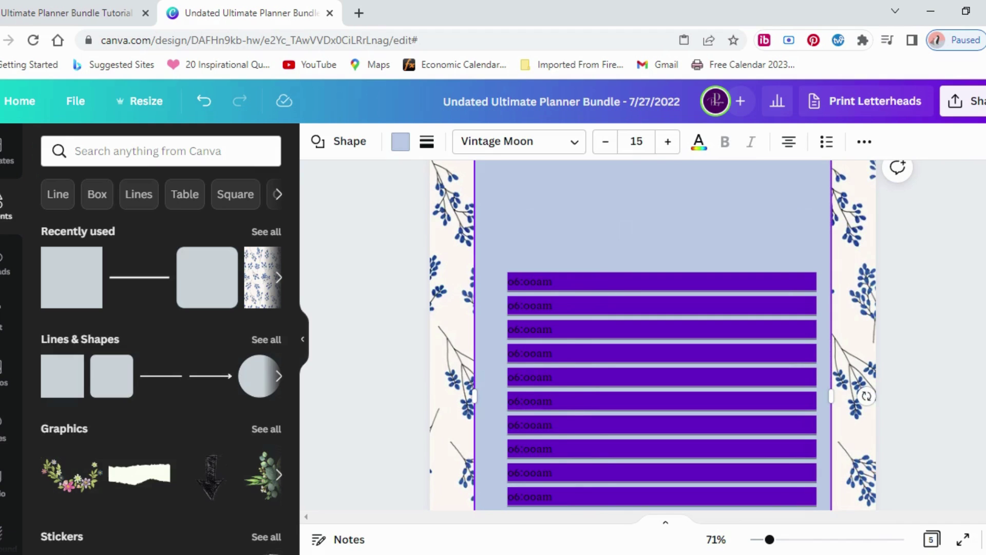
key(Delete)
scroll(859, 315, down, 3)
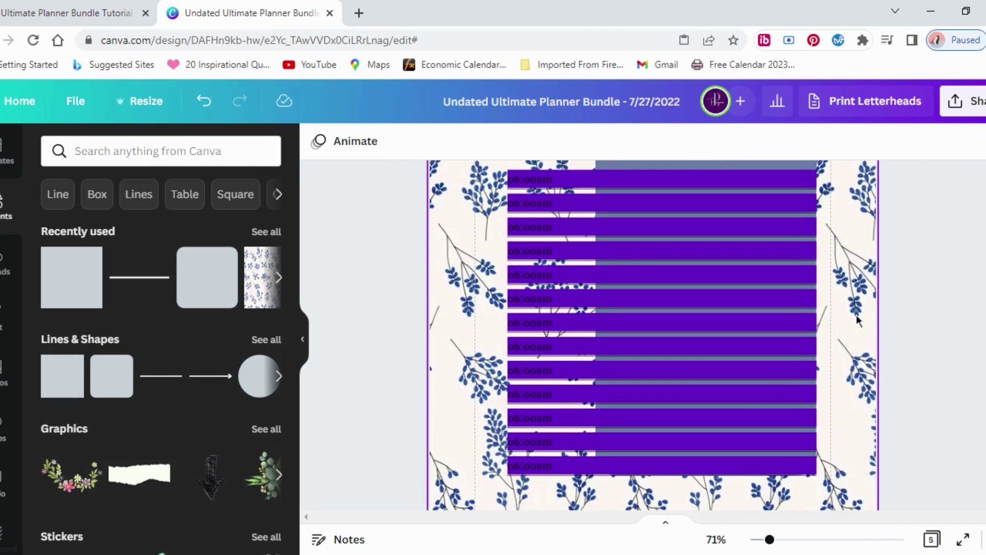
Step: Recolor the first row's purple bar to the document's light blue and apply that color change to all matching elements
scroll(858, 320, up, 1)
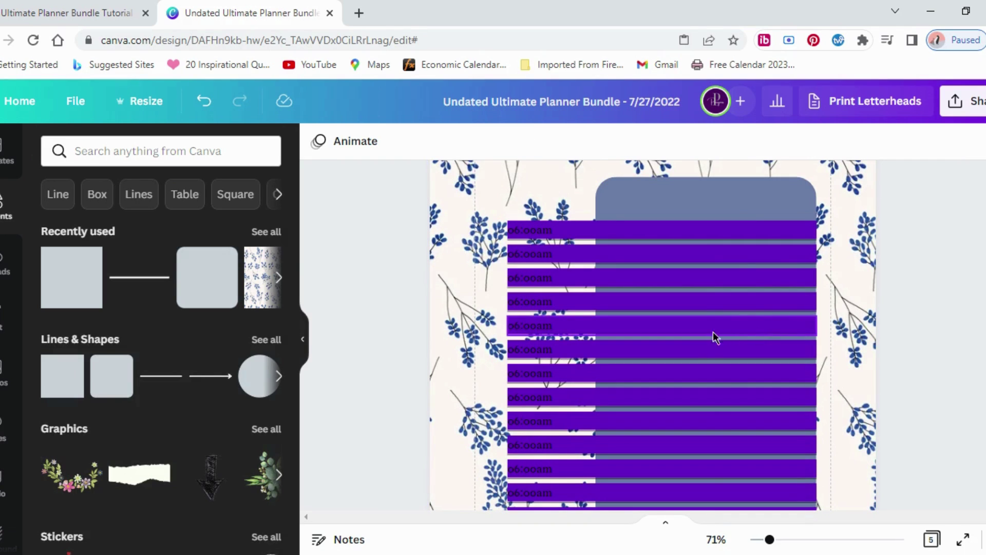
click(580, 231)
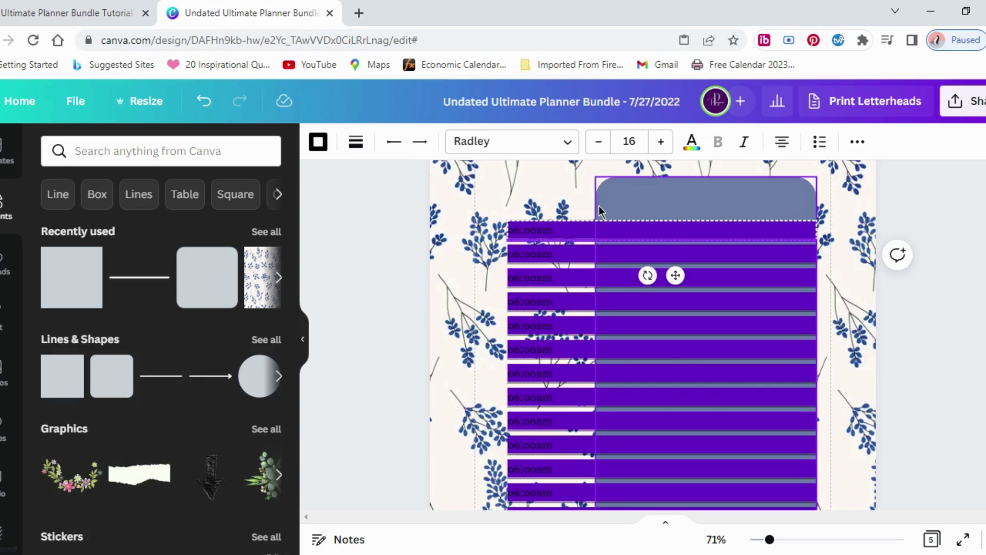
click(733, 230)
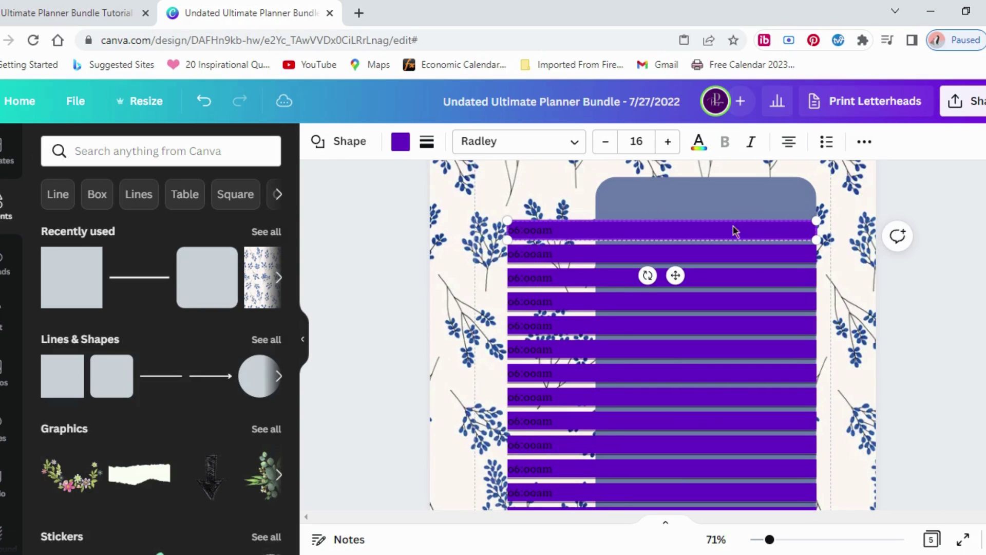
click(400, 146)
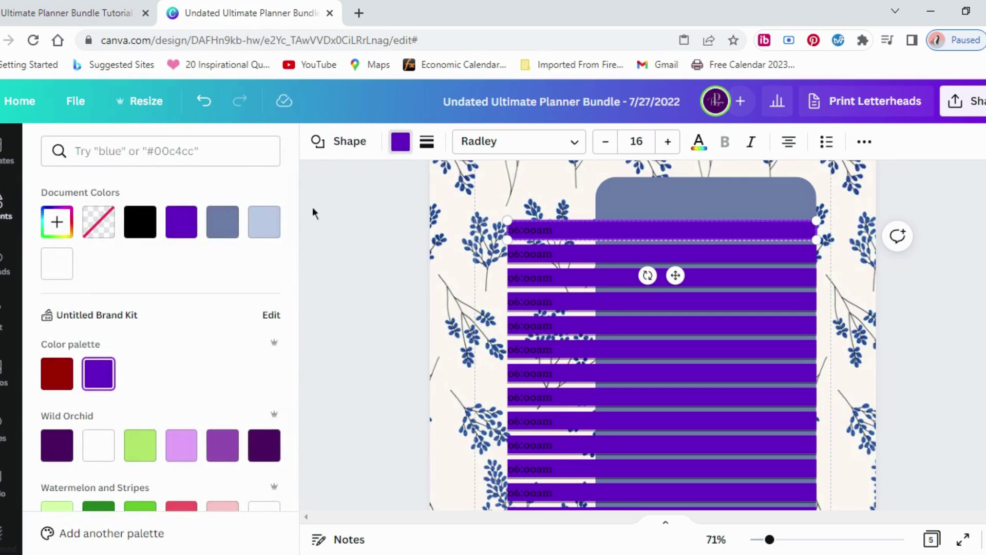
click(257, 225)
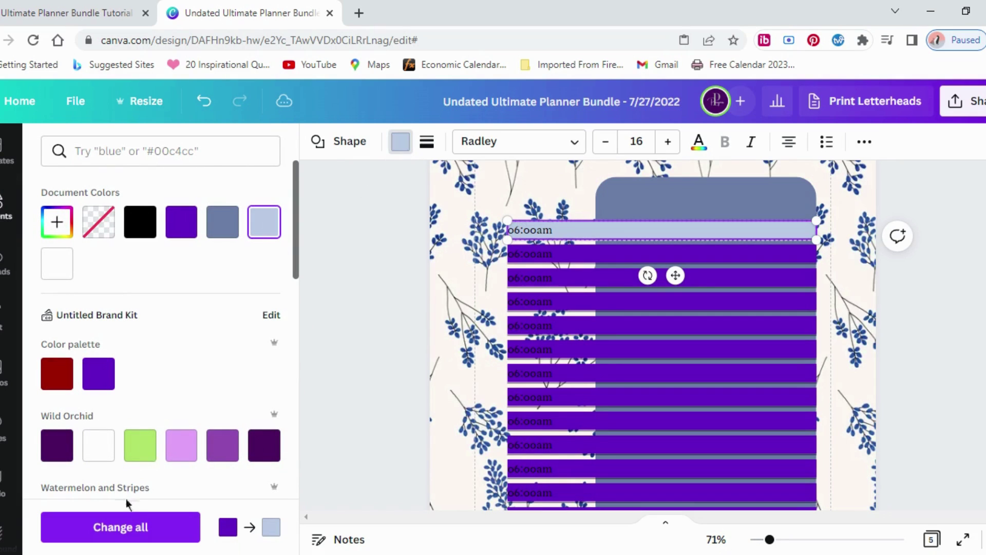
click(126, 525)
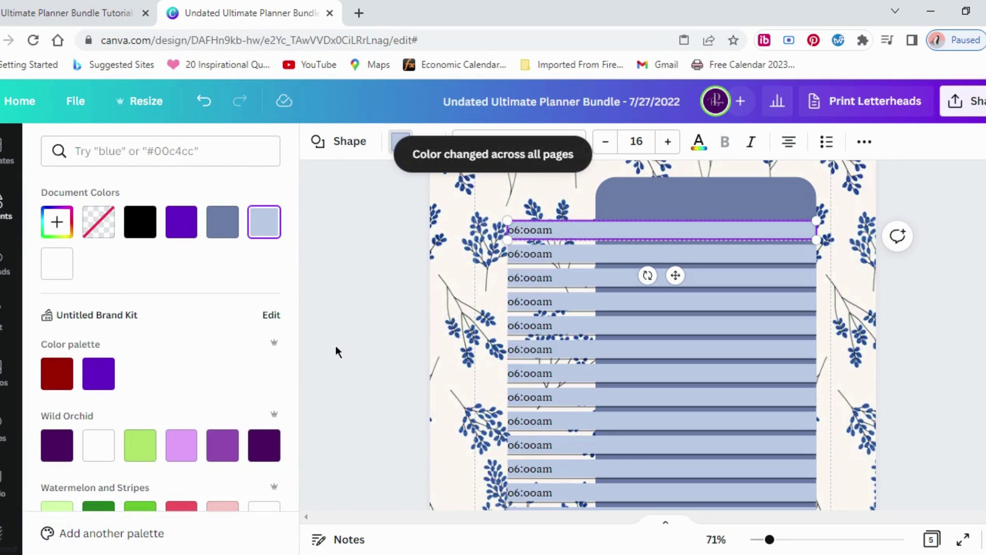
scroll(341, 343, down, 1)
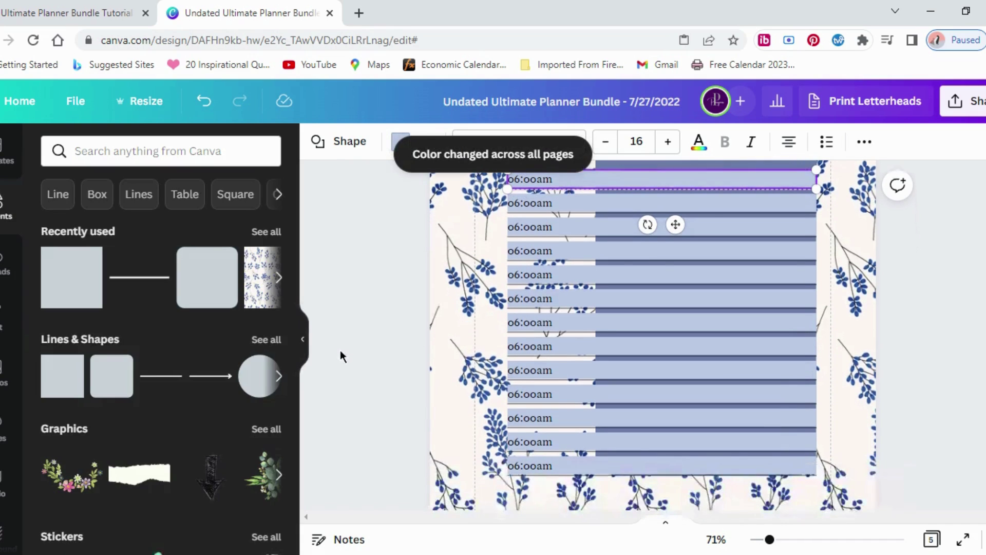
Step: Widen the dark blue rounded panel so its left edge lines up with the start of the time rows
scroll(340, 350, up, 2)
click(630, 251)
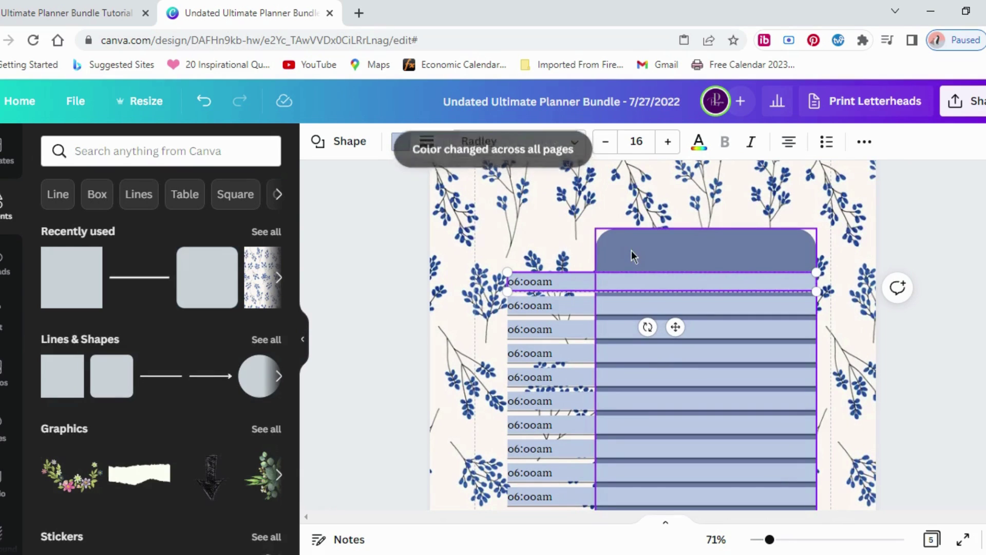
drag(596, 403, 502, 406)
click(383, 341)
scroll(387, 341, down, 2)
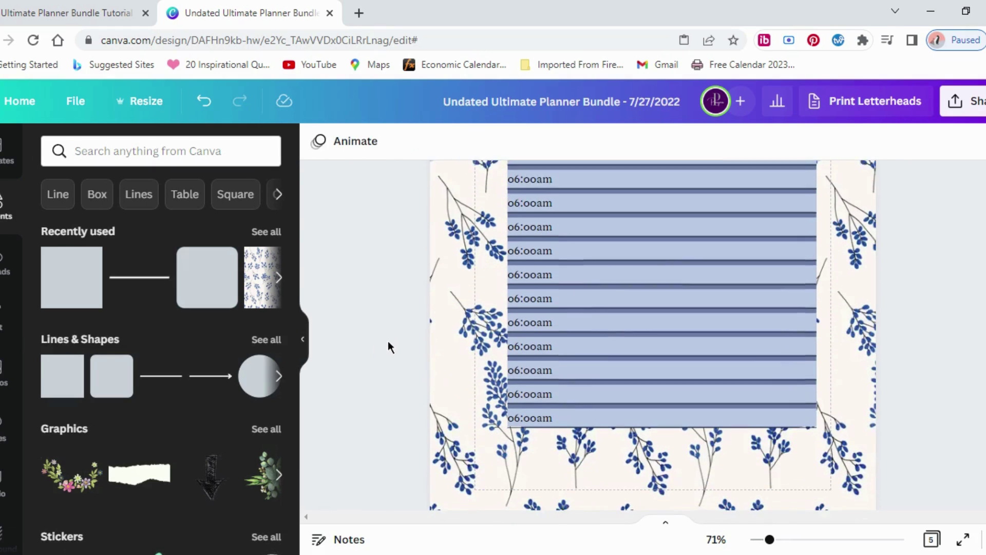
Step: Extend the rounded panel's lower edge below the last time row to leave a footer band
scroll(388, 341, up, 2)
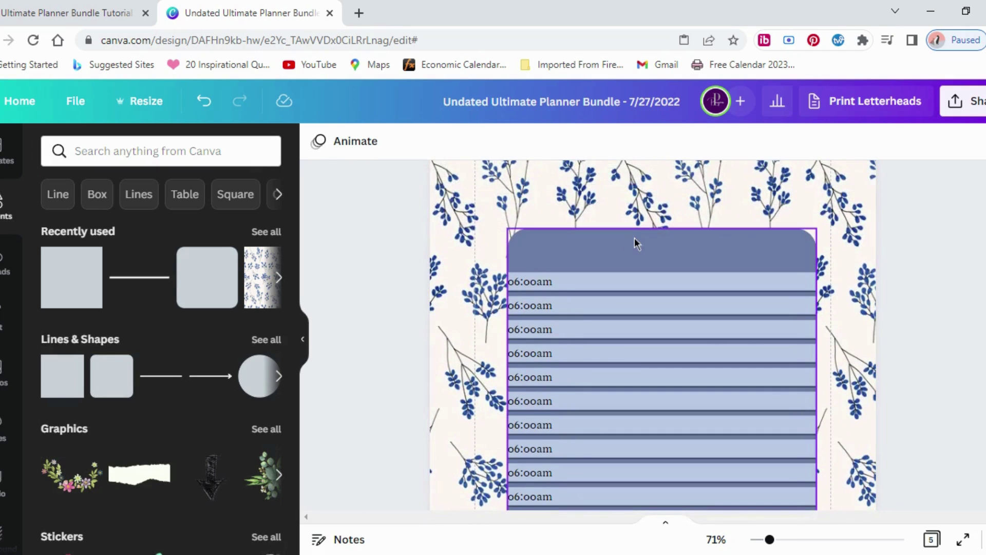
click(654, 236)
scroll(656, 236, down, 5)
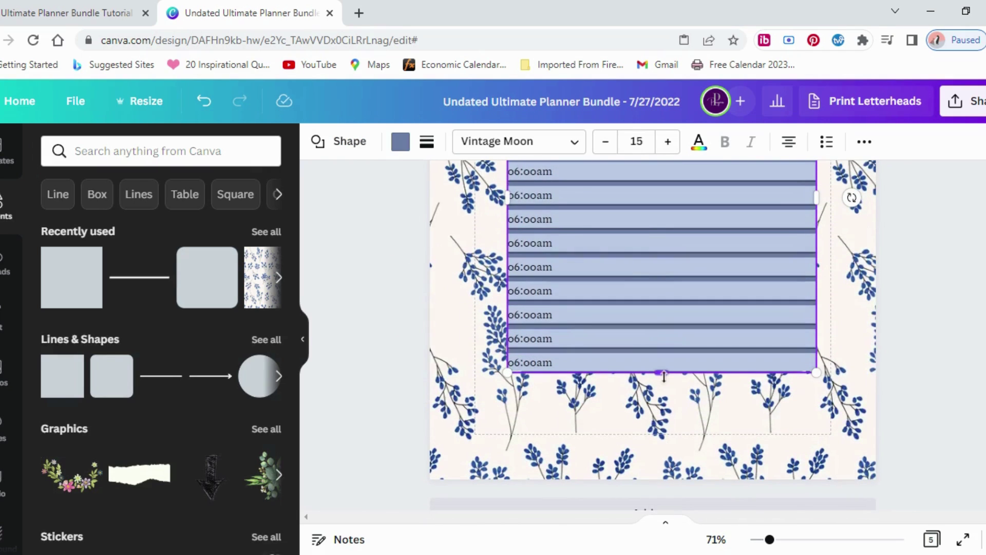
drag(662, 372, 662, 411)
Step: Select the rounded panel together with all the time rows and group them
scroll(647, 308, up, 5)
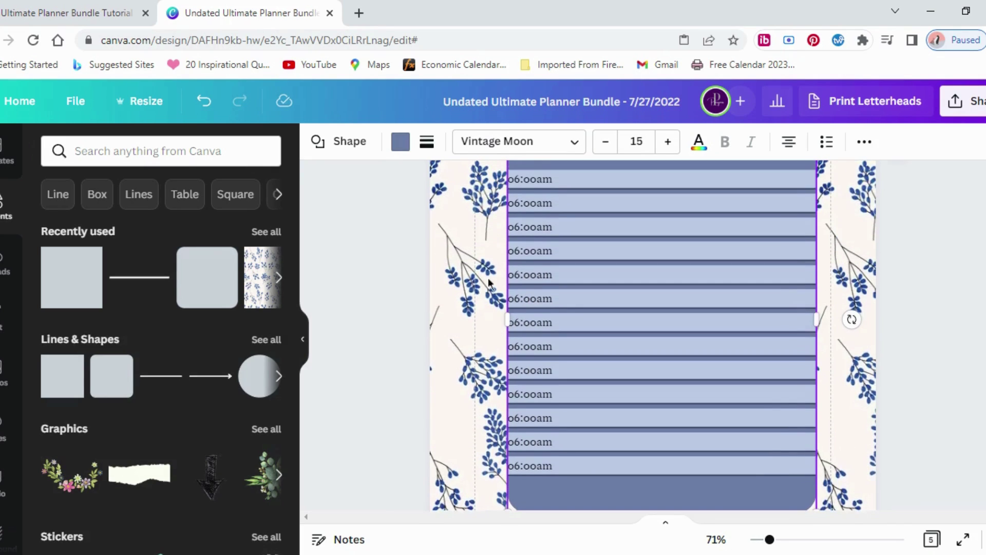
click(492, 174)
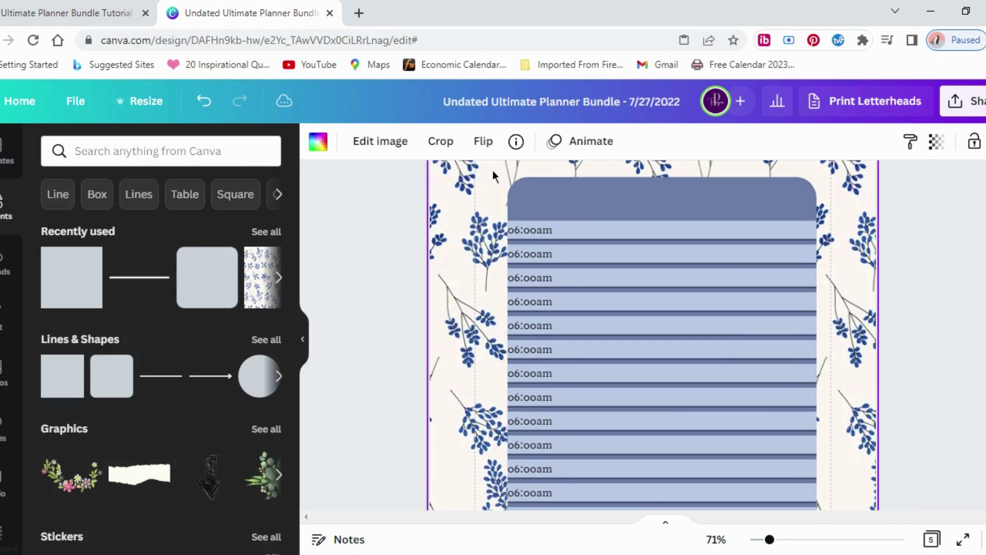
drag(492, 171, 753, 455)
scroll(753, 456, down, 2)
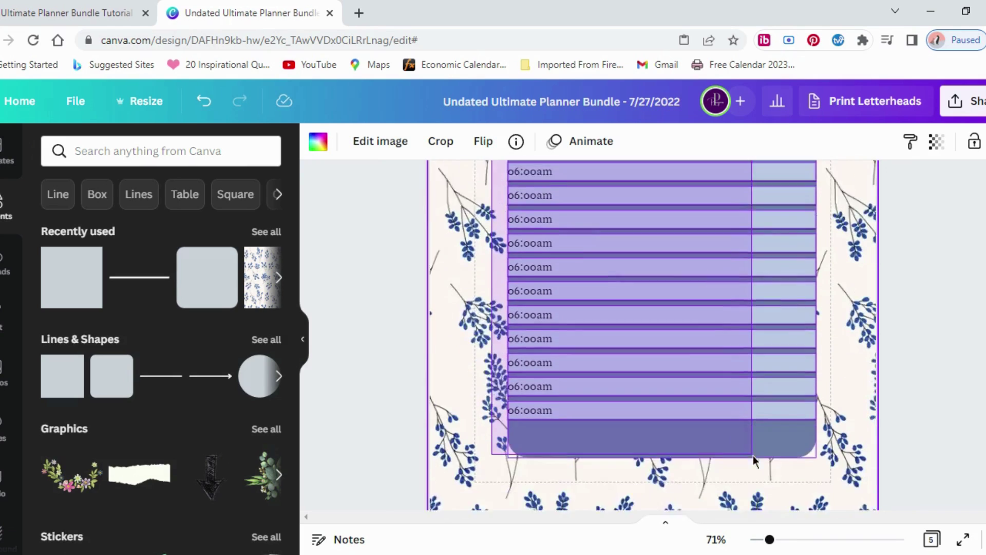
drag(753, 373, 808, 432)
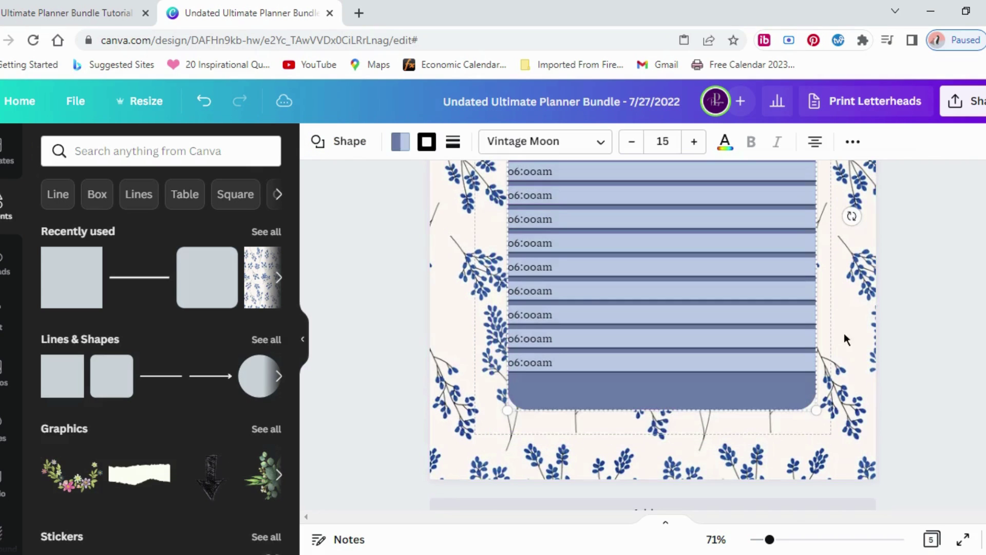
click(852, 145)
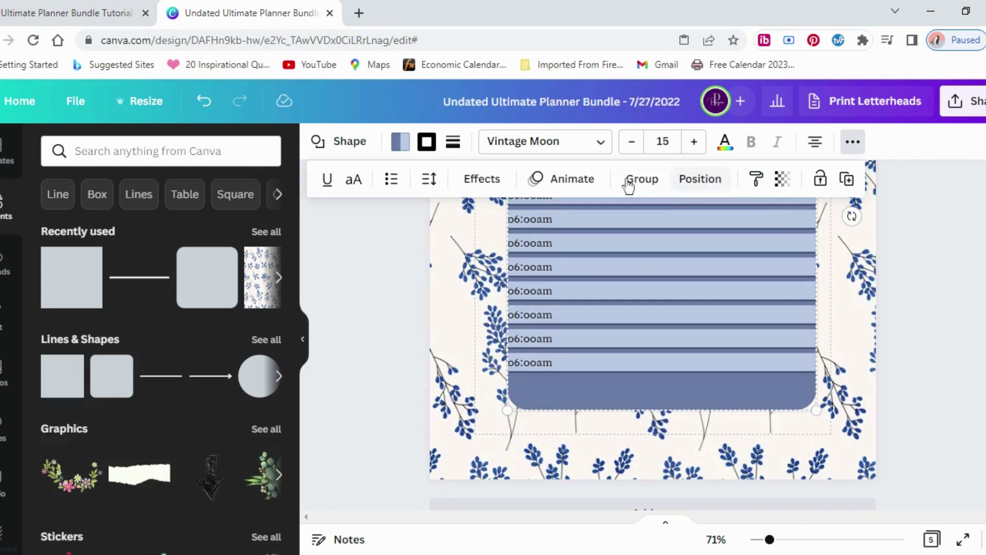
key(ctrl+g)
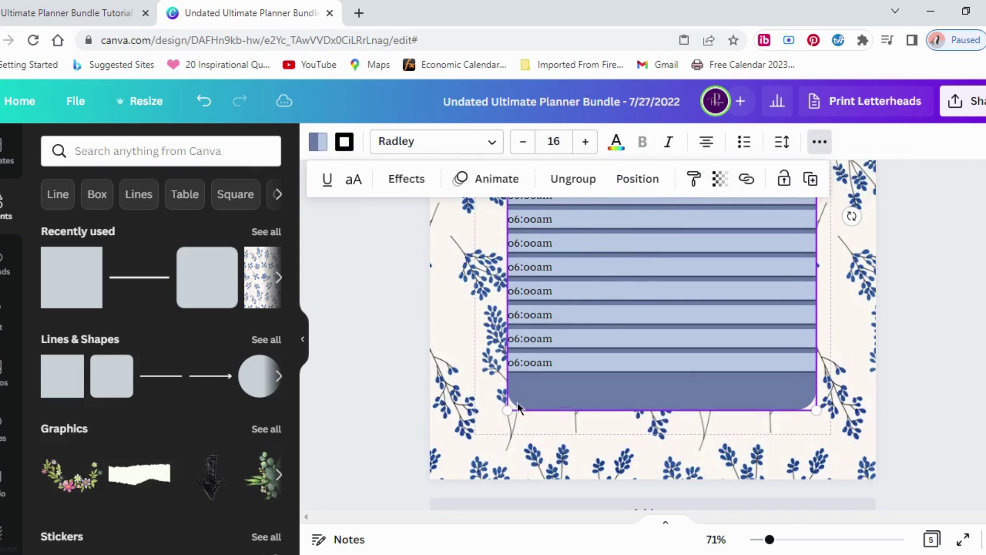
Step: Enlarge the grouped schedule proportionally from its lower-left and upper-right corners to nearly fill the width between the page margins
drag(509, 411, 489, 434)
scroll(750, 376, up, 5)
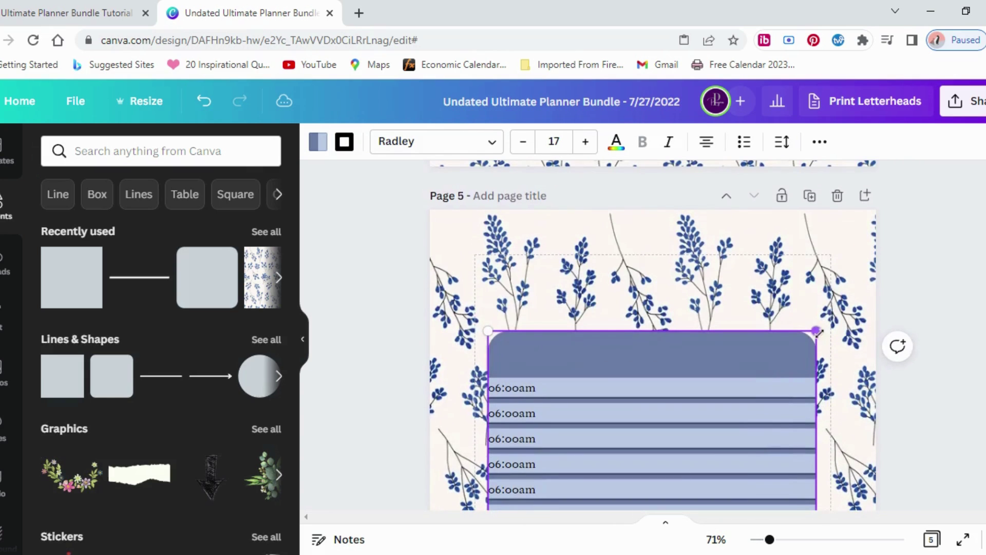
drag(816, 331, 832, 304)
click(832, 305)
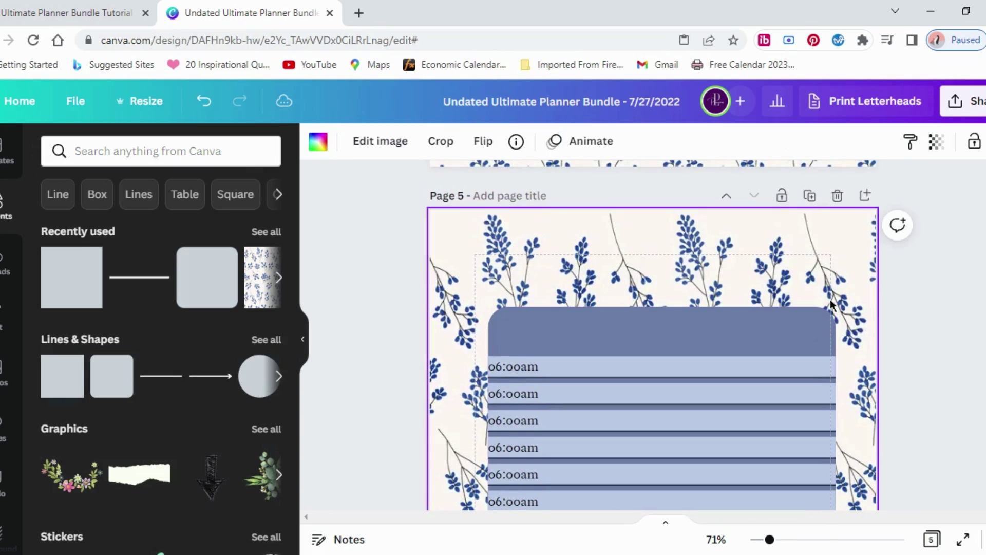
Step: Center the grouped schedule horizontally on the page and align it to the page's middle
click(779, 312)
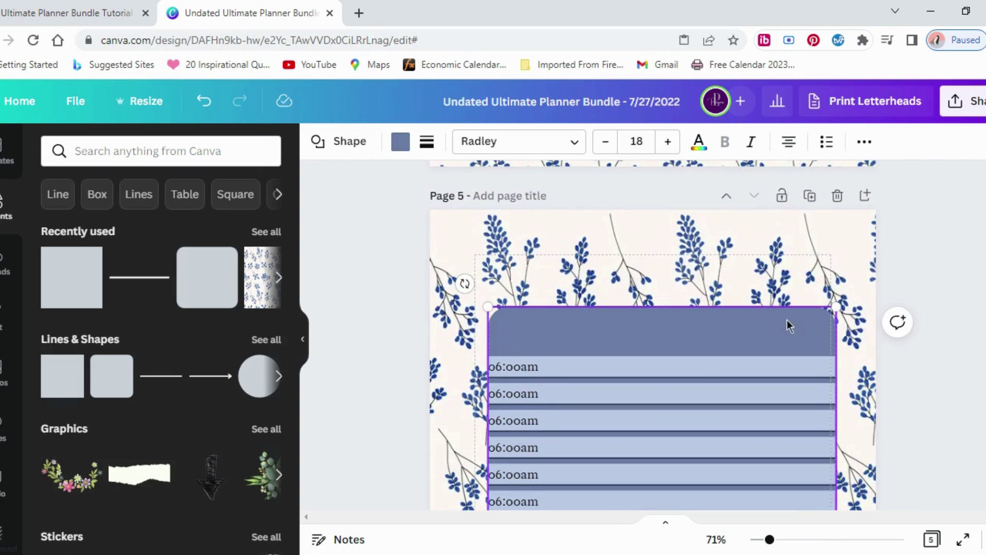
drag(787, 319, 779, 319)
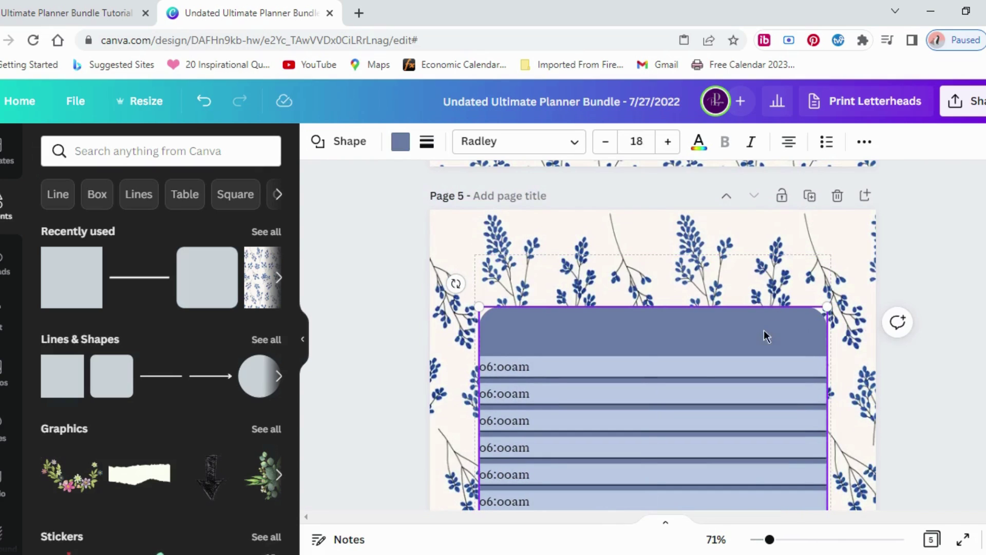
click(865, 142)
click(687, 181)
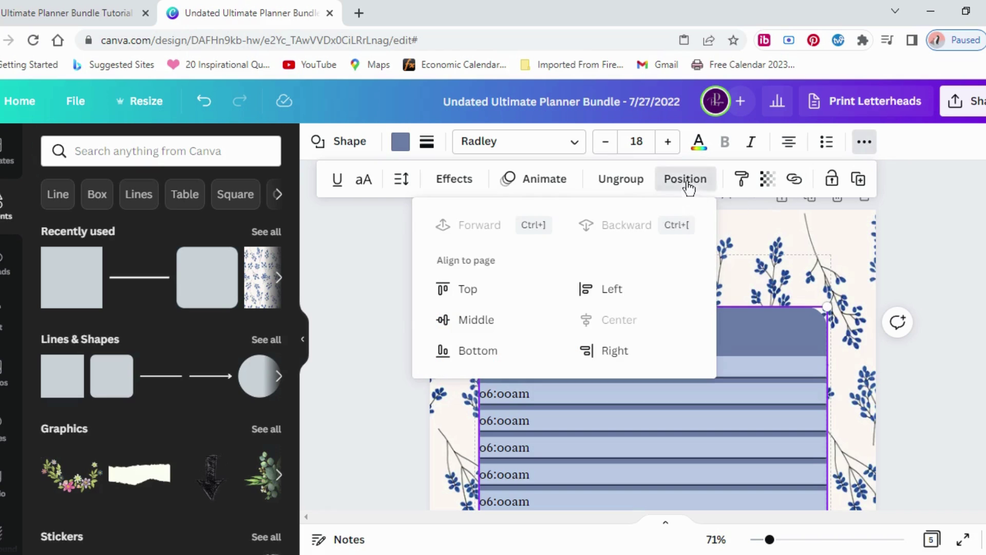
click(513, 323)
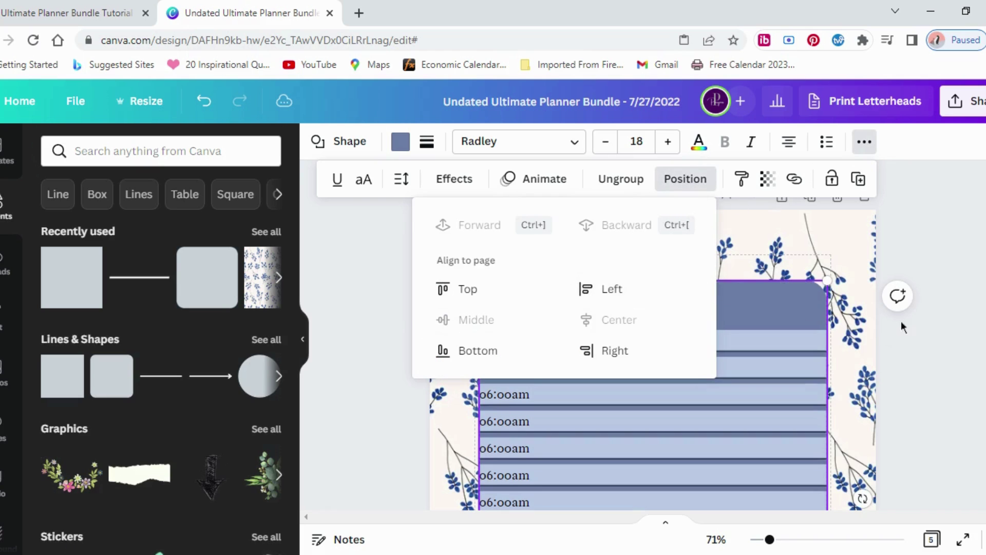
click(864, 325)
scroll(839, 336, down, 5)
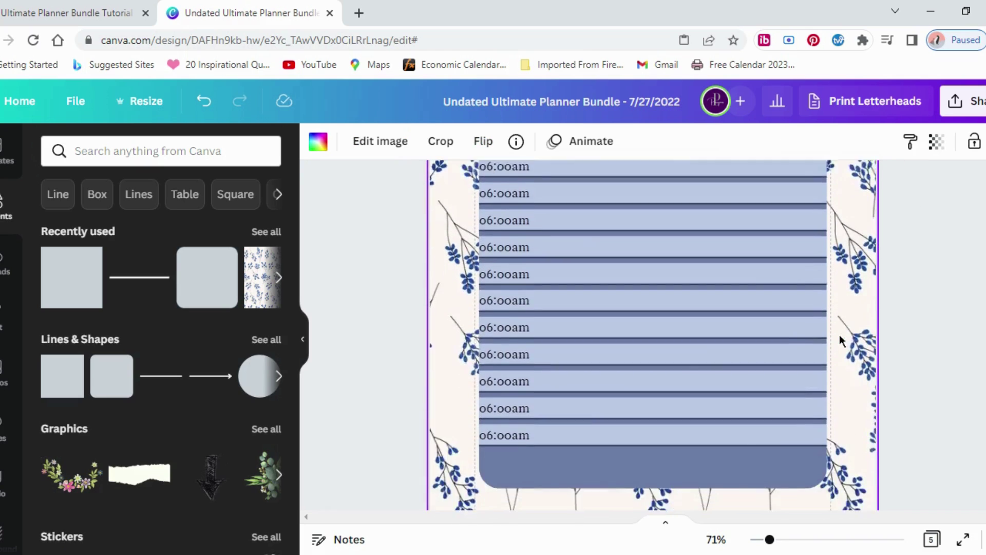
Step: Ungroup the schedule panel and its time rows
scroll(839, 334, up, 5)
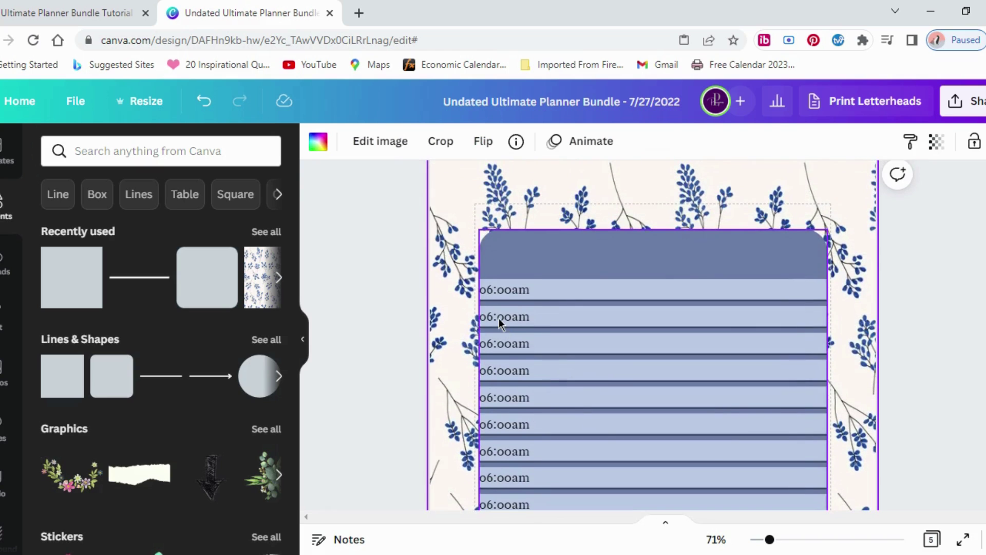
click(498, 319)
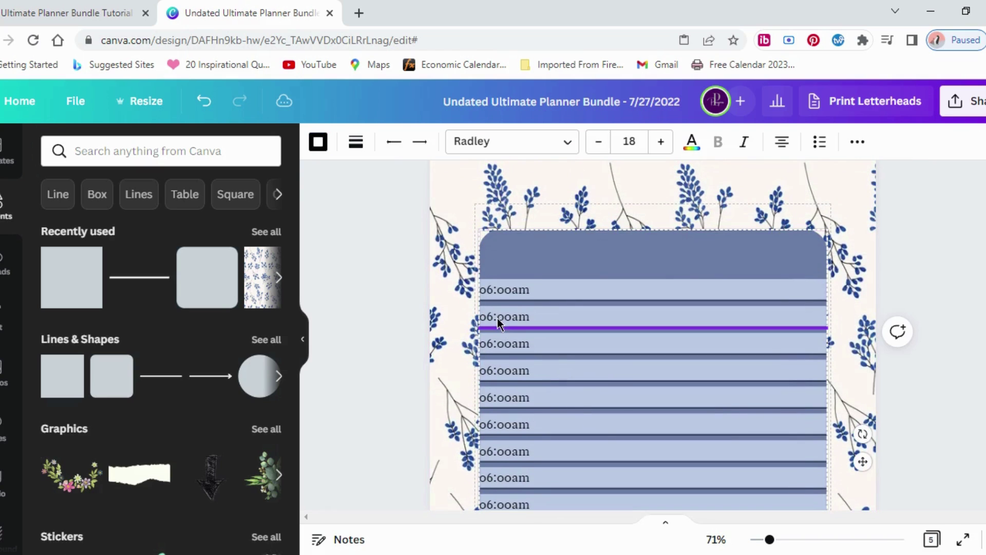
click(853, 147)
click(621, 179)
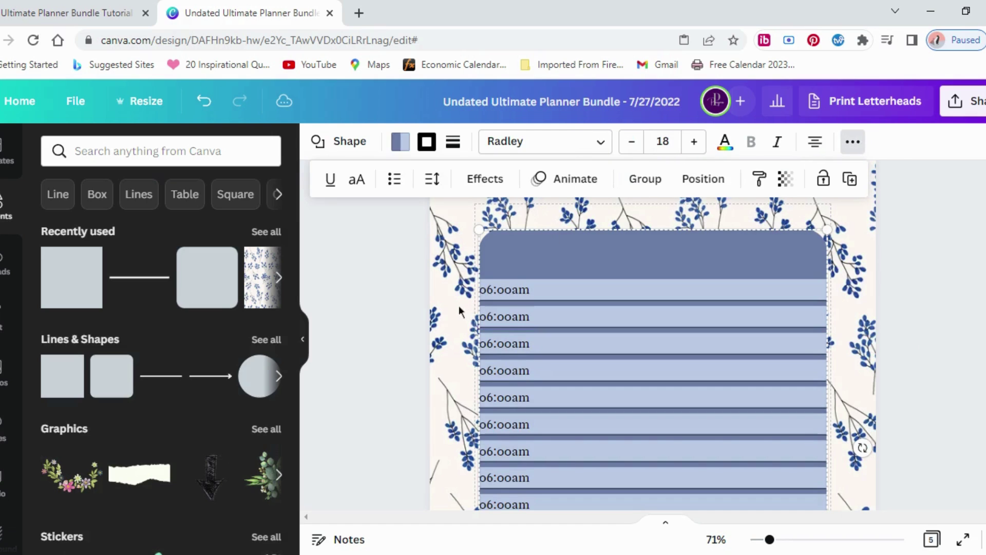
Step: Change the label of the second time row in the page 5 schedule to 07:00am
click(458, 305)
double_click(489, 315)
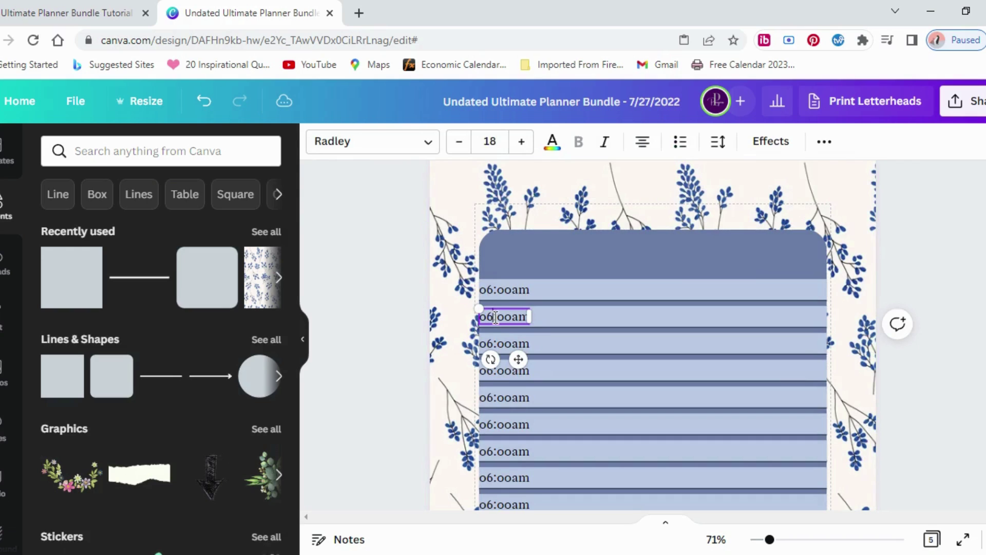
key(BackSpace)
text(7)
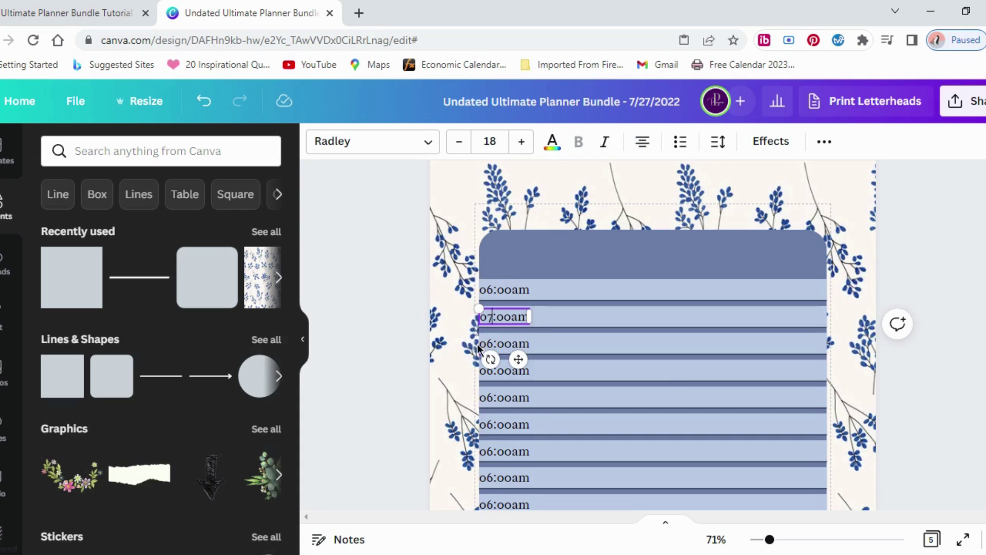
click(493, 348)
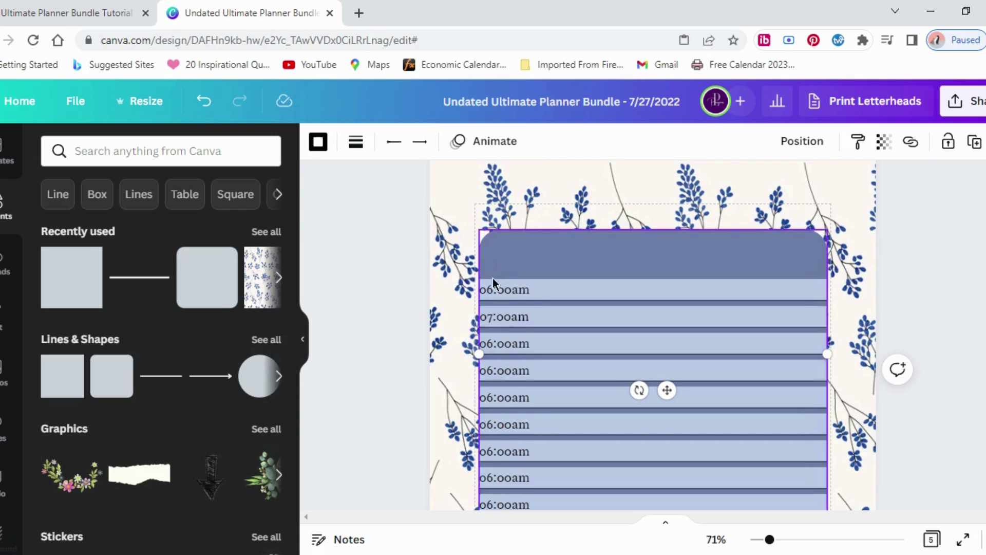
Step: Look over the full hourly schedule on page 5 from the first time row to the last
scroll(531, 303, down, 2)
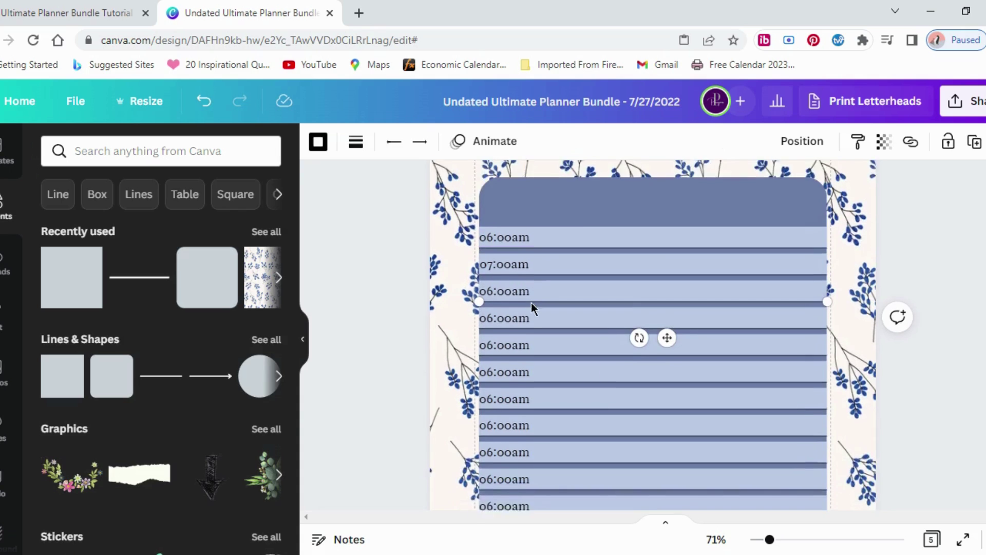
scroll(520, 273, down, 2)
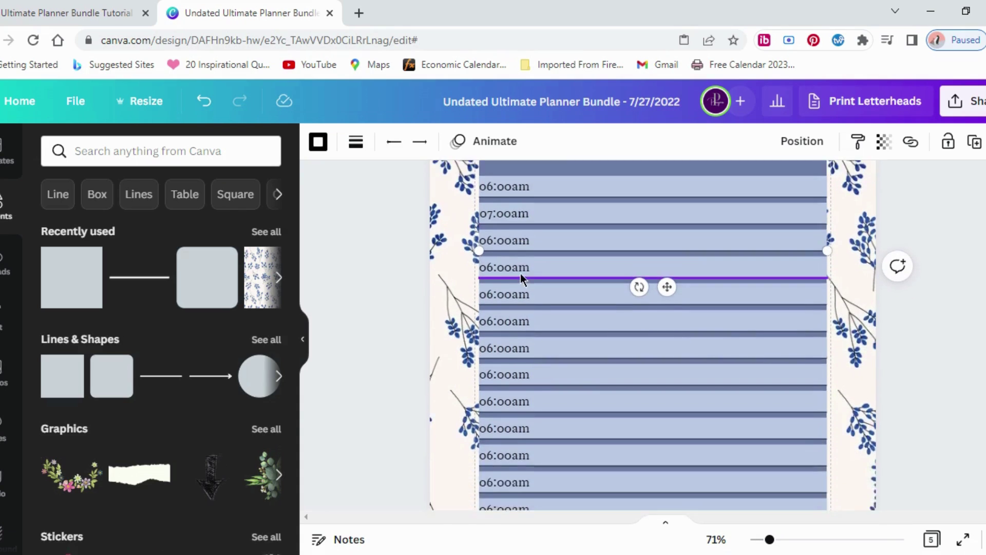
scroll(520, 274, down, 6)
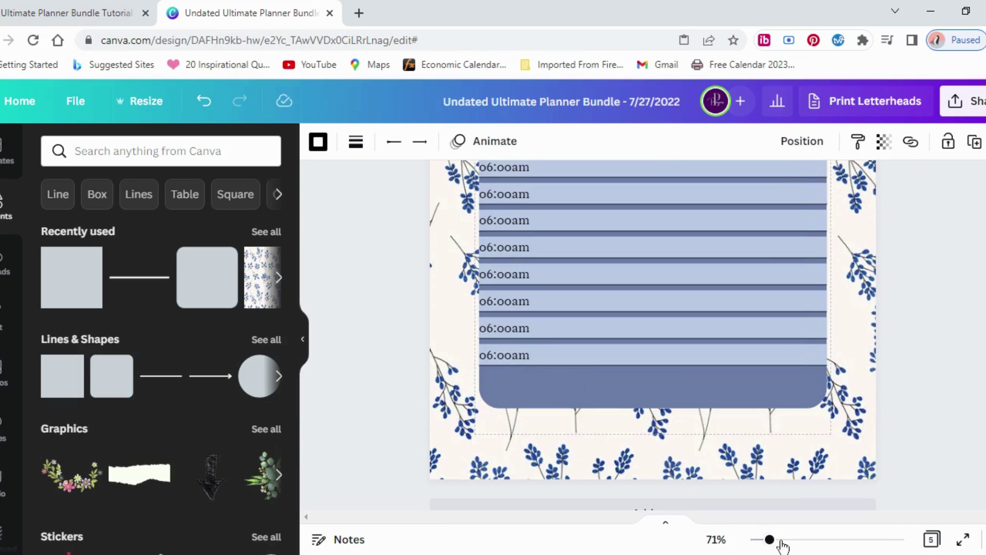
drag(775, 543, 762, 546)
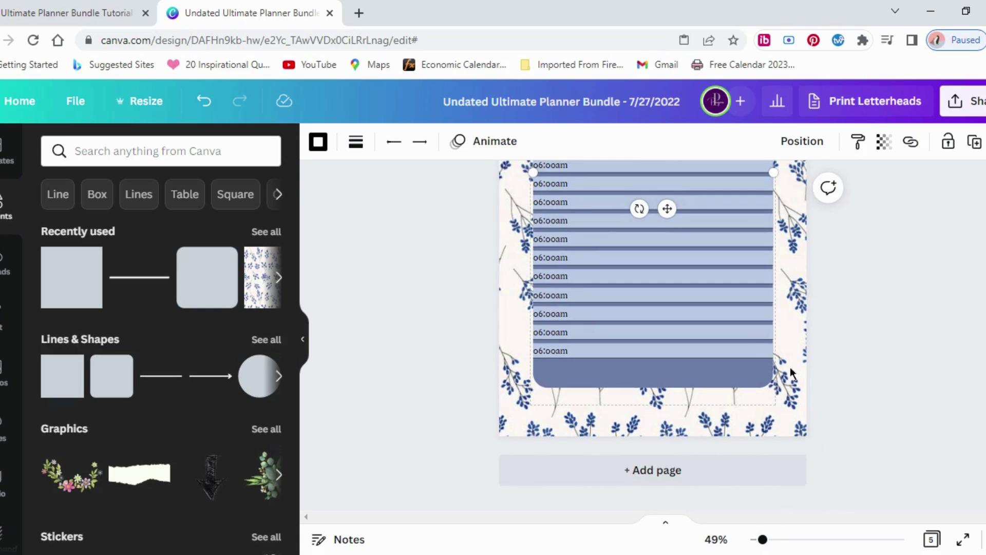
scroll(791, 368, up, 5)
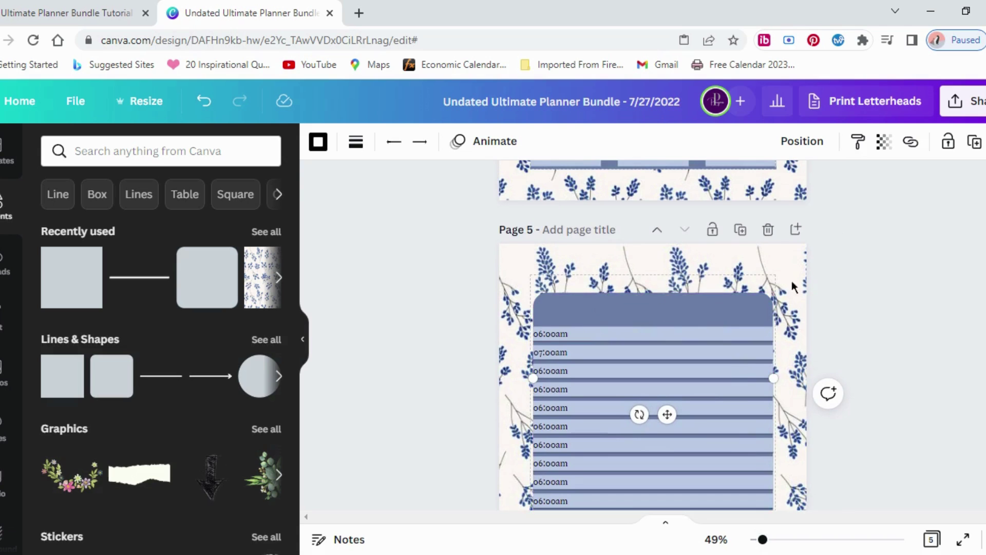
scroll(791, 307, down, 2)
scroll(788, 301, down, 3)
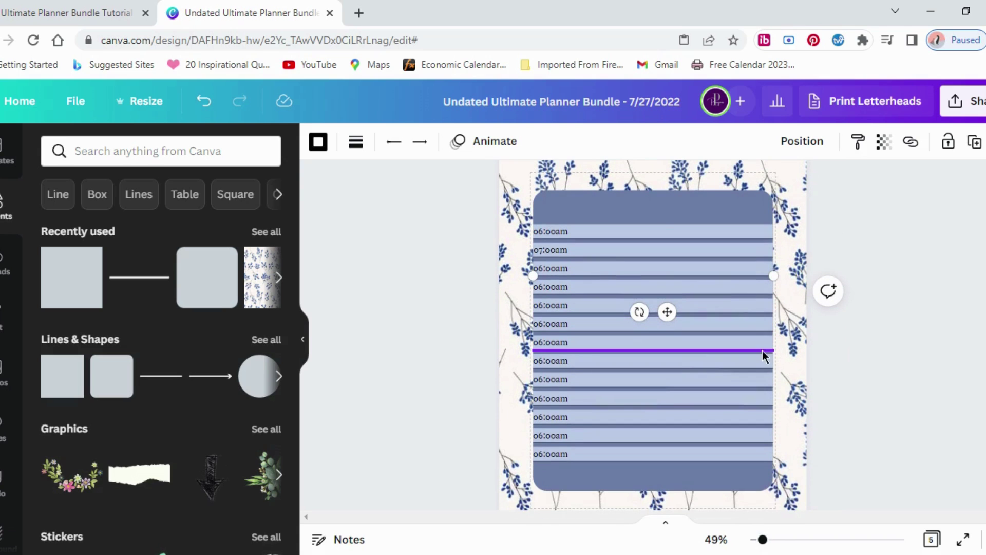
scroll(763, 351, up, 2)
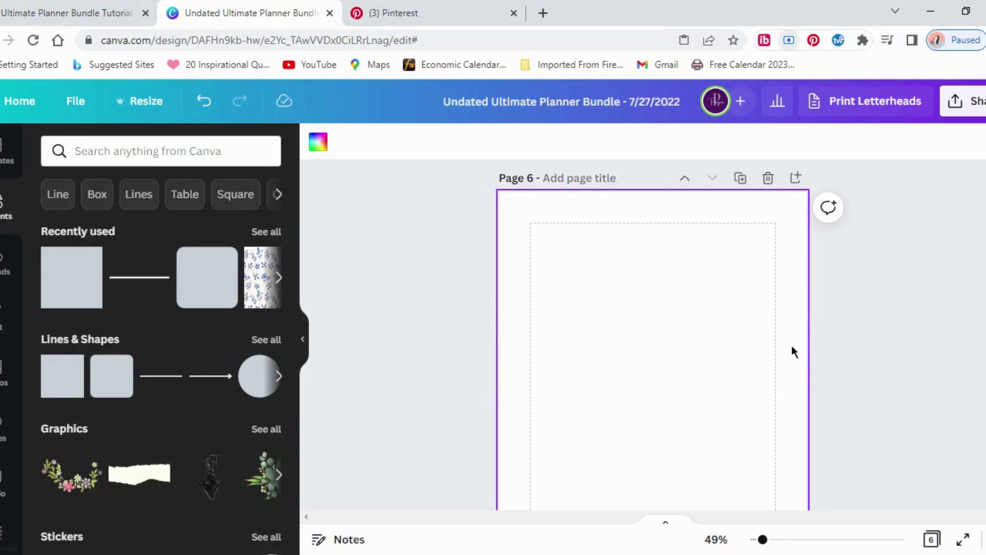
Step: Insert the recently used blue floral pattern on blank page 6 and set it as the page background
scroll(784, 341, down, 1)
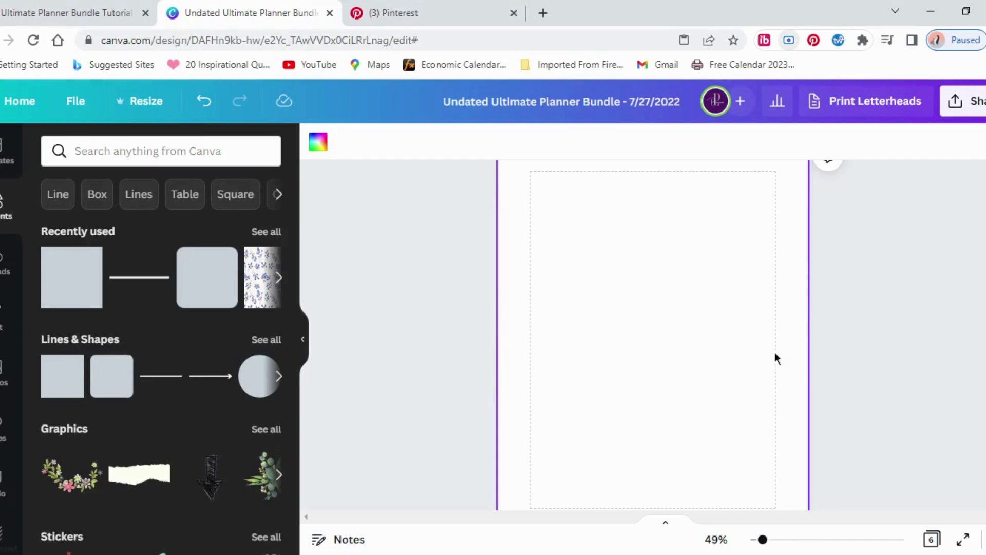
click(263, 299)
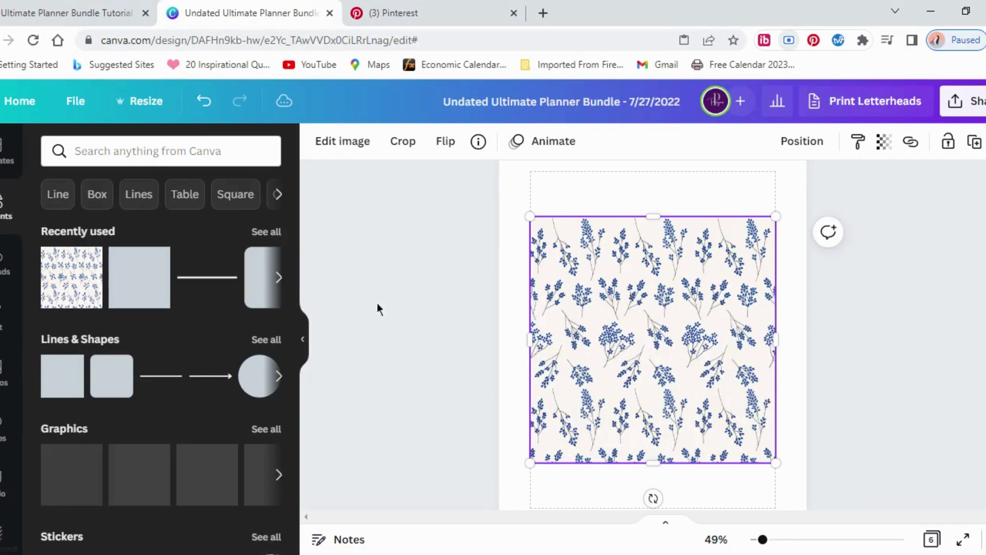
drag(651, 214, 645, 169)
scroll(653, 323, down, 2)
right_click(653, 322)
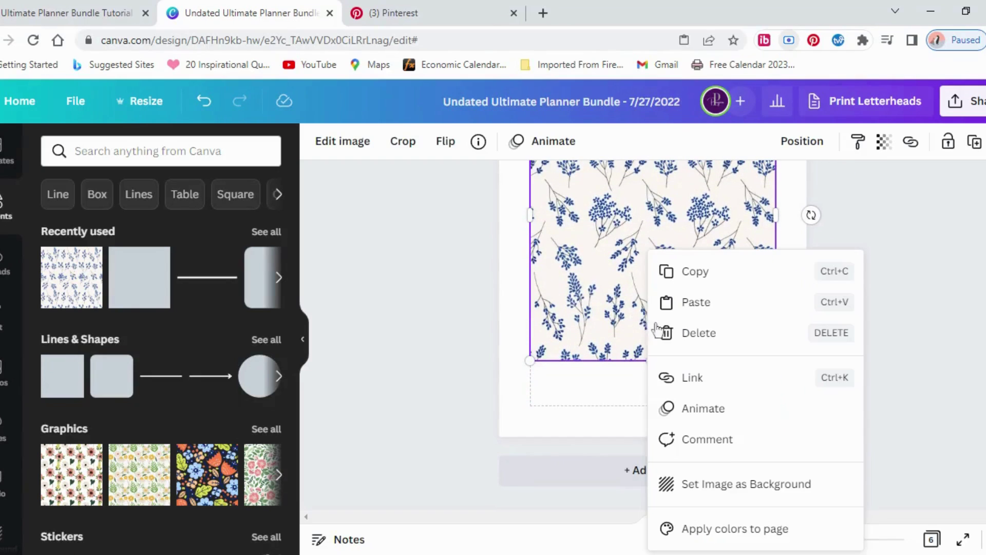
click(717, 479)
scroll(691, 391, up, 3)
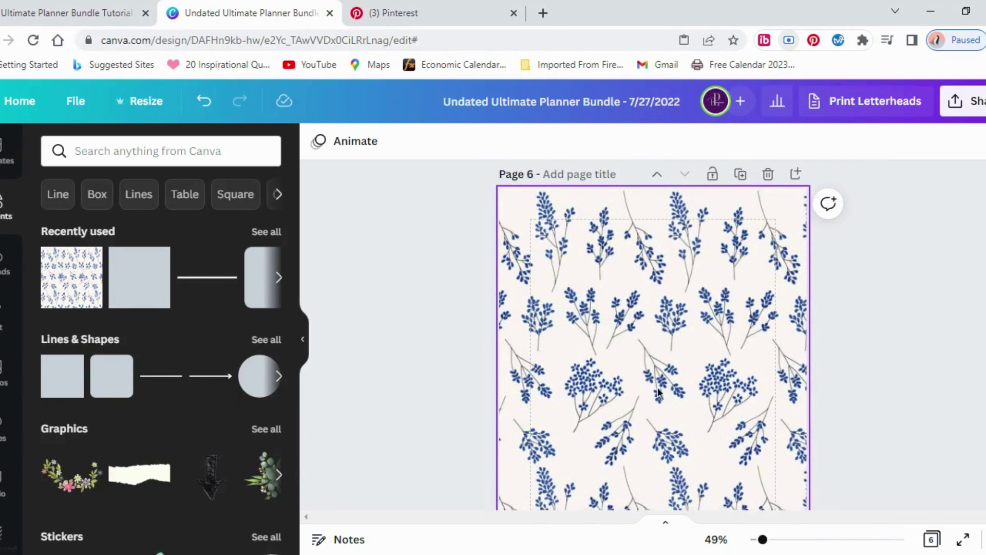
scroll(549, 423, down, 2)
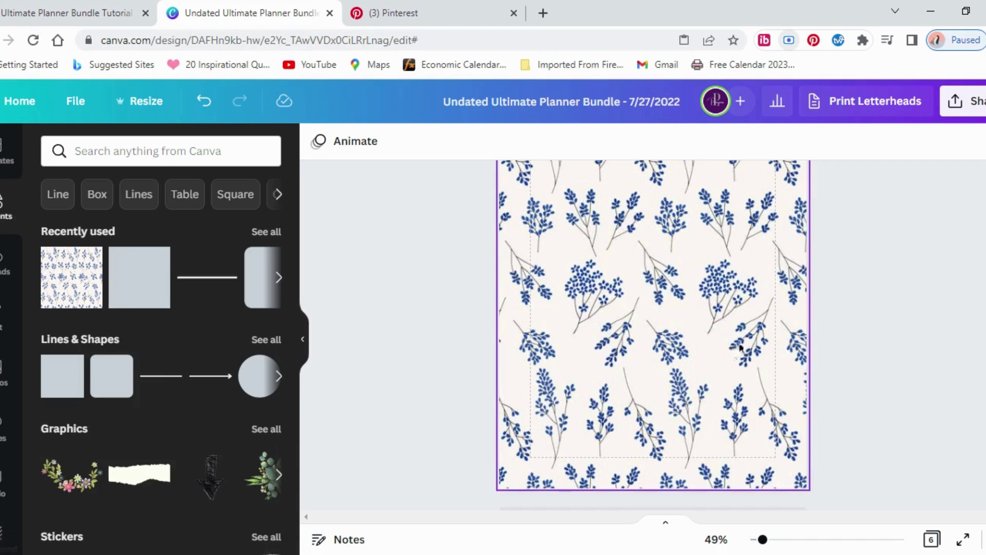
scroll(771, 308, up, 2)
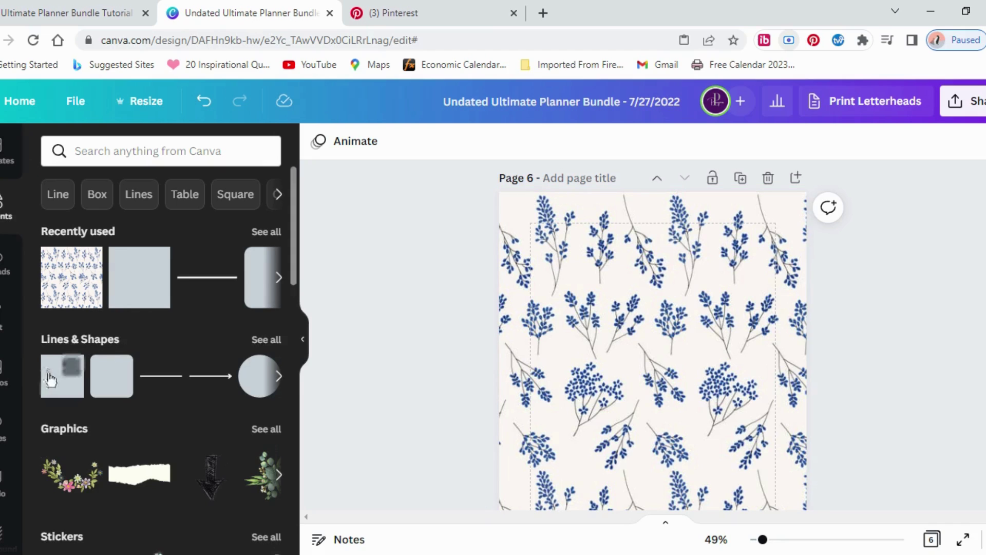
Step: Add a square in the upper-right corner of page 6's margins and shorten it into a low rectangle
drag(50, 379, 732, 267)
click(664, 323)
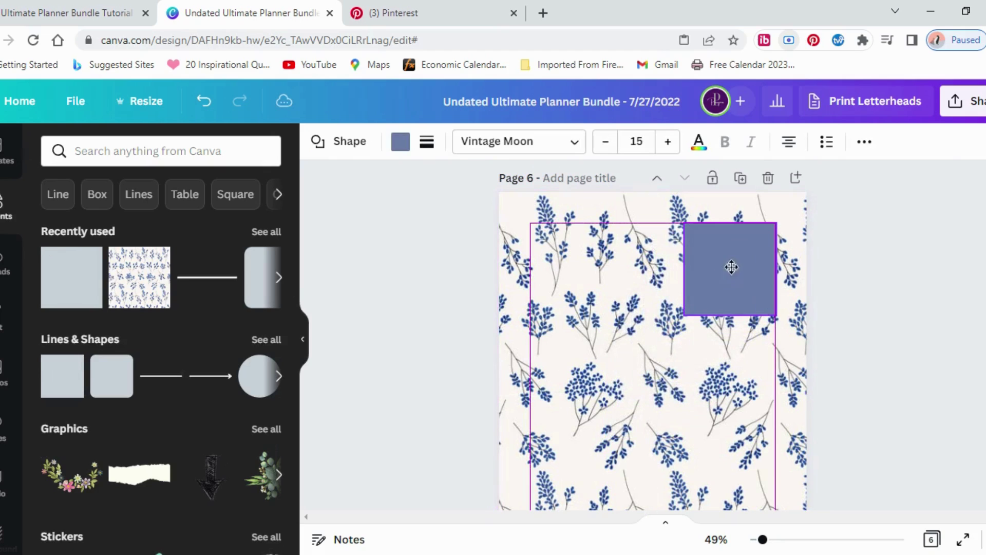
drag(731, 315, 731, 257)
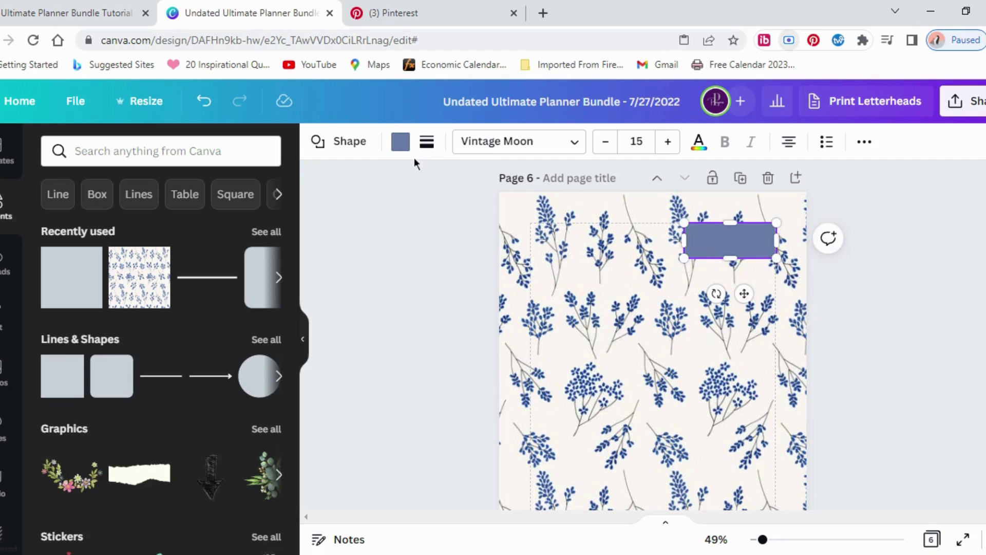
Step: Fill the low rectangle with the light blue document color
click(401, 141)
click(233, 232)
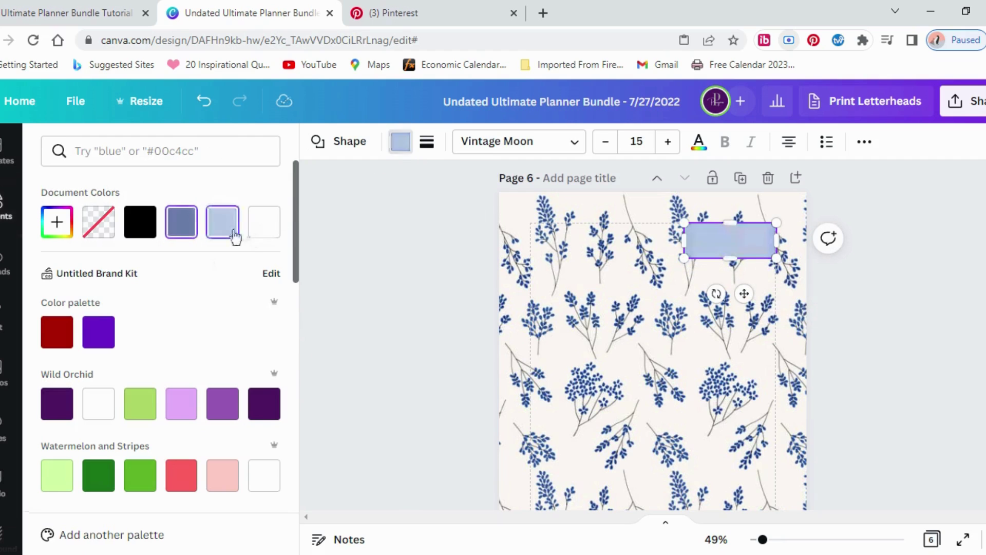
click(570, 318)
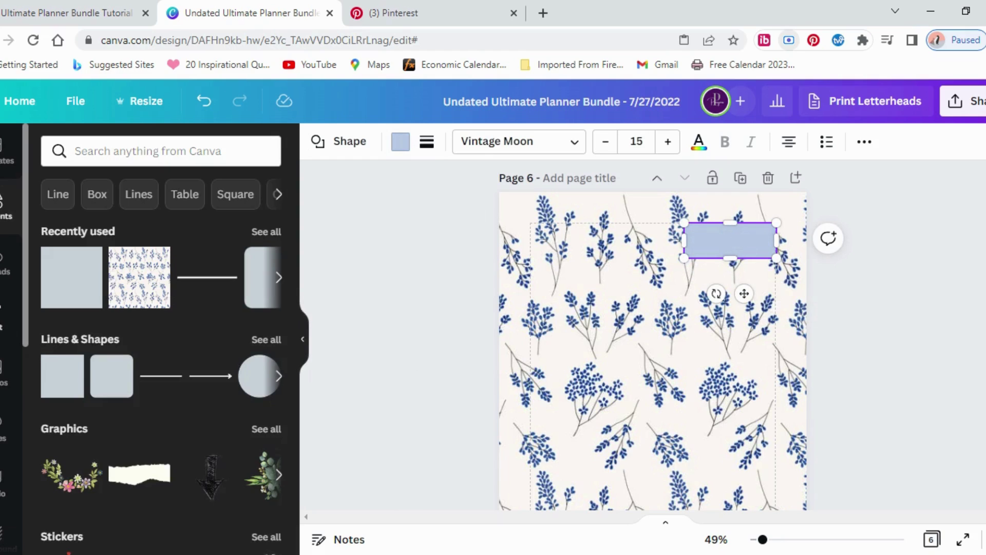
Step: Add a subheading over the light blue rectangle and replace its text with "Date:"
click(10, 316)
click(123, 283)
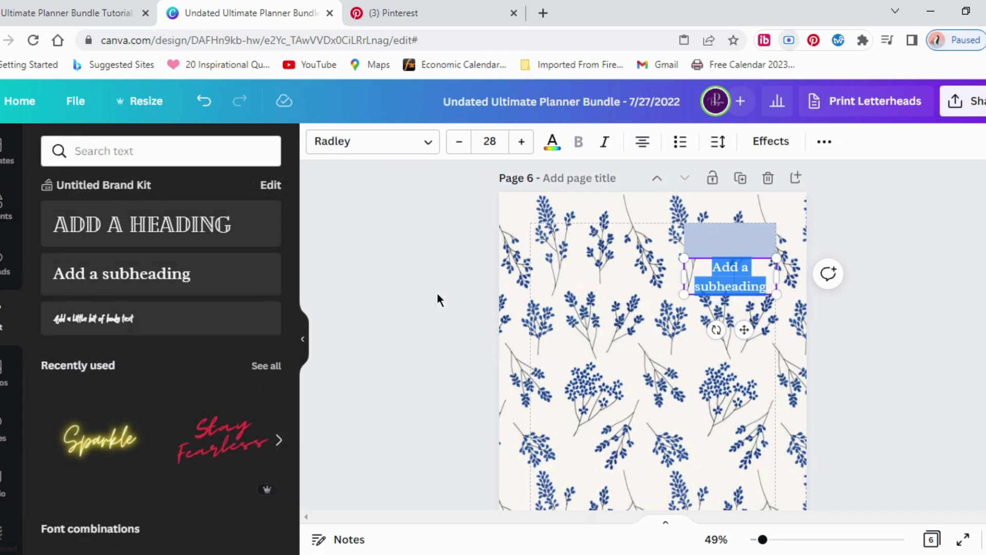
click(712, 342)
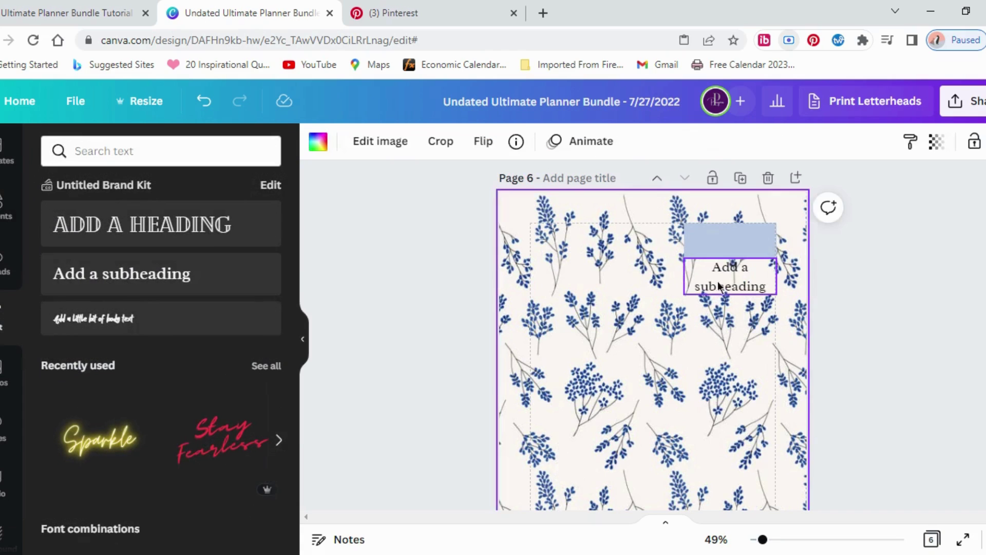
click(725, 278)
drag(724, 278, 717, 242)
double_click(710, 242)
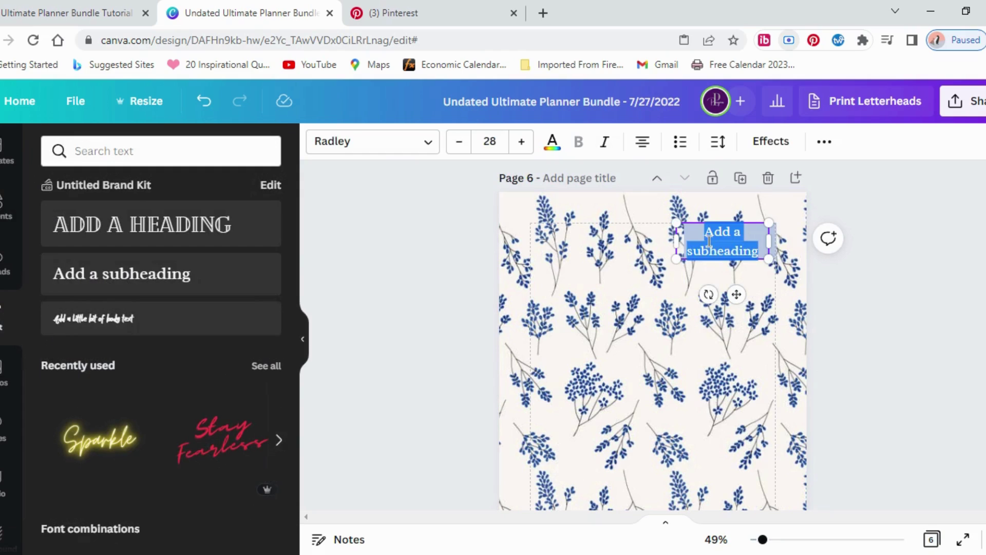
text(Date)
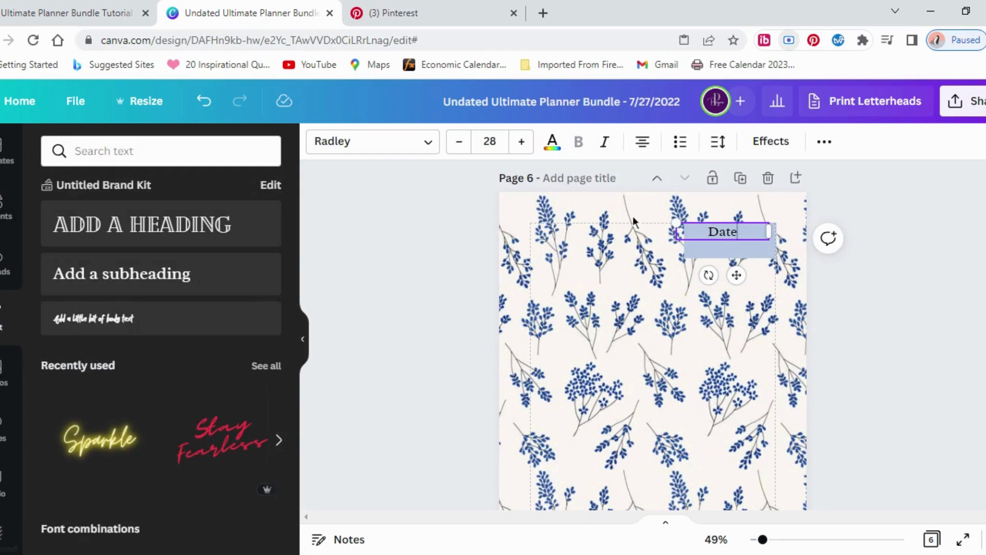
text(:)
Step: Reduce the "Date:" label's font size to 22
click(455, 146)
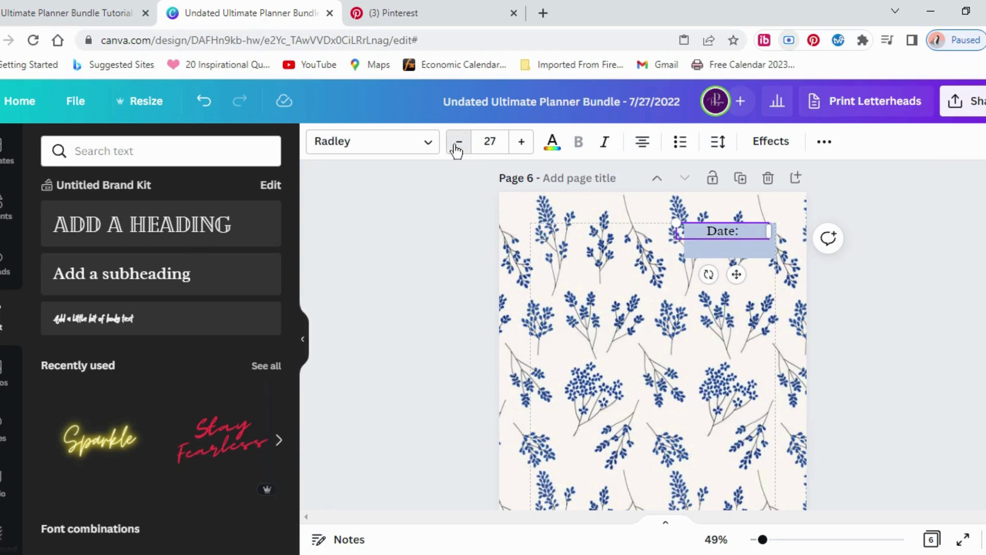
click(455, 145)
click(455, 146)
click(456, 146)
click(455, 147)
click(455, 146)
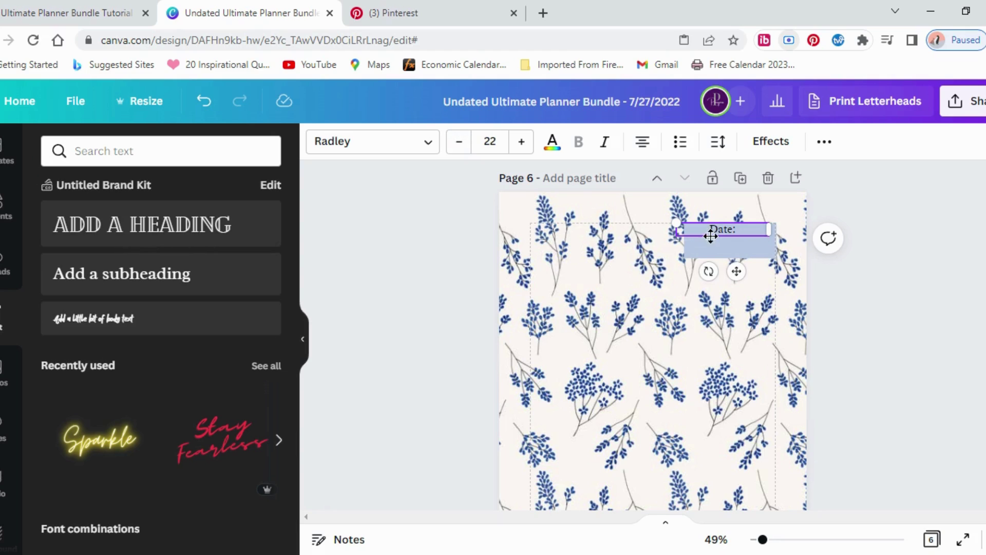
click(633, 280)
Step: Move the "Date:" label to the upper-left corner of the light blue rectangle
click(720, 229)
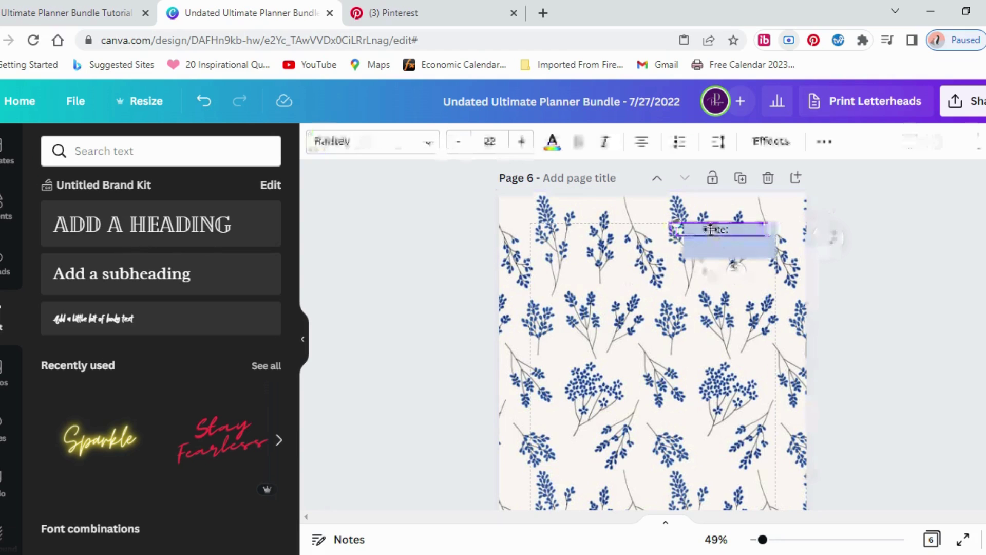
mouse_move(720, 230)
mouse_down()
mouse_move(760, 230)
mouse_move(717, 230)
mouse_up()
click(649, 290)
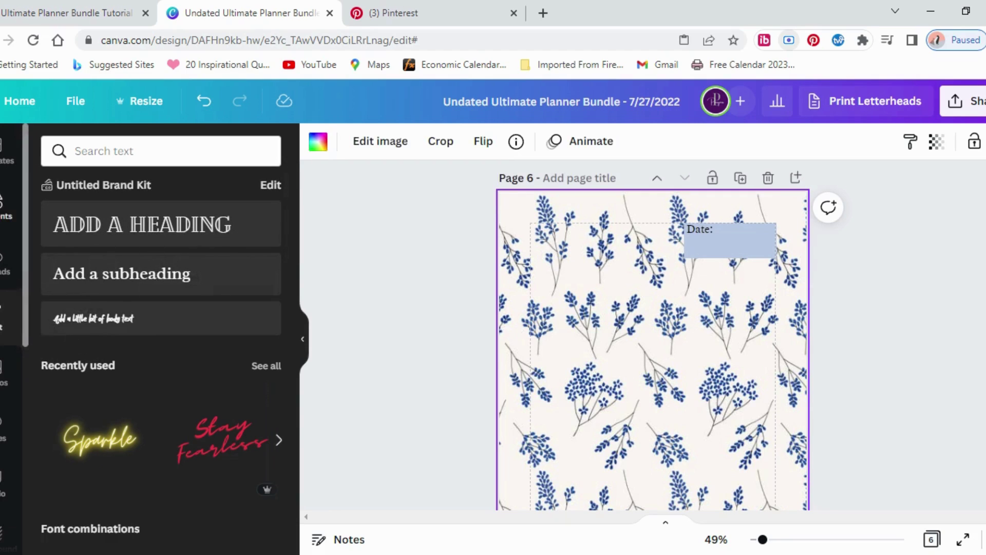
Step: Add another square shape and place it just below the date box, aligned with the box's edges
click(4, 206)
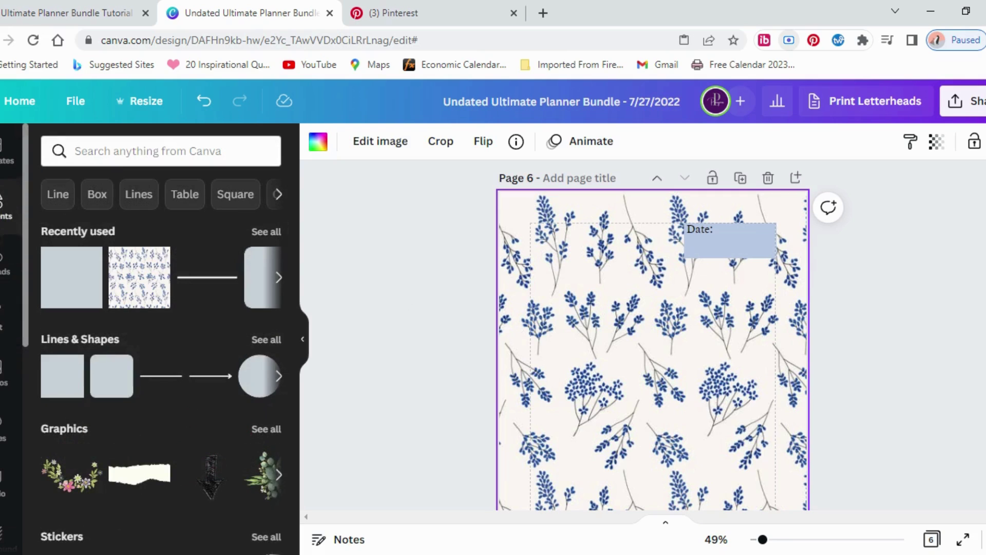
click(57, 385)
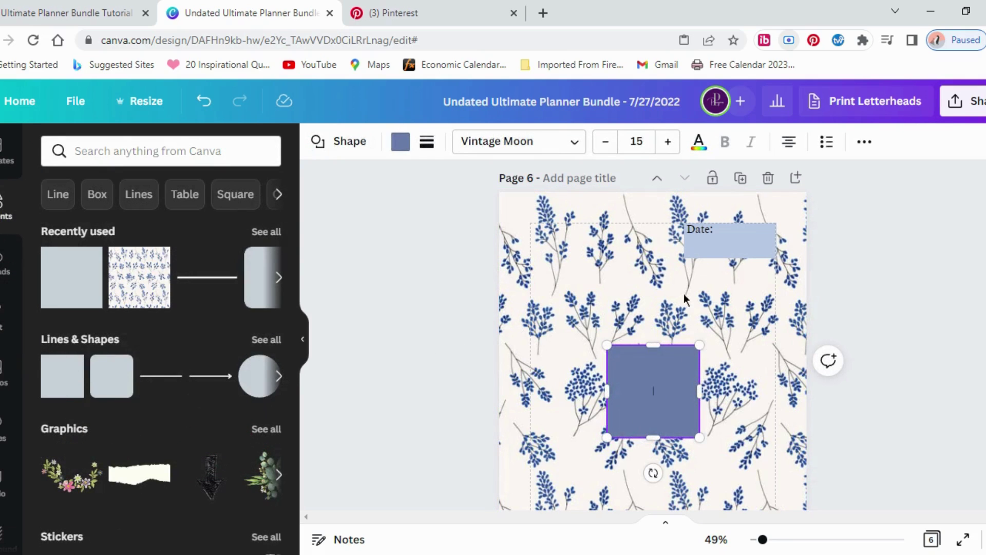
drag(671, 374, 743, 298)
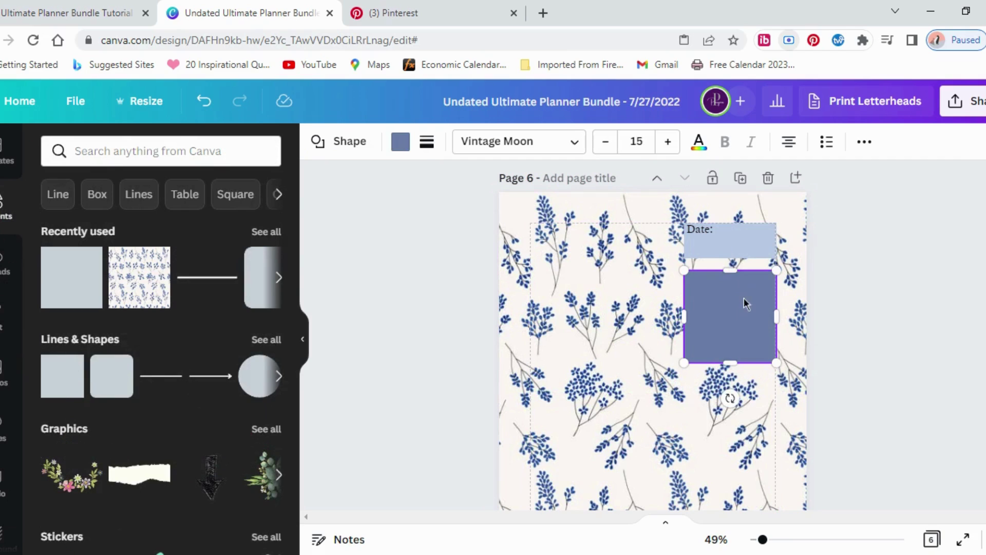
Step: Fill the new square below the date box with the light blue document color
click(615, 319)
click(692, 312)
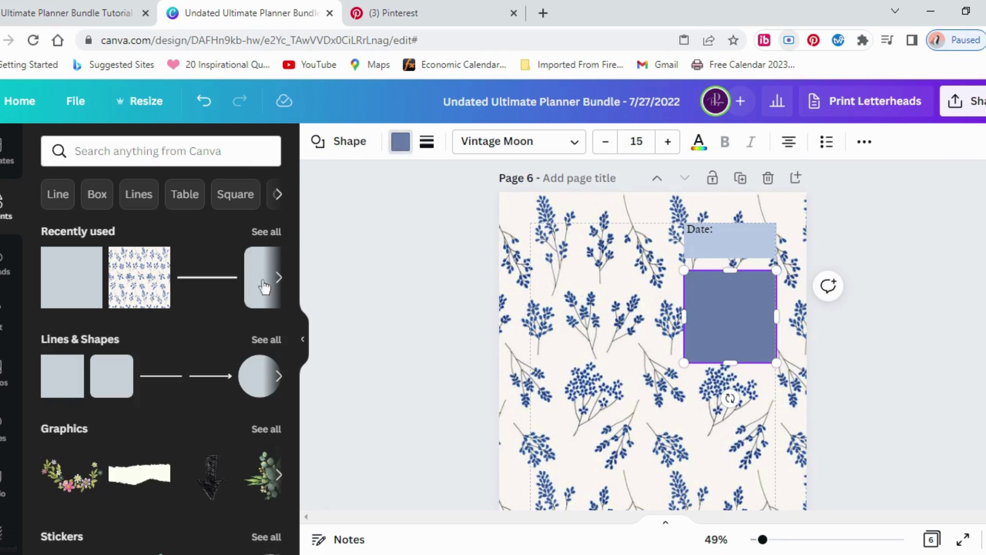
click(223, 222)
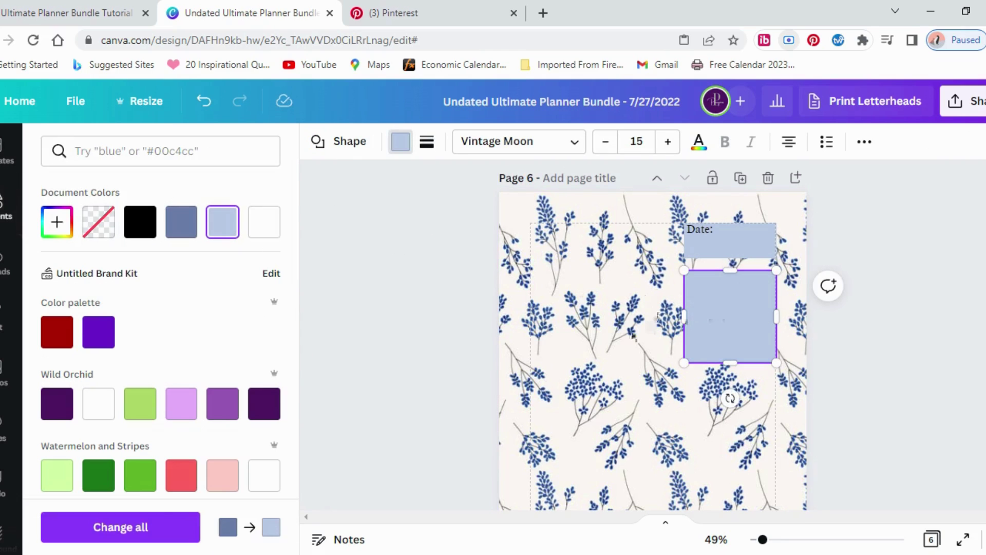
click(741, 336)
scroll(781, 409, down, 3)
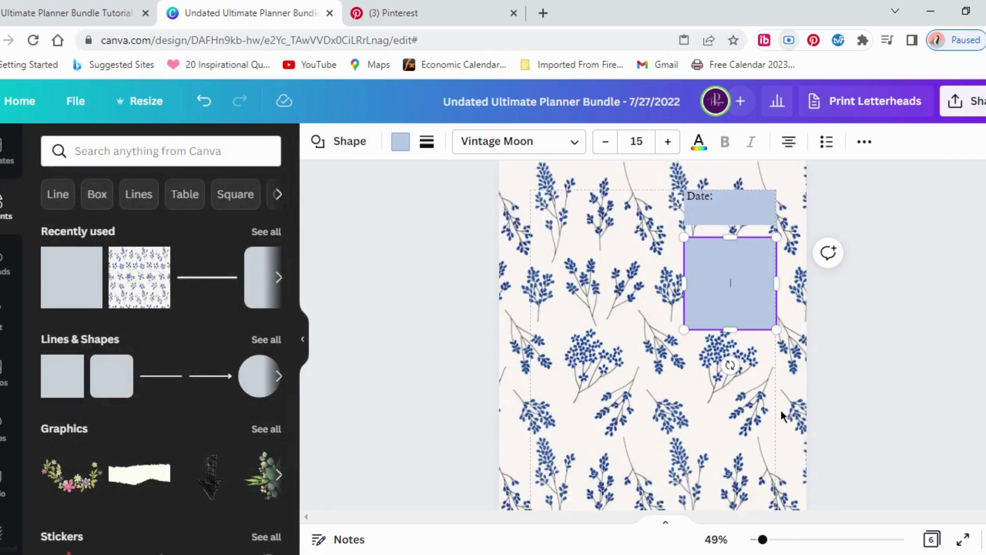
scroll(782, 410, up, 1)
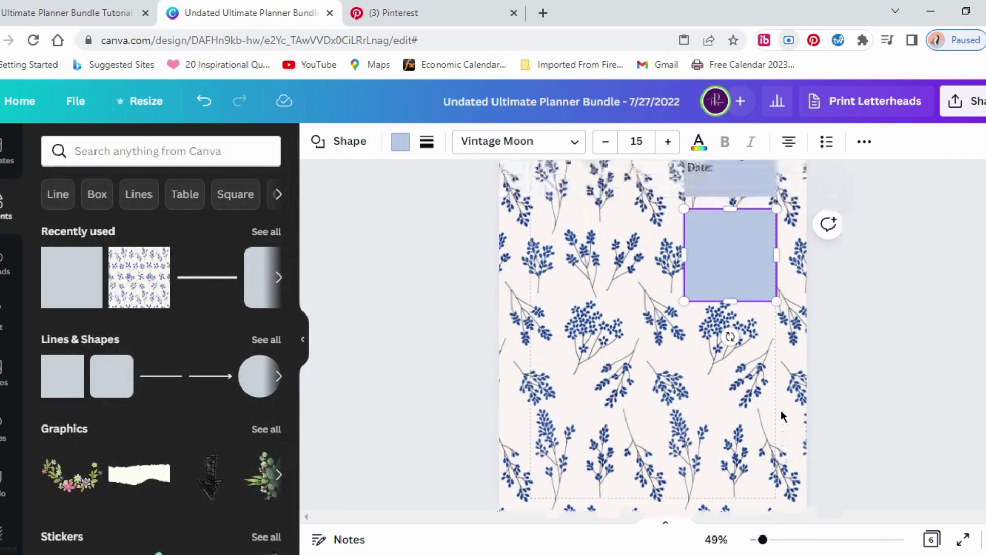
Step: Duplicate the light blue square twice and move one copy to the lower end of the column, leaving room for another between
click(865, 142)
click(858, 179)
drag(759, 273, 734, 463)
Step: Select the three light blue squares and tidy them up into an aligned, evenly spaced column
click(663, 304)
drag(712, 298, 778, 509)
click(864, 143)
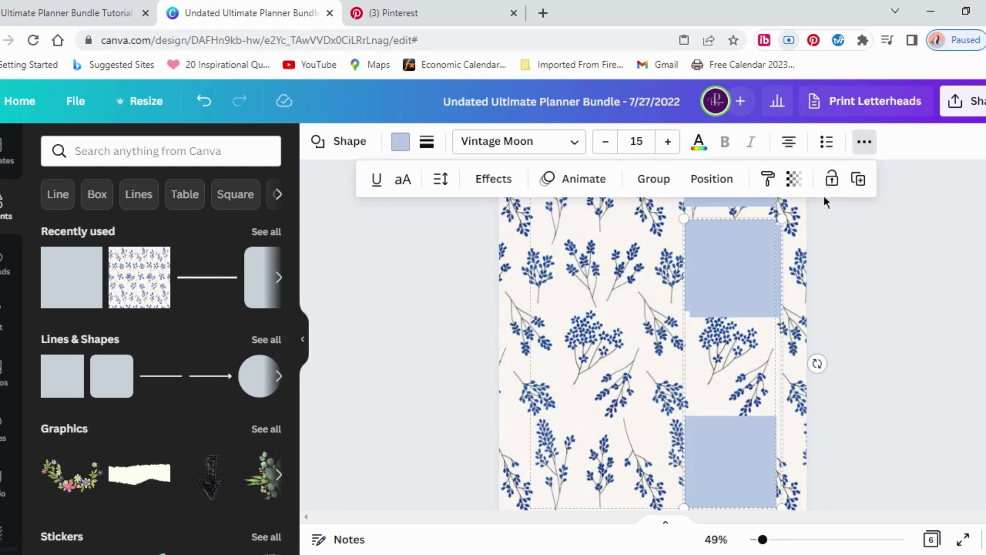
click(711, 180)
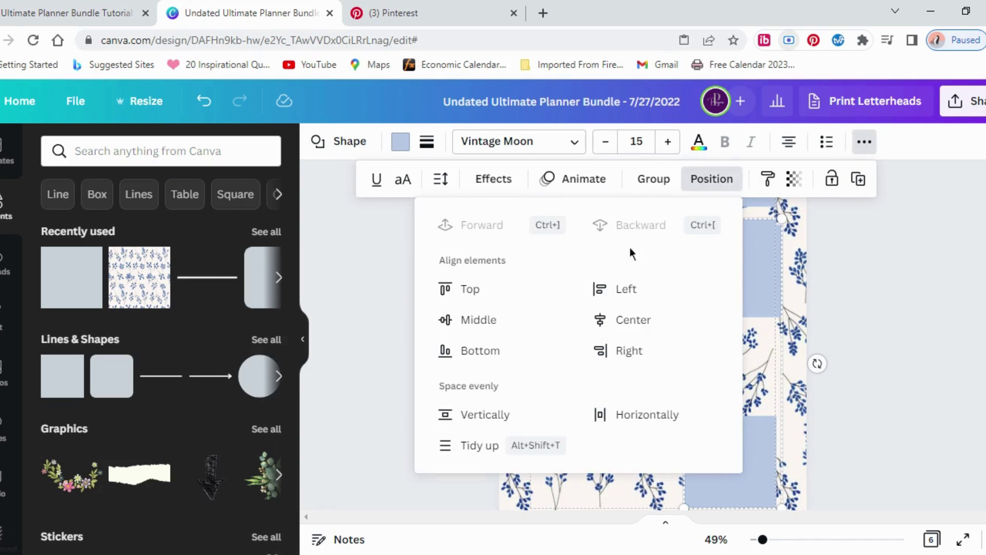
click(486, 445)
click(489, 493)
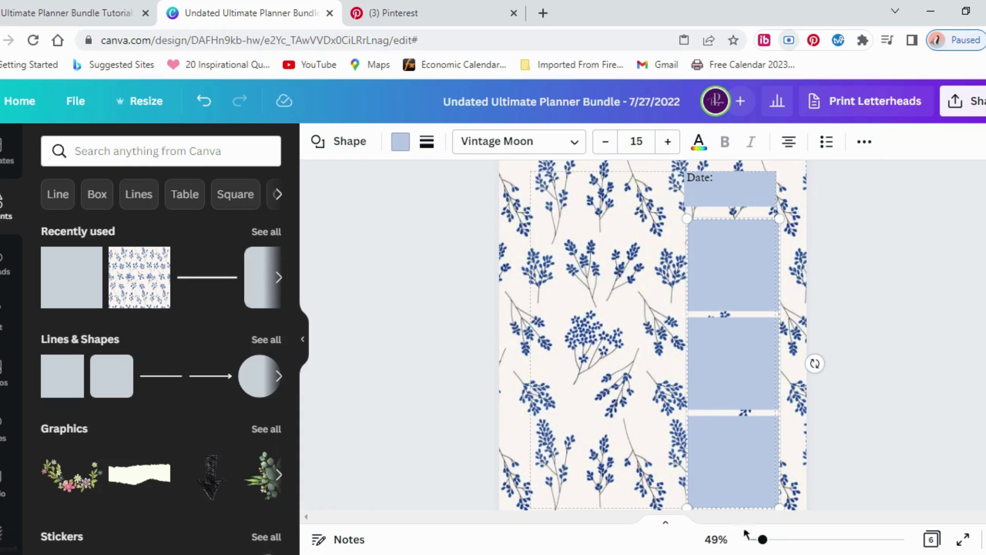
Step: Add a subheading text box and centre it at the top of the first square below the date box
drag(763, 540, 772, 539)
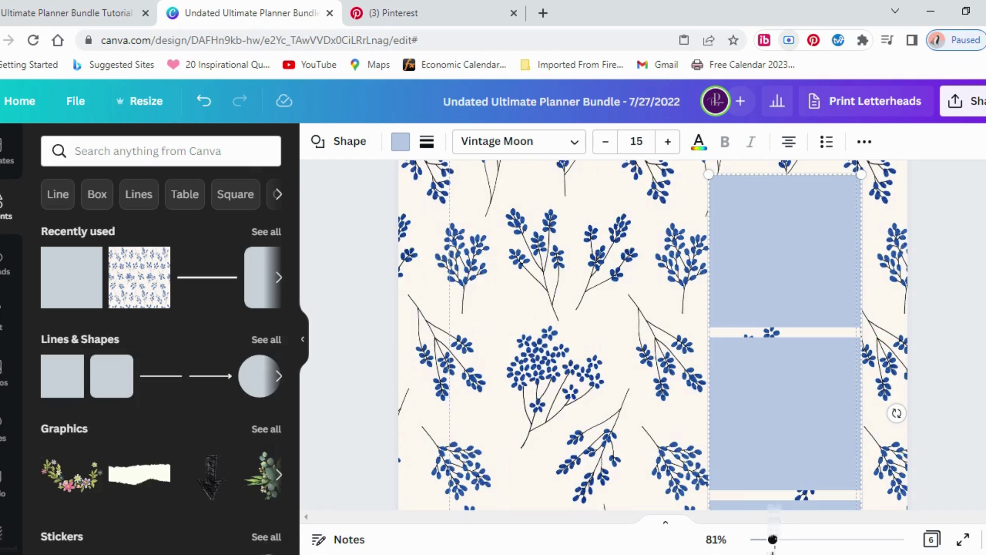
drag(773, 540, 769, 539)
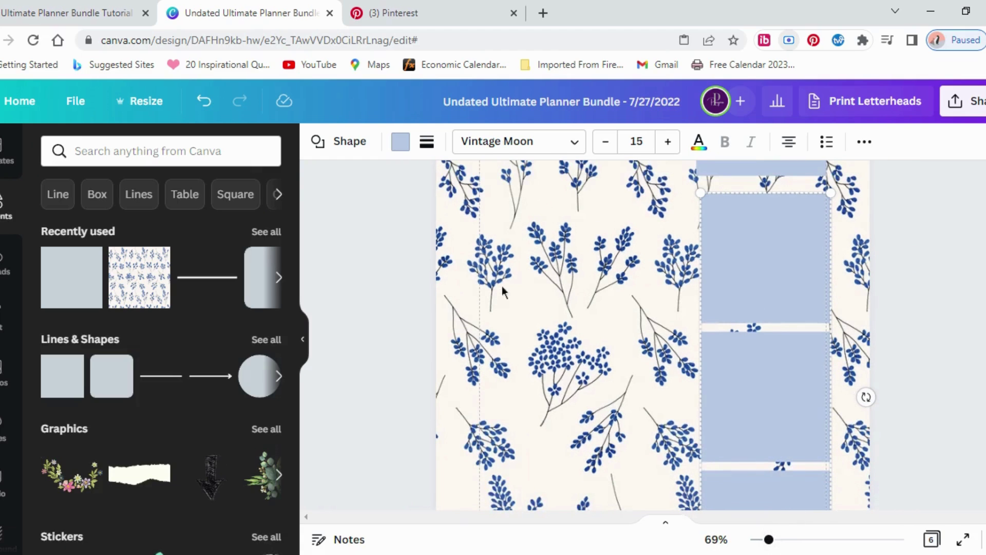
click(453, 315)
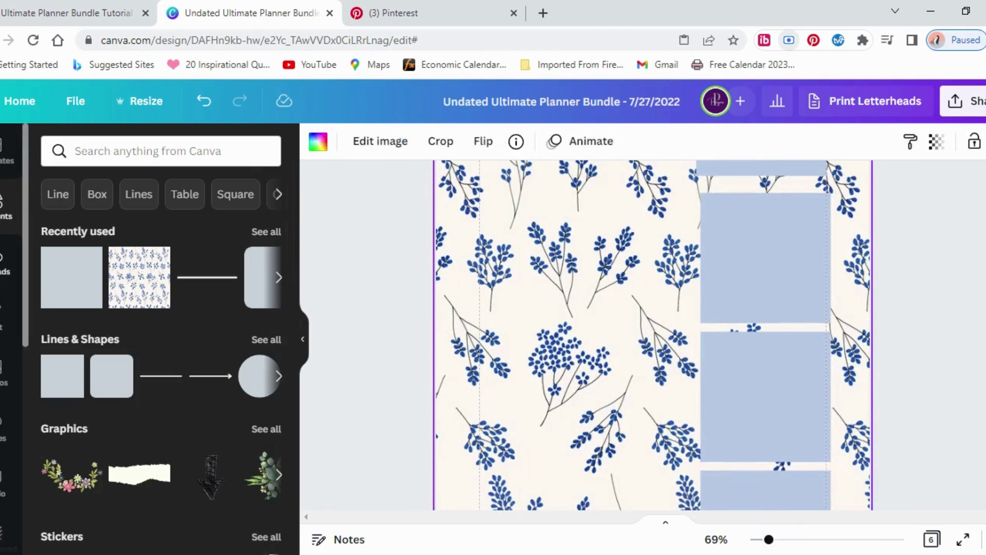
click(4, 316)
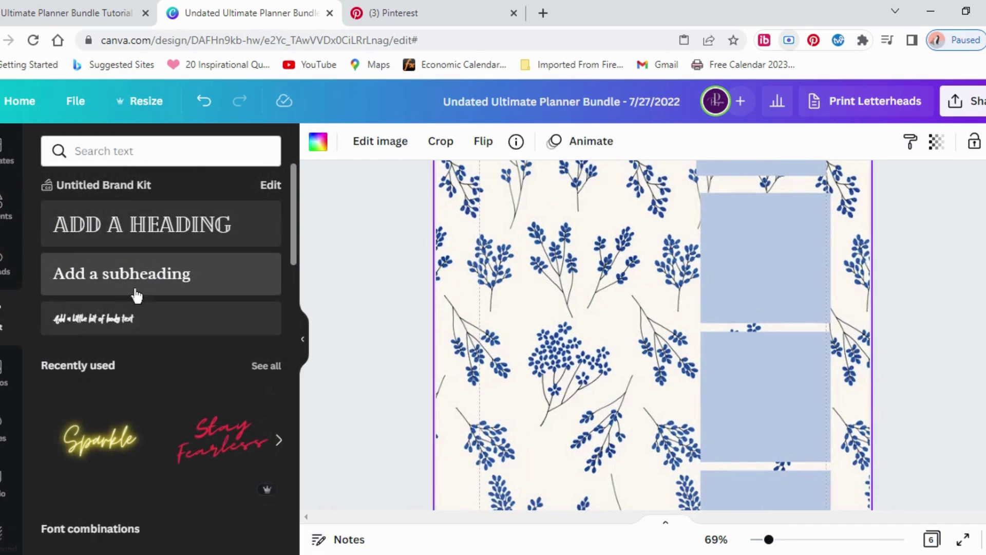
click(84, 297)
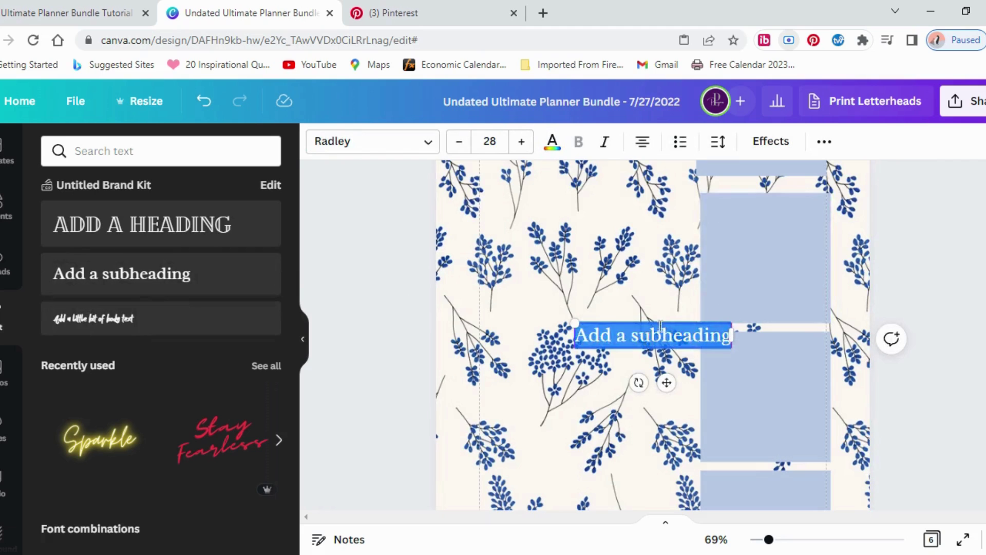
click(678, 298)
click(643, 332)
drag(643, 333, 756, 202)
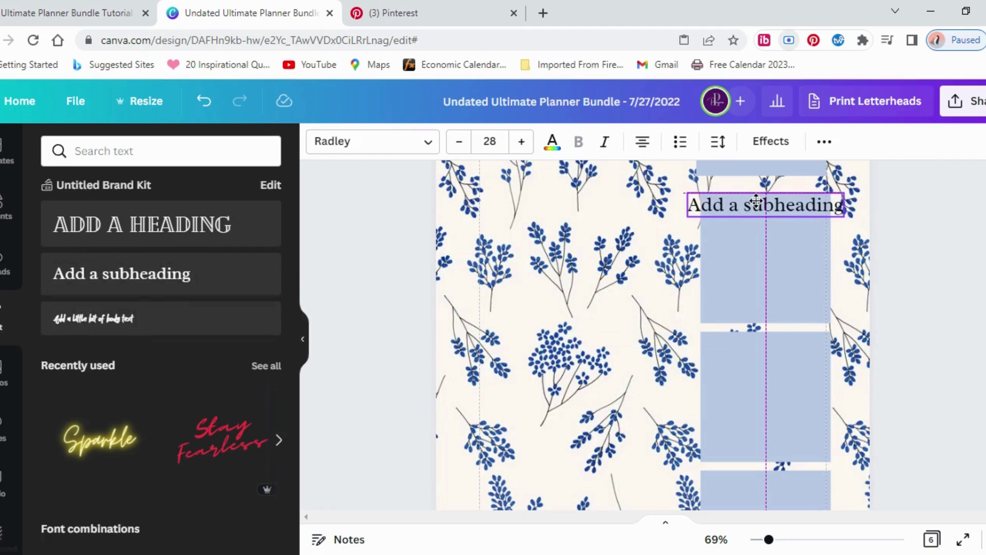
Step: Replace the subheading's placeholder text with "Breakfest Plan"
double_click(755, 204)
text(Mon)
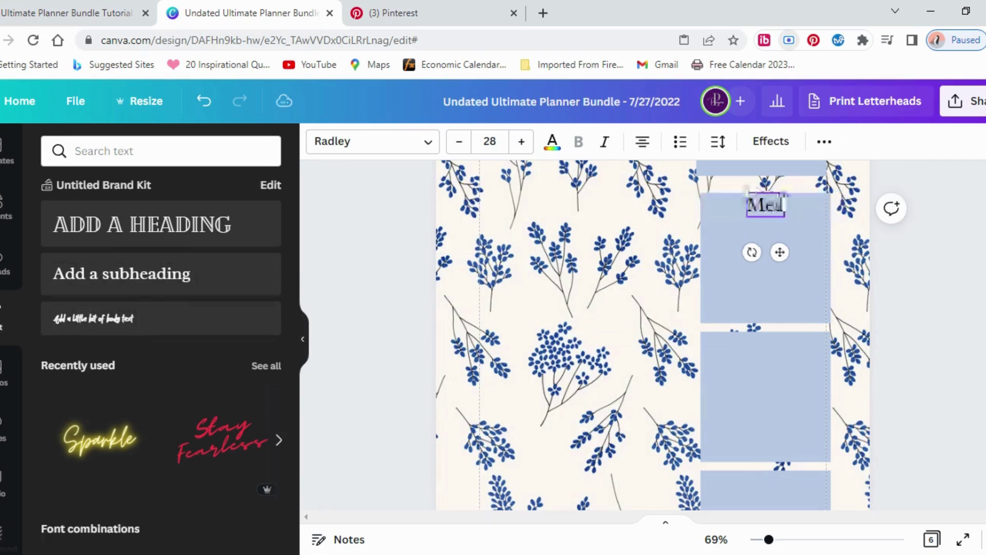
key(BackSpace)
key(BackSpace)
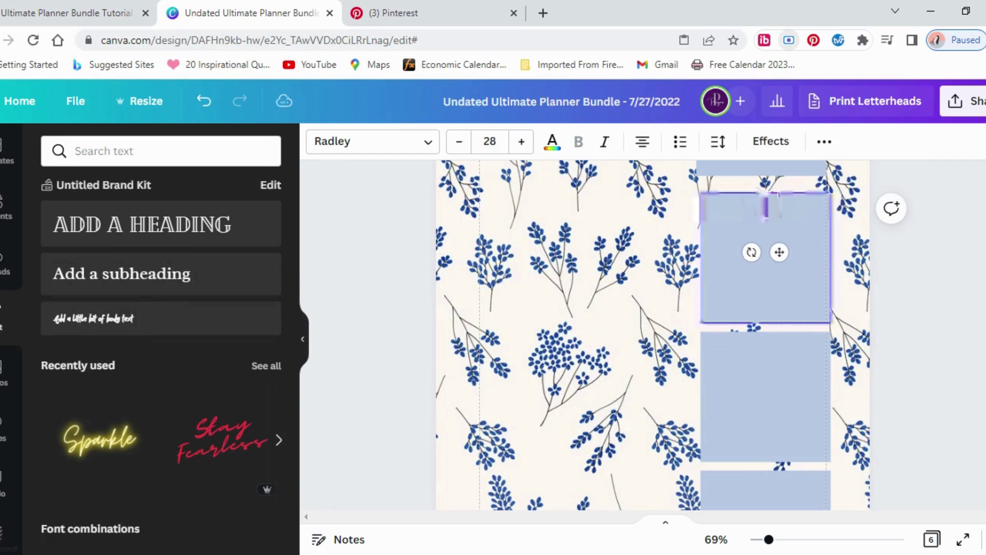
text(Brea)
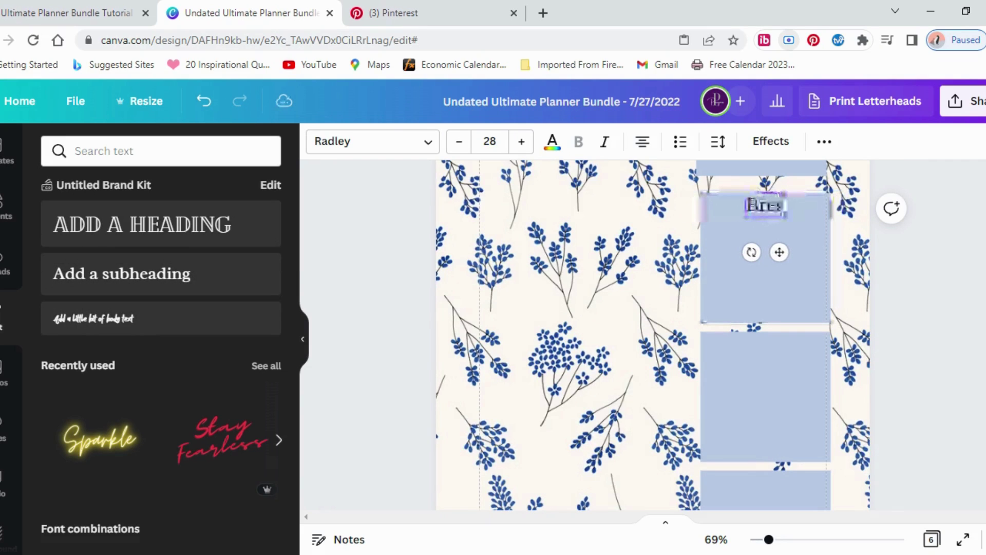
text(kf)
key(BackSpace)
key(BackSpace)
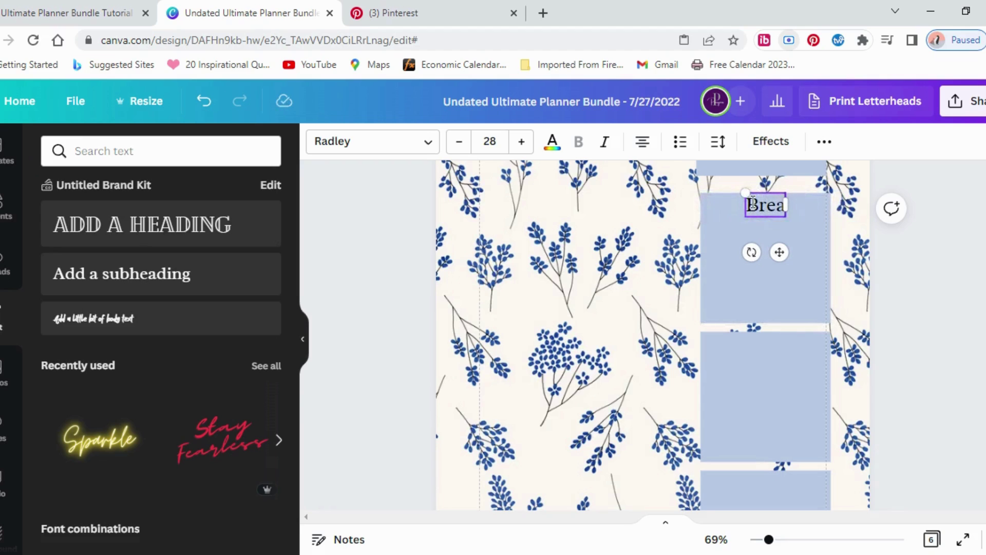
text(kf)
key(BackSpace)
key(BackSpace)
key(BackSpace)
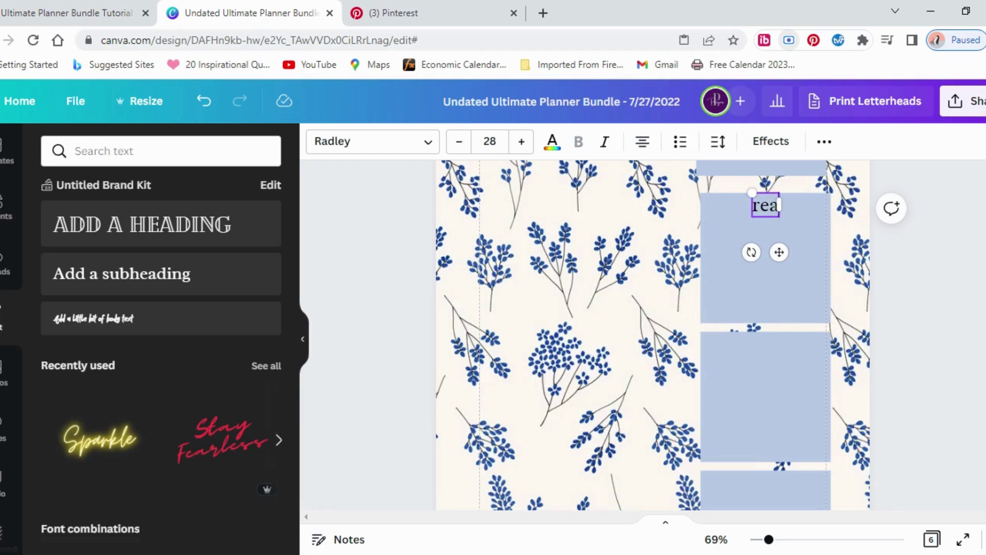
key(BackSpace)
key(BackSpace)
key(BackSpace)
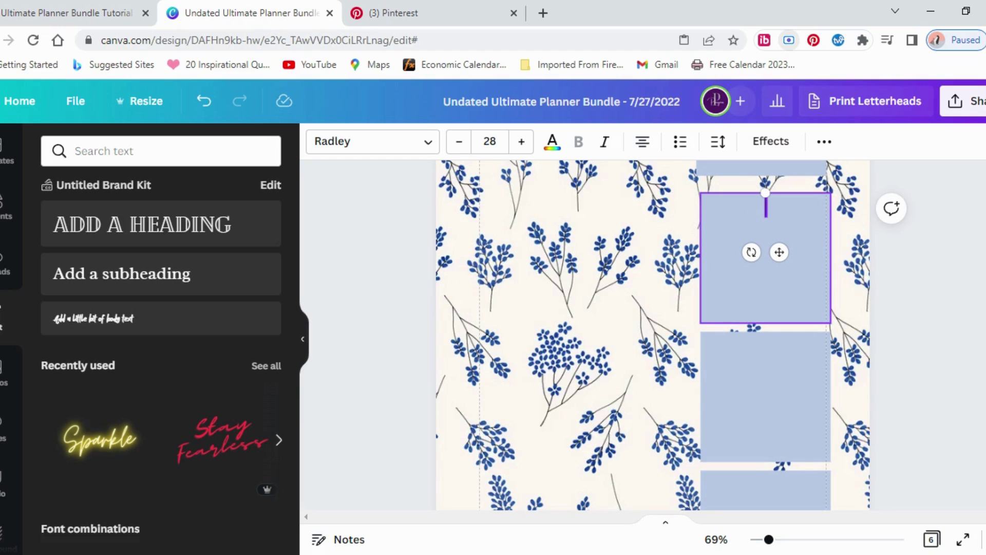
text(Breakf)
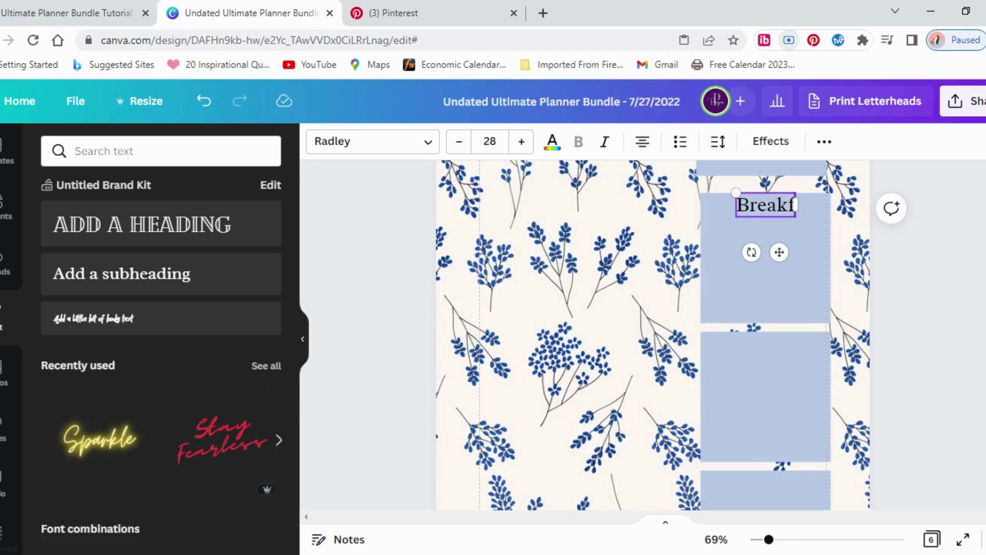
text(est Plan)
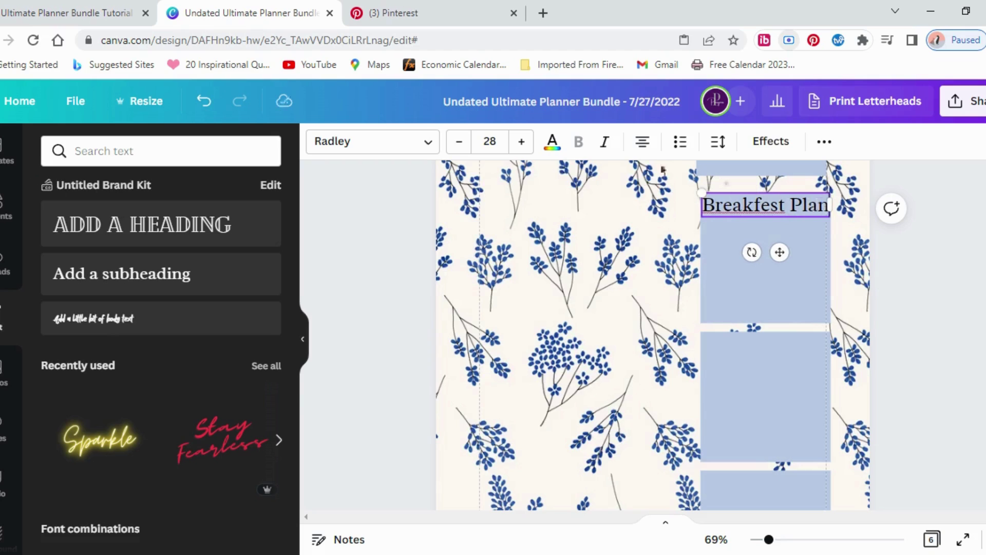
Step: Correct the label's first word to "Breakfast" and reduce the label's font size to 20
click(459, 142)
click(459, 141)
click(459, 141)
click(459, 141)
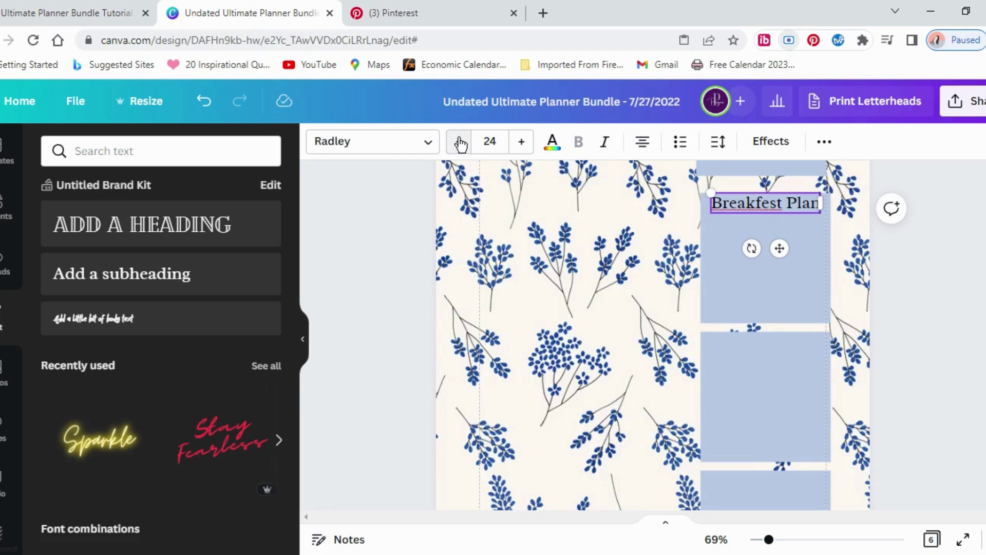
double_click(751, 202)
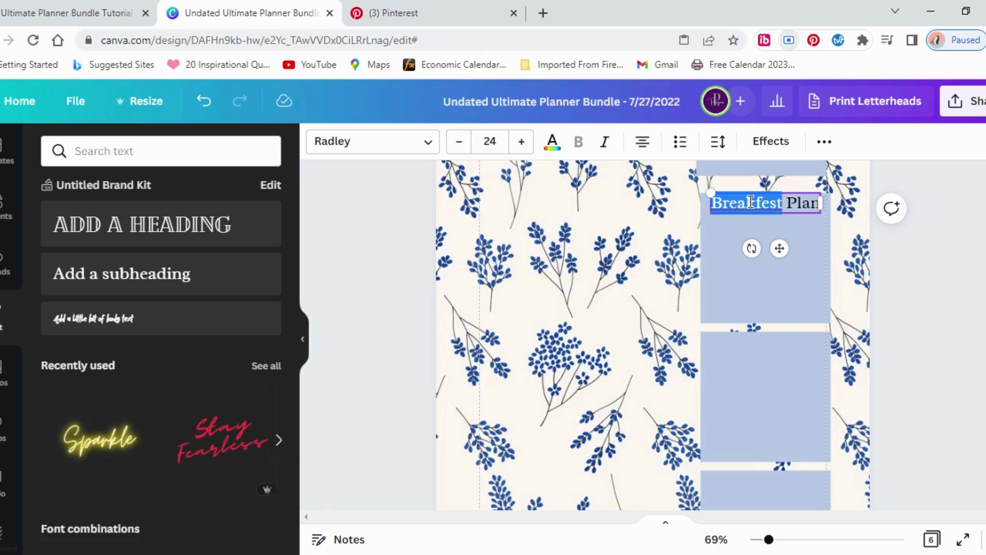
text(Breakfast)
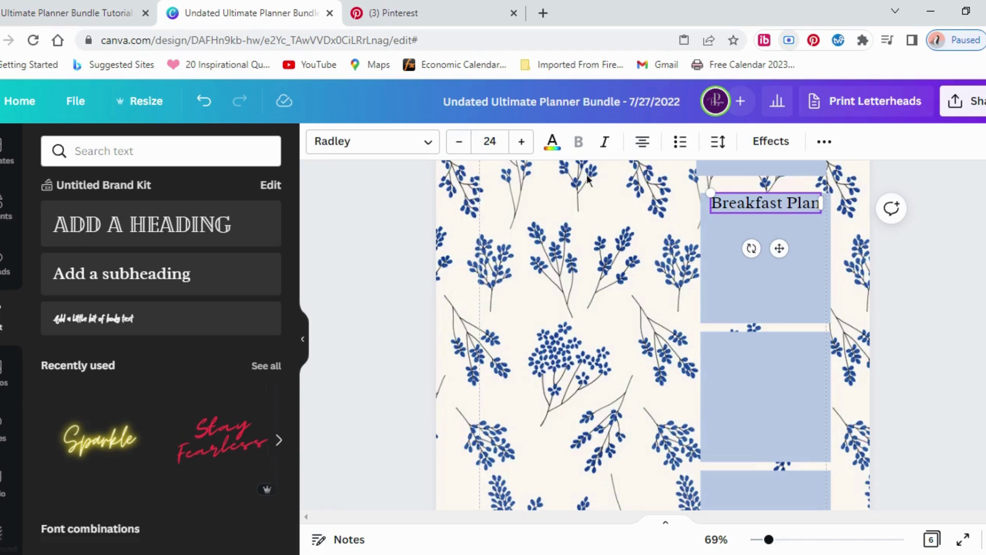
click(458, 148)
click(459, 148)
click(459, 149)
click(459, 149)
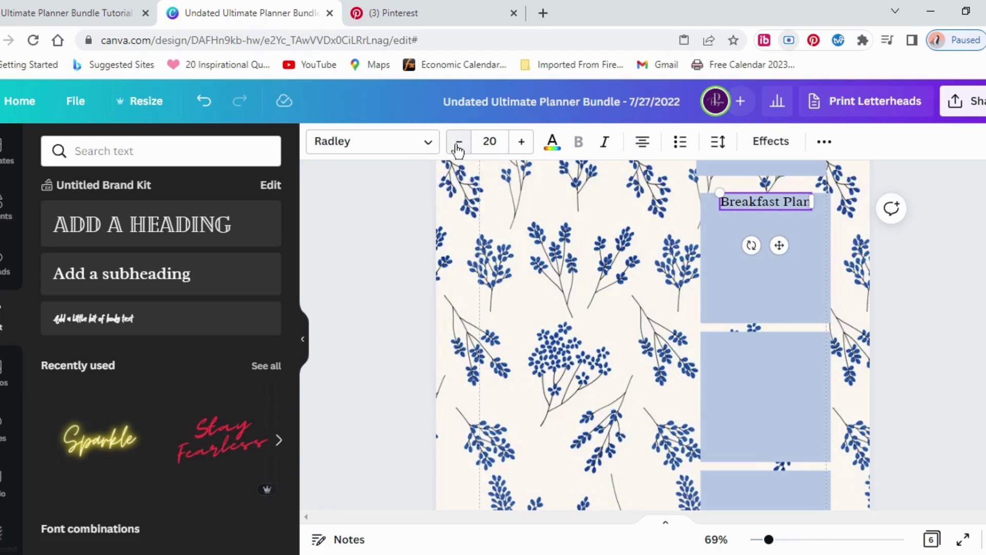
Step: Duplicate the "Breakfast Plan" label twice and centre one copy at the top of the lowest square
click(825, 142)
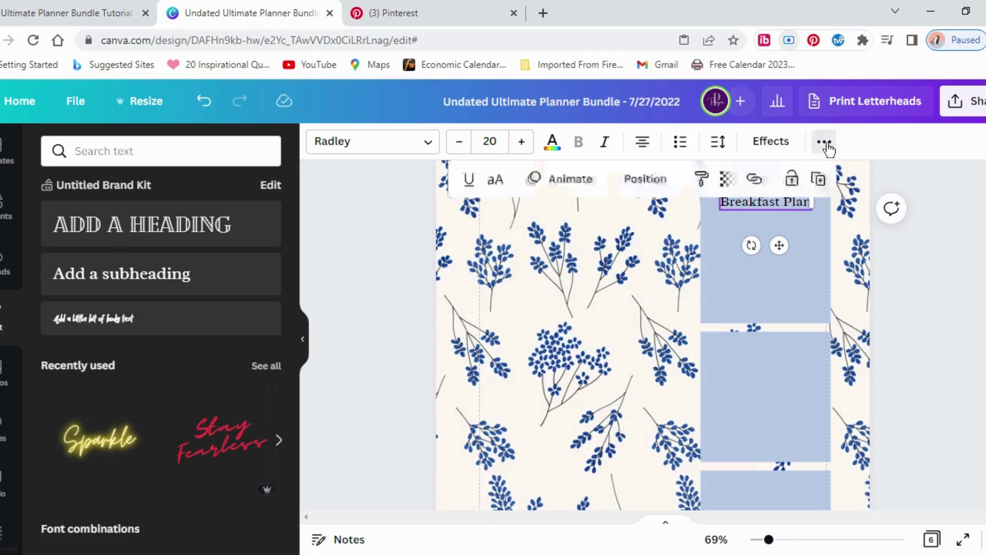
click(820, 180)
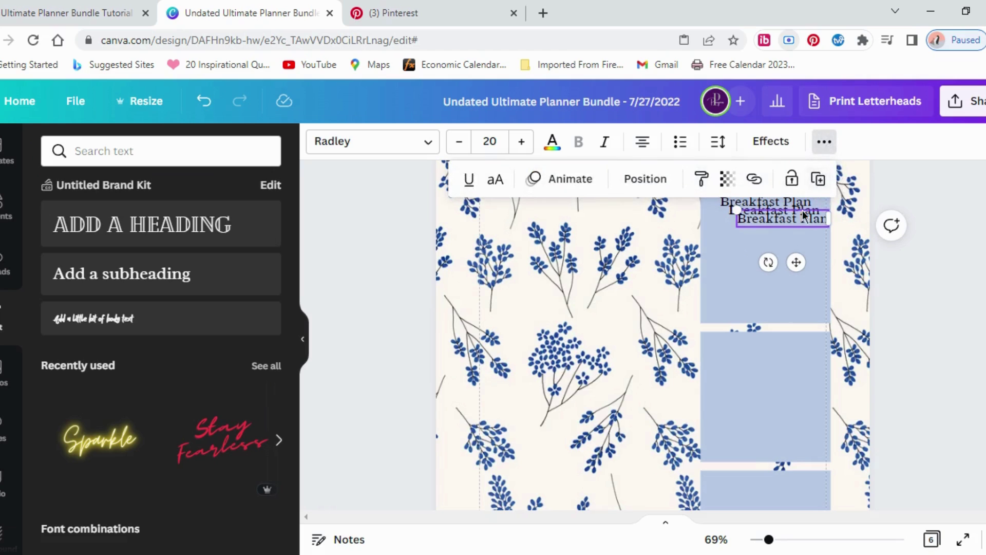
drag(801, 214, 781, 479)
Step: Lock the three light blue squares in the column in place
click(776, 293)
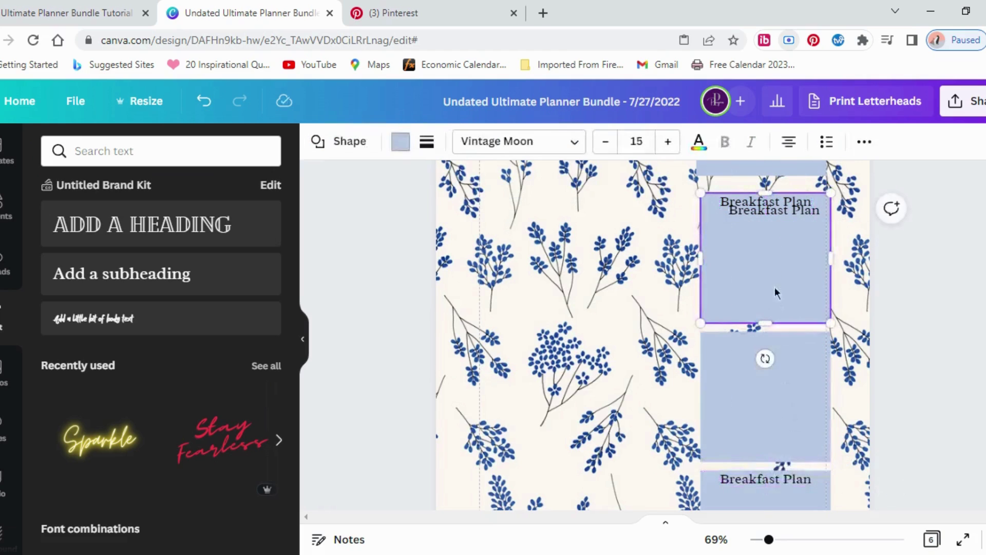
click(864, 143)
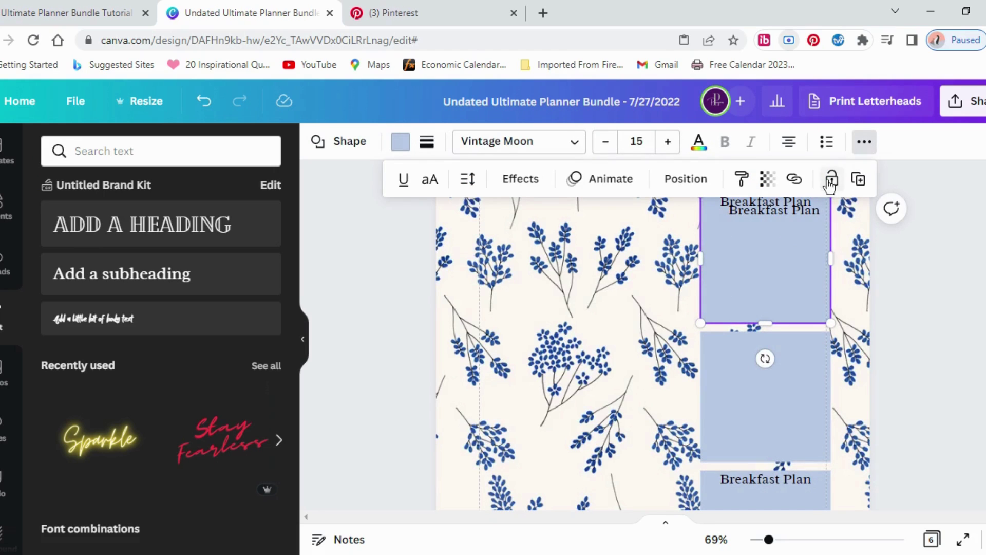
click(804, 334)
click(865, 144)
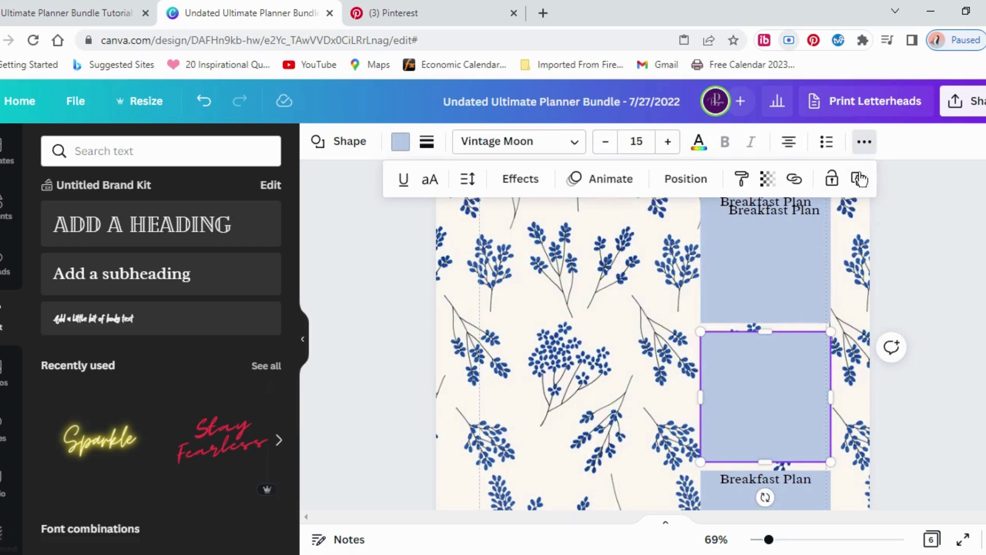
click(832, 181)
scroll(793, 268, down, 3)
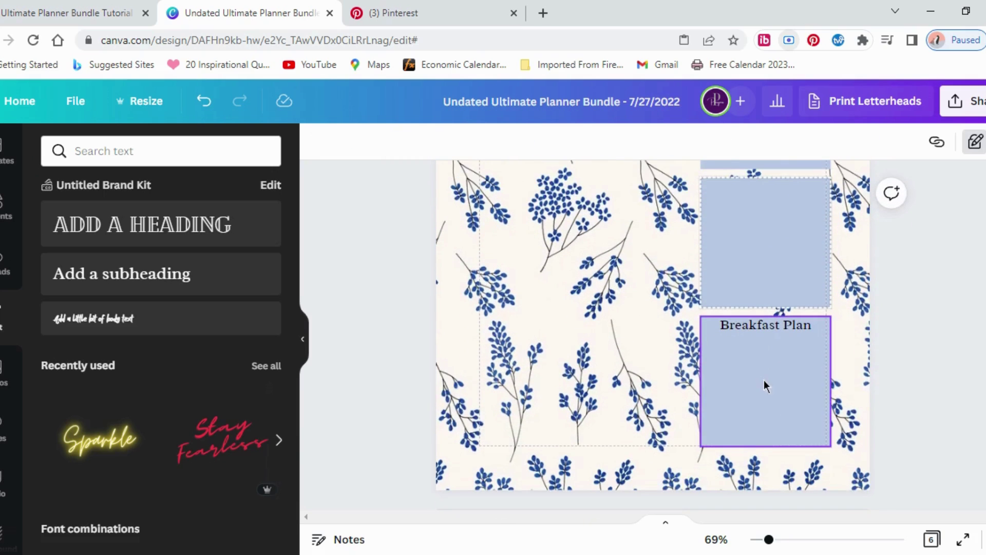
click(865, 143)
click(832, 180)
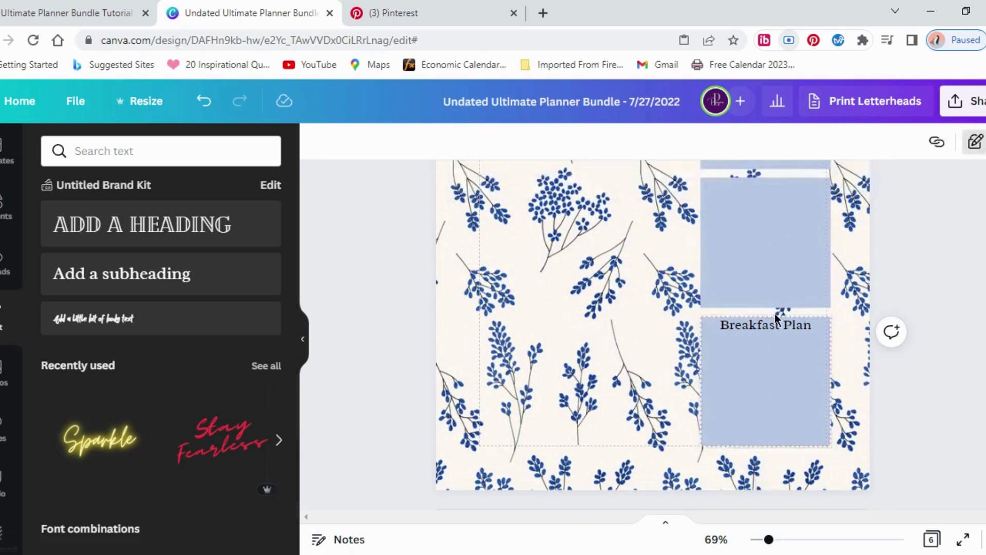
Step: Centre the other label copy at the top of the middle square and change its text to "Lunch Plan"
scroll(775, 313, up, 3)
drag(759, 214, 751, 348)
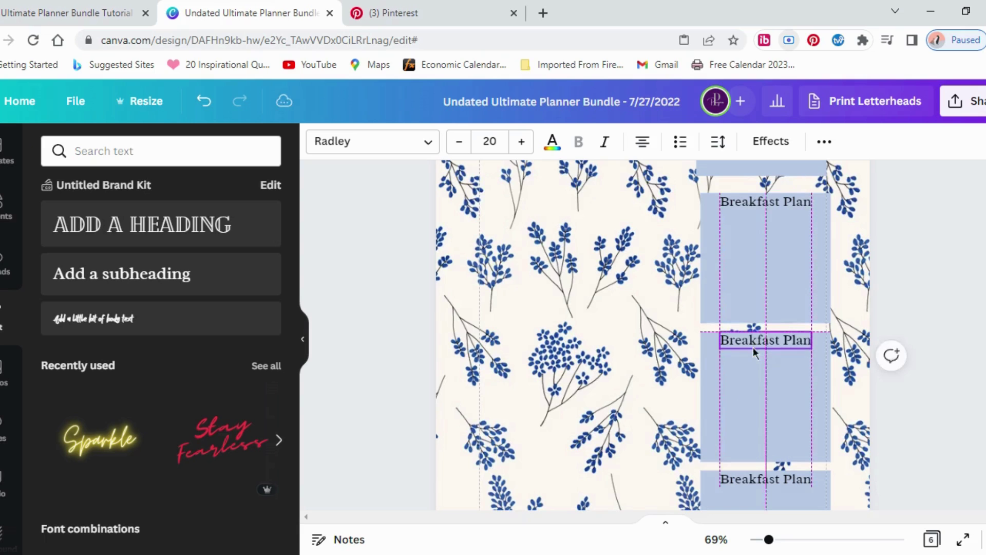
double_click(752, 347)
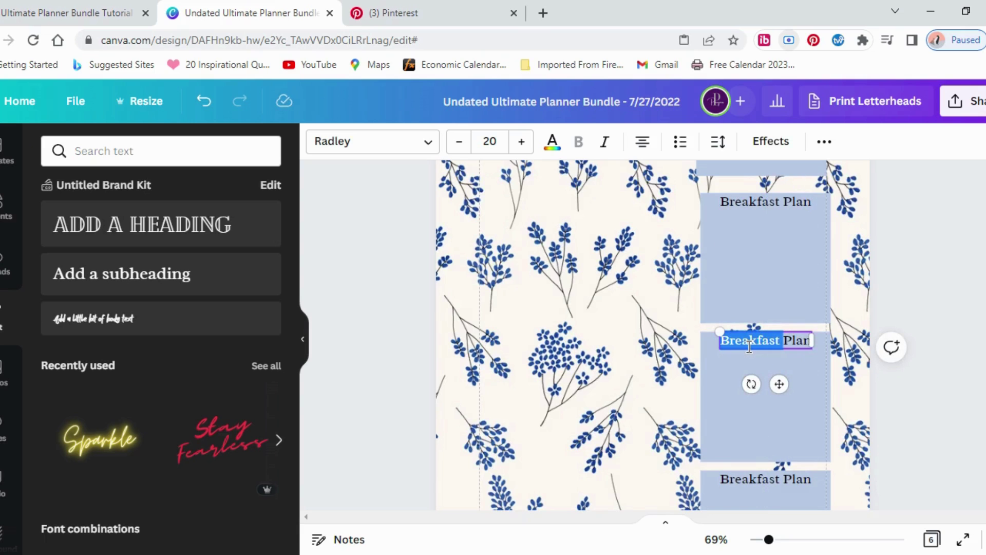
text(Lunch)
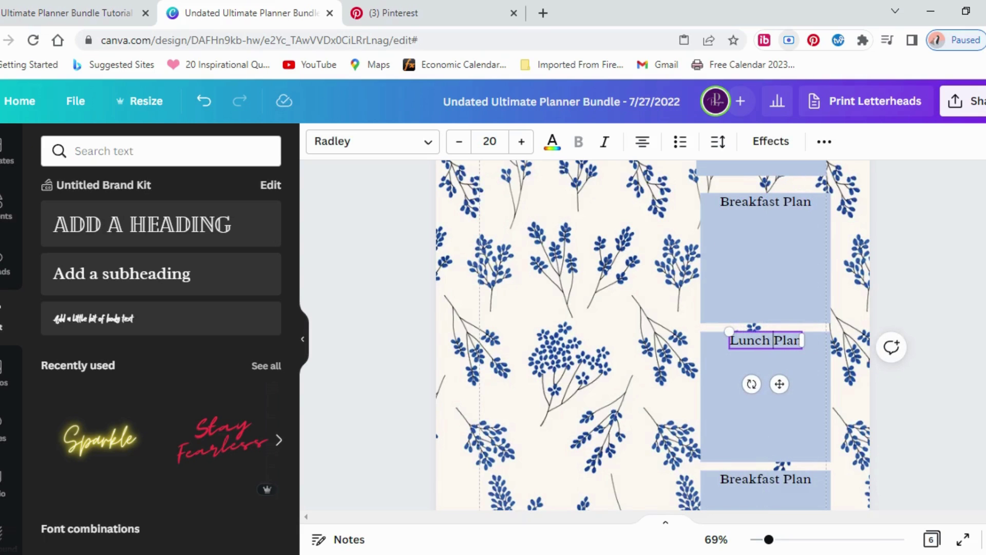
Step: Change the copied "Breakfast Plan" label on the lowest square to "Dinner Plan"
click(743, 480)
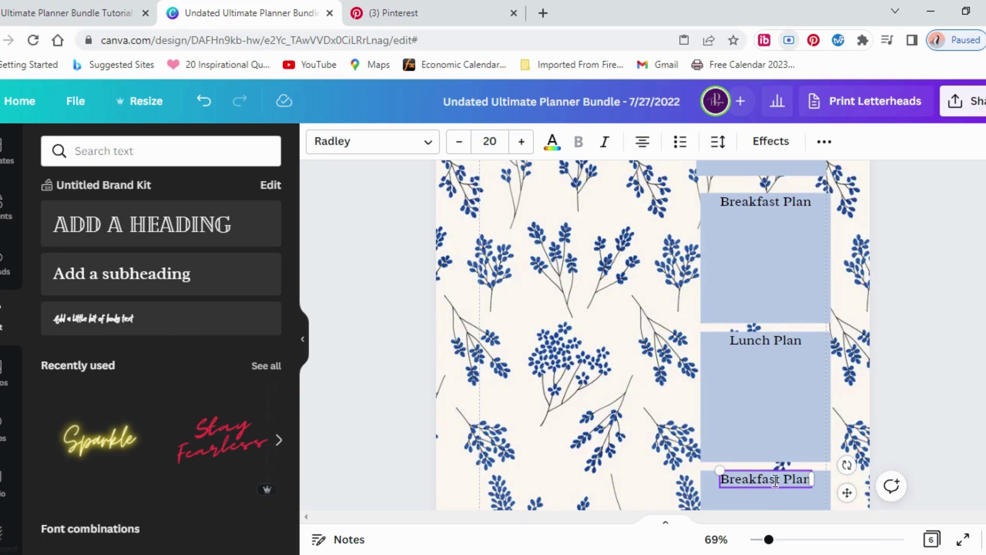
drag(781, 479, 732, 479)
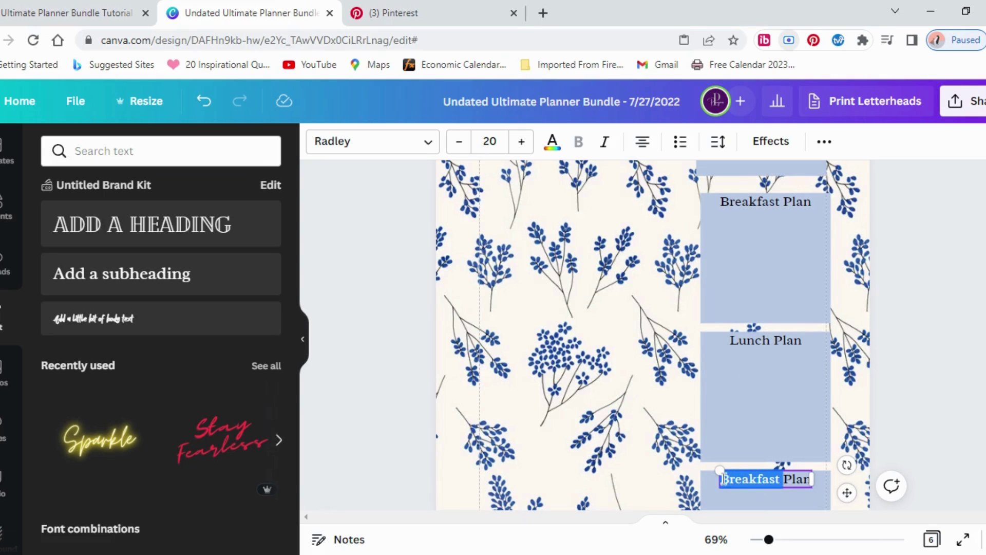
text(Dinen)
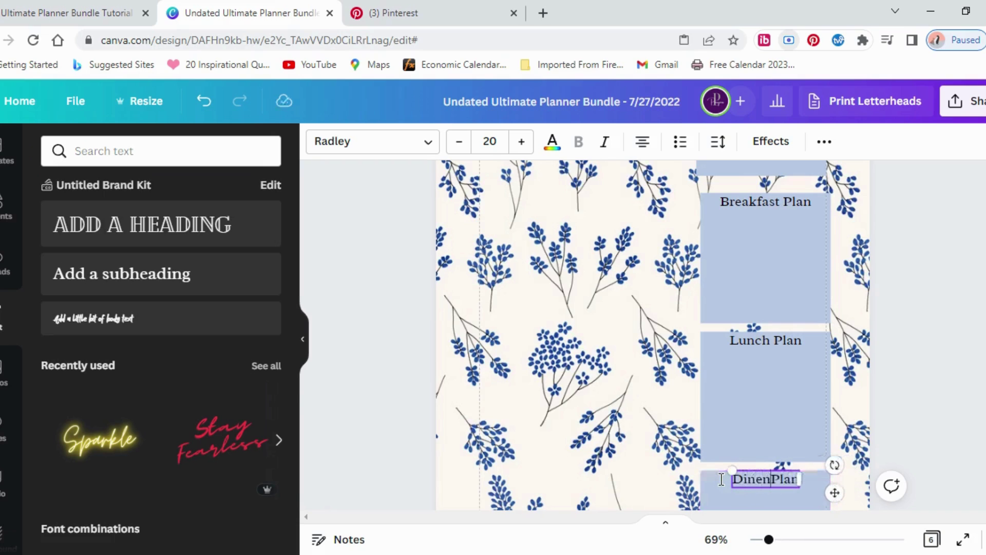
key(BackSpace)
key(BackSpace)
key(Escape)
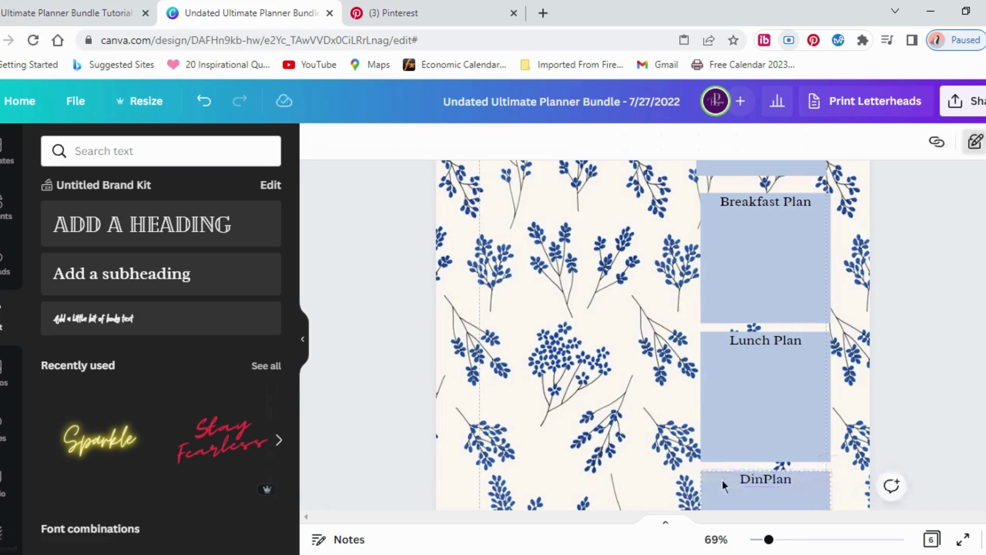
click(762, 479)
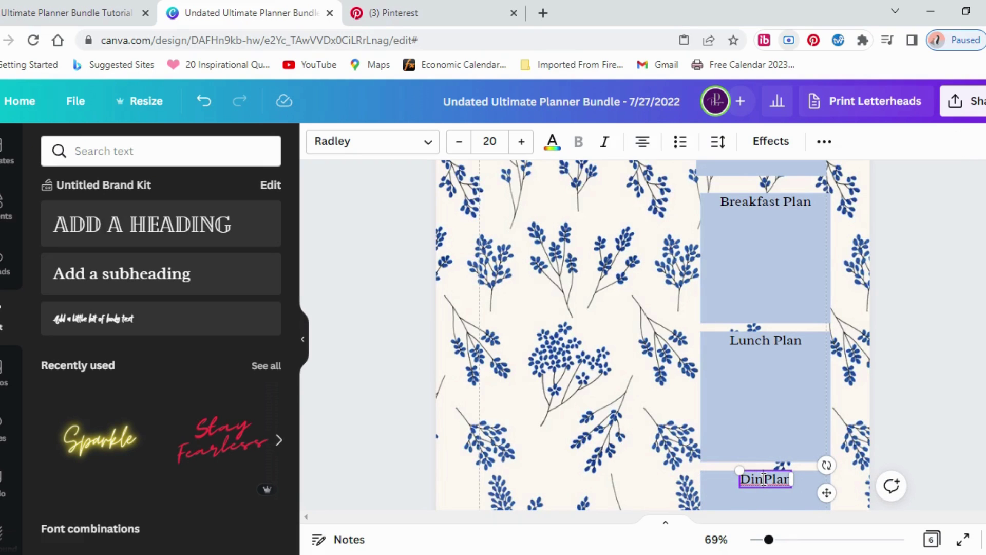
text(ner)
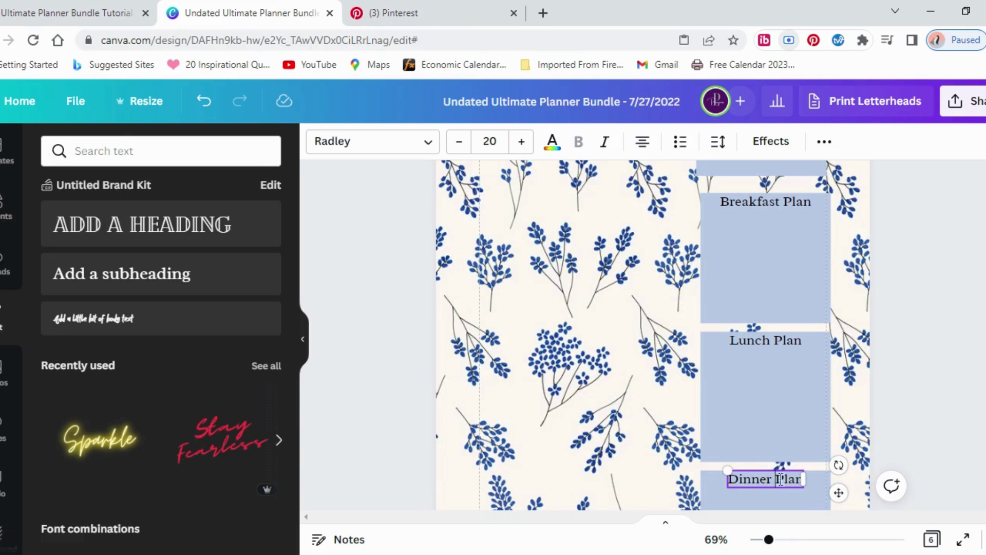
Step: Select the three meal labels together and check their alignment and spacing options
click(727, 223)
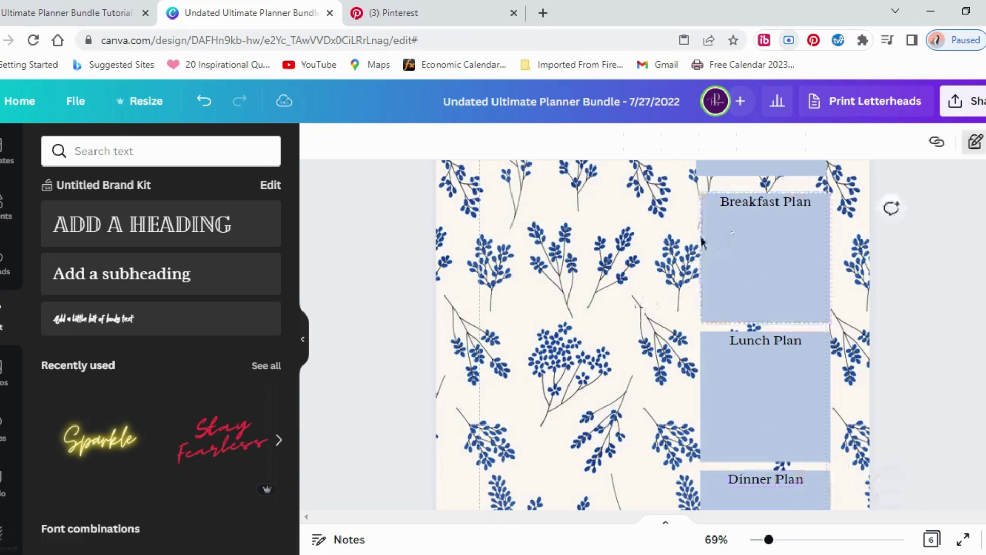
drag(708, 201, 802, 486)
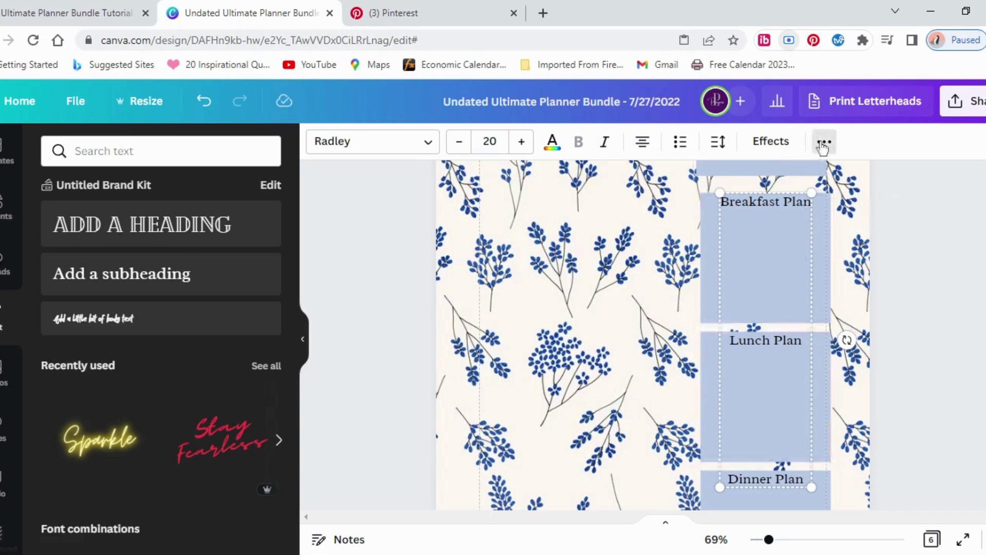
click(824, 142)
click(696, 180)
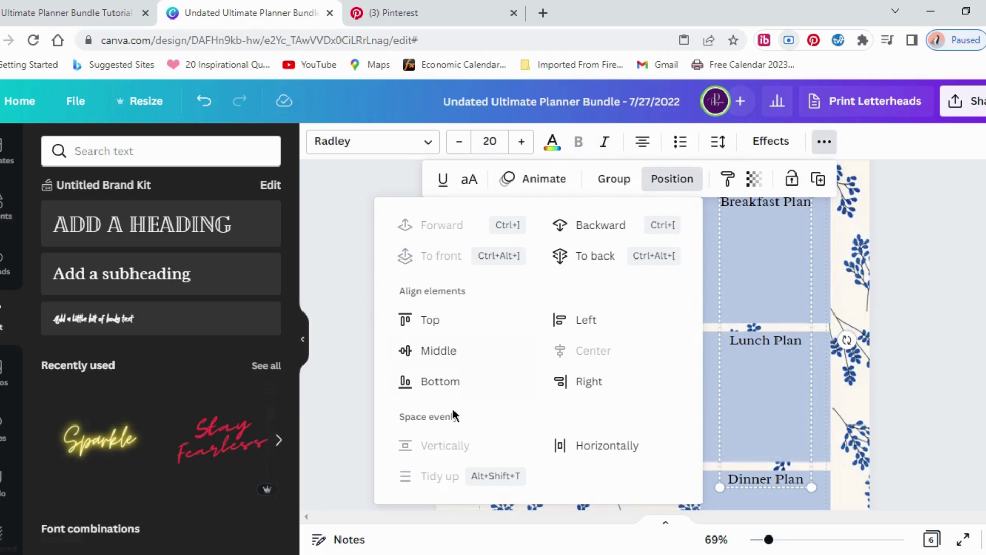
click(841, 395)
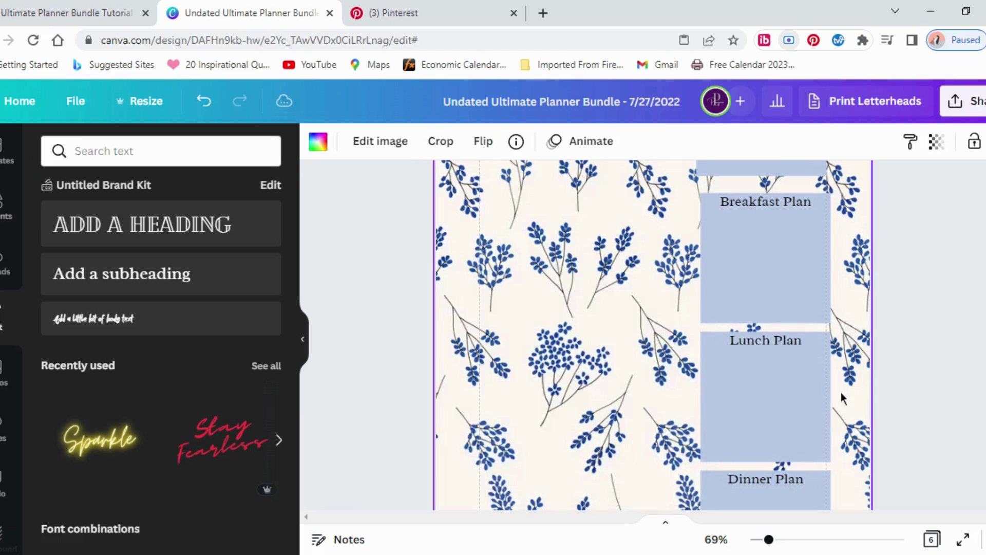
Step: Add a square at the page's lower-left margin and widen it into a rectangle reaching almost to the "Dinner Plan" square
scroll(582, 308, down, 4)
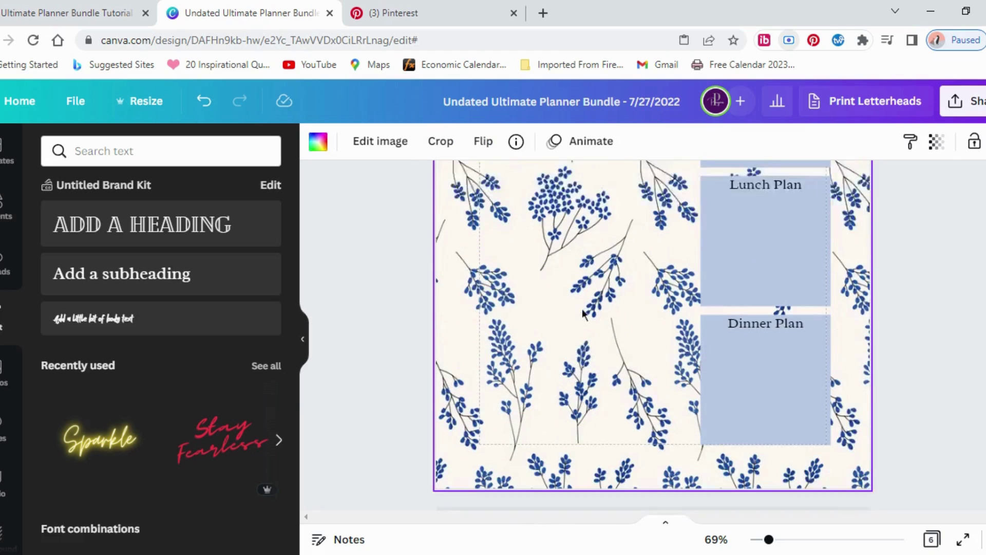
scroll(593, 313, up, 2)
scroll(593, 312, up, 1)
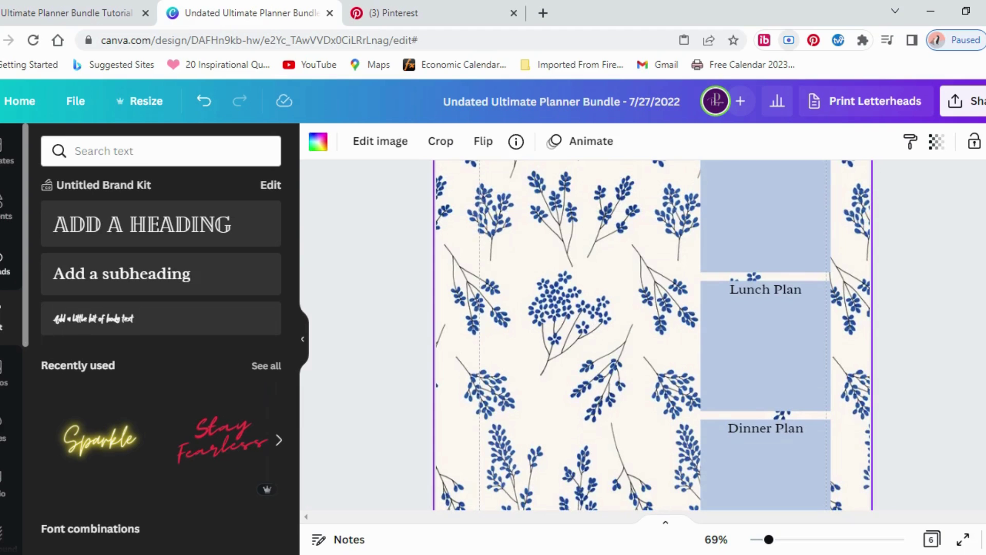
click(4, 205)
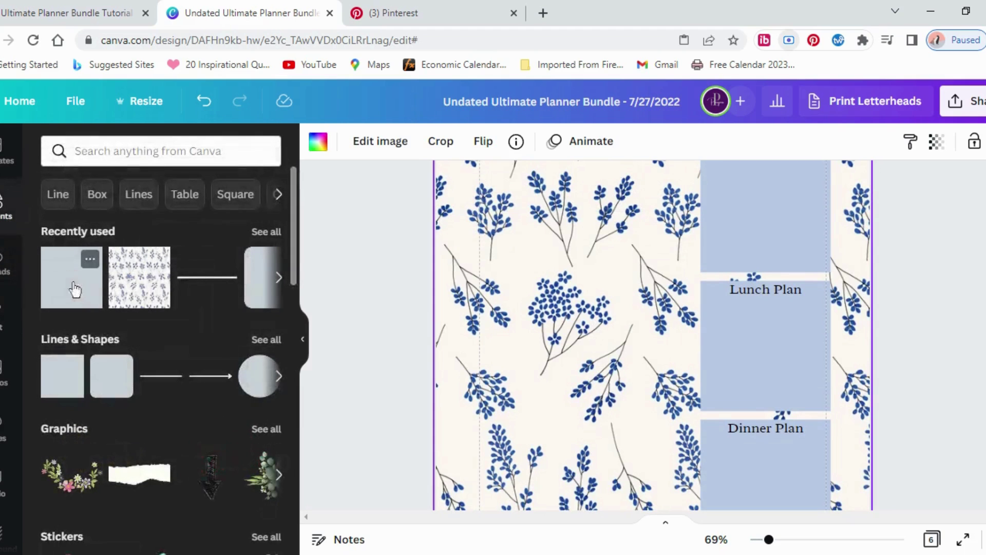
click(72, 277)
drag(615, 348, 506, 517)
scroll(563, 317, down, 2)
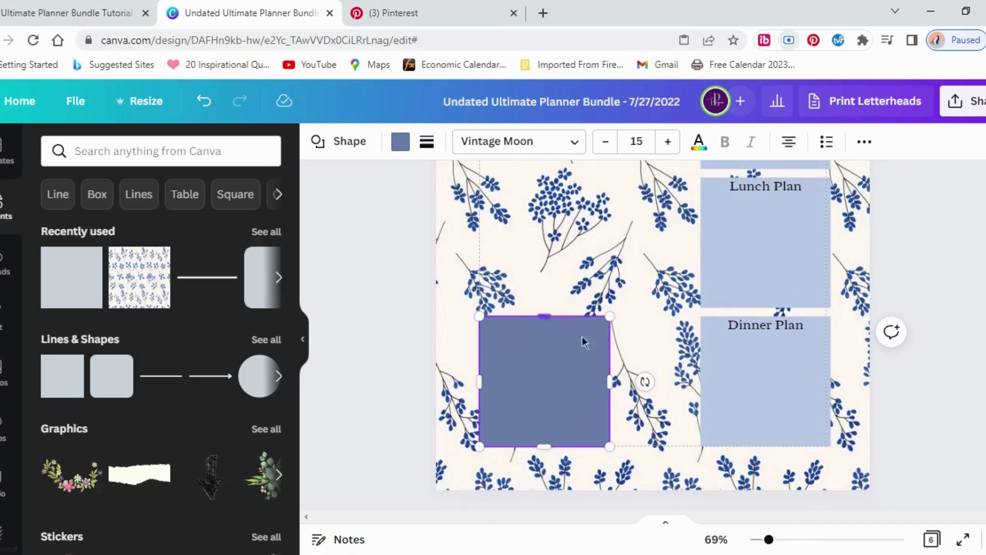
drag(608, 389, 682, 391)
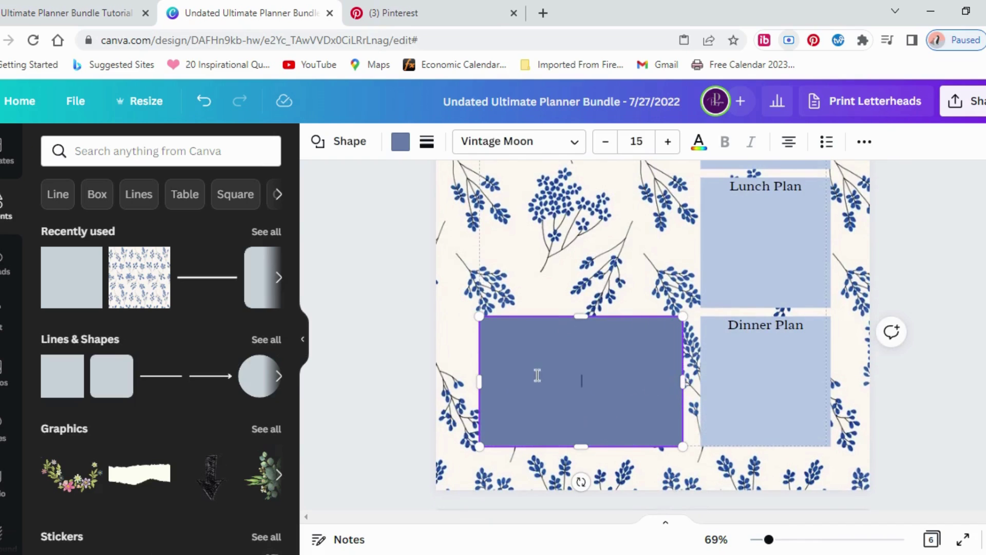
Step: Duplicate the "Dinner Plan" label and place the copy in the upper-left corner of the new rectangle
click(749, 330)
click(824, 141)
click(818, 179)
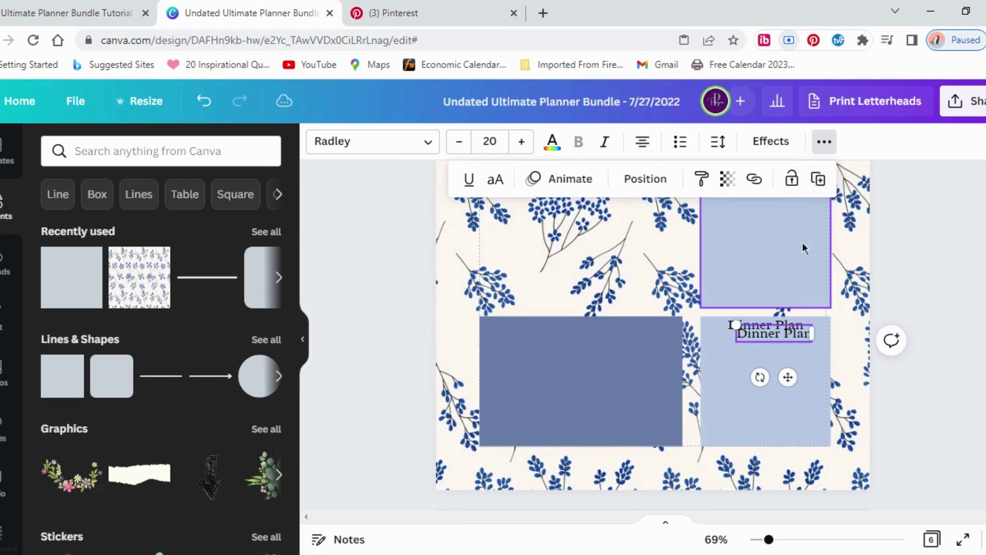
drag(781, 336, 524, 330)
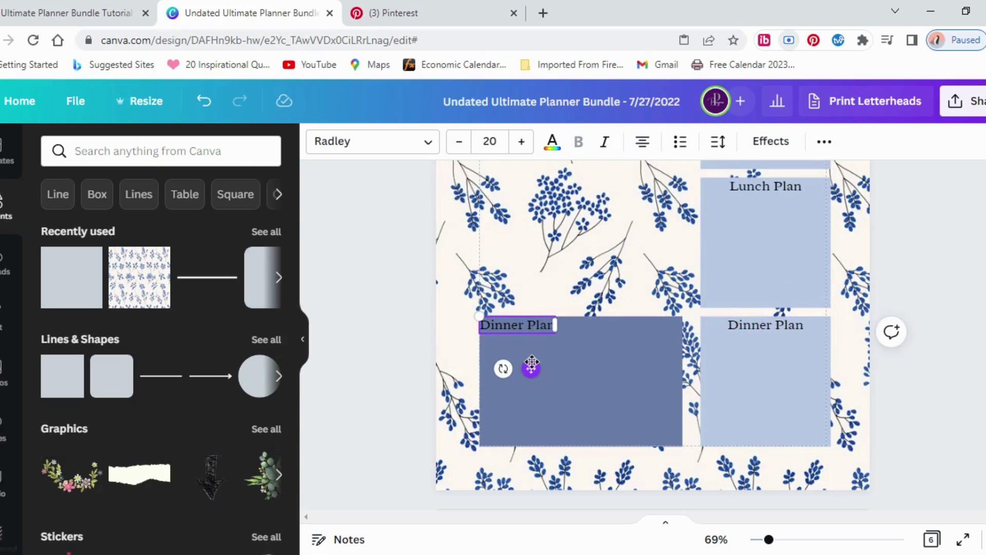
Step: Fill the new rectangle with the light blue document colour used for the meal squares
click(581, 380)
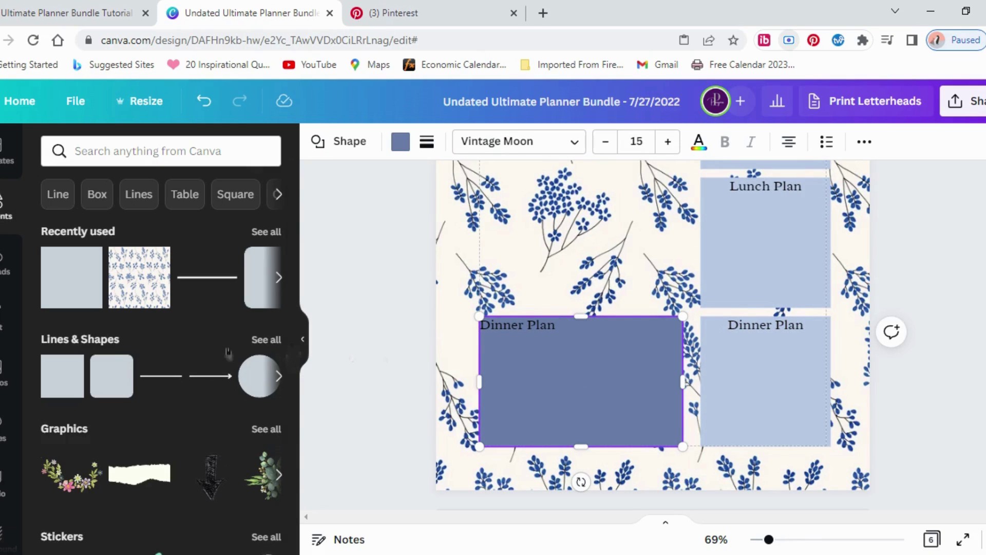
click(400, 143)
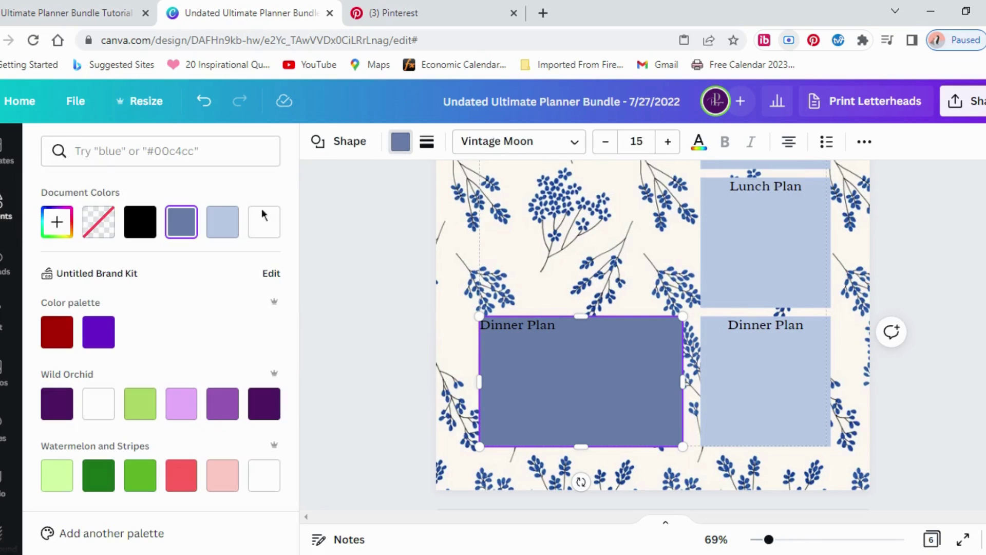
click(222, 222)
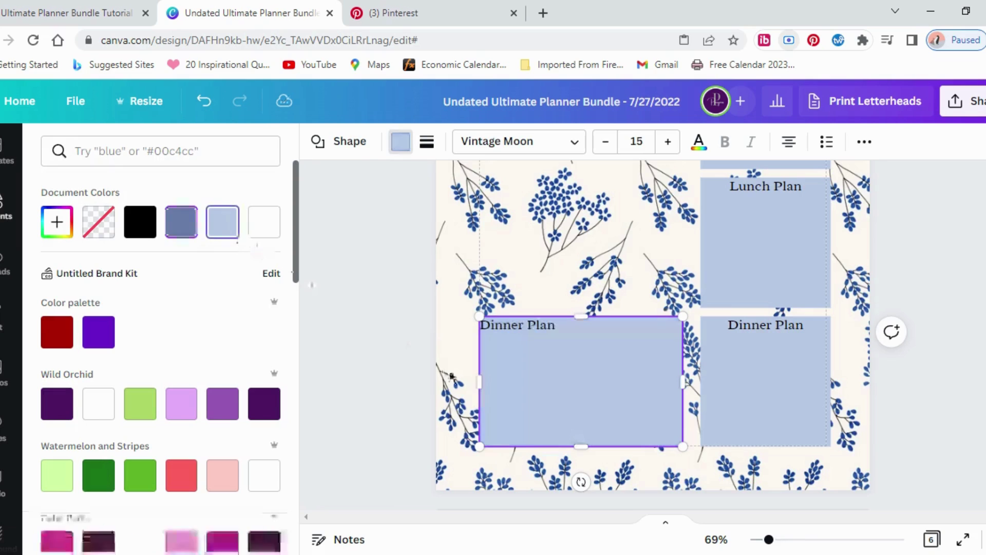
Step: Change the rectangle's label to "Daily Affirmation" and align it with the rectangle's upper-left corner
click(505, 326)
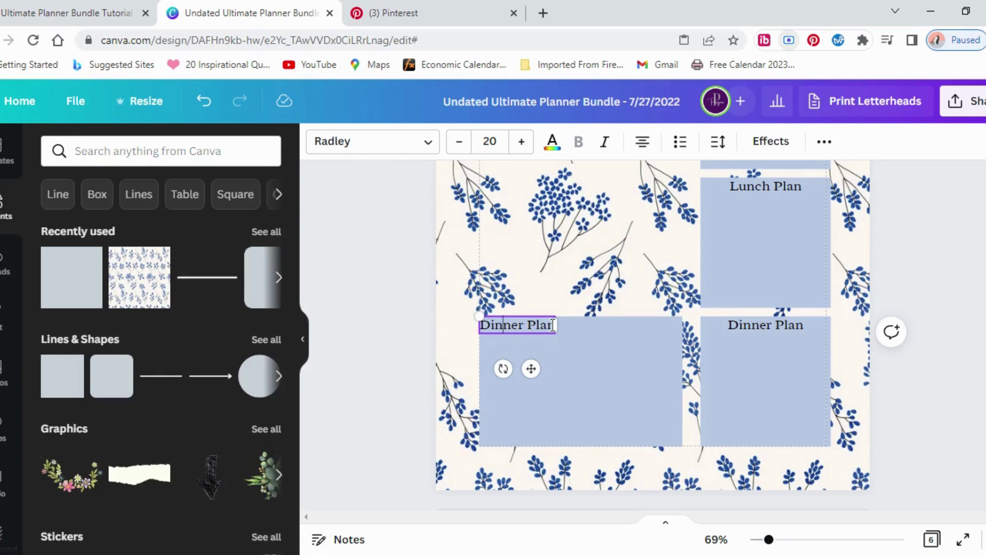
drag(553, 325, 484, 327)
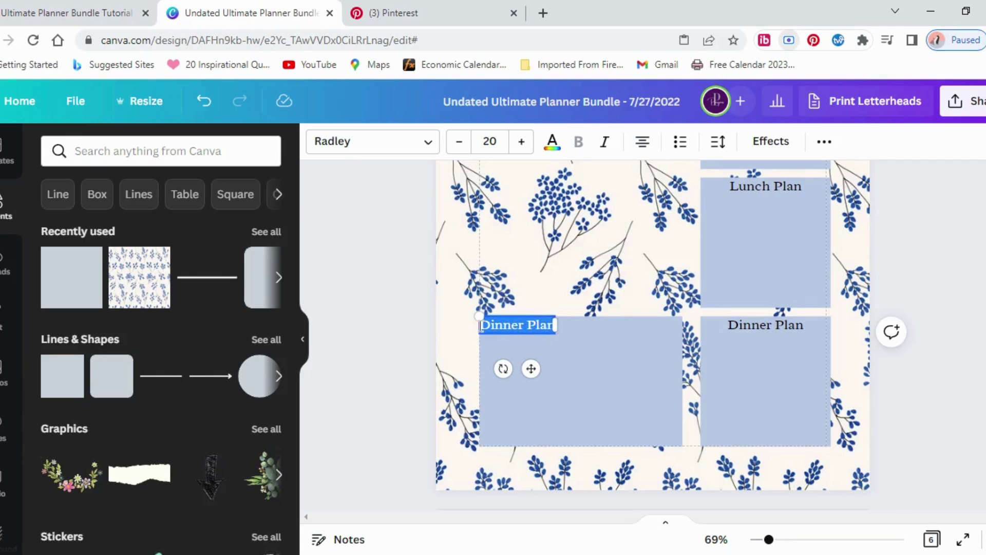
text(Dai)
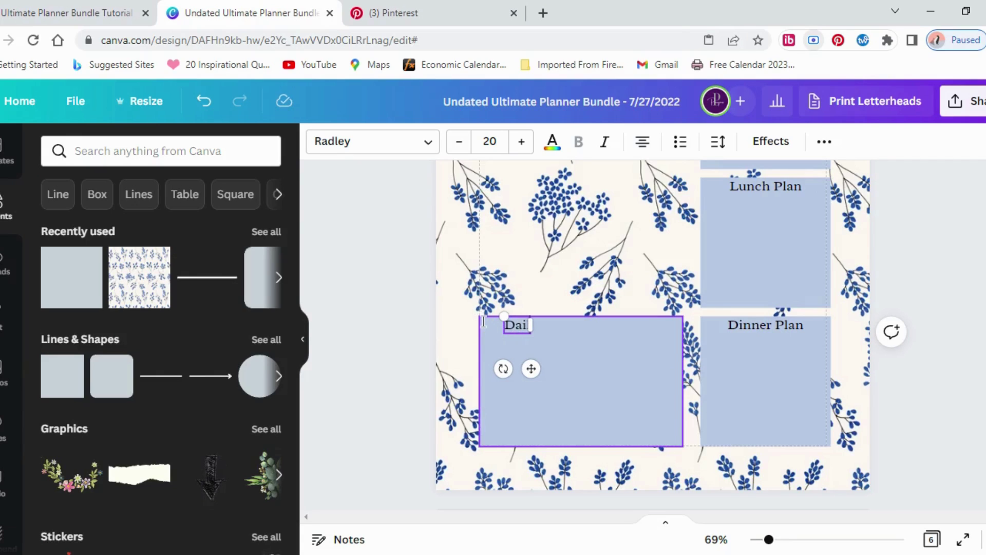
text(iiy Affi)
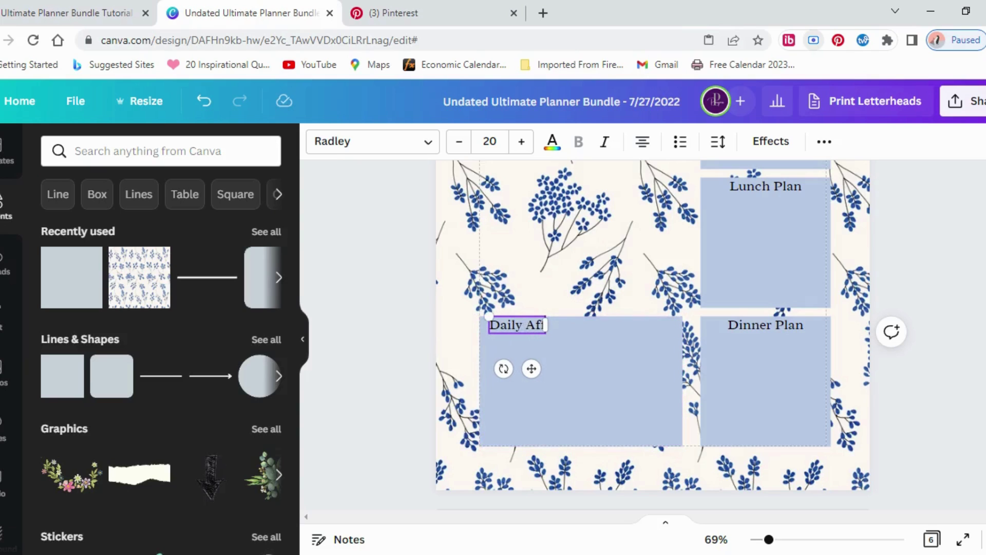
text(rm)
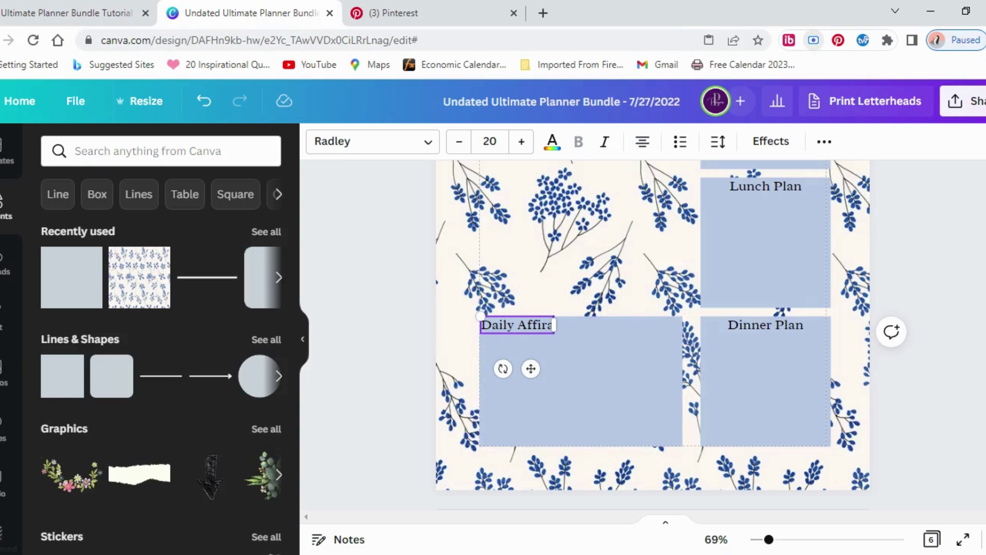
text(ations)
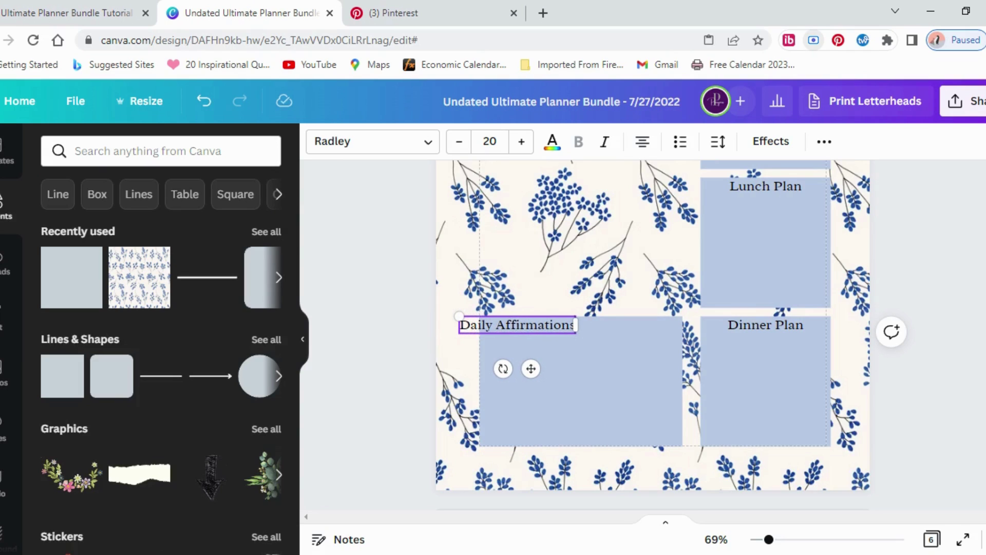
key(BackSpace)
click(450, 361)
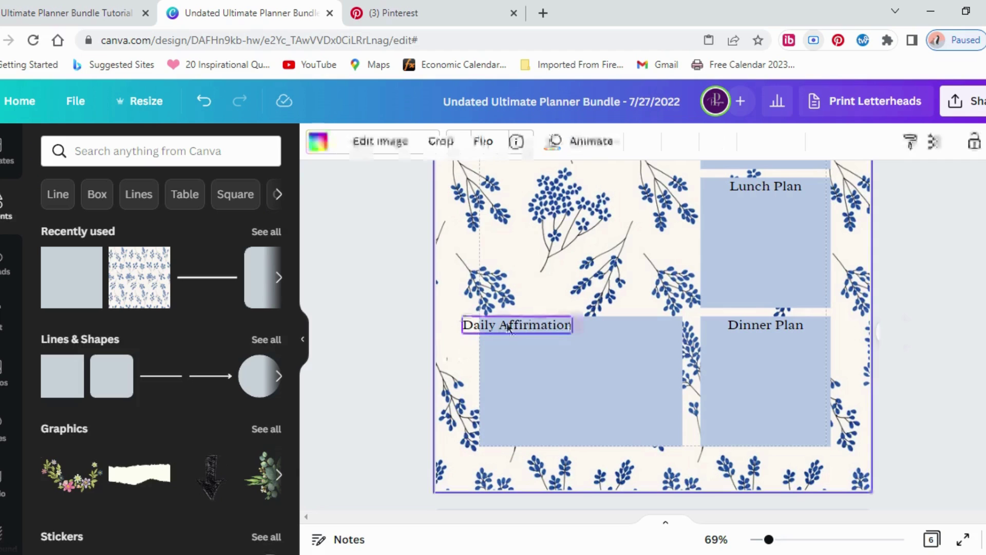
drag(508, 325, 524, 323)
click(526, 296)
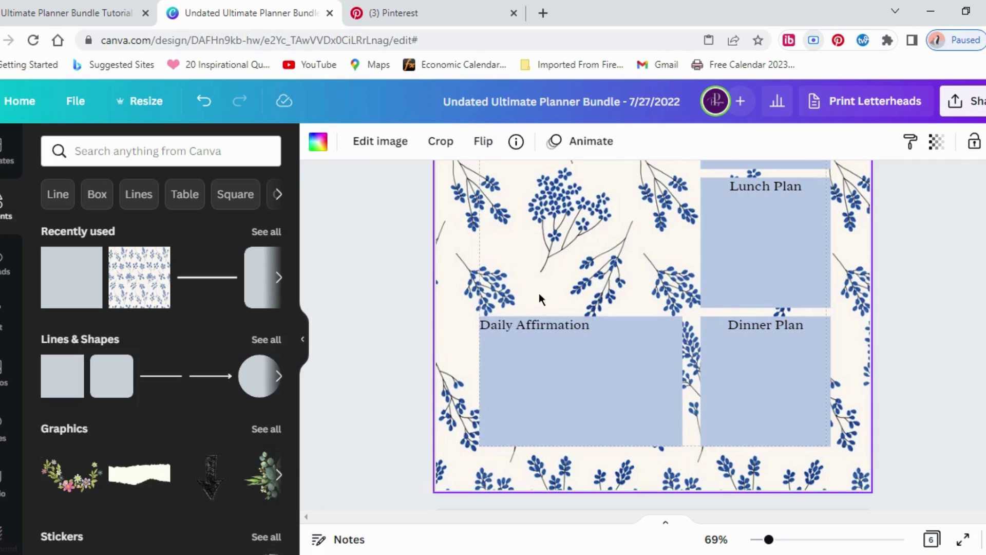
Step: Add another square level with the "Breakfast Plan" square at the left margin and widen it to match the "Daily Affirmation" rectangle
scroll(541, 296, up, 4)
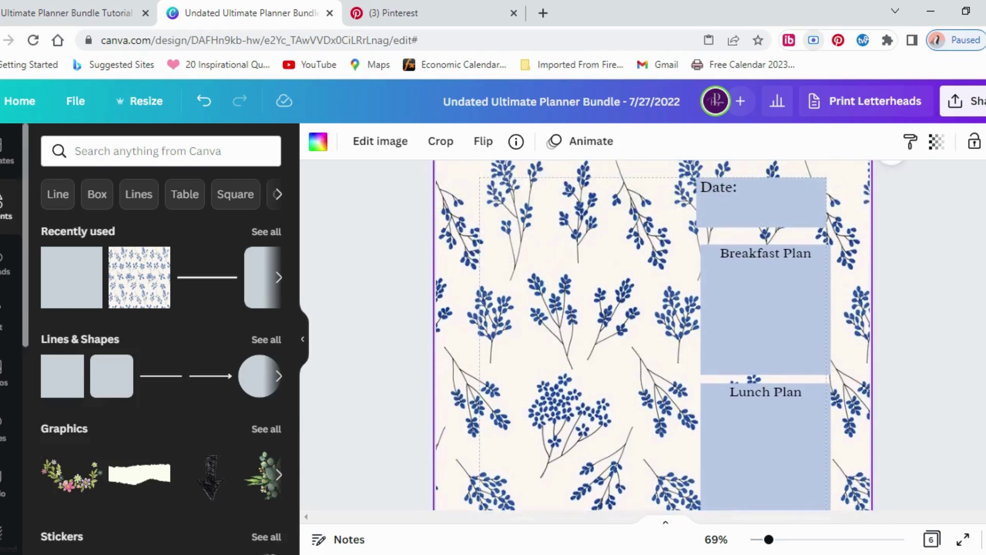
click(71, 278)
drag(610, 391, 508, 285)
drag(609, 303, 682, 308)
scroll(581, 326, down, 3)
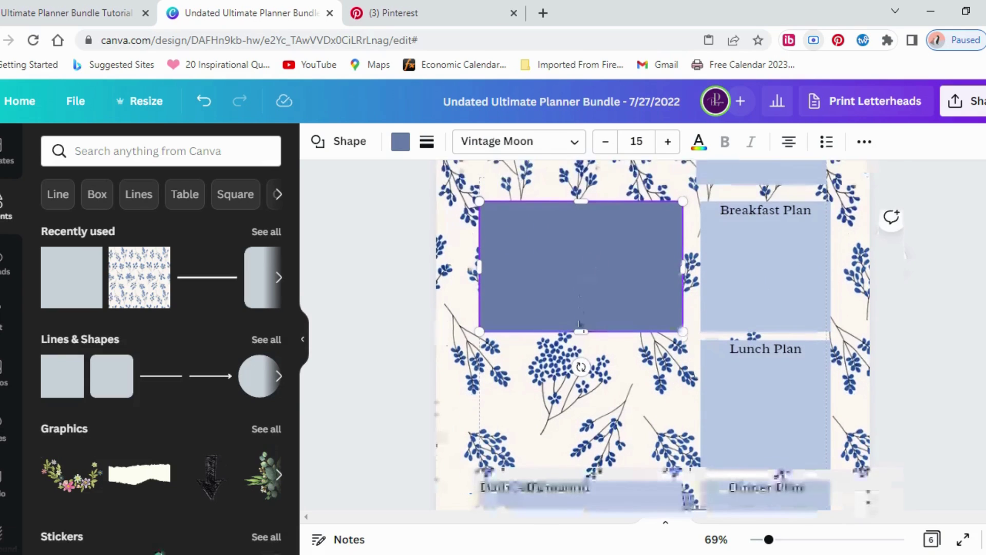
click(562, 336)
scroll(555, 324, up, 3)
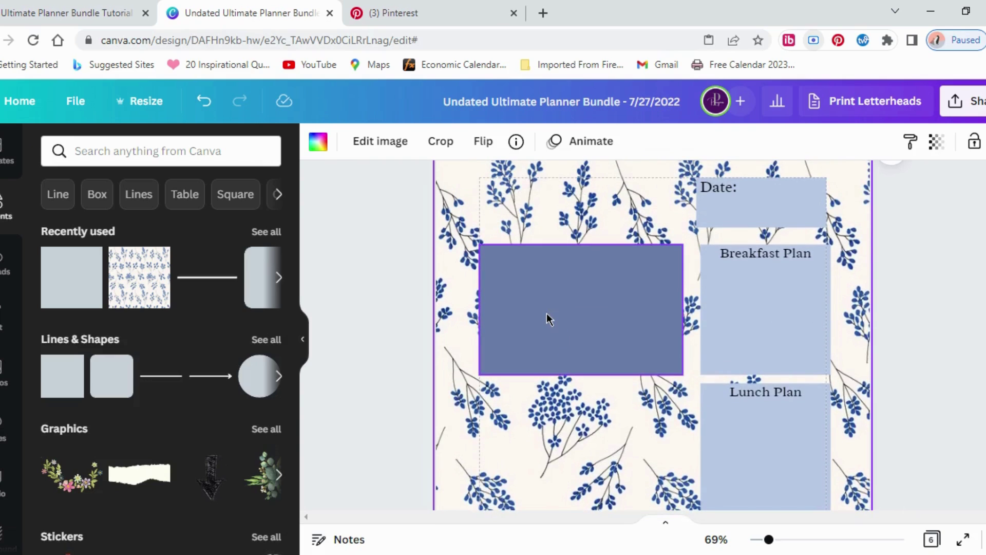
click(547, 312)
Step: Add a subheading text box along the upper edge of the dark blue rectangle, matching its width
mouse_move(69, 308)
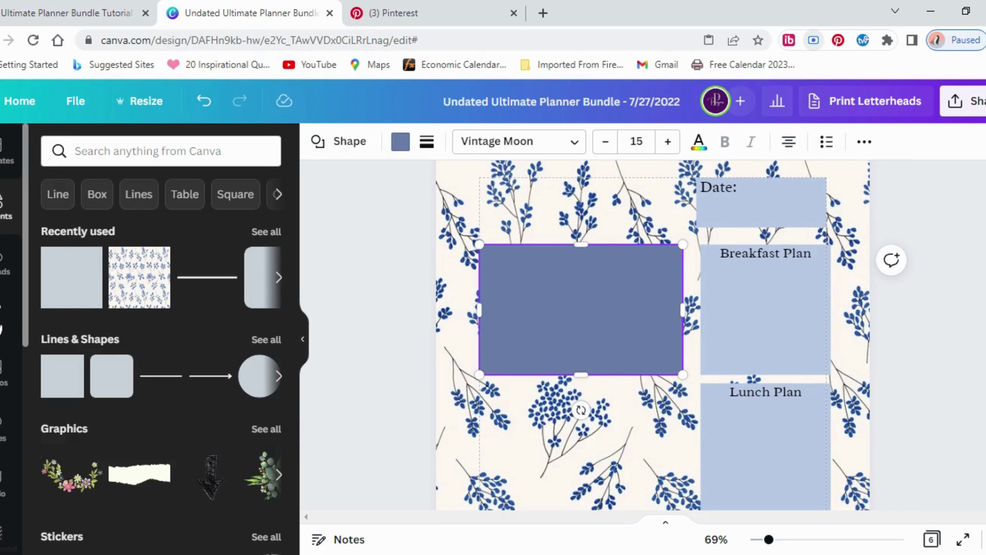
click(5, 315)
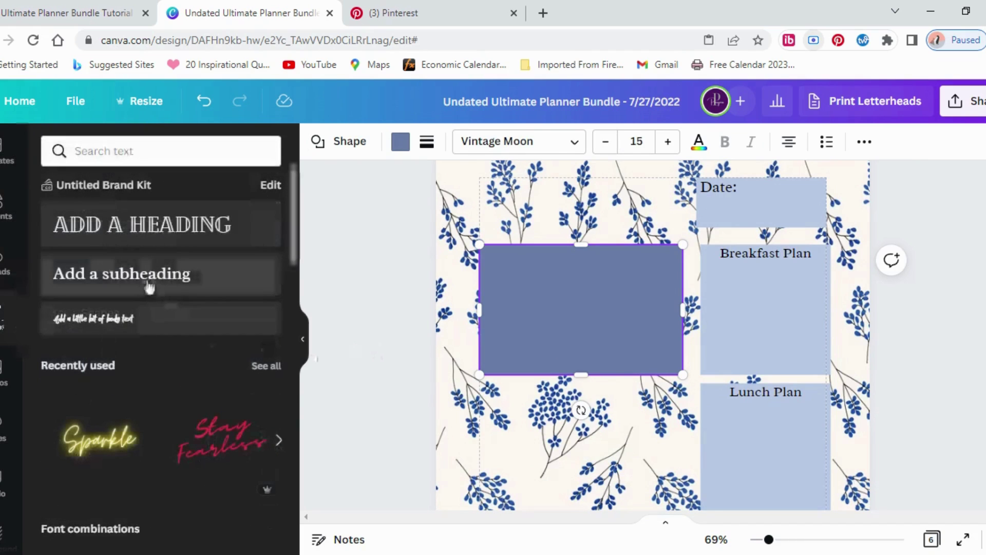
drag(149, 280, 570, 255)
click(570, 389)
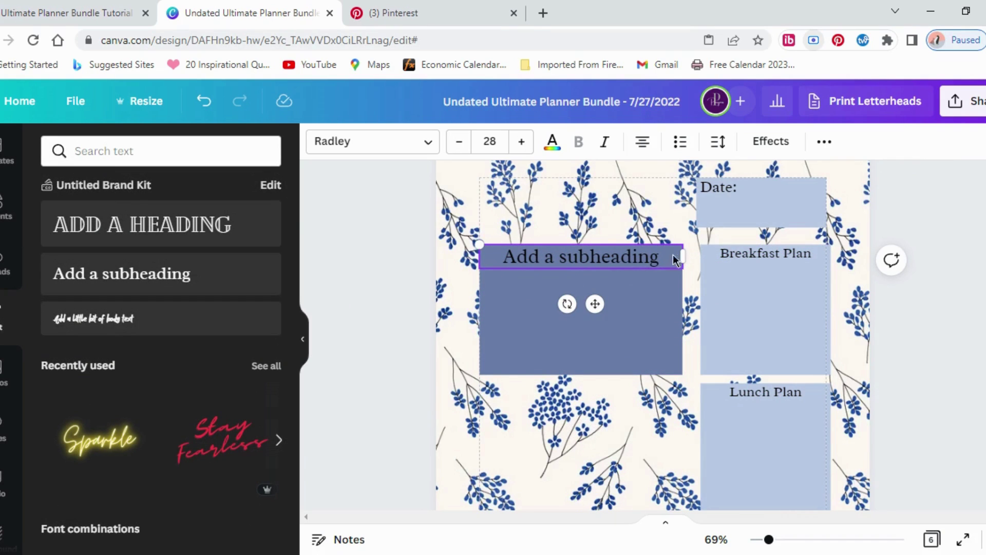
Step: Reduce the new subheading's font size to 20
click(458, 149)
click(459, 149)
click(458, 148)
click(459, 148)
click(459, 149)
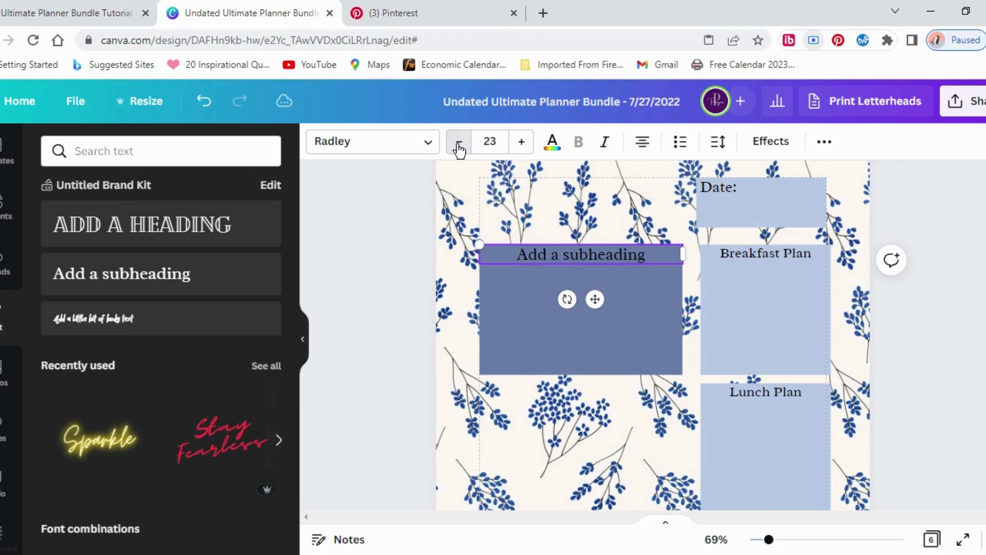
click(459, 148)
click(458, 148)
click(459, 148)
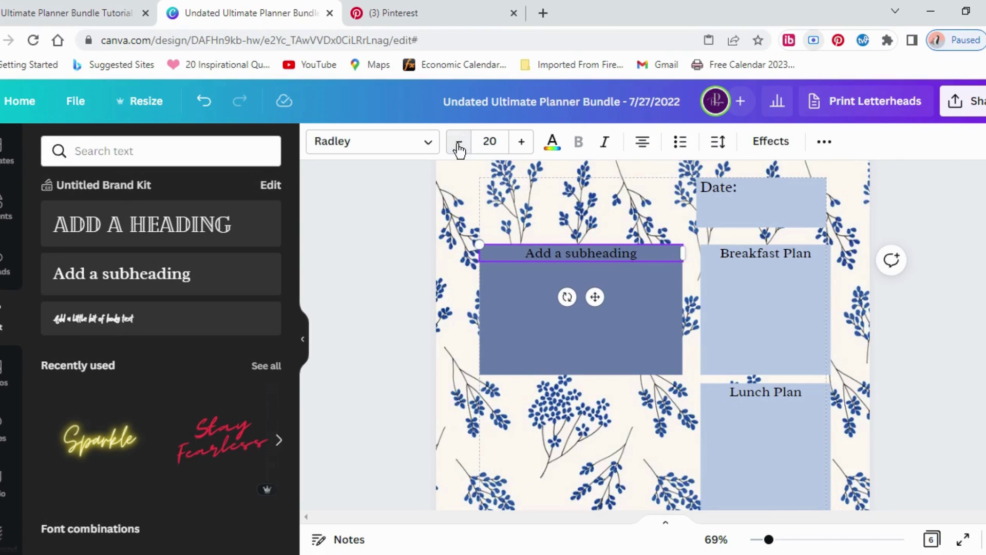
Step: Change the subheading text in the dark blue rectangle to "Notes"
double_click(581, 253)
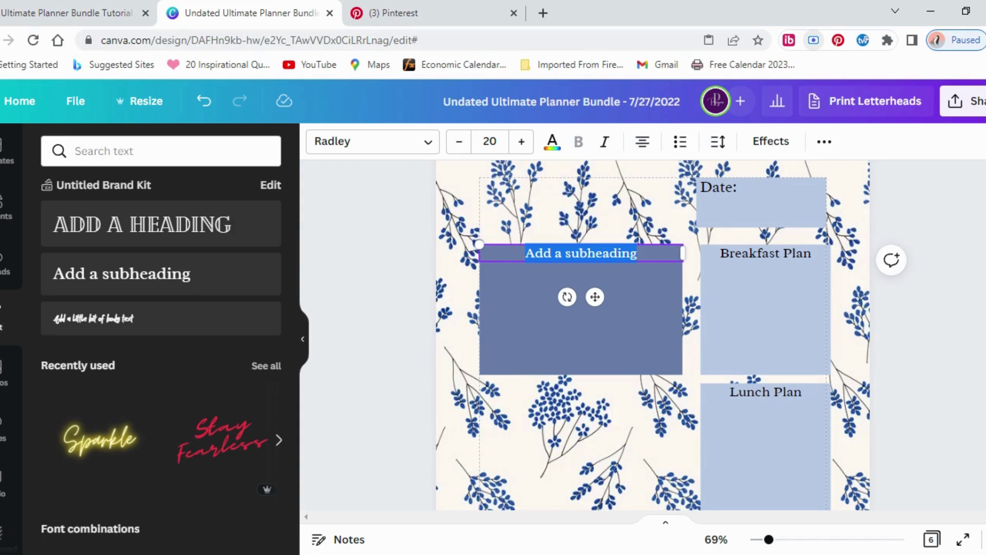
text(S)
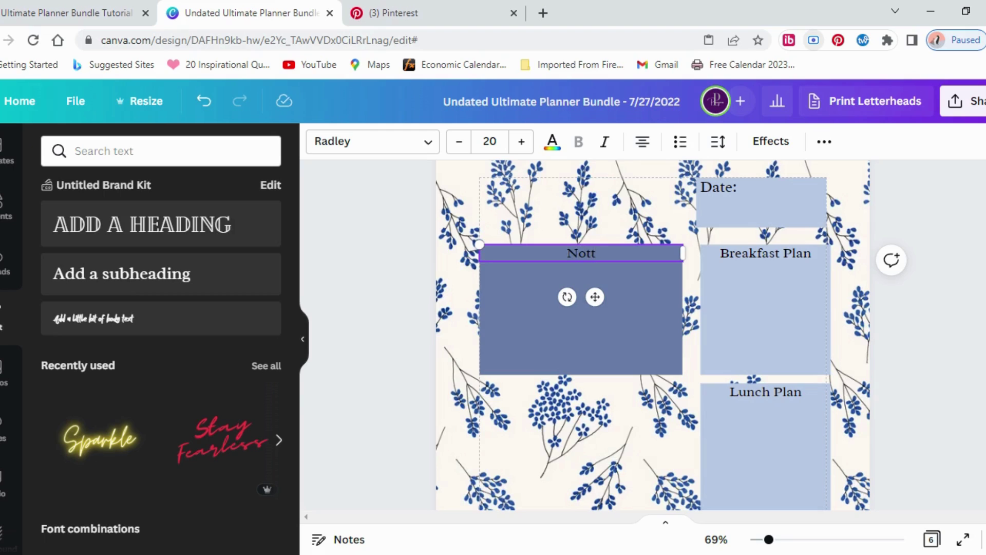
click(544, 436)
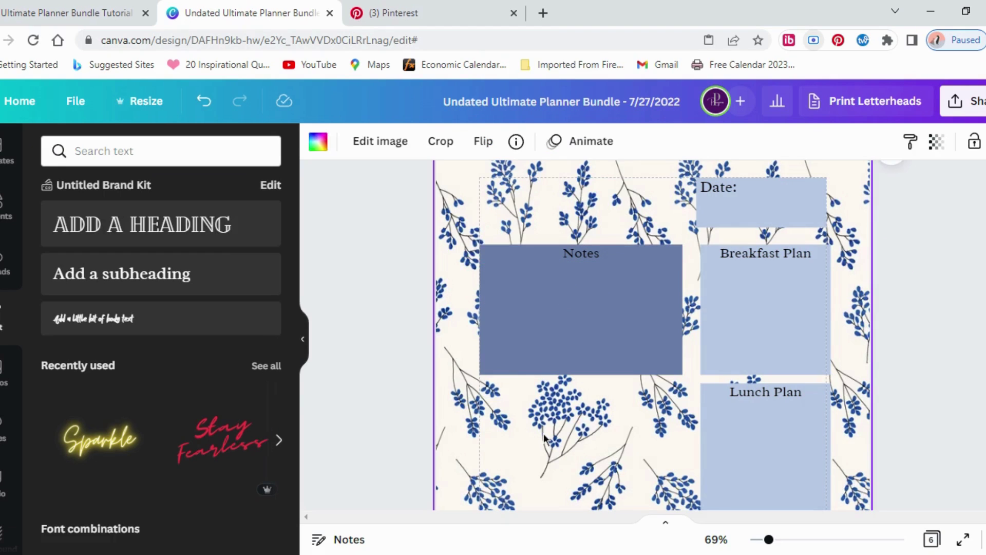
Step: Fill the "Notes" rectangle with the light blue document colour used for the other boxes
click(575, 328)
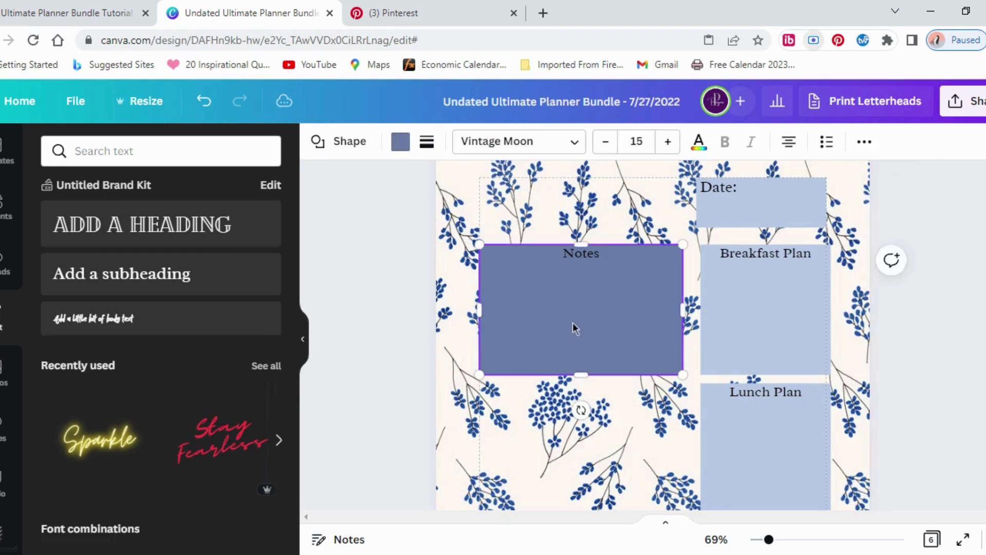
click(400, 144)
click(223, 222)
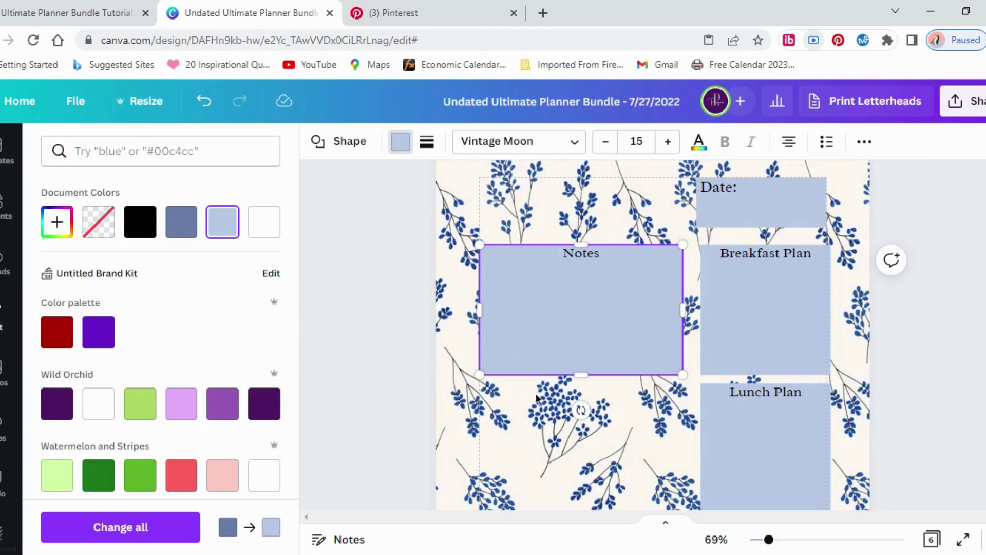
click(581, 411)
Step: Narrow the "Notes" text box so the label sits in the rectangle's upper-left corner
scroll(581, 410, down, 1)
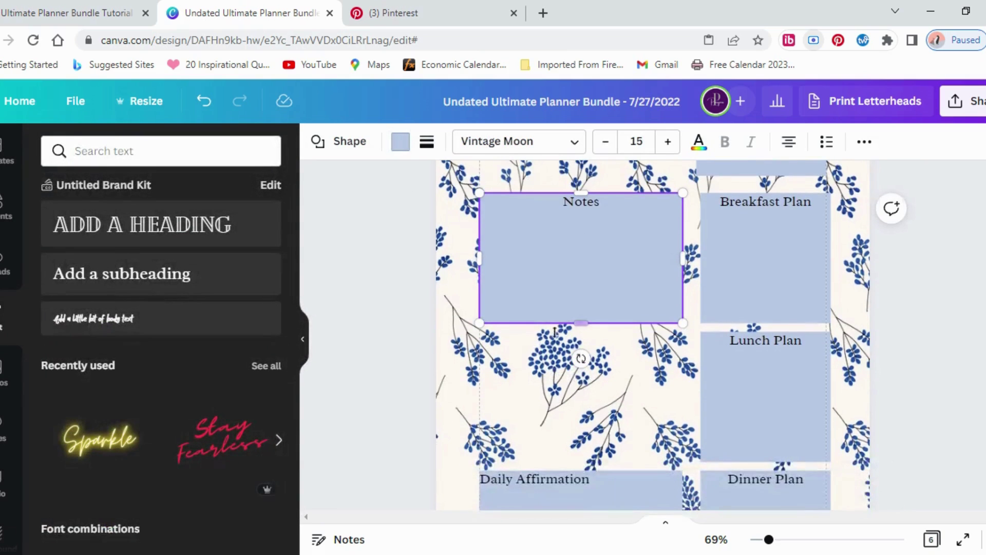
scroll(560, 342, up, 1)
scroll(574, 384, down, 2)
scroll(574, 384, up, 3)
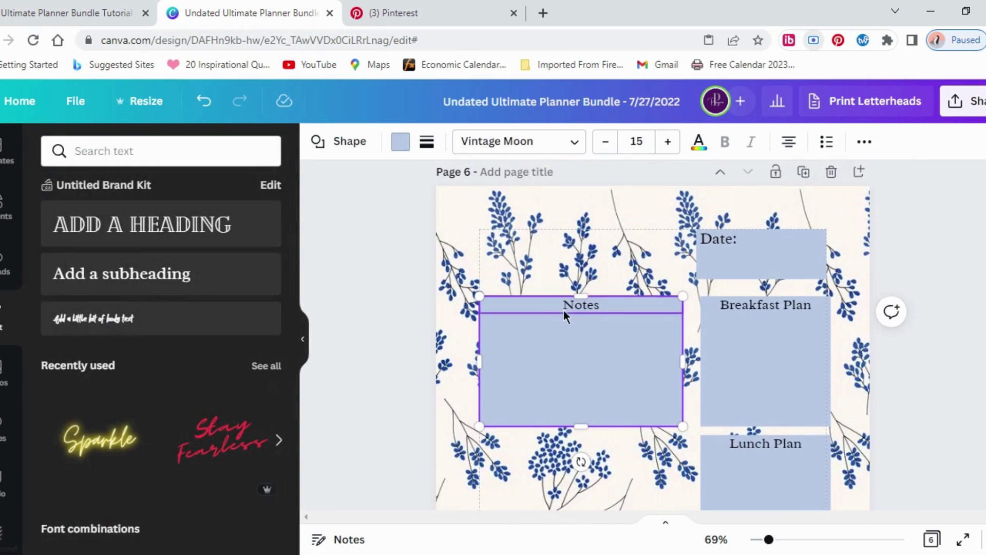
click(574, 306)
drag(683, 304, 535, 306)
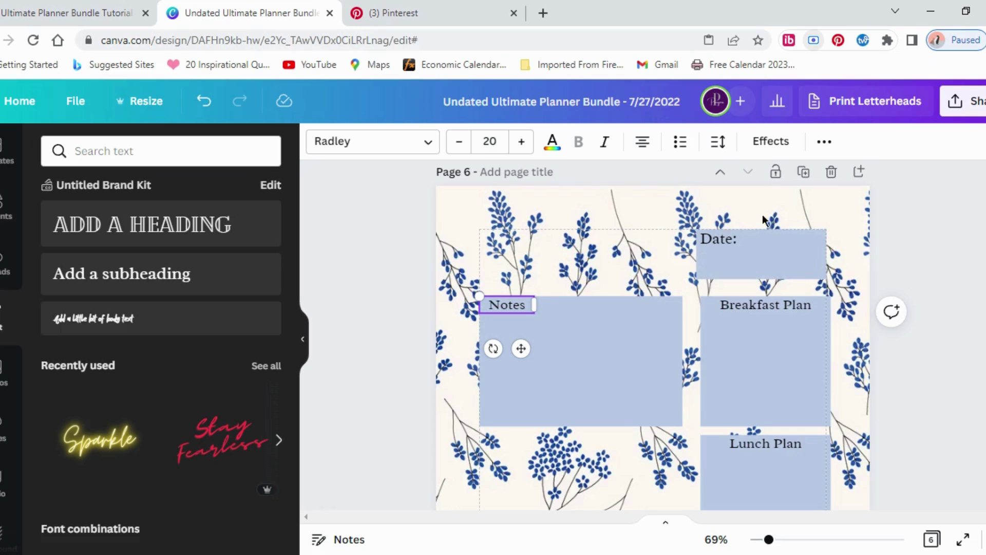
Step: Review the rest of the sixth page's layout and the hourly schedule on the page before it
scroll(745, 364, down, 5)
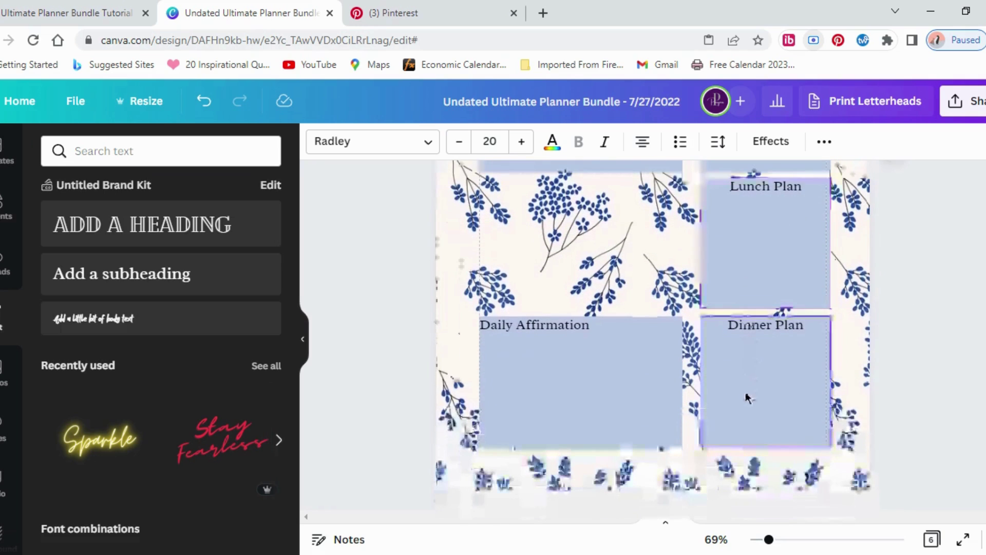
scroll(665, 362, up, 2)
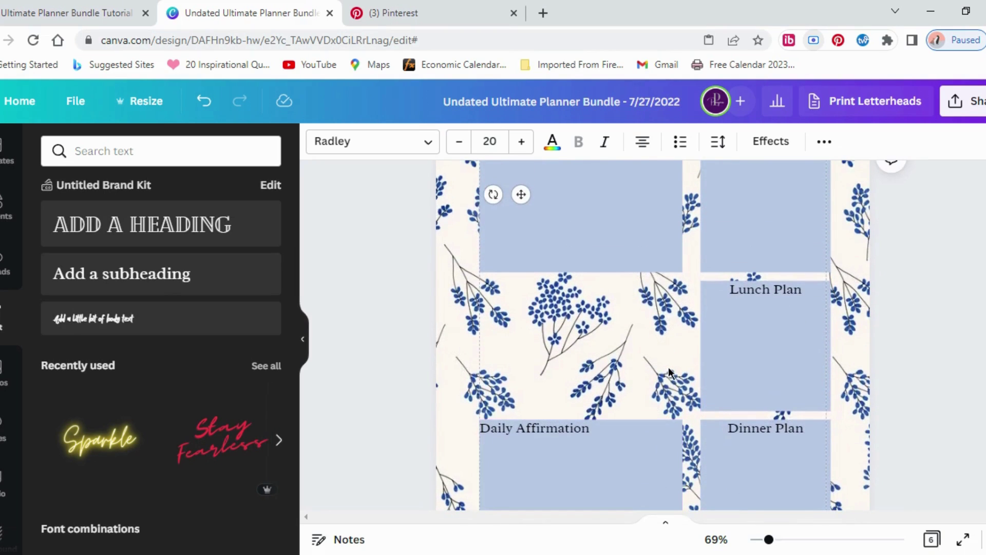
scroll(676, 382, up, 4)
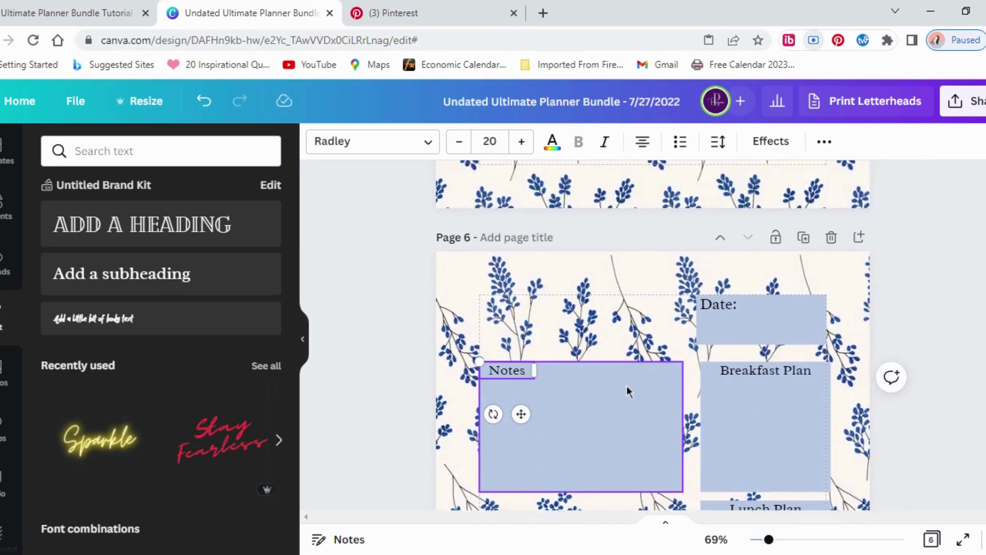
scroll(627, 388, up, 5)
scroll(519, 318, up, 2)
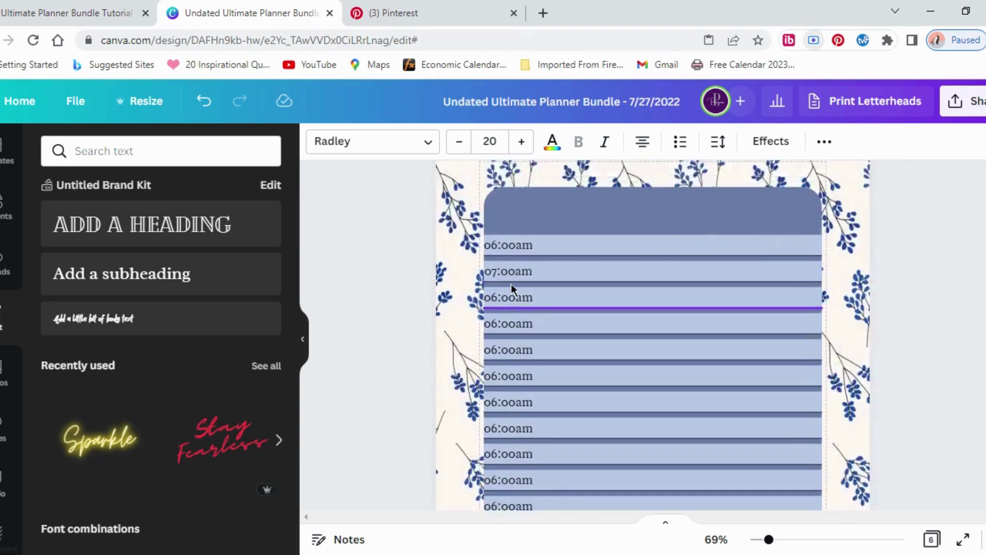
scroll(510, 283, up, 1)
scroll(575, 362, down, 7)
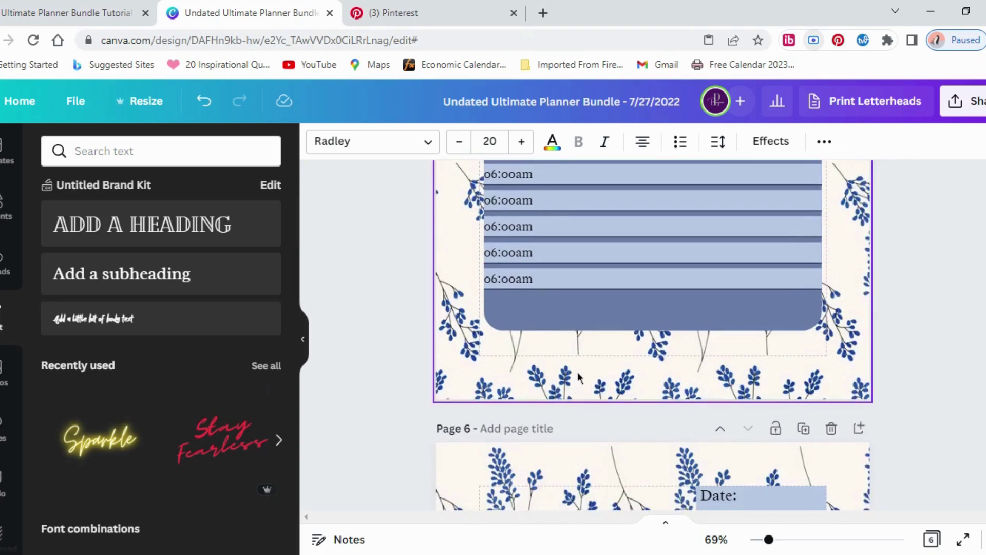
scroll(577, 373, down, 7)
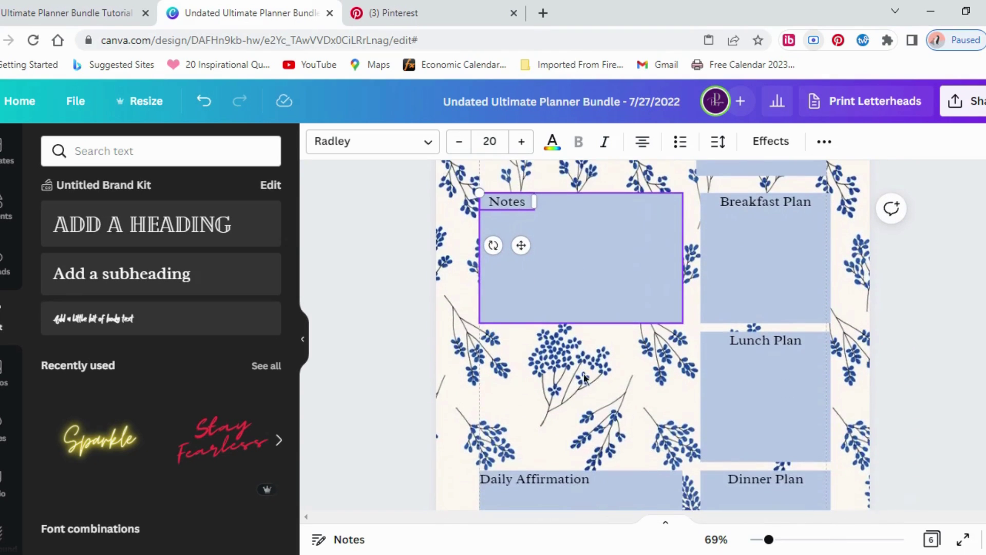
Step: Extend the "Notes" rectangle downward until its lower edge is level with the "Lunch Plan" square's lower edge
click(645, 384)
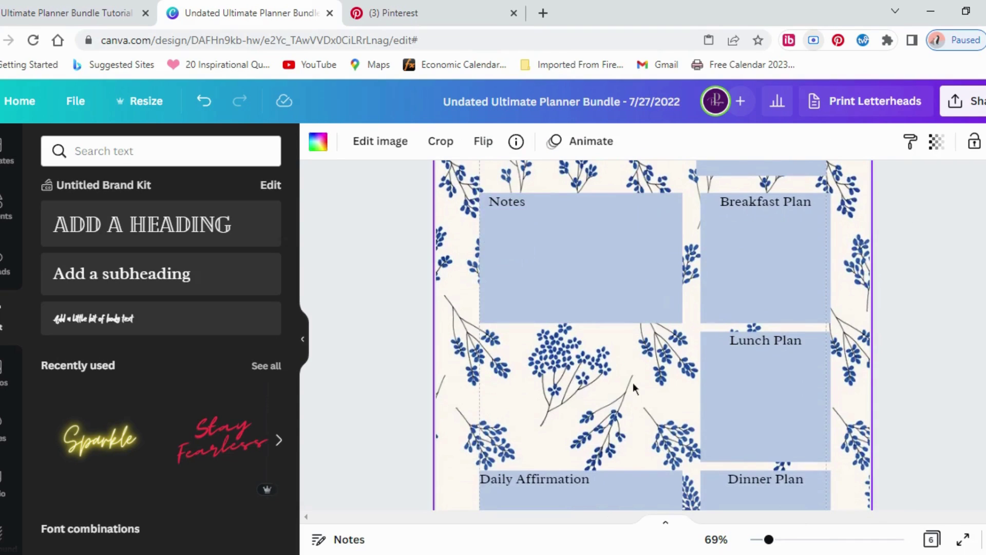
click(565, 301)
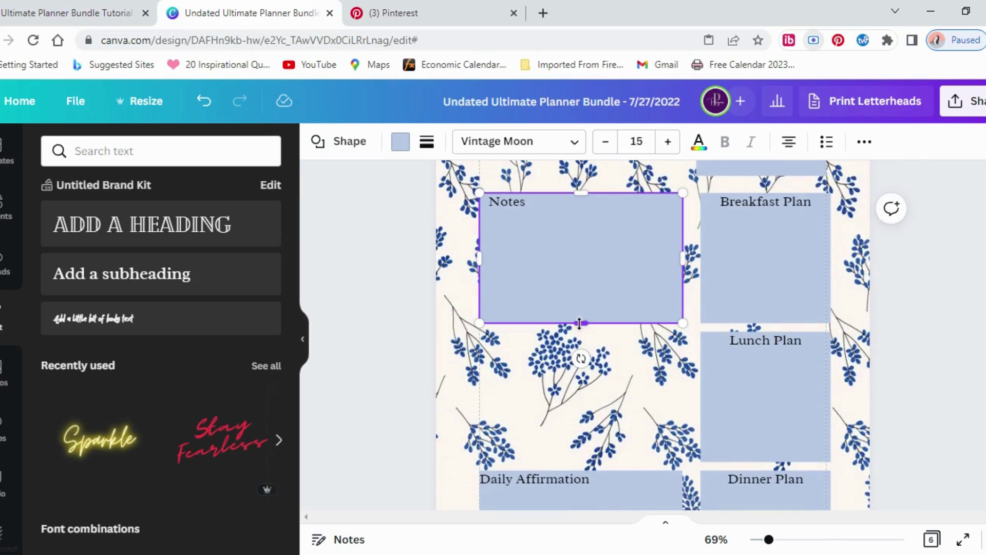
drag(579, 325, 575, 463)
drag(576, 464, 575, 462)
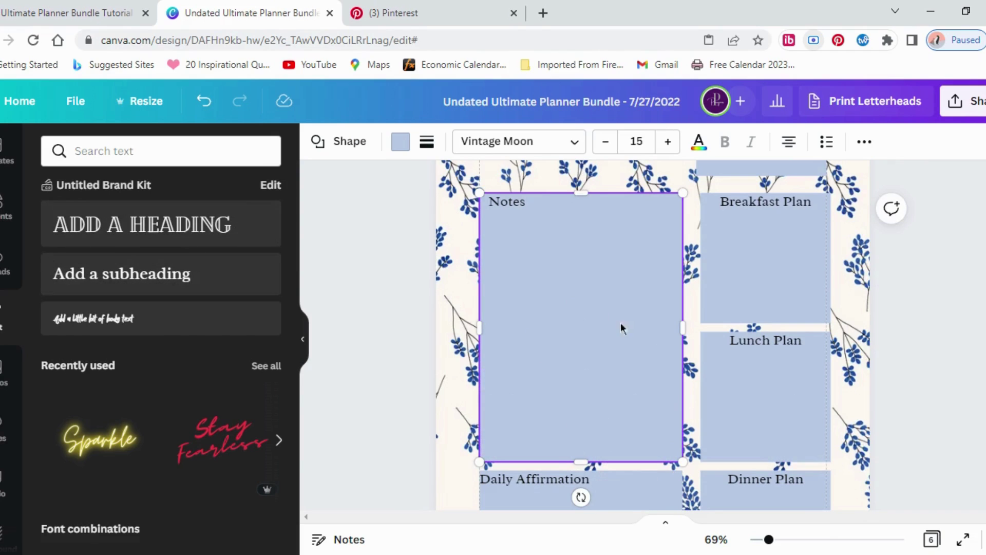
Step: Add a straight line just beneath the "Notes" label and stretch it across the rectangle's full width
click(6, 205)
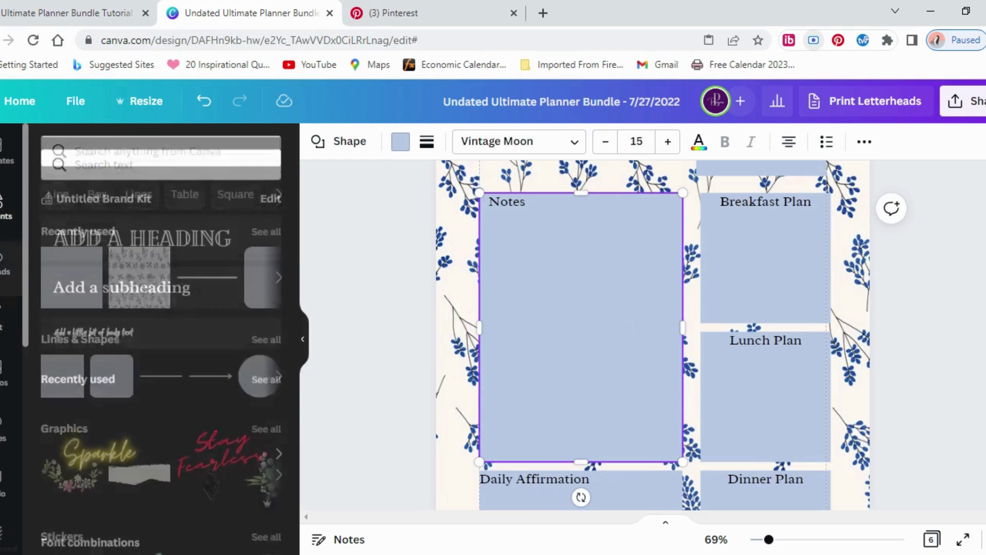
click(169, 382)
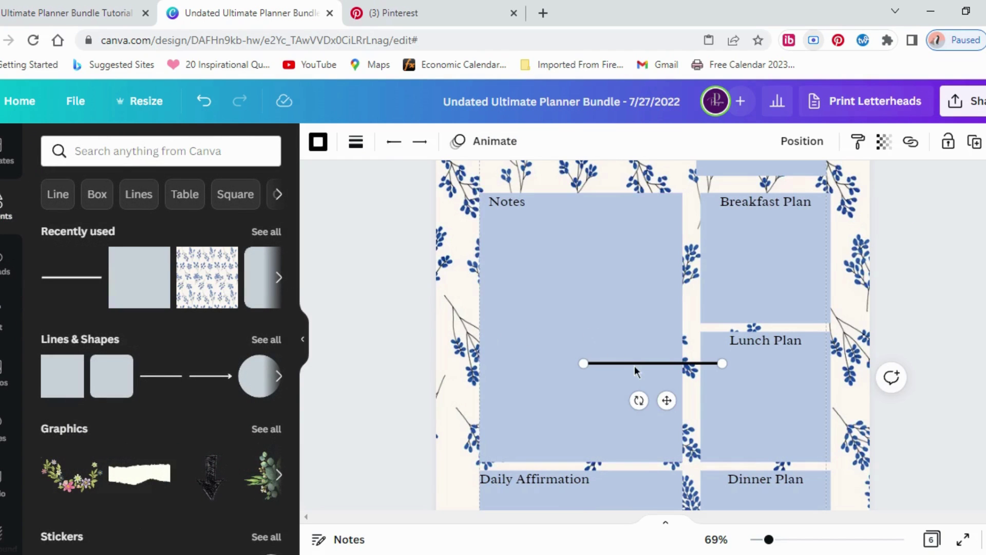
drag(630, 363, 527, 193)
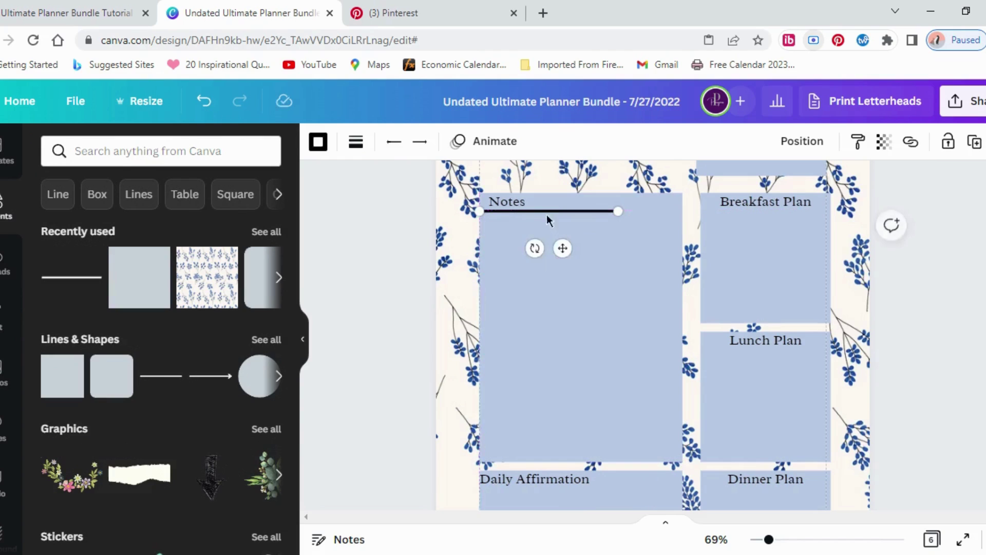
drag(620, 213, 683, 213)
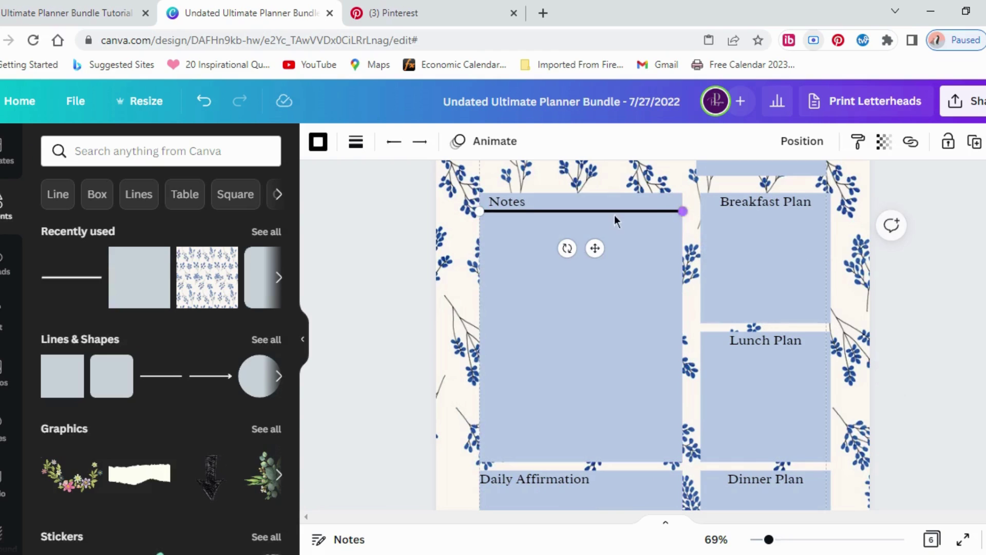
Step: Set the weight of the line under the "Notes" label to 1
click(356, 142)
drag(368, 286, 357, 286)
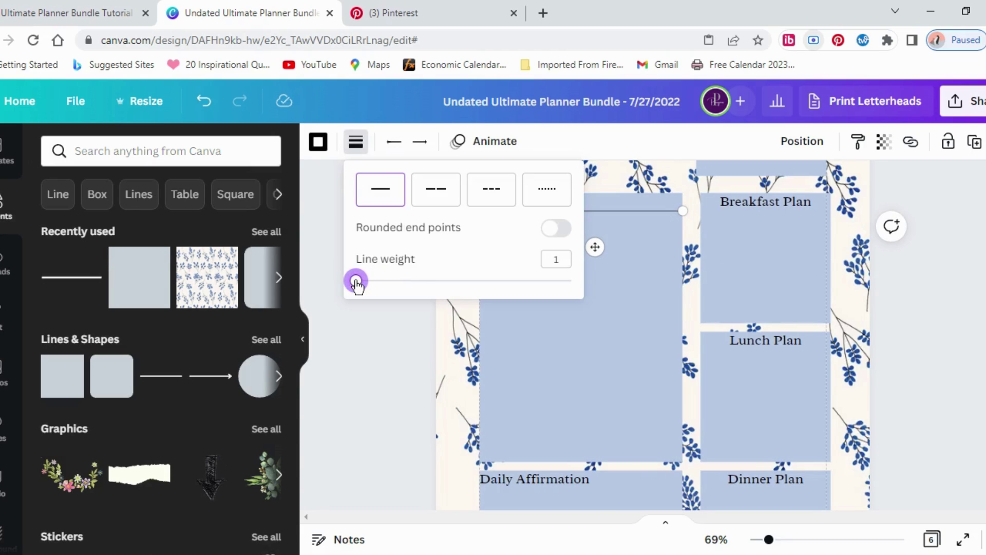
click(390, 310)
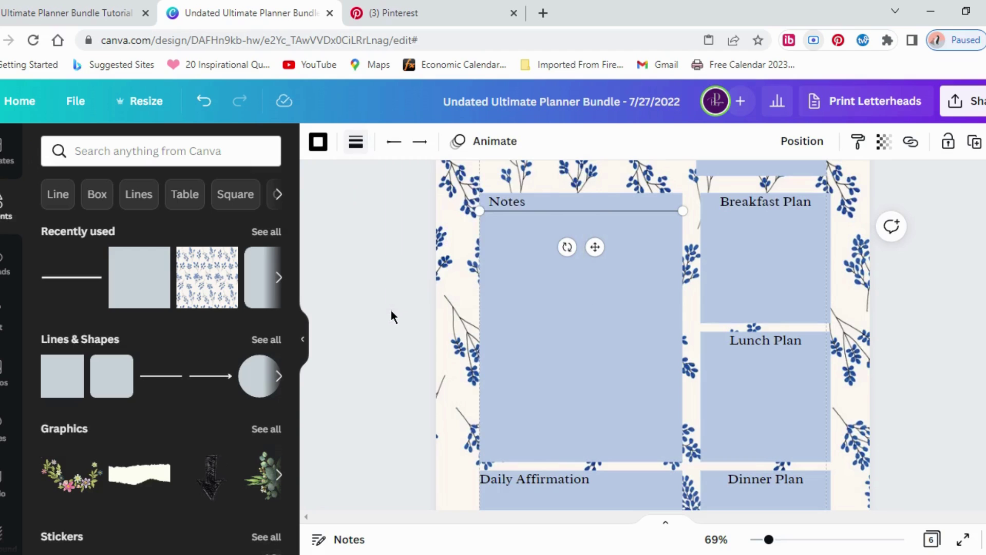
click(439, 306)
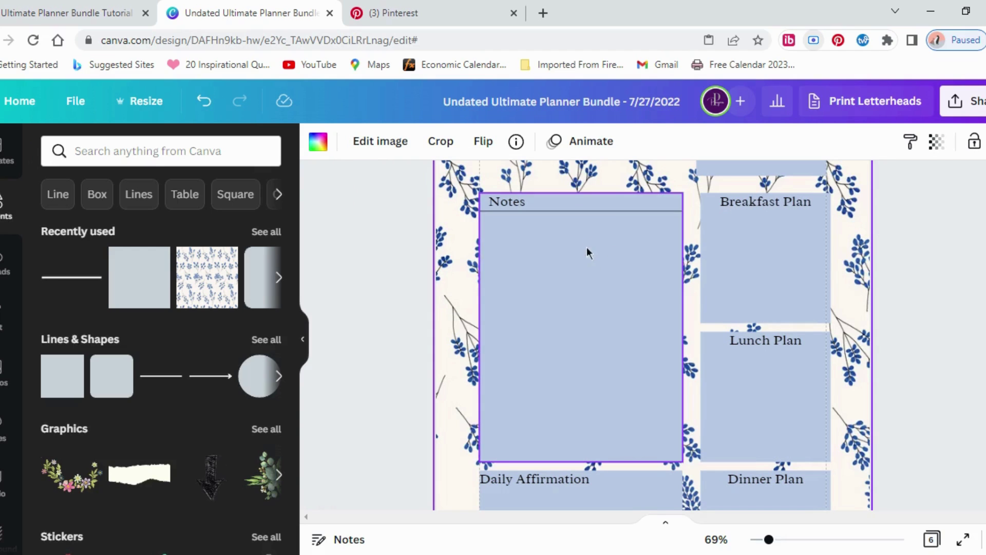
Step: Duplicate the thin line under the "Notes" label five times
click(574, 217)
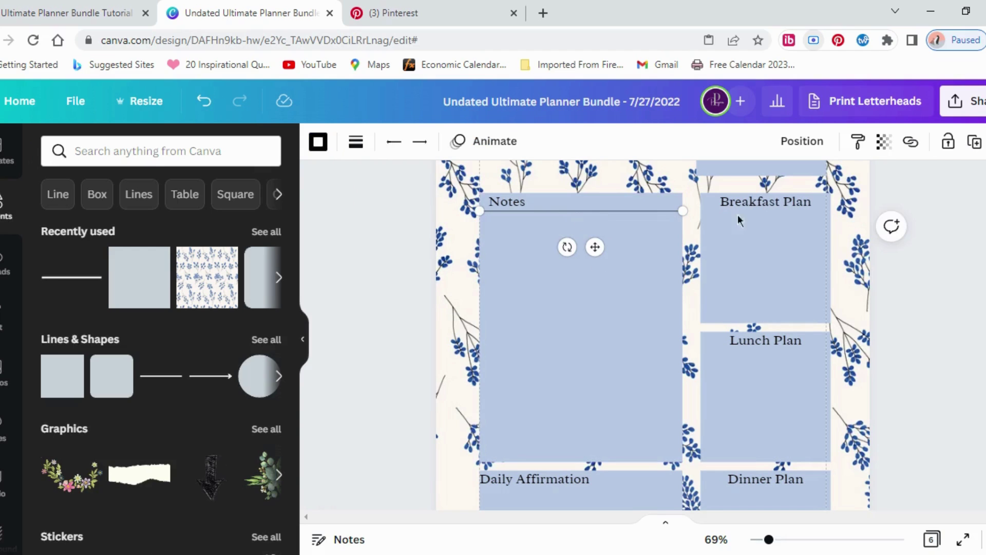
click(971, 146)
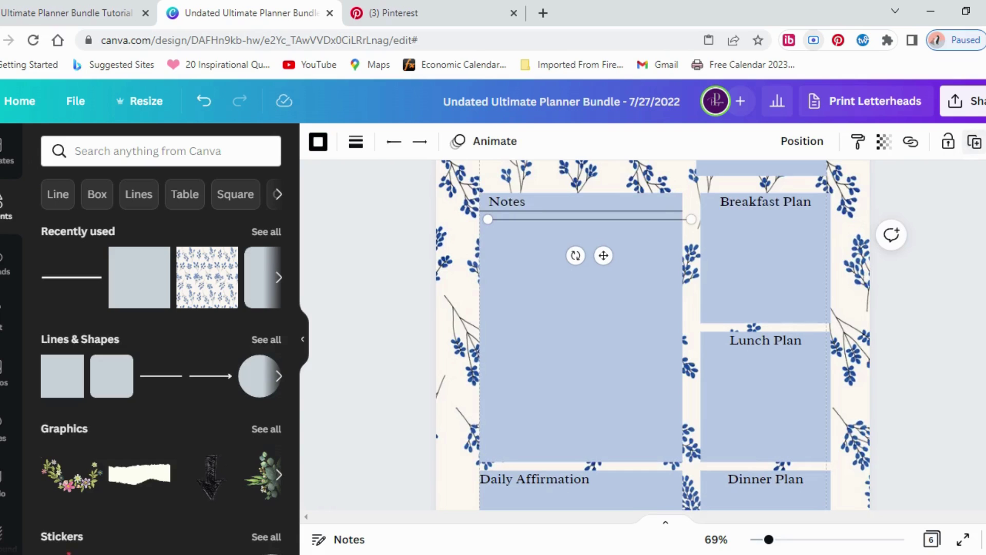
click(972, 144)
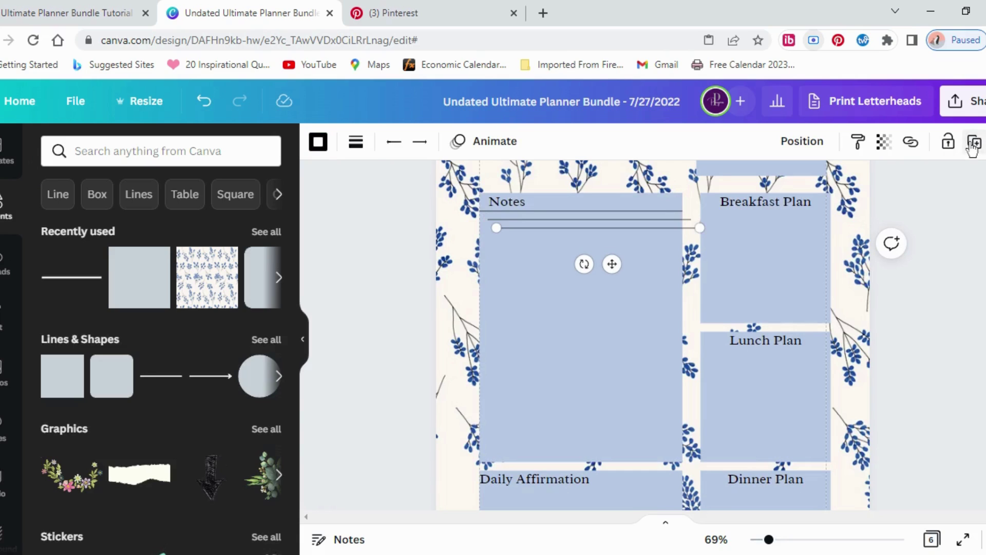
click(972, 144)
click(972, 144)
click(973, 144)
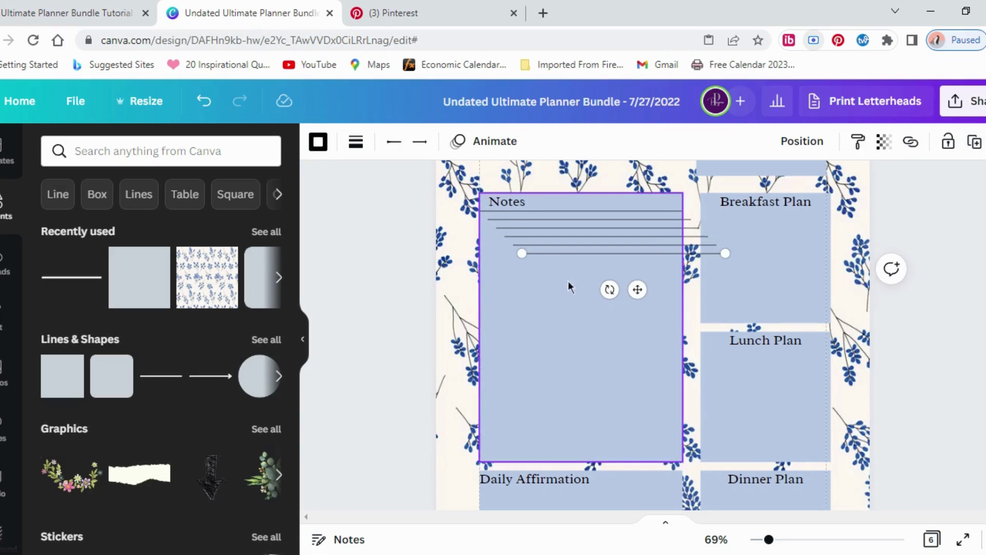
Step: Move the lowest line copy to about the middle of the "Notes" rectangle, aligned with its side edges
drag(565, 253, 562, 324)
click(549, 330)
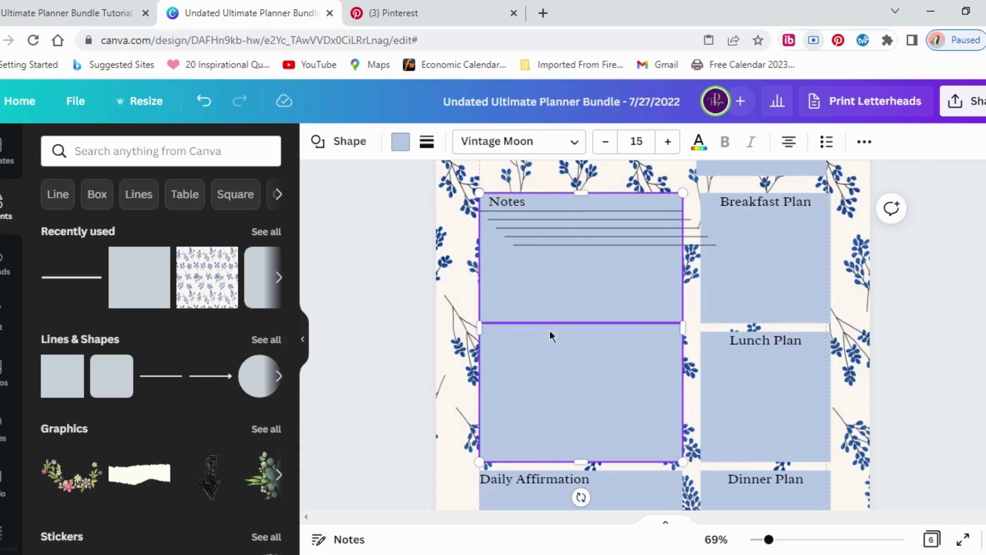
click(554, 327)
click(554, 338)
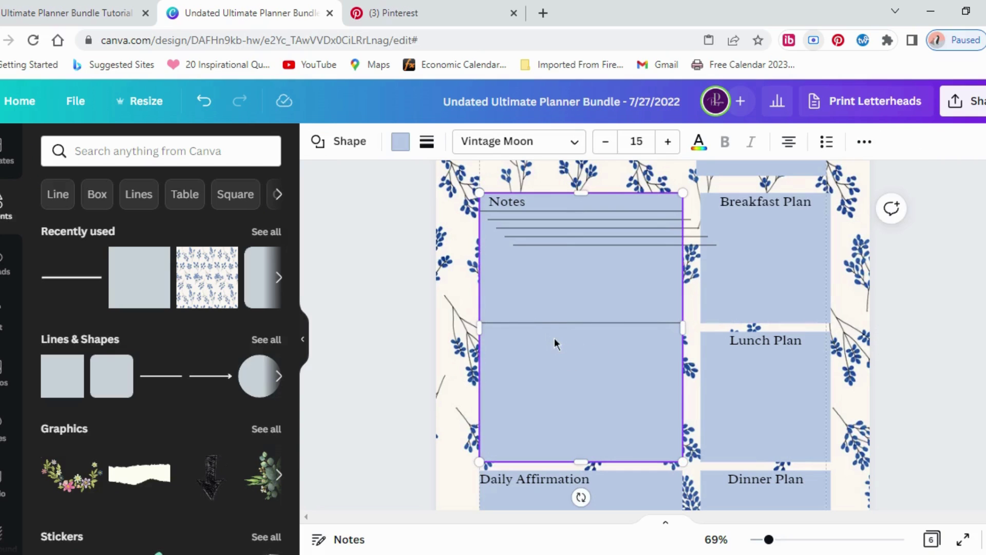
mouse_move(554, 338)
mouse_down()
mouse_move(564, 279)
mouse_move(554, 327)
mouse_up()
click(209, 102)
right_click(546, 359)
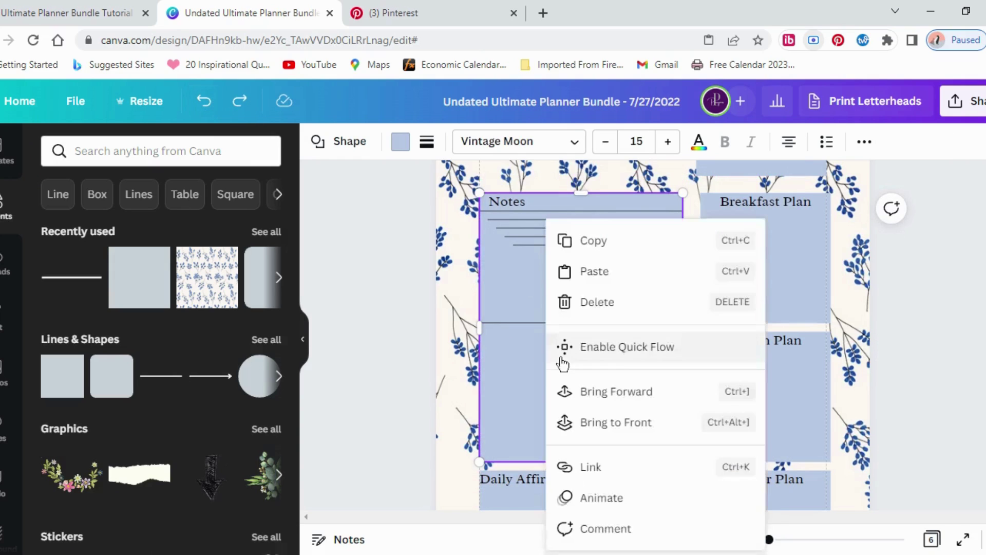
click(529, 381)
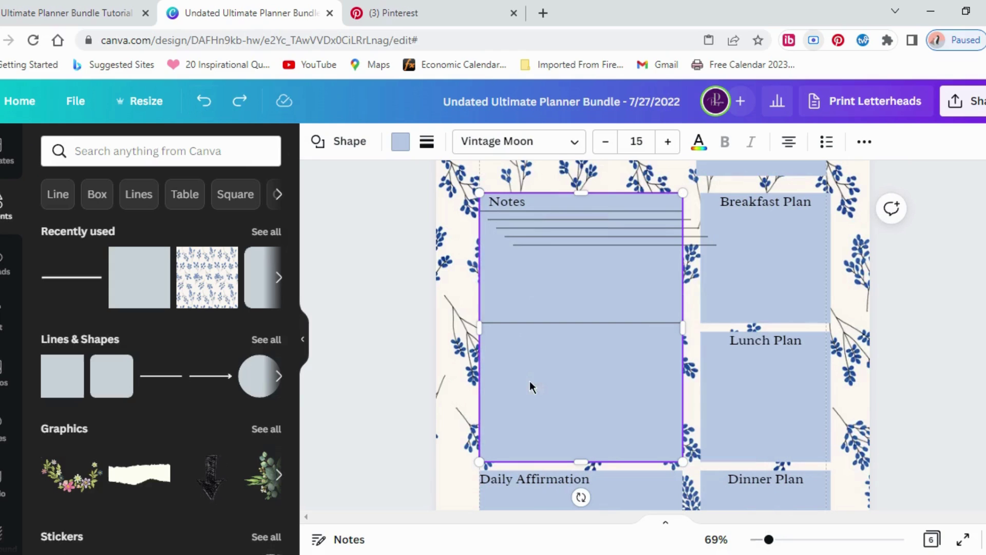
click(860, 147)
click(829, 181)
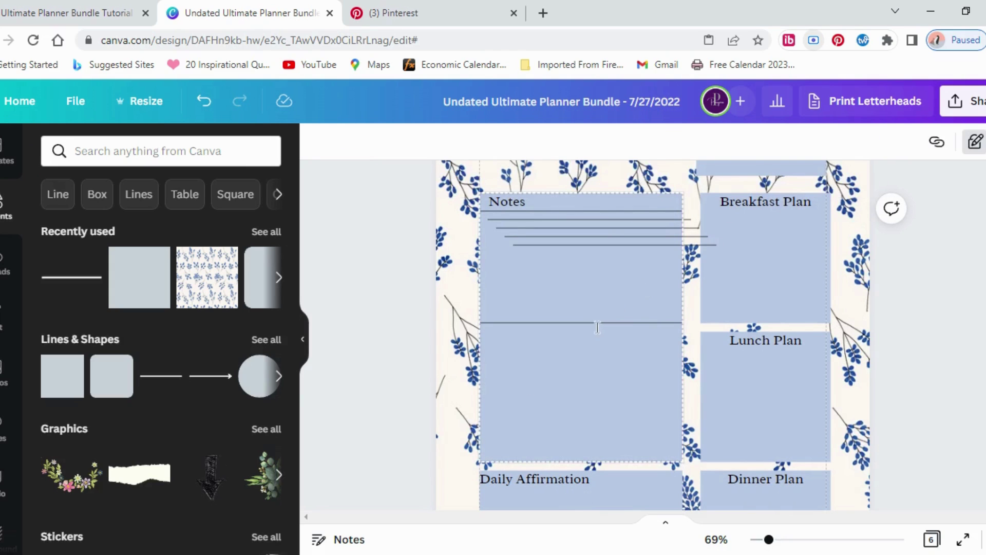
Step: Select all six thin lines in the "Notes" box and space them evenly with Tidy up
click(601, 211)
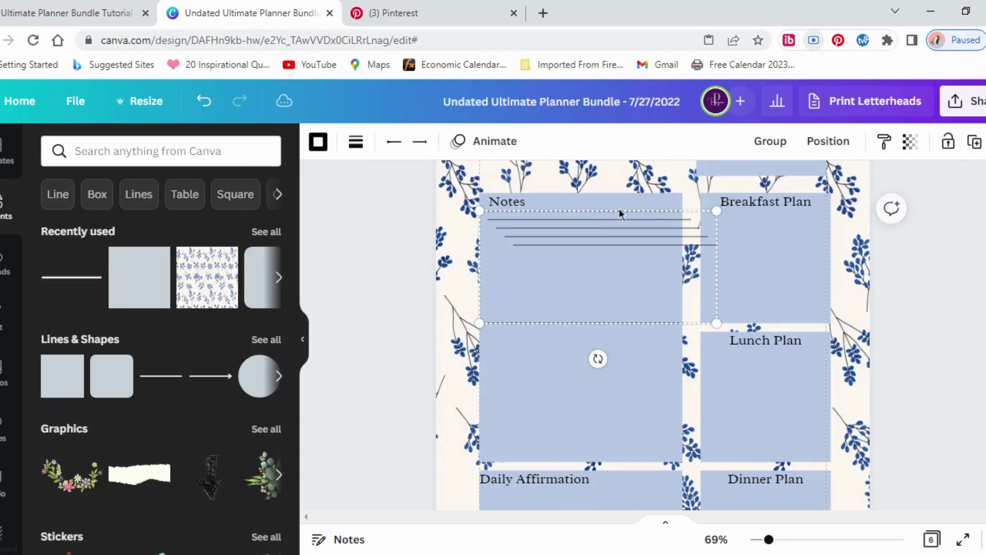
click(835, 142)
click(584, 440)
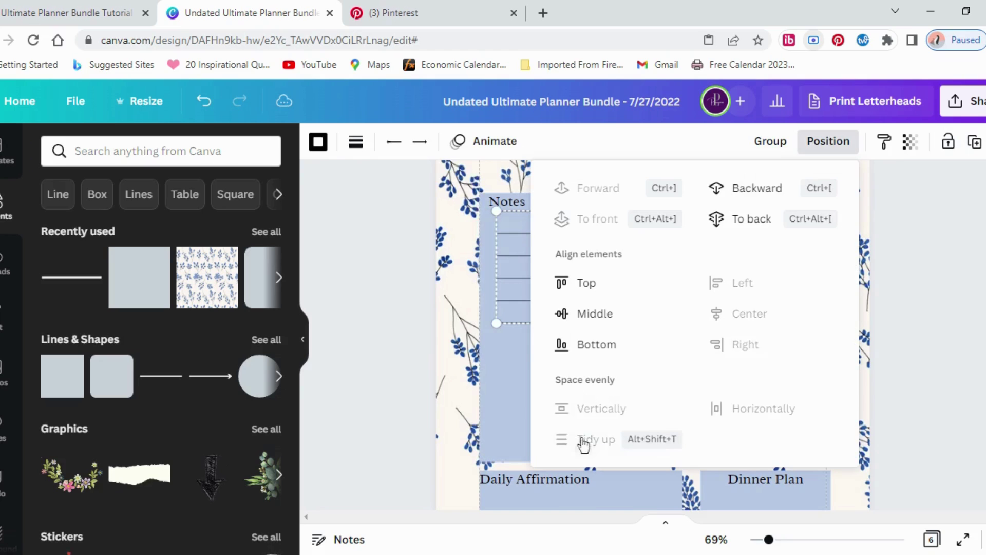
click(491, 379)
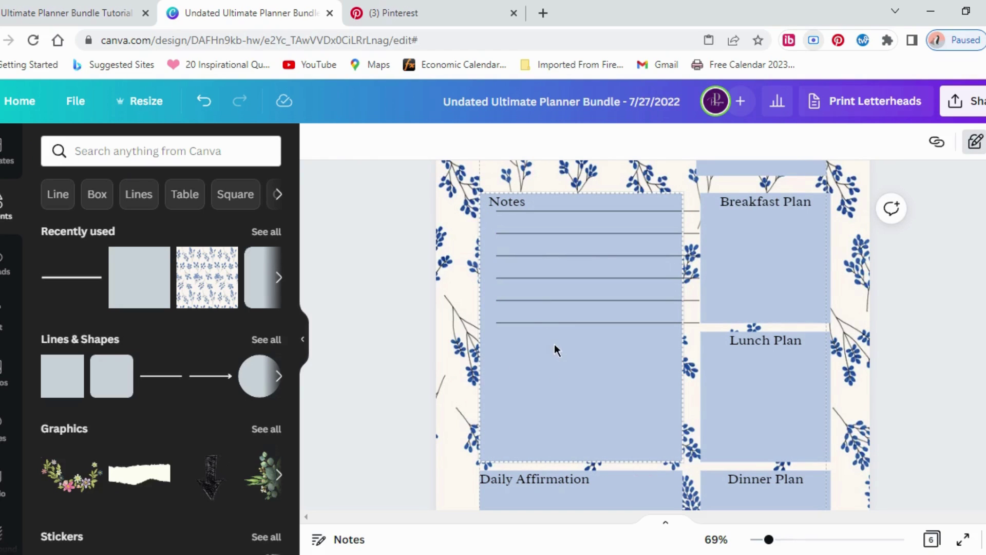
Step: Group the six evenly spaced lines and move the group within the "Notes" rectangle's side edges, just below its label
drag(553, 339, 593, 216)
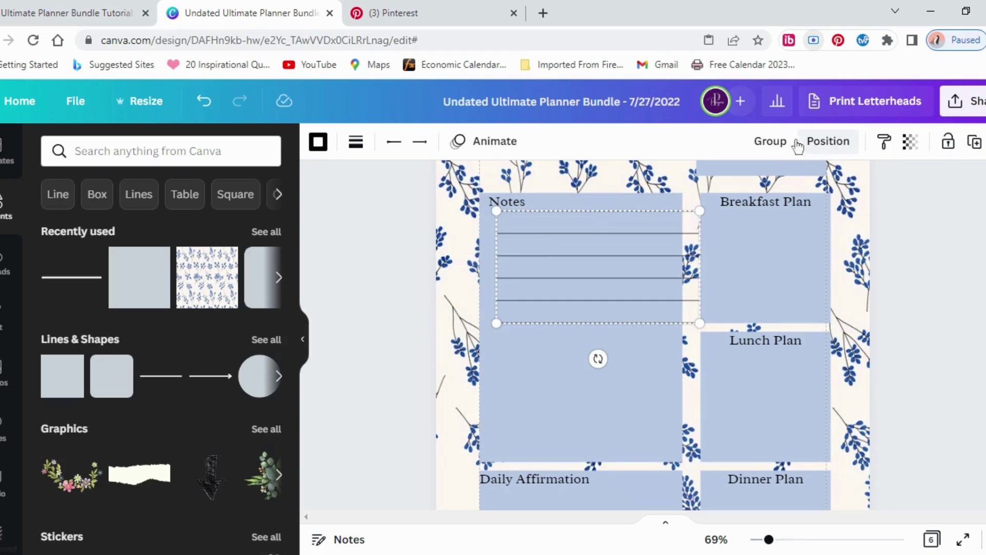
click(770, 141)
drag(633, 253, 612, 263)
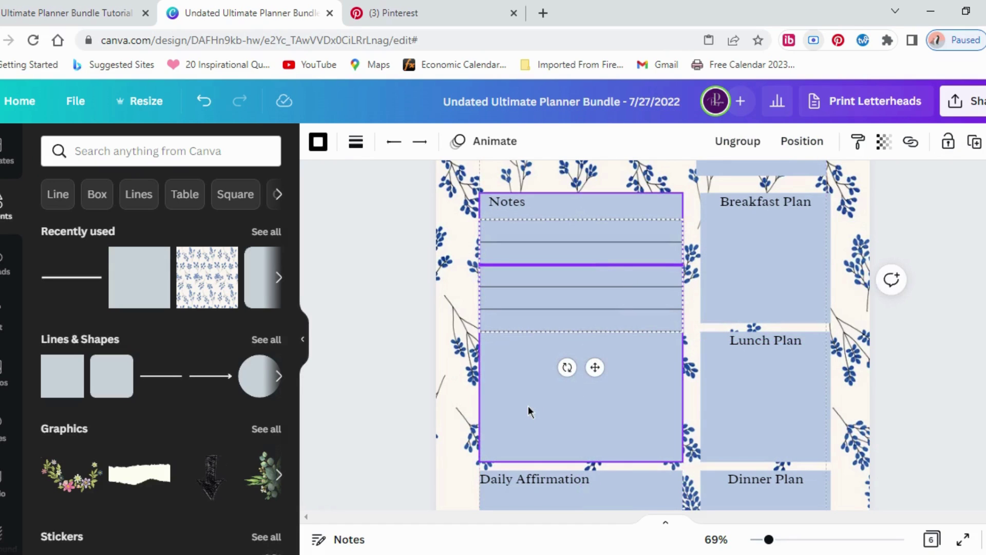
Step: Duplicate the group of six lines and place the copy in the lower half of the "Notes" rectangle, aligned with its side edges
click(974, 144)
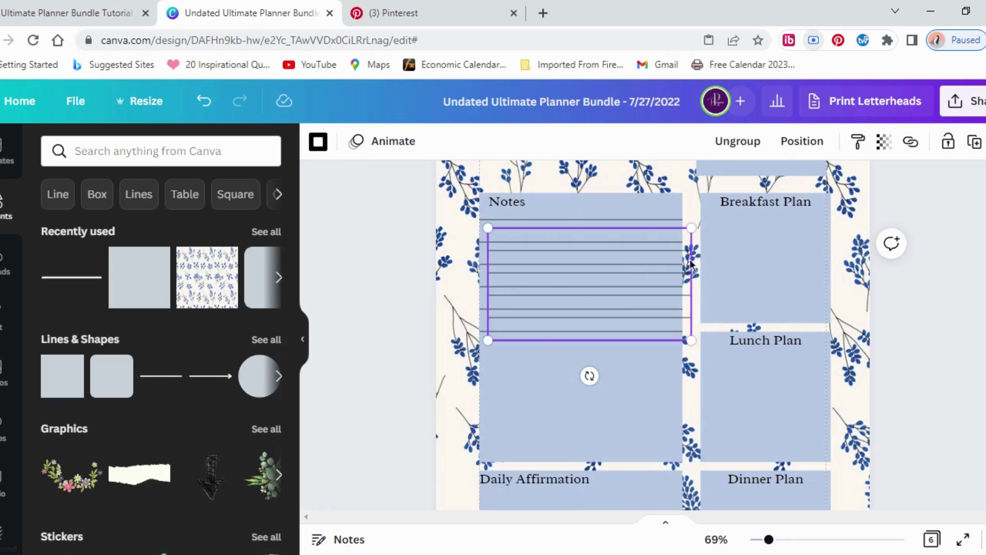
drag(625, 277, 617, 381)
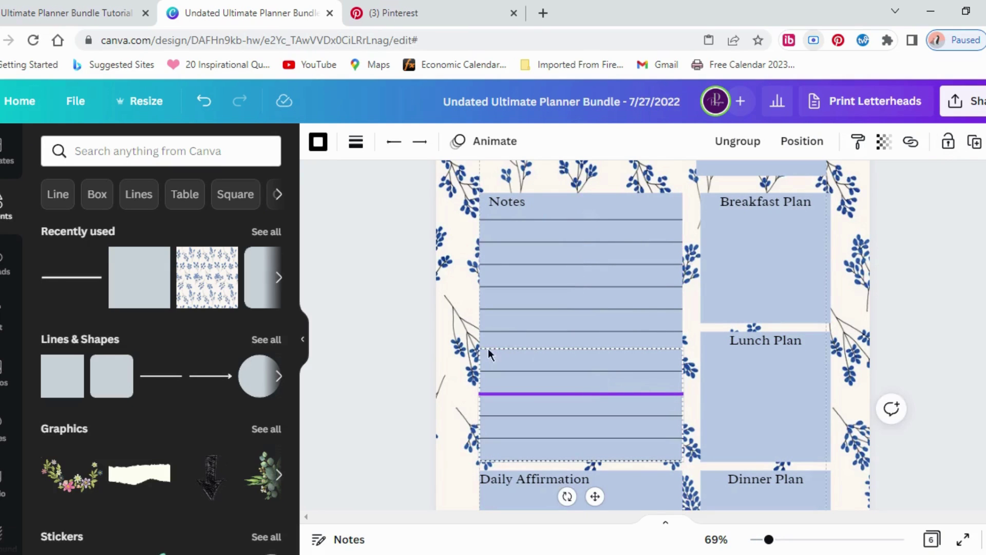
click(466, 353)
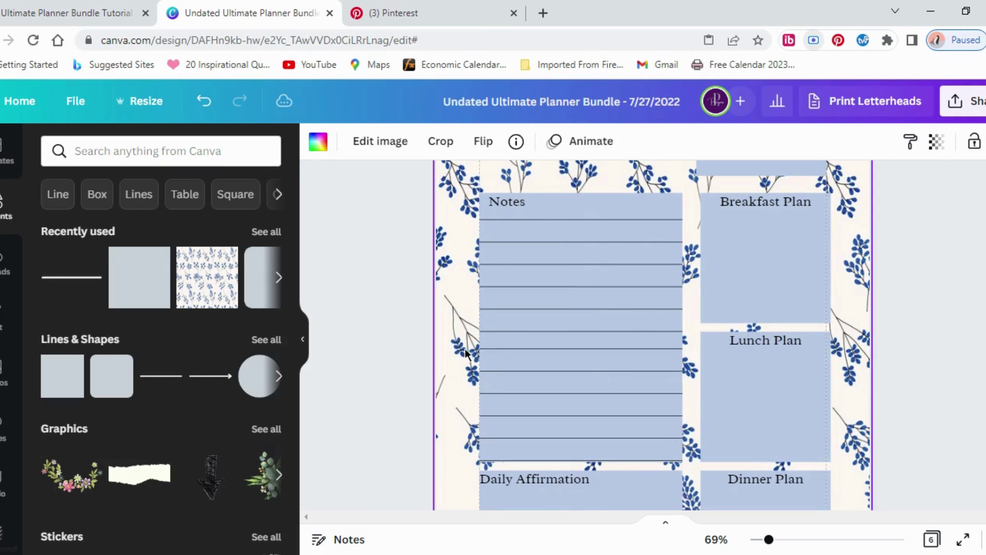
click(395, 357)
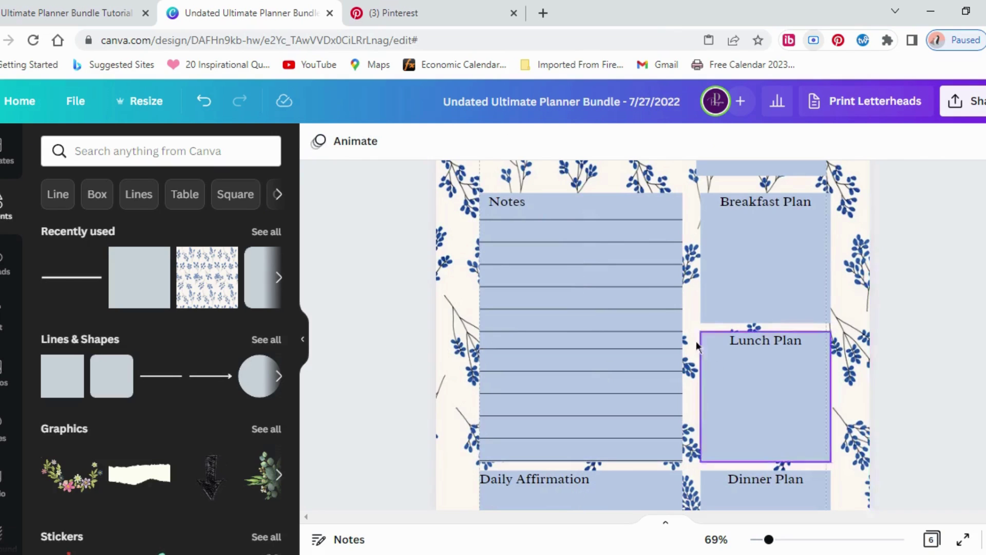
Step: Look over the layout of page six and go back through the earlier planner pages to page one
scroll(692, 278, down, 3)
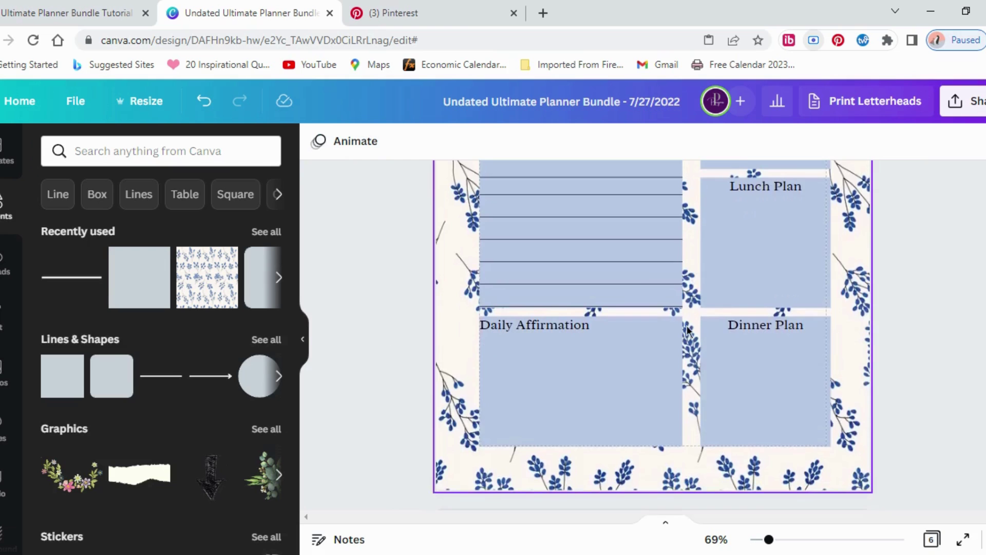
scroll(688, 303, up, 3)
scroll(688, 332, down, 4)
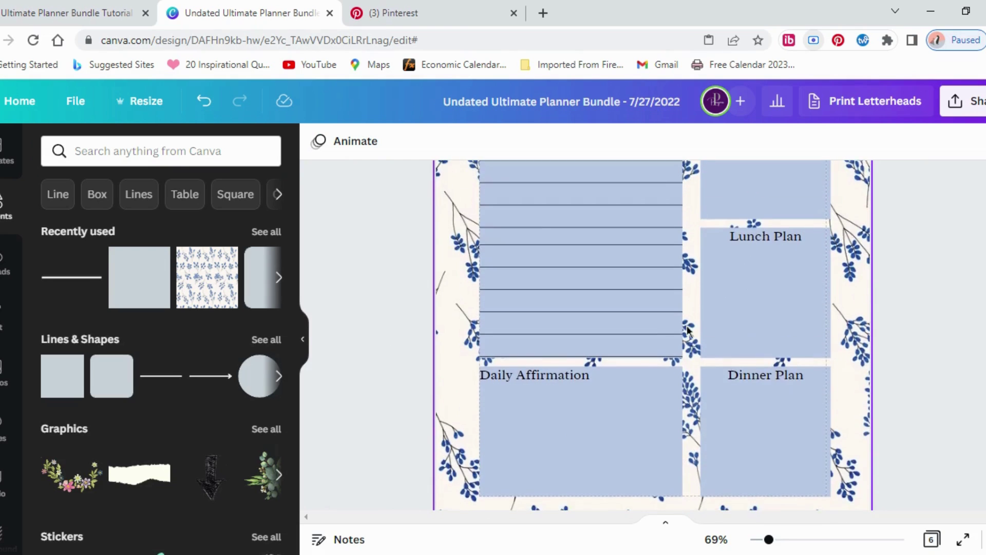
scroll(688, 332, up, 3)
scroll(687, 325, up, 10)
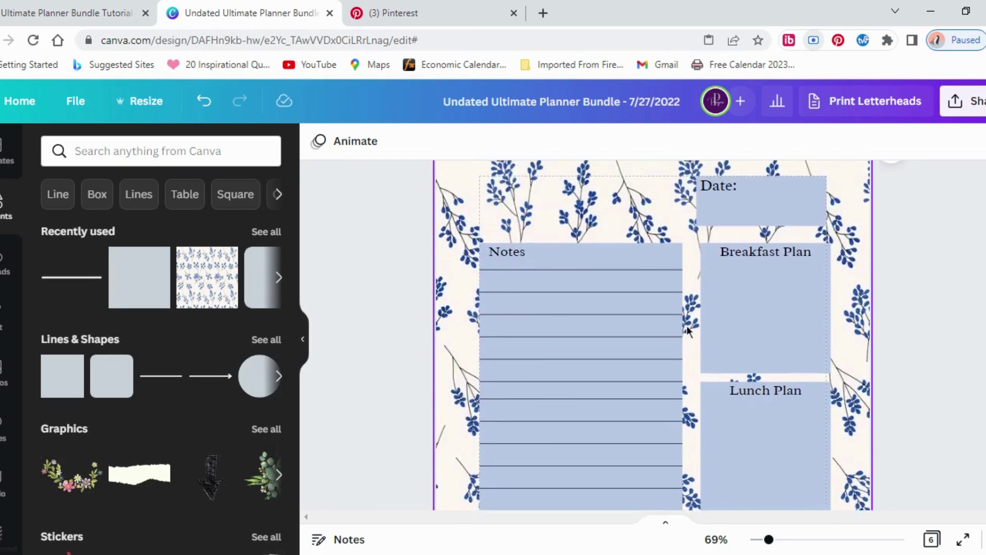
scroll(686, 325, up, 12)
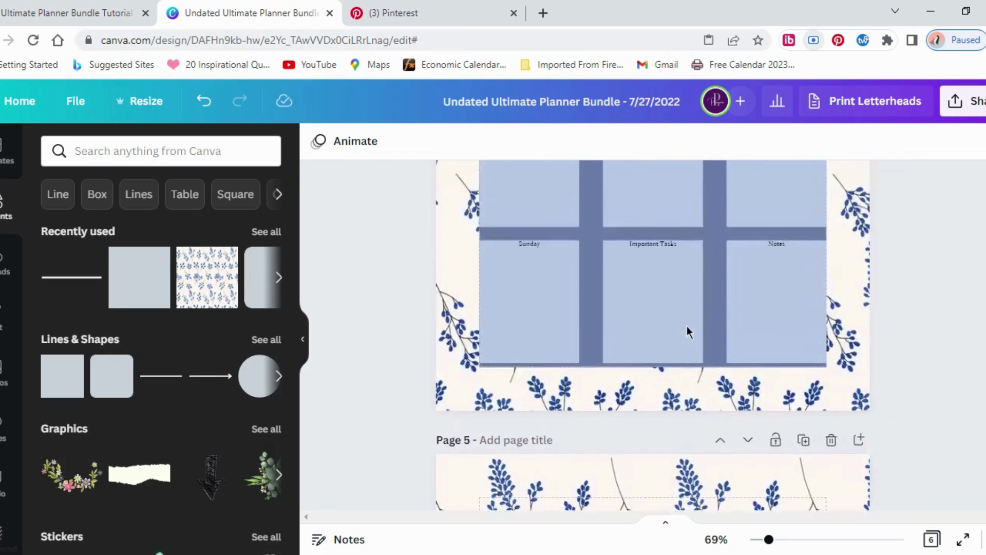
scroll(687, 326, up, 12)
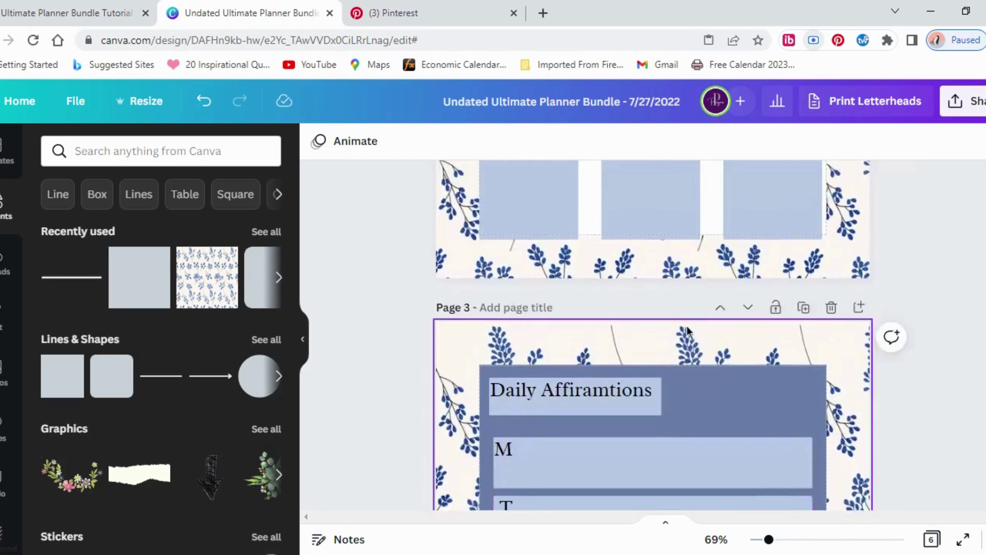
scroll(687, 329, up, 10)
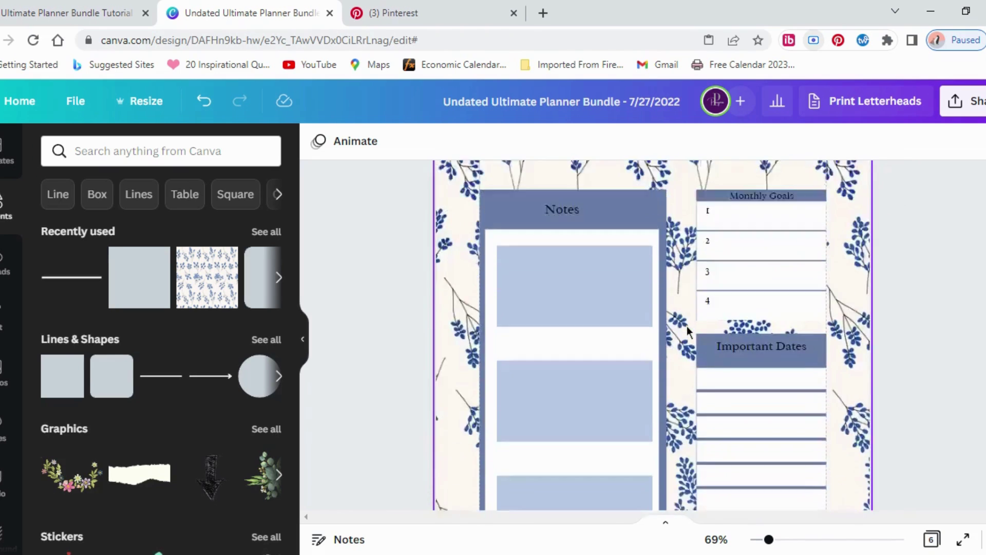
scroll(673, 311, down, 3)
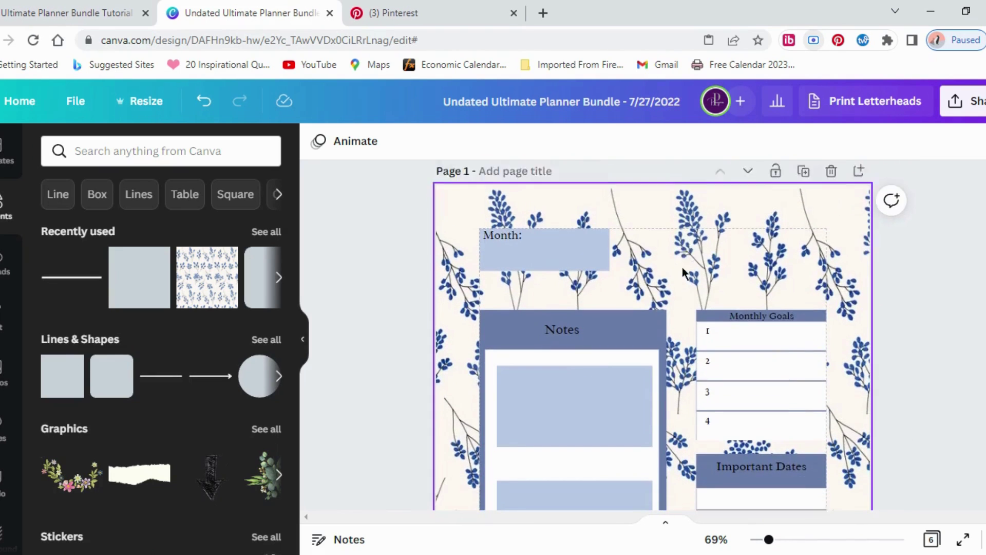
scroll(673, 312, up, 3)
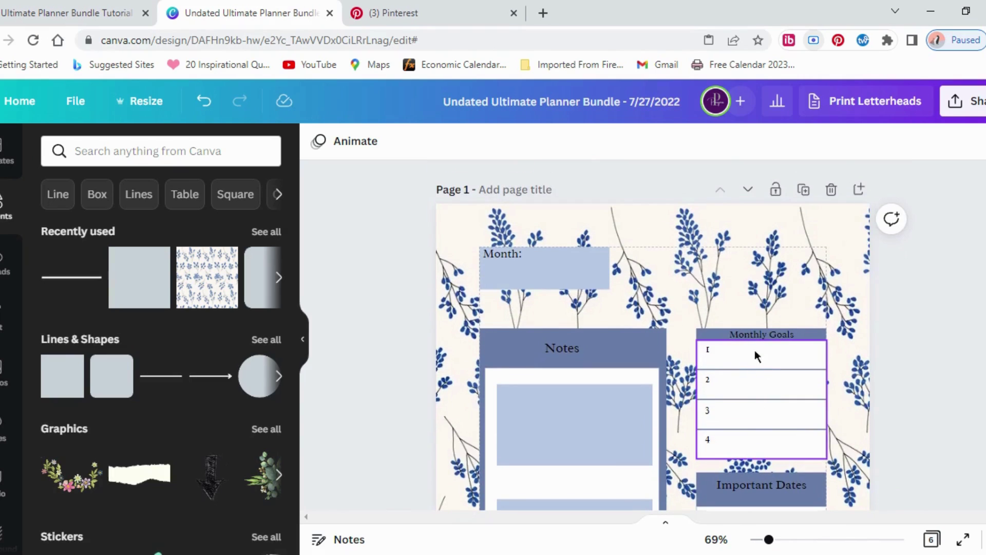
Step: Review the planner pages in order from the monthly goals on page one to the meal and affirmation boxes on page six
scroll(671, 242, down, 2)
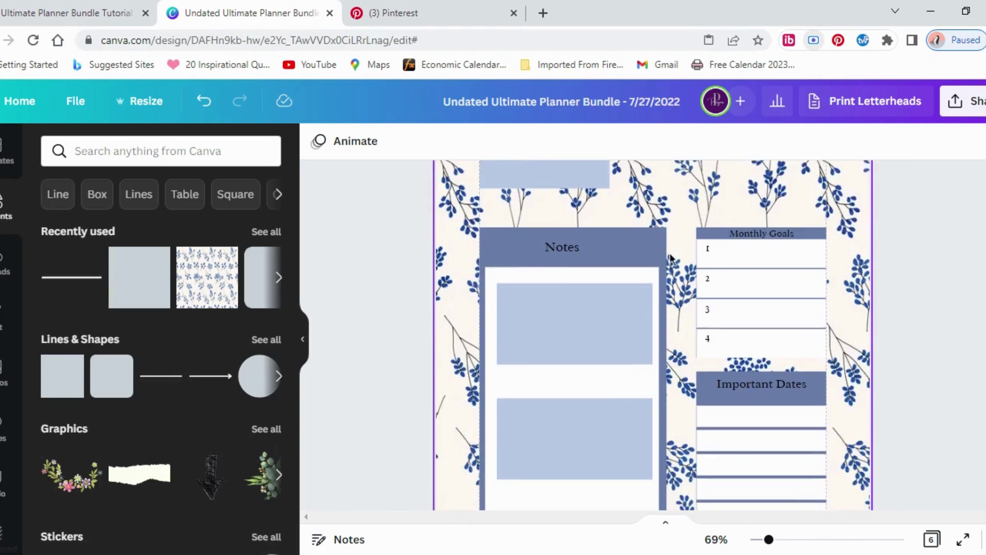
scroll(671, 257, down, 7)
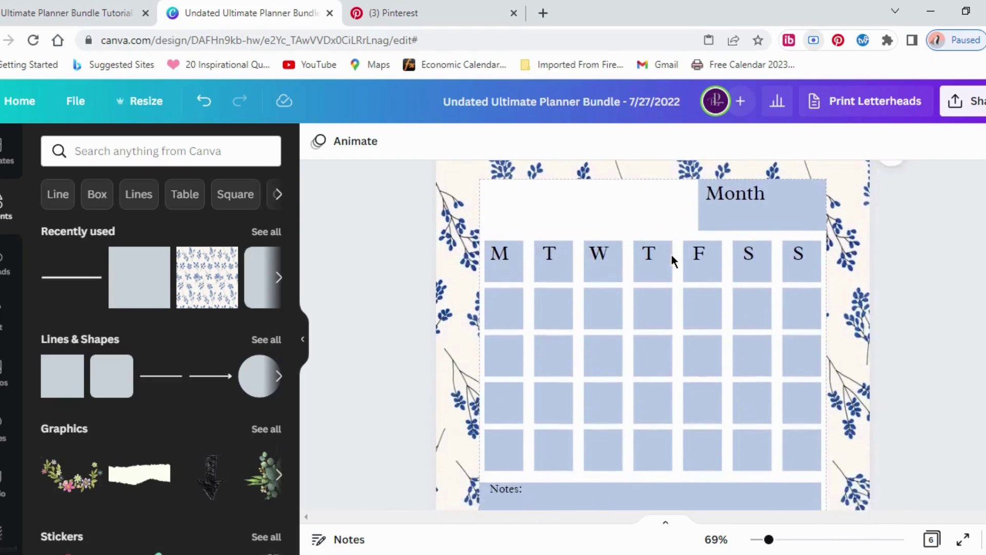
scroll(671, 255, down, 10)
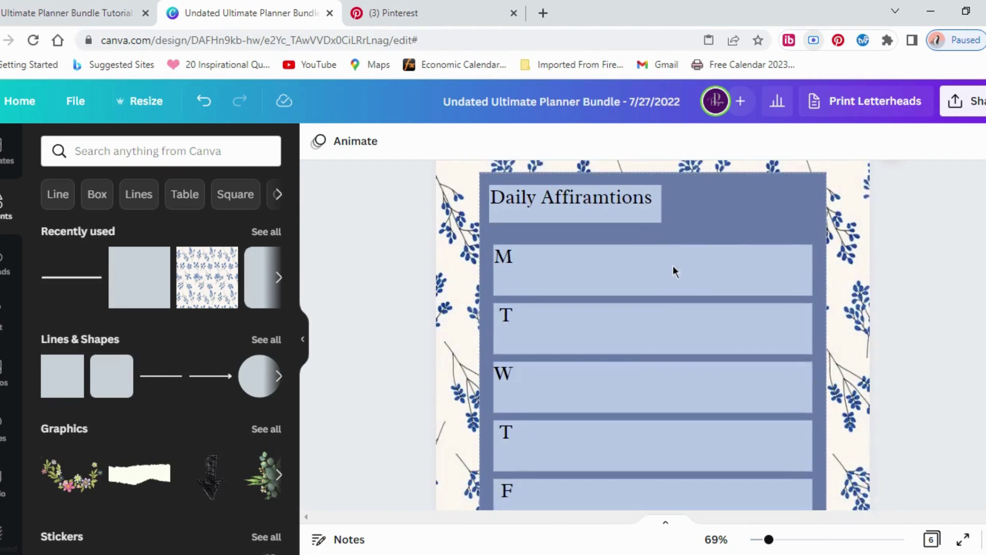
scroll(673, 271, down, 10)
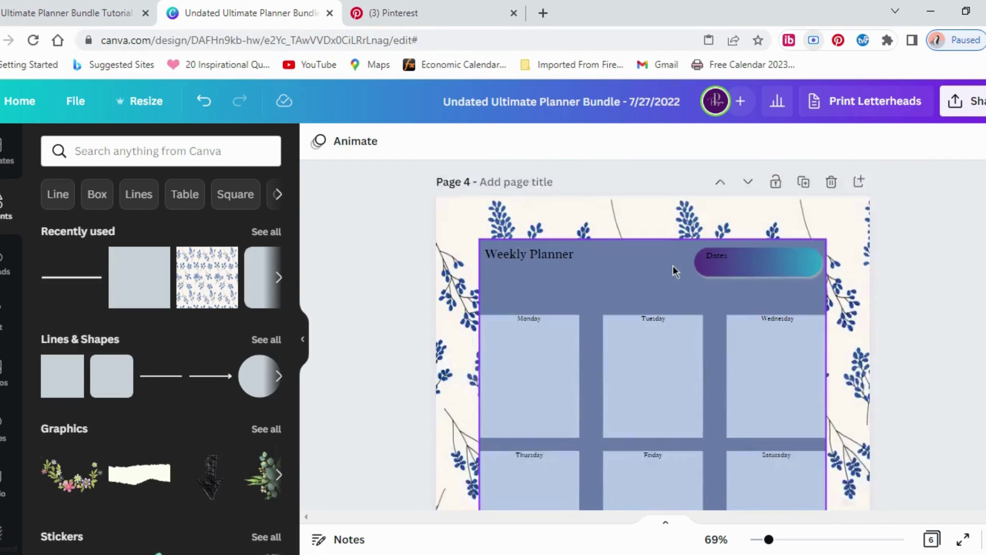
scroll(673, 265, down, 6)
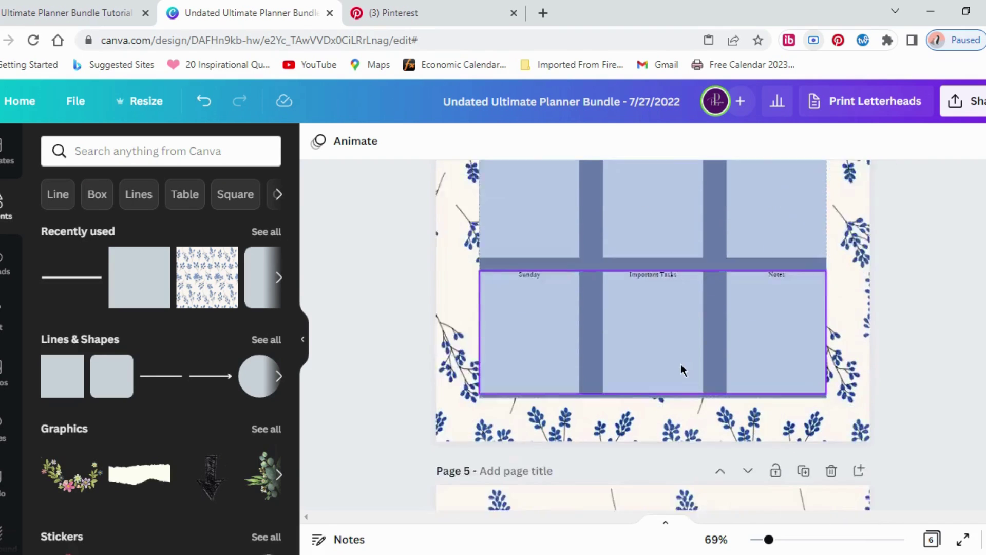
scroll(682, 369, down, 8)
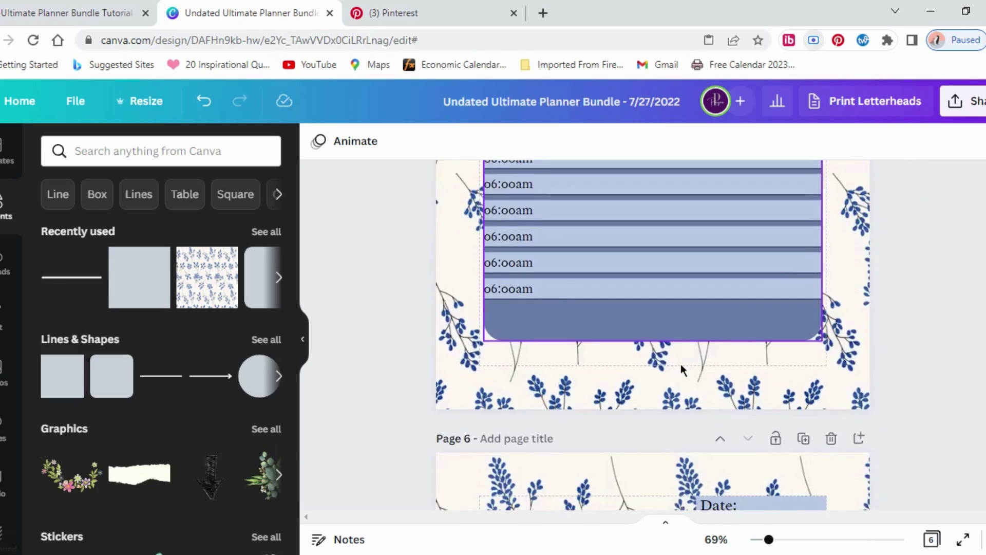
scroll(680, 364, down, 10)
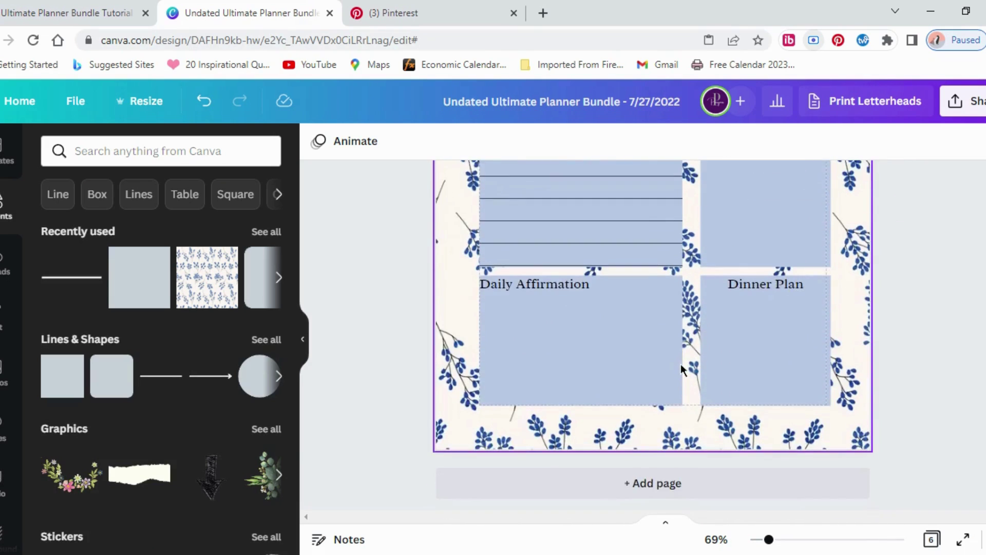